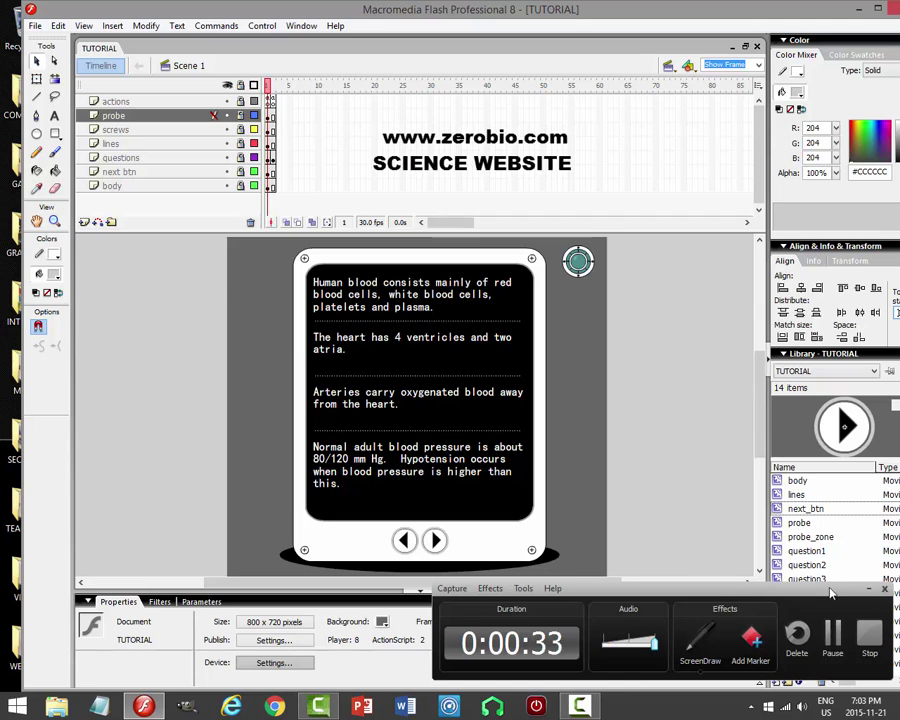
# Run a test of the finished TUTORIAL movie and move the probe across its first question screen.
pyautogui.click(868, 589)
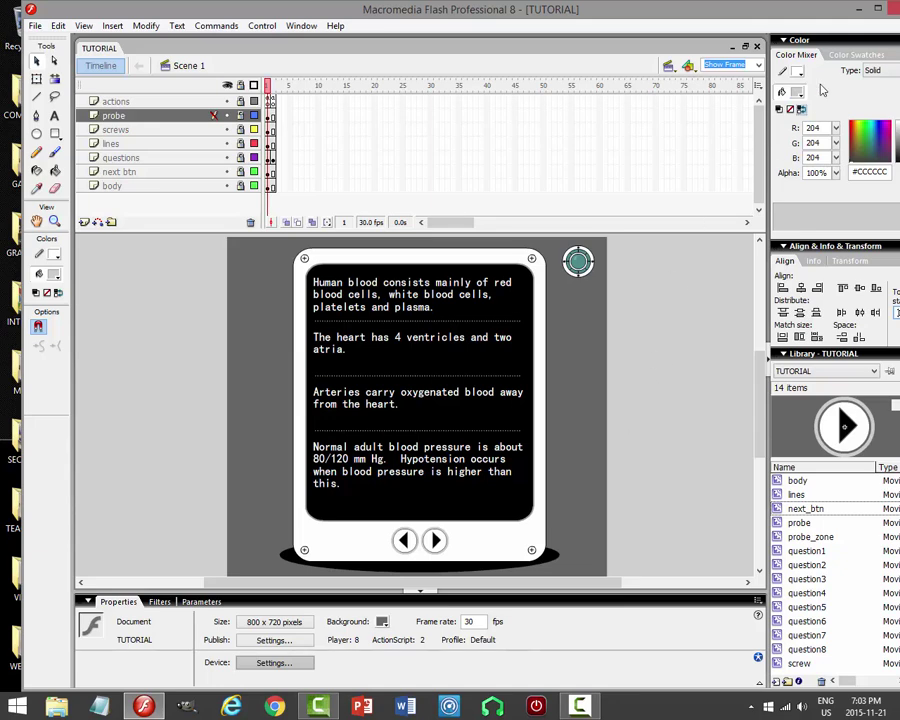
pyautogui.click(877, 9)
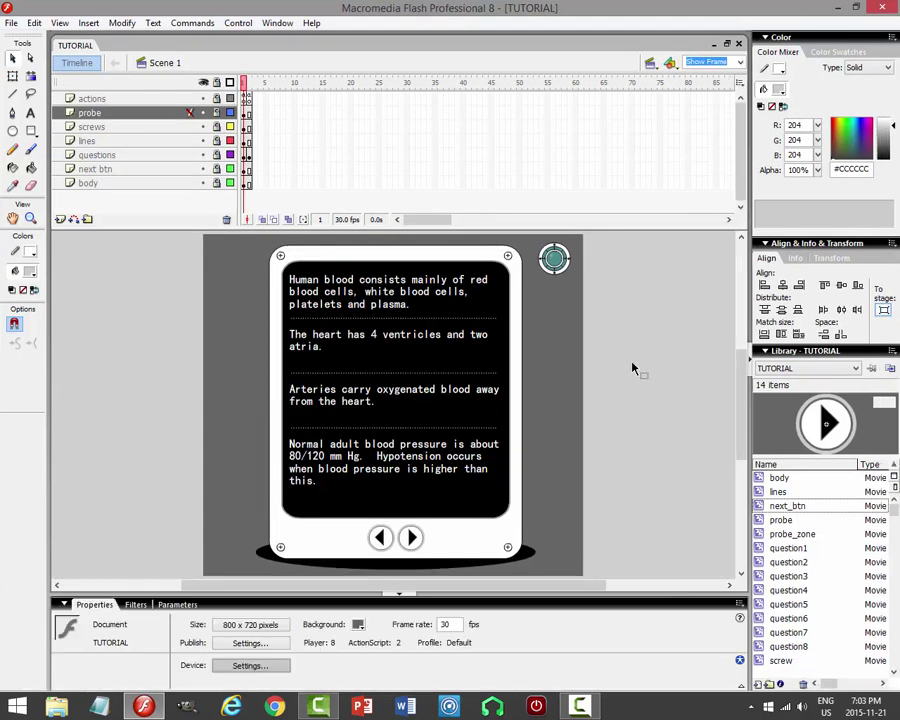
pyautogui.click(238, 22)
pyautogui.click(152, 126)
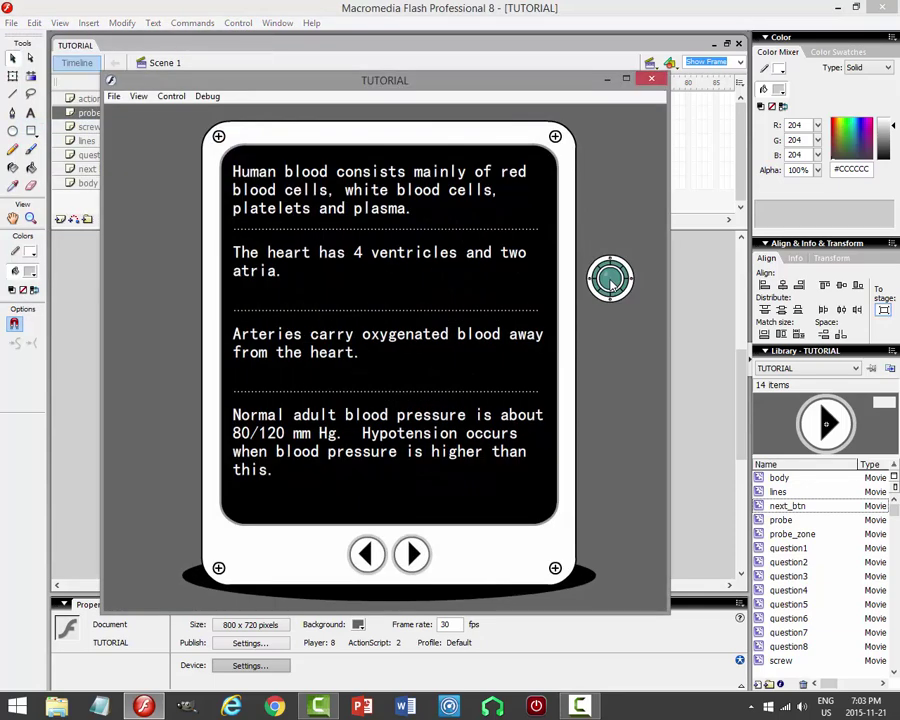
pyautogui.moveTo(606, 274); pyautogui.dragTo(632, 322)
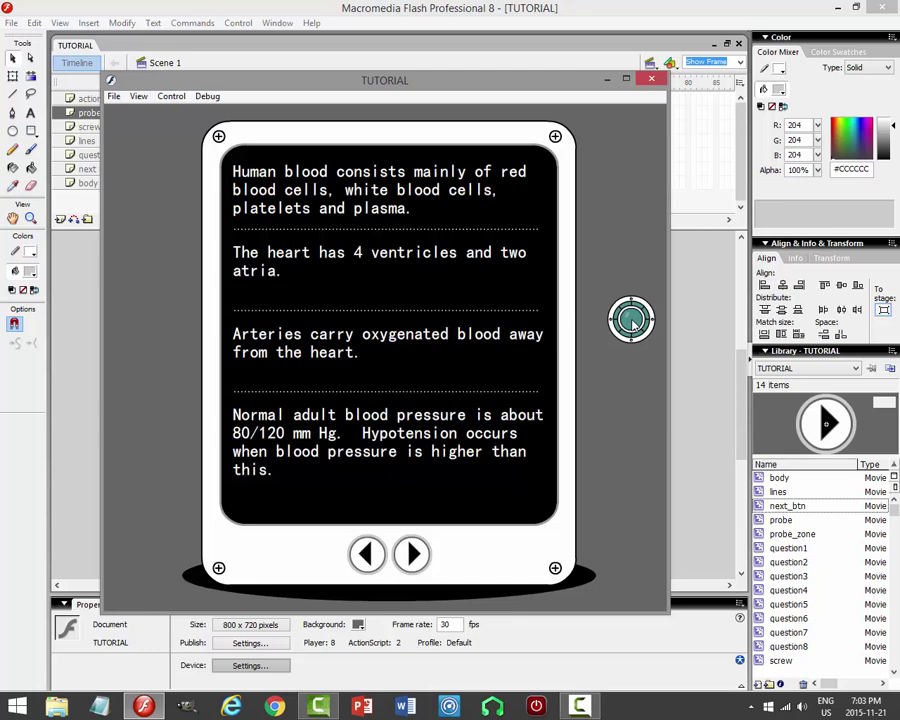
pyautogui.moveTo(633, 323); pyautogui.dragTo(408, 553)
# Switch forward and back between the quiz's two question screens, checking the probe on each, and close the test movie.
pyautogui.click(408, 553)
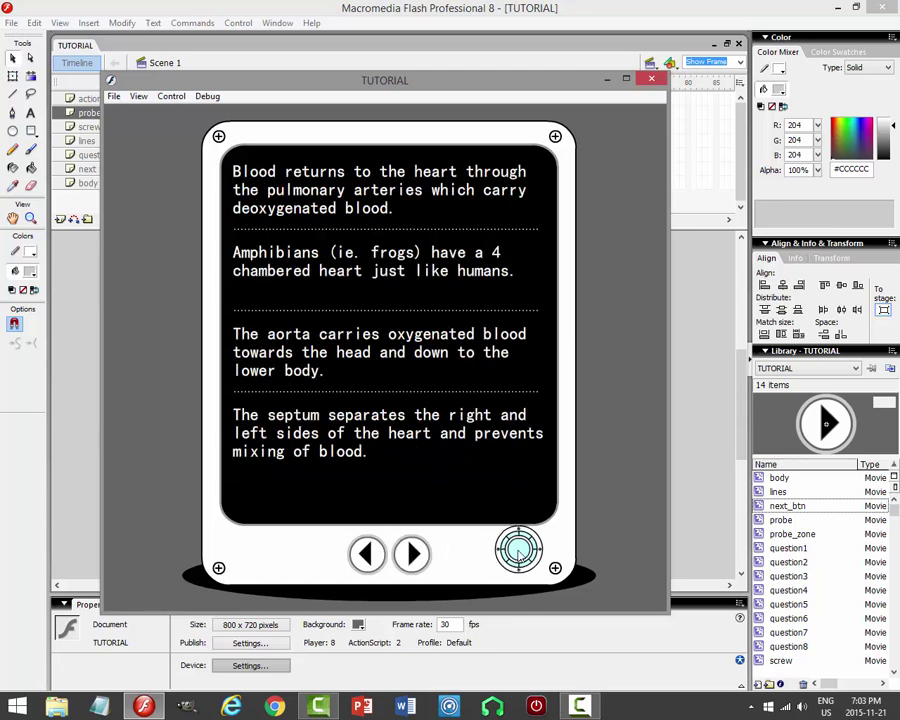
pyautogui.click(362, 553)
pyautogui.click(410, 555)
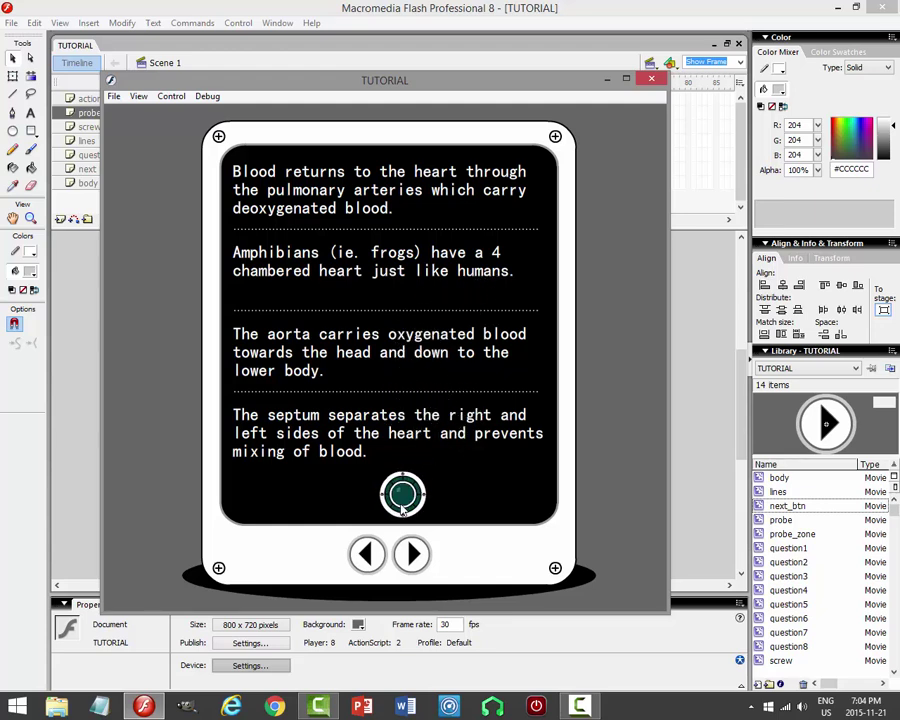
pyautogui.click(367, 555)
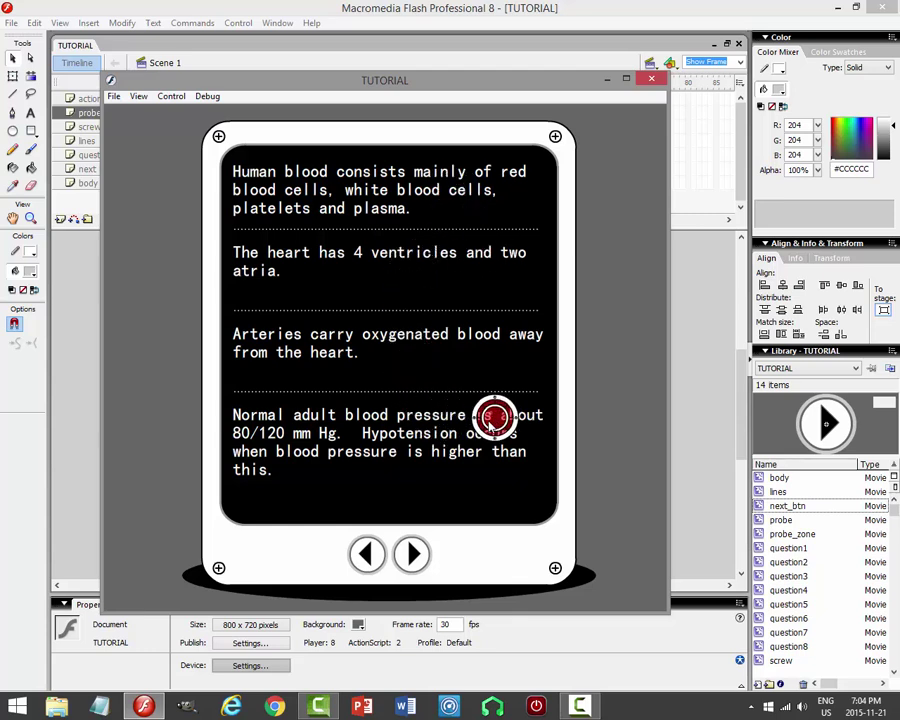
pyautogui.click(411, 554)
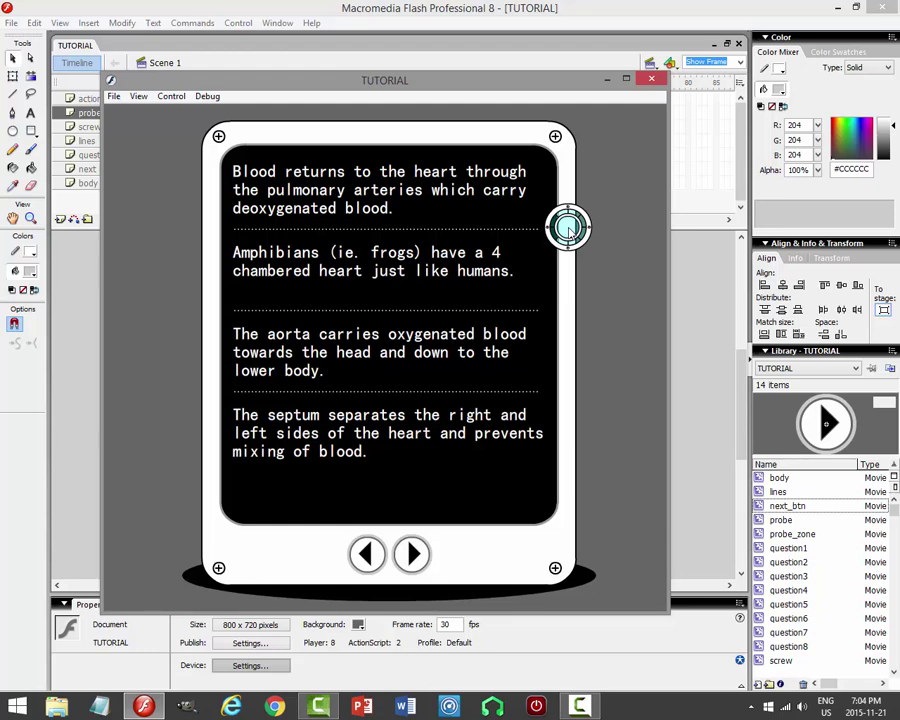
pyautogui.click(650, 80)
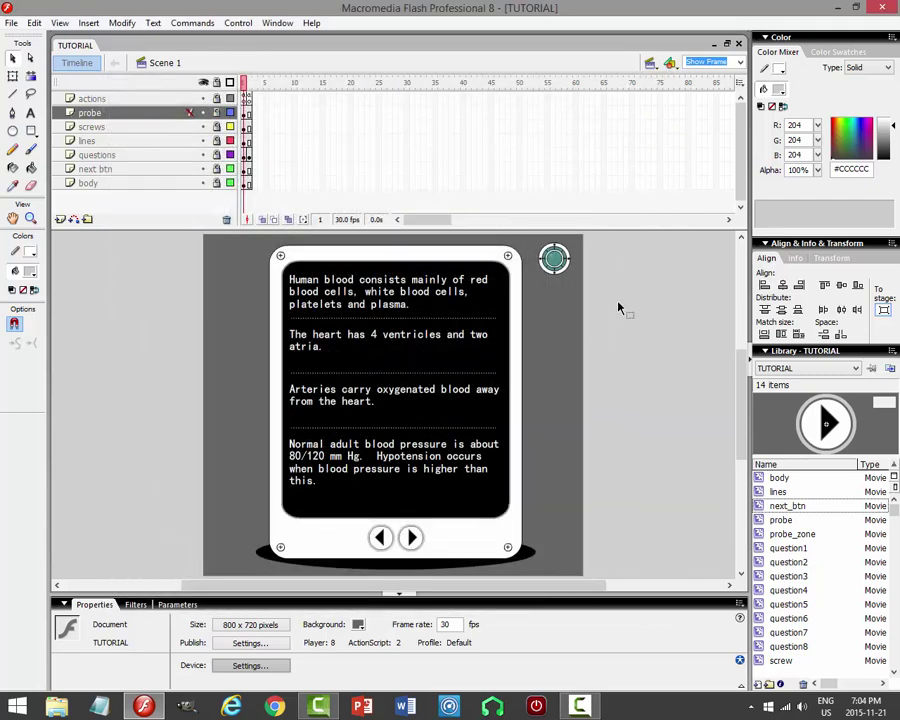
# Create a new Flash document with dimensions of 700 x 700 pixels and a frame rate of 30 fps.
pyautogui.click(11, 22)
pyautogui.click(30, 38)
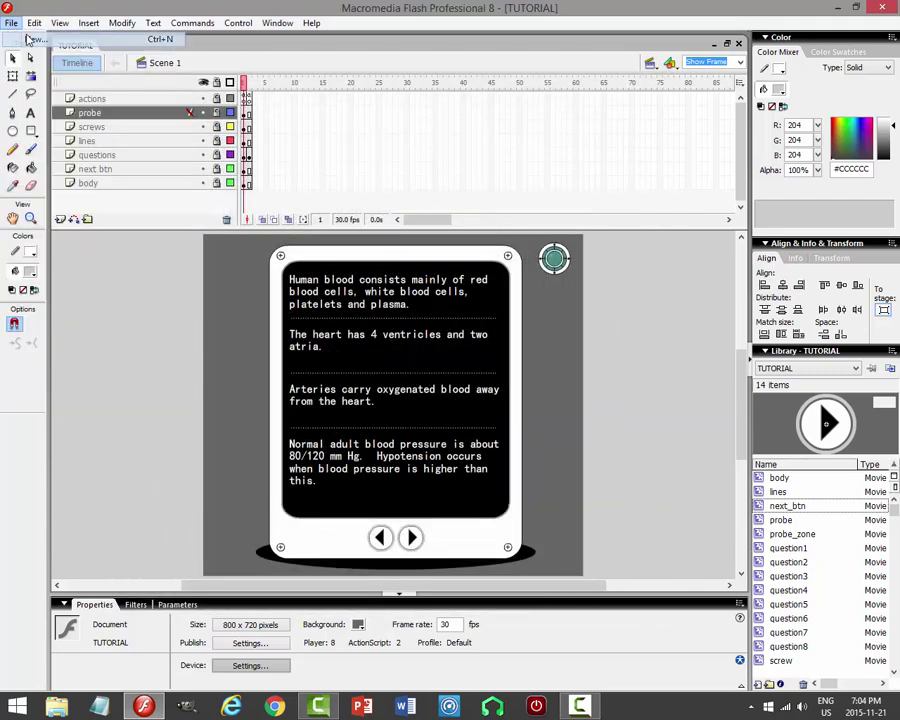
pyautogui.click(590, 480)
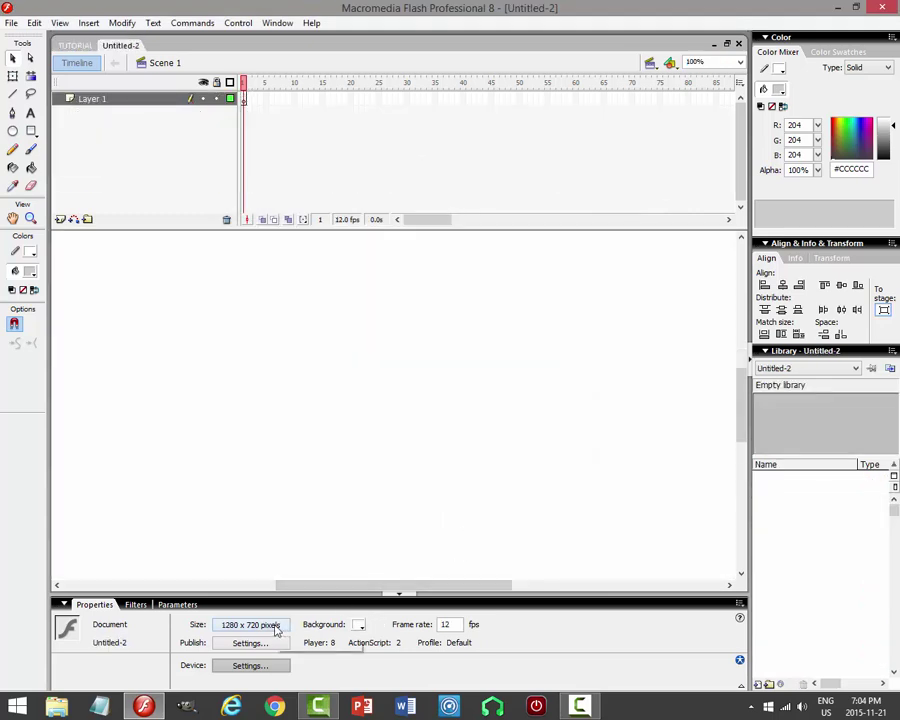
pyautogui.click(277, 626)
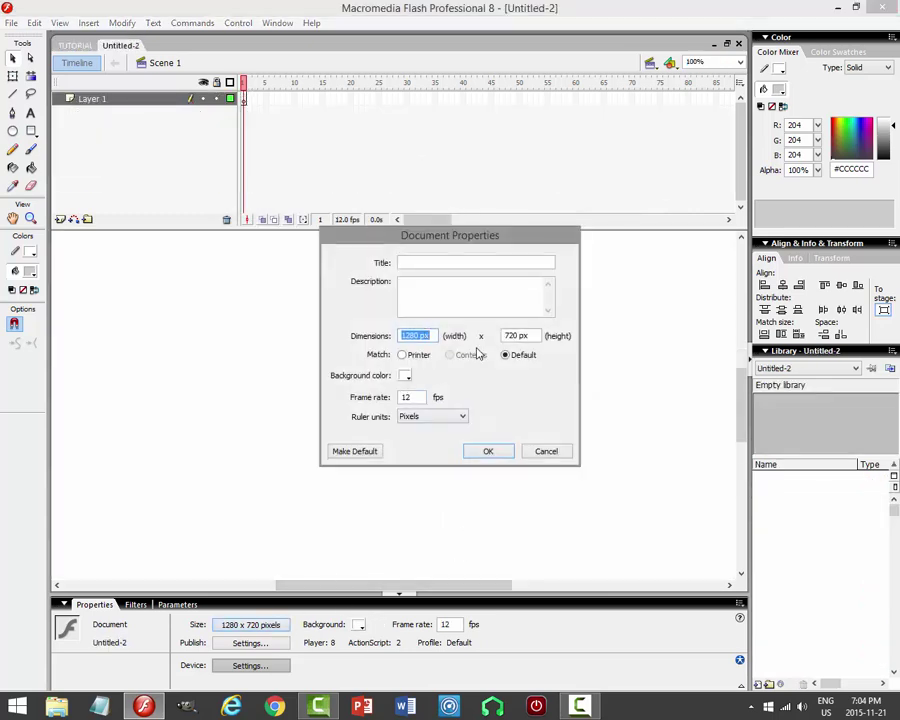
pyautogui.write('7')
pyautogui.click(509, 336)
pyautogui.write('700')
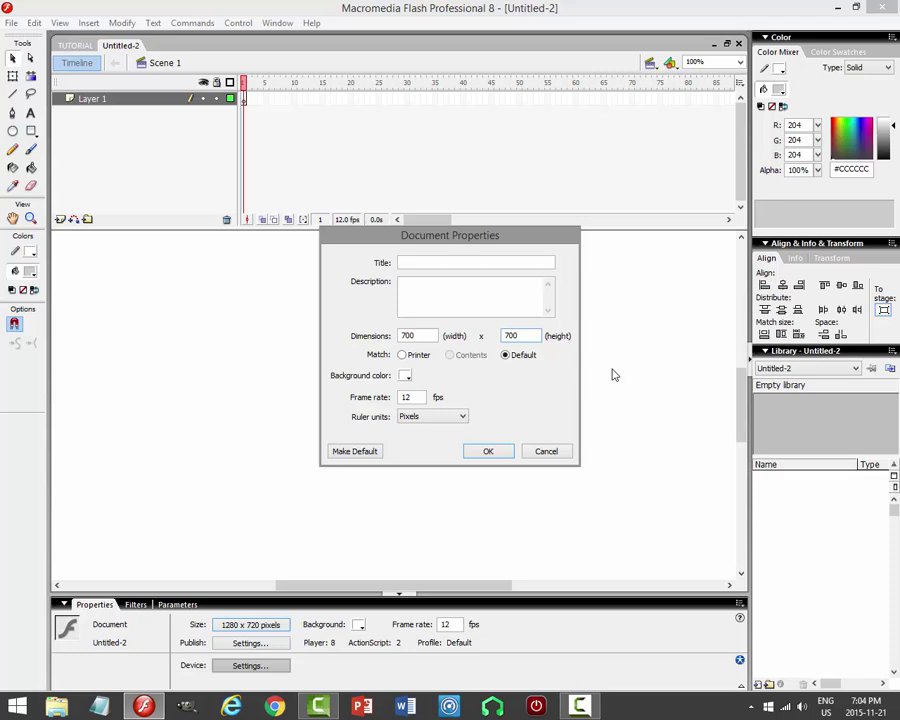
pyautogui.doubleClick(406, 397)
pyautogui.press('Return')
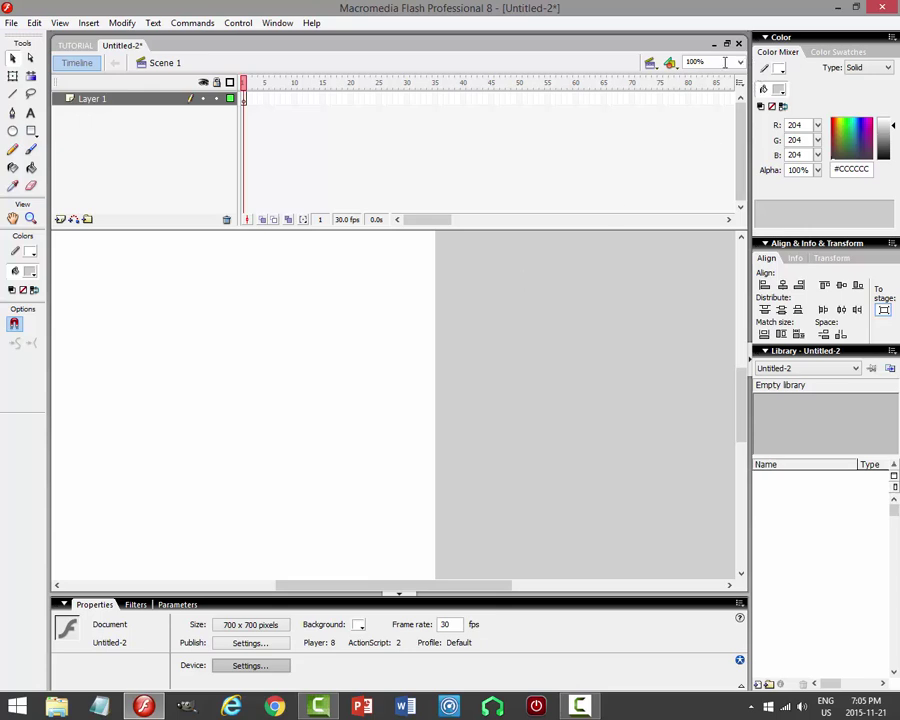
# Draw a rounded rectangle about 510 x 619 px on the stage with a 50-point corner radius, black stroke and no fill.
pyautogui.click(741, 64)
pyautogui.click(700, 77)
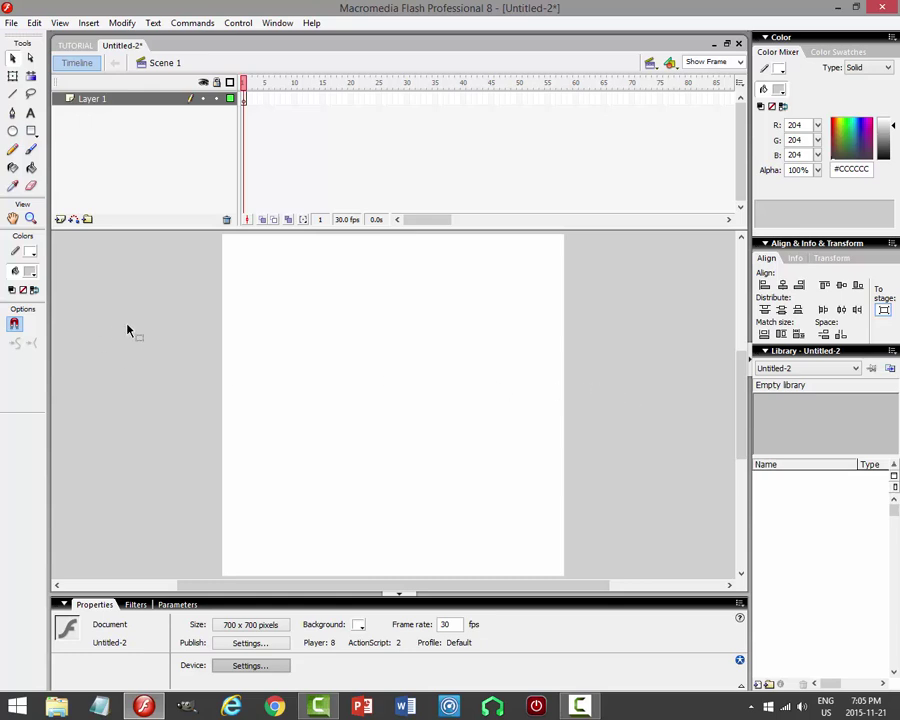
pyautogui.click(31, 131)
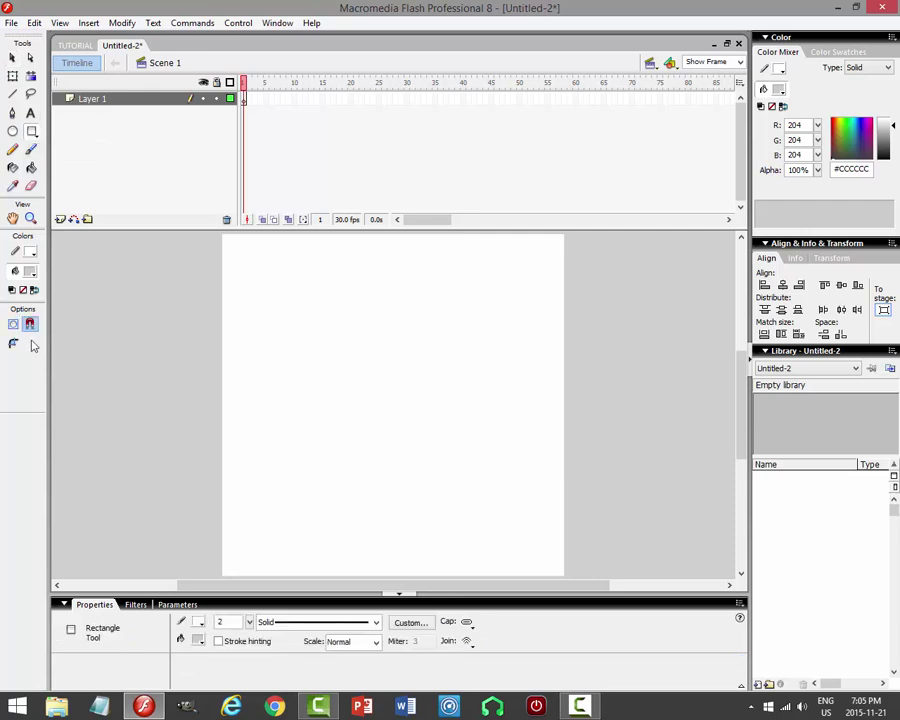
pyautogui.click(14, 344)
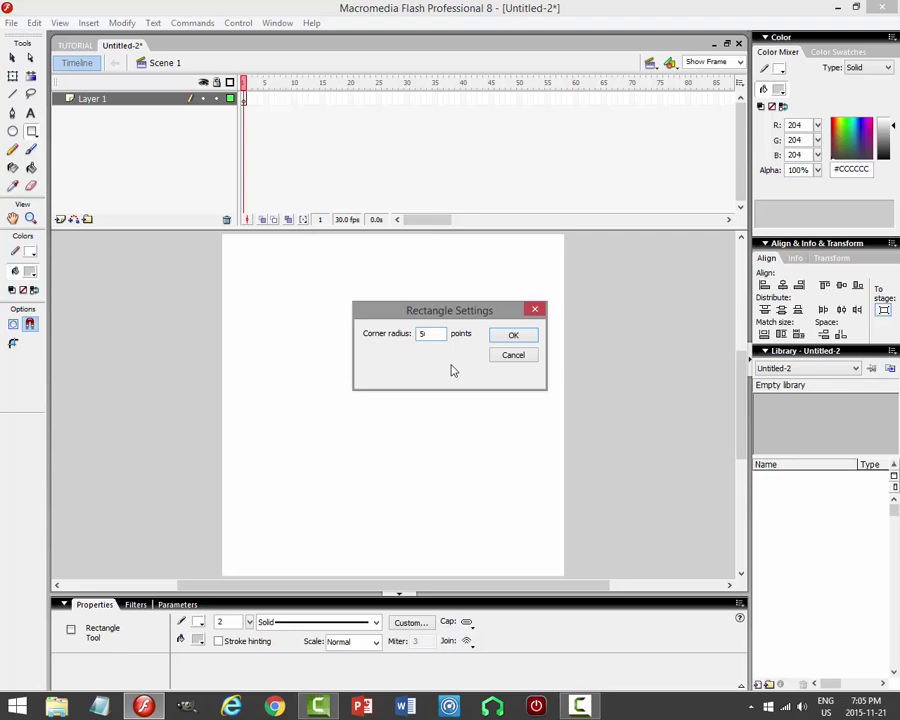
pyautogui.write('0')
pyautogui.press('Return')
pyautogui.click(31, 278)
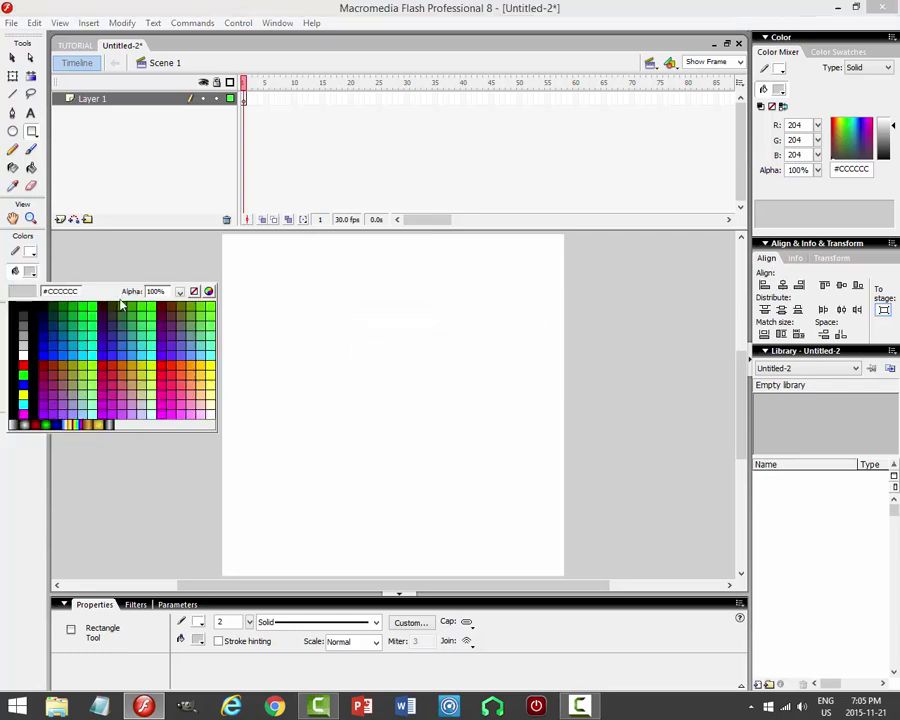
pyautogui.click(197, 291)
pyautogui.click(32, 258)
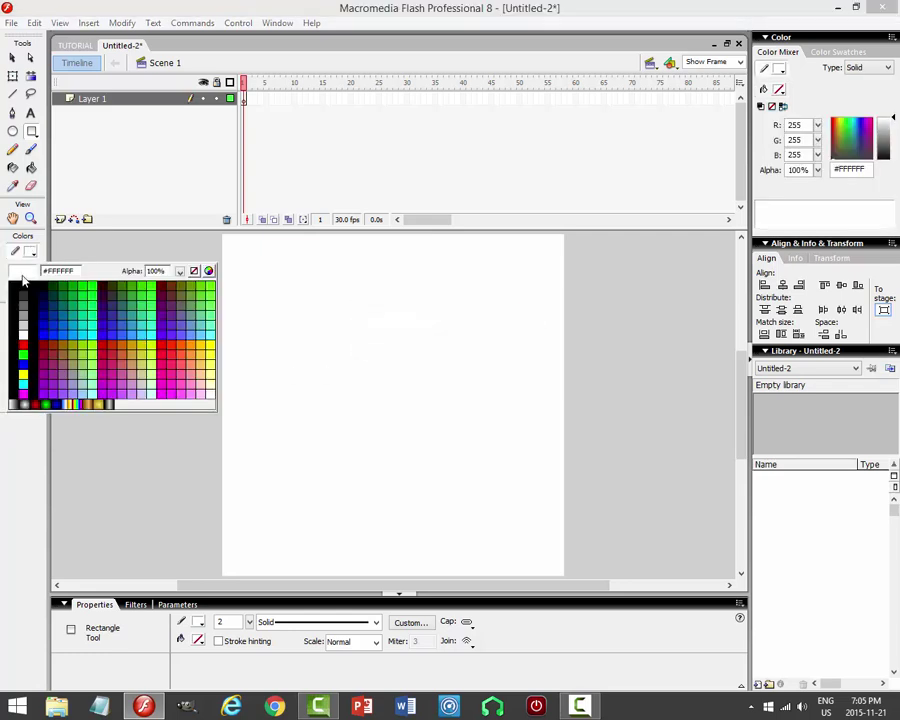
pyautogui.click(18, 283)
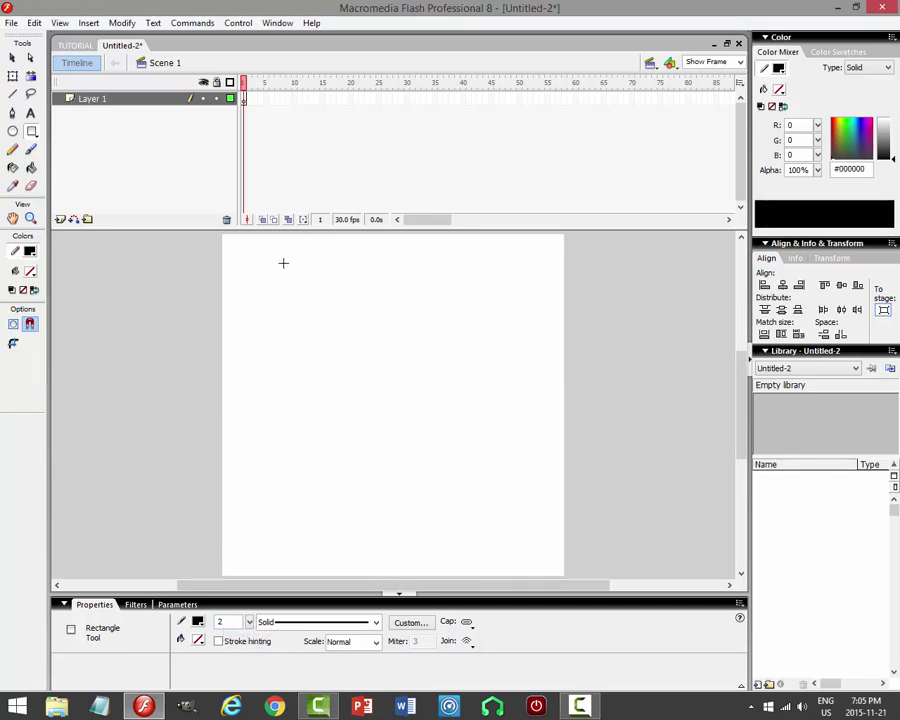
pyautogui.moveTo(271, 261); pyautogui.dragTo(518, 554)
# Set the stroke thickness of the whole rounded rectangle outline to 3.
pyautogui.click(12, 57)
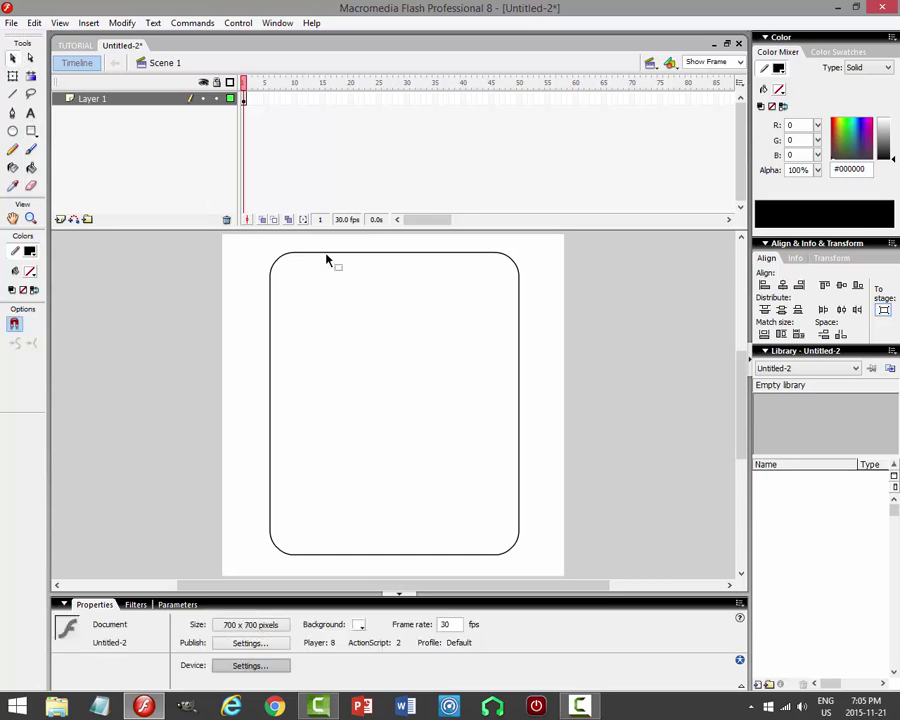
pyautogui.doubleClick(390, 256)
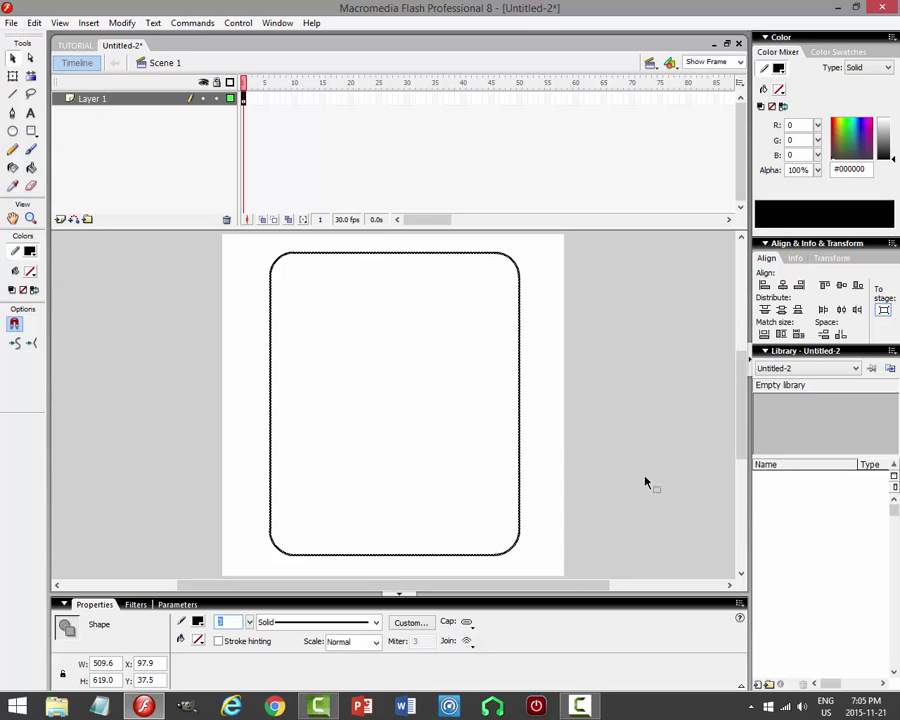
pyautogui.click(596, 420)
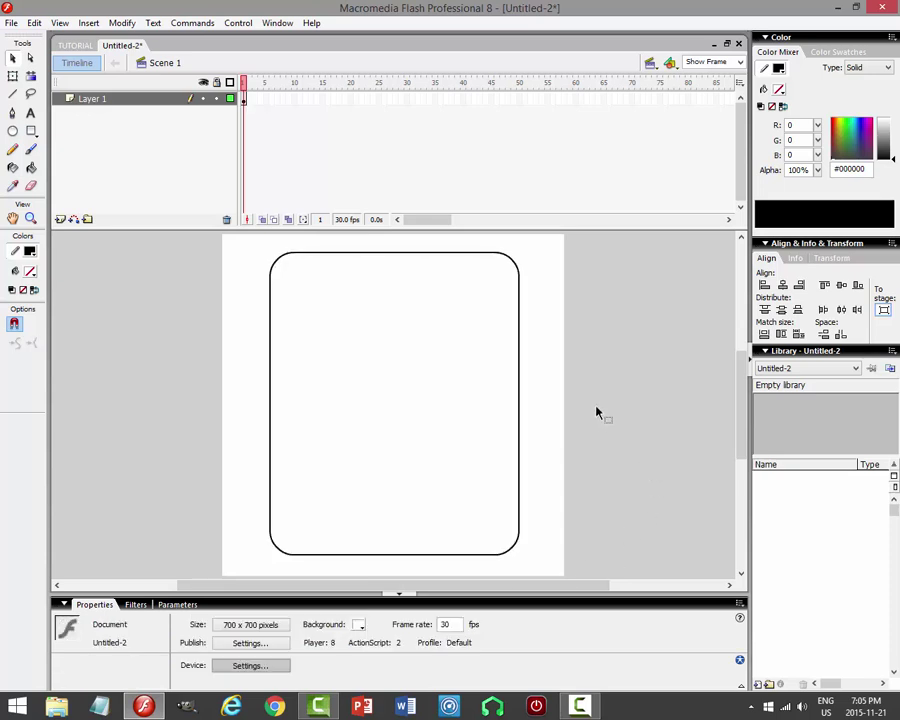
# Copy the entire rounded rectangle outline and paste the duplicate in place over the original.
pyautogui.doubleClick(358, 256)
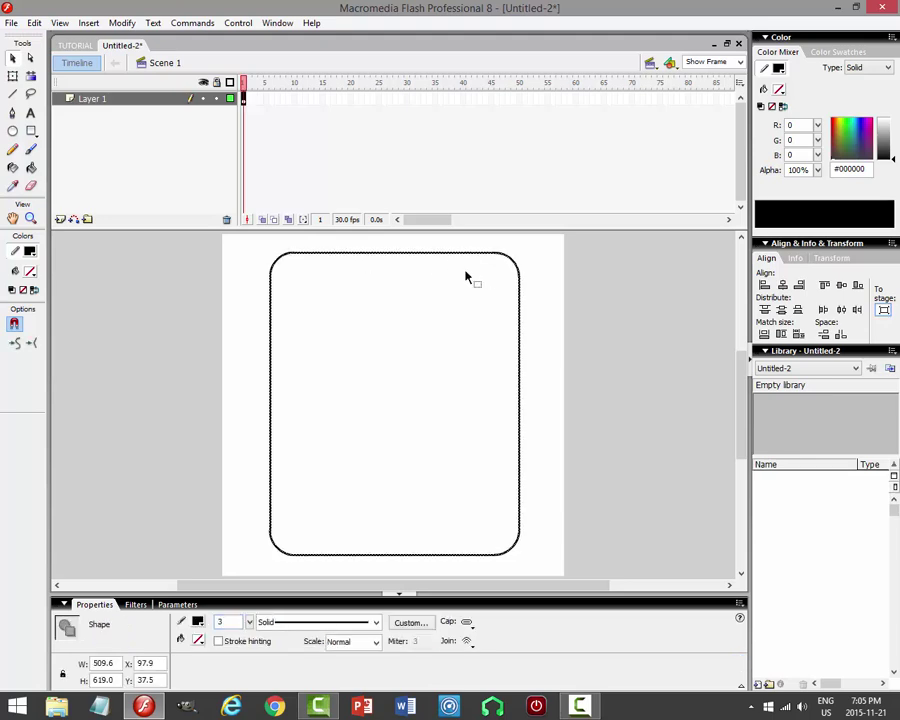
pyautogui.click(34, 22)
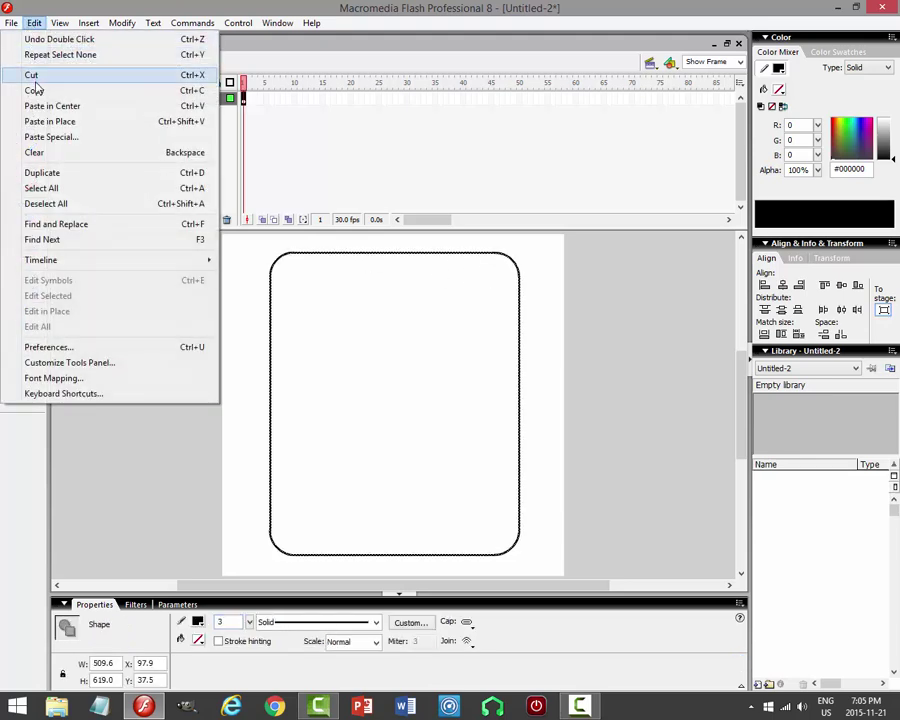
pyautogui.click(33, 90)
pyautogui.click(34, 22)
pyautogui.click(52, 121)
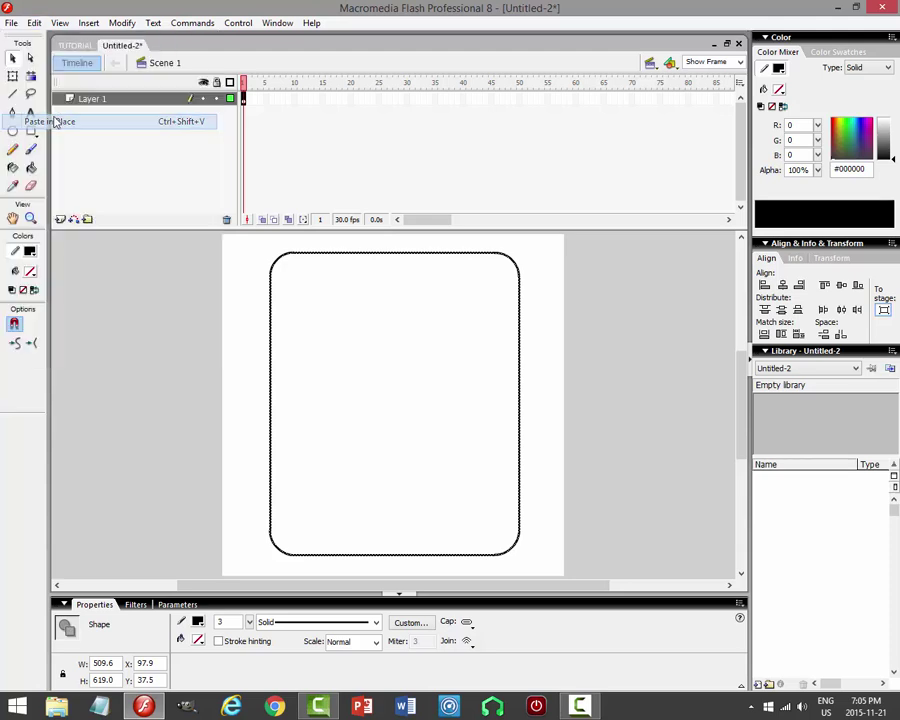
# Scale the pasted outline inside the original and raise its lower edge, making it about 484 x 526 px.
pyautogui.click(13, 76)
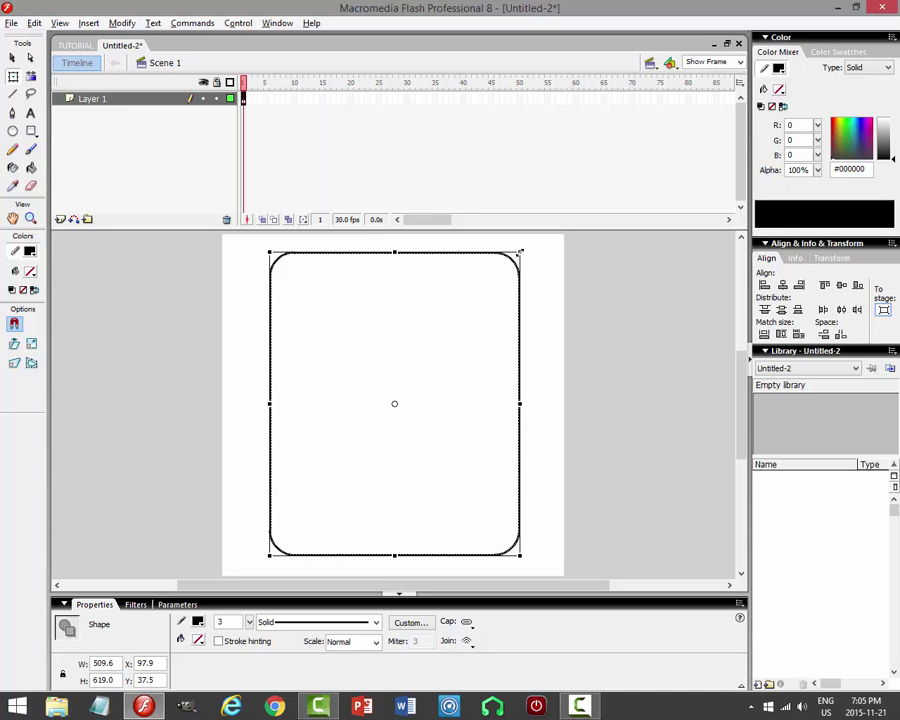
pyautogui.moveTo(520, 252); pyautogui.dragTo(513, 260)
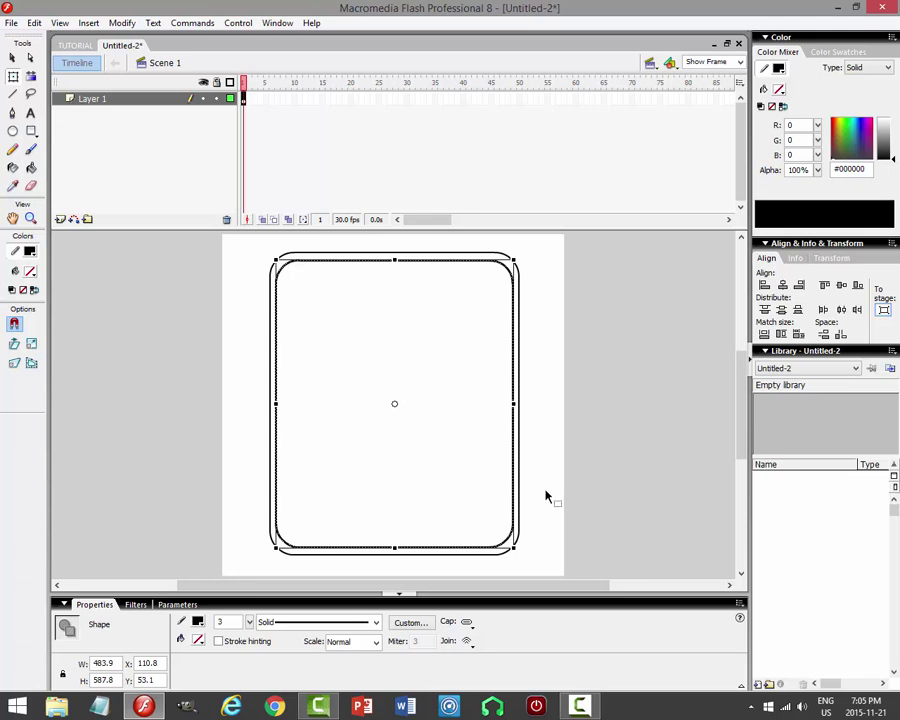
pyautogui.moveTo(393, 547); pyautogui.dragTo(414, 518)
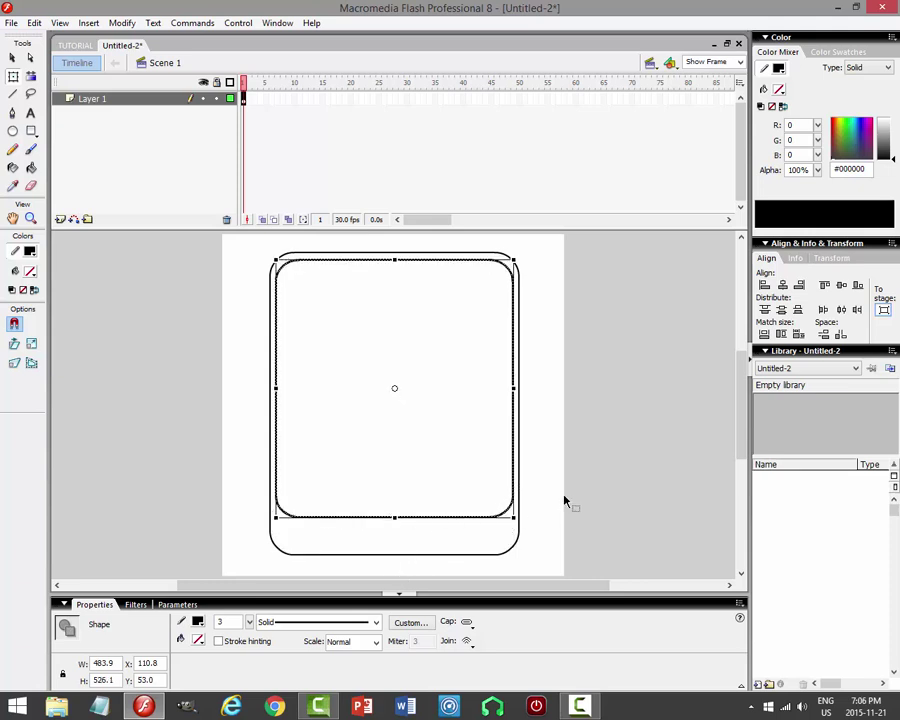
pyautogui.click(620, 488)
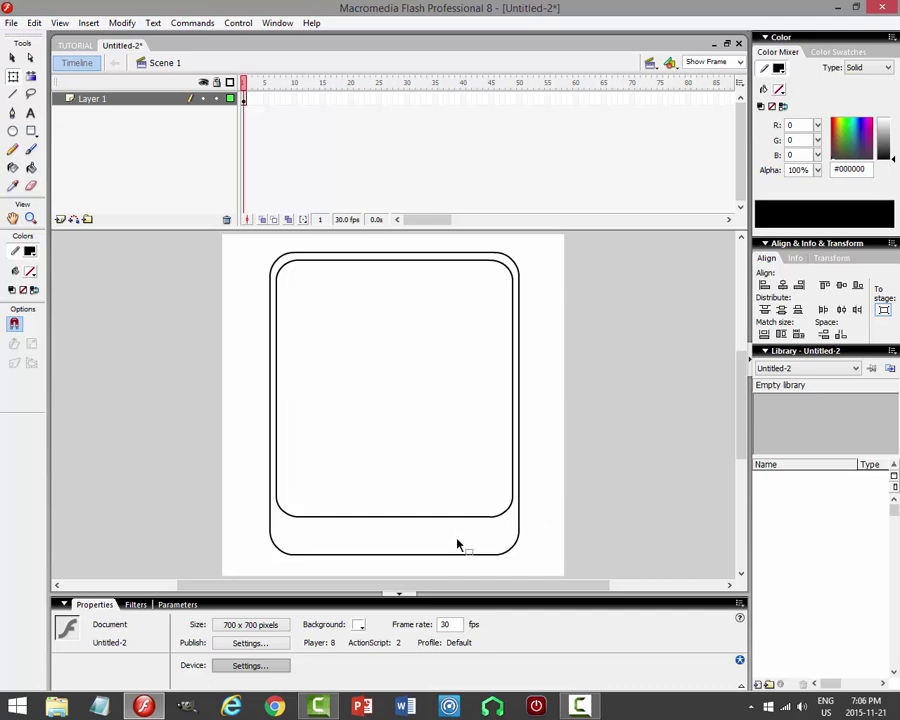
pyautogui.doubleClick(362, 262)
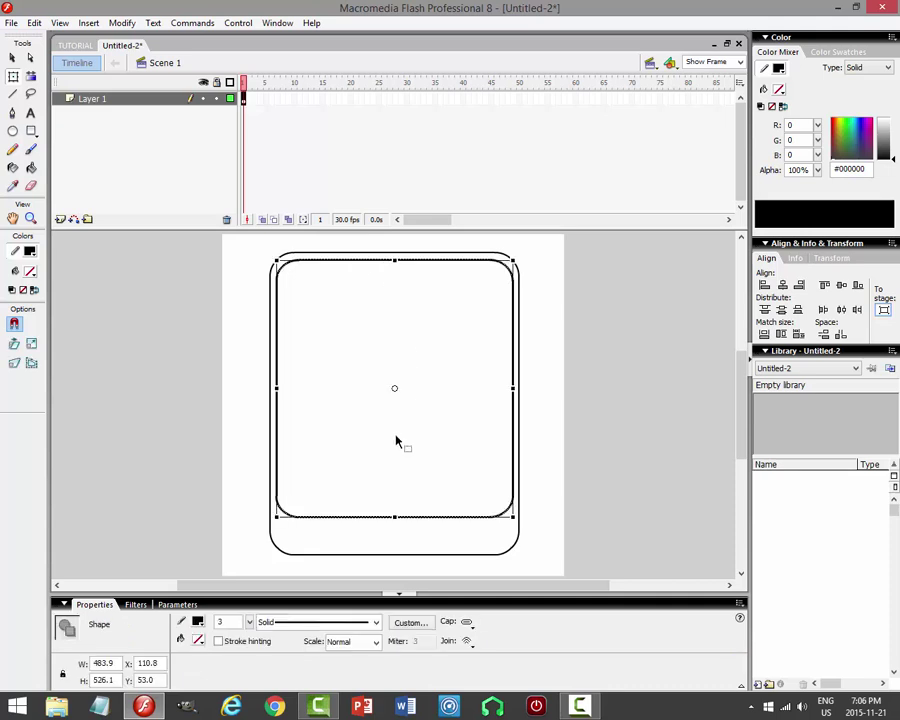
pyautogui.moveTo(394, 516); pyautogui.dragTo(392, 496)
pyautogui.click(635, 460)
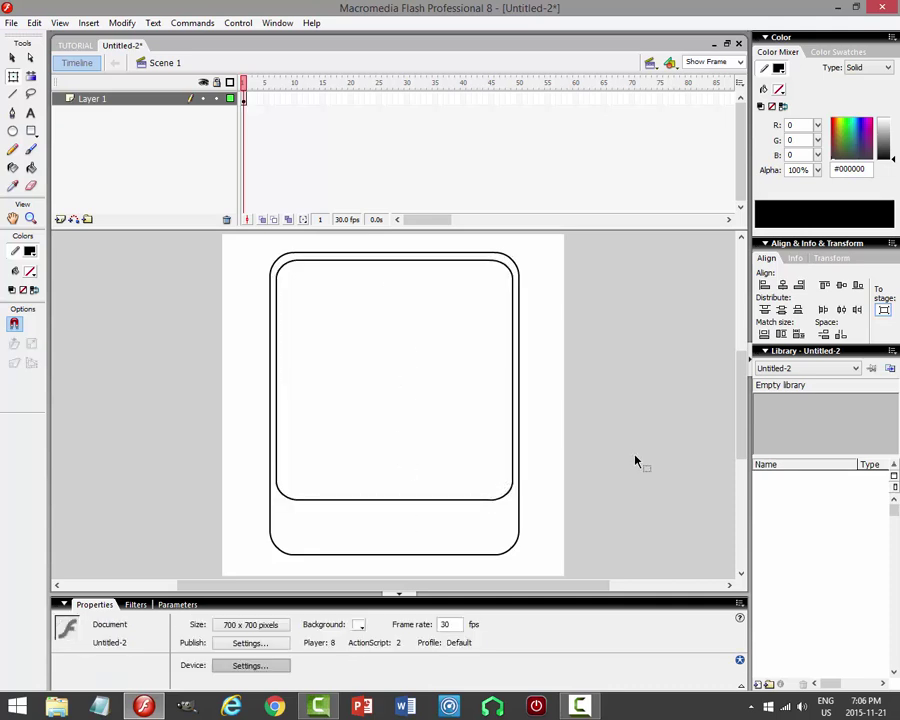
pyautogui.hotkey('ctrl', 'z')
pyautogui.hotkey('ctrl', 'z')
pyautogui.hotkey('ctrl', 'z')
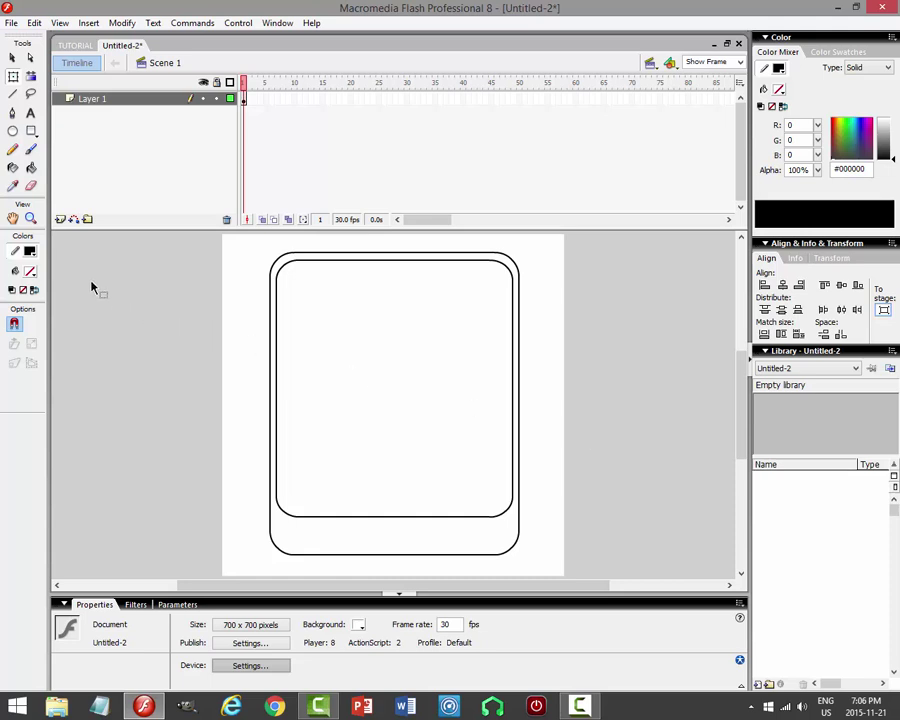
# Fill the inner rounded rectangle with solid black using the Paint Bucket.
pyautogui.click(33, 274)
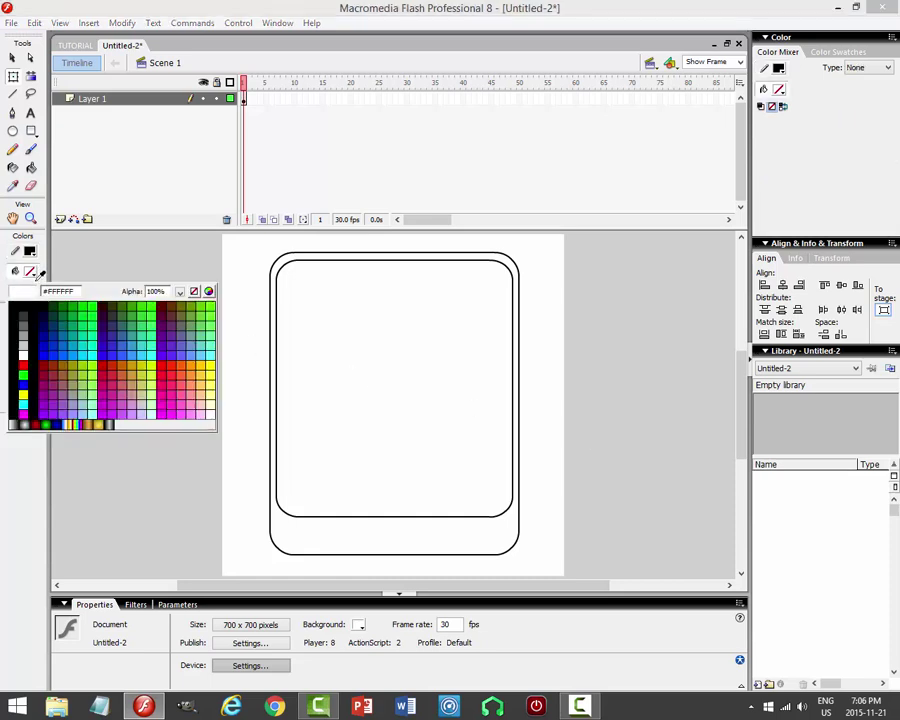
pyautogui.click(28, 346)
pyautogui.click(31, 167)
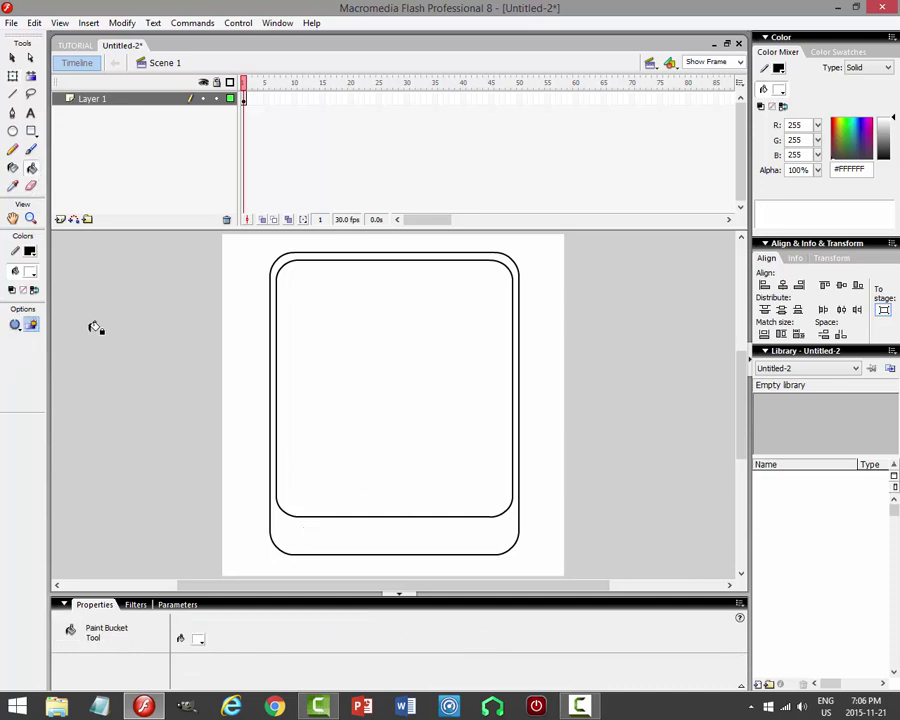
pyautogui.click(30, 271)
pyautogui.click(22, 308)
pyautogui.click(400, 335)
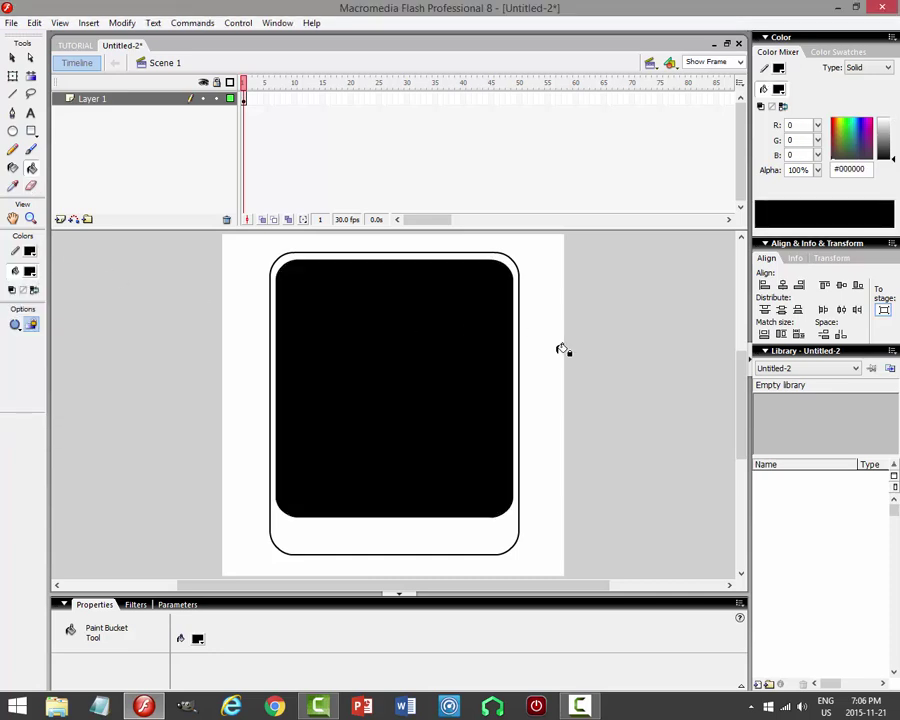
# Change the stroke color of the inner rounded rectangle's outline from black to a medium grey.
pyautogui.press('v')
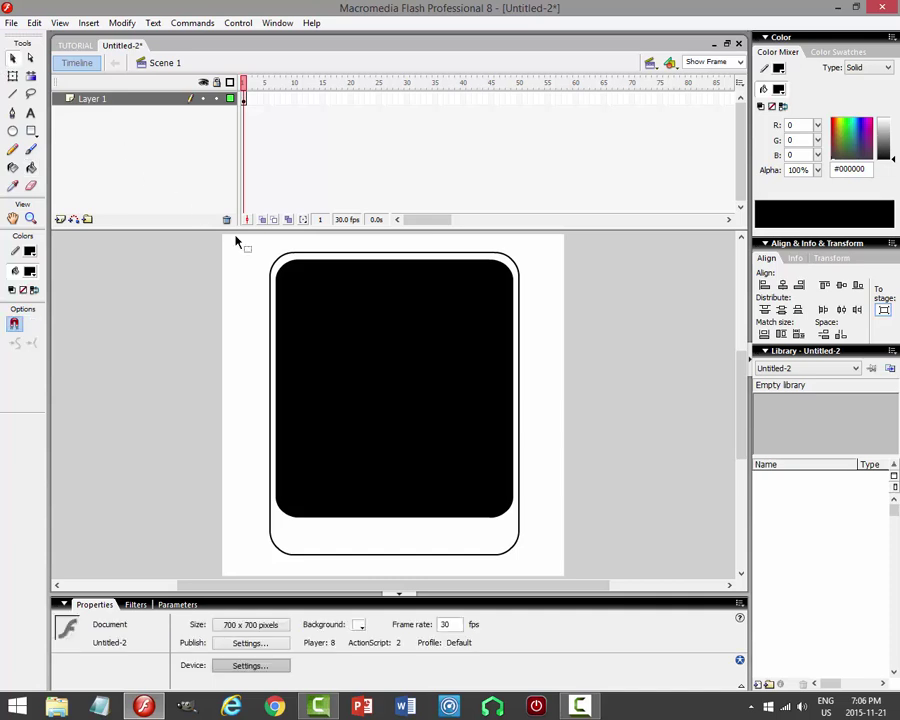
pyautogui.click(304, 267)
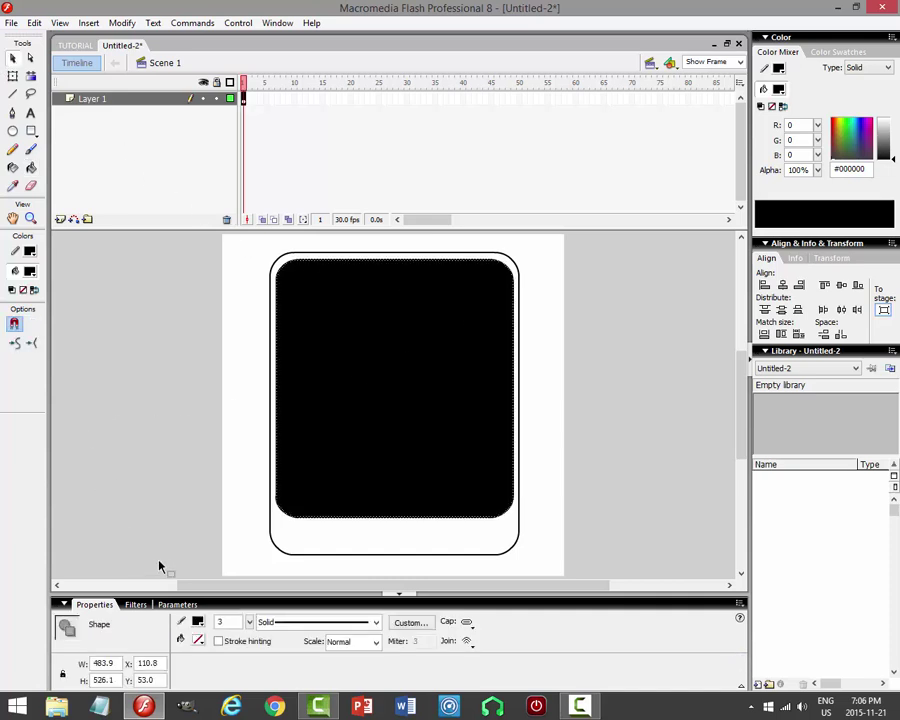
pyautogui.click(198, 636)
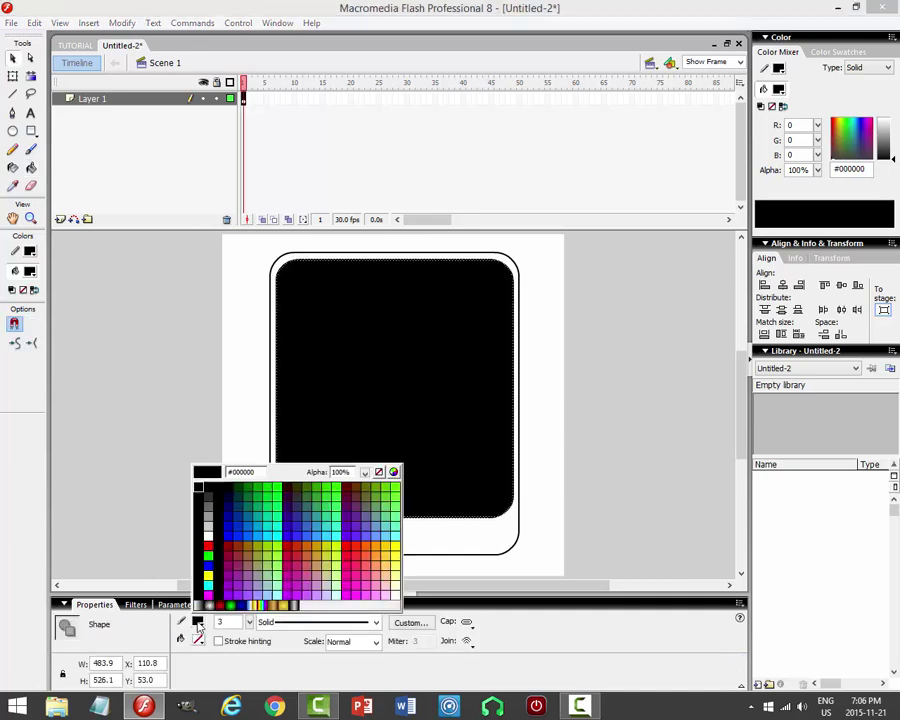
pyautogui.click(209, 506)
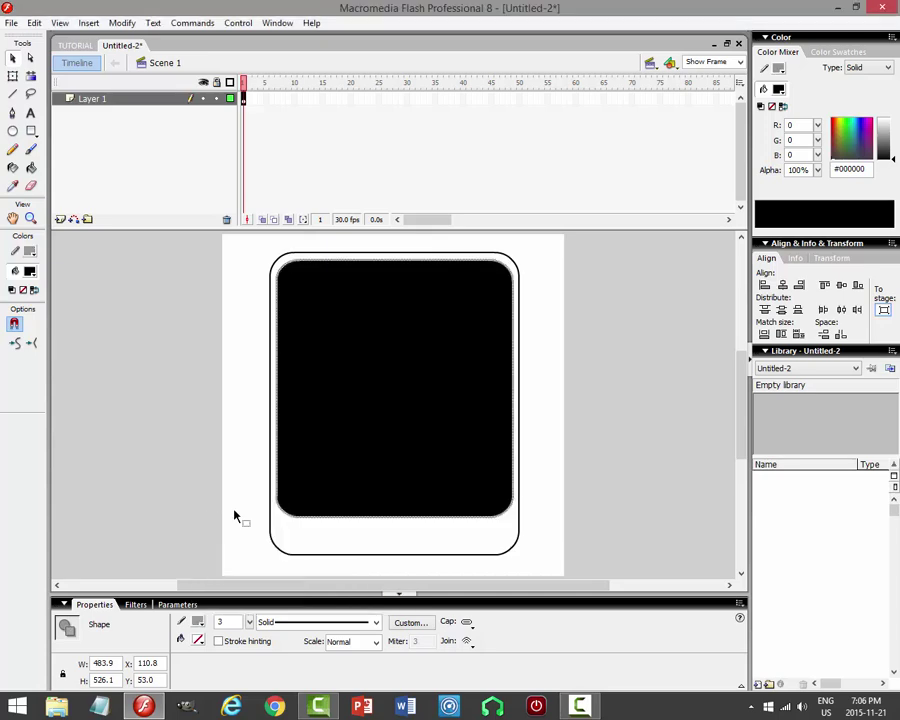
pyautogui.click(638, 361)
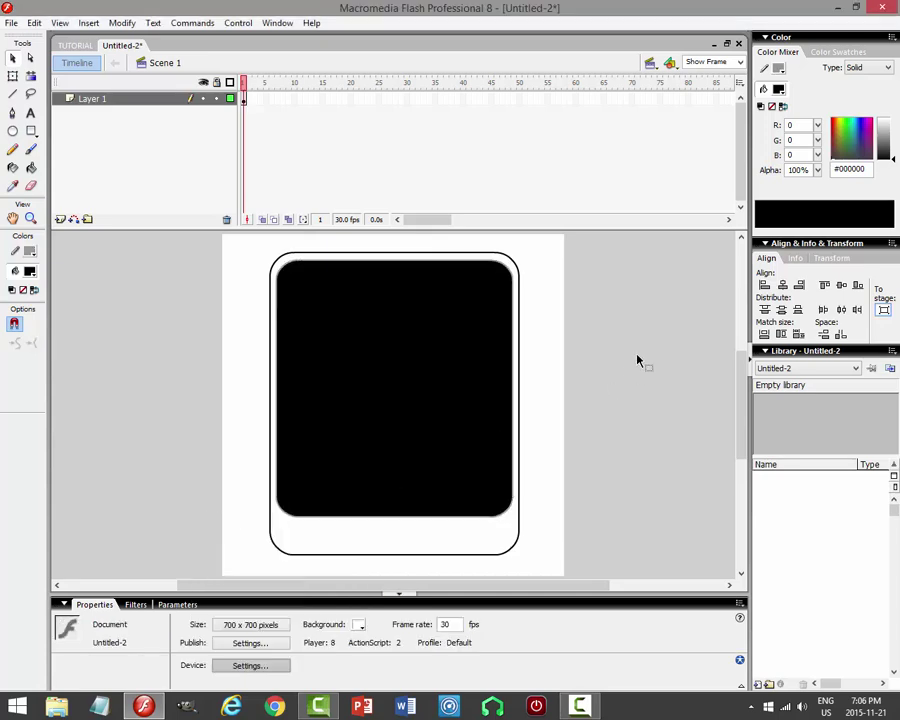
# Test the movie to check the grey outline around the black screen area, and close the preview.
pyautogui.click(237, 22)
pyautogui.click(150, 126)
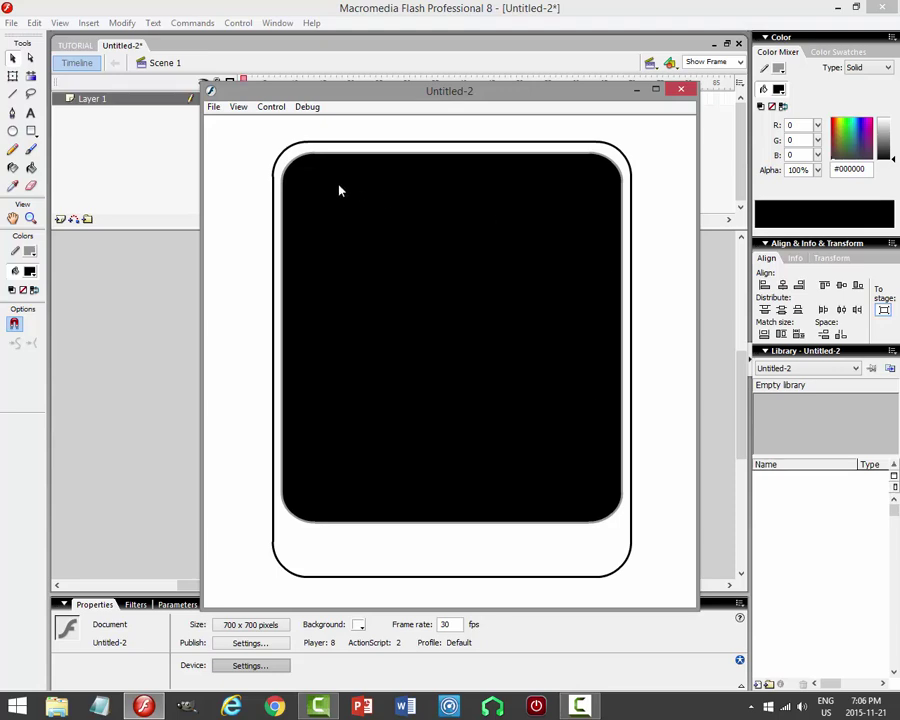
pyautogui.click(683, 92)
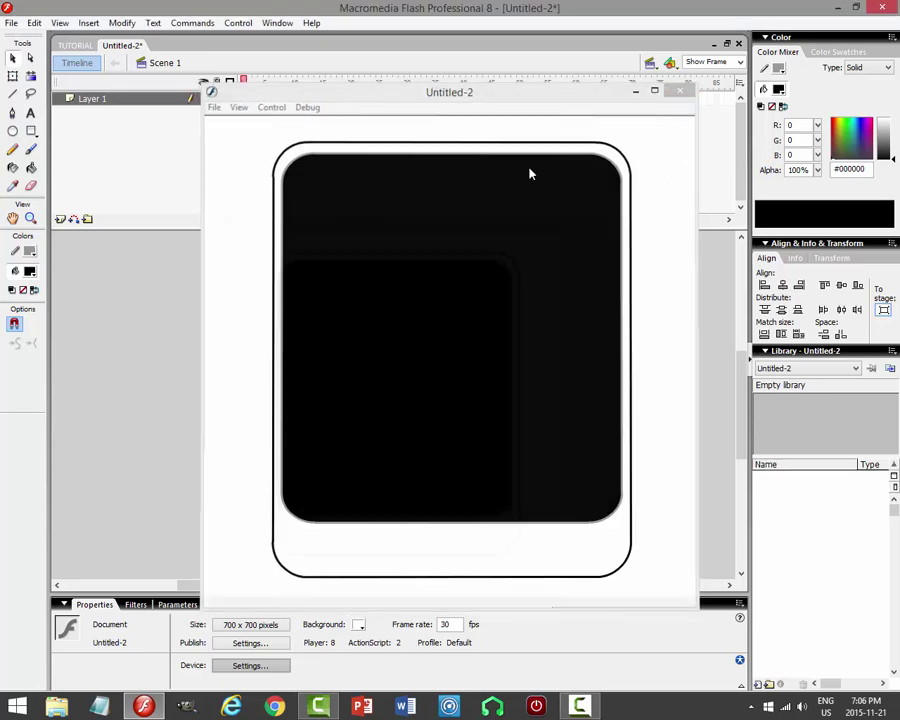
# Set the stroke color of the inner rounded rectangle's outline to the darker grey #666666.
pyautogui.click(374, 269)
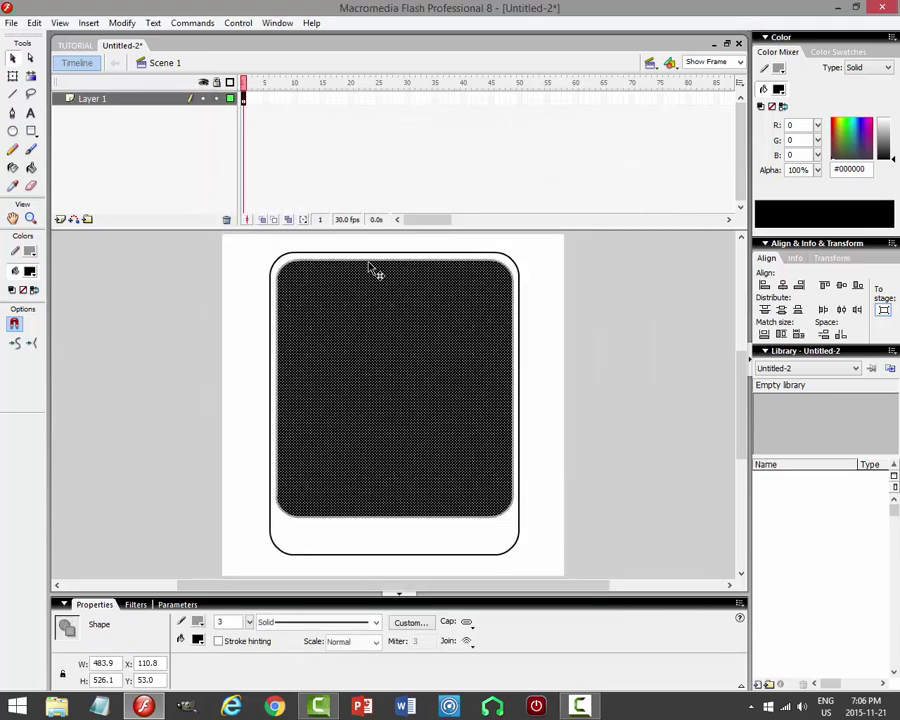
pyautogui.click(623, 266)
pyautogui.click(305, 443)
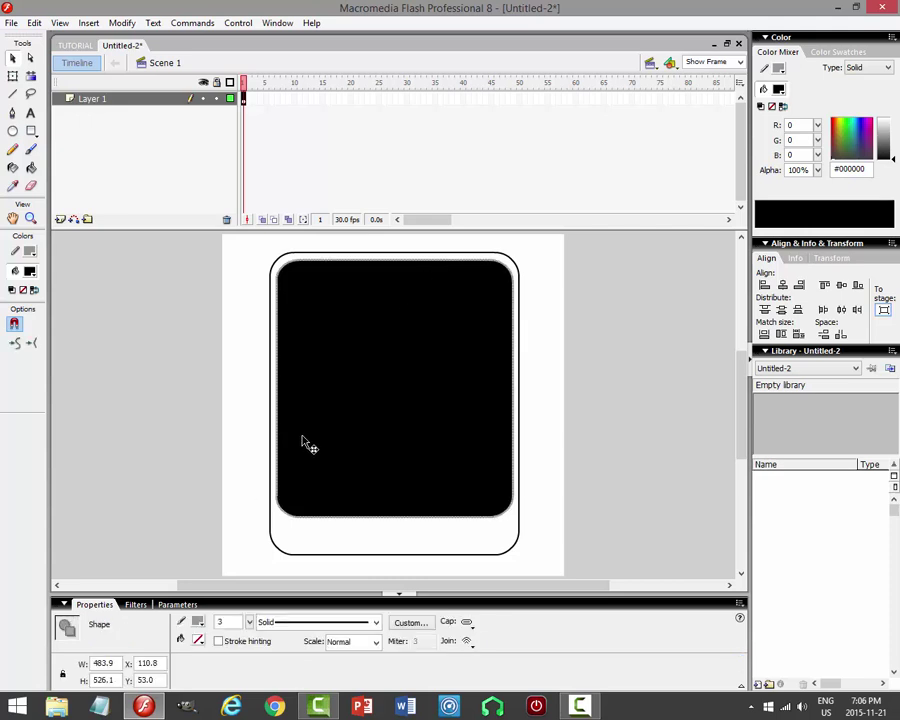
pyautogui.click(197, 621)
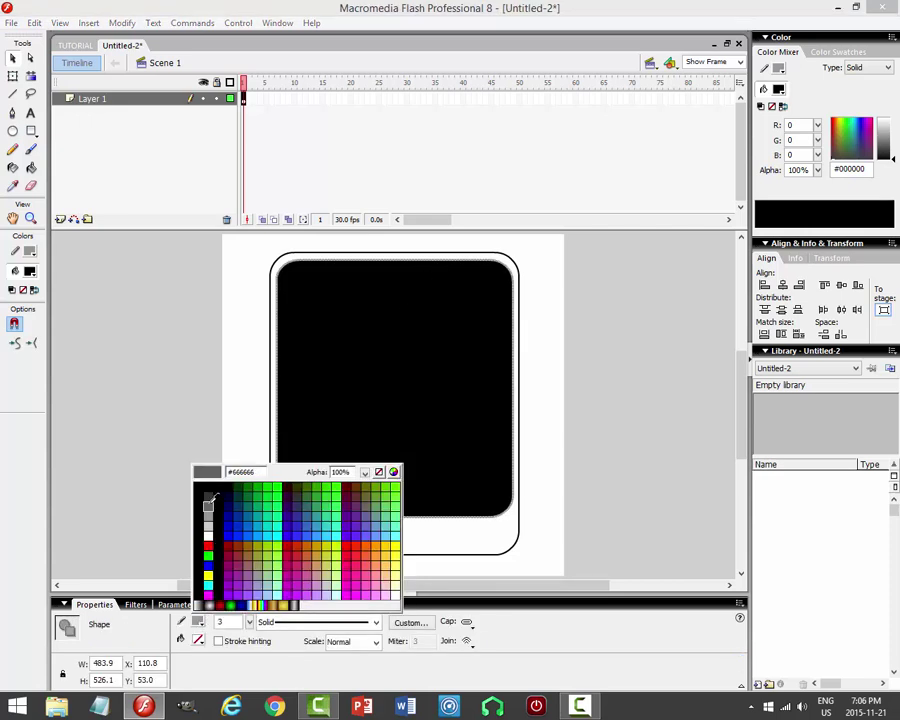
pyautogui.click(213, 497)
pyautogui.click(603, 410)
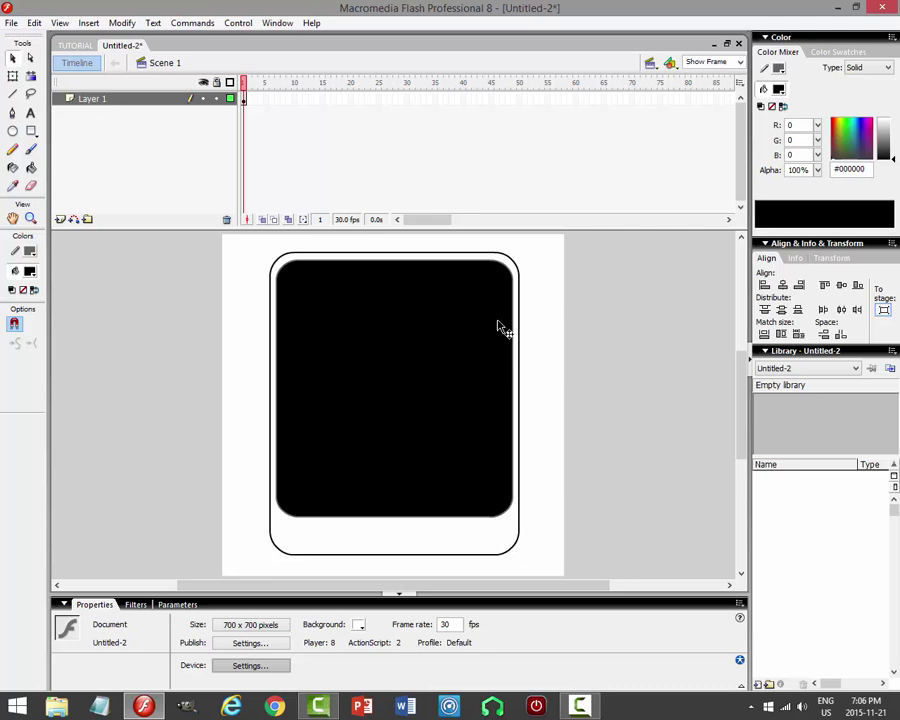
# Set the stroke thickness of the whole outer rounded rectangle outline to 4.
pyautogui.doubleClick(437, 254)
pyautogui.doubleClick(222, 622)
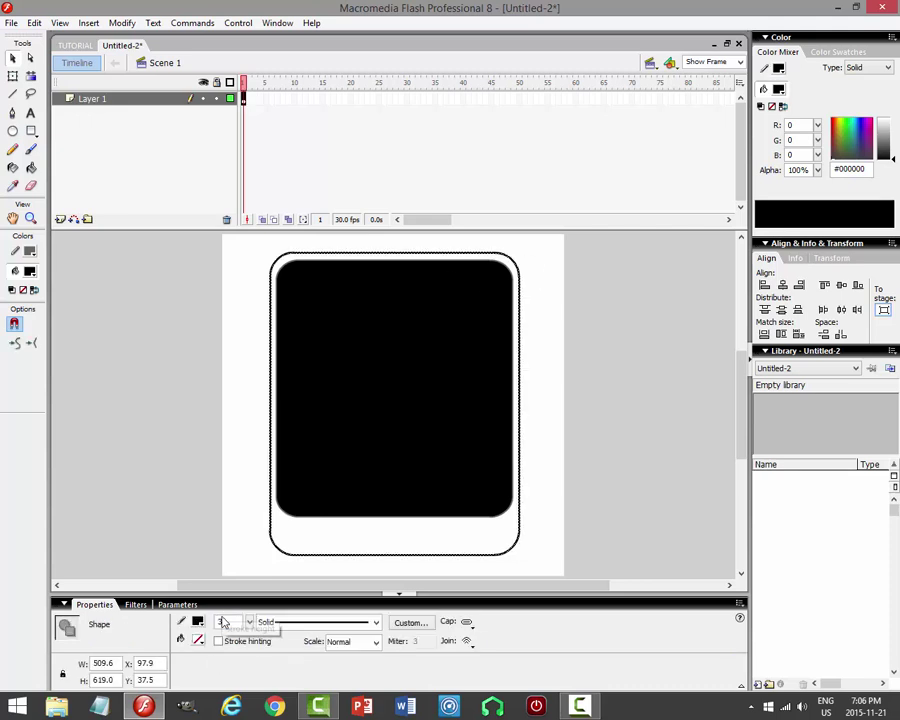
pyautogui.write('4')
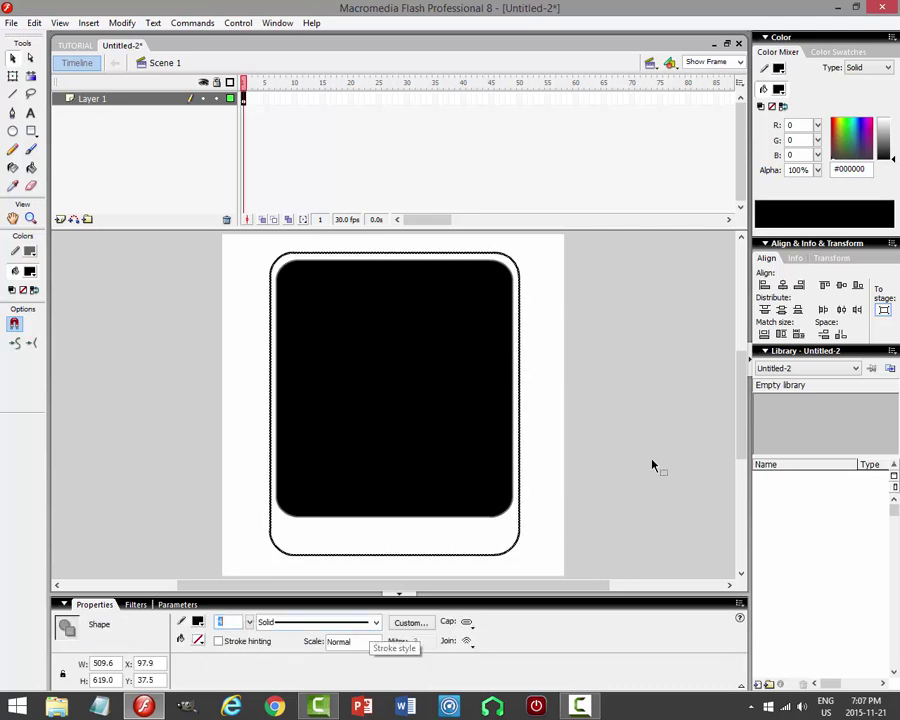
pyautogui.click(652, 465)
# Test the movie to check the thicker outer outline, and close the preview.
pyautogui.click(238, 22)
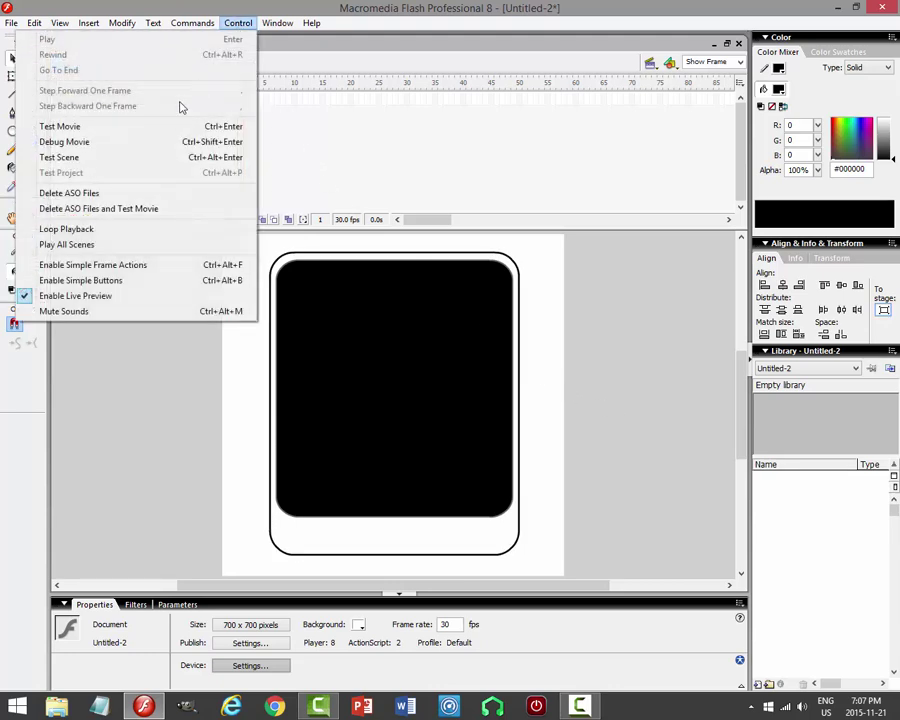
pyautogui.click(172, 128)
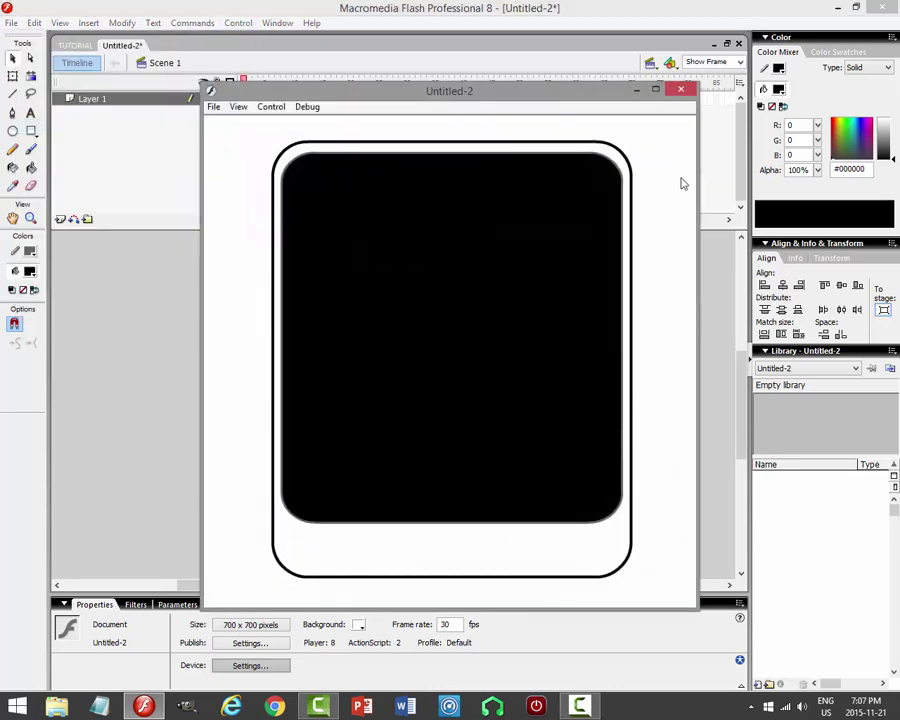
pyautogui.click(681, 92)
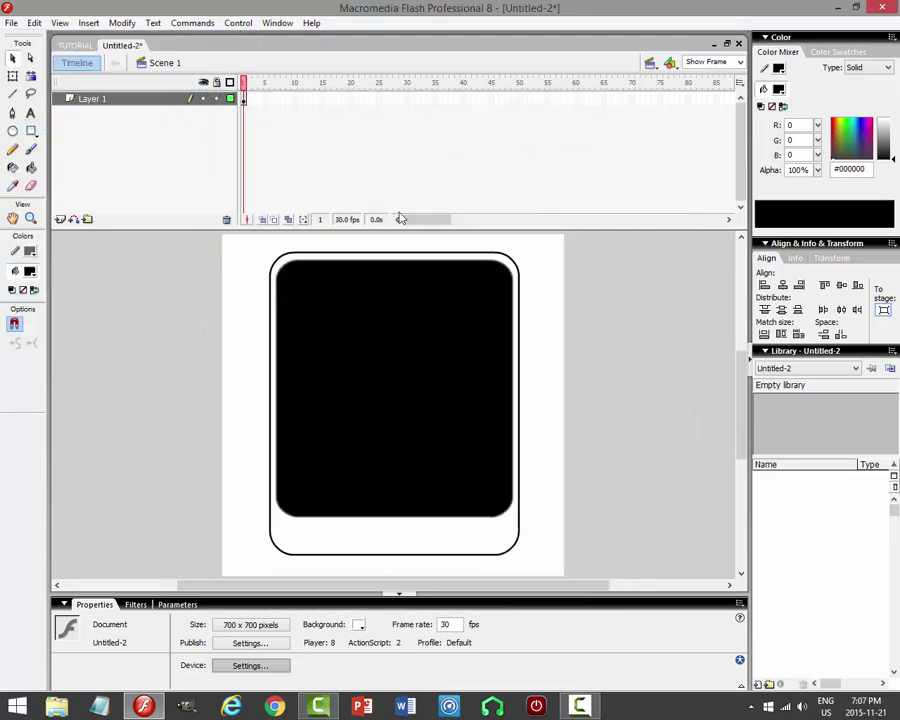
# Make the outer rounded rectangle's stroke thinner and check it in a movie test.
pyautogui.doubleClick(360, 256)
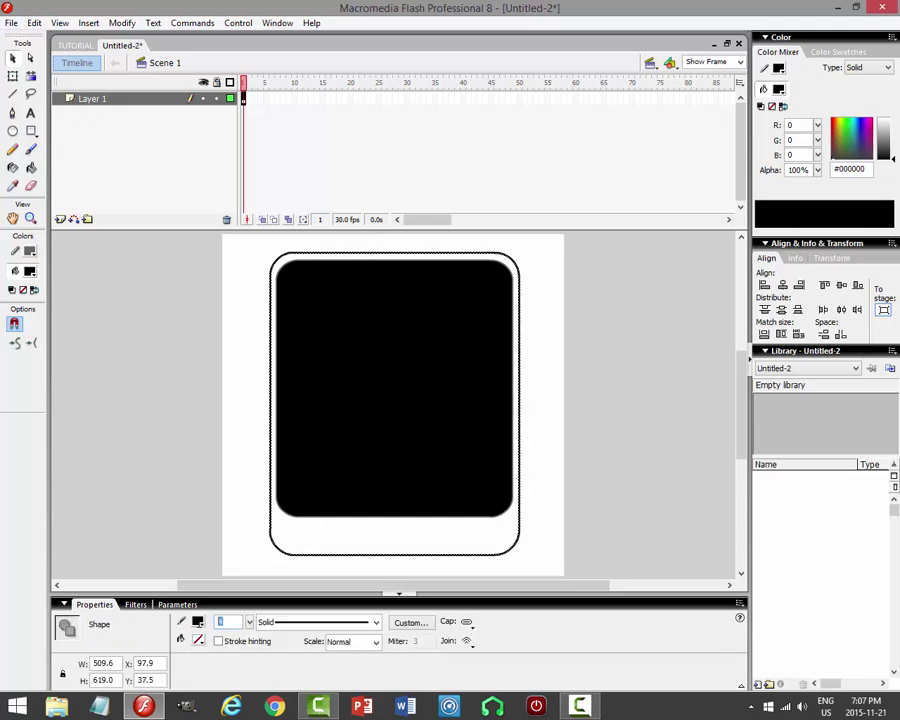
pyautogui.click(623, 364)
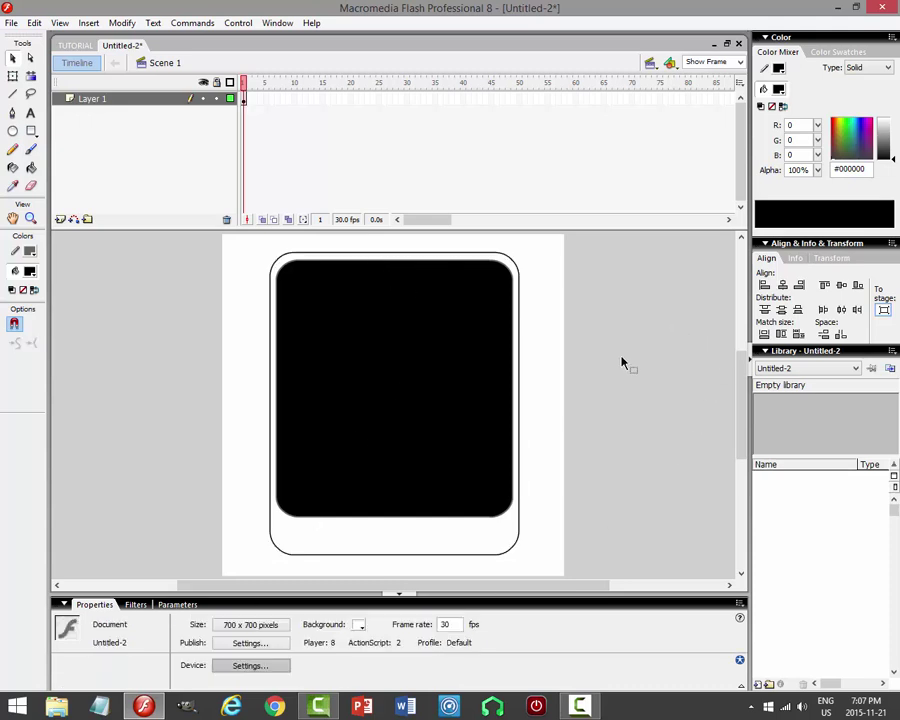
pyautogui.click(238, 22)
pyautogui.click(150, 124)
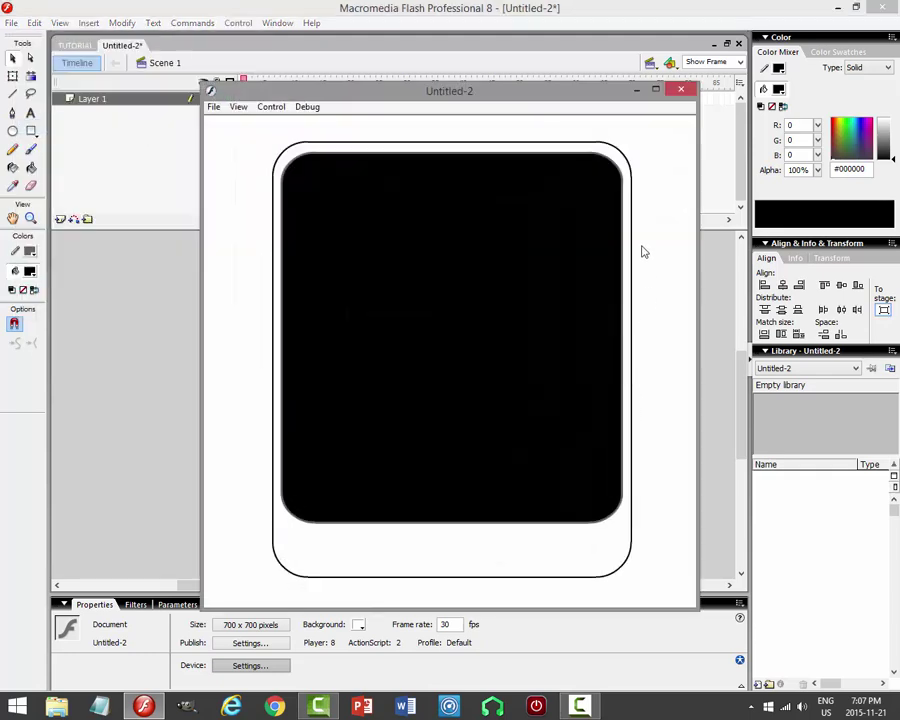
pyautogui.click(680, 91)
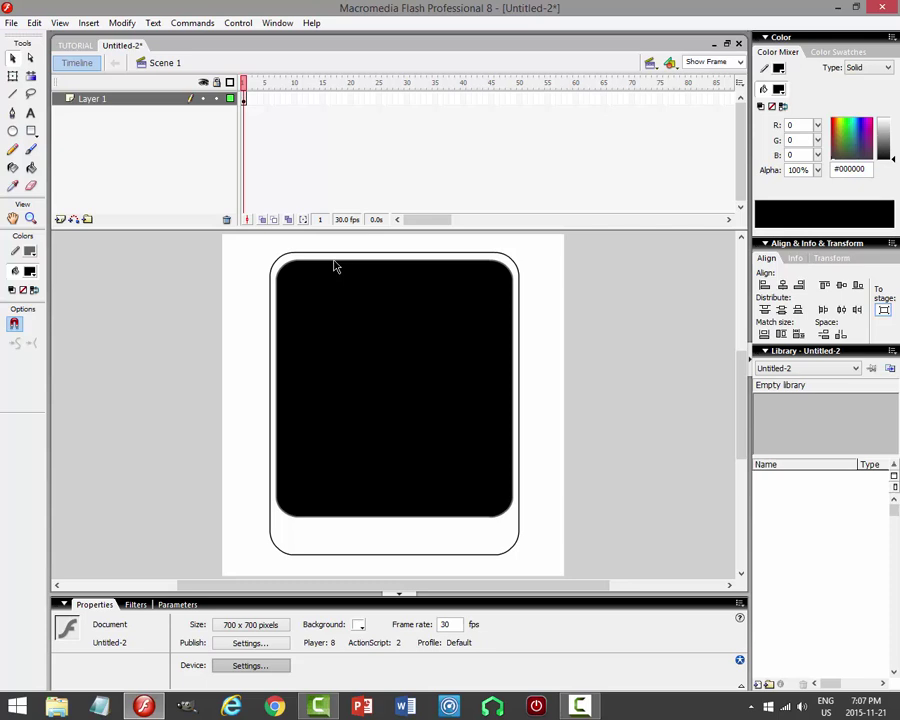
# Scale the black inner shape and its outline down evenly about the center to about 473 x 515 px.
pyautogui.click(462, 362)
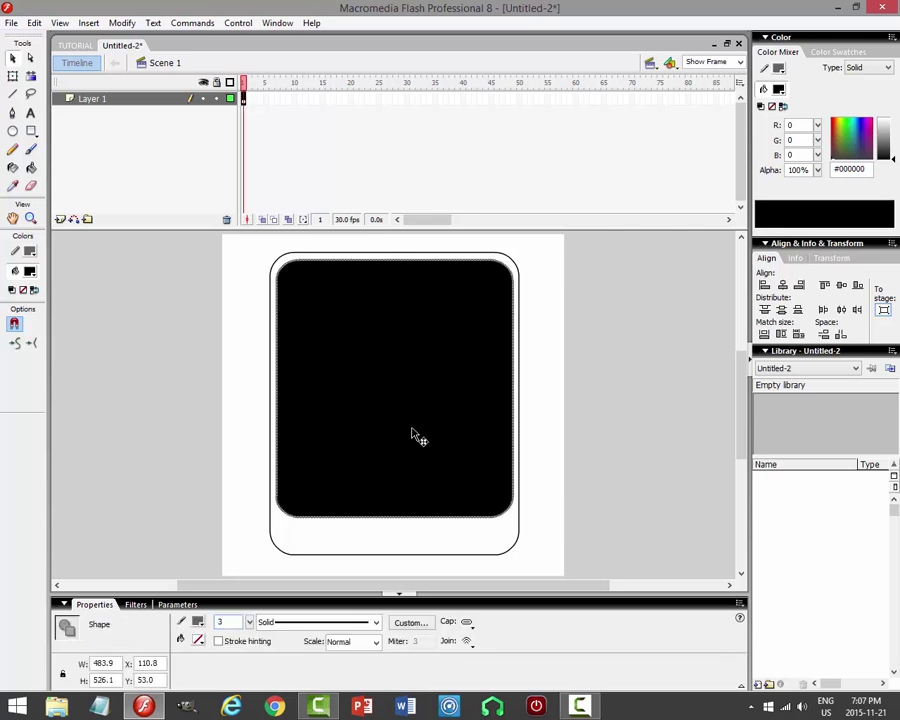
pyautogui.click(13, 76)
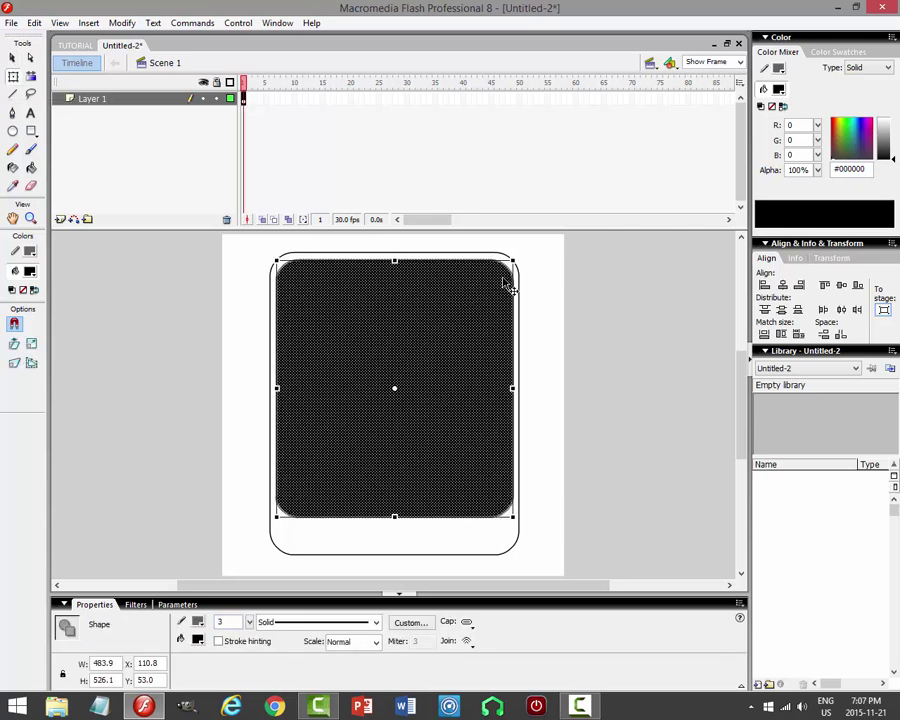
pyautogui.moveTo(513, 258); pyautogui.dragTo(510, 263)
pyautogui.click(599, 364)
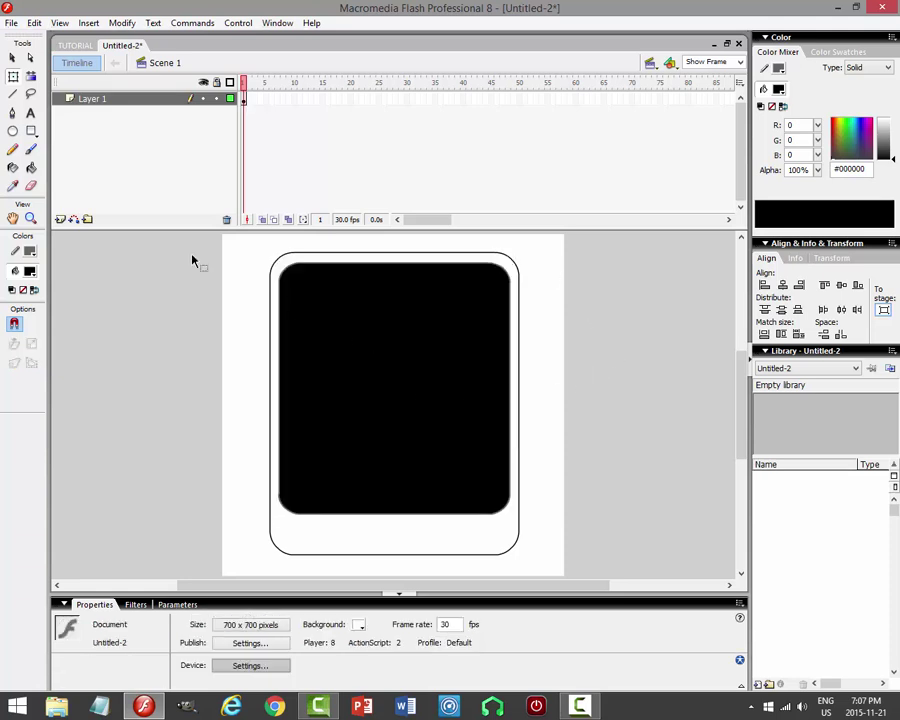
# Set the fill color to white and activate the Paint Bucket tool.
pyautogui.click(30, 273)
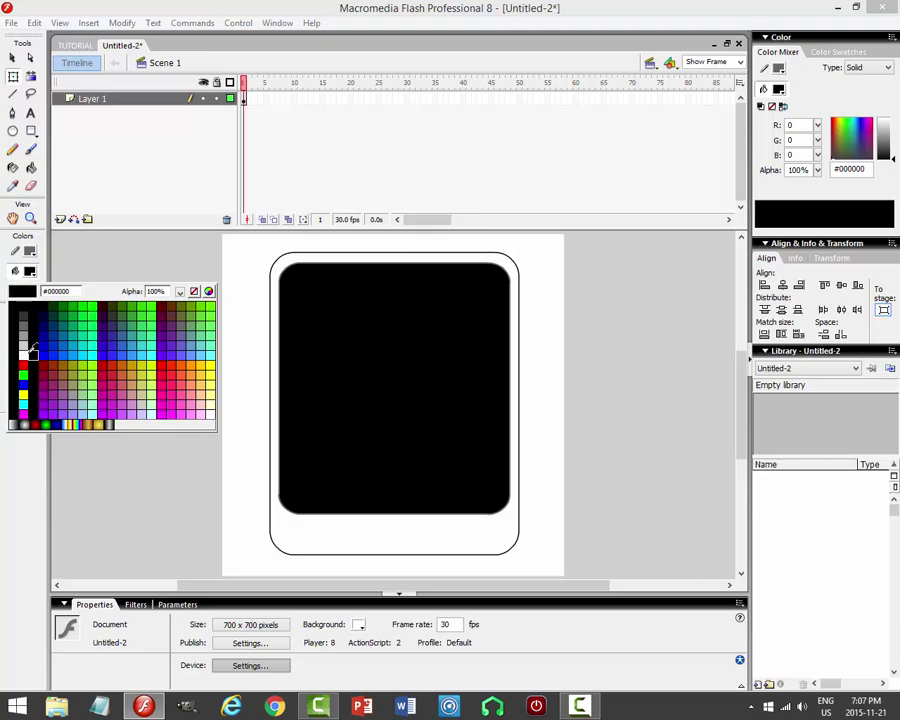
pyautogui.click(29, 357)
pyautogui.click(30, 273)
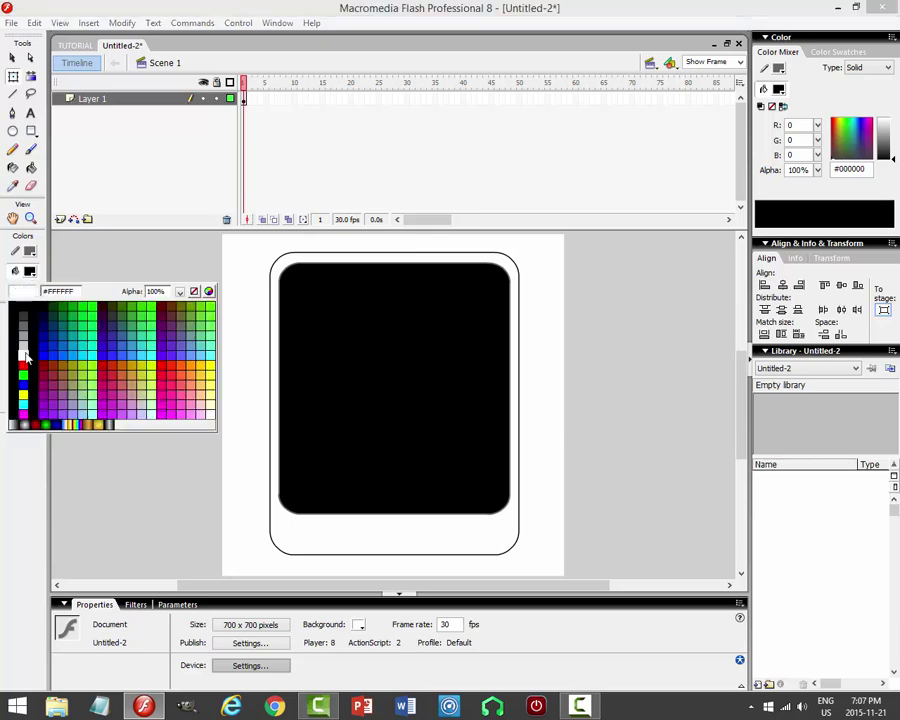
pyautogui.click(12, 246)
pyautogui.click(30, 167)
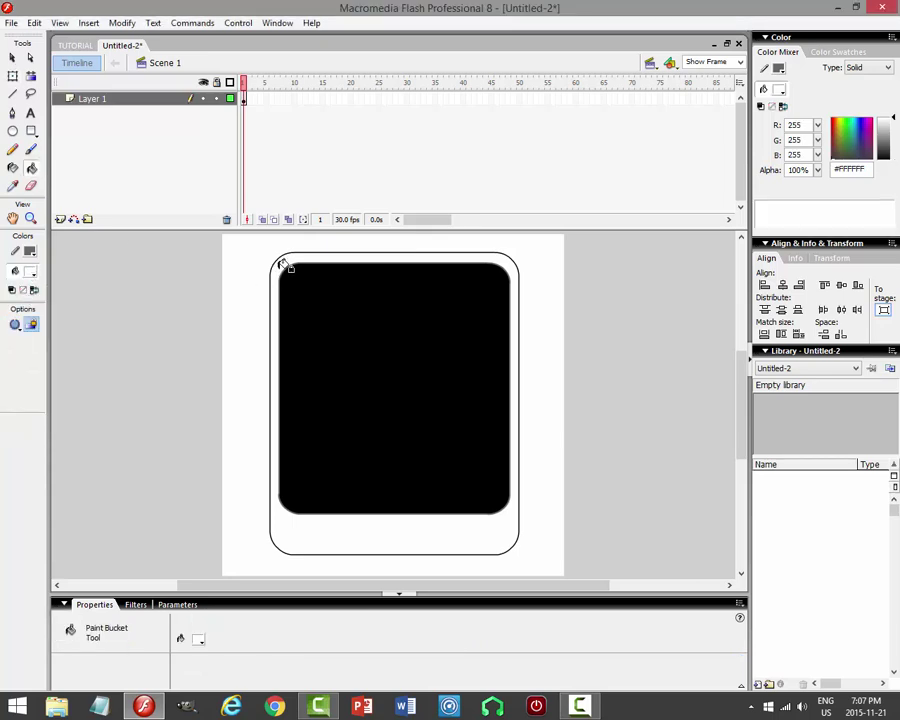
# Change the whole outline of the black inner shape to a light grey stroke.
pyautogui.click(13, 58)
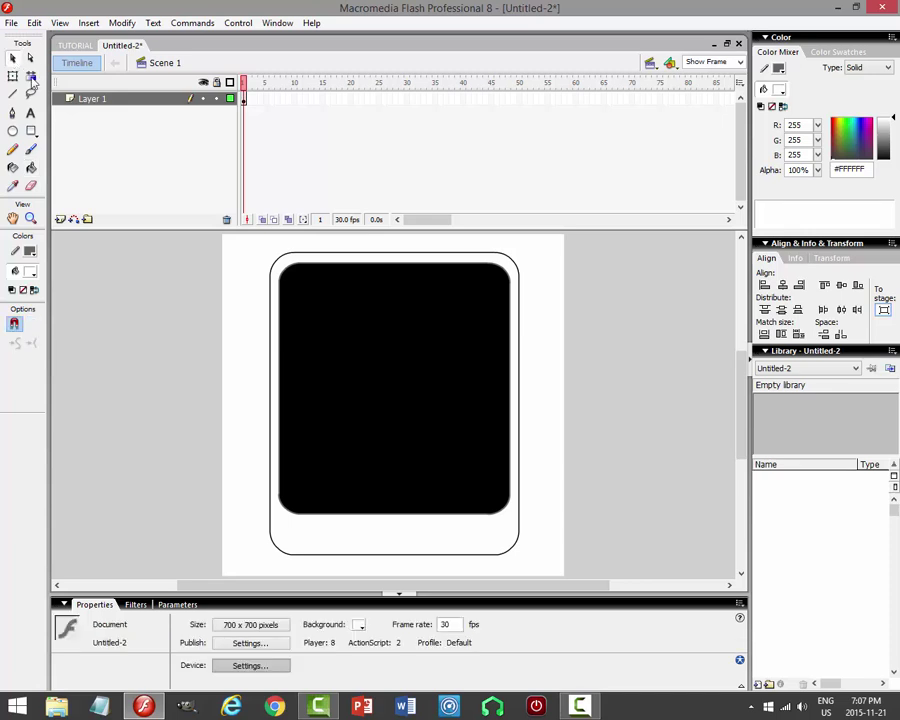
pyautogui.doubleClick(289, 274)
pyautogui.click(197, 621)
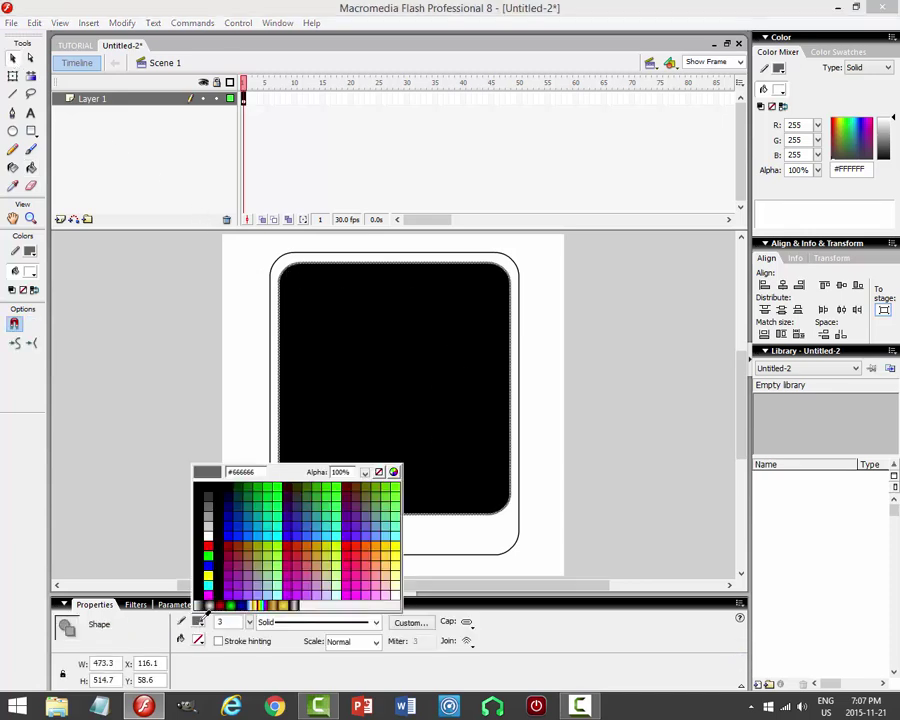
pyautogui.click(208, 528)
pyautogui.click(596, 360)
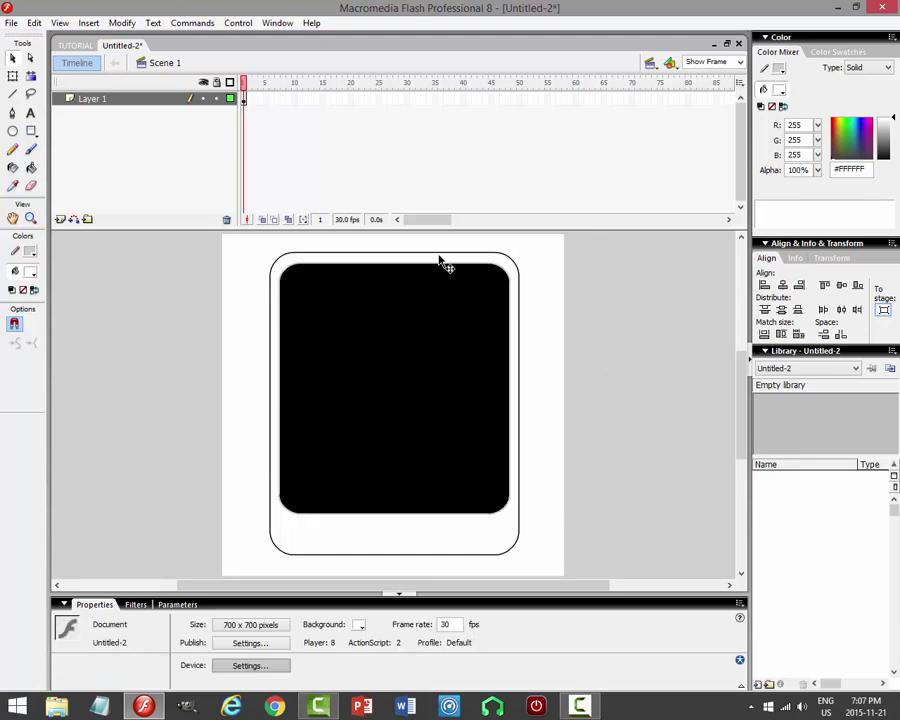
# Test the movie to check the resized screen area with its light grey outline, and close the preview.
pyautogui.click(238, 22)
pyautogui.click(190, 128)
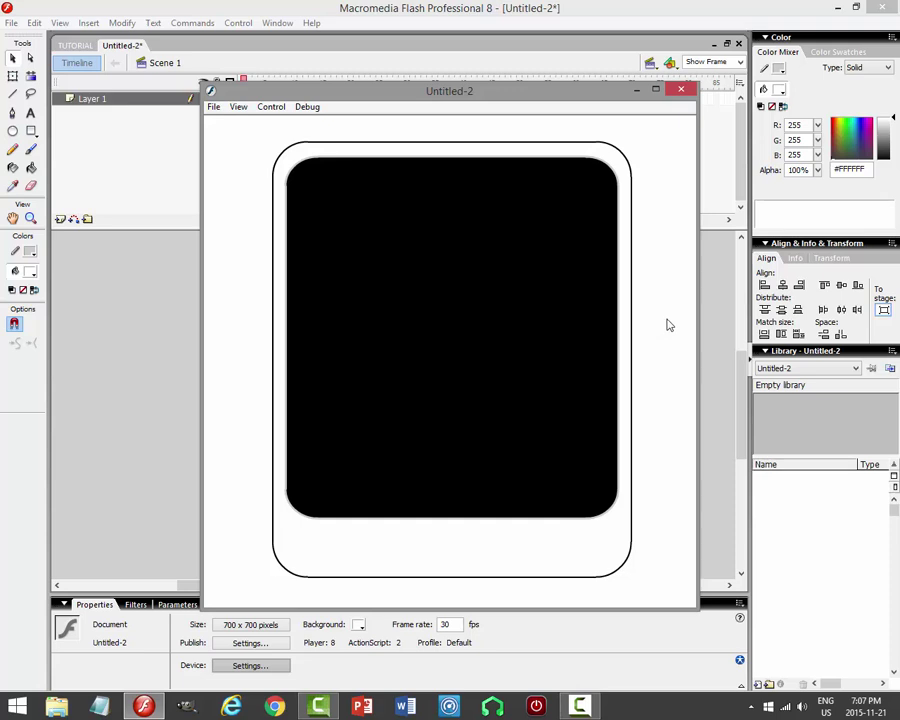
pyautogui.click(680, 92)
# Shorten the black screen shape from its upper edge to a height of about 503 px.
pyautogui.click(408, 301)
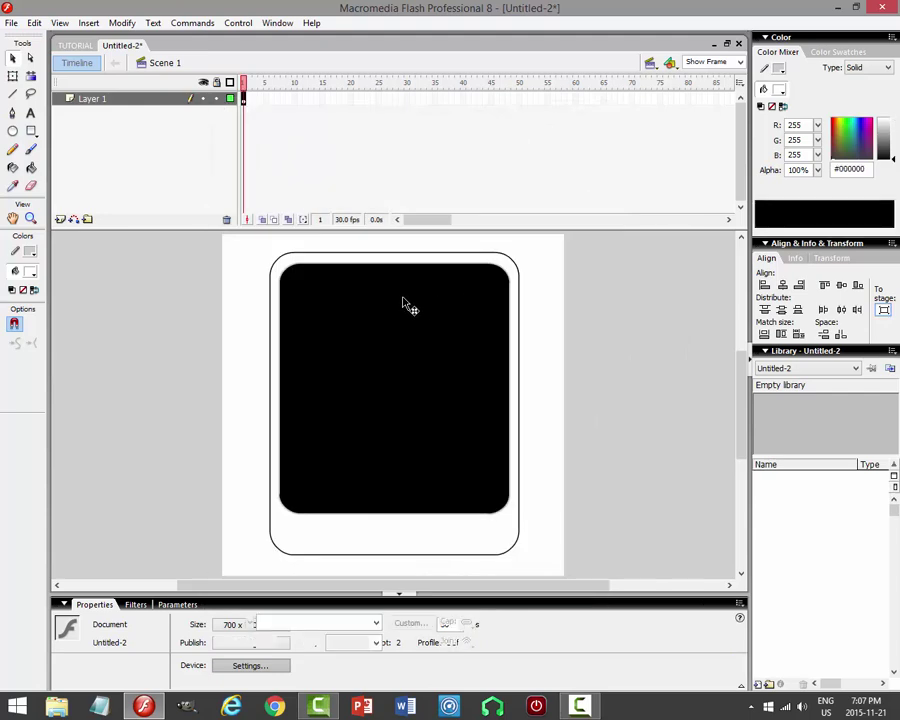
pyautogui.click(12, 79)
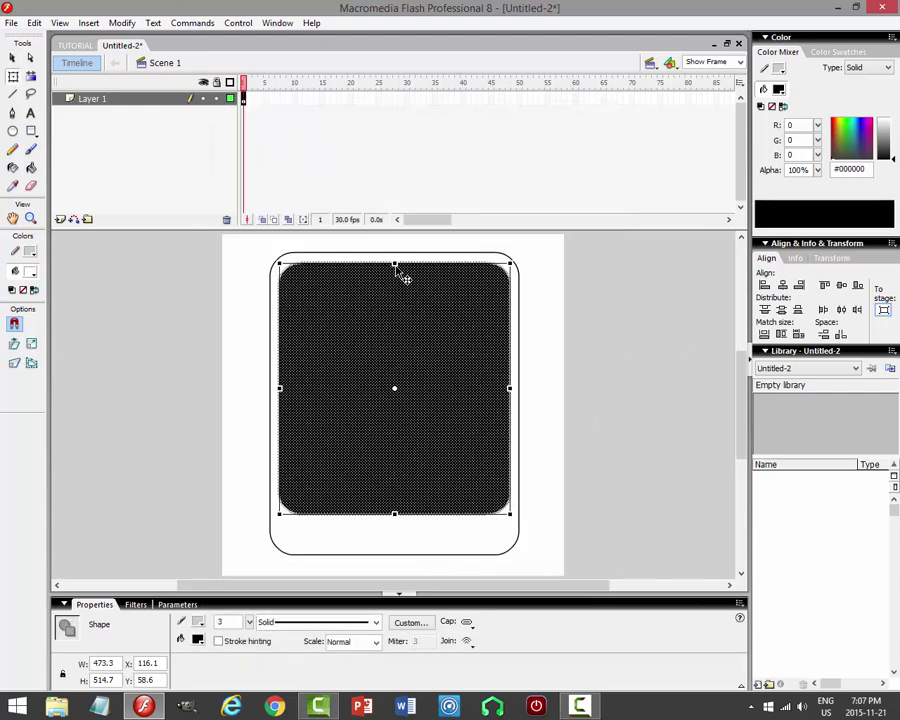
pyautogui.moveTo(395, 263); pyautogui.dragTo(395, 271)
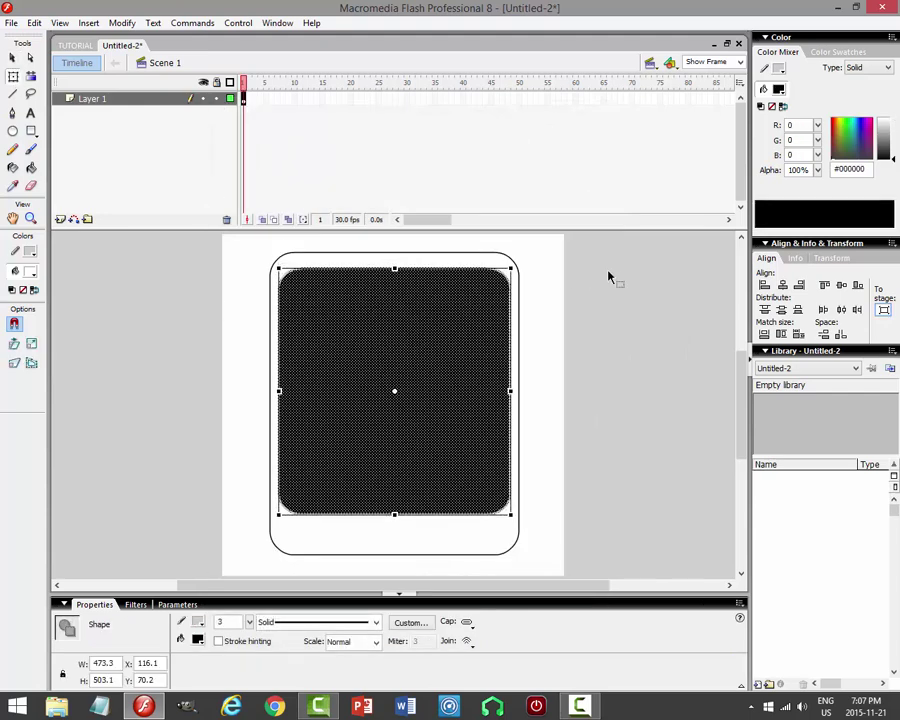
pyautogui.click(620, 330)
# Save the document to the Desktop as TUTORIAL2, replacing the existing file.
pyautogui.hotkey('ctrl', 's')
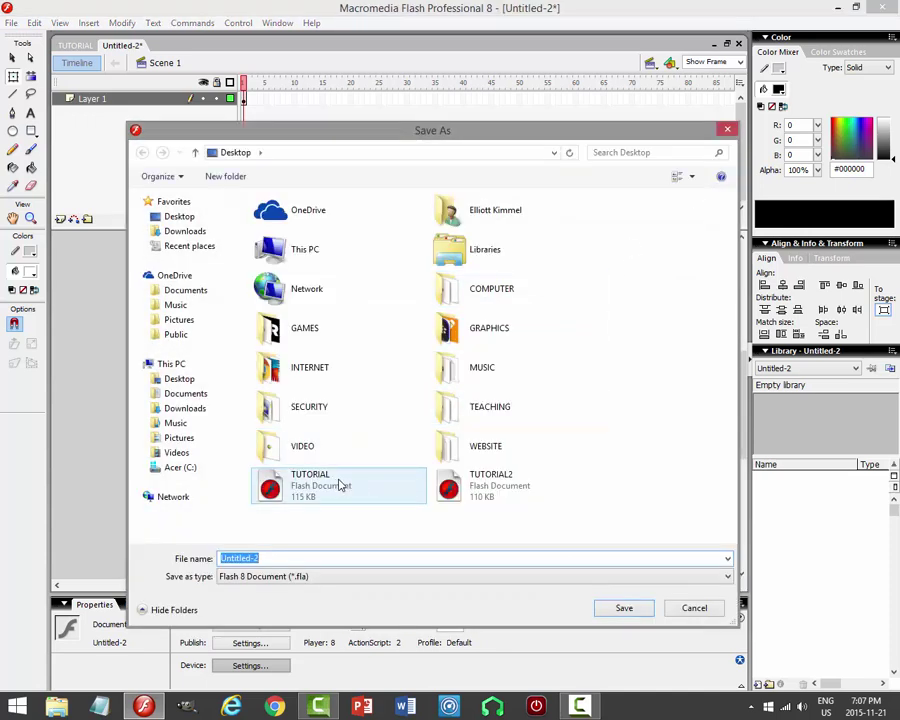
pyautogui.click(441, 489)
pyautogui.doubleClick(287, 559)
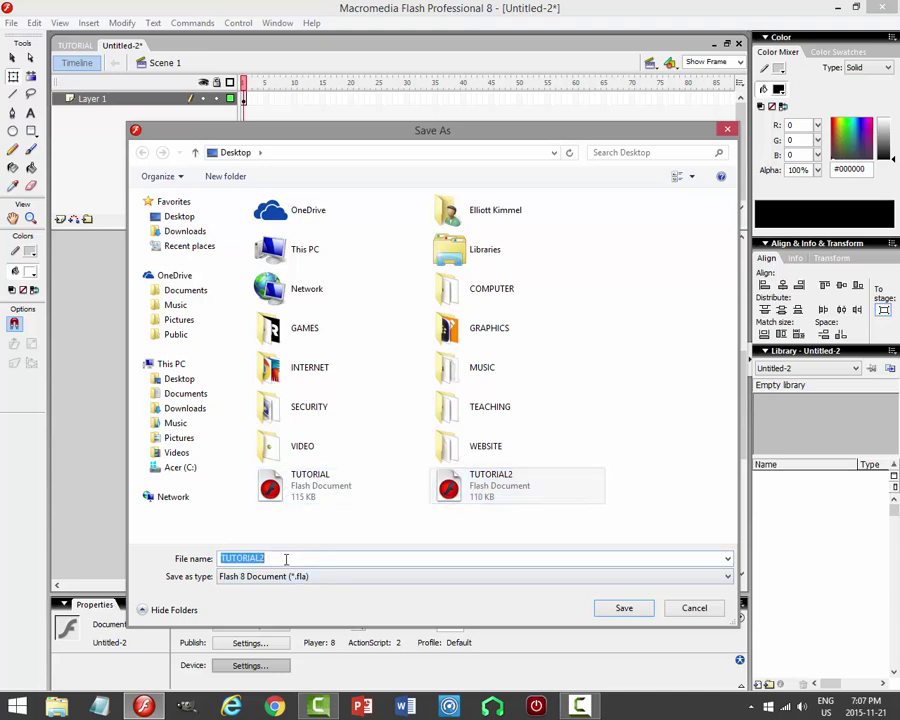
pyautogui.click(623, 609)
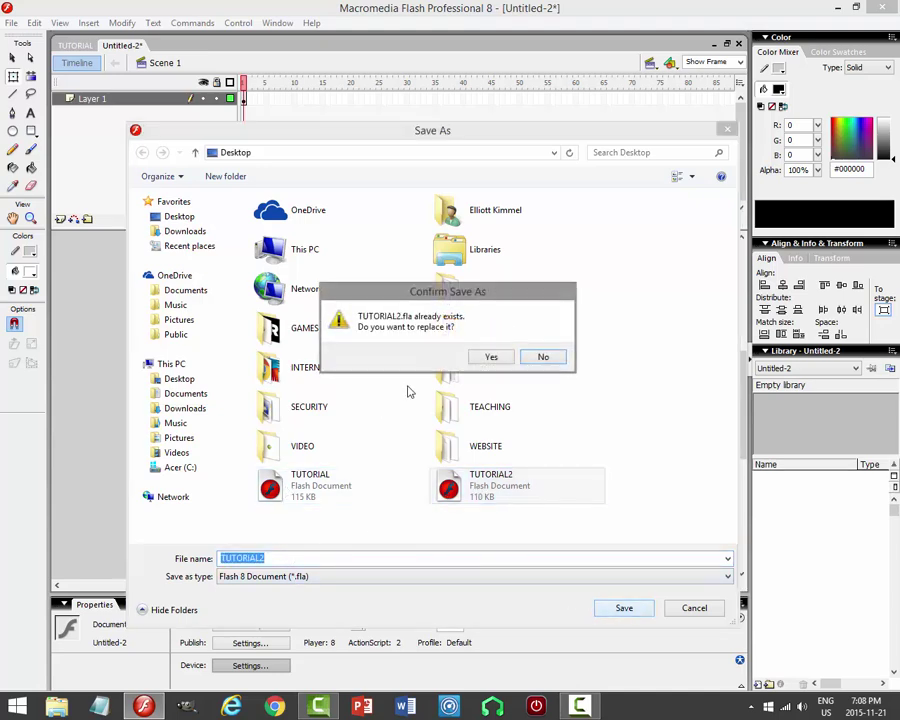
pyautogui.click(487, 356)
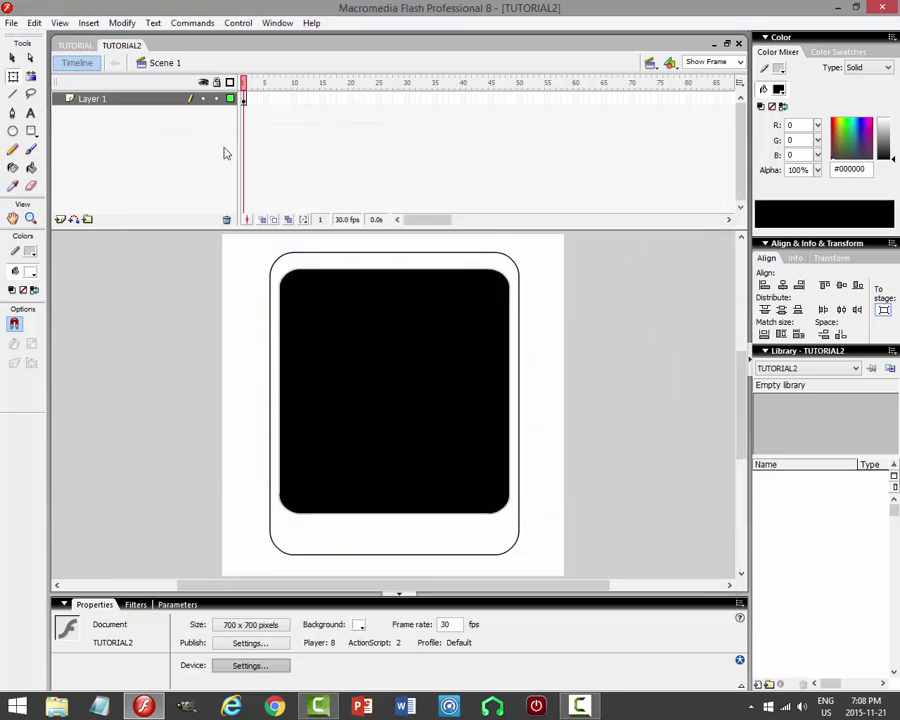
pyautogui.click(143, 105)
pyautogui.click(624, 368)
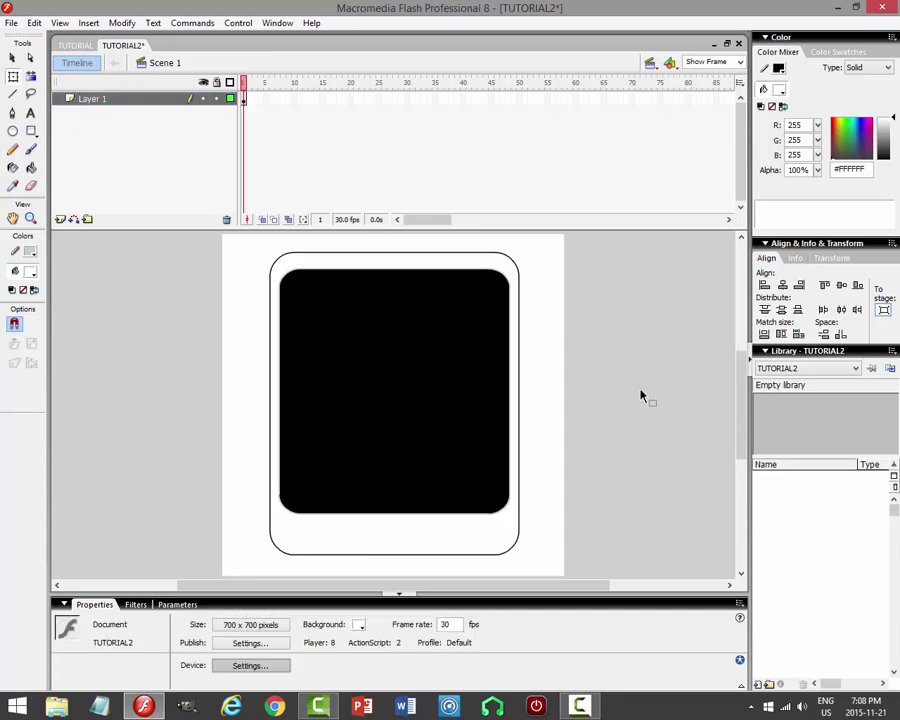
pyautogui.click(31, 168)
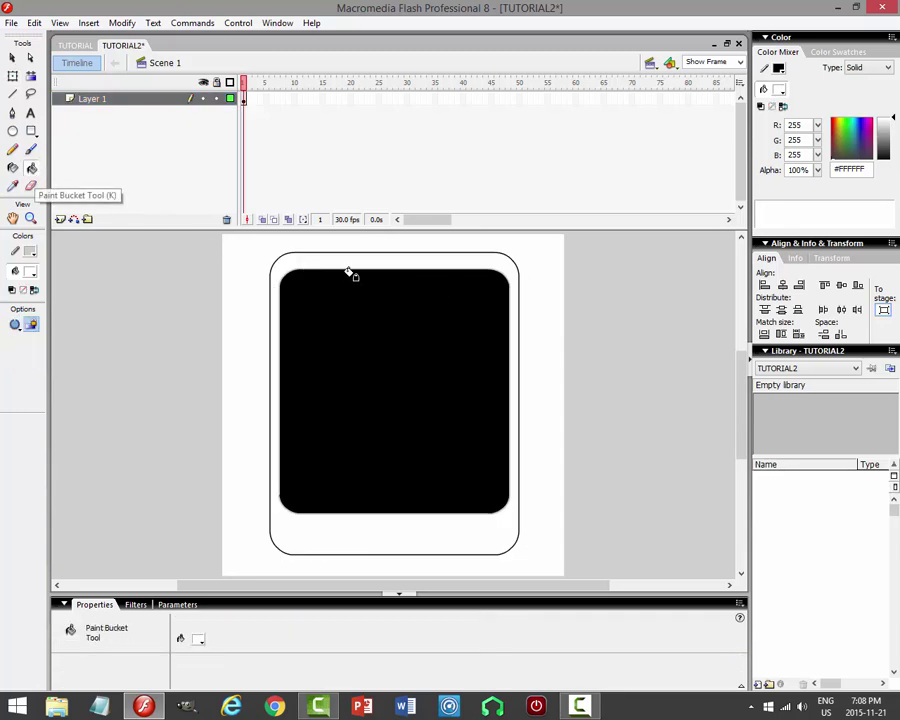
pyautogui.click(13, 58)
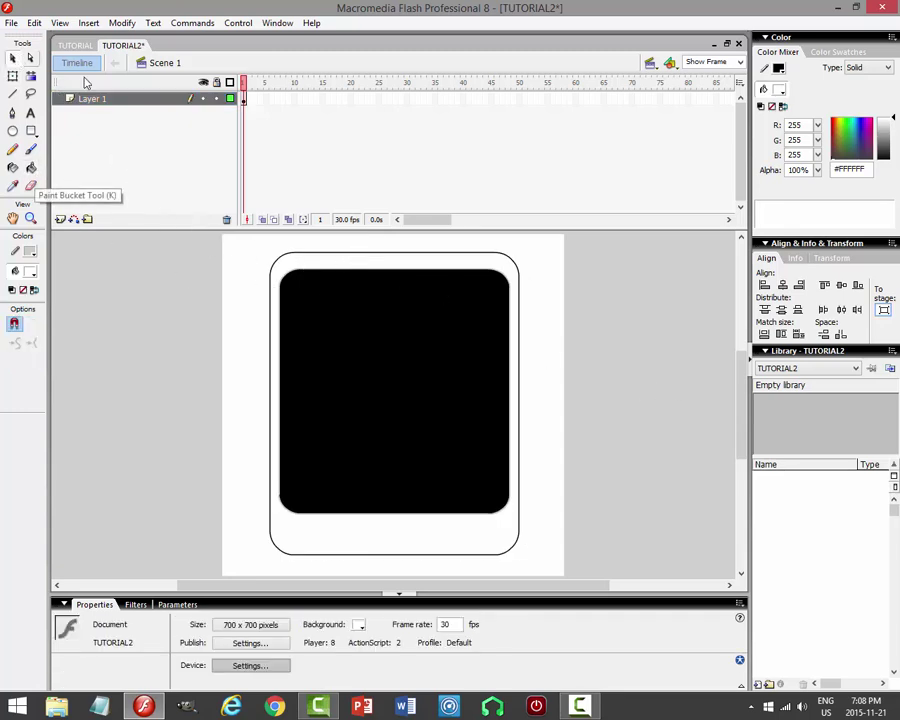
pyautogui.click(114, 100)
pyautogui.click(644, 414)
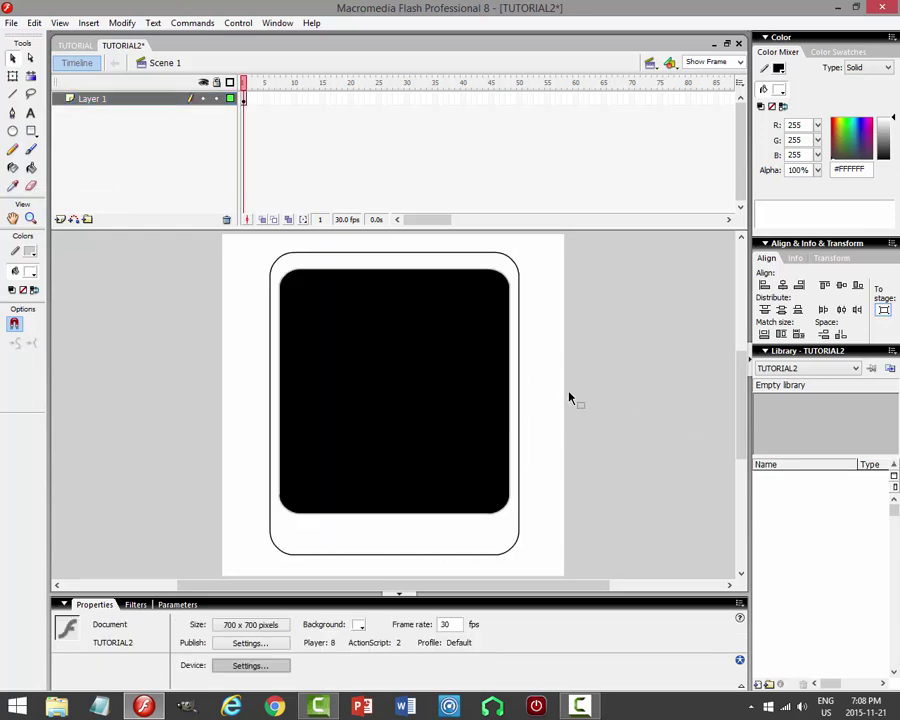
# Convert all the device artwork into a movie clip symbol named body.
pyautogui.hotkey('ctrl', 'a')
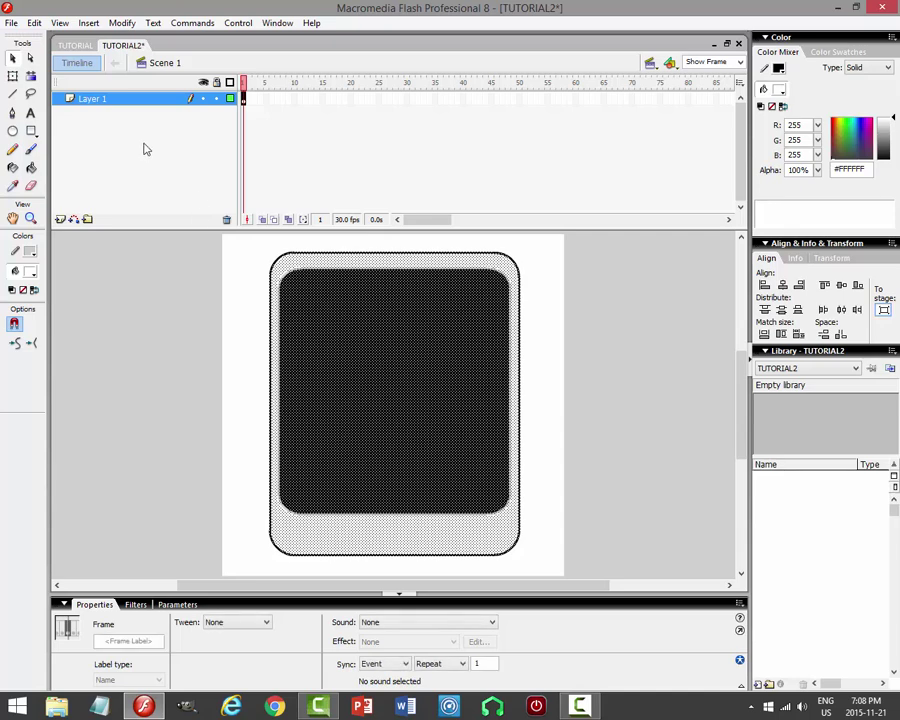
pyautogui.click(121, 23)
pyautogui.click(88, 58)
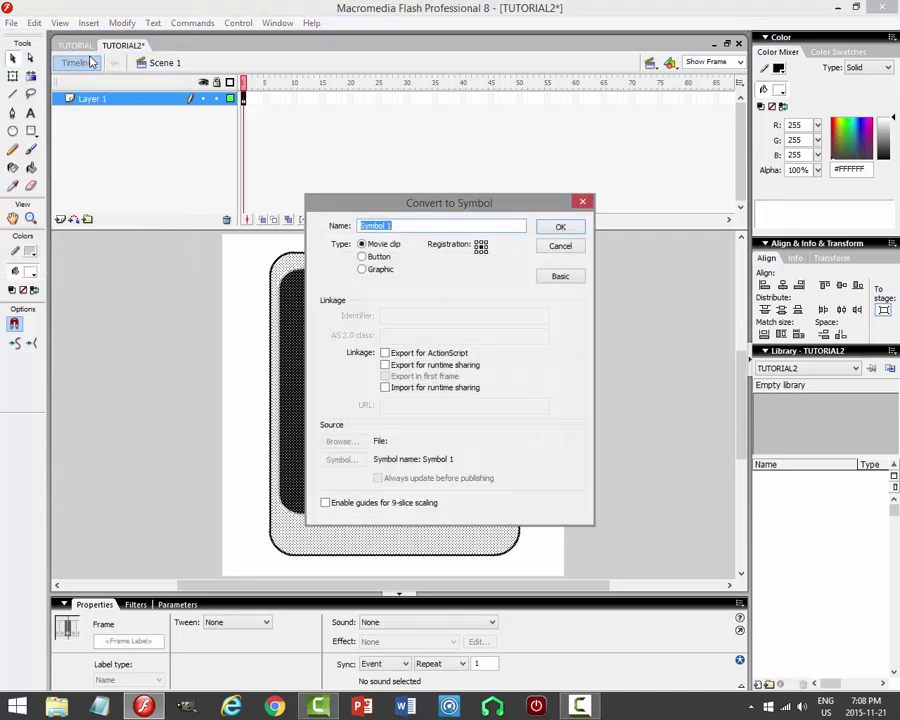
pyautogui.write('body')
pyautogui.press('Return')
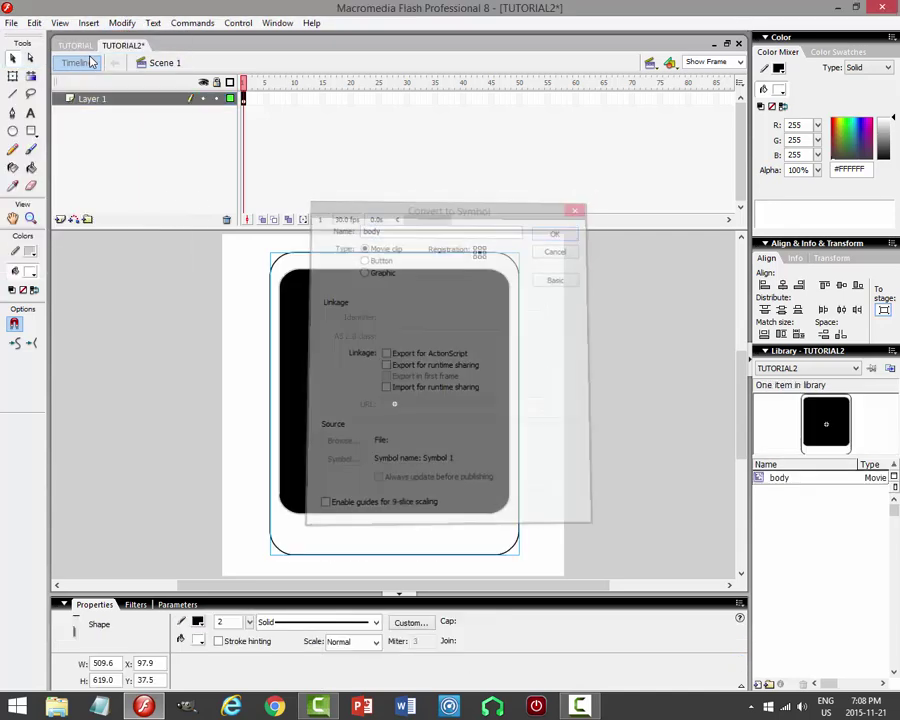
# Rename the artwork's layer as body and, with that layer locked, add a new layer above it.
pyautogui.doubleClick(119, 99)
pyautogui.write('body')
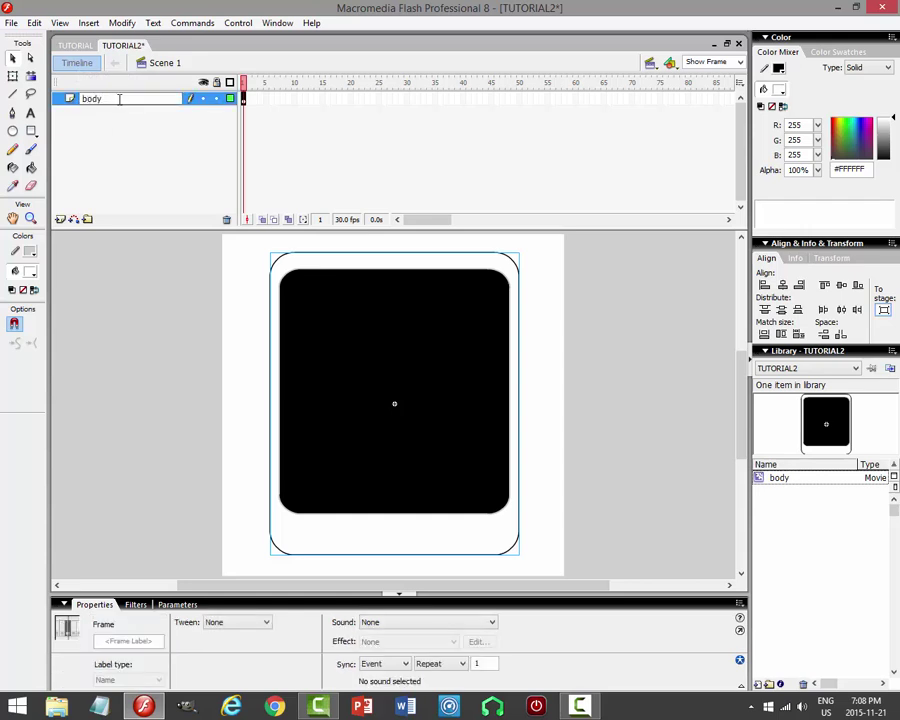
pyautogui.press('Return')
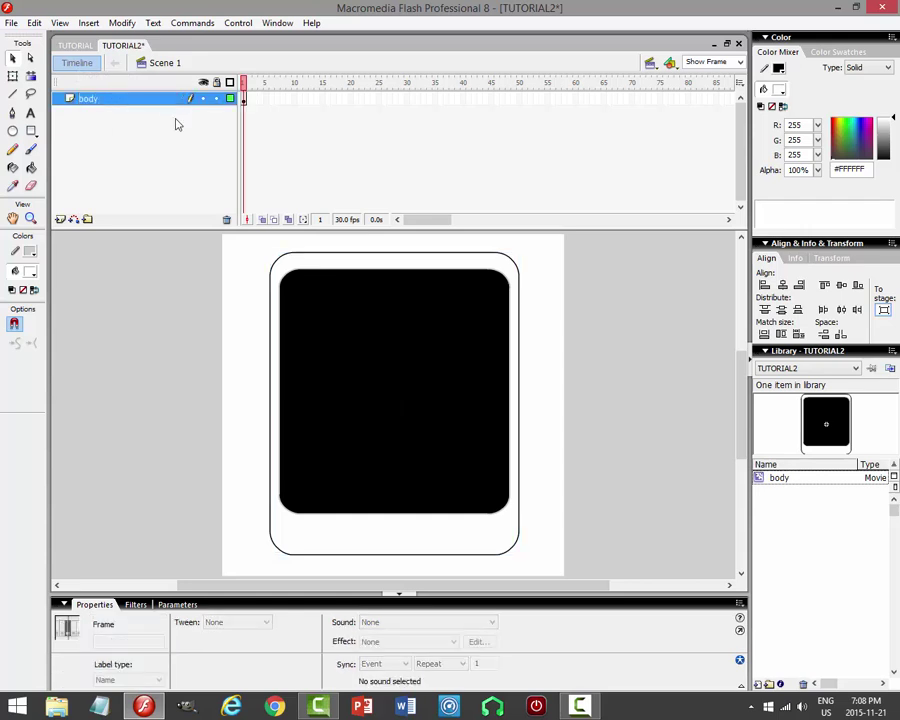
pyautogui.click(60, 219)
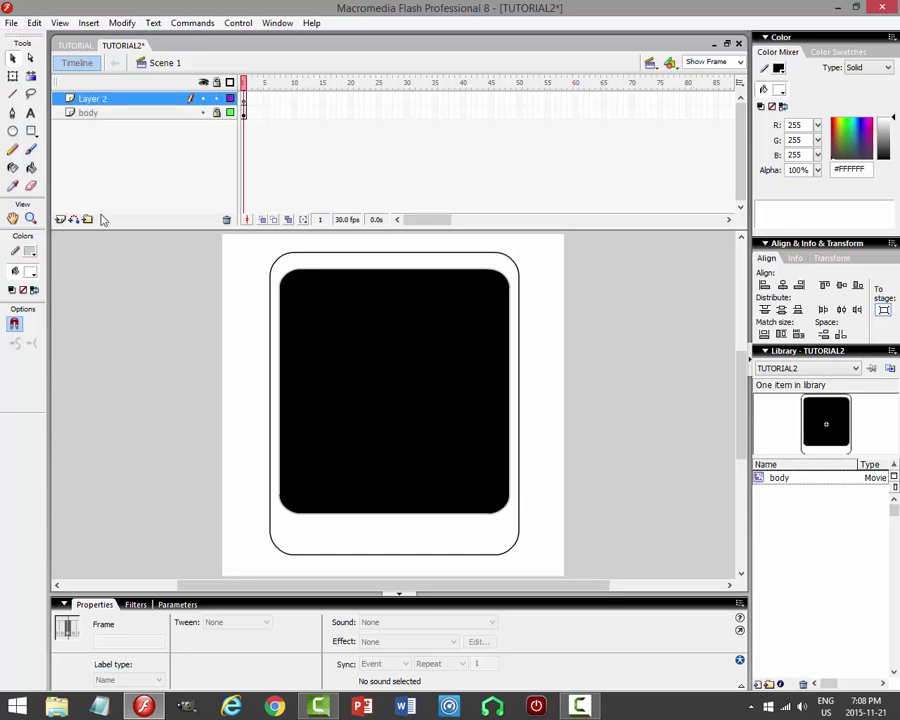
# Draw a circle about 16 px across with a black 2 px stroke and white fill in the body's upper left corner.
pyautogui.press('o')
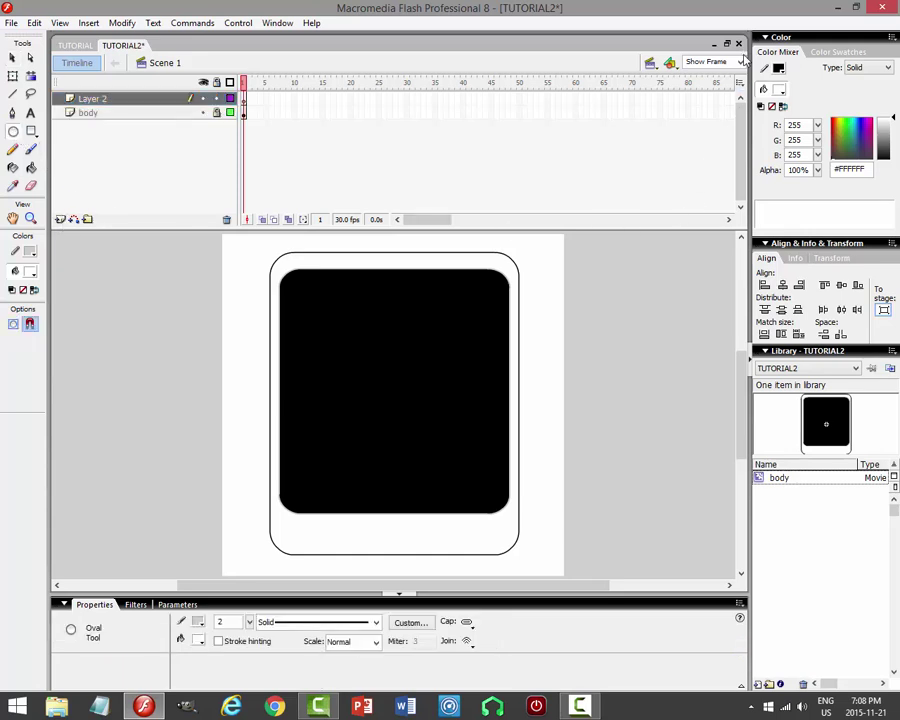
pyautogui.click(741, 62)
pyautogui.click(712, 125)
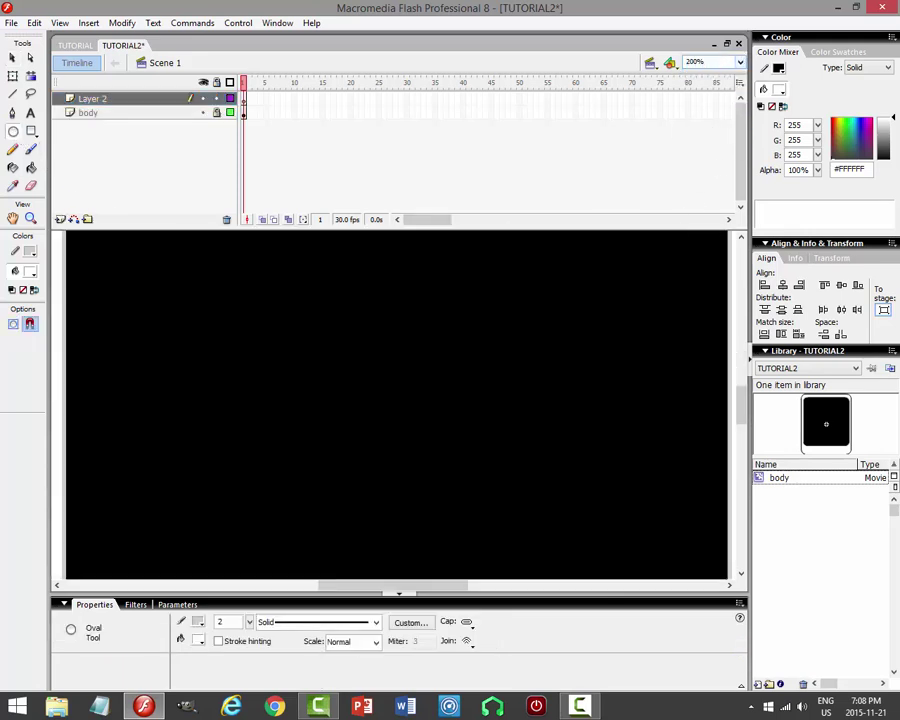
pyautogui.scroll(5, 518, 250)
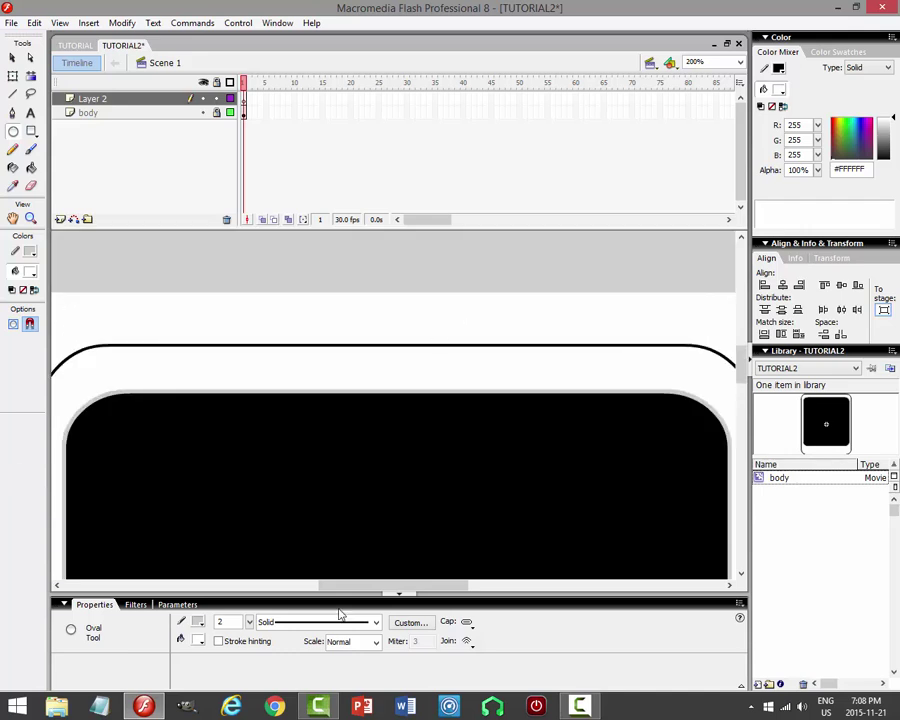
pyautogui.hscroll(-3, 300, 450)
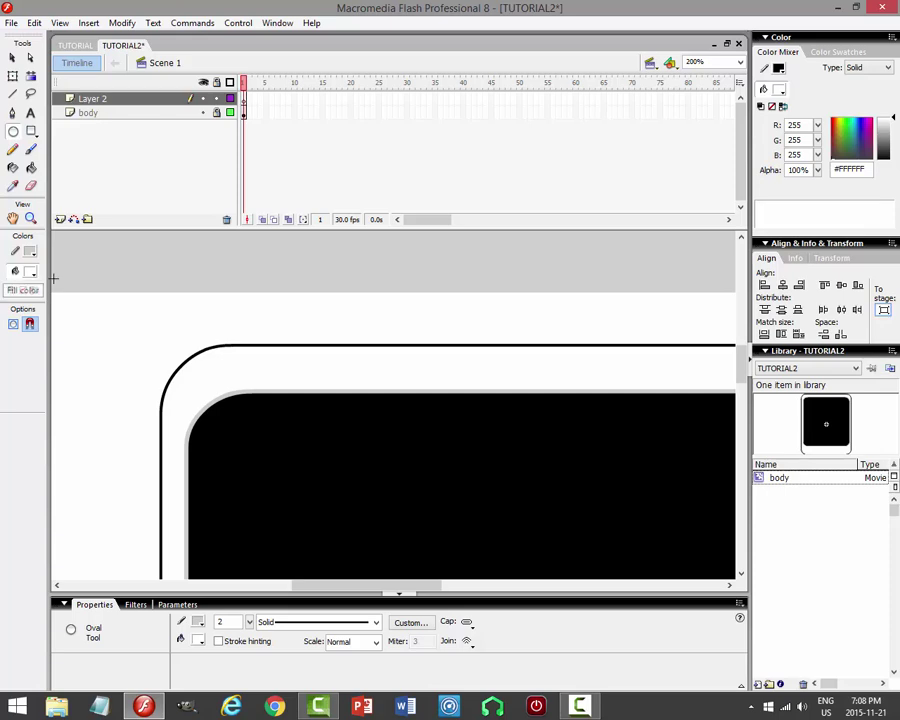
pyautogui.click(31, 252)
pyautogui.click(23, 284)
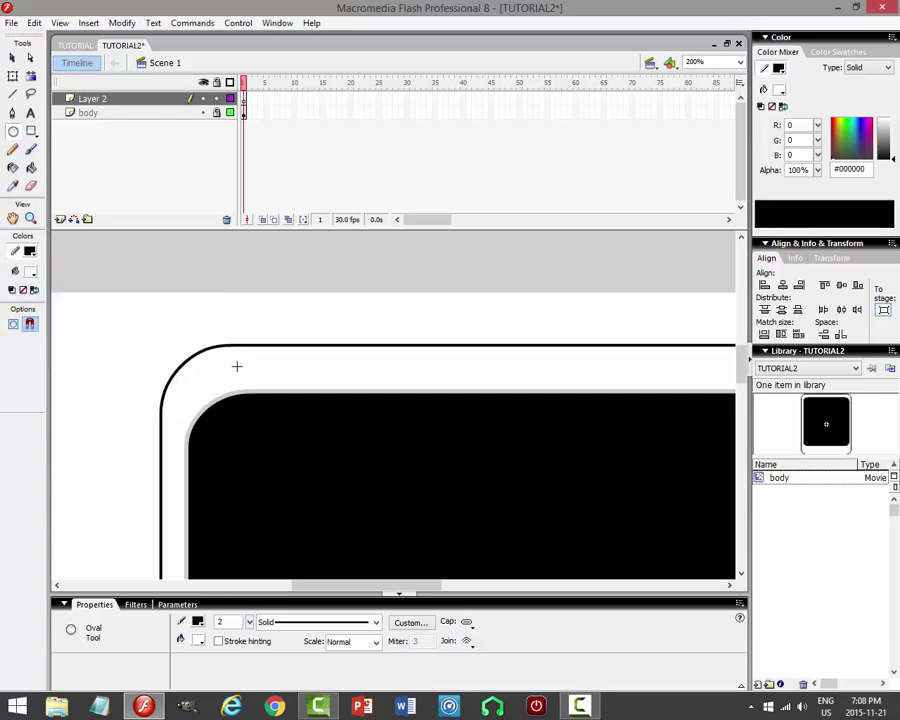
pyautogui.moveTo(223, 352); pyautogui.dragTo(239, 376)
# Nudge the small circle down to Y 44.5 within the body's white border.
pyautogui.click(14, 58)
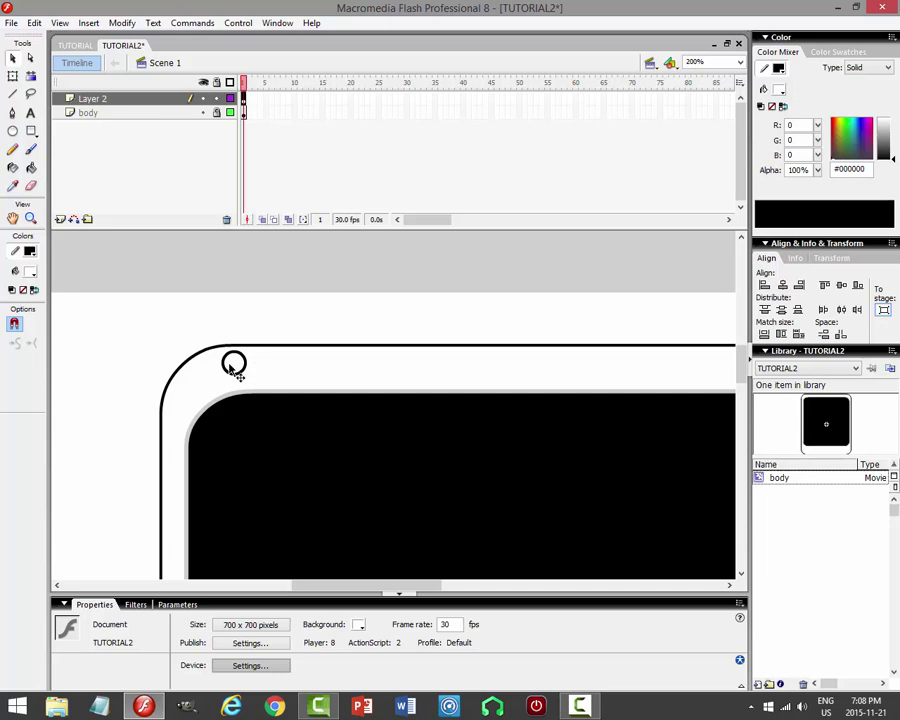
pyautogui.click(235, 363)
pyautogui.press('Down')
pyautogui.press('Down')
pyautogui.press('Down')
pyautogui.press('Down')
pyautogui.press('Down')
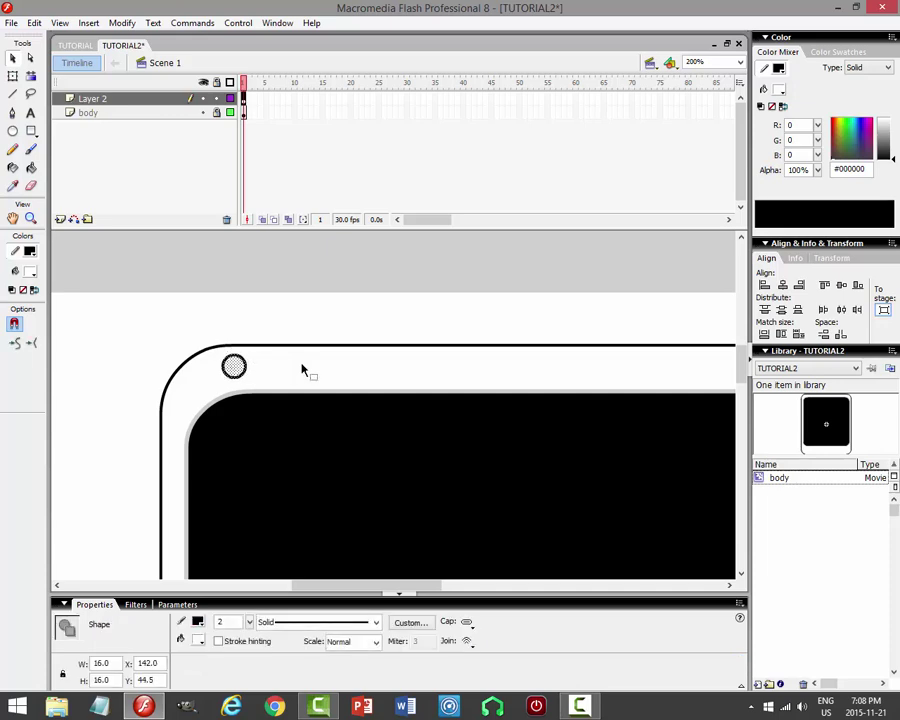
pyautogui.click(145, 261)
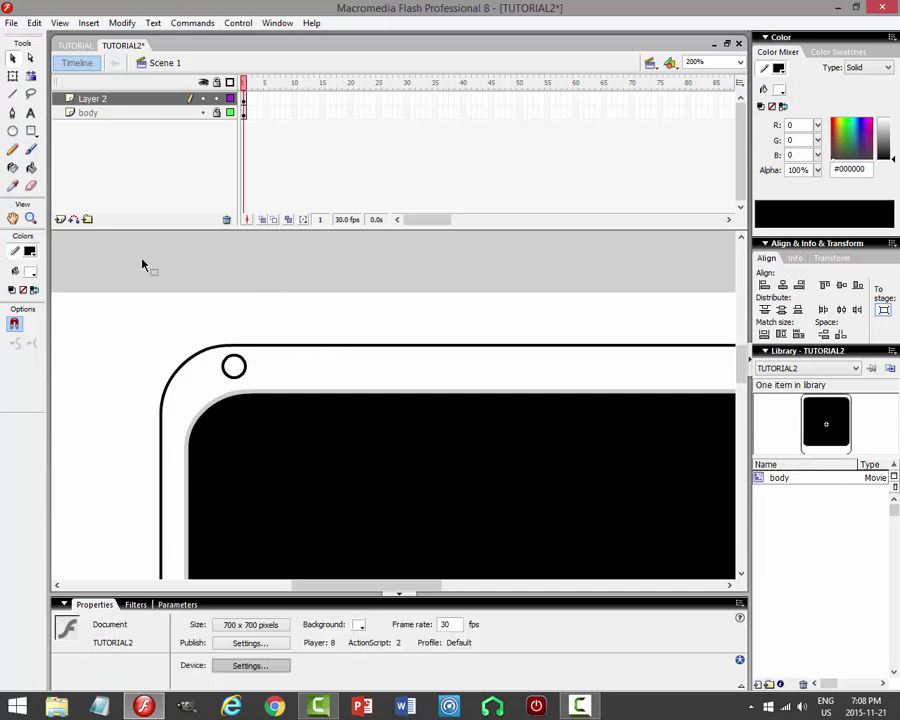
# Draw a short vertical black line about 8.5 px long inside the small circle with the Line tool.
pyautogui.click(13, 94)
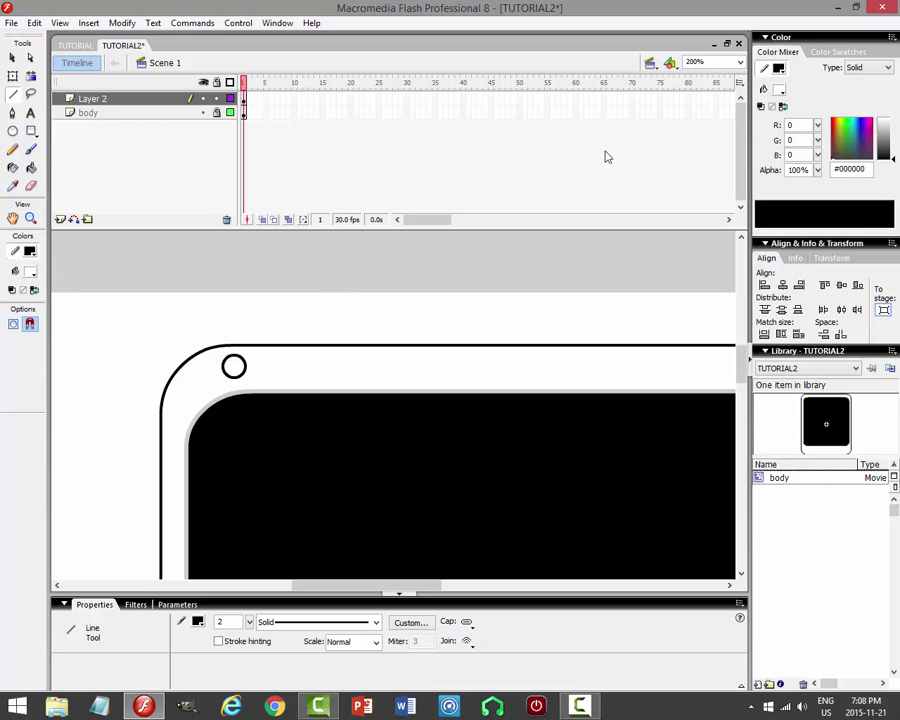
pyautogui.click(740, 62)
pyautogui.click(704, 135)
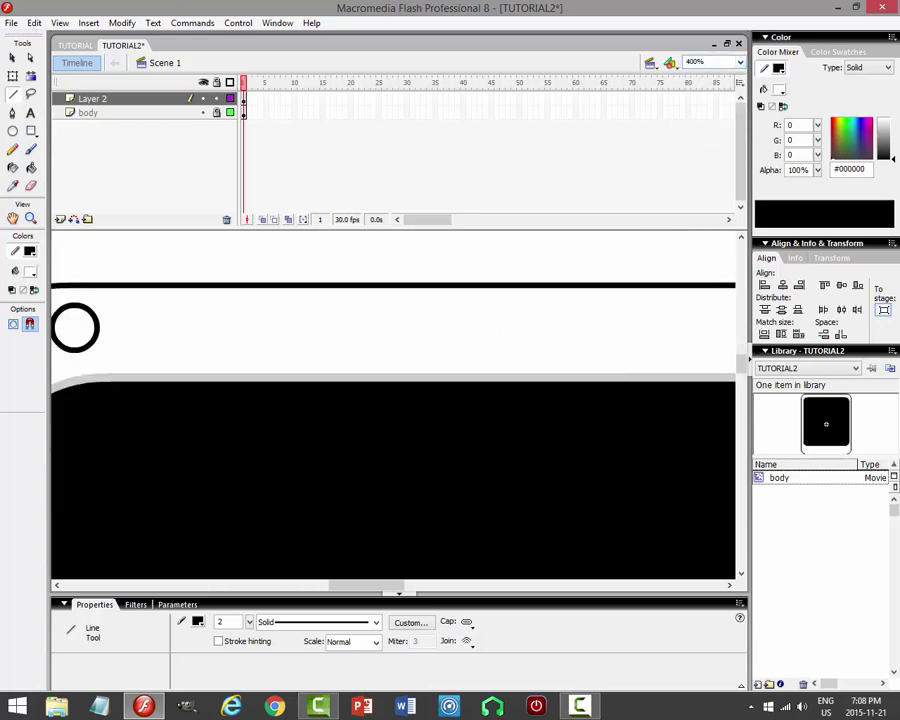
pyautogui.moveTo(350, 588); pyautogui.dragTo(323, 588)
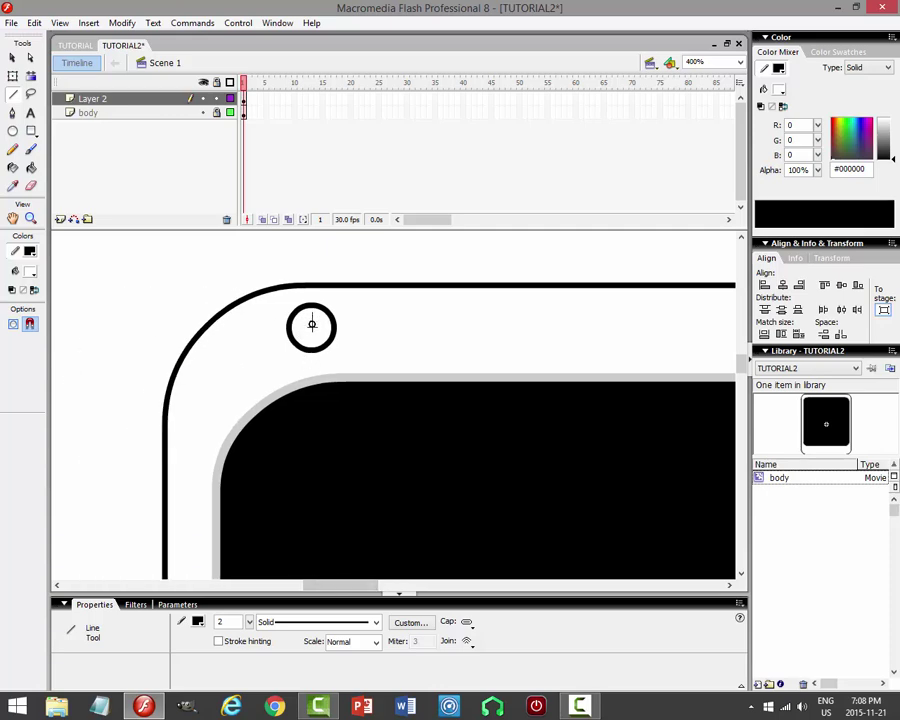
pyautogui.moveTo(311, 336); pyautogui.dragTo(311, 337)
# Nudge the vertical line to X 149.8 and Y 47.8 to center it in the circle.
pyautogui.click(12, 57)
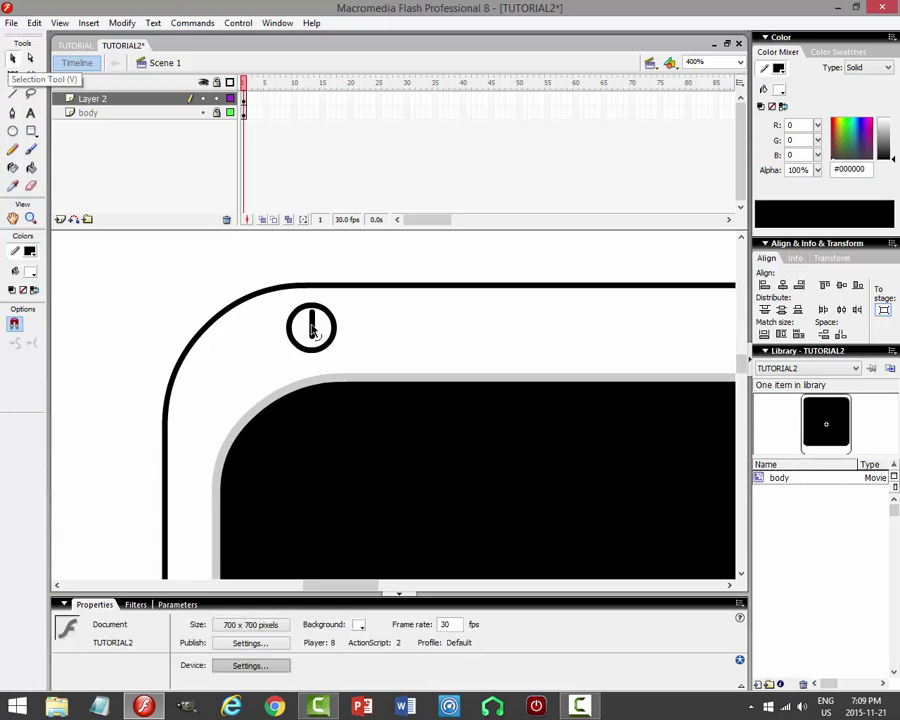
pyautogui.click(311, 330)
pyautogui.press('Left')
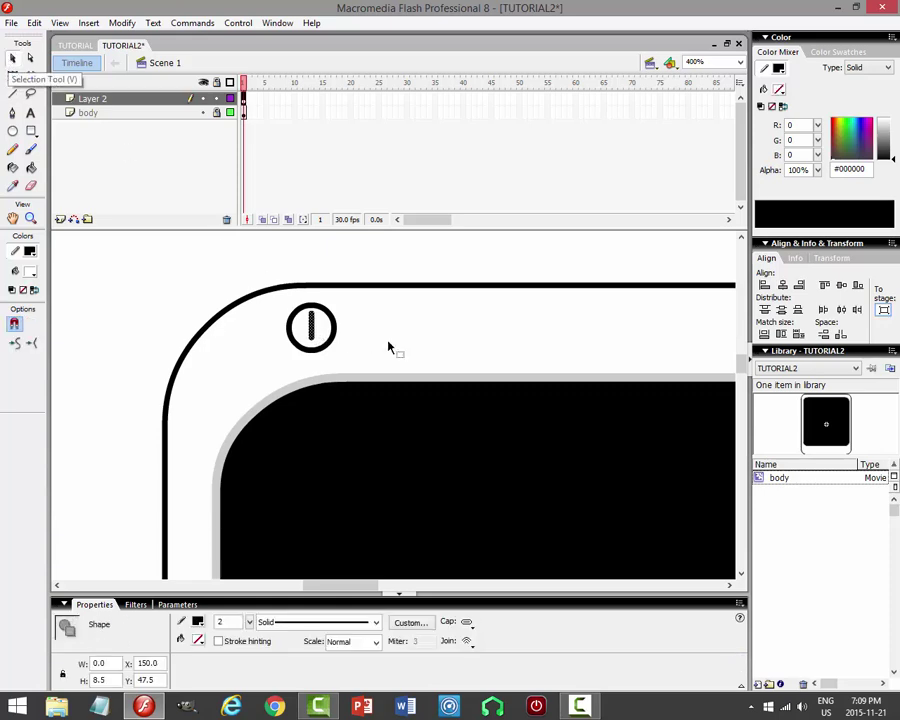
pyautogui.press('Down')
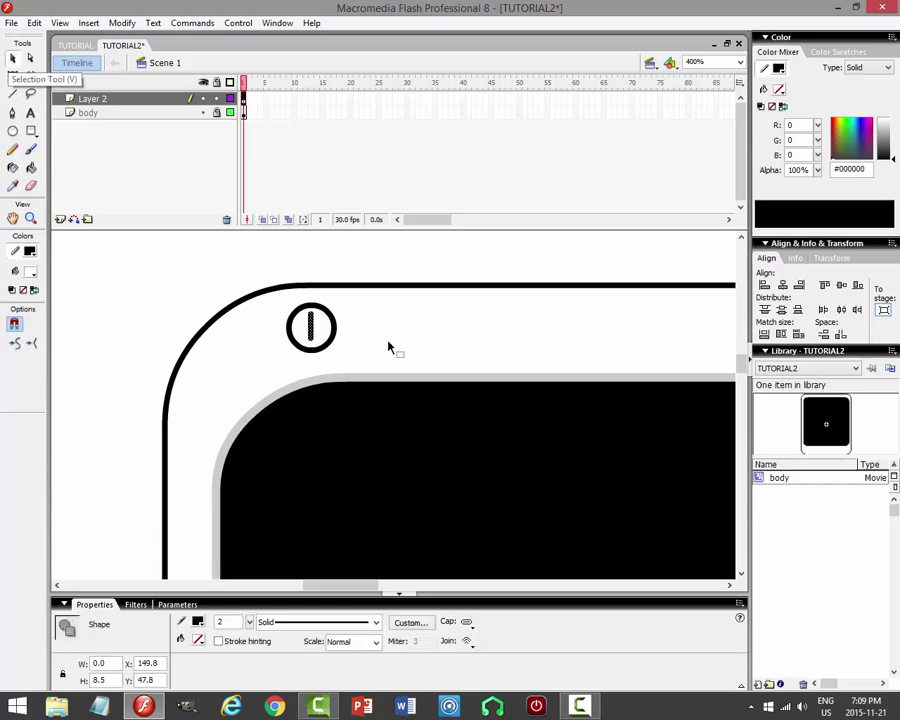
# Copy the vertical line, paste it in place and rotate the copy 90 degrees to form a plus-shaped screw slot.
pyautogui.click(34, 22)
pyautogui.click(46, 93)
pyautogui.click(34, 22)
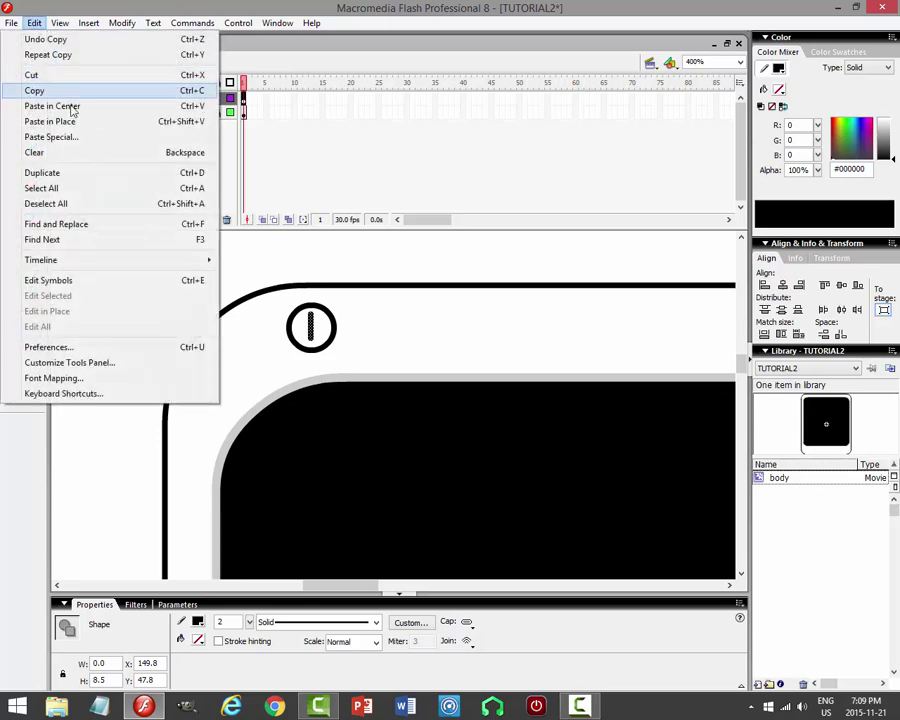
pyautogui.click(40, 119)
pyautogui.click(13, 76)
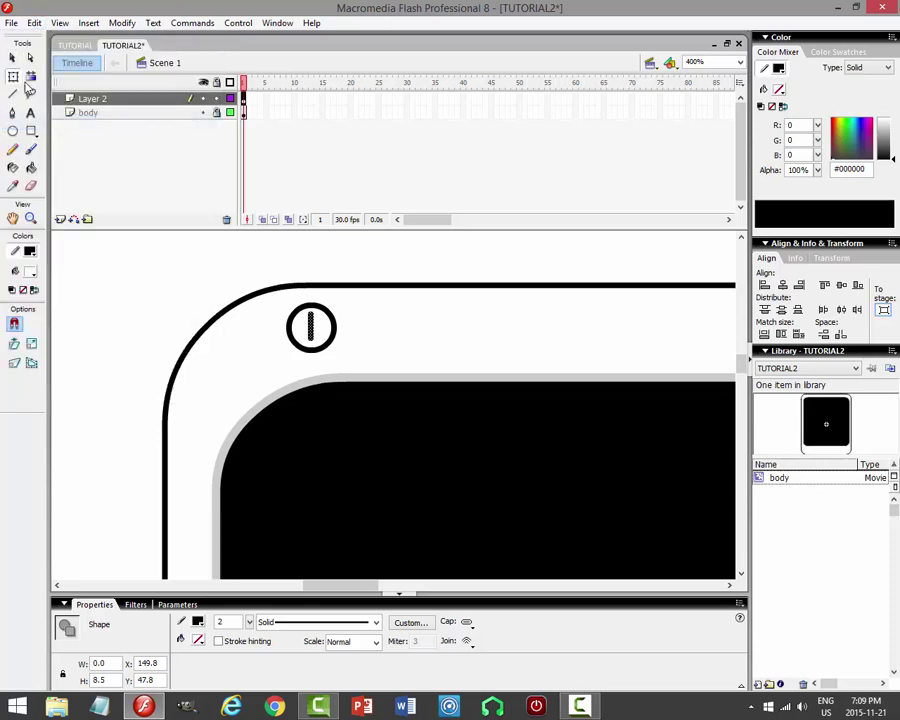
pyautogui.click(345, 305)
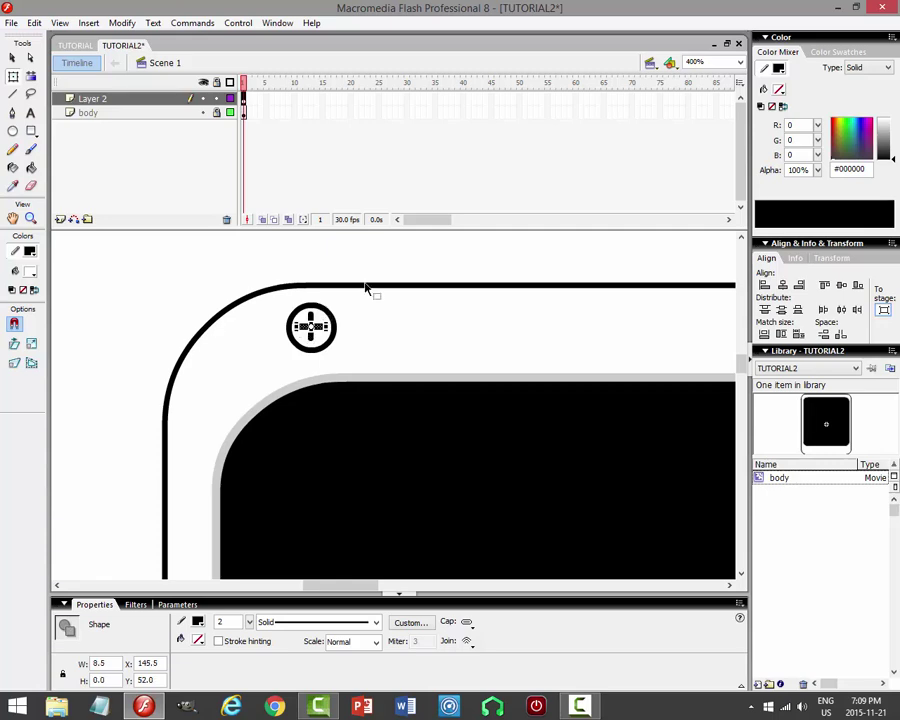
pyautogui.click(13, 58)
pyautogui.click(141, 100)
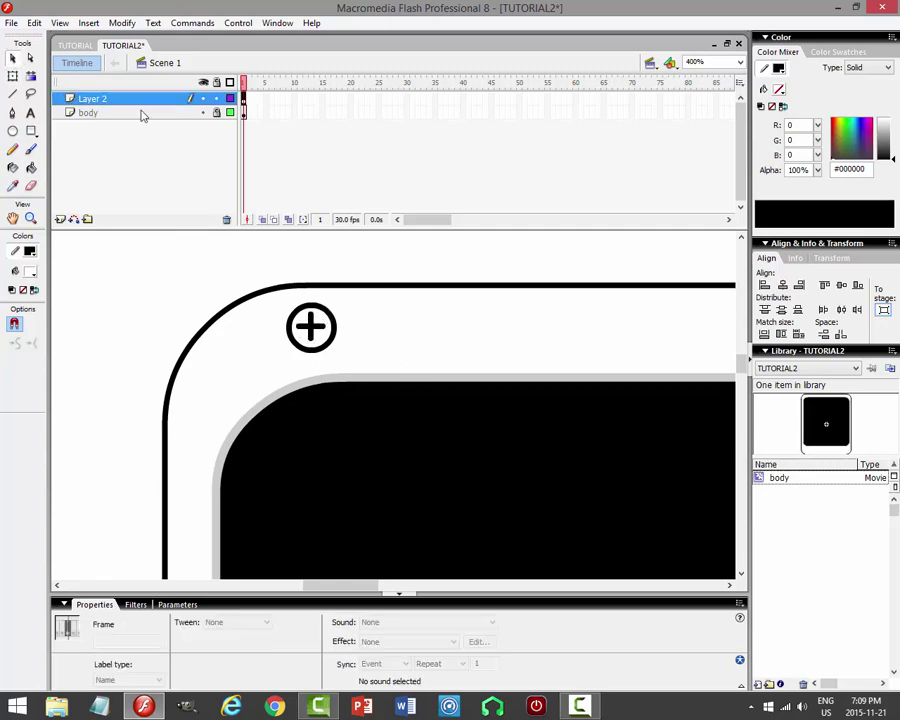
# Convert the circle and plus-shaped slot into a movie clip symbol named screw.
pyautogui.click(122, 22)
pyautogui.click(105, 68)
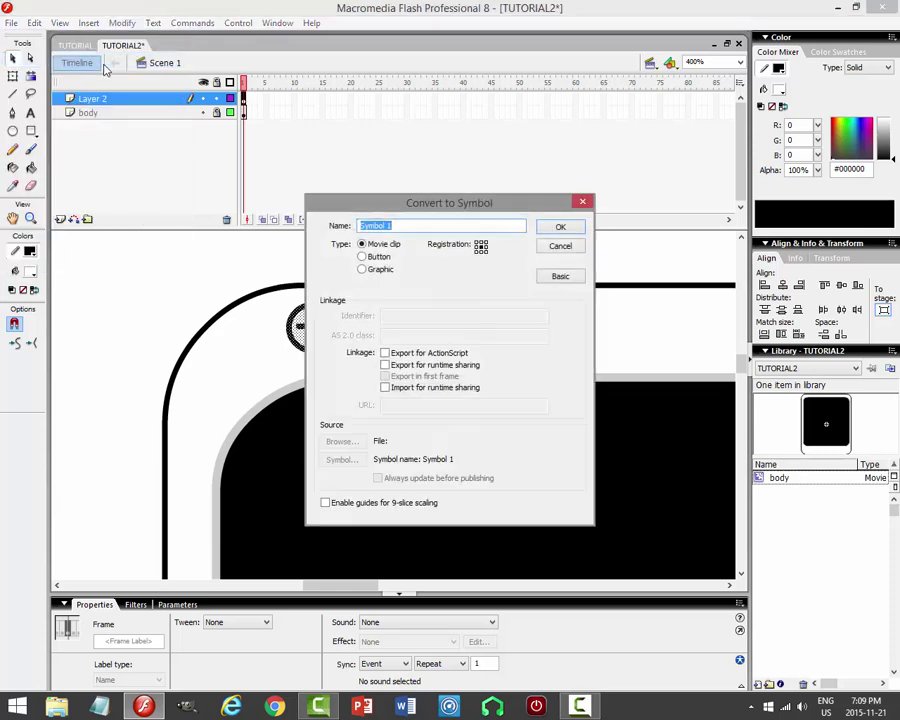
pyautogui.write('screw')
pyautogui.press('Return')
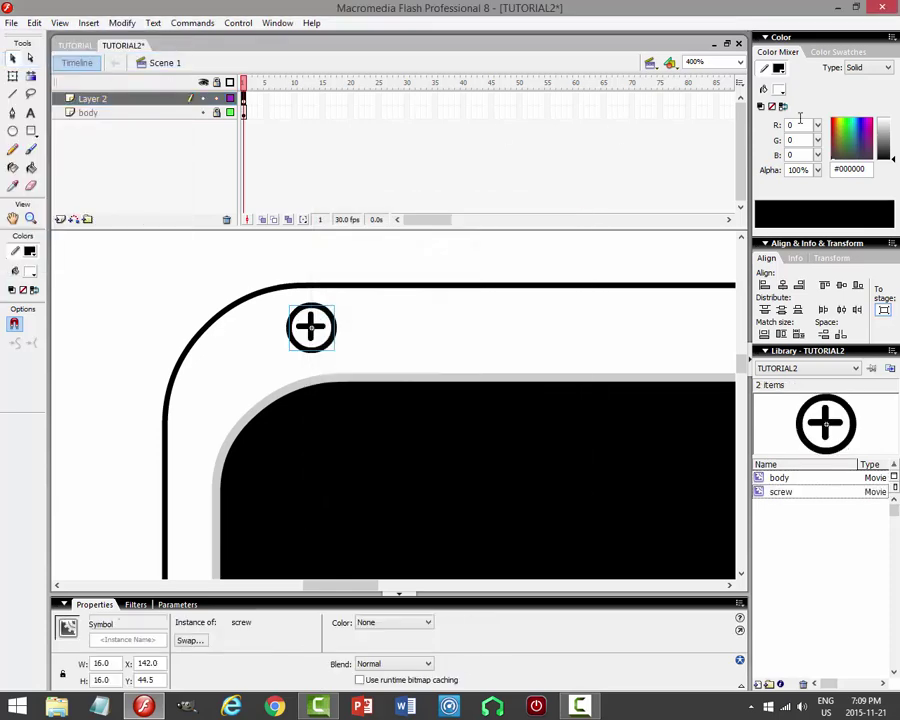
# At 100% zoom, shift the screw left along the body's upper border to X 134.0.
pyautogui.click(740, 62)
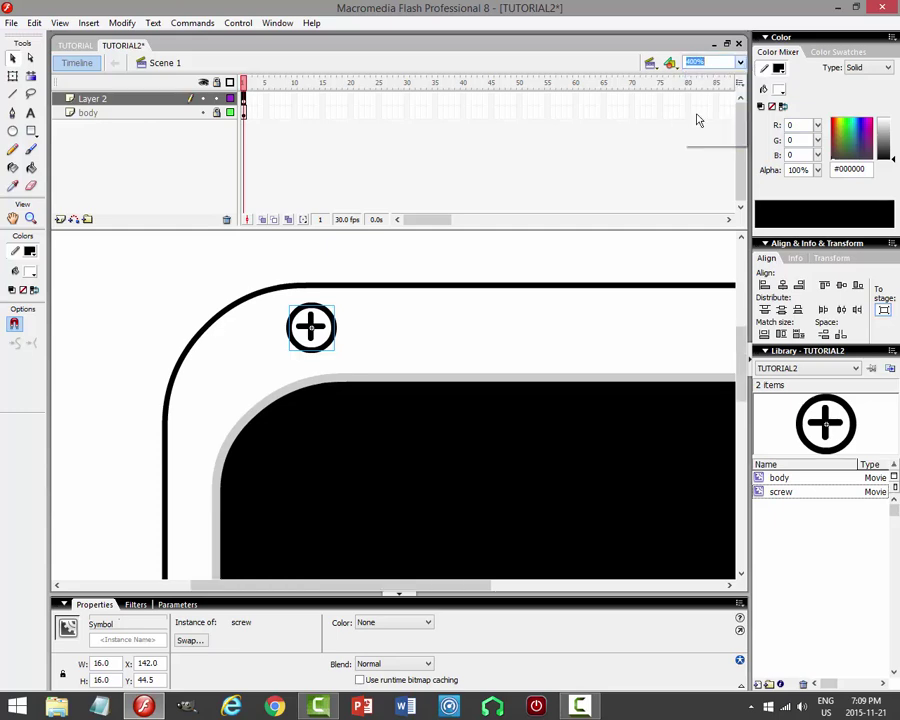
pyautogui.click(446, 357)
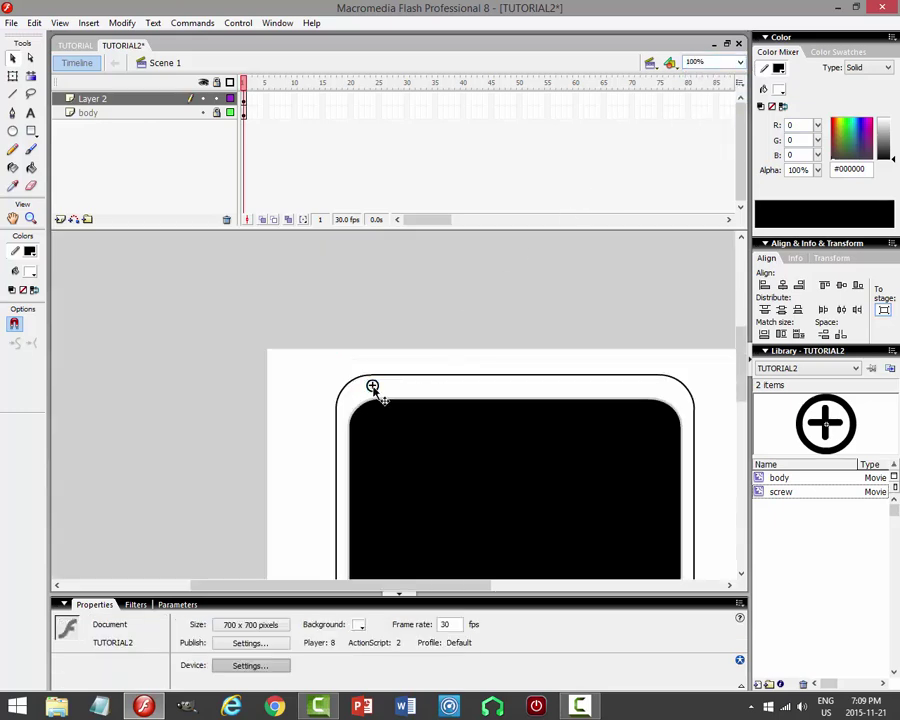
pyautogui.moveTo(374, 390); pyautogui.dragTo(368, 393)
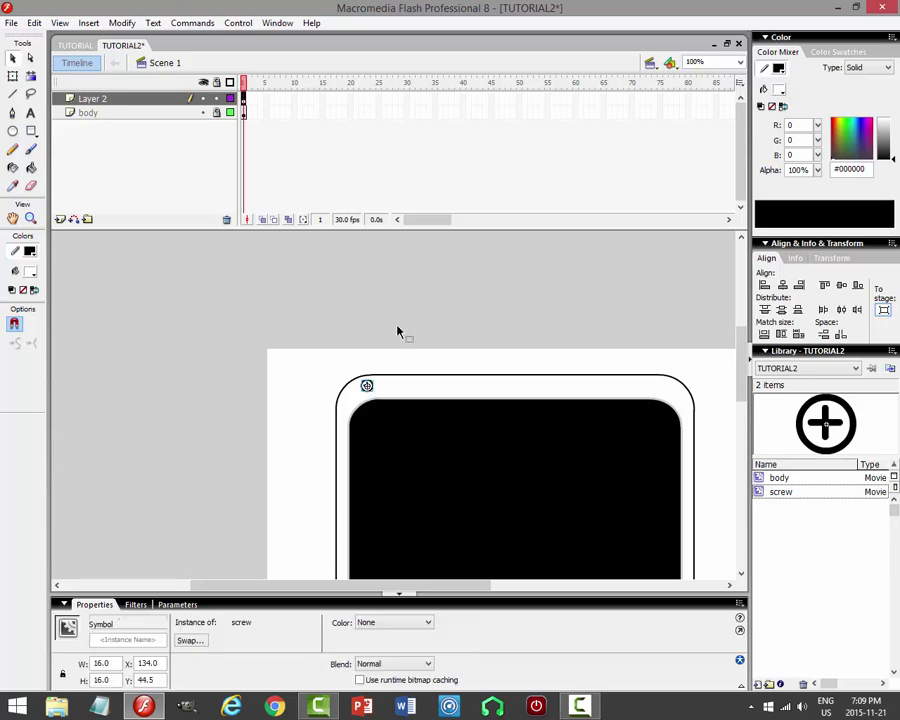
pyautogui.click(398, 330)
# Test the movie to examine the screw's placement on the body and close the preview.
pyautogui.click(237, 23)
pyautogui.click(158, 124)
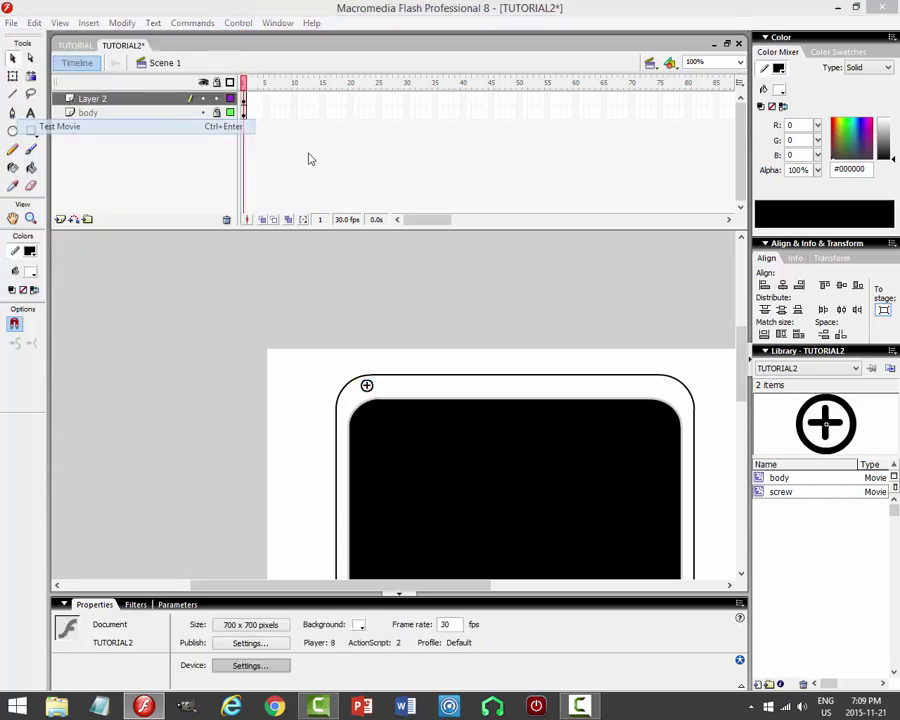
pyautogui.click(680, 92)
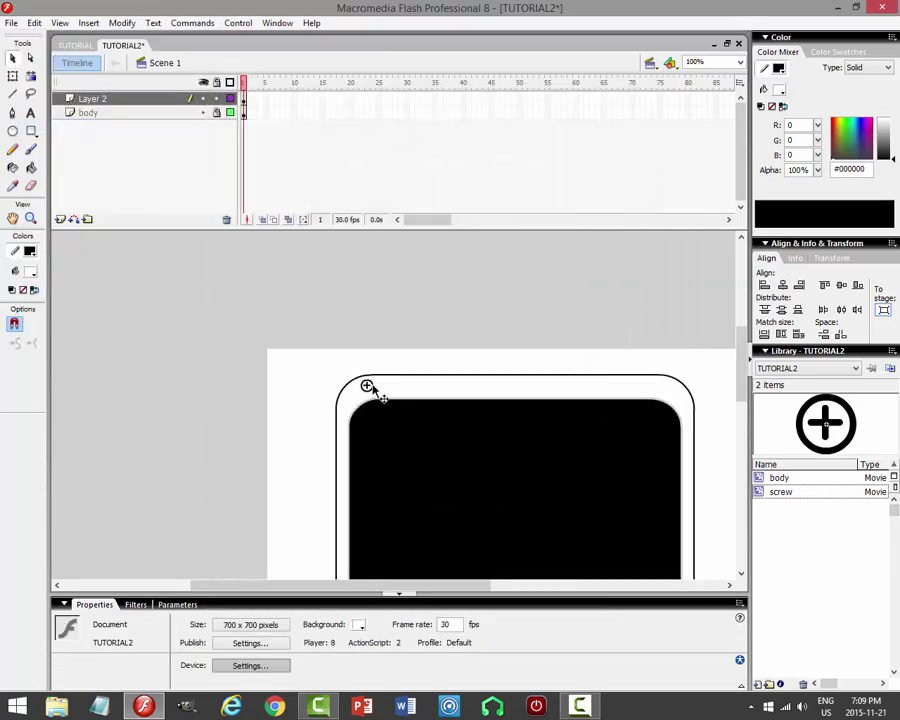
# Lower the screw to Y 47.5 and scale it down to 90%.
pyautogui.click(371, 390)
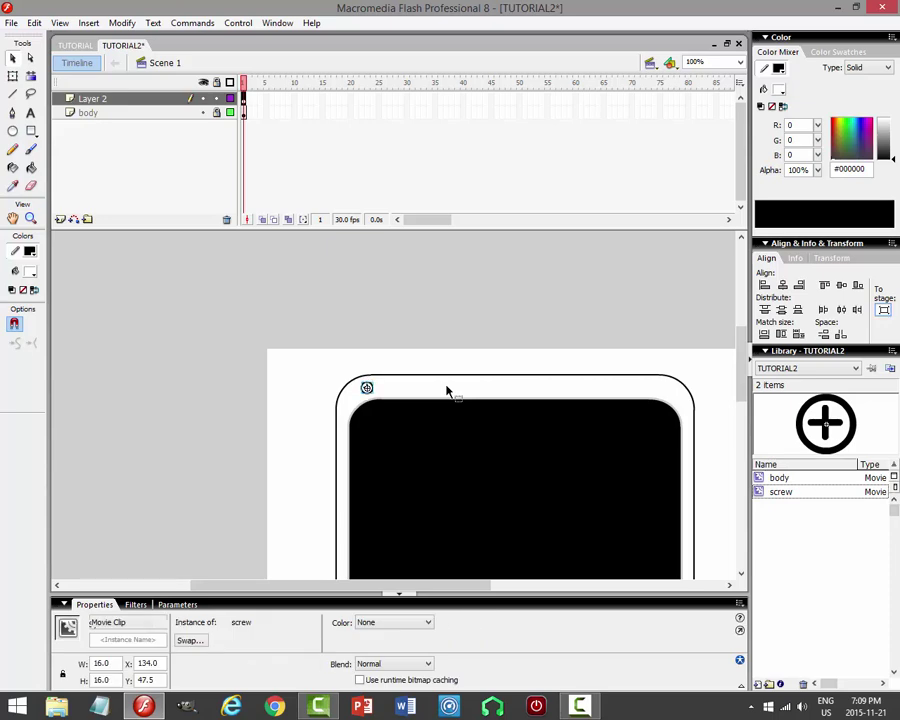
pyautogui.click(122, 23)
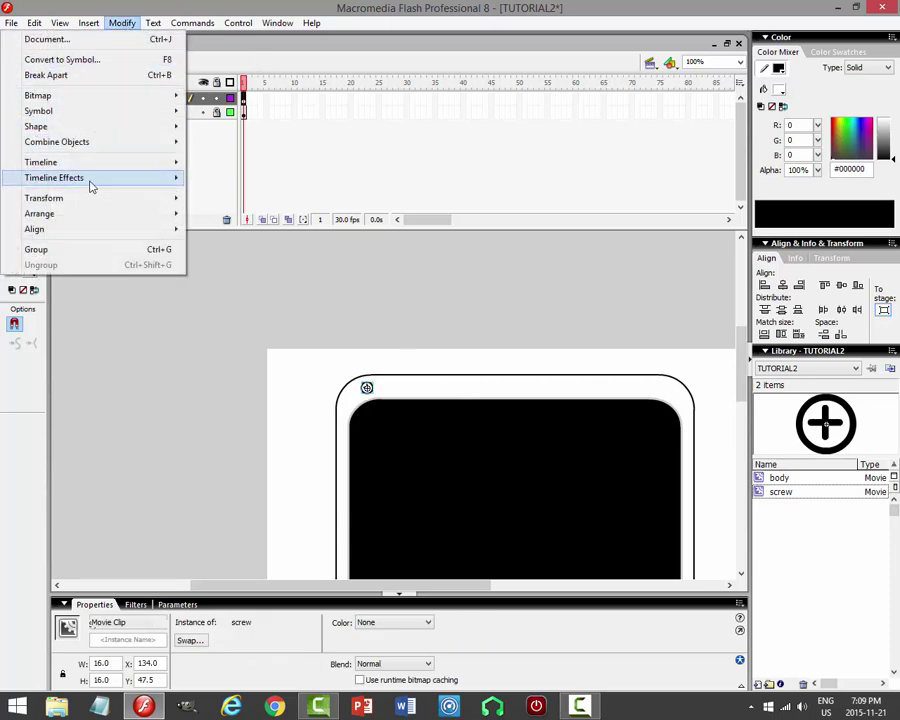
pyautogui.moveTo(88, 199)
pyautogui.click(241, 276)
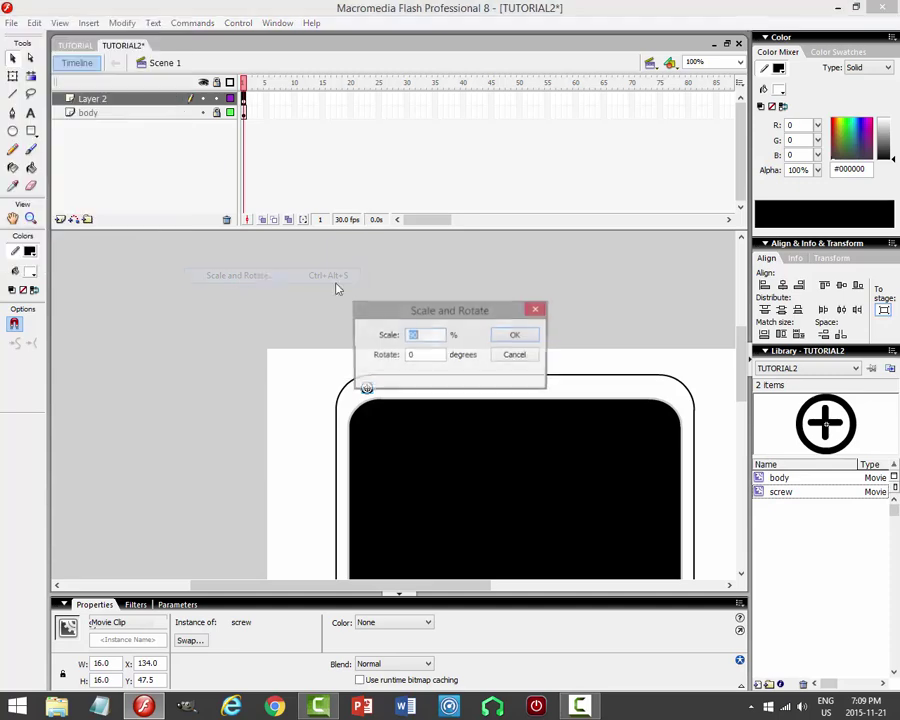
pyautogui.click(501, 338)
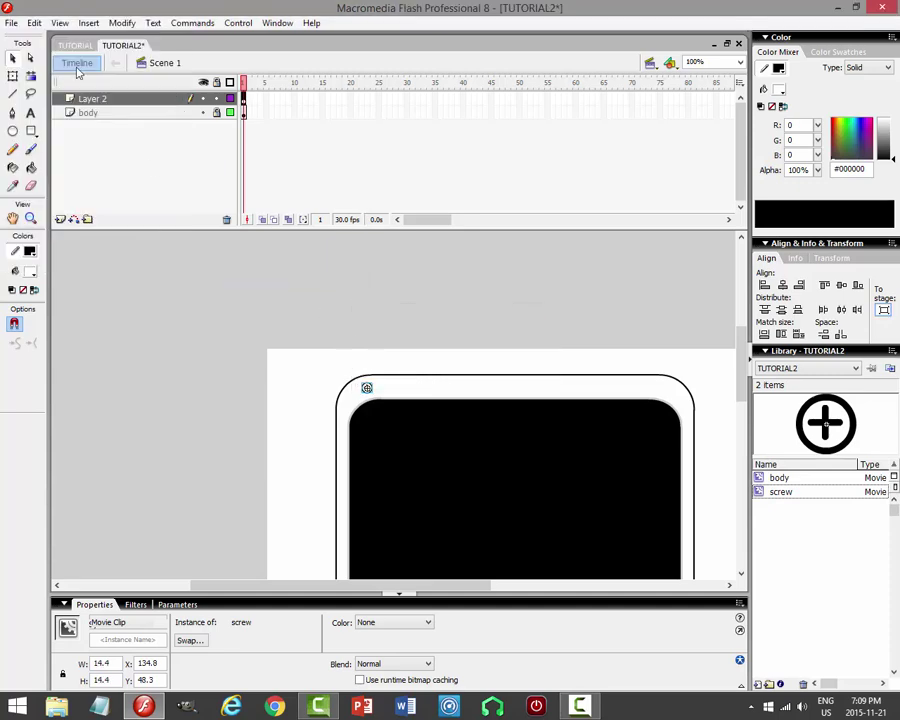
# Copy the screw, paste it in place and shift the copy horizontally to the body's upper-right corner.
pyautogui.click(34, 23)
pyautogui.click(31, 75)
pyautogui.click(34, 23)
pyautogui.click(50, 121)
pyautogui.hotkey('shift', 'Right')
pyautogui.hotkey('shift', 'Right')
pyautogui.hotkey('shift', 'Right')
pyautogui.hotkey('shift', 'Right')
pyautogui.hotkey('shift', 'Right')
pyautogui.hotkey('shift', 'Right')
pyautogui.hotkey('shift', 'Right')
pyautogui.hotkey('shift', 'Right')
pyautogui.hotkey('shift', 'Right')
pyautogui.hotkey('shift', 'Right')
pyautogui.hotkey('shift', 'Right')
pyautogui.hotkey('shift', 'Right')
pyautogui.hotkey('shift', 'Right')
pyautogui.hotkey('shift', 'Right')
pyautogui.hotkey('shift', 'Right')
pyautogui.hotkey('shift', 'Right')
pyautogui.hotkey('shift', 'Right')
pyautogui.hotkey('shift', 'Right')
pyautogui.hotkey('shift', 'Right')
pyautogui.hotkey('shift', 'Right')
pyautogui.hotkey('shift', 'Right')
pyautogui.hotkey('shift', 'Right')
pyautogui.hotkey('shift', 'Right')
pyautogui.hotkey('shift', 'Right')
pyautogui.hotkey('shift', 'Right')
pyautogui.hotkey('shift', 'Right')
pyautogui.hotkey('shift', 'Right')
pyautogui.hotkey('shift', 'Right')
pyautogui.hotkey('shift', 'Right')
pyautogui.hotkey('shift', 'Right')
pyautogui.hotkey('shift', 'Right')
pyautogui.hotkey('shift', 'Right')
pyautogui.hotkey('shift', 'Right')
pyautogui.hotkey('shift', 'Right')
pyautogui.hotkey('shift', 'Right')
pyautogui.hotkey('shift', 'Right')
pyautogui.hotkey('shift', 'Right')
pyautogui.click(553, 331)
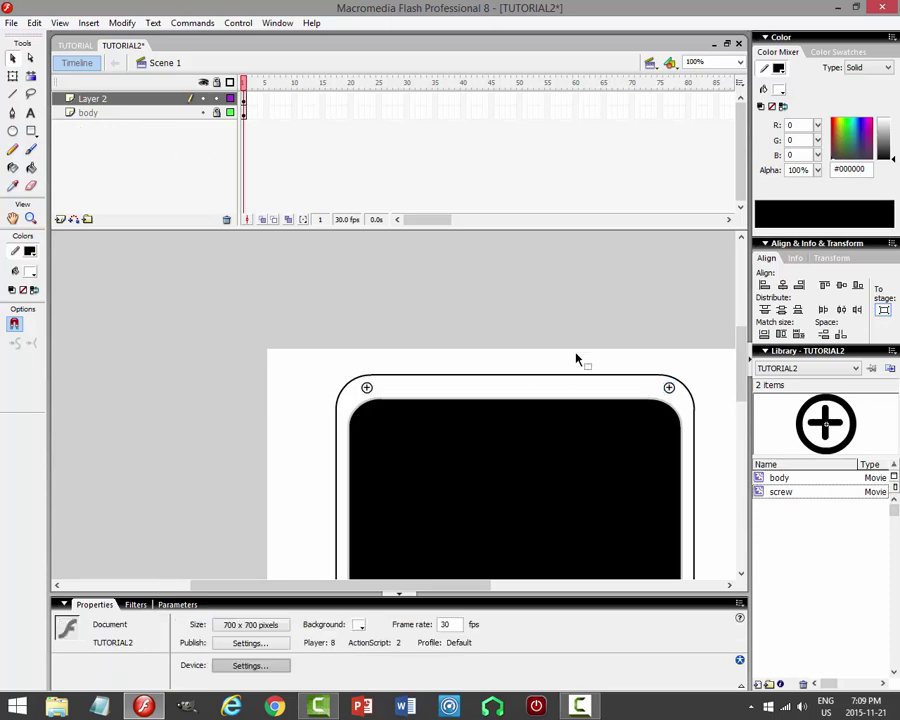
# Shift the upper-left screw to X 124.8 and lower both upper screws together to Y 50.3.
pyautogui.click(370, 390)
pyautogui.hotkey('shift', 'Left')
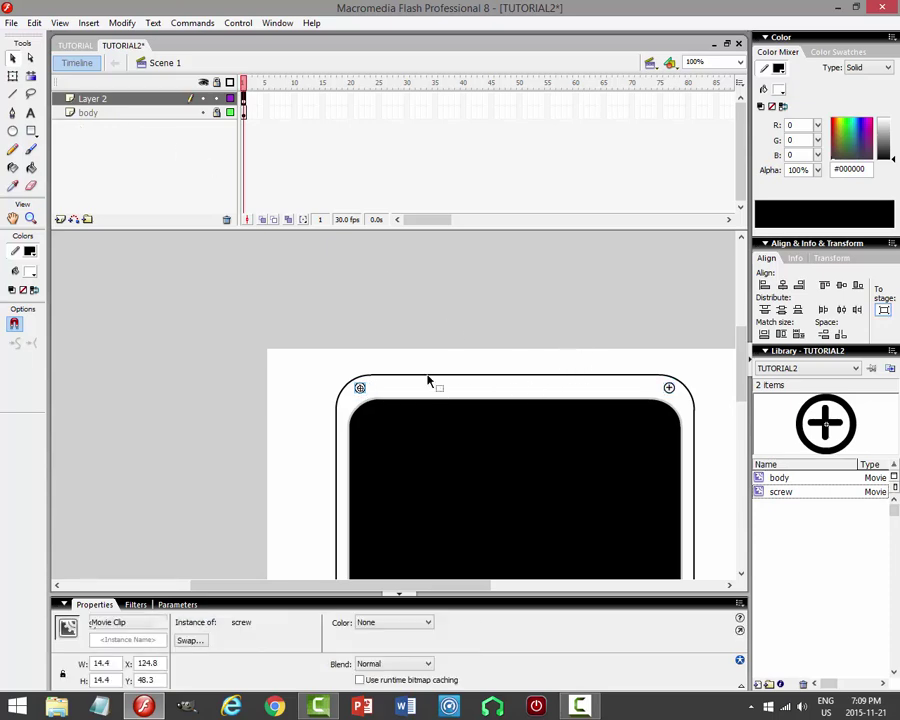
pyautogui.click(534, 323)
pyautogui.scroll(-3, 534, 323)
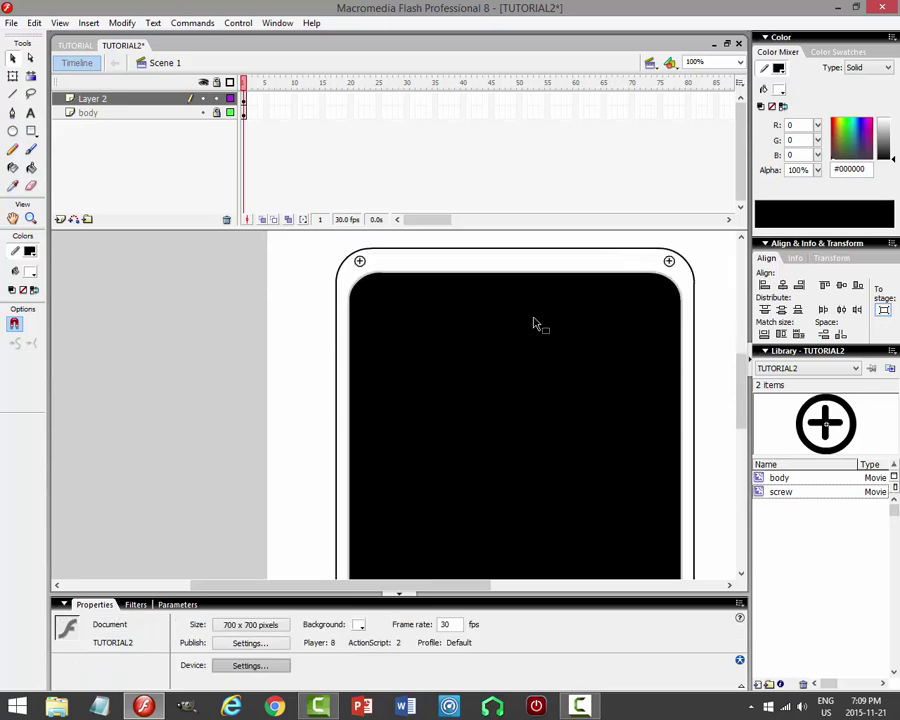
pyautogui.click(362, 262)
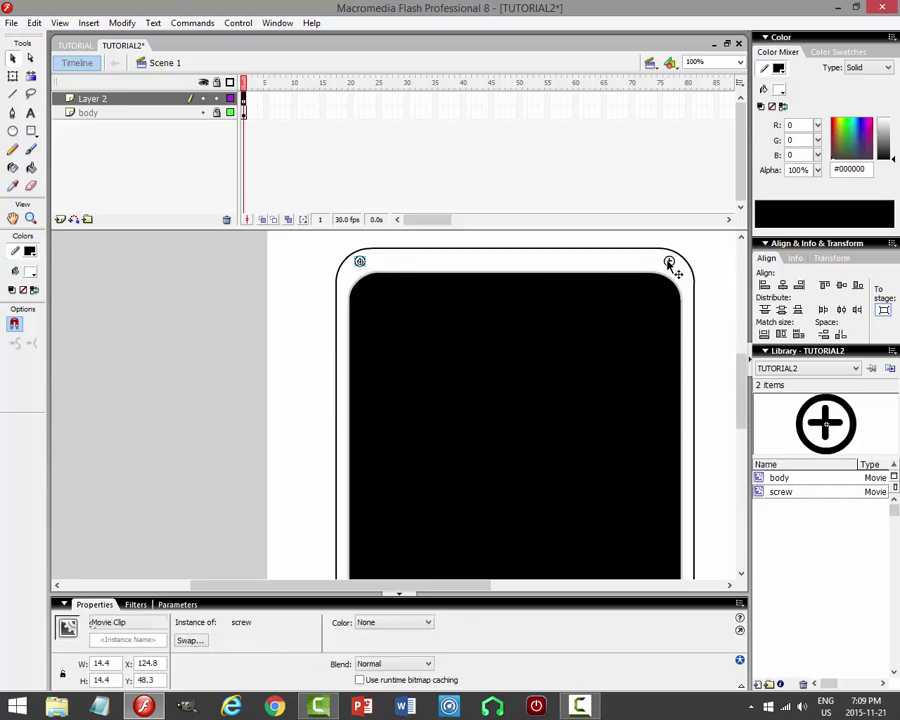
pyautogui.keyDown('shift'); pyautogui.click(669, 261); pyautogui.keyUp('shift')
pyautogui.press('Down')
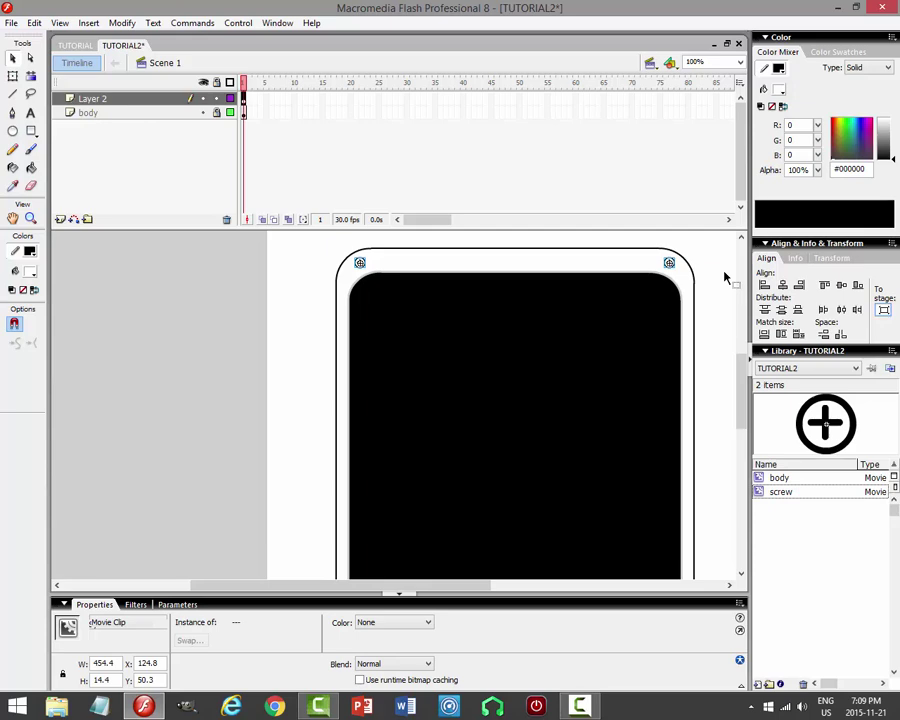
# Copy both upper screws, paste them in place and move the copies straight down into the body's two lower corners.
pyautogui.click(34, 22)
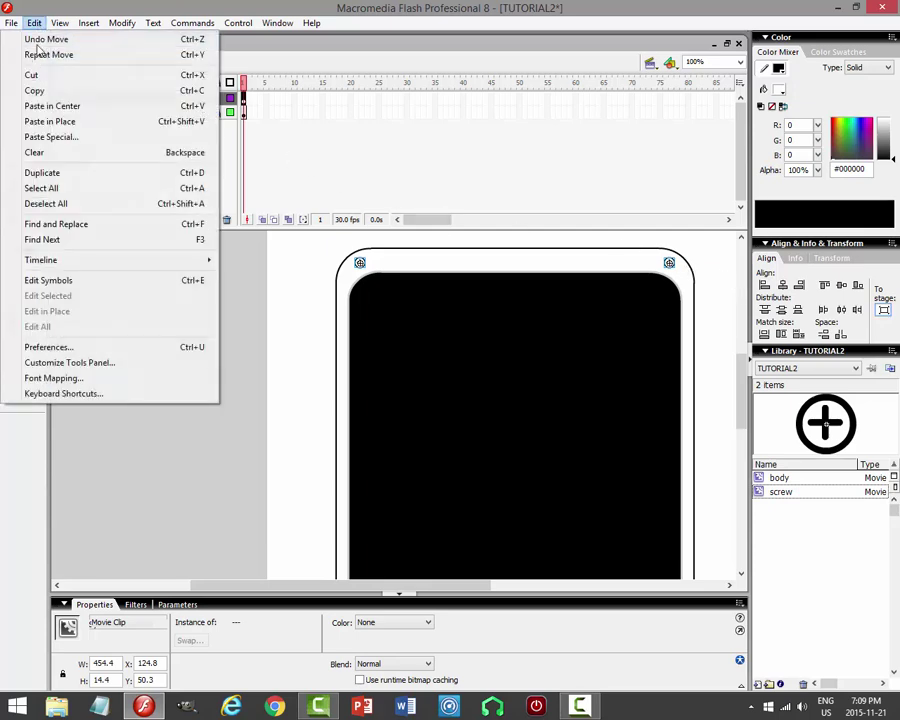
pyautogui.click(34, 90)
pyautogui.click(34, 22)
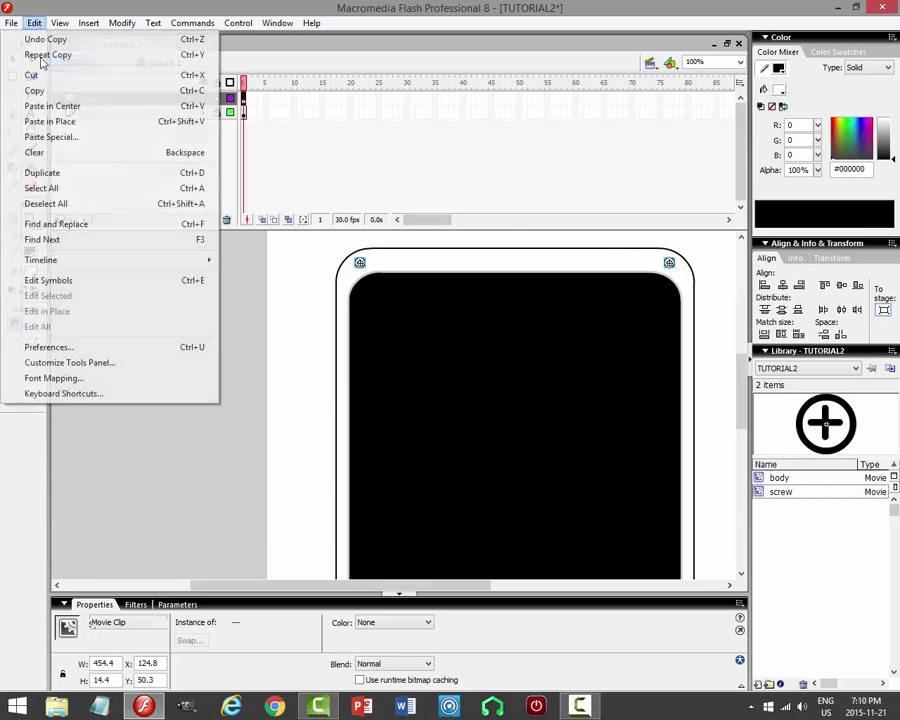
pyautogui.click(48, 121)
pyautogui.moveTo(746, 380); pyautogui.dragTo(745, 422)
pyautogui.hotkey('shift', 'Down')
pyautogui.hotkey('shift', 'Down')
pyautogui.hotkey('shift', 'Down')
pyautogui.hotkey('shift', 'Down')
pyautogui.hotkey('shift', 'Down')
pyautogui.hotkey('shift', 'Down')
pyautogui.hotkey('shift', 'Down')
pyautogui.hotkey('shift', 'Down')
pyautogui.hotkey('shift', 'Down')
pyautogui.hotkey('shift', 'Down')
pyautogui.hotkey('shift', 'Down')
pyautogui.hotkey('shift', 'Down')
pyautogui.hotkey('shift', 'Down')
pyautogui.hotkey('shift', 'Down')
pyautogui.hotkey('shift', 'Down')
pyautogui.hotkey('shift', 'Down')
pyautogui.hotkey('shift', 'Down')
pyautogui.hotkey('shift', 'Down')
pyautogui.hotkey('shift', 'Down')
pyautogui.hotkey('shift', 'Down')
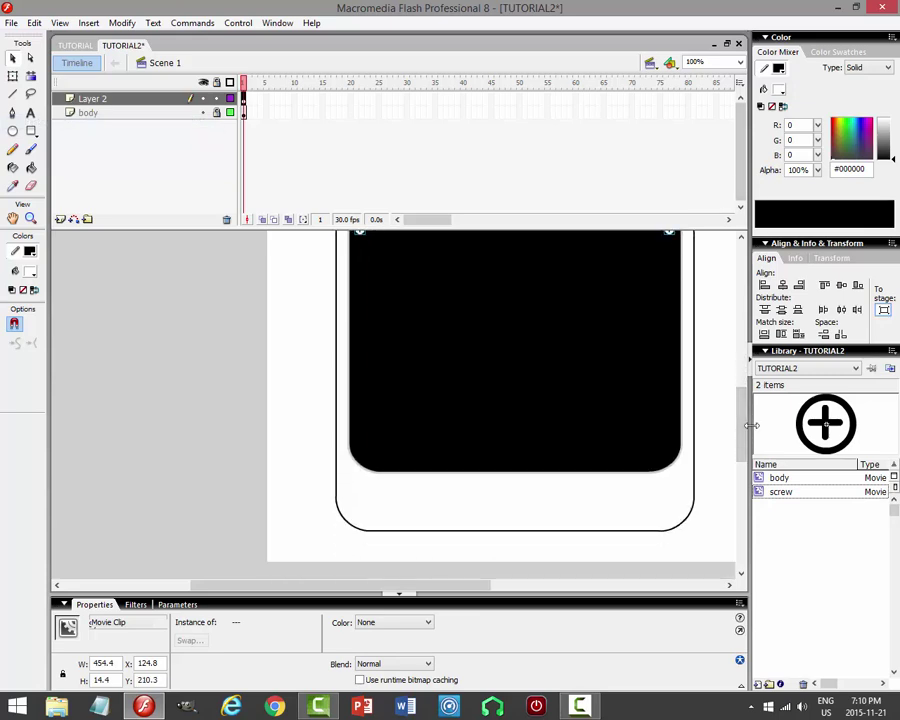
pyautogui.hotkey('shift', 'Down')
pyautogui.hotkey('shift', 'Down')
pyautogui.hotkey('shift', 'Down')
pyautogui.hotkey('shift', 'Down')
pyautogui.press('Up')
pyautogui.click(136, 380)
# Test the movie to examine all four corner screws and close the preview.
pyautogui.click(238, 22)
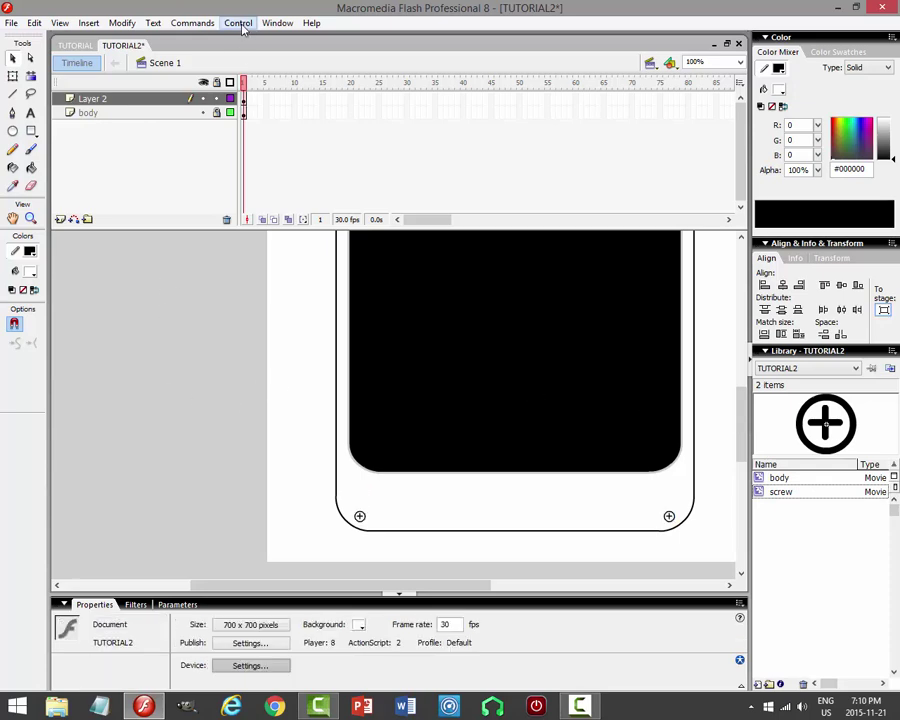
pyautogui.click(142, 126)
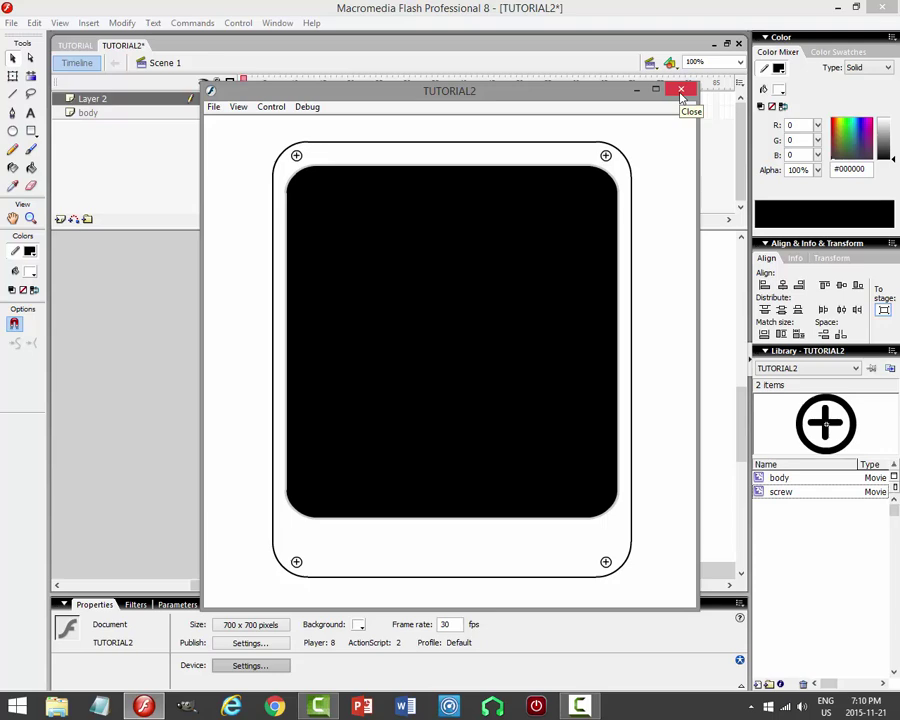
pyautogui.click(681, 91)
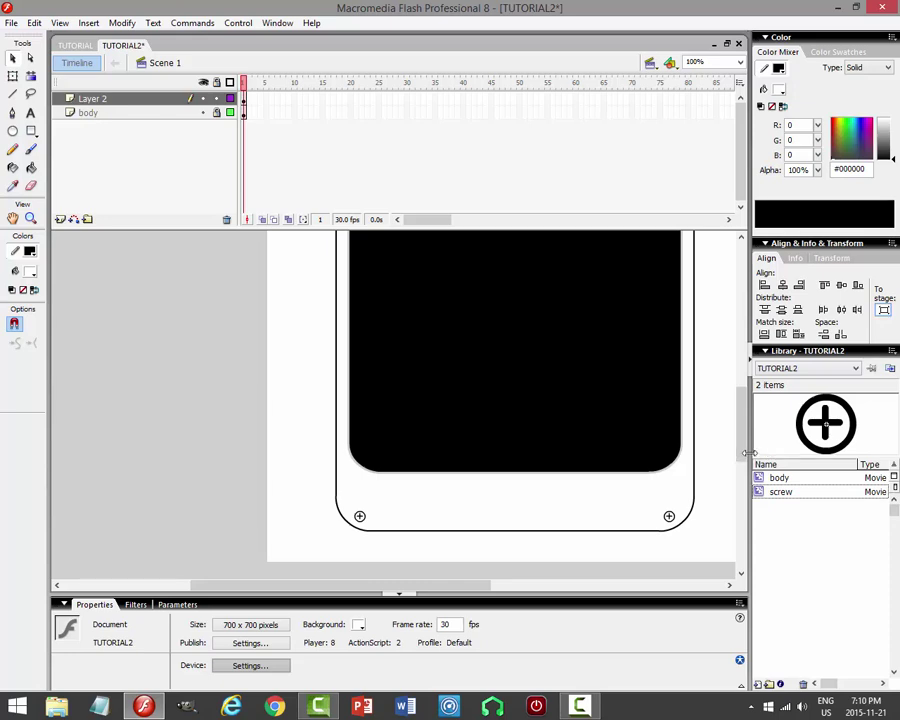
# Rename Layer 2 as screws and lock it.
pyautogui.moveTo(742, 452); pyautogui.dragTo(745, 415)
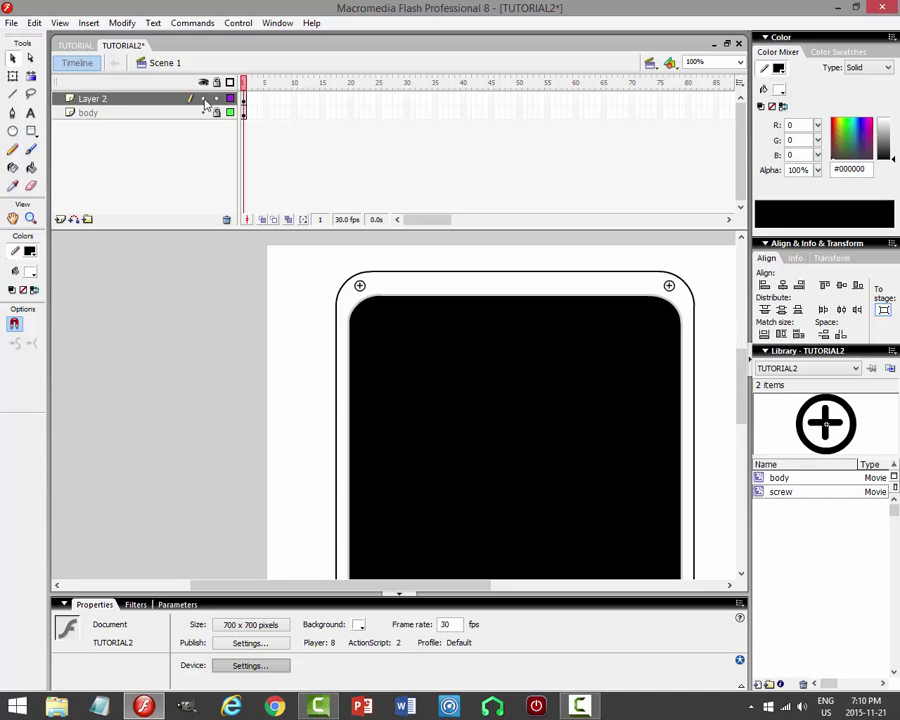
pyautogui.doubleClick(139, 99)
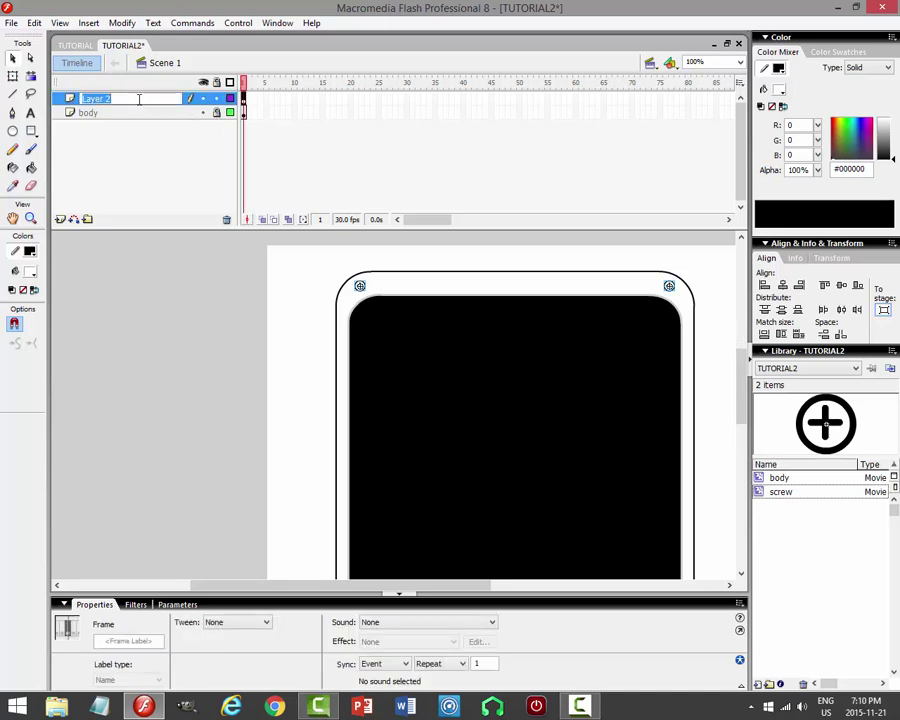
pyautogui.write('screws')
pyautogui.press('Return')
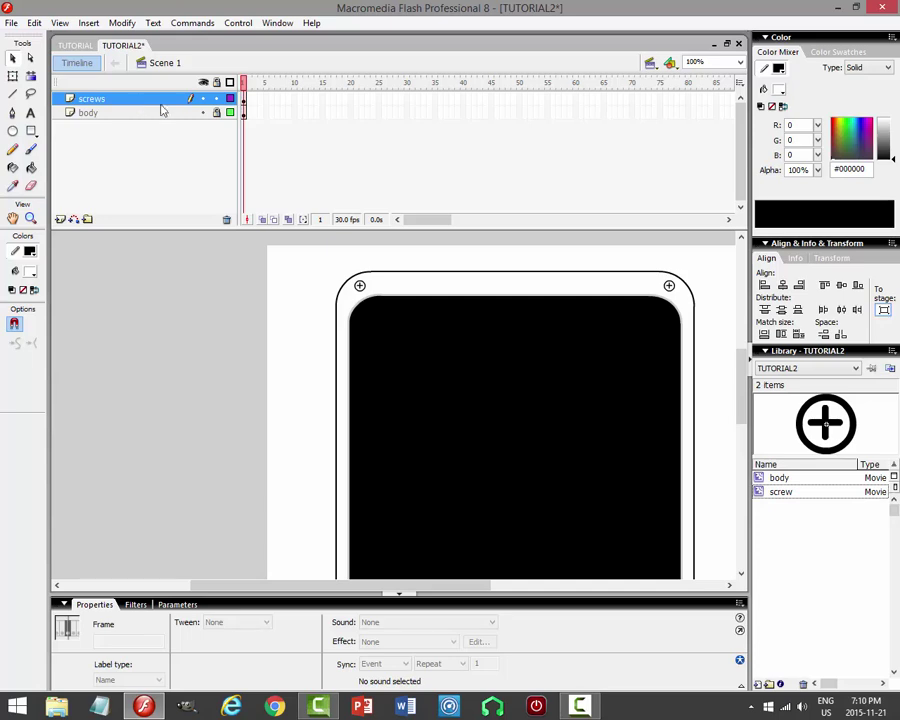
pyautogui.click(216, 99)
# On a new layer, draw a thin rectangle about 271 by 7 px with 20-point corner radius between the upper screws.
pyautogui.click(60, 219)
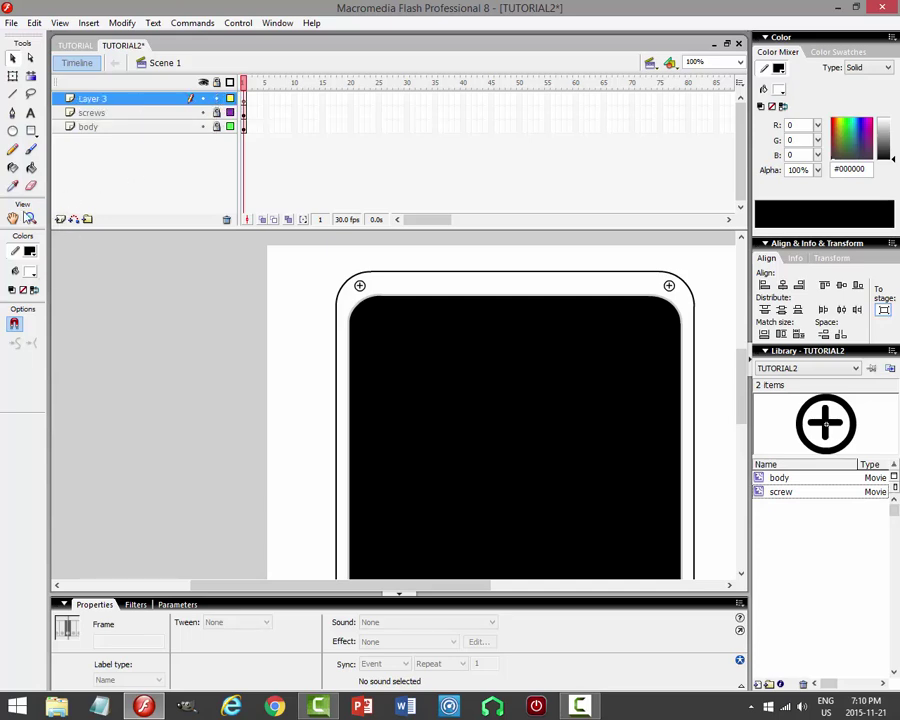
pyautogui.click(30, 131)
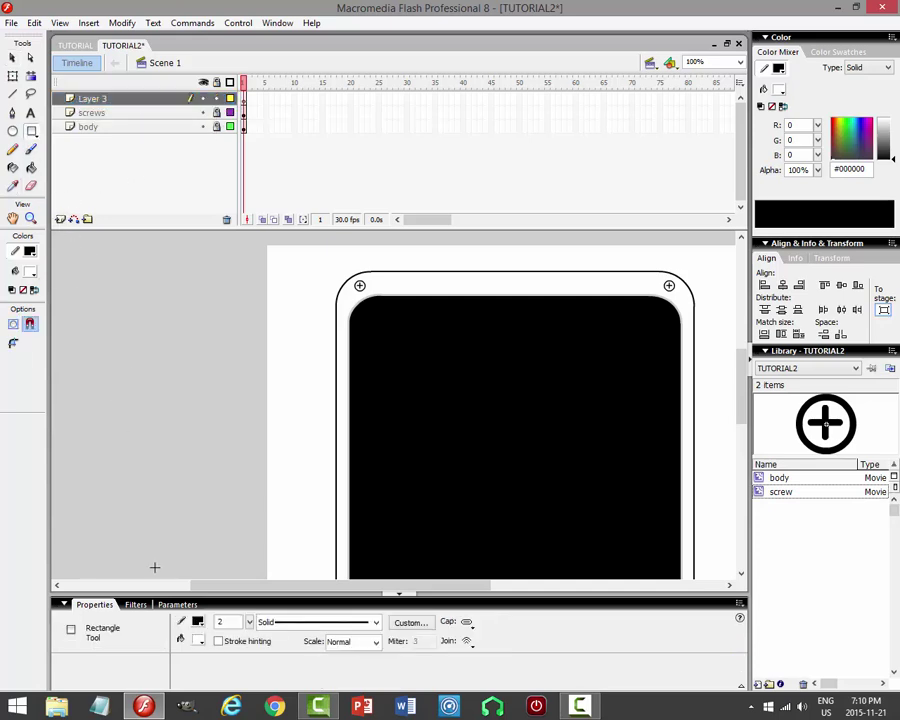
pyautogui.click(13, 324)
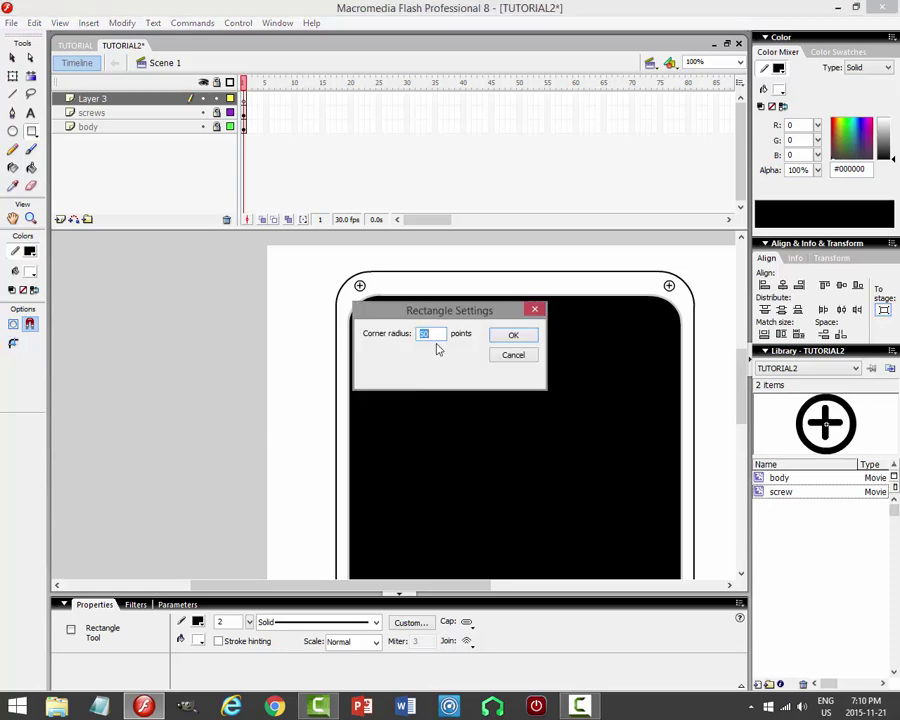
pyautogui.write('20')
pyautogui.press('Return')
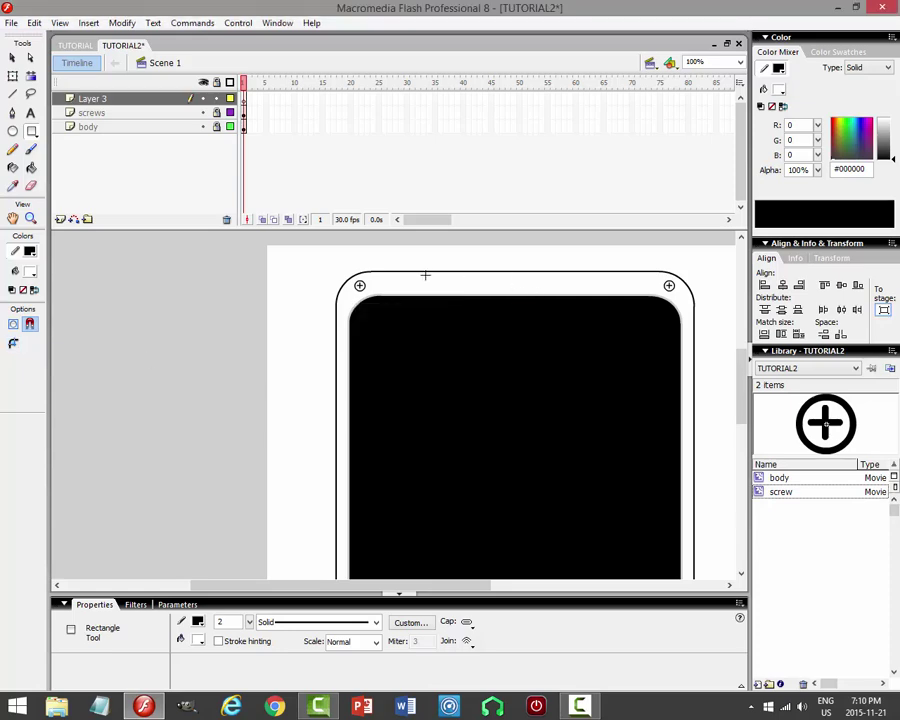
pyautogui.moveTo(421, 278); pyautogui.dragTo(613, 283)
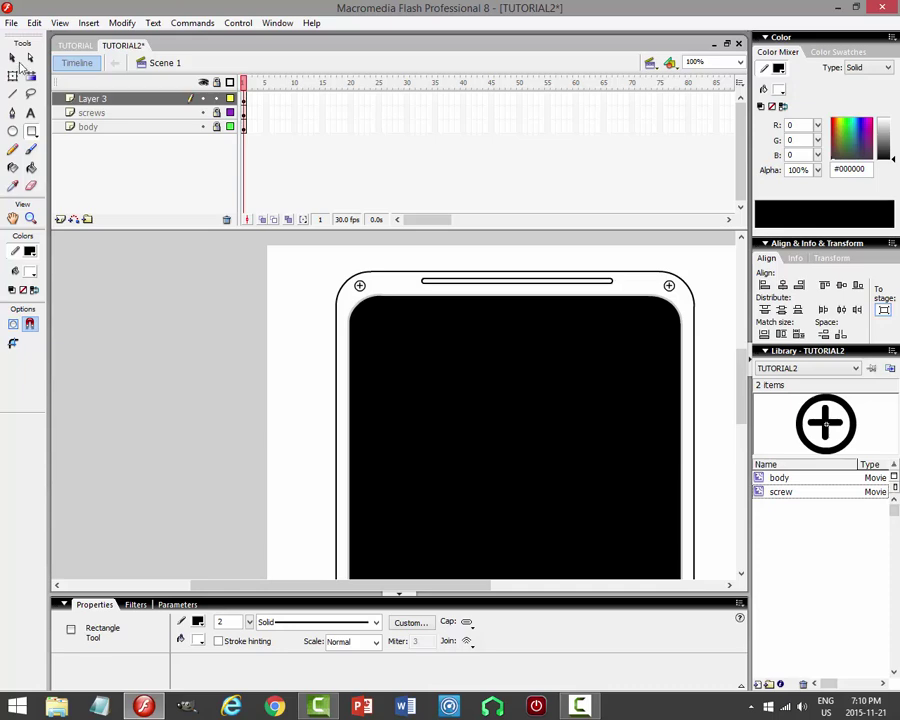
# Delete the lower outline segment of the thin rounded bar between the upper screws.
pyautogui.click(13, 58)
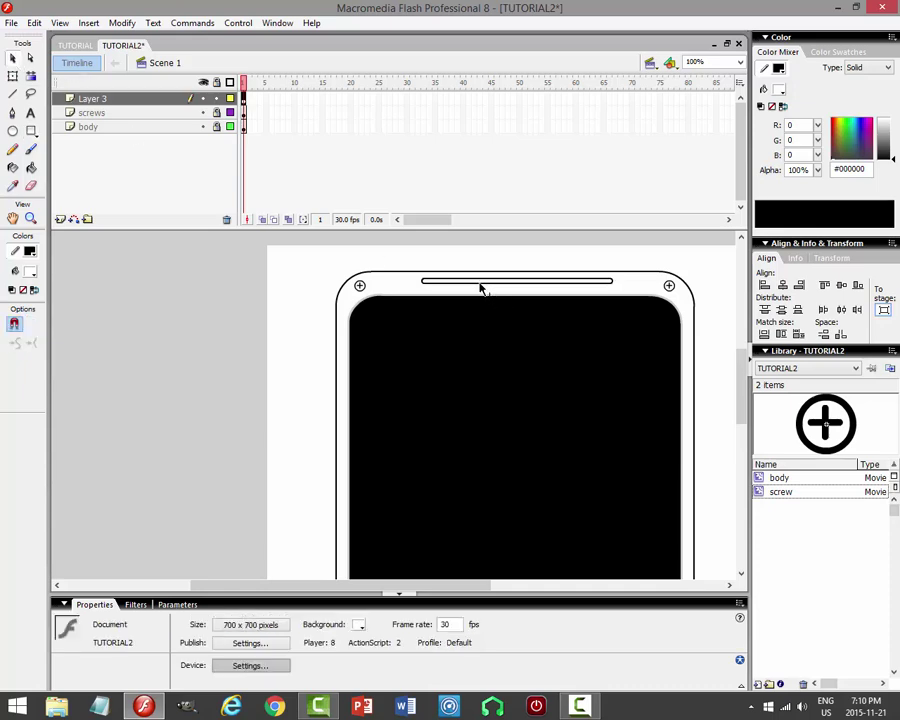
pyautogui.click(480, 286)
pyautogui.click(502, 253)
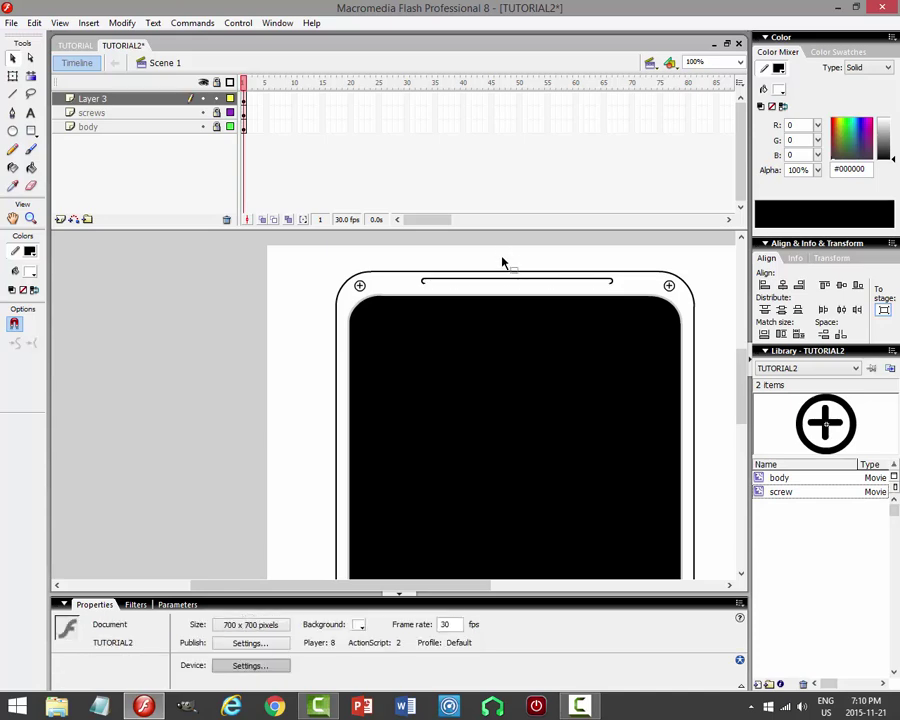
# Select the whole thin bar and change its fill to light gray.
pyautogui.click(499, 283)
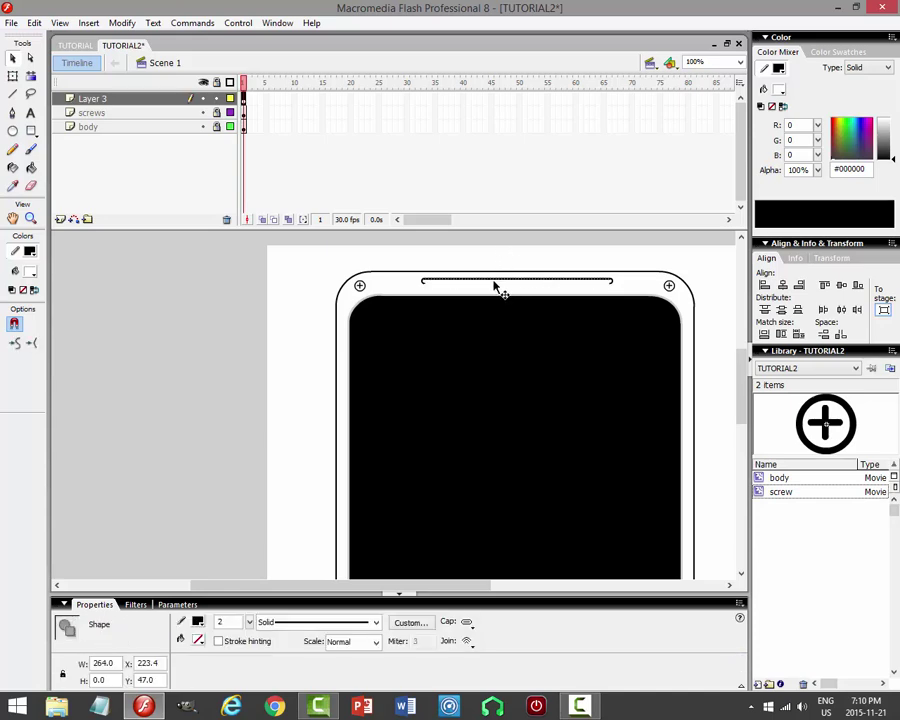
pyautogui.doubleClick(495, 286)
pyautogui.click(198, 641)
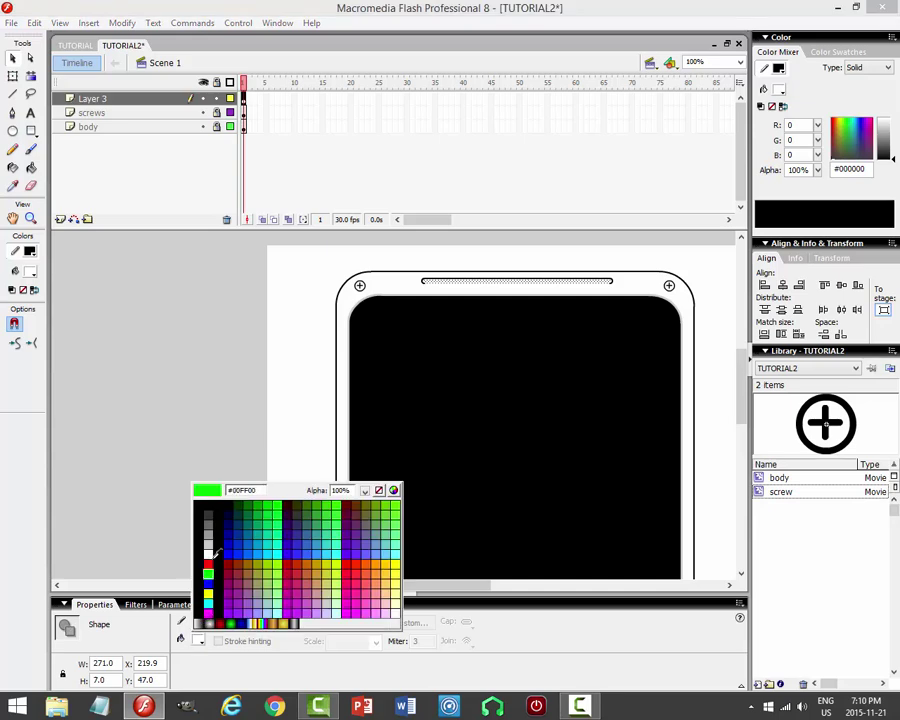
pyautogui.click(167, 427)
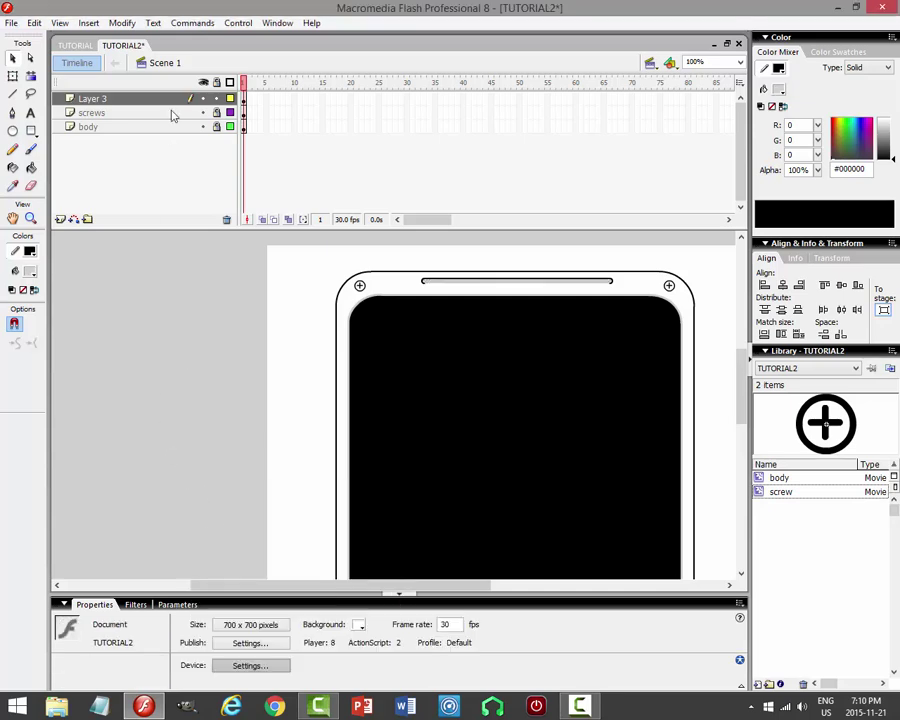
# Test the movie to check the light gray bar in the preview, and close the preview.
pyautogui.click(238, 22)
pyautogui.click(158, 128)
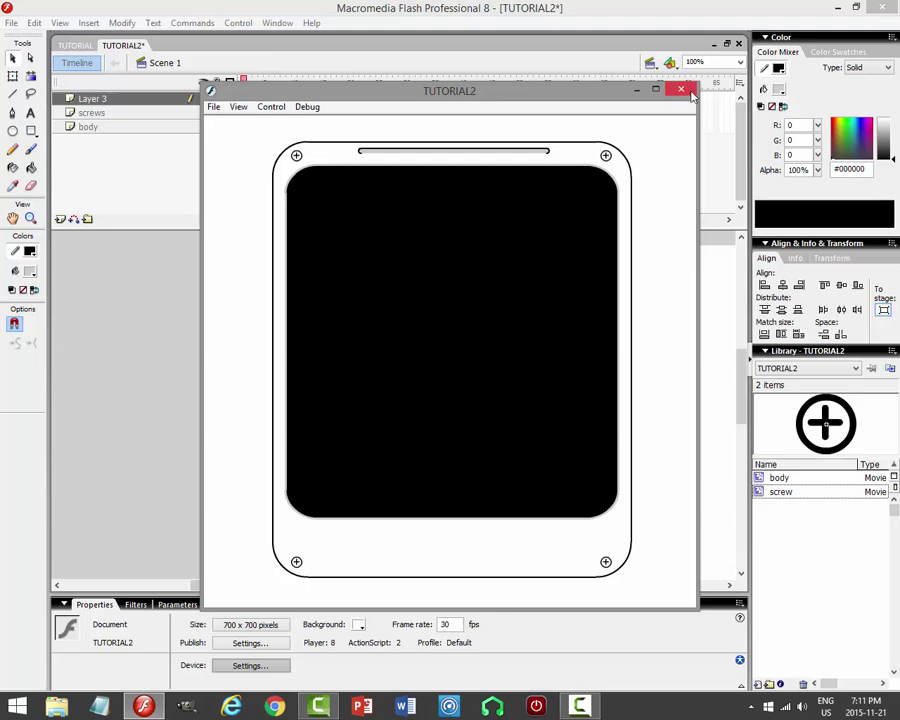
pyautogui.click(686, 91)
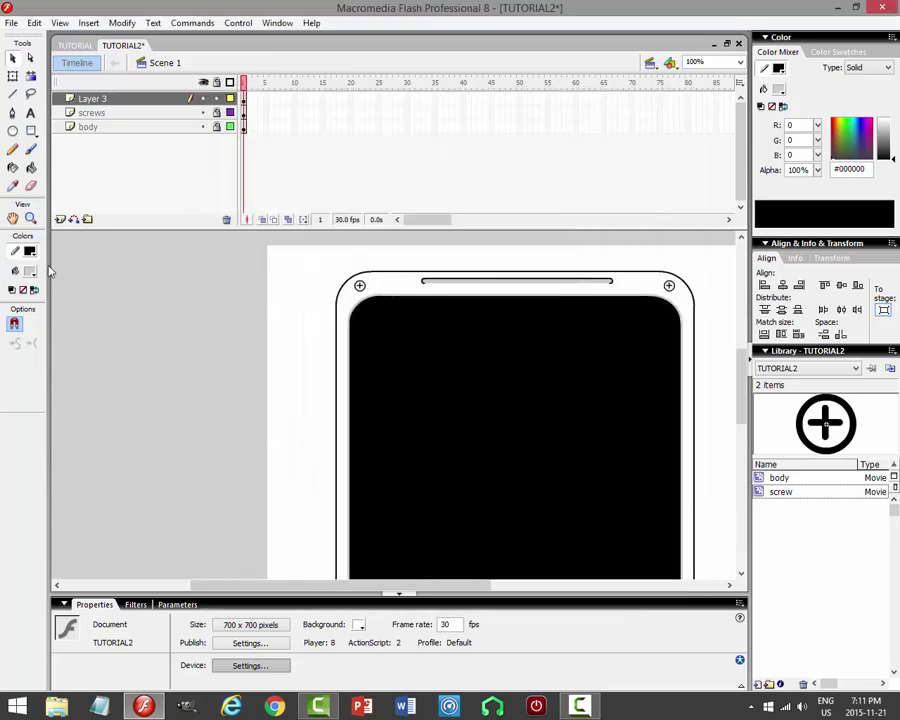
# Restore the thin bar's missing lower outline with the Ink Bottle tool, using a black 2-point stroke.
pyautogui.click(13, 168)
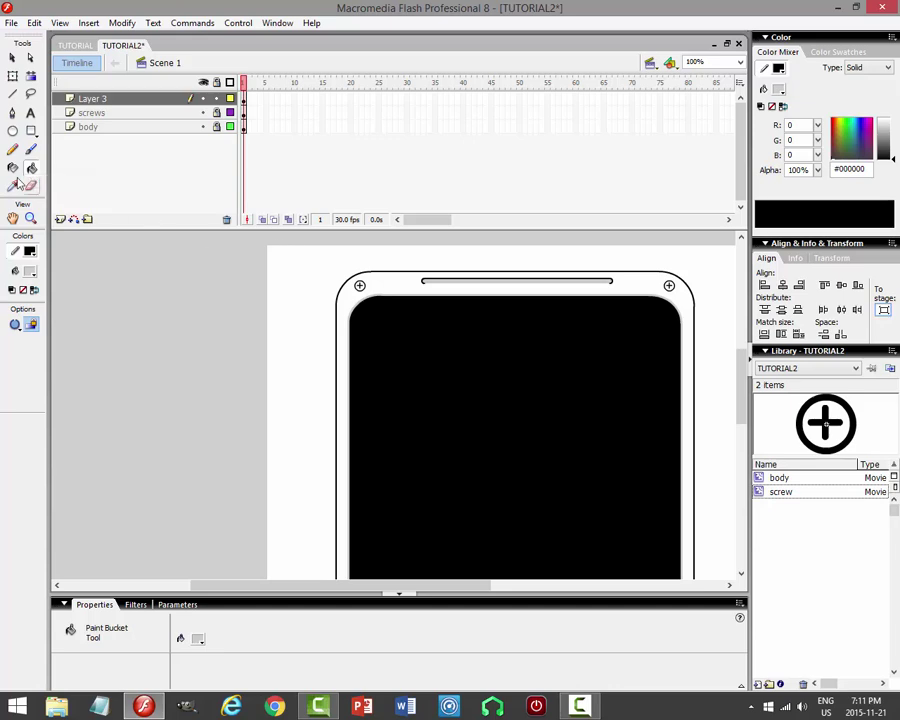
pyautogui.click(13, 168)
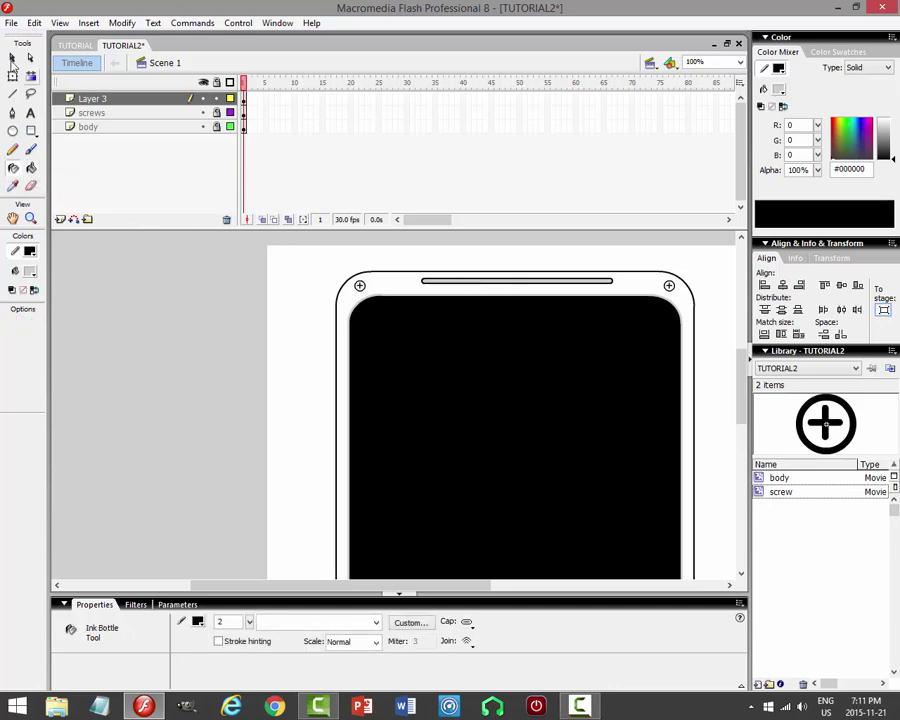
pyautogui.click(12, 58)
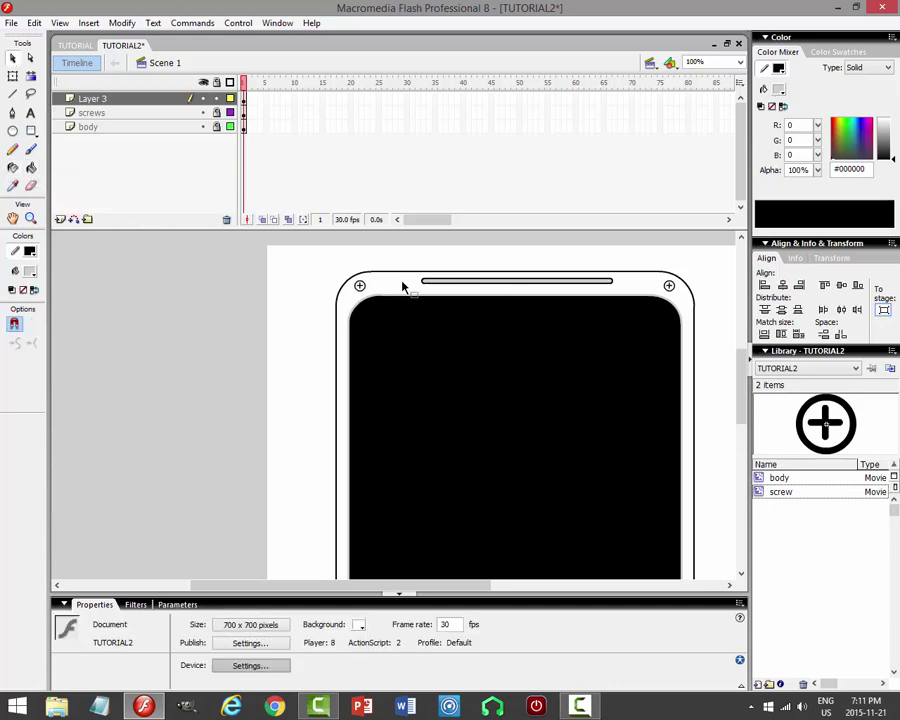
# Select the whole thin bar between the upper screws and nudge it down to Y 50.
pyautogui.click(510, 283)
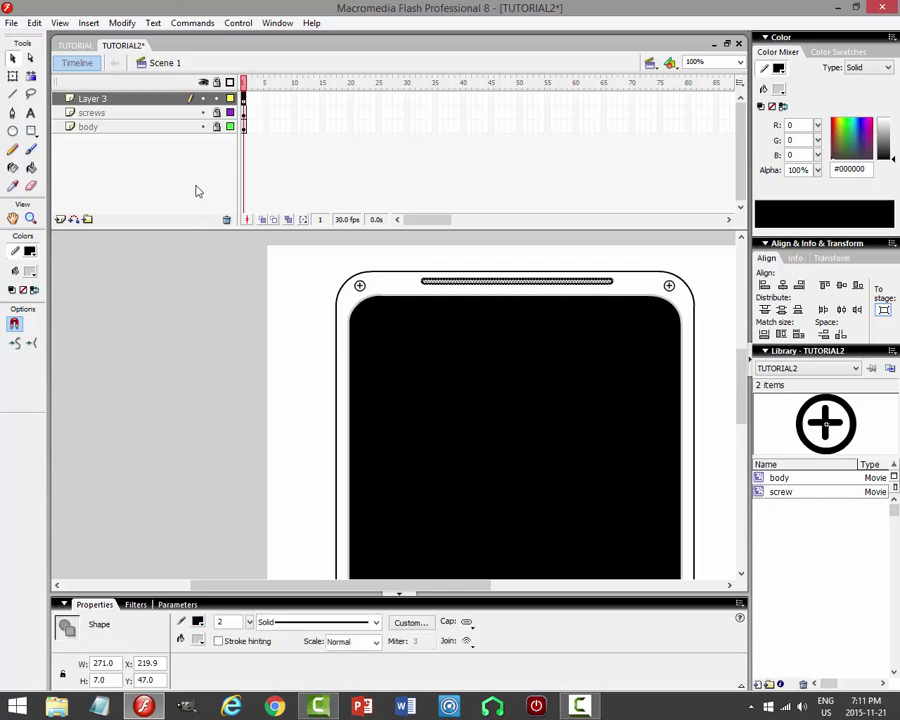
pyautogui.press('Down')
pyautogui.press('Down')
pyautogui.press('Down')
pyautogui.press('Down')
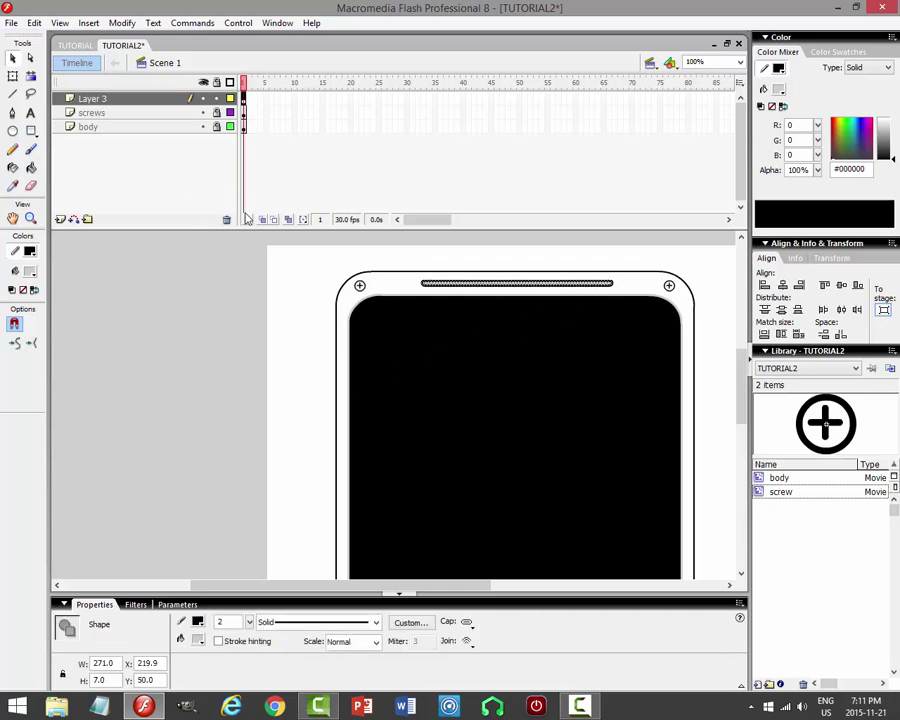
pyautogui.click(232, 327)
# Test the movie to check the bar's lowered position, and close the preview.
pyautogui.click(238, 22)
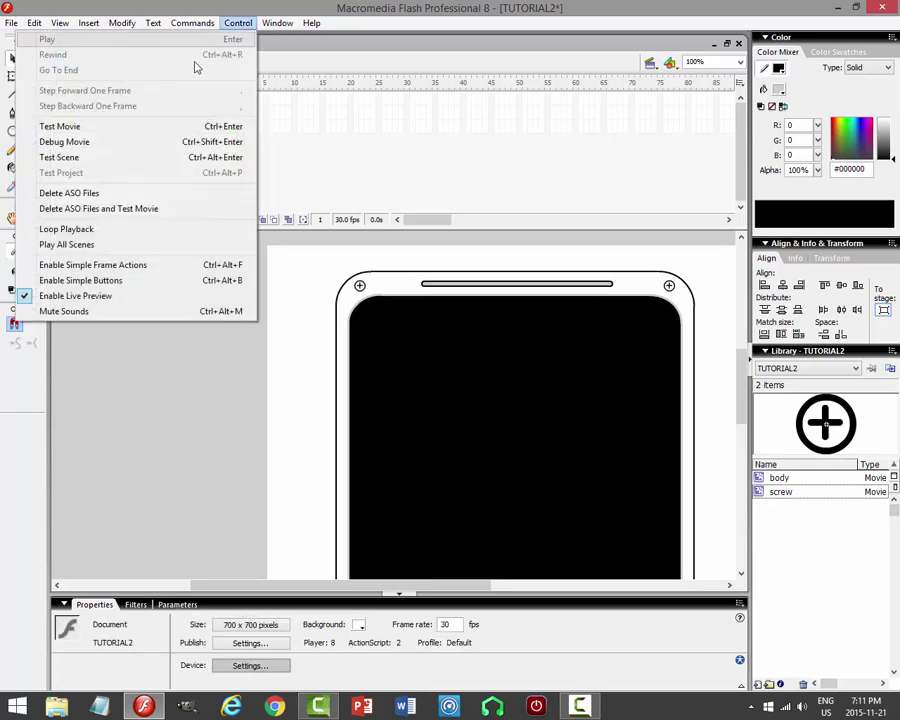
pyautogui.click(130, 127)
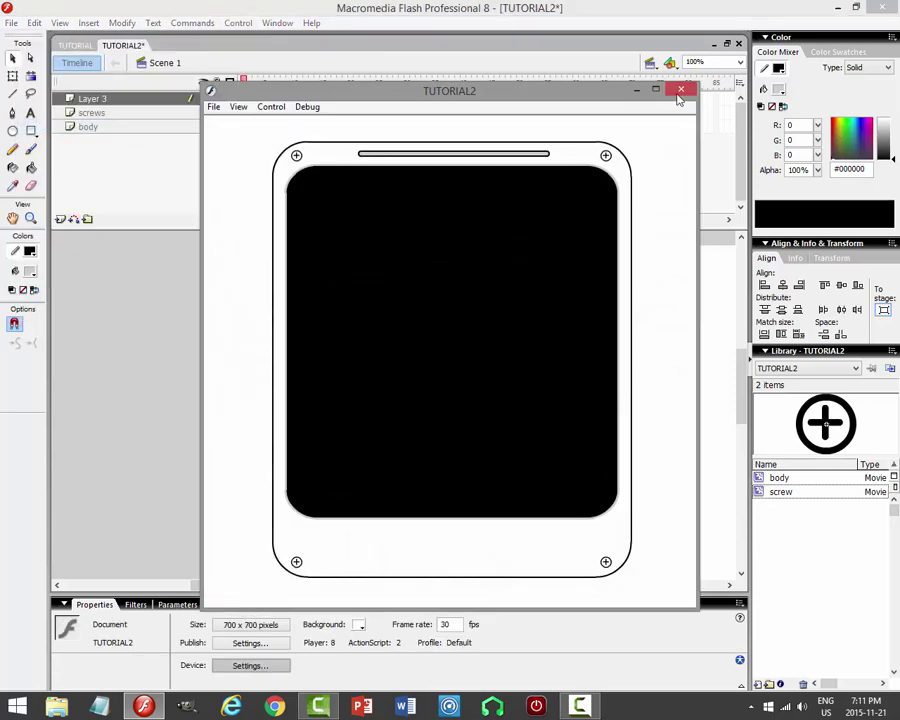
pyautogui.click(680, 91)
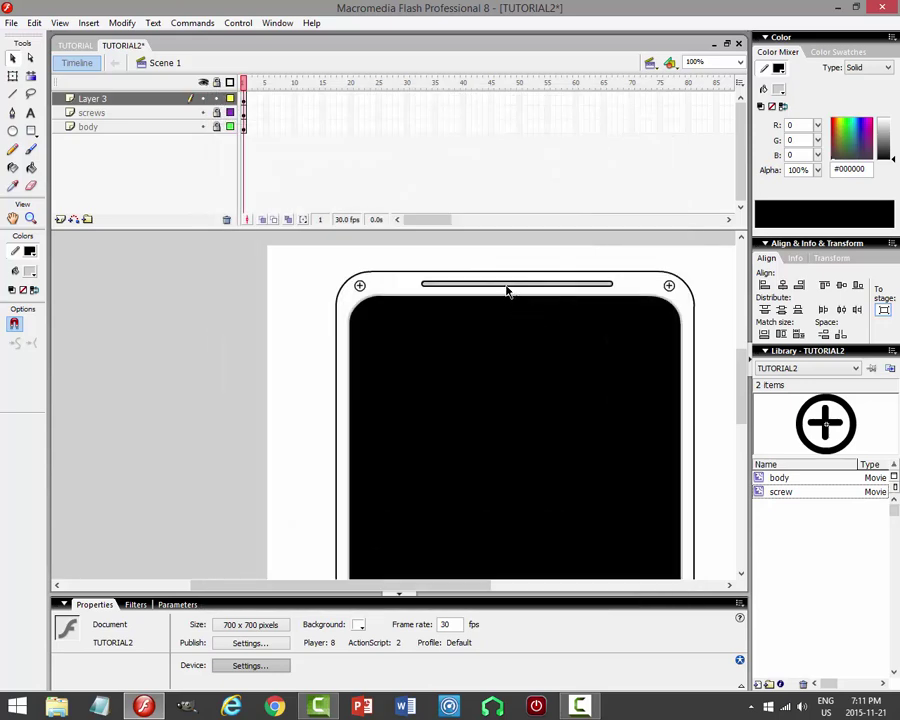
# Change the fill of the thin bar between the upper screws to white (#FFFFFF).
pyautogui.click(507, 289)
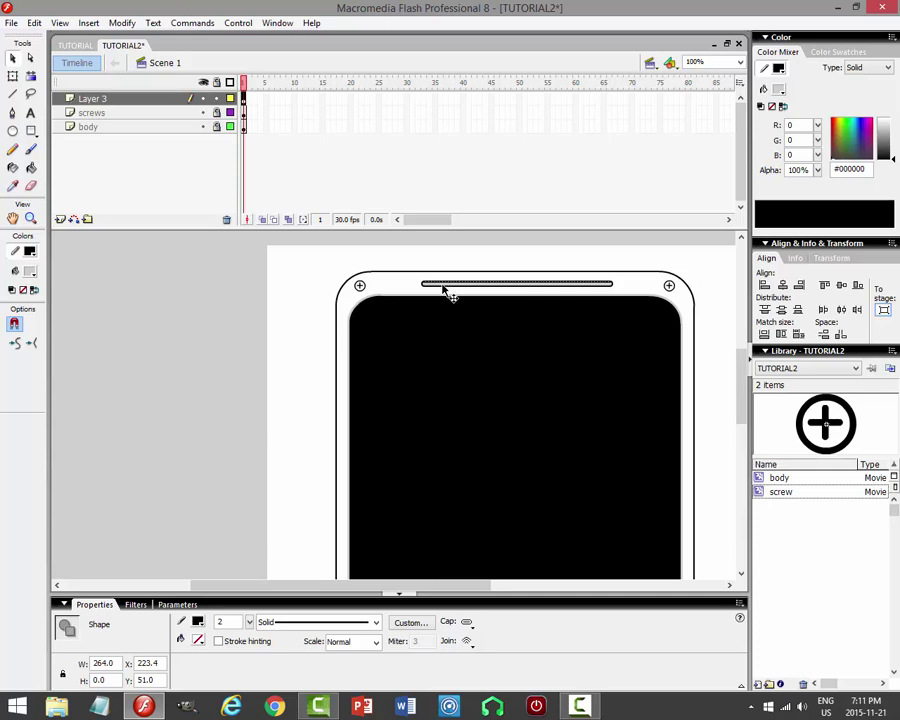
pyautogui.click(446, 288)
pyautogui.click(30, 271)
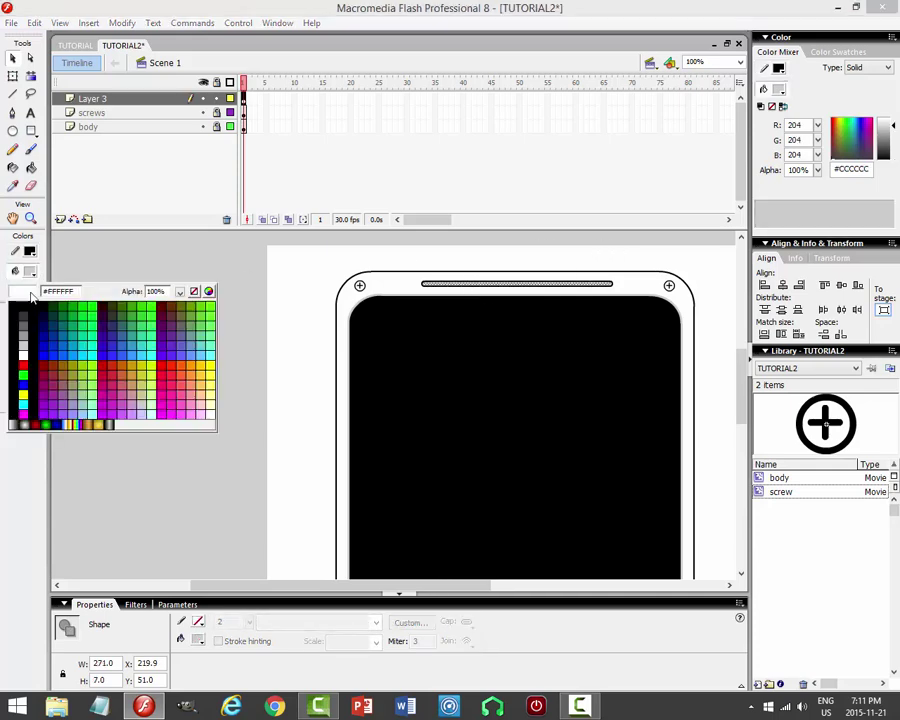
pyautogui.click(25, 352)
pyautogui.click(462, 311)
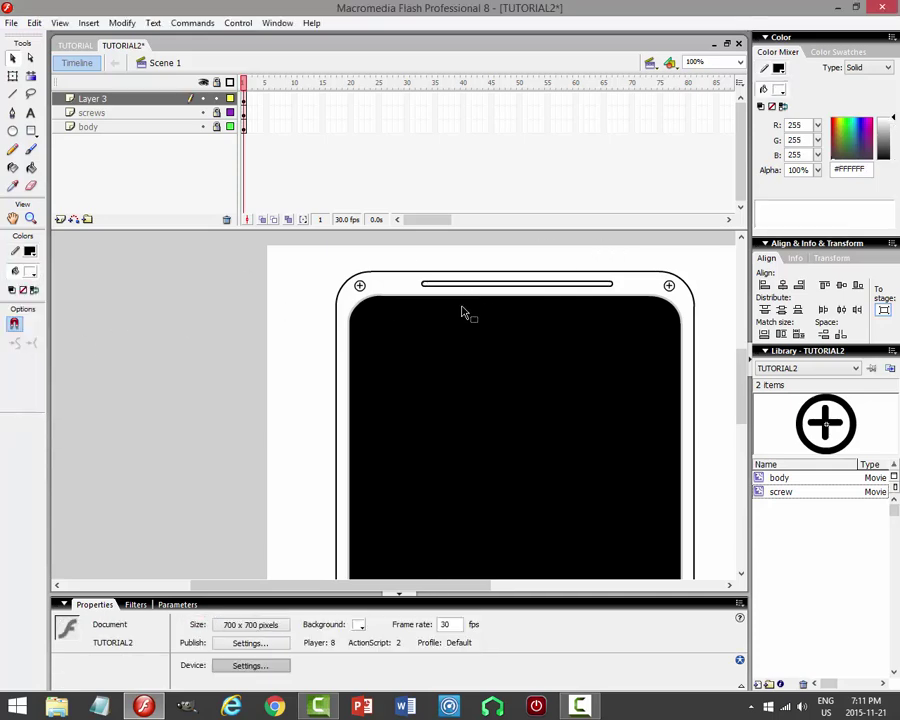
pyautogui.click(461, 288)
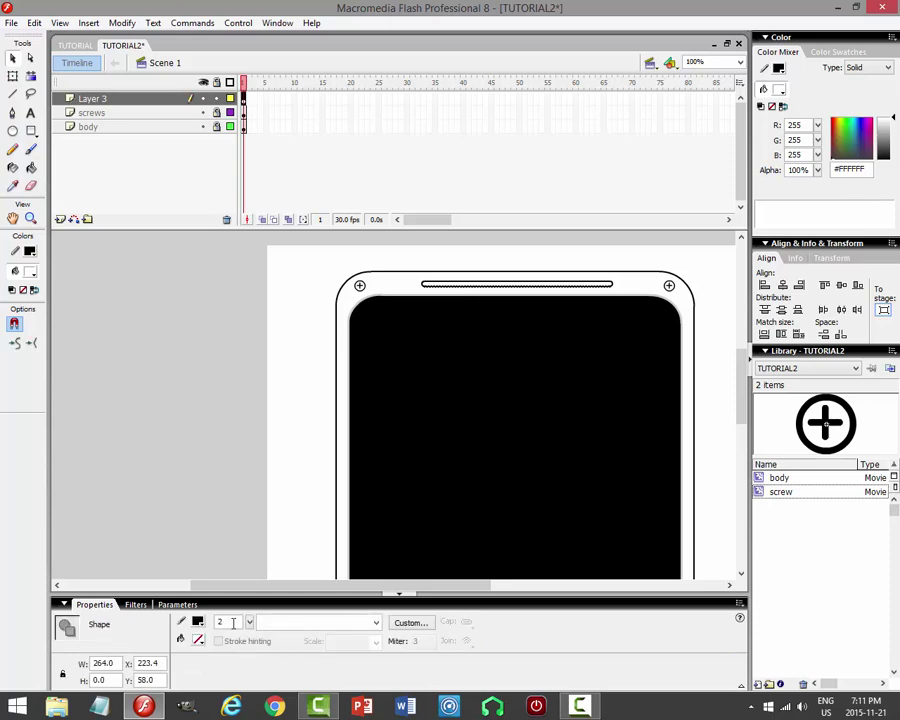
pyautogui.click(204, 476)
# Test the movie to check the white-filled bar, and close the preview.
pyautogui.click(238, 22)
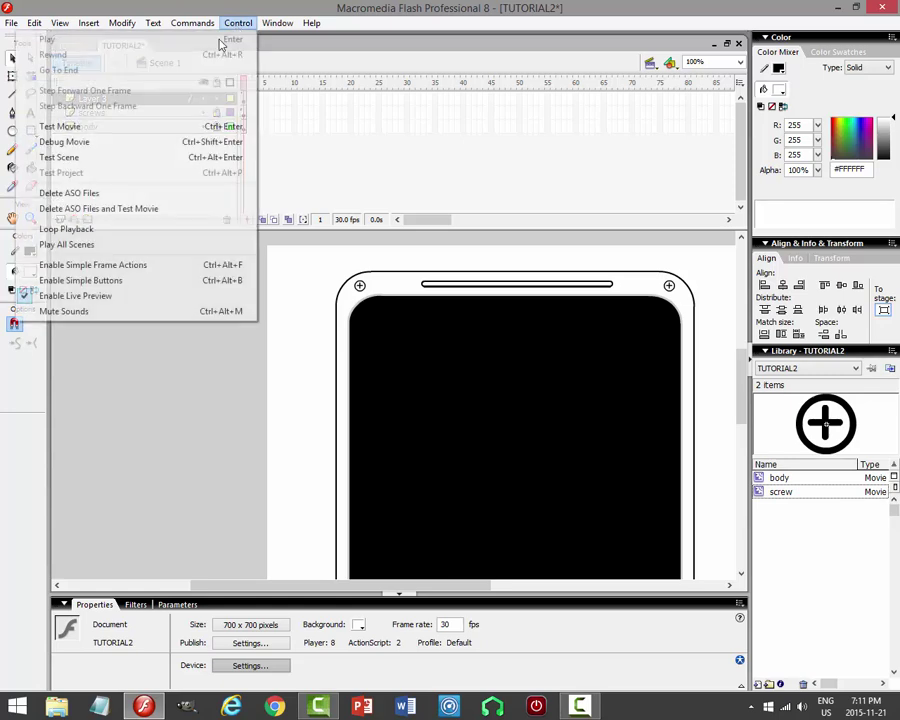
pyautogui.click(148, 125)
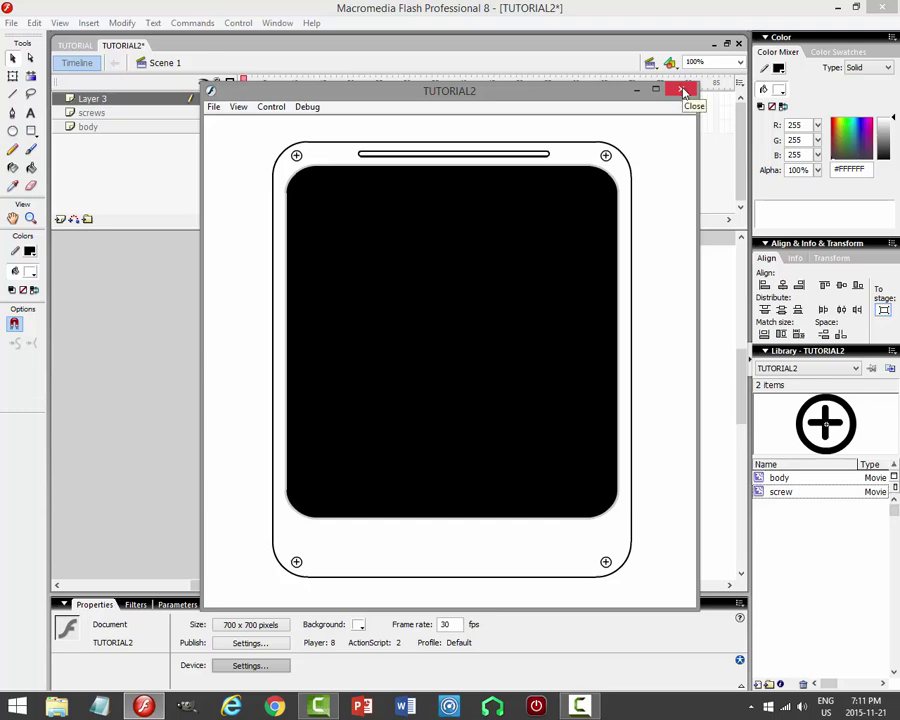
pyautogui.click(683, 91)
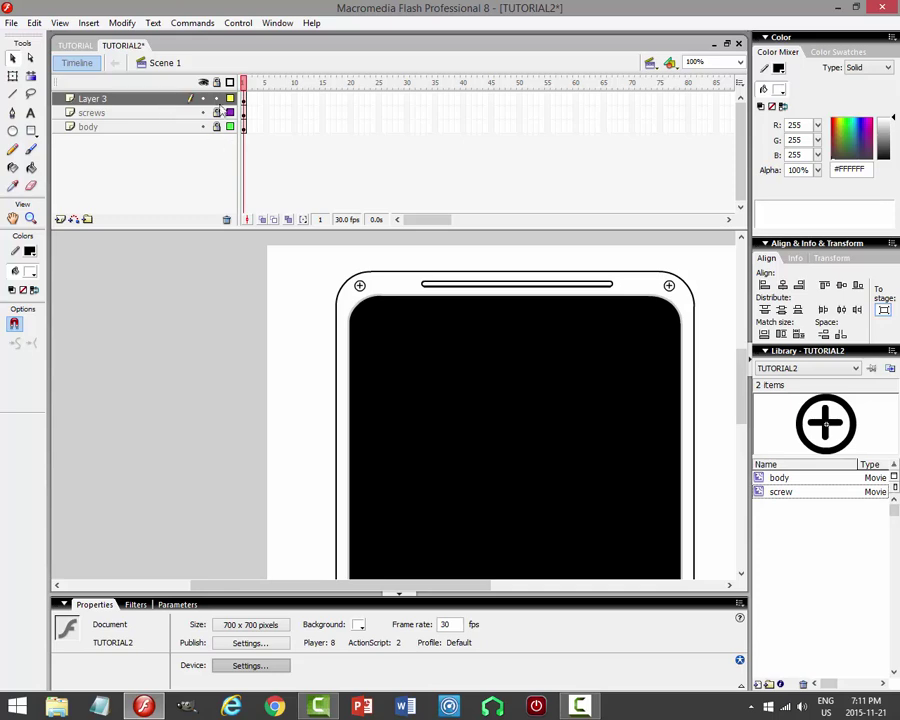
# Lock Layer 3, add a new layer above it, and shrink the timeline's height to give the stage more room.
pyautogui.click(150, 99)
pyautogui.click(61, 219)
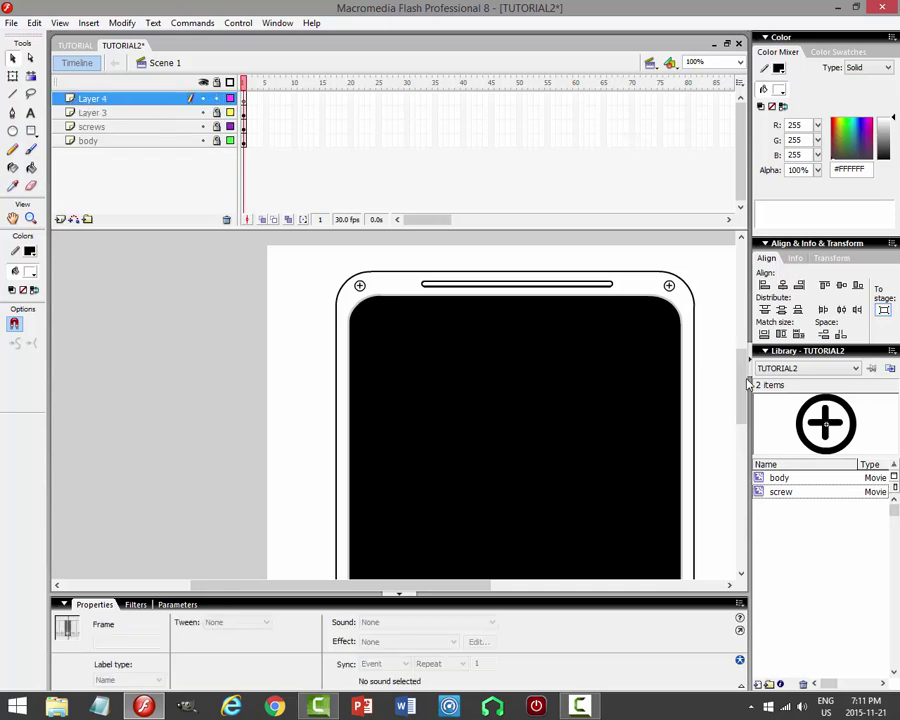
pyautogui.moveTo(747, 384)
pyautogui.mouseDown()
pyautogui.moveTo(740, 410)
pyautogui.moveTo(749, 390)
pyautogui.moveTo(747, 405)
pyautogui.mouseUp()
pyautogui.click(600, 227)
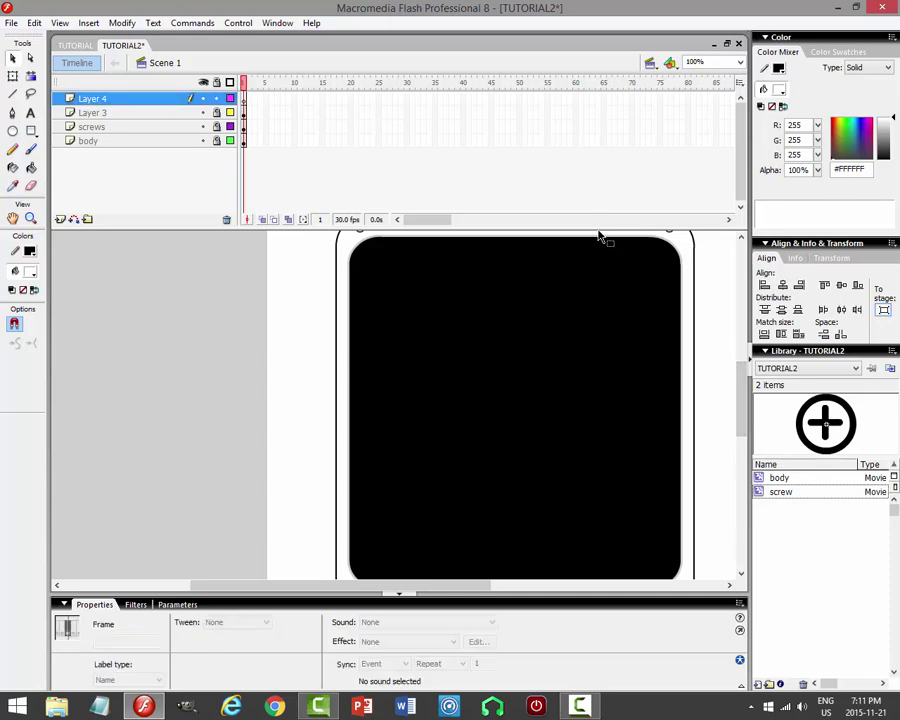
pyautogui.moveTo(597, 231); pyautogui.dragTo(590, 191)
pyautogui.click(745, 342)
pyautogui.scroll(2, 673, 414)
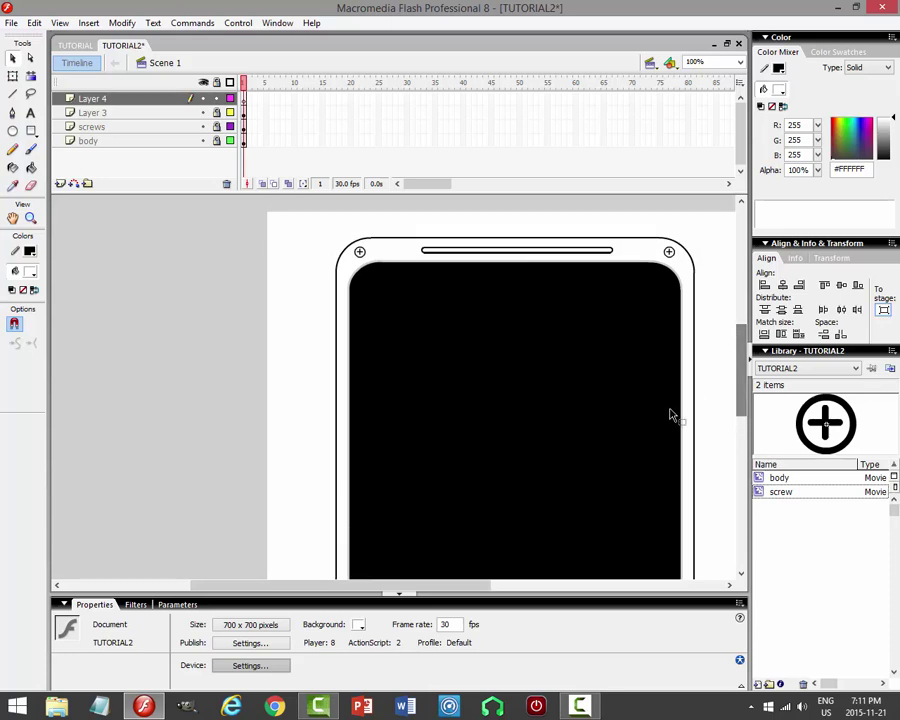
pyautogui.moveTo(460, 587); pyautogui.dragTo(502, 587)
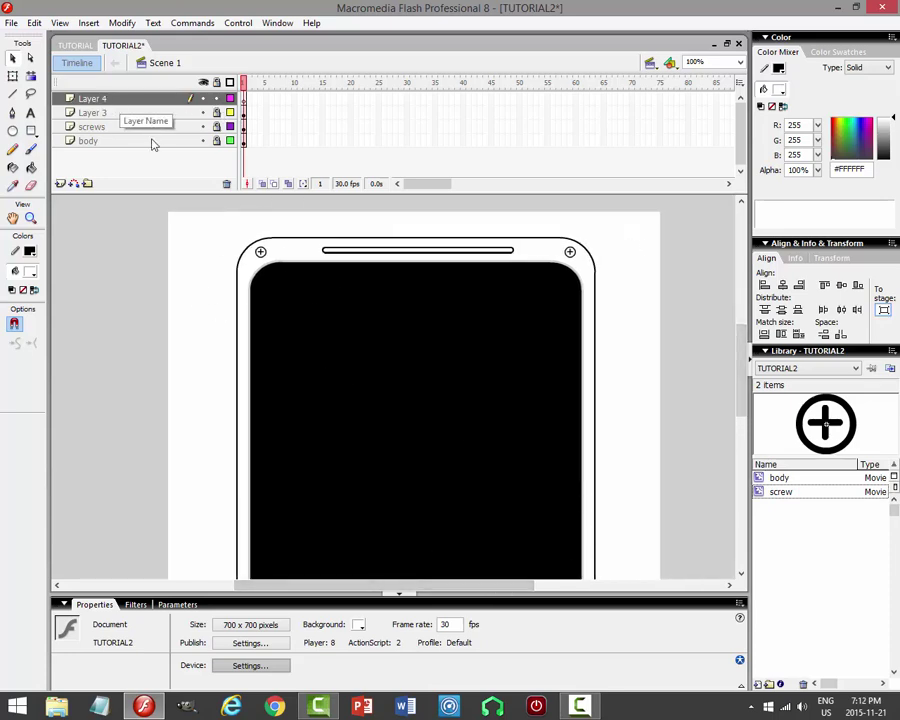
# Add a static text box about 417 px wide across the upper black screen reading "The human heart has 4 chambers." in white bold SimHei 35.
pyautogui.click(31, 113)
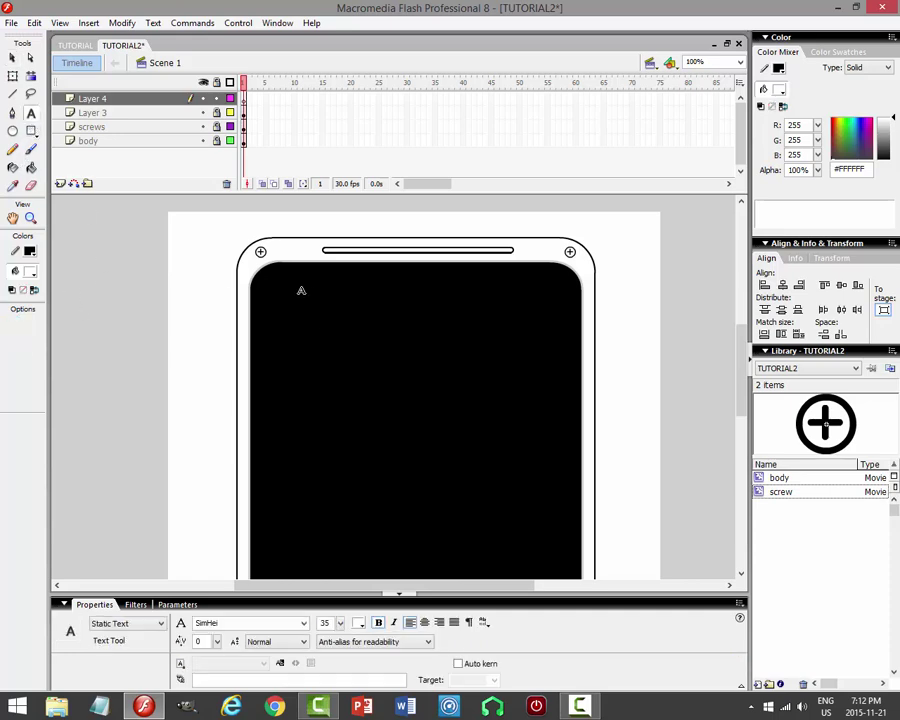
pyautogui.moveTo(276, 290); pyautogui.dragTo(566, 322)
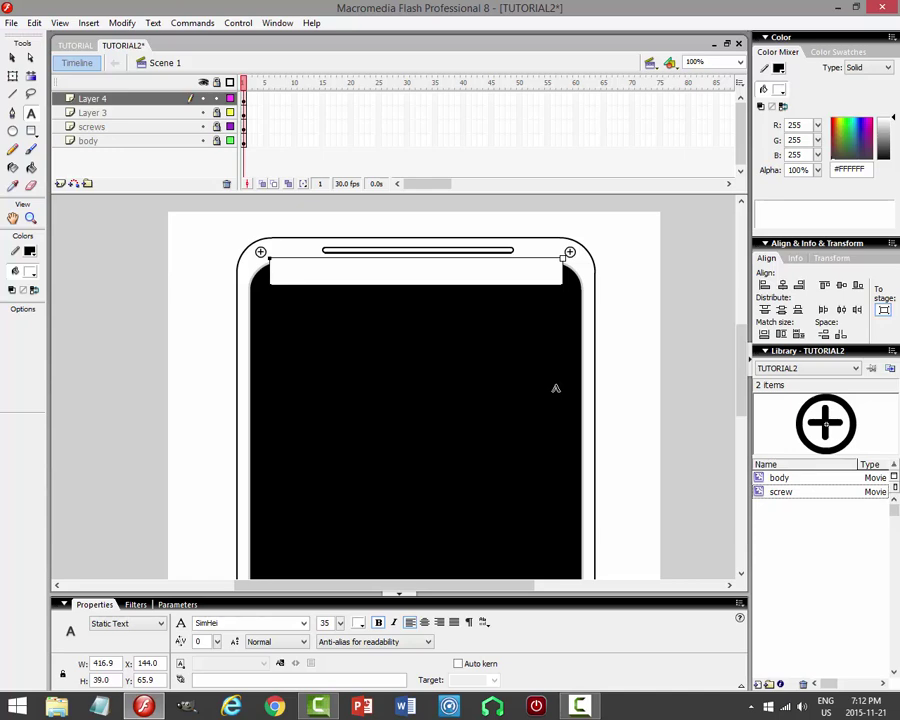
pyautogui.write('The human heart ha')
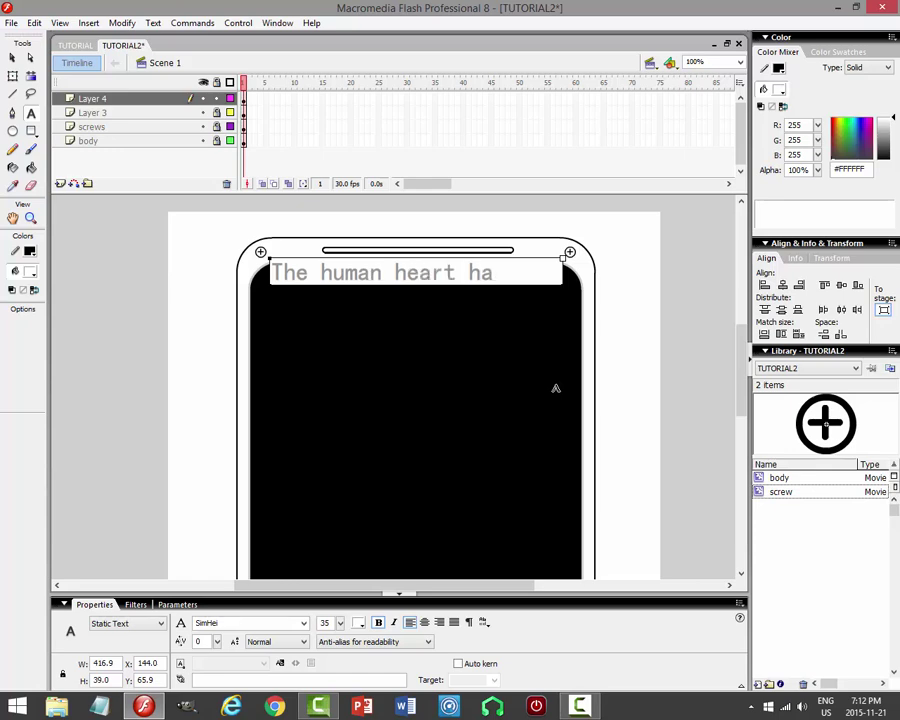
pyautogui.write('s 4 chambers')
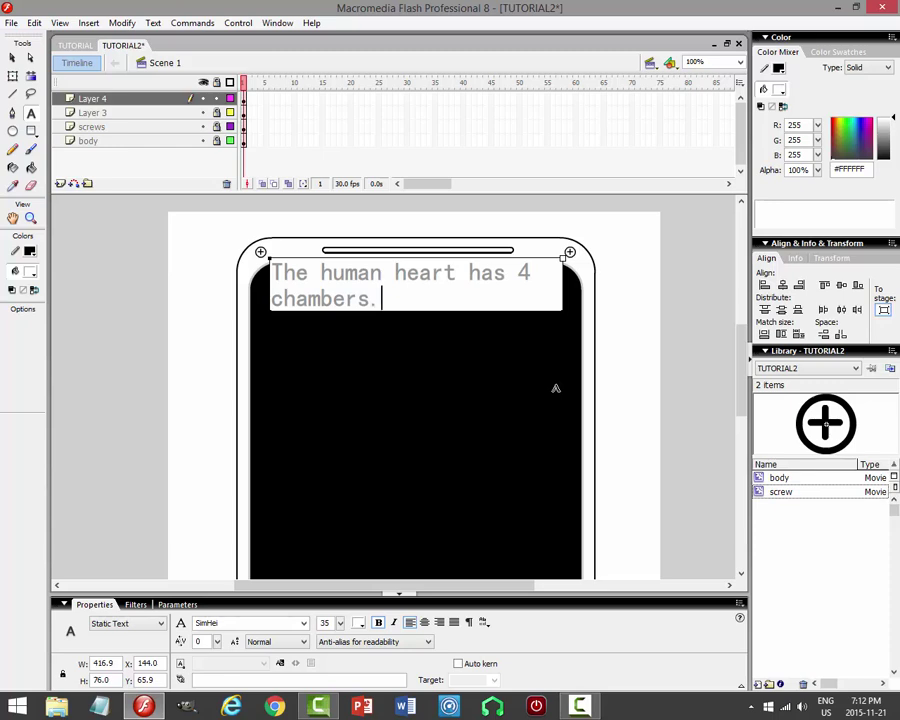
pyautogui.write('.')
pyautogui.click(12, 57)
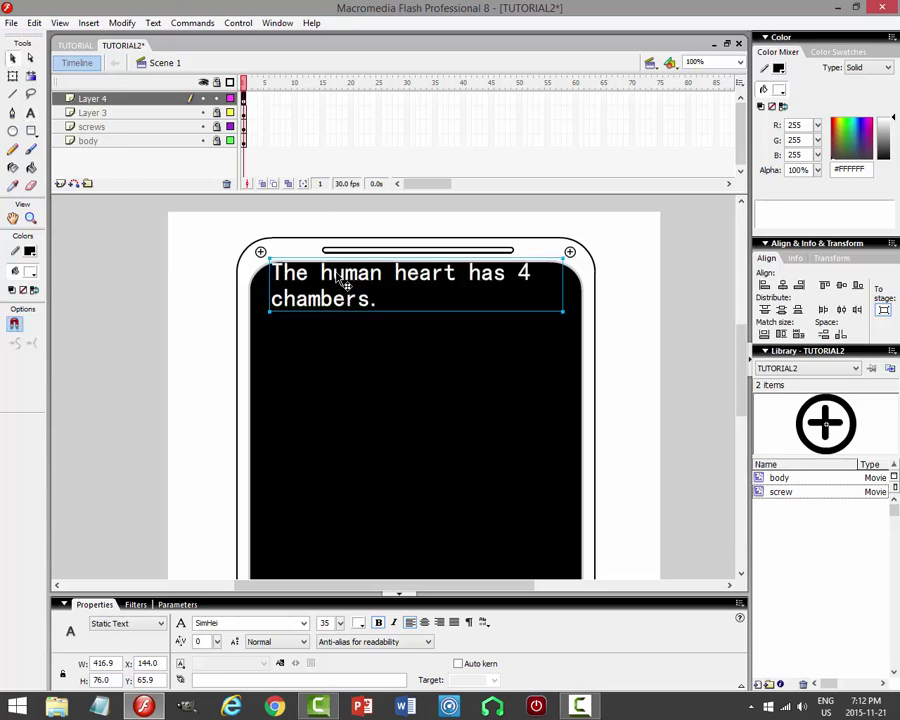
# Move the heart text down to about X 143, Y 96 and set its font size to 30.
pyautogui.moveTo(343, 283); pyautogui.dragTo(337, 304)
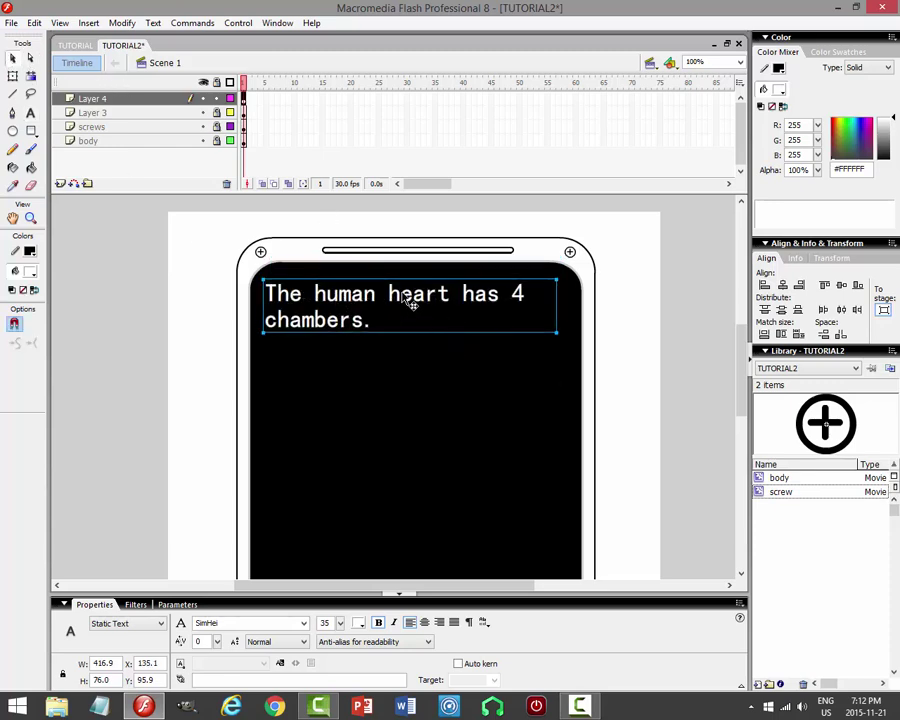
pyautogui.moveTo(416, 297); pyautogui.dragTo(422, 297)
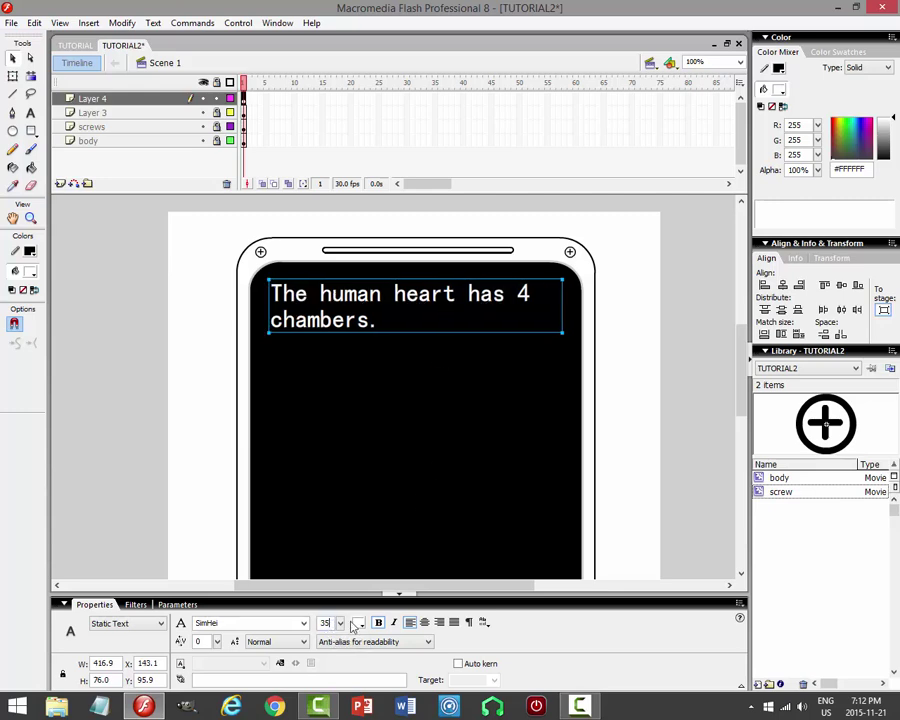
pyautogui.write('26')
pyautogui.press('Return')
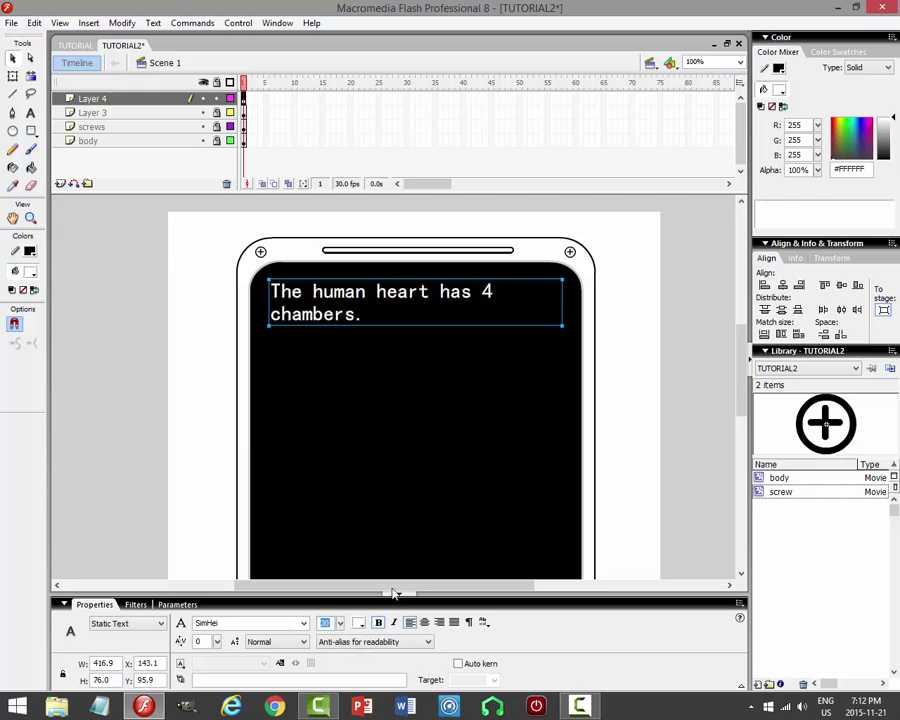
pyautogui.click(698, 310)
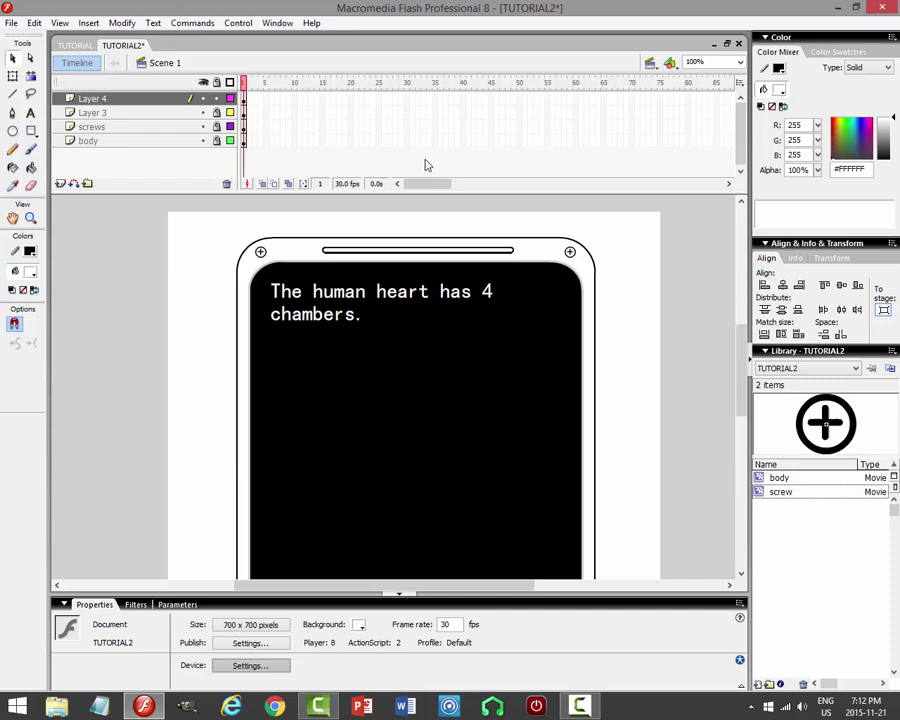
# Test the movie to check how the heart text looks on the screen, and close the preview.
pyautogui.click(240, 23)
pyautogui.click(160, 127)
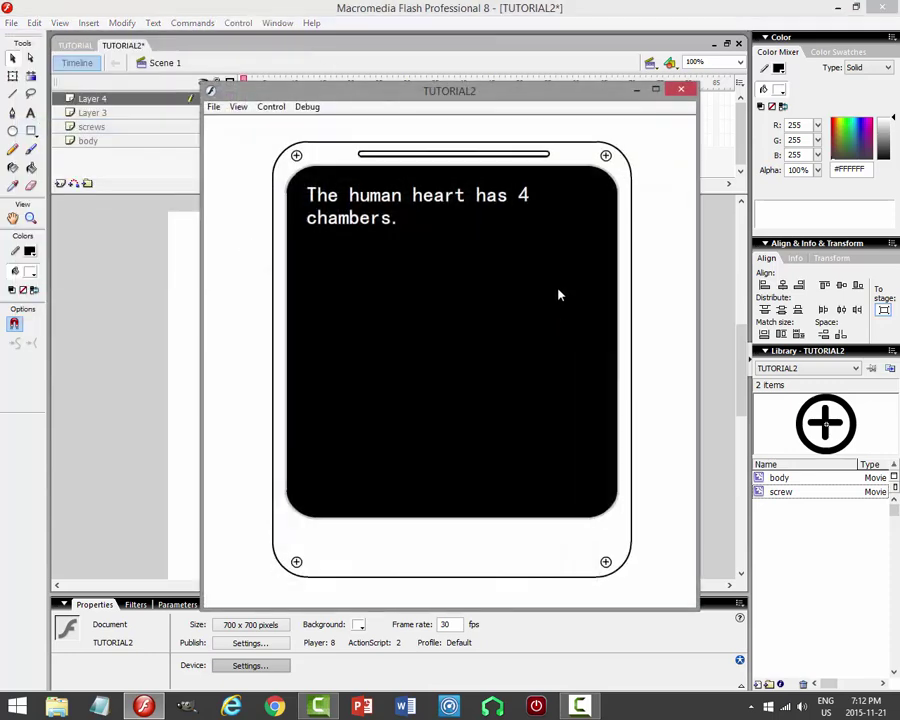
pyautogui.click(679, 90)
# Widen the heart text box on both sides to about 438 px.
pyautogui.click(466, 304)
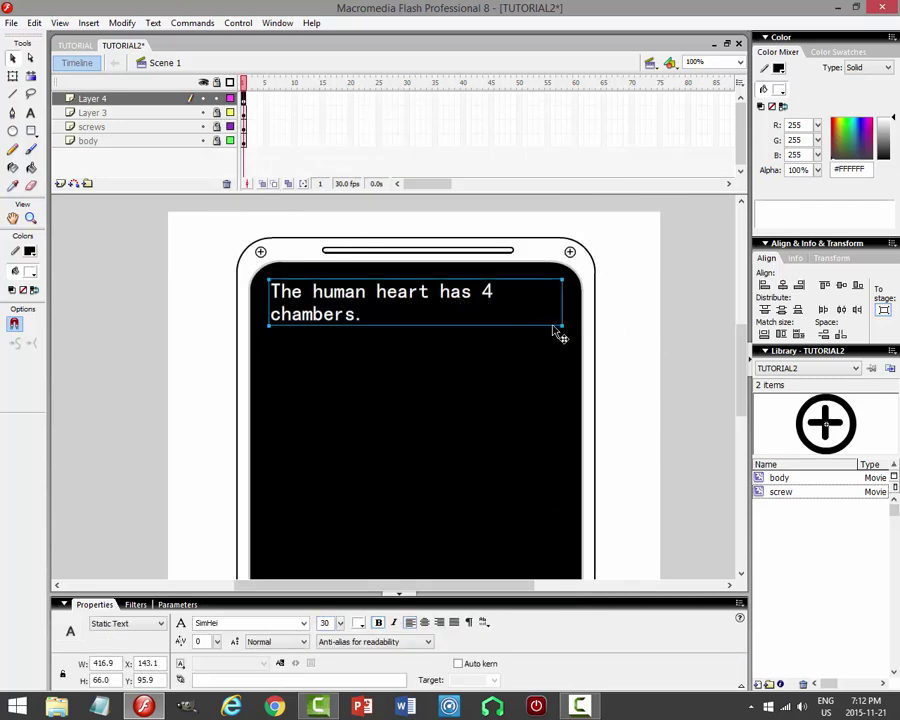
pyautogui.moveTo(562, 325); pyautogui.dragTo(571, 325)
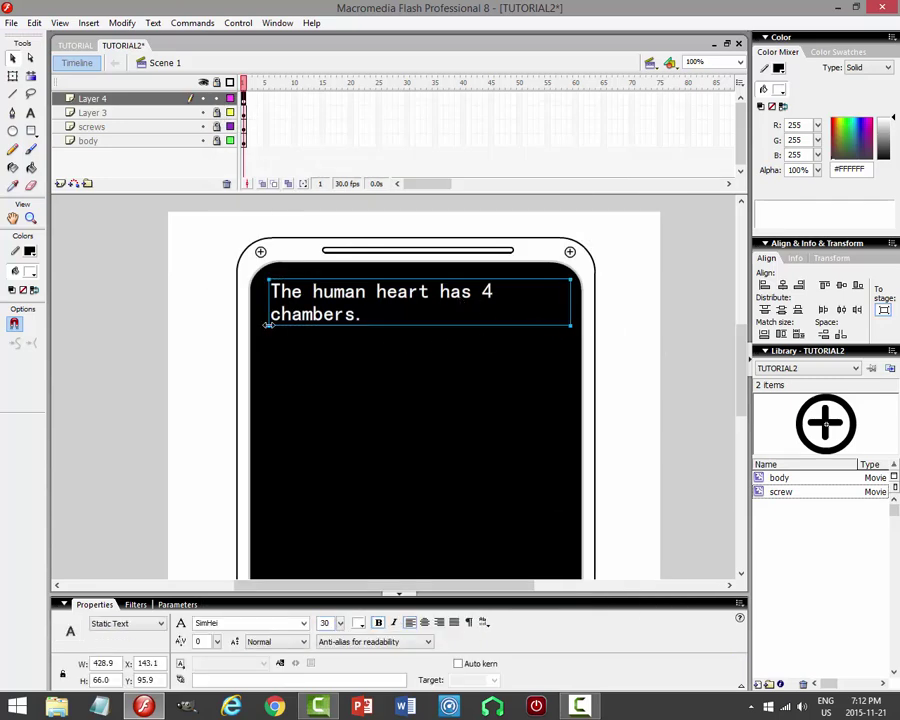
pyautogui.moveTo(264, 321); pyautogui.dragTo(259, 323)
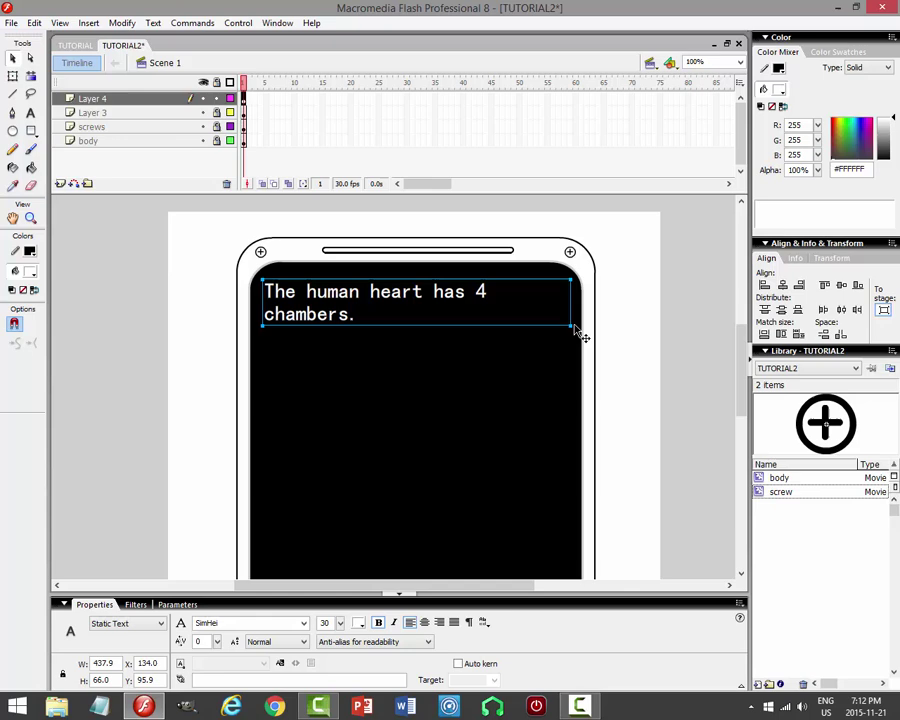
# Extend the heart text to read "The human heart has 4 chambers, 2 atria and 2 ventricles.".
pyautogui.click(31, 113)
pyautogui.click(380, 316)
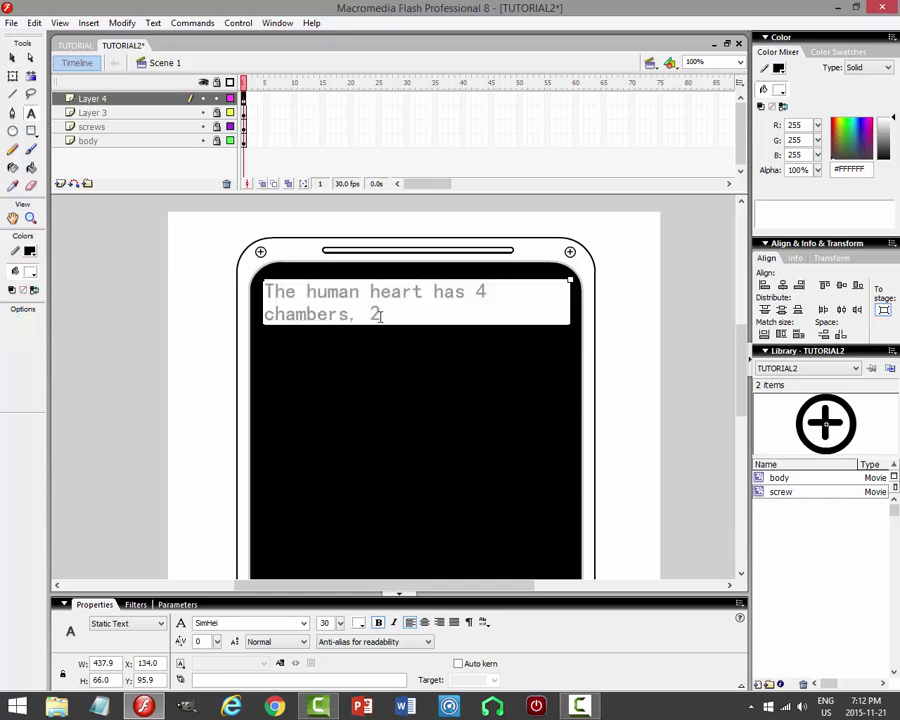
pyautogui.write('2 atria and ')
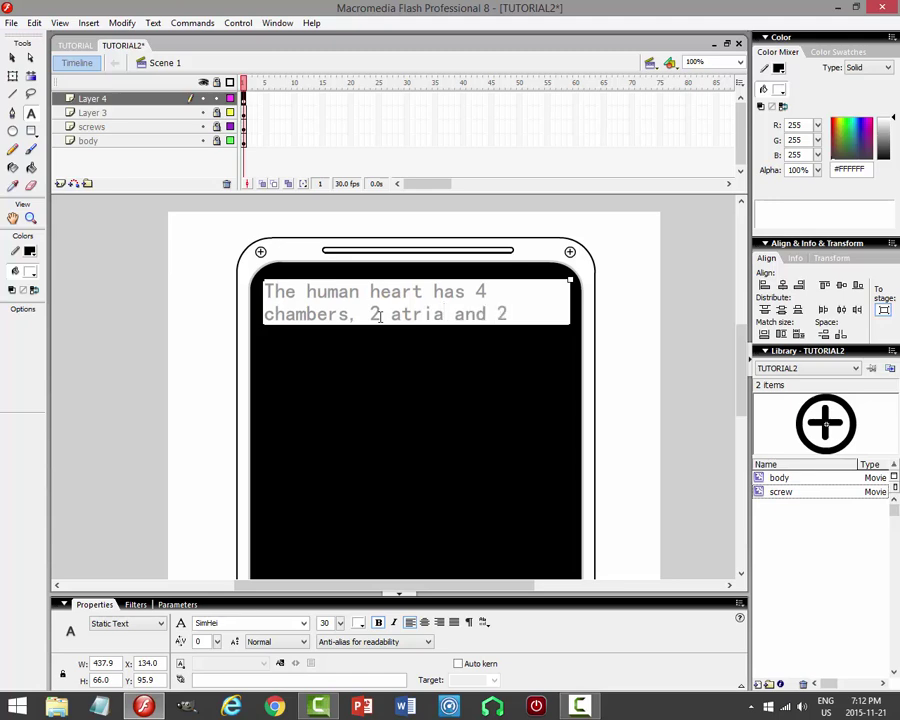
pyautogui.write('2 ventricles.')
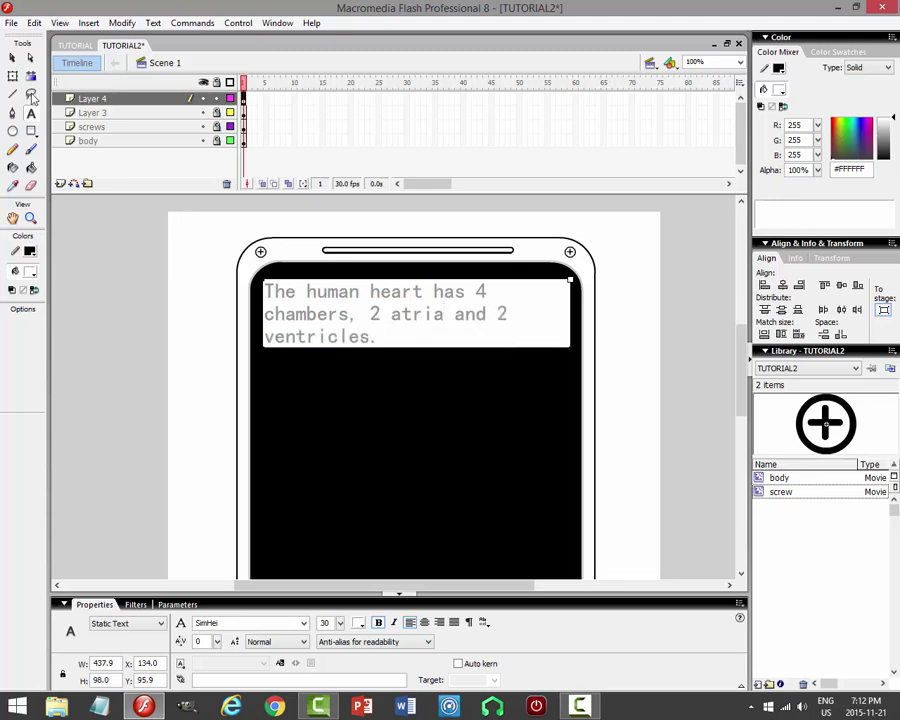
pyautogui.click(12, 58)
pyautogui.click(647, 350)
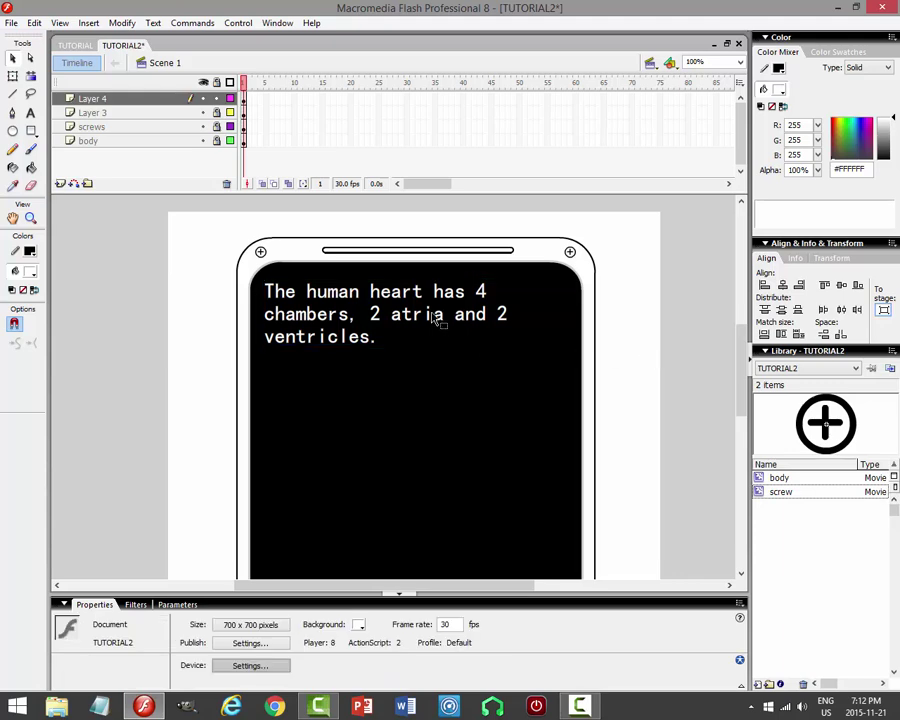
# Reduce the line spacing of the heart text in its format options.
pyautogui.click(404, 305)
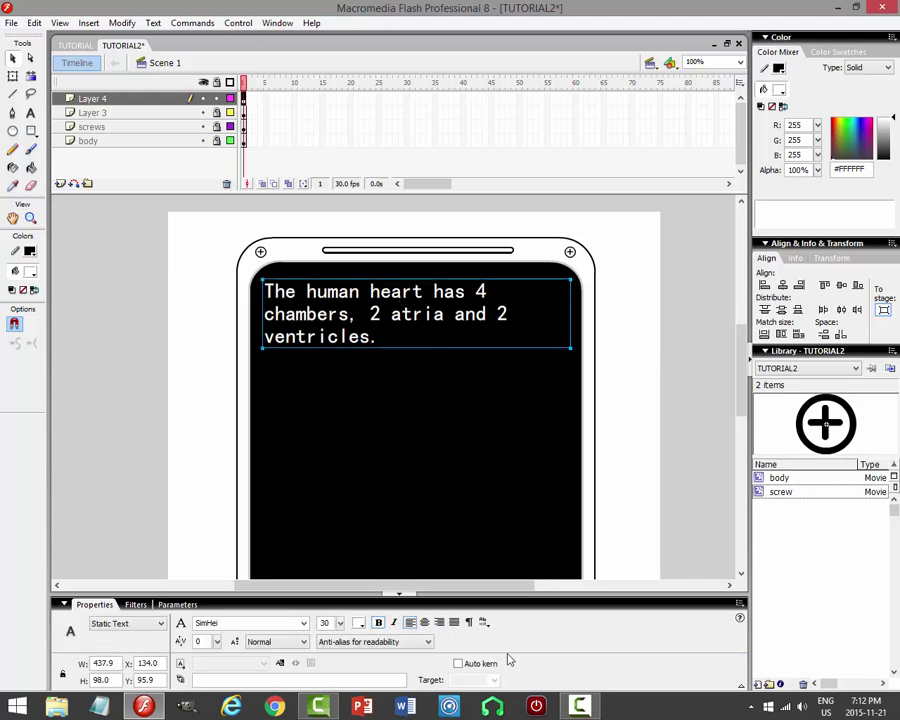
pyautogui.click(468, 623)
pyautogui.press('Tab')
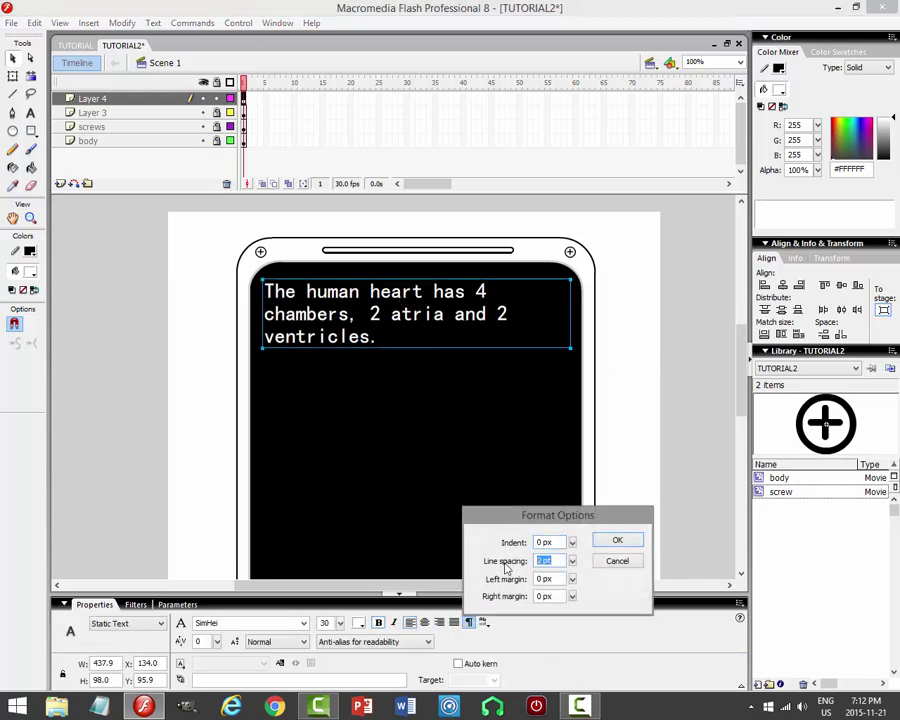
pyautogui.press('Return')
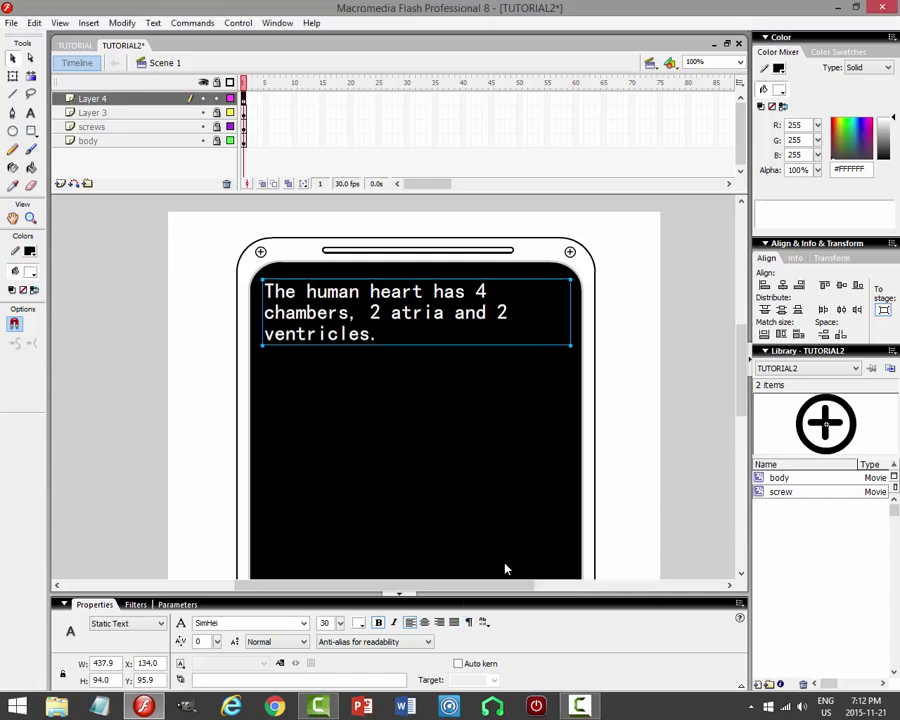
pyautogui.click(720, 324)
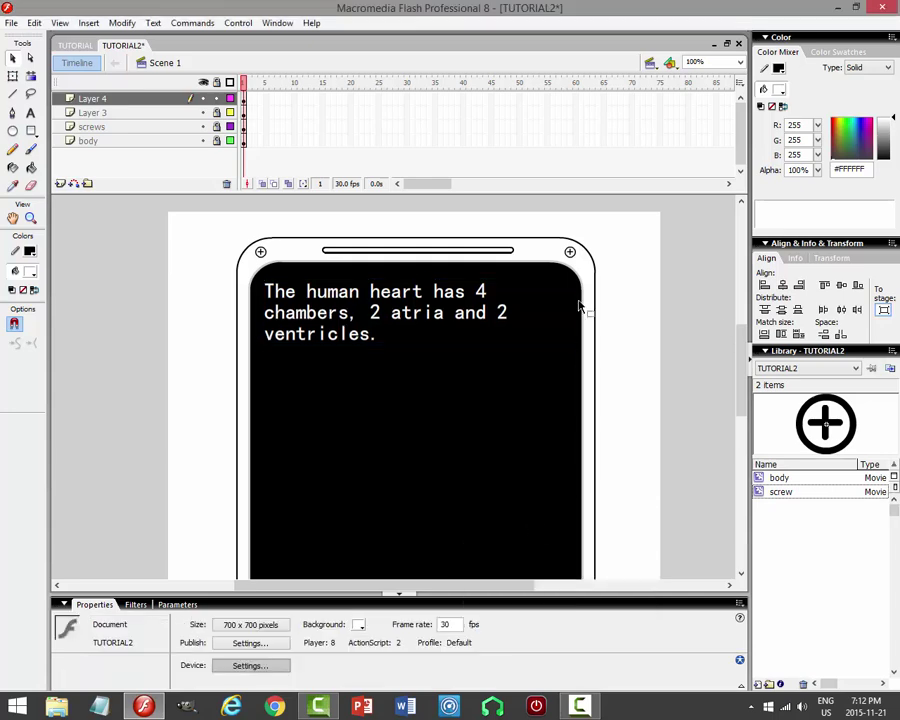
# Test the movie to check the extended three-line heart text, and close the preview.
pyautogui.click(234, 27)
pyautogui.click(160, 127)
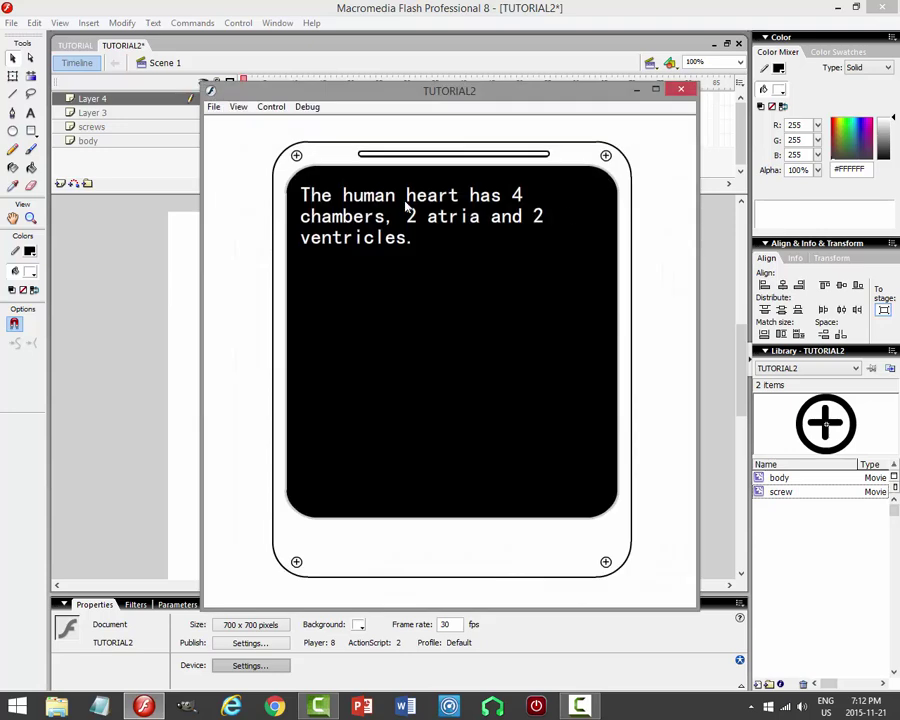
pyautogui.click(680, 92)
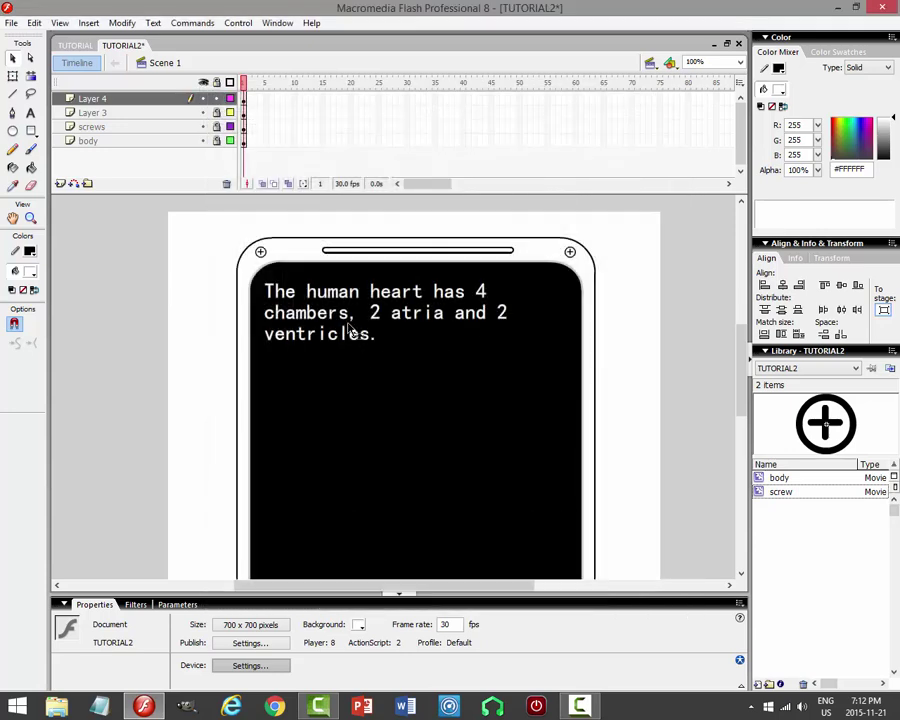
# Set the font size of the heart text to 25.
pyautogui.click(362, 332)
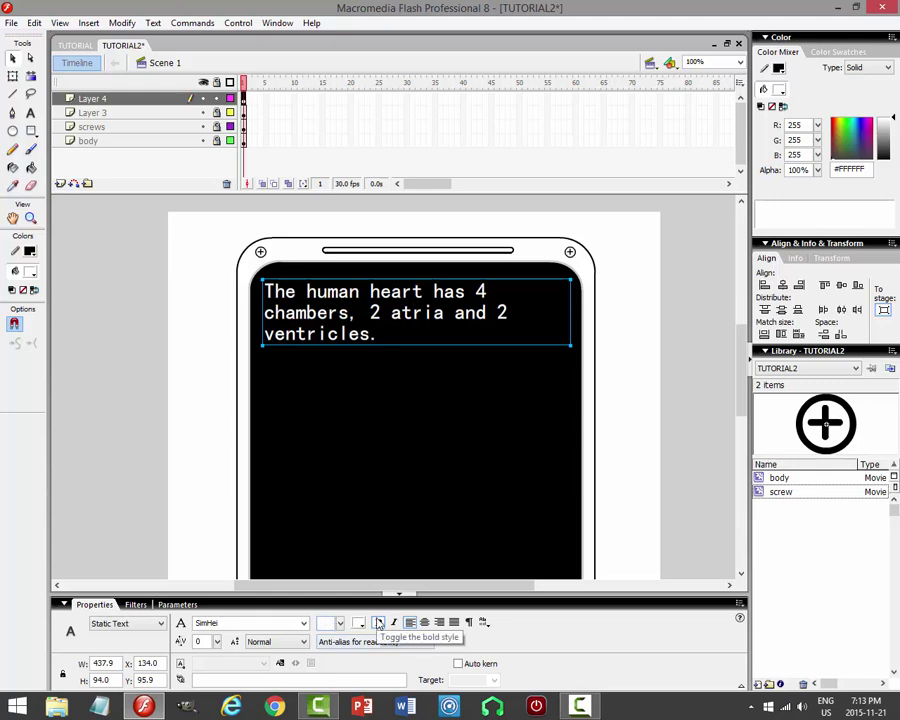
pyautogui.click(379, 622)
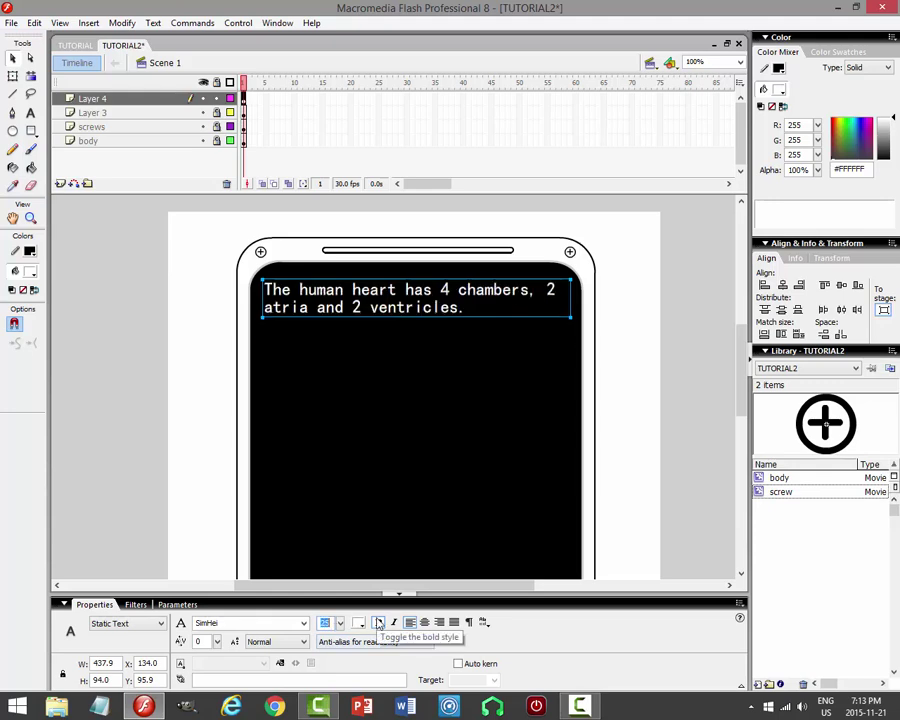
pyautogui.click(685, 371)
pyautogui.click(466, 321)
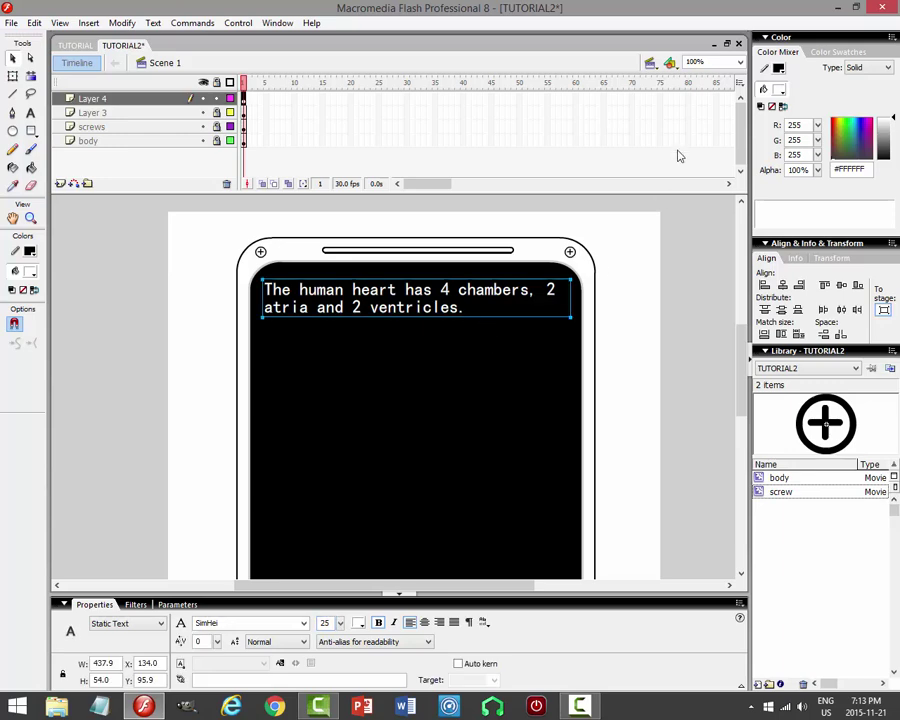
# Fit the whole frame in view, paste a copy of the heart text in place and move it down to about Y 174.
pyautogui.click(740, 64)
pyautogui.click(706, 80)
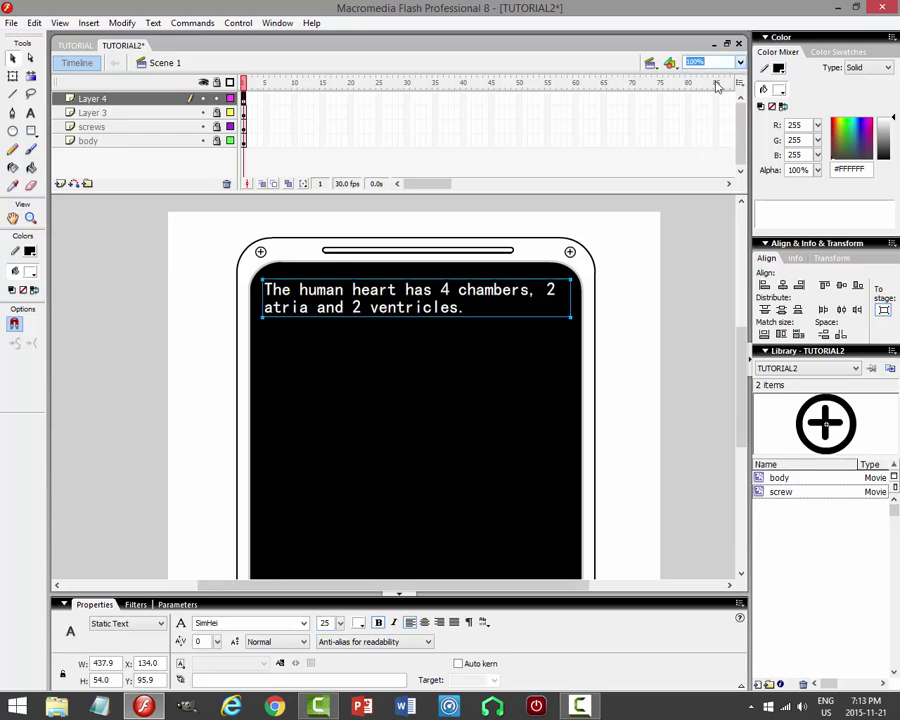
pyautogui.click(33, 23)
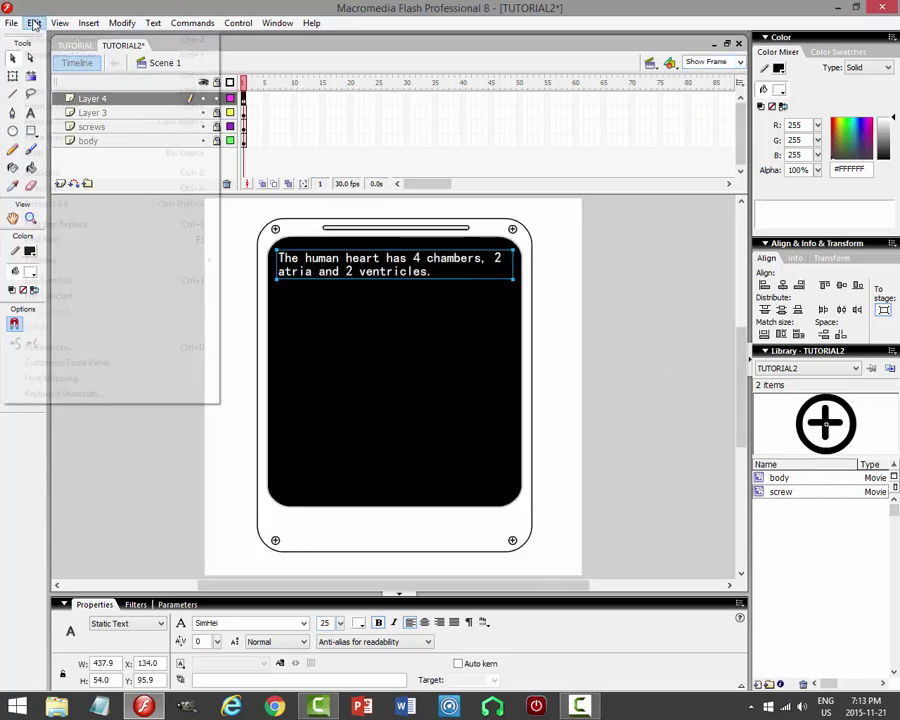
pyautogui.click(33, 91)
pyautogui.click(34, 22)
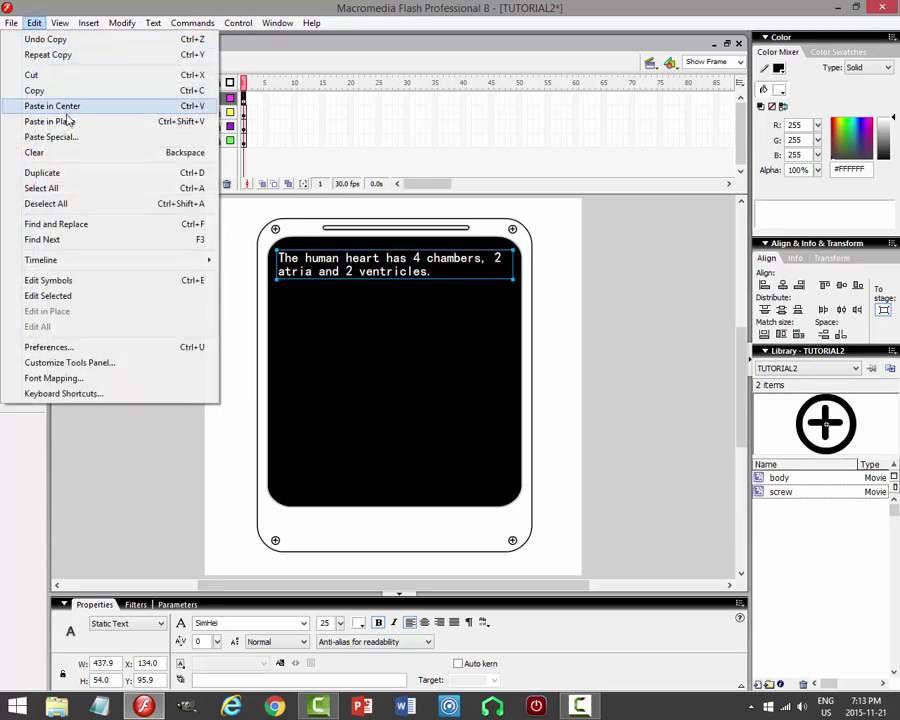
pyautogui.click(66, 121)
pyautogui.press('Down')
pyautogui.press('Down')
pyautogui.press('Down')
pyautogui.press('Down')
pyautogui.press('Down')
pyautogui.press('Down')
pyautogui.press('Down')
pyautogui.press('Down')
pyautogui.press('Down')
pyautogui.press('Down')
pyautogui.press('Down')
pyautogui.press('Down')
pyautogui.press('Down')
pyautogui.press('Down')
pyautogui.press('Down')
pyautogui.press('Down')
pyautogui.press('Down')
pyautogui.press('Down')
pyautogui.press('Down')
pyautogui.press('Down')
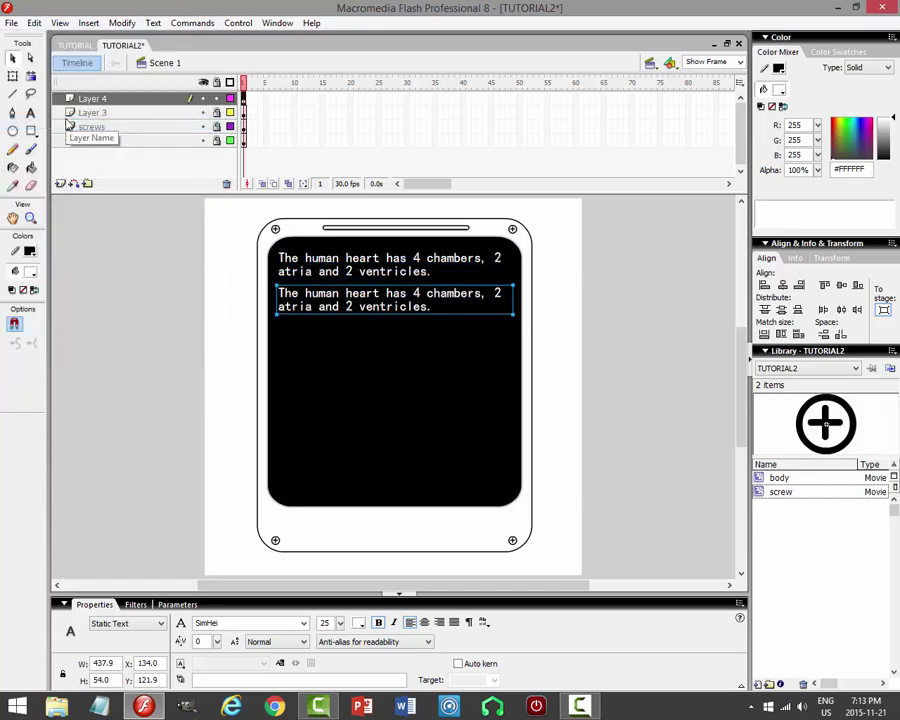
# Paste a third copy of the heart text in place and move it below the second with the same spacing.
pyautogui.click(33, 23)
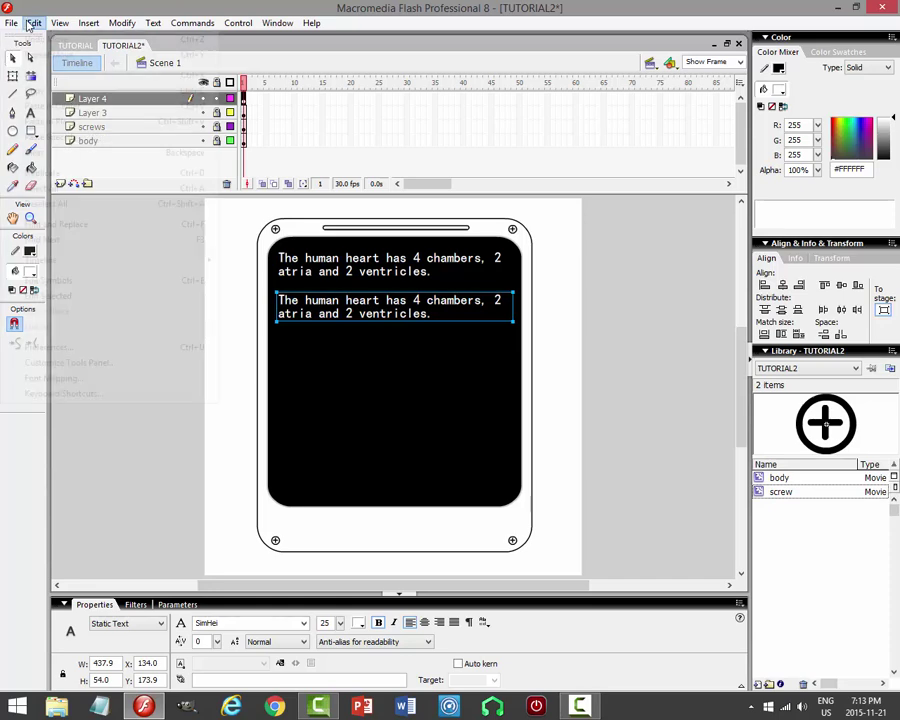
pyautogui.click(33, 91)
pyautogui.click(33, 22)
pyautogui.click(62, 121)
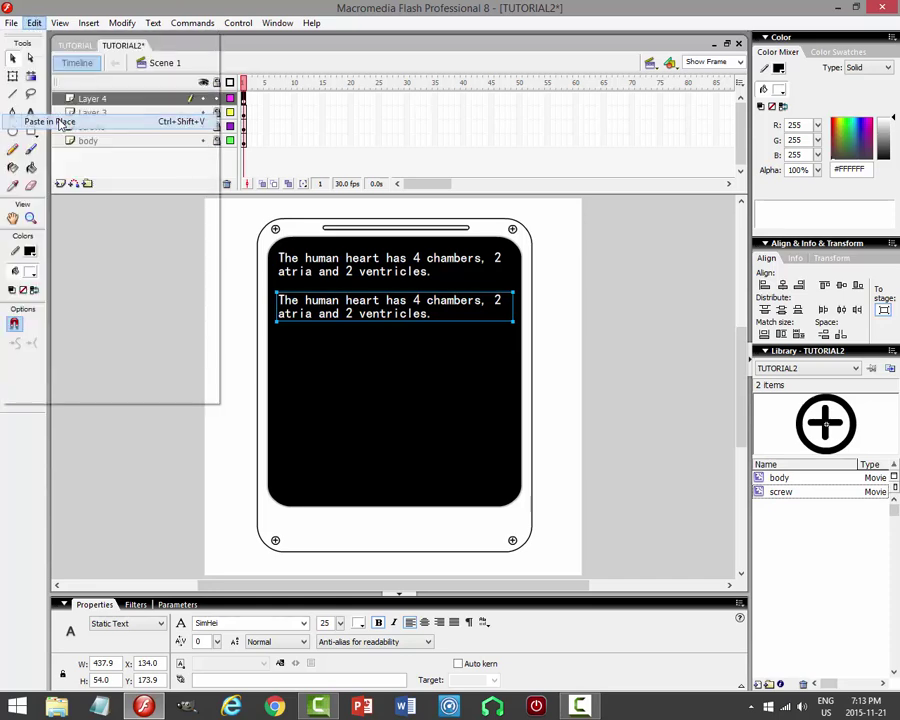
pyautogui.press('Down')
pyautogui.press('Down')
pyautogui.press('Down')
pyautogui.press('Down')
pyautogui.press('Down')
pyautogui.press('Down')
pyautogui.press('Down')
pyautogui.press('Down')
pyautogui.press('Down')
pyautogui.press('Down')
pyautogui.press('Down')
pyautogui.press('Down')
pyautogui.press('Down')
pyautogui.press('Down')
pyautogui.press('Down')
pyautogui.press('Down')
pyautogui.press('Down')
pyautogui.press('Down')
pyautogui.press('Down')
pyautogui.press('Down')
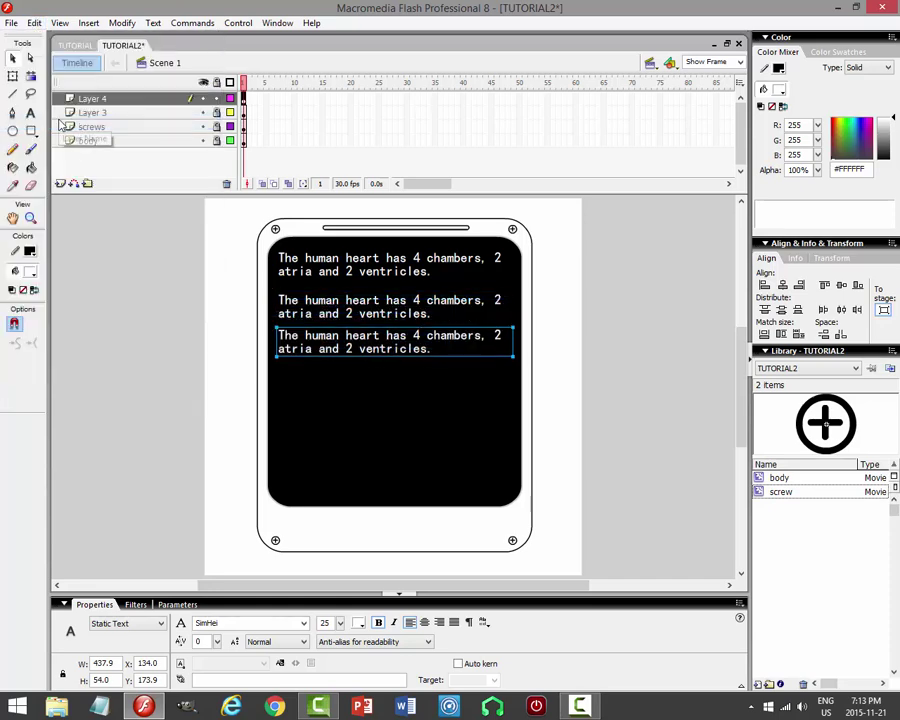
pyautogui.click(625, 368)
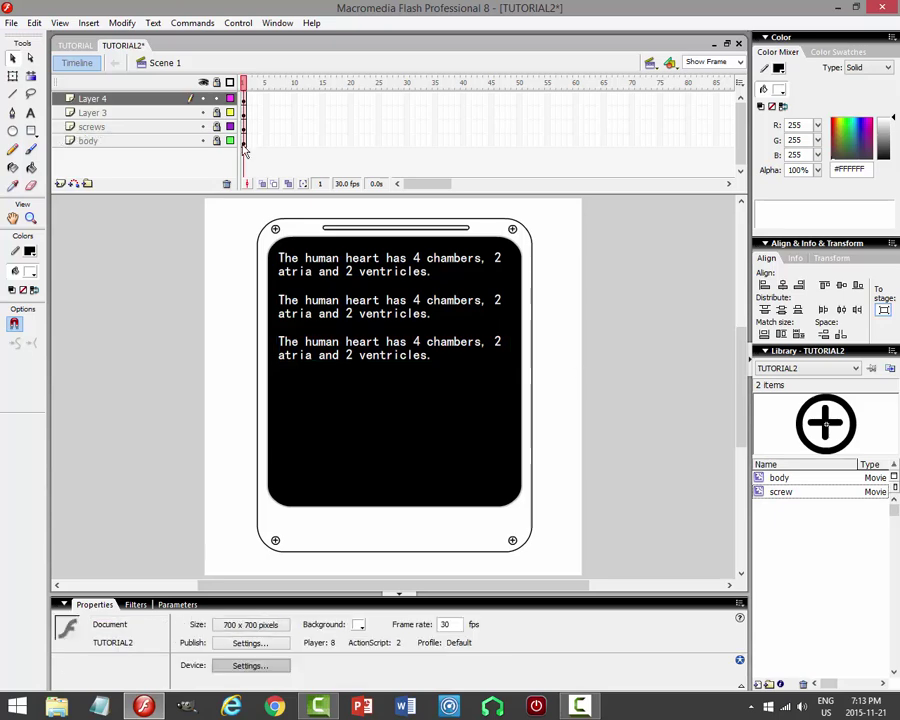
# Test the movie to check how three stacked questions fit on the screen, and close the preview.
pyautogui.click(238, 22)
pyautogui.click(175, 129)
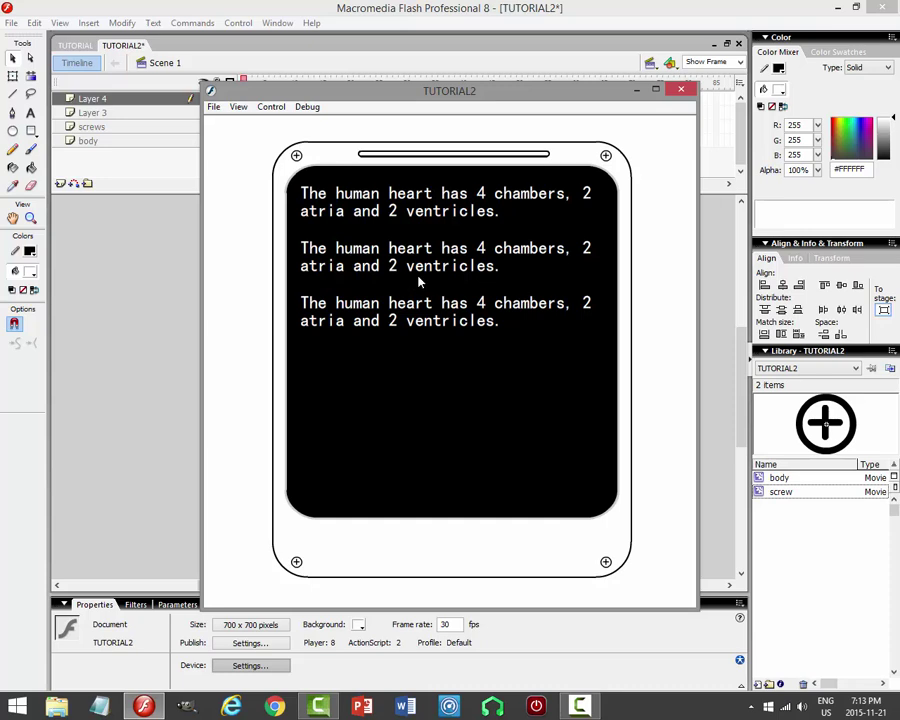
pyautogui.click(680, 90)
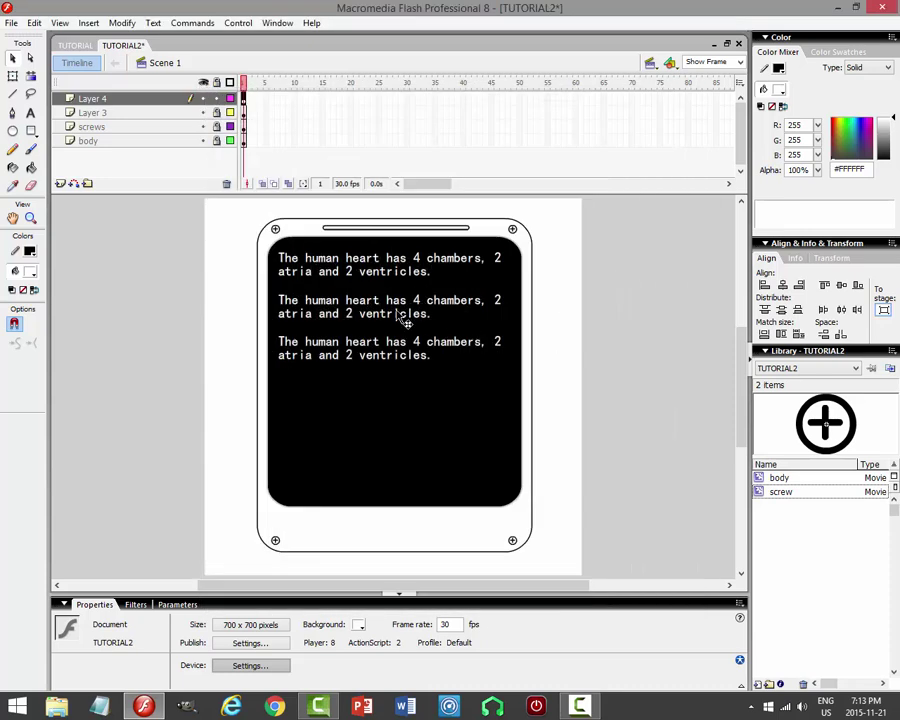
# Delete the second and third copies of the heart text, keeping only the uppermost one.
pyautogui.click(397, 311)
pyautogui.press('Delete')
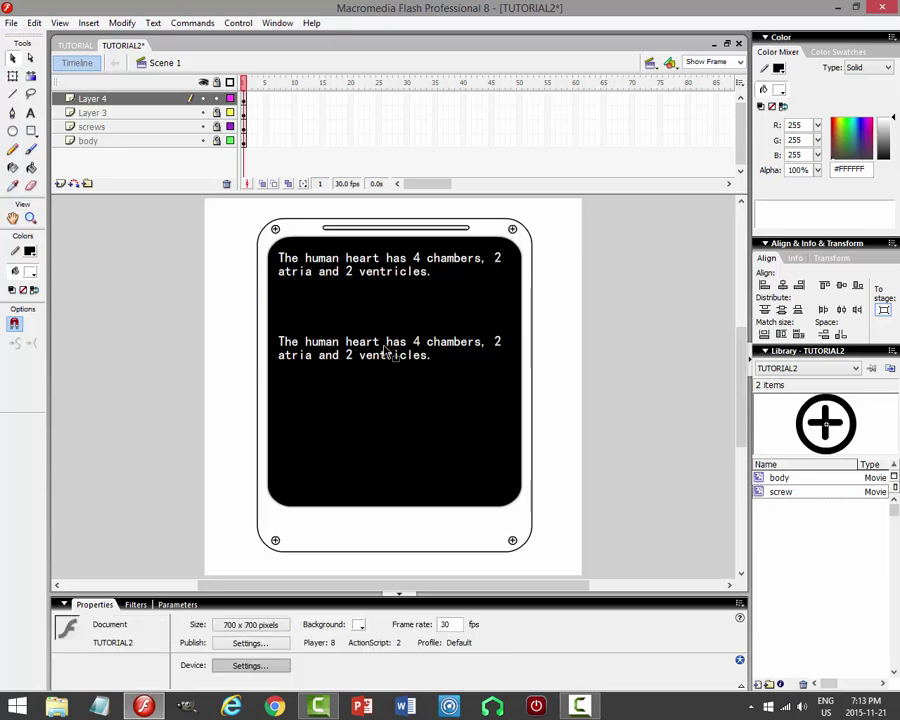
pyautogui.click(474, 351)
pyautogui.press('Delete')
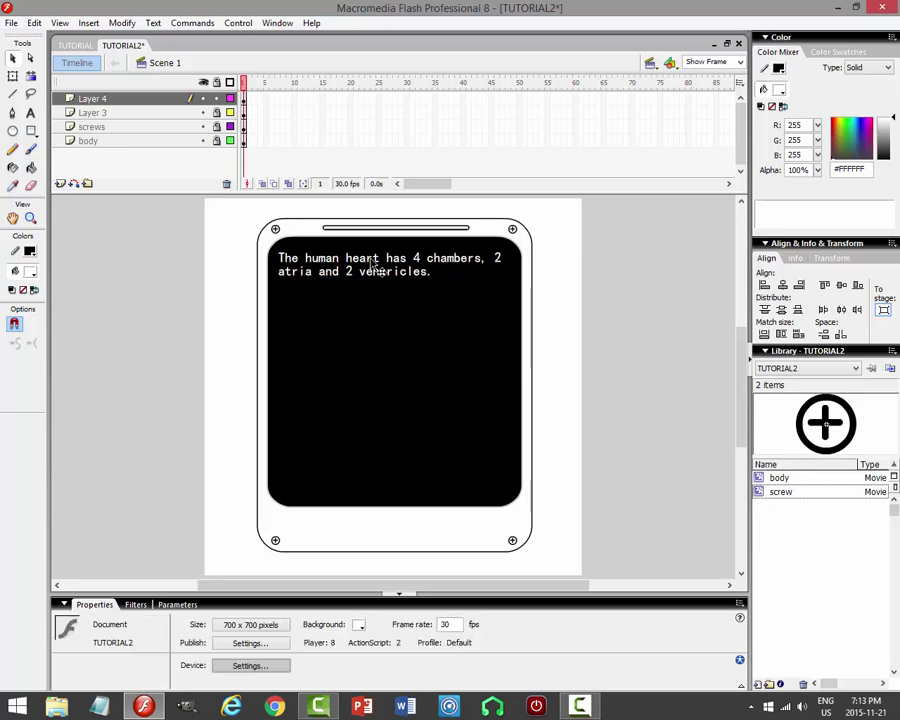
# Convert the heart text to a movie clip symbol named q1 and name its instance q1.
pyautogui.click(502, 264)
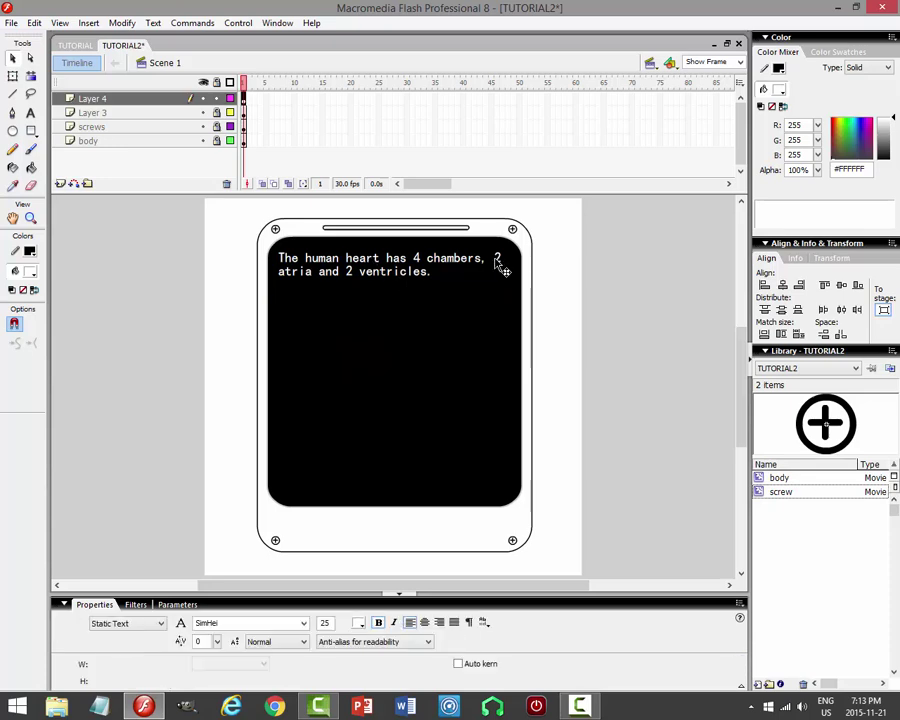
pyautogui.rightClick(375, 262)
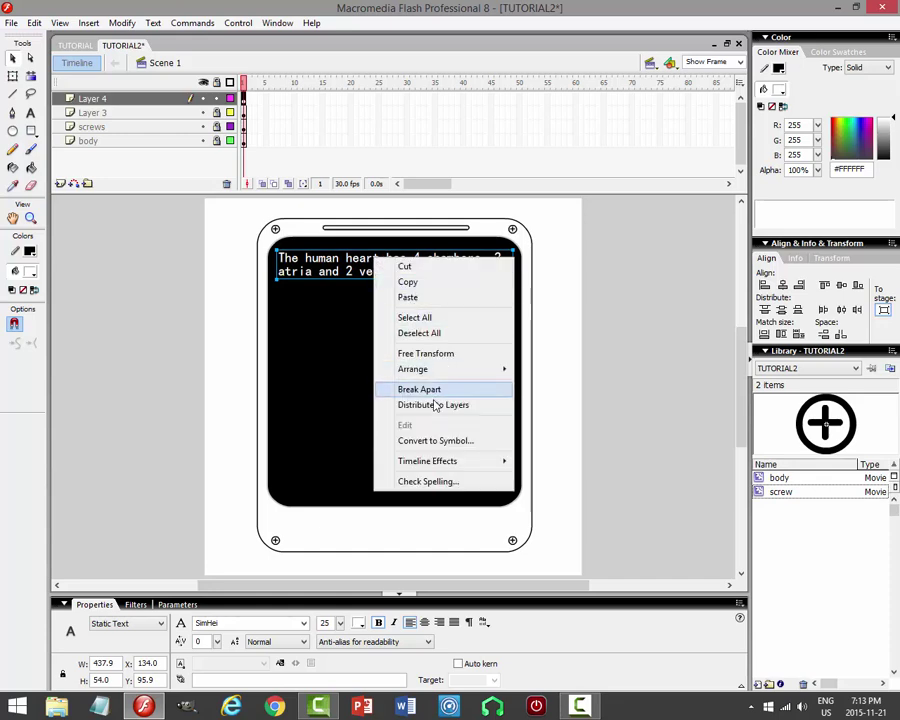
pyautogui.click(416, 440)
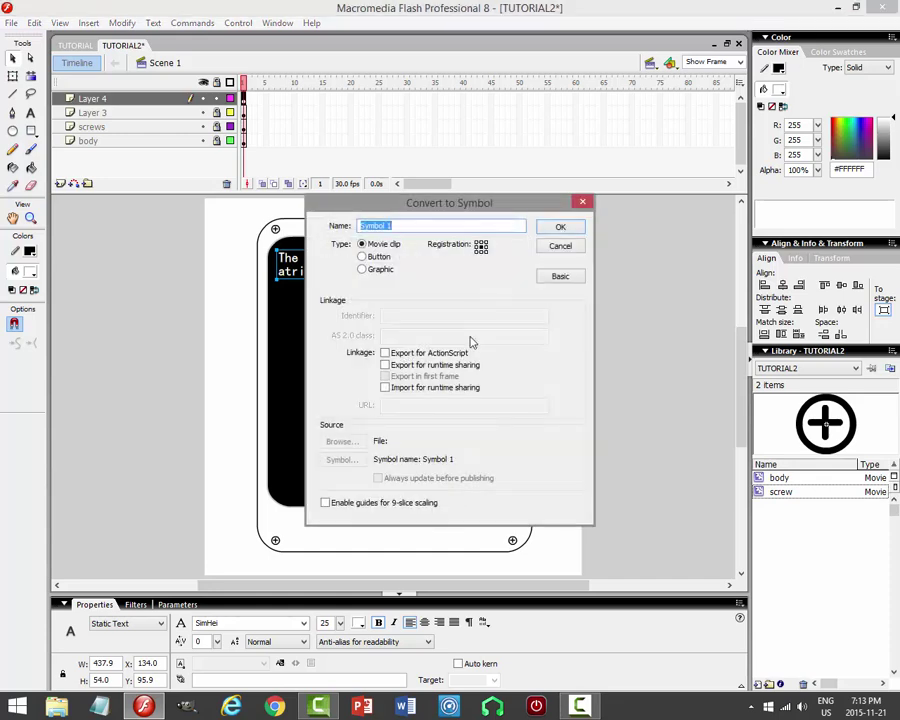
pyautogui.write('q1')
pyautogui.press('Return')
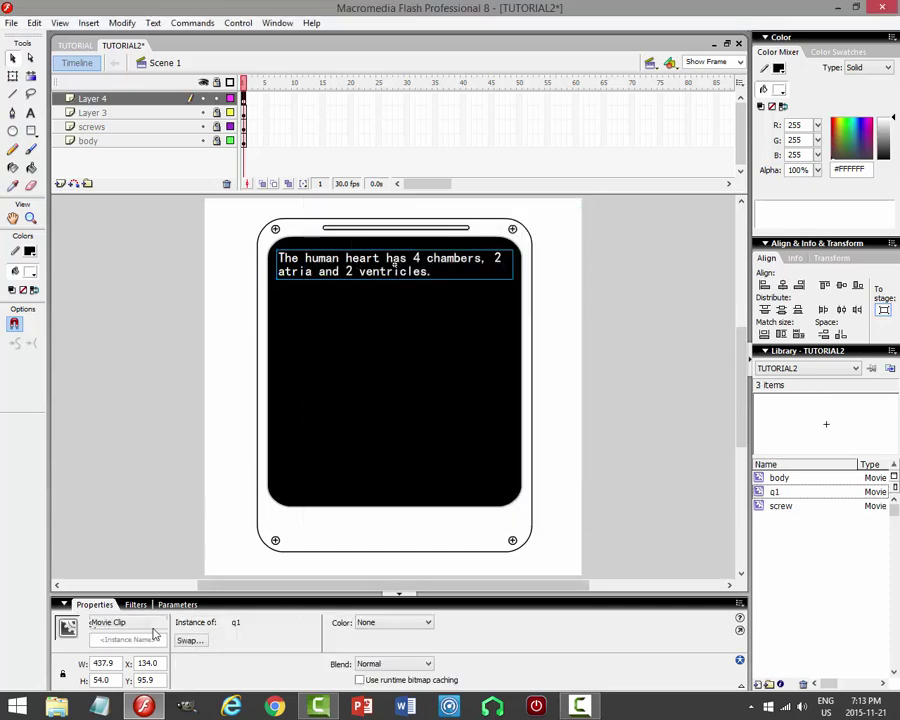
pyautogui.write('q1')
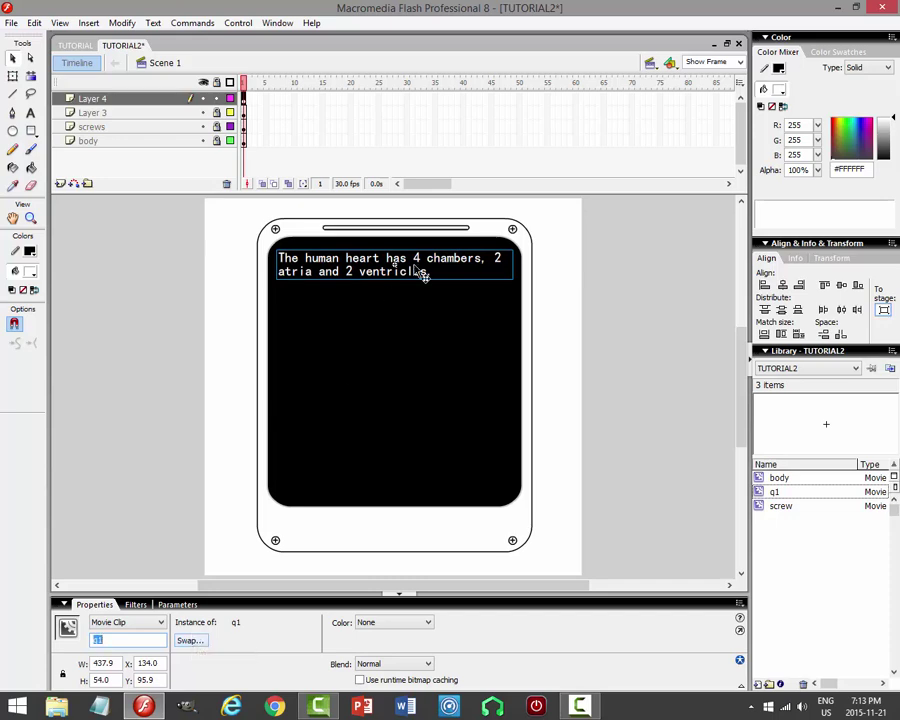
# Rename Layer 4 as questions.
pyautogui.doubleClick(136, 99)
pyautogui.write('questions')
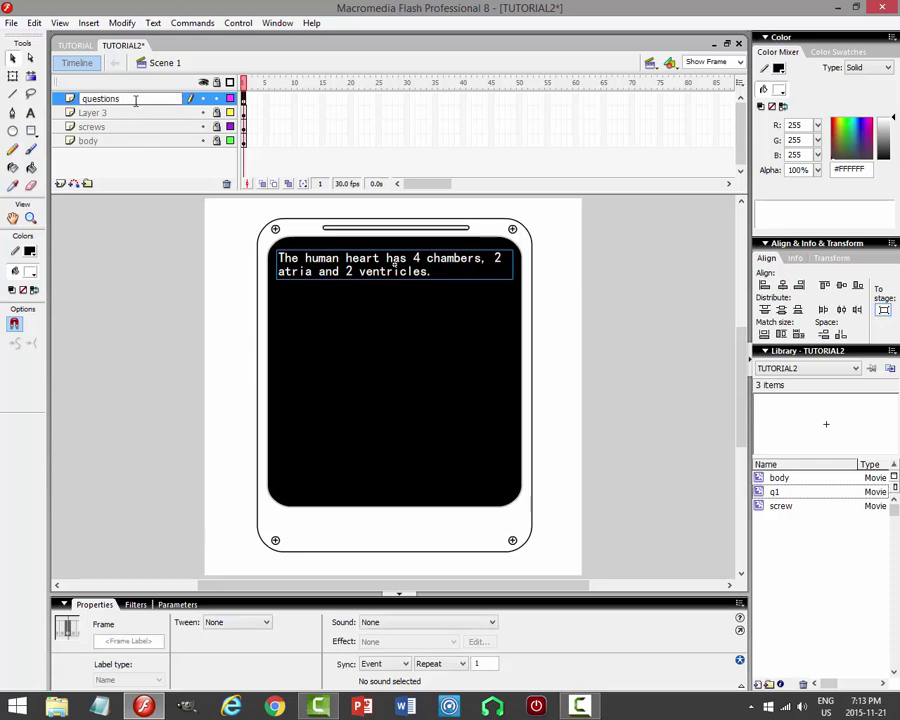
pyautogui.press('Return')
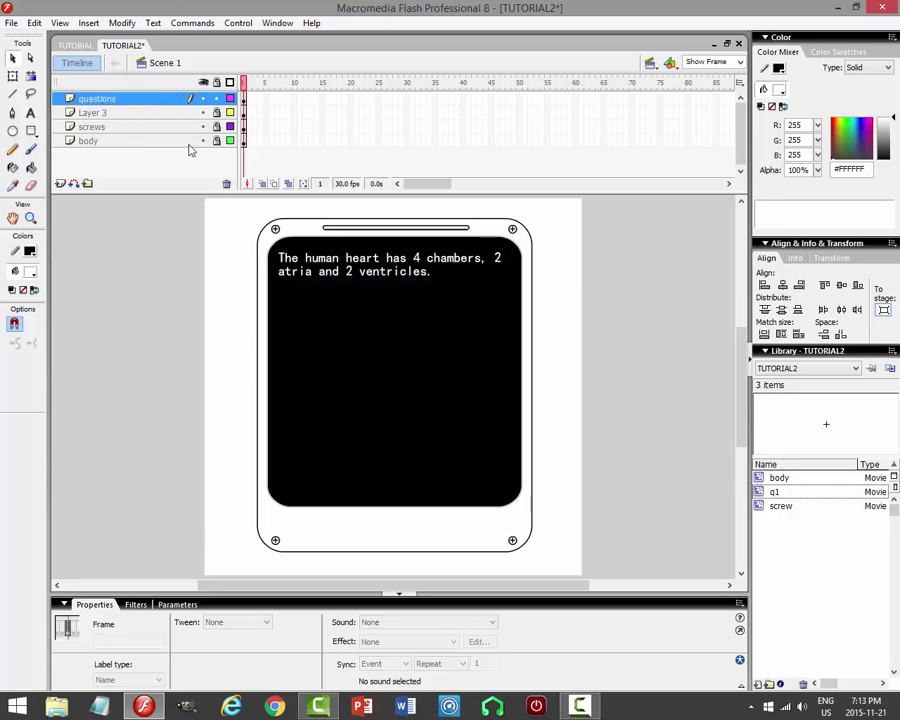
# Copy the q1 movie clip and paste the copy in place on the questions layer.
pyautogui.click(385, 271)
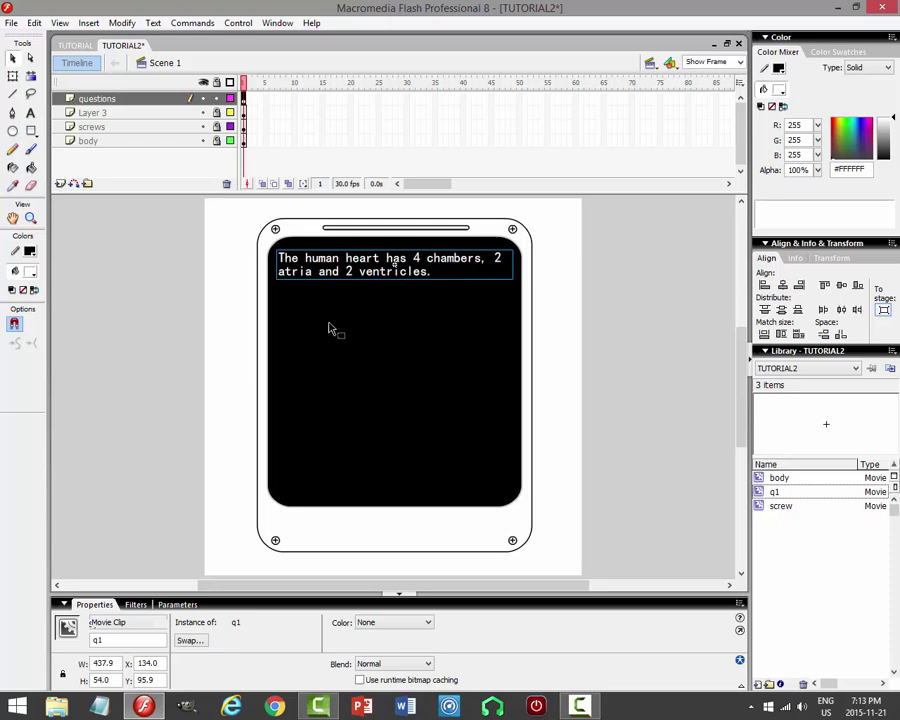
pyautogui.click(34, 22)
pyautogui.click(34, 89)
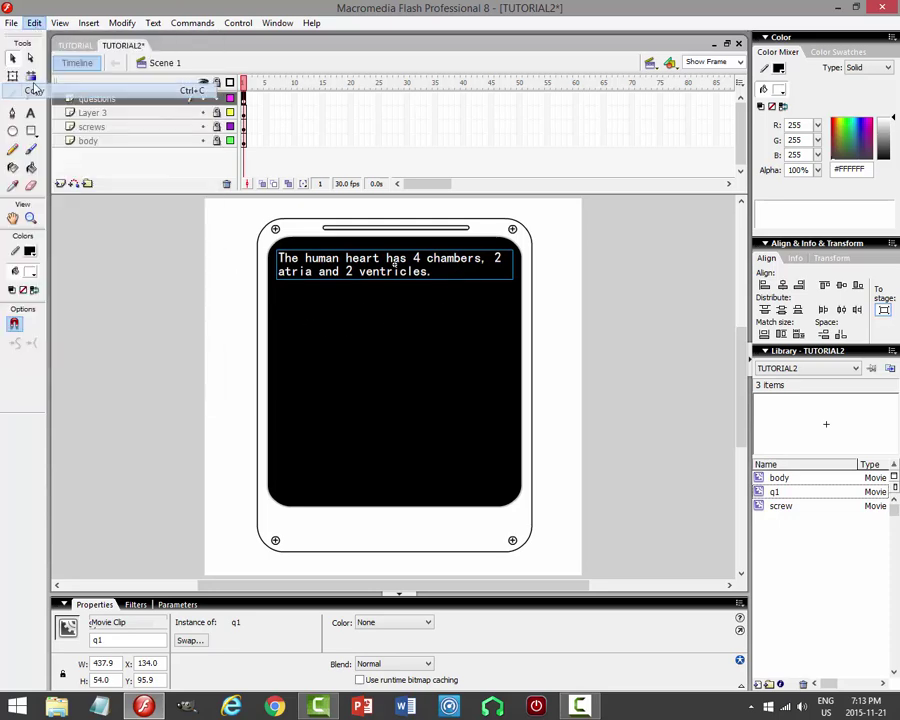
pyautogui.click(34, 22)
pyautogui.click(46, 121)
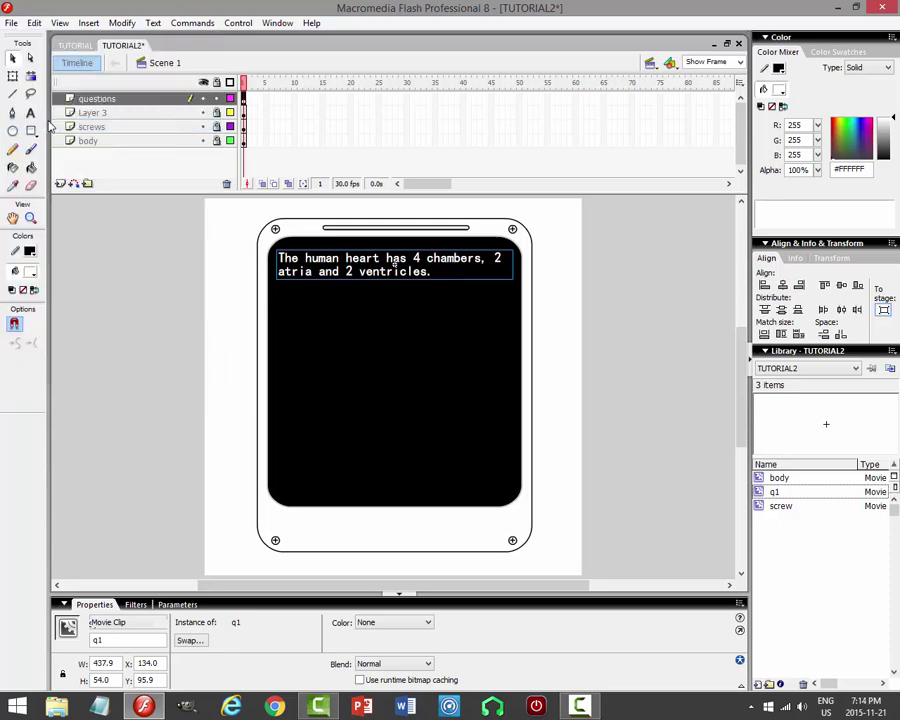
# Move the pasted q1 copy down to Y 173.9, and paste a third copy in place, moving it down to Y 251.9.
pyautogui.moveTo(393, 263); pyautogui.dragTo(393, 306)
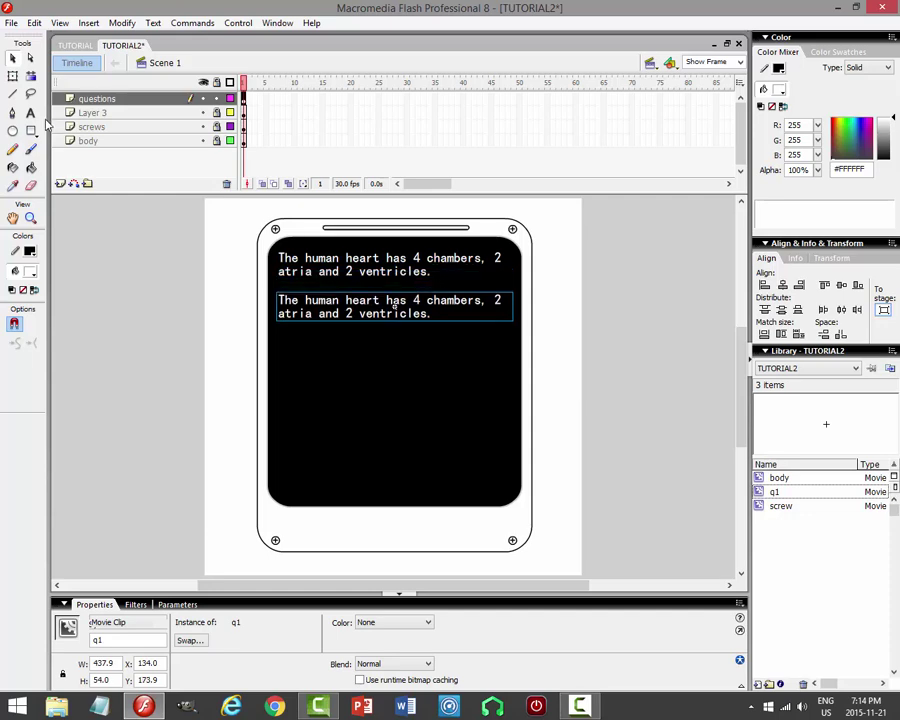
pyautogui.click(34, 22)
pyautogui.click(34, 22)
pyautogui.click(34, 22)
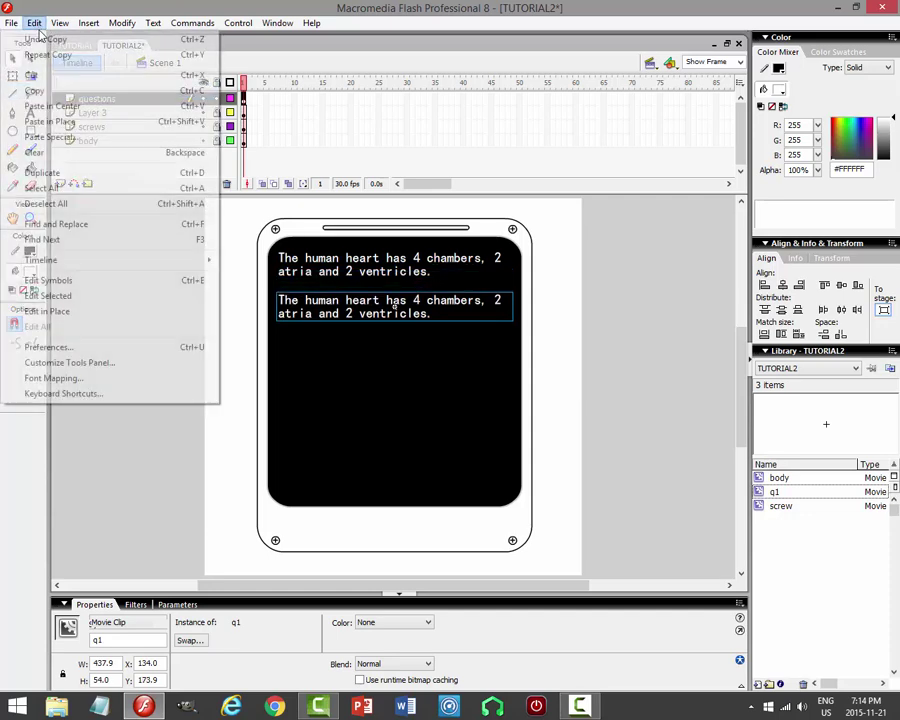
pyautogui.click(46, 121)
pyautogui.hotkey('shift', 'Down')
pyautogui.hotkey('shift', 'Down')
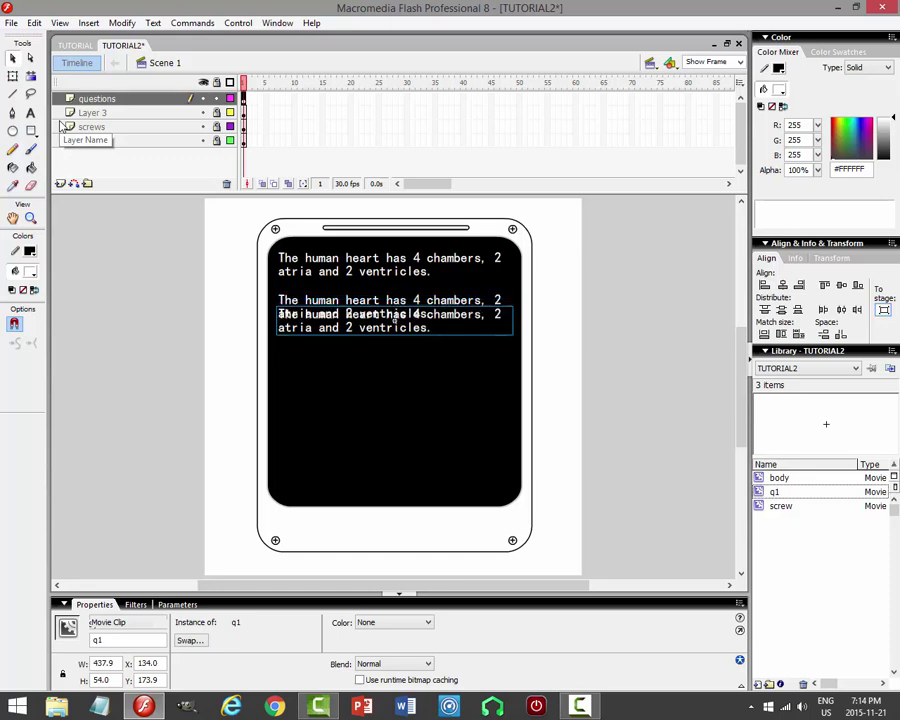
pyautogui.moveTo(394, 319); pyautogui.dragTo(394, 347)
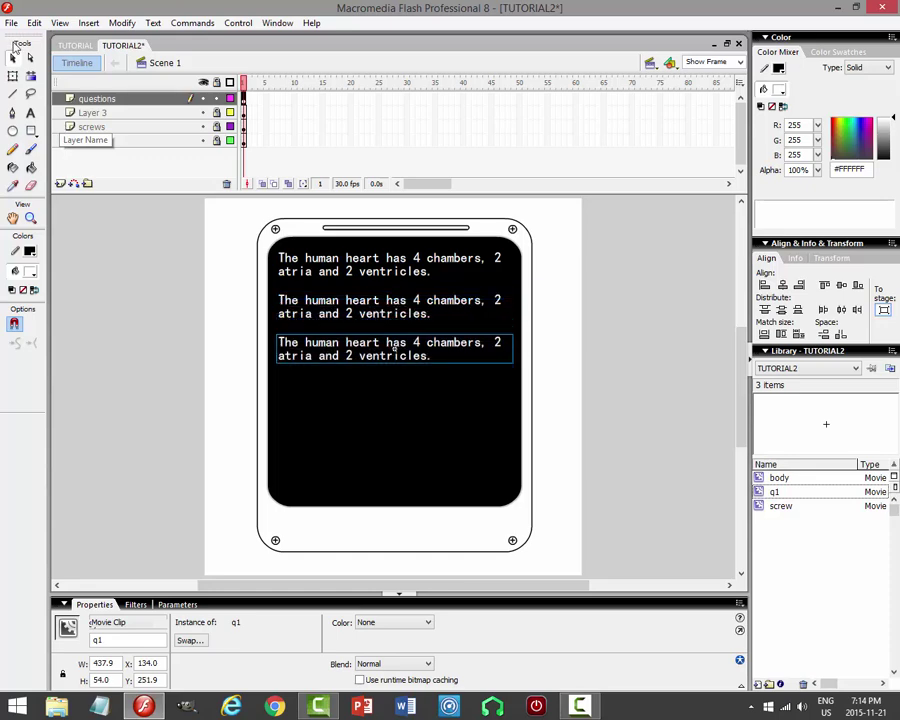
# Copy the third heart text, paste it in place and move this fourth copy down to Y 329.9.
pyautogui.click(34, 22)
pyautogui.click(34, 22)
pyautogui.click(34, 22)
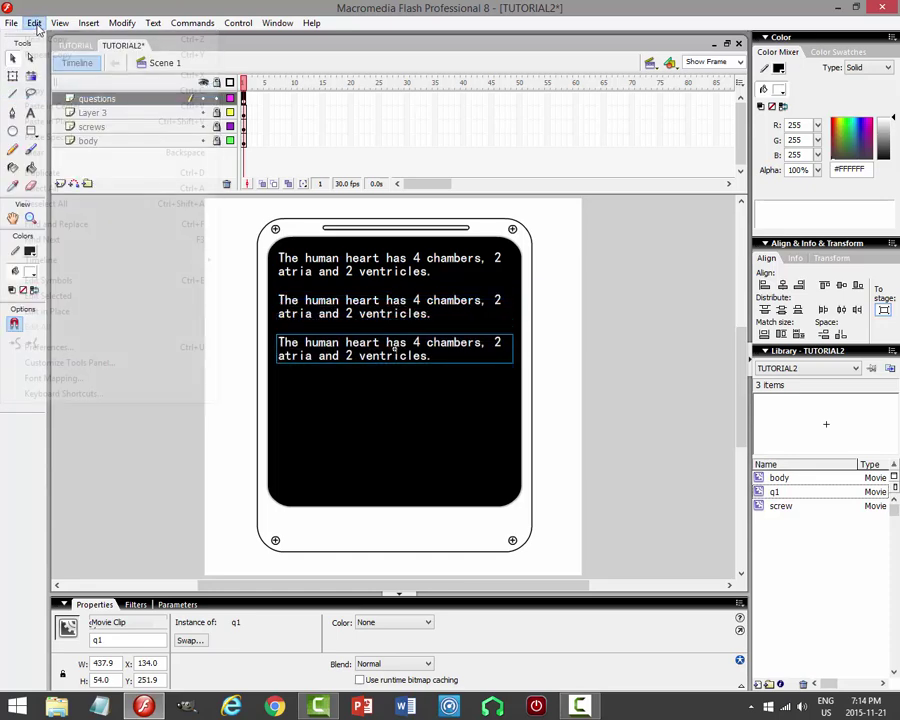
pyautogui.click(60, 121)
pyautogui.hotkey('shift', 'Down')
pyautogui.hotkey('shift', 'Down')
pyautogui.hotkey('shift', 'Down')
pyautogui.hotkey('shift', 'Down')
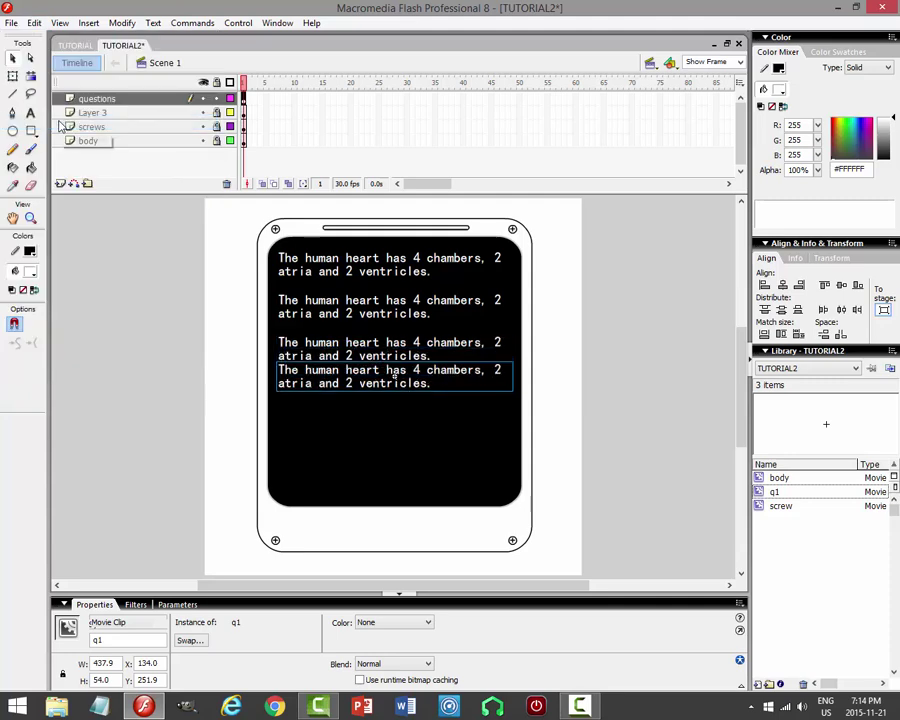
pyautogui.hotkey('shift', 'Down')
pyautogui.hotkey('shift', 'Down')
pyautogui.hotkey('shift', 'Down')
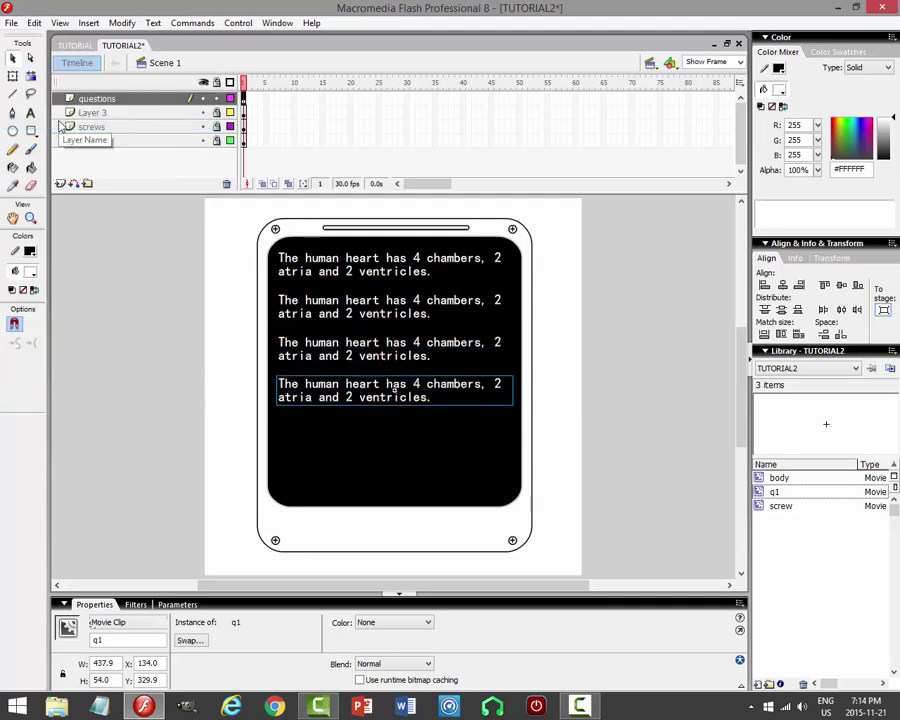
# Paste a fifth copy of the heart text in place, move it down to Y 420.9 and deselect it.
pyautogui.click(34, 22)
pyautogui.click(34, 88)
pyautogui.click(34, 22)
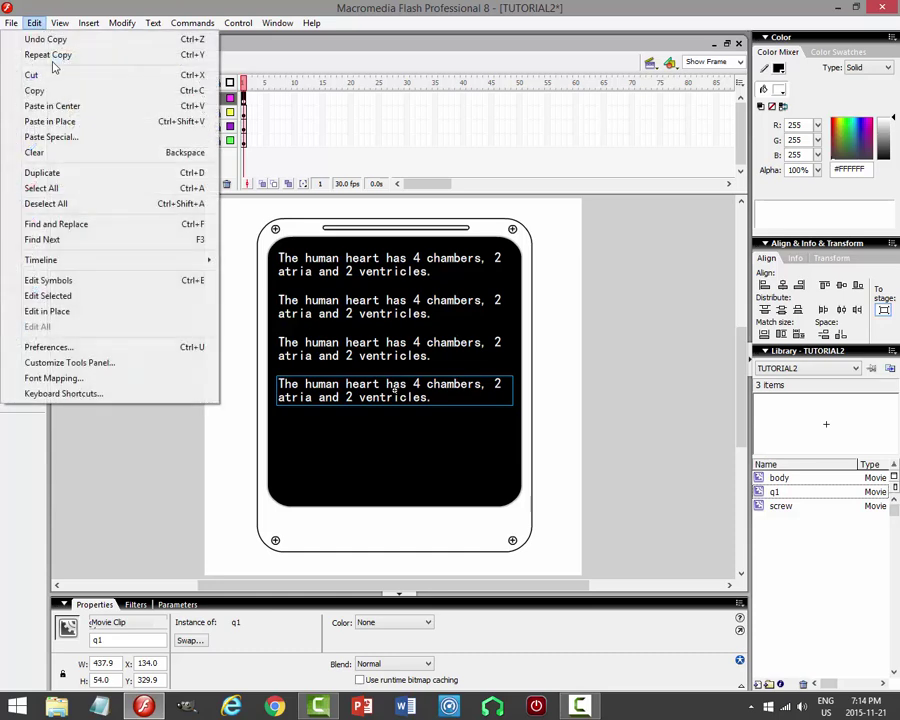
pyautogui.click(40, 117)
pyautogui.hotkey('shift', 'Down')
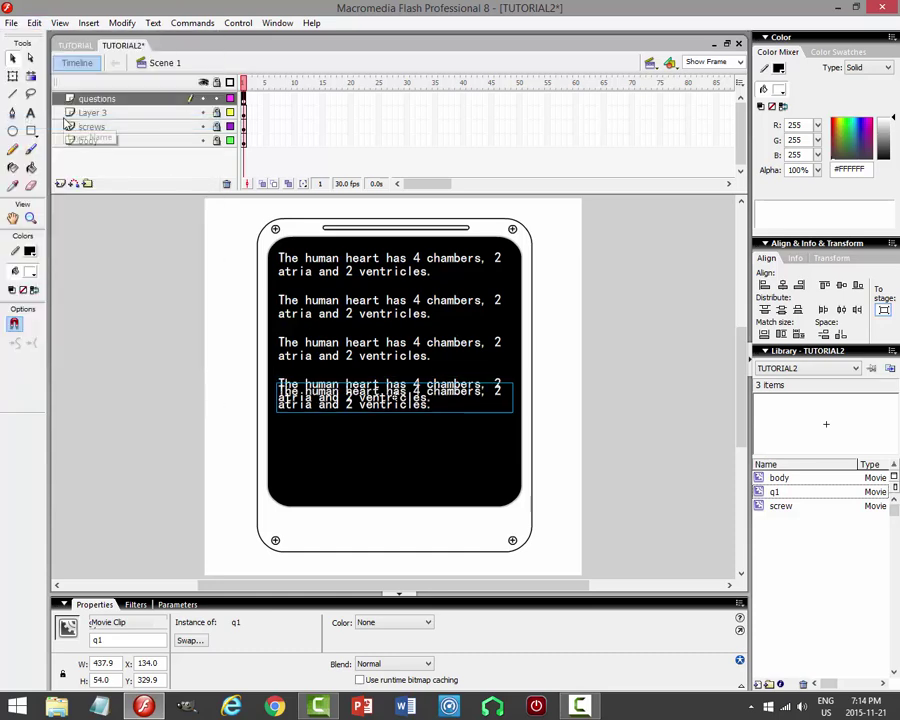
pyautogui.hotkey('shift', 'Down')
pyautogui.hotkey('shift', 'Down')
pyautogui.hotkey('shift', 'Down')
pyautogui.hotkey('shift', 'Down')
pyautogui.hotkey('shift', 'Down')
pyautogui.hotkey('shift', 'Down')
pyautogui.hotkey('shift', 'Down')
pyautogui.hotkey('shift', 'Down')
pyautogui.hotkey('shift', 'Down')
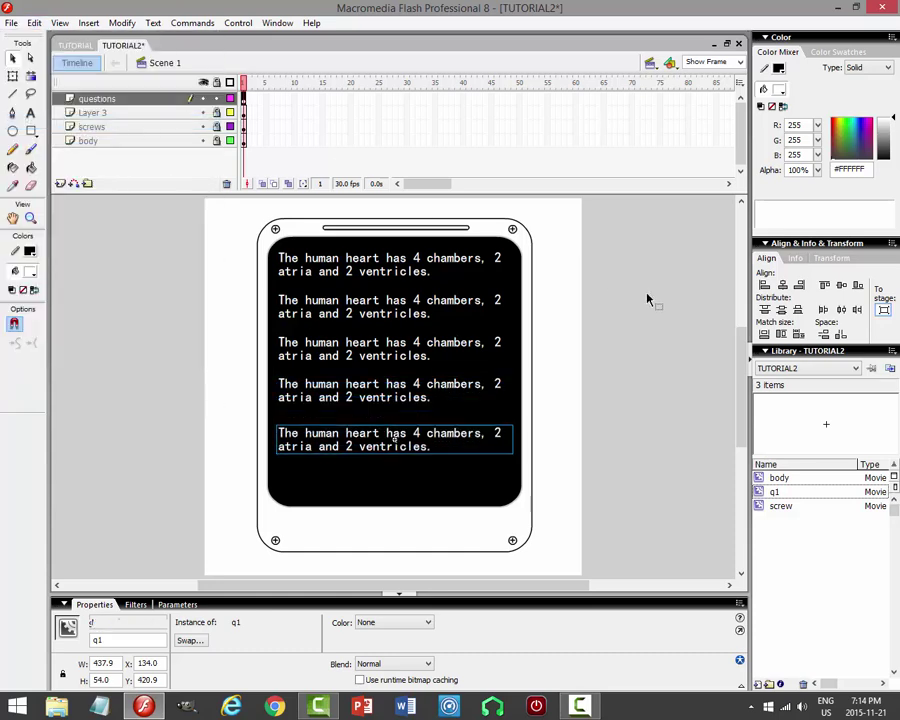
pyautogui.click(295, 465)
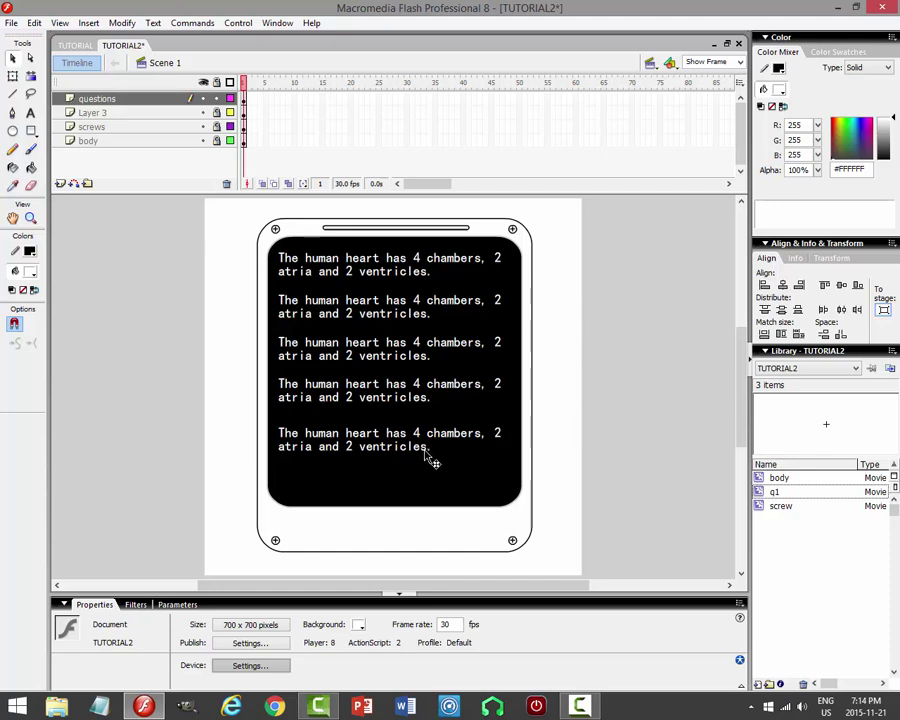
# Duplicate the second heart text's symbol as q2 and name its instance q2.
pyautogui.click(388, 332)
pyautogui.rightClick(375, 312)
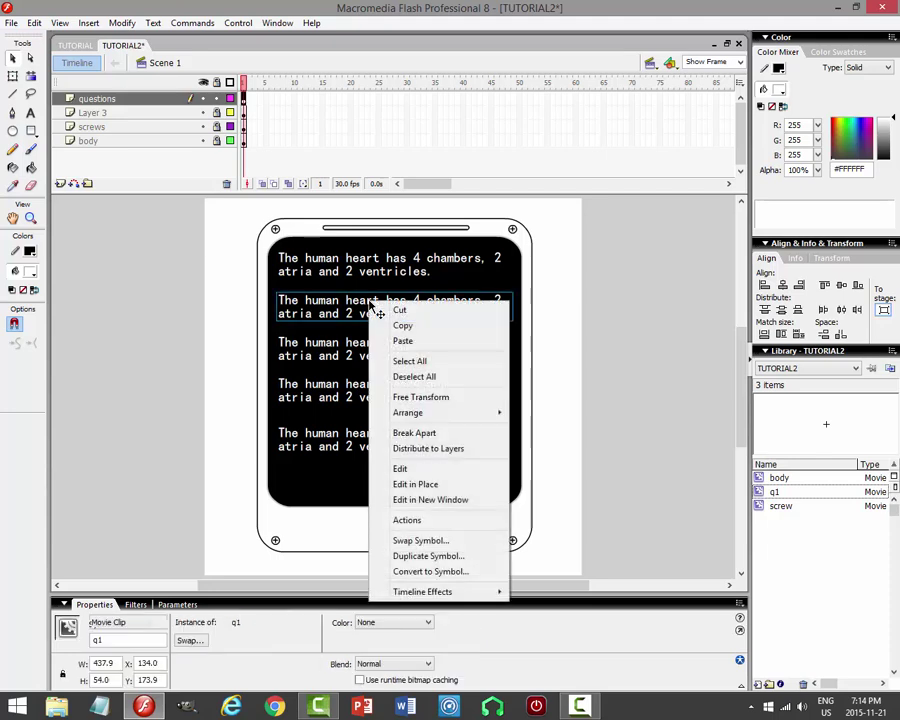
pyautogui.click(453, 558)
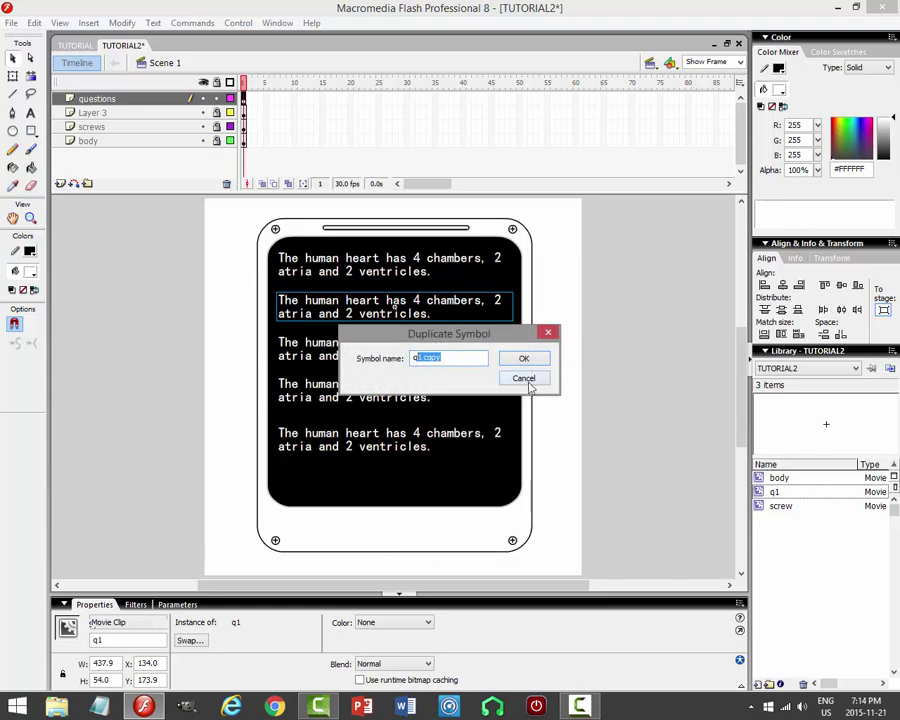
pyautogui.write('q2')
pyautogui.press('Return')
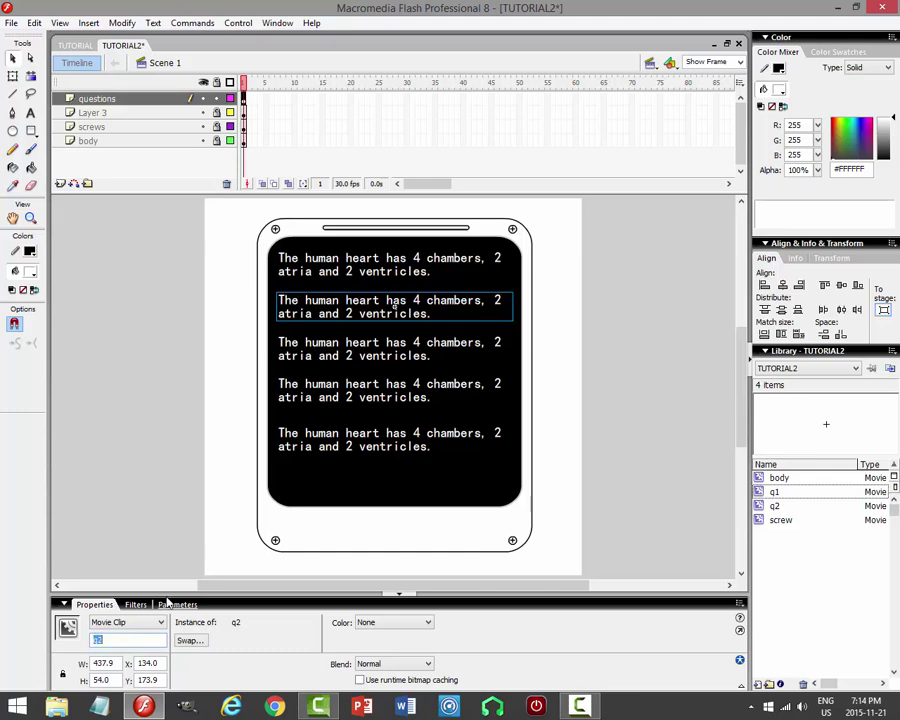
# Duplicate the third heart text's symbol as q3 and name its instance q3.
pyautogui.click(352, 362)
pyautogui.rightClick(350, 355)
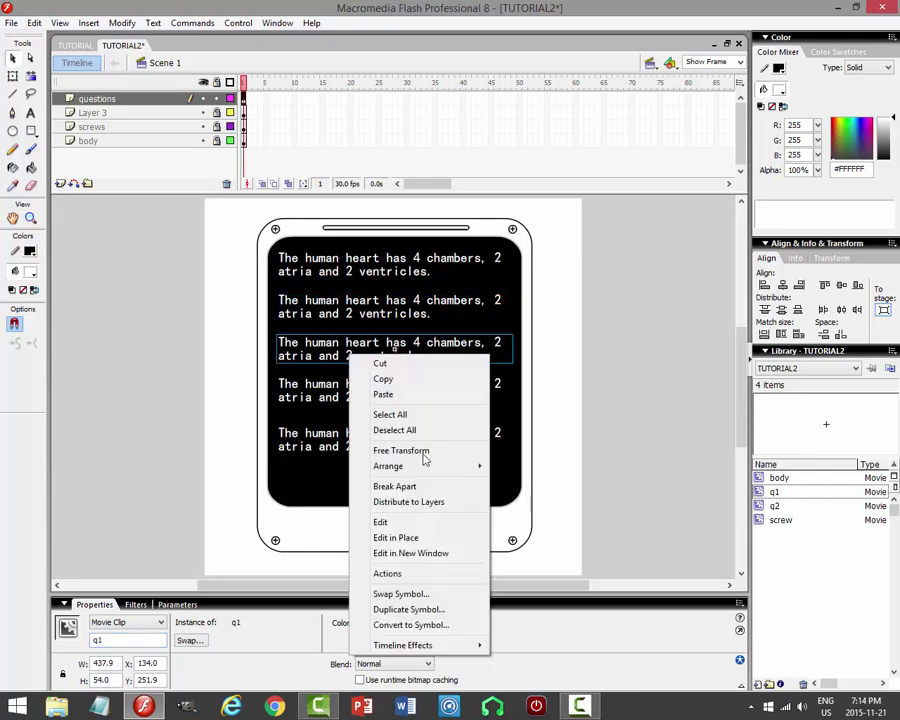
pyautogui.click(408, 609)
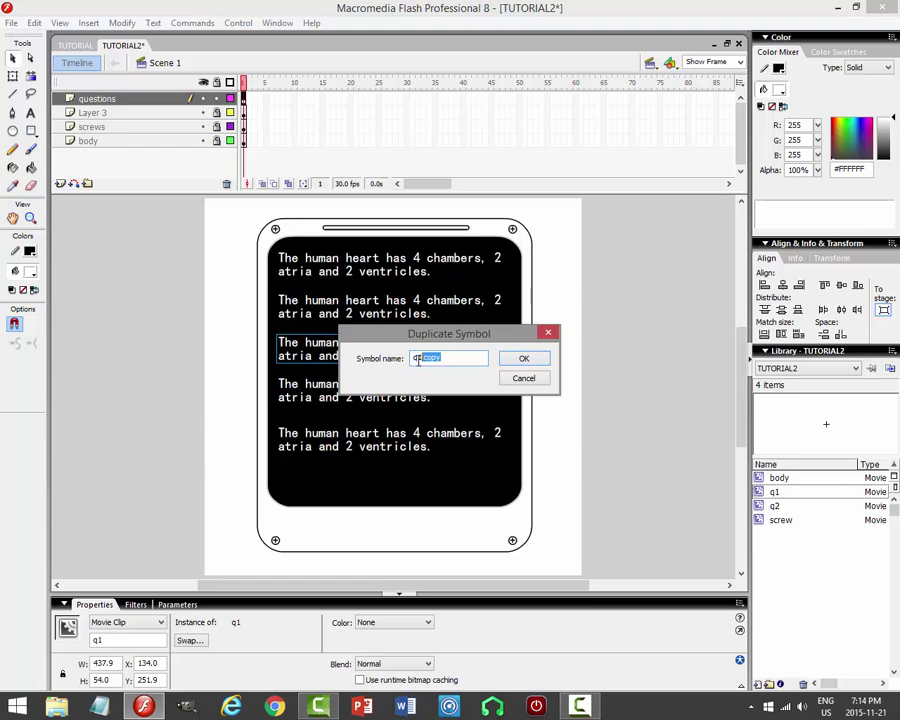
pyautogui.write('q3')
pyautogui.press('Return')
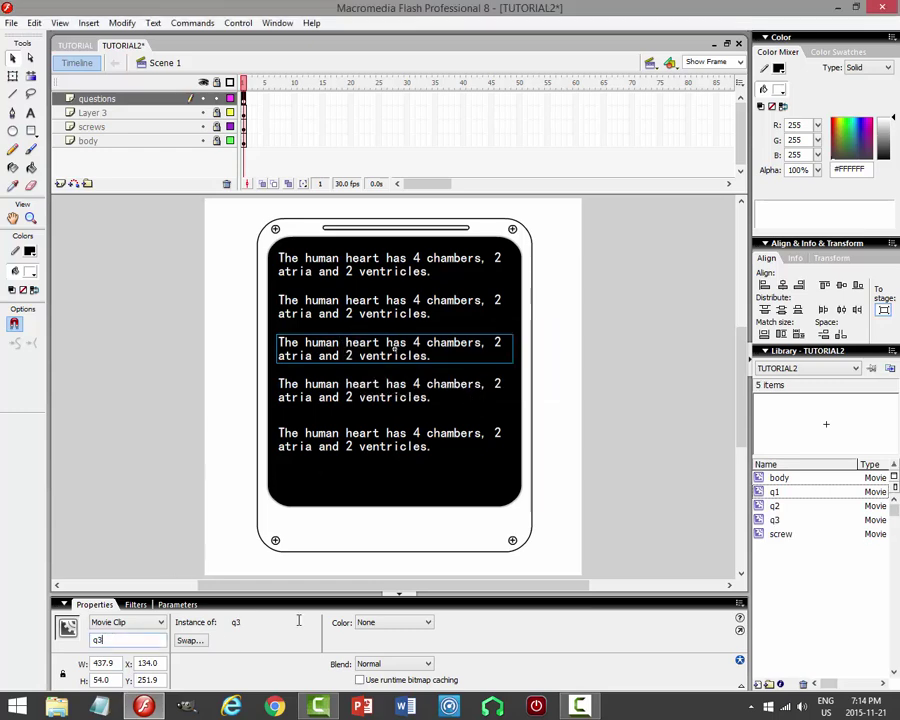
# Duplicate the fourth heart text's symbol as q4 and name its instance q4.
pyautogui.click(392, 404)
pyautogui.rightClick(390, 404)
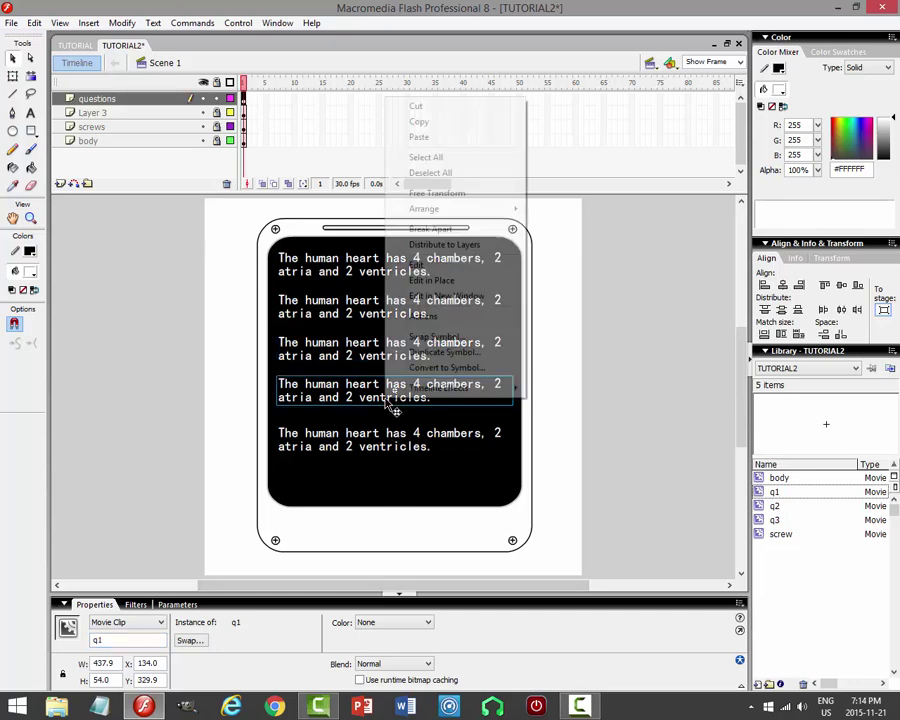
pyautogui.click(440, 351)
pyautogui.moveTo(443, 357); pyautogui.dragTo(425, 357)
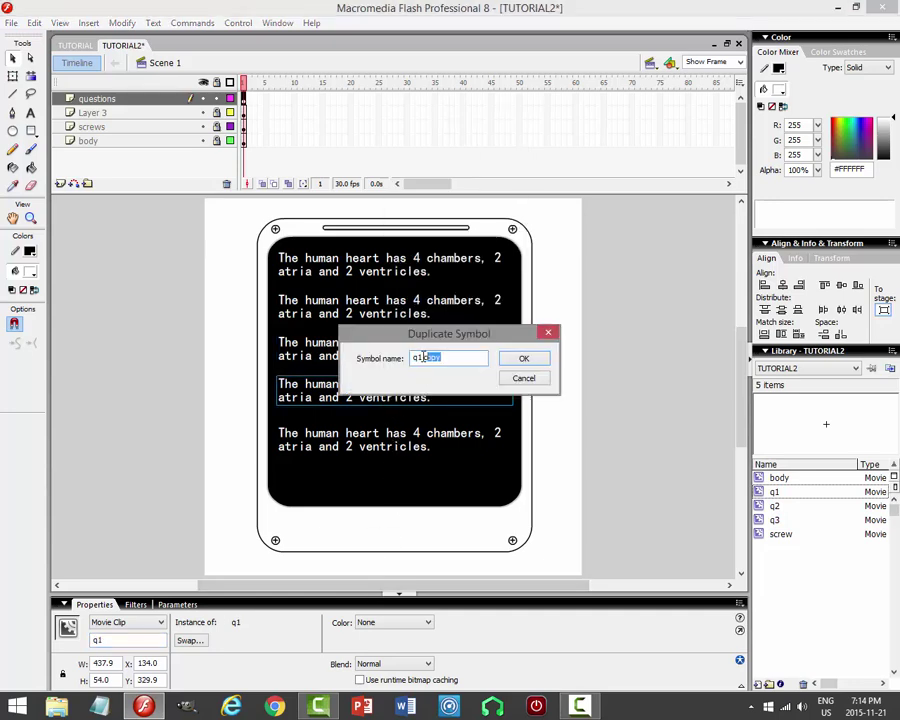
pyautogui.write('4')
pyautogui.press('Return')
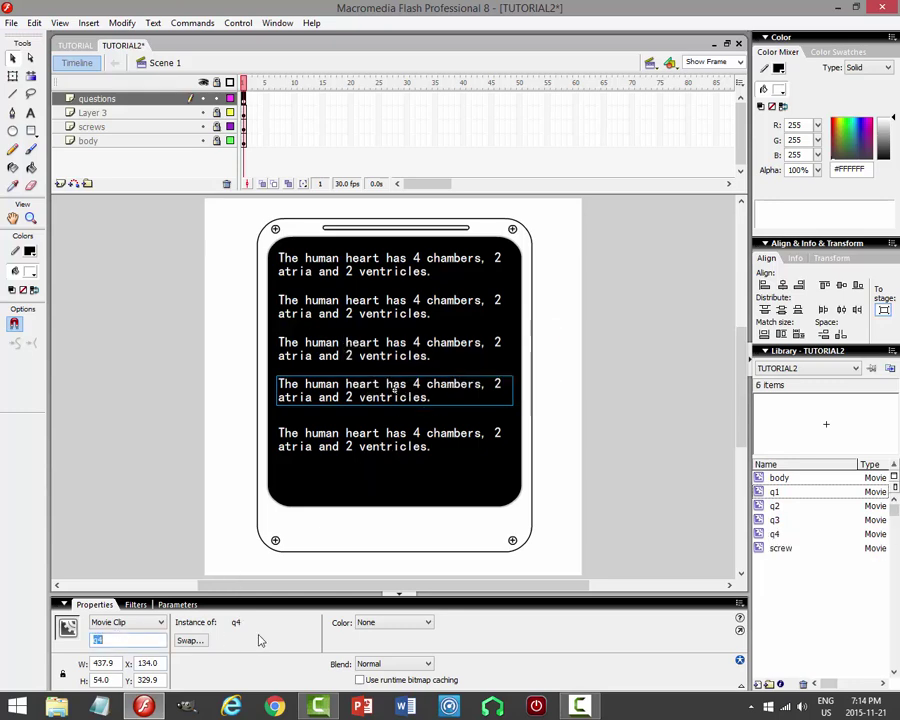
# Duplicate the lowest heart text's symbol as q5 and give its instance the matching name.
pyautogui.click(373, 454)
pyautogui.rightClick(373, 454)
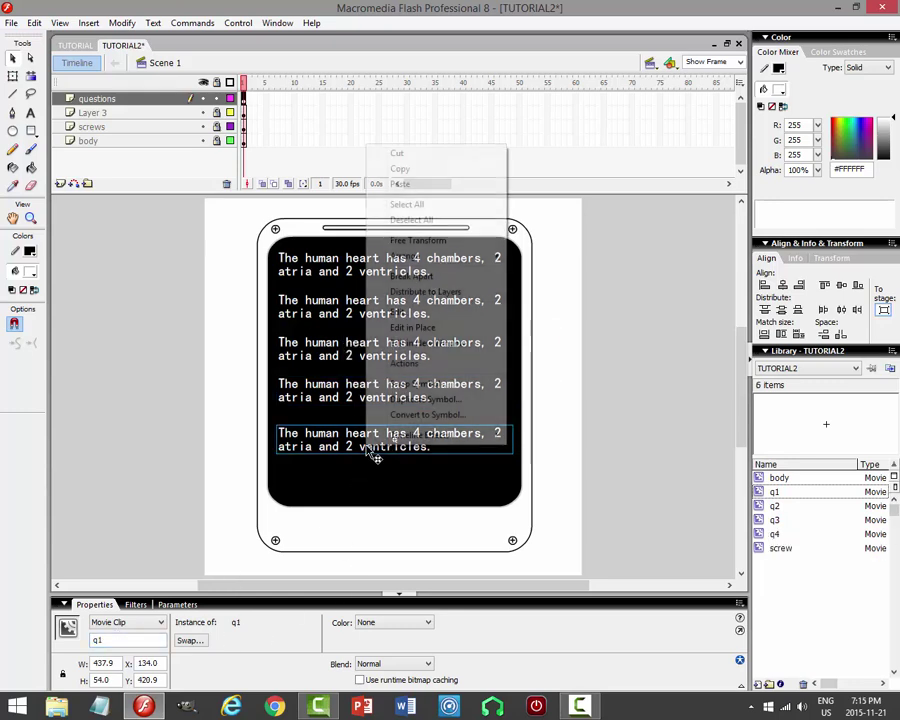
pyautogui.click(410, 400)
pyautogui.moveTo(443, 357); pyautogui.dragTo(424, 359)
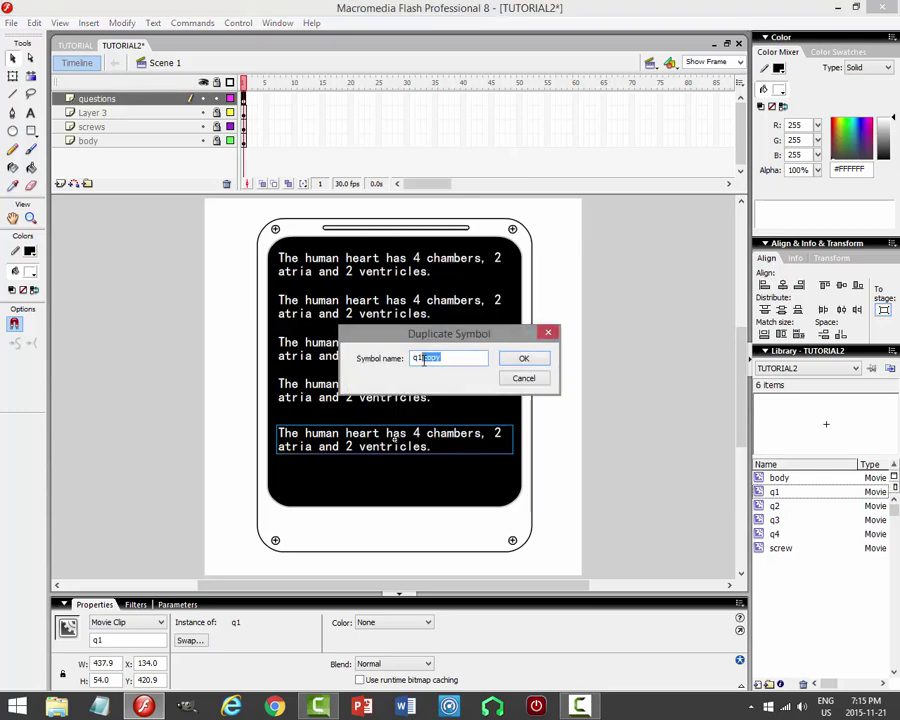
pyautogui.write('5')
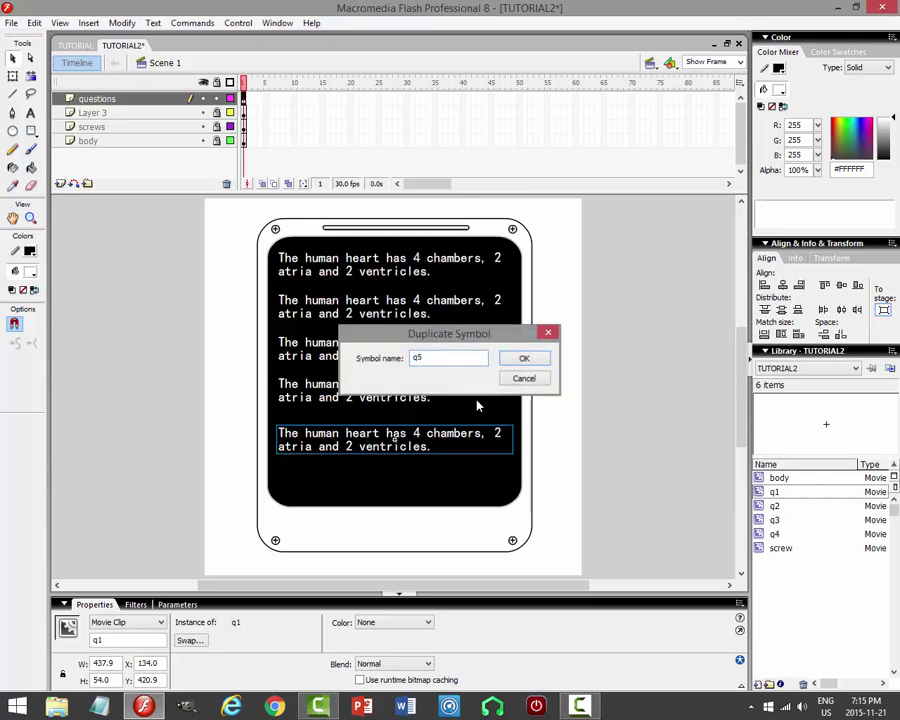
pyautogui.press('Return')
pyautogui.click(131, 639)
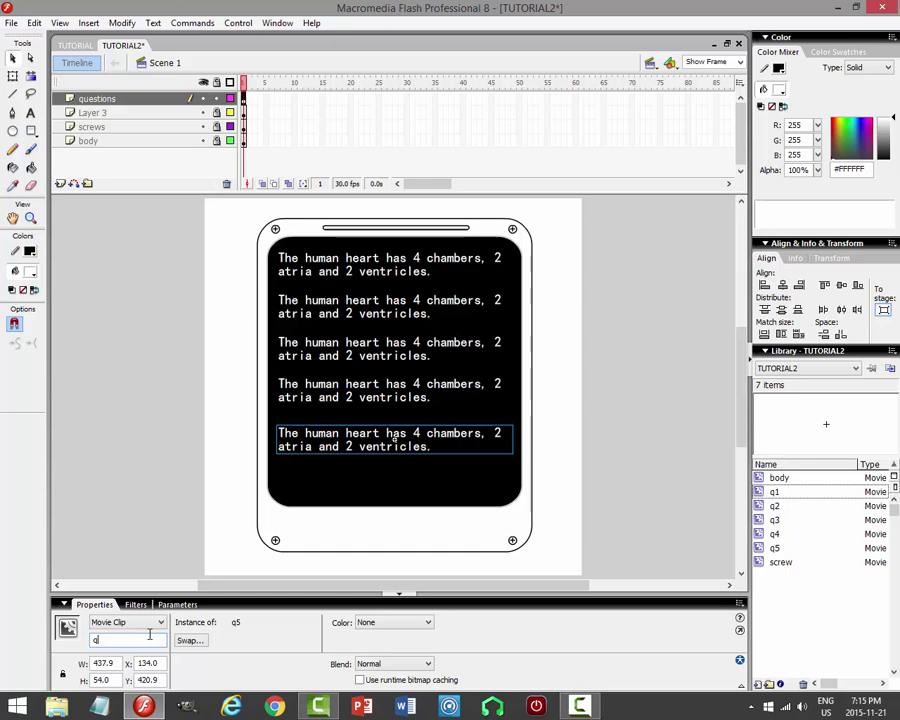
# Replace q2's text with "The superior vena cava carries oxygenated blood away from the heart and to the body." and return to Scene 1.
pyautogui.click(345, 311)
pyautogui.doubleClick(510, 320)
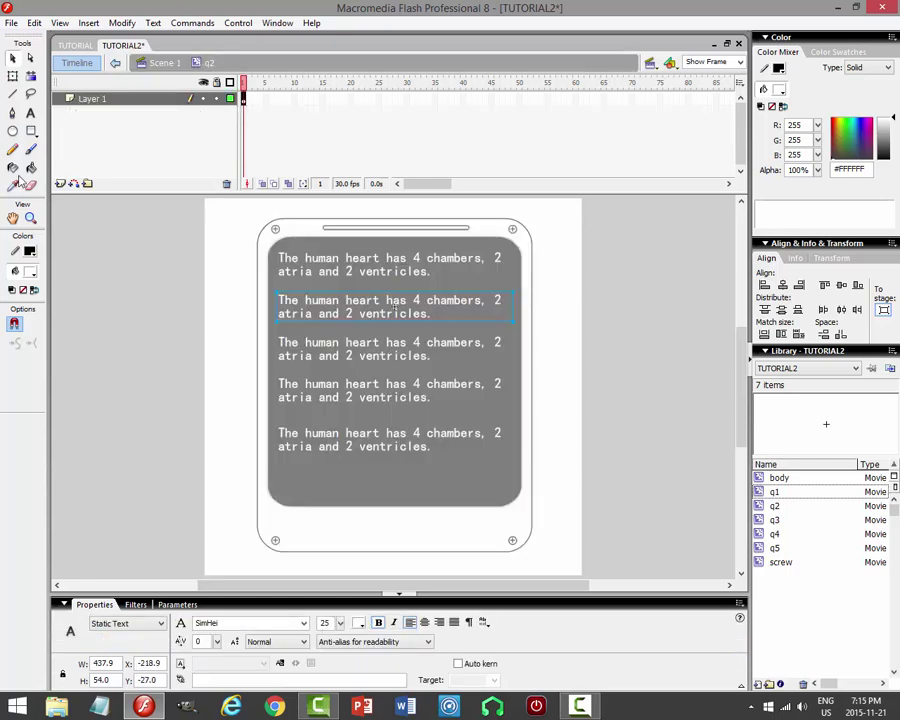
pyautogui.click(30, 113)
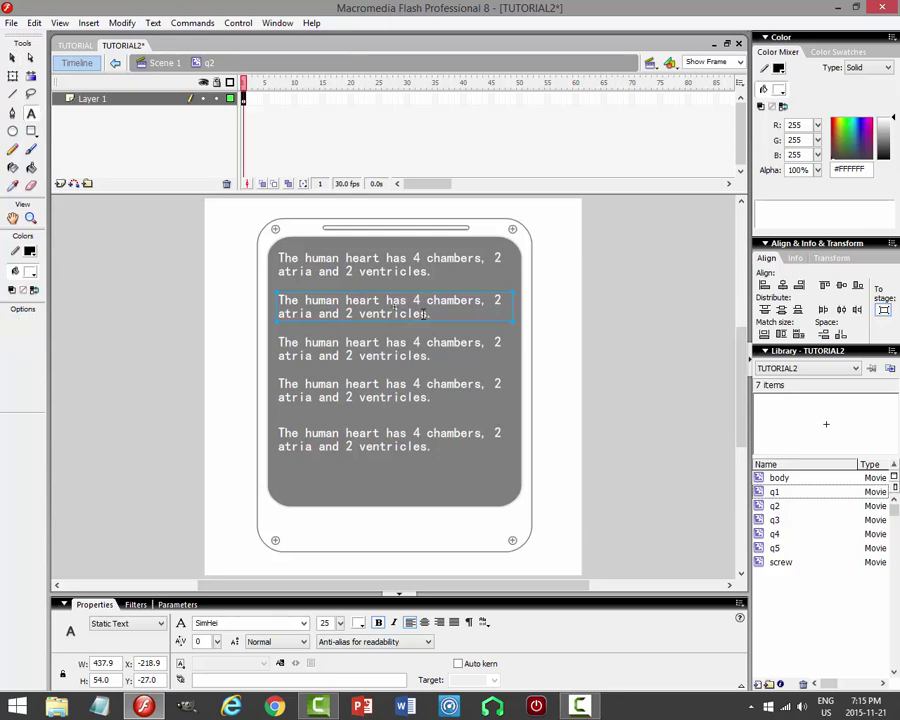
pyautogui.click(280, 305)
pyautogui.hotkey('ctrl', 'a')
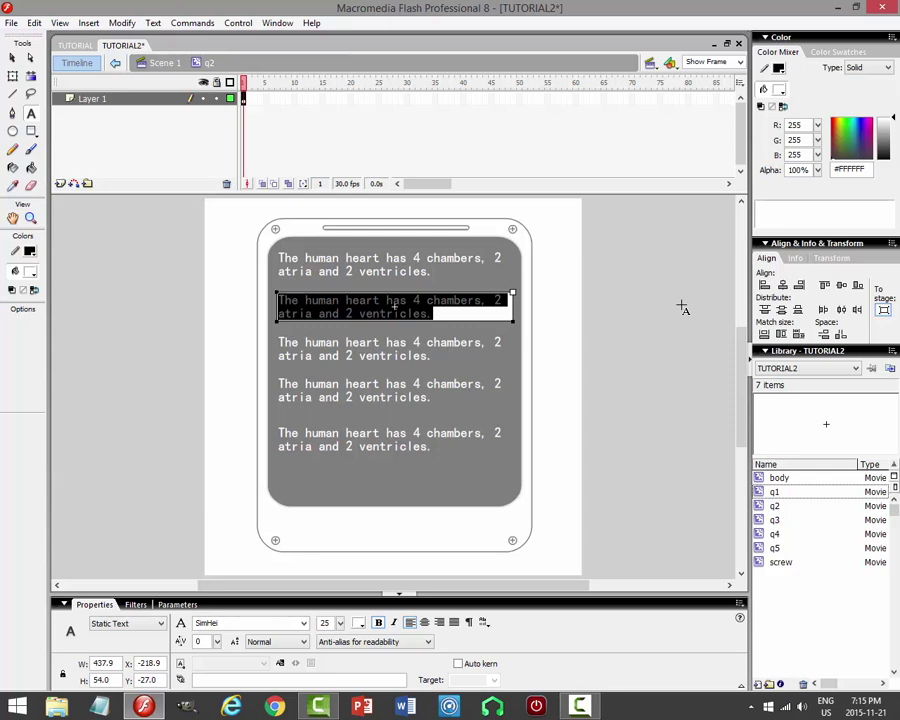
pyautogui.press('BackSpace')
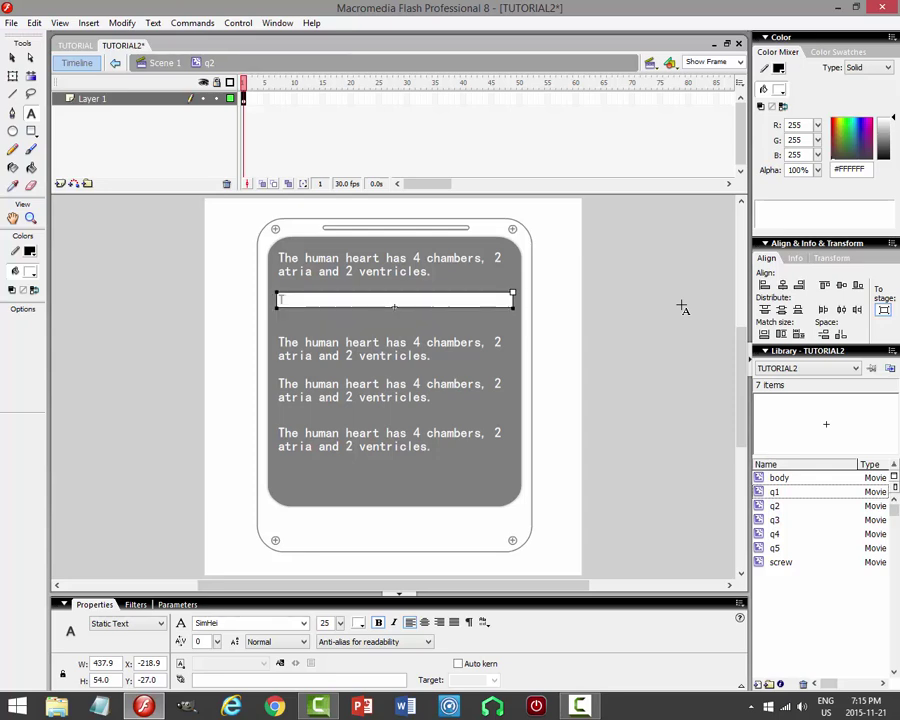
pyautogui.write('The superior vena cava carrie')
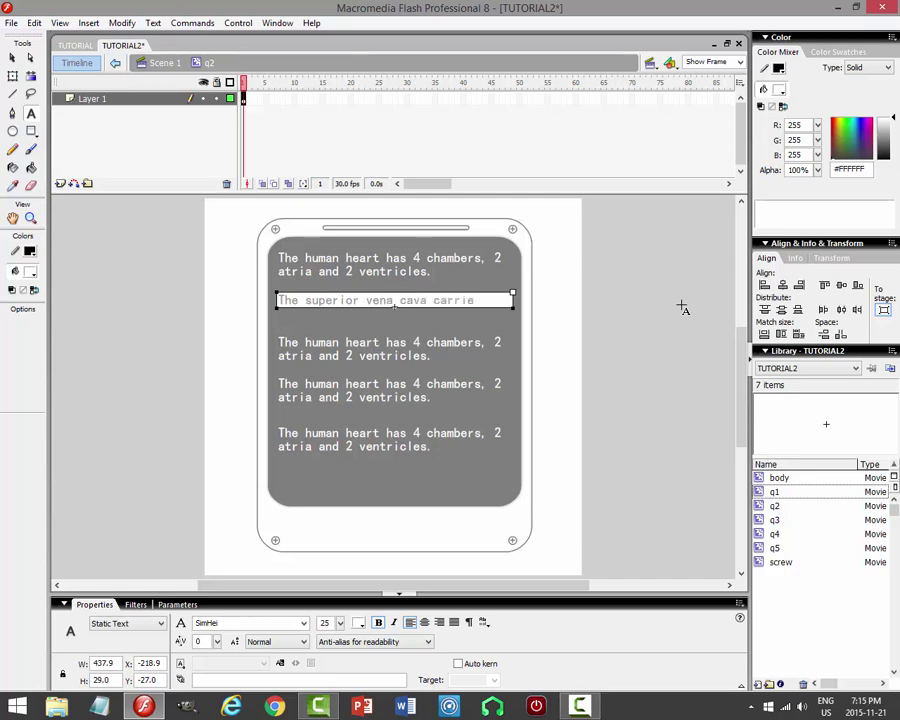
pyautogui.write('s oxygenated blood a')
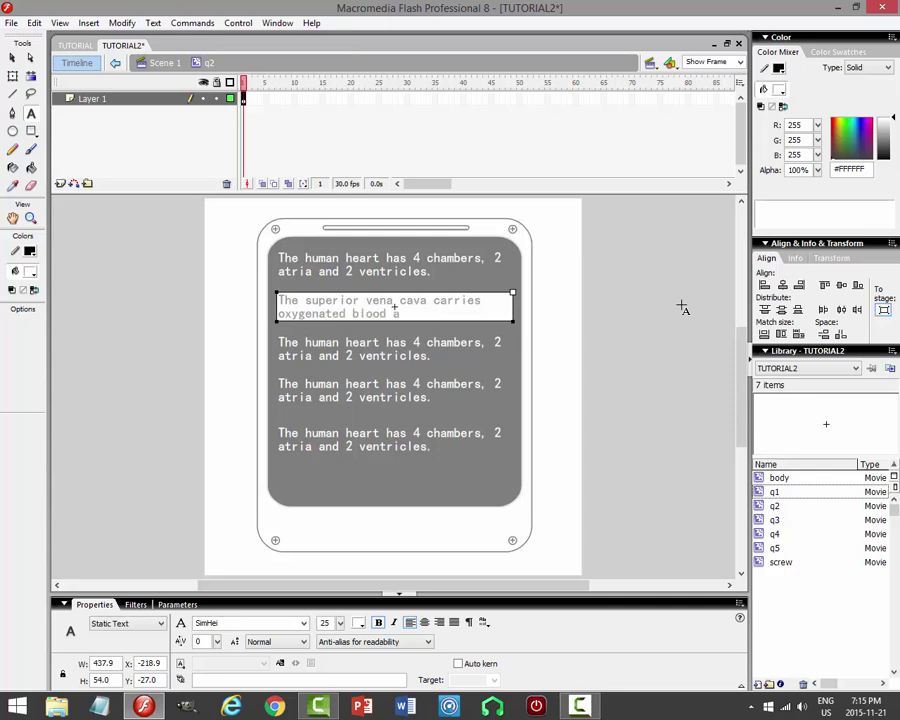
pyautogui.write('eart and')
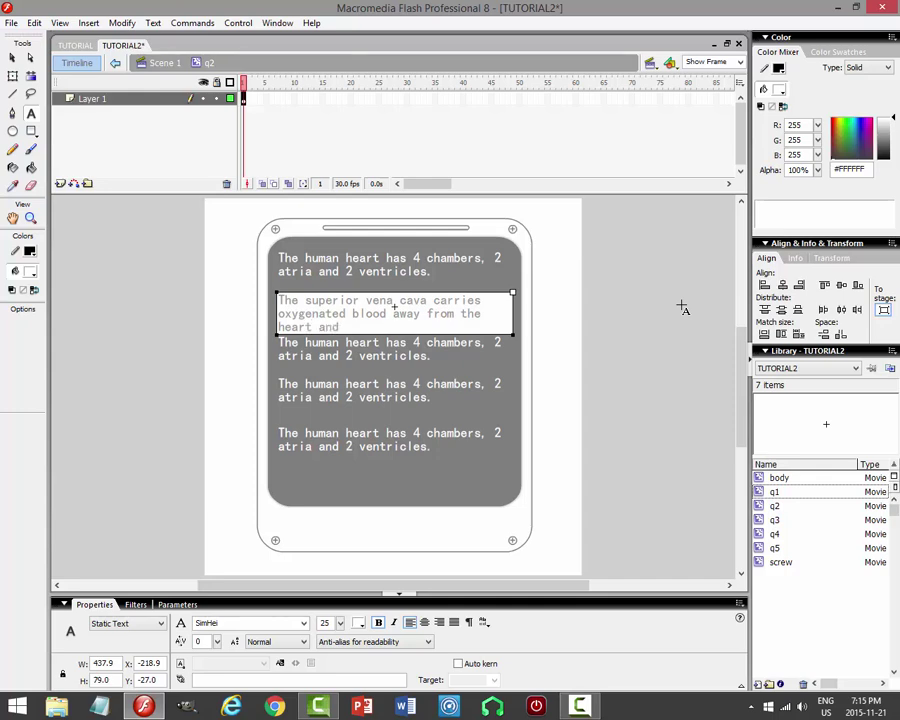
pyautogui.write('body.')
pyautogui.click(12, 58)
pyautogui.click(610, 372)
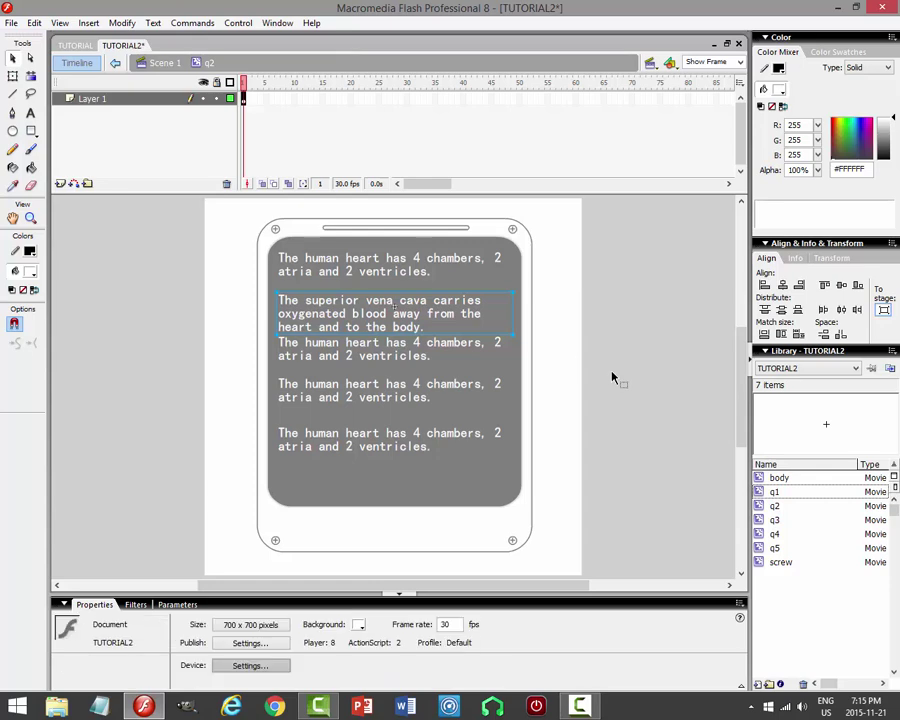
pyautogui.doubleClick(628, 333)
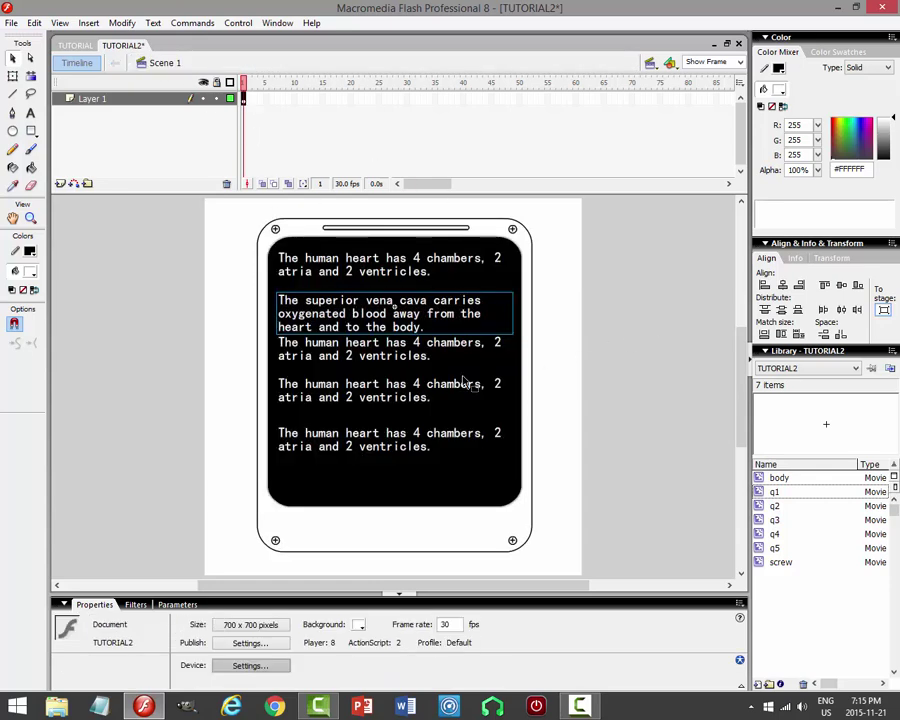
# Select the third, fourth and fifth question clips together and move them down so the group starts at Y 277.9.
pyautogui.click(447, 393)
pyautogui.keyDown('shift'); pyautogui.click(413, 392); pyautogui.keyUp('shift')
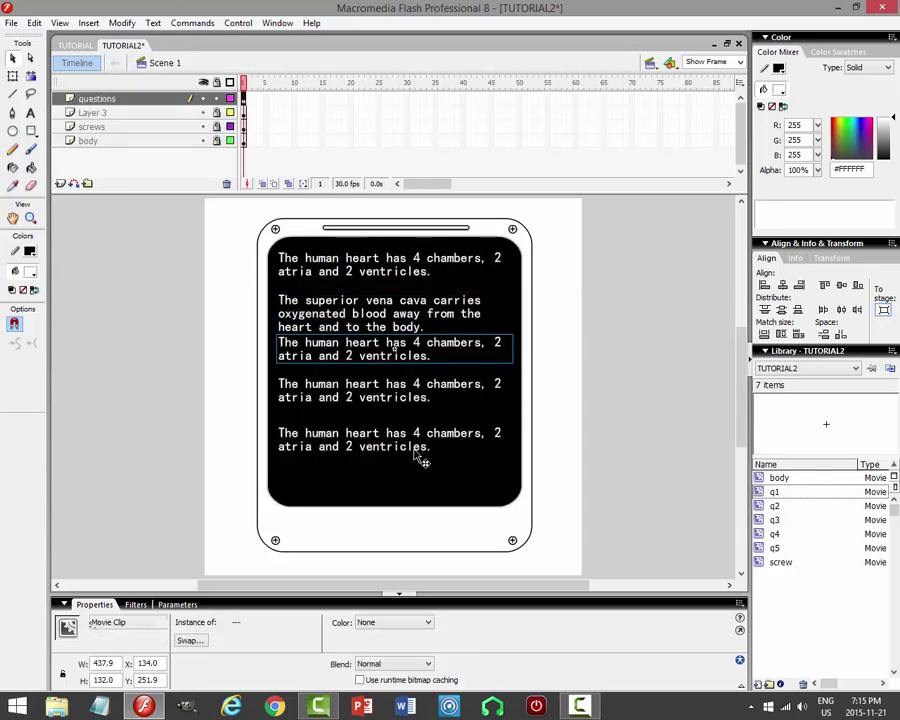
pyautogui.keyDown('shift'); pyautogui.click(416, 448); pyautogui.keyUp('shift')
pyautogui.hotkey('shift', 'Down')
pyautogui.hotkey('shift', 'Down')
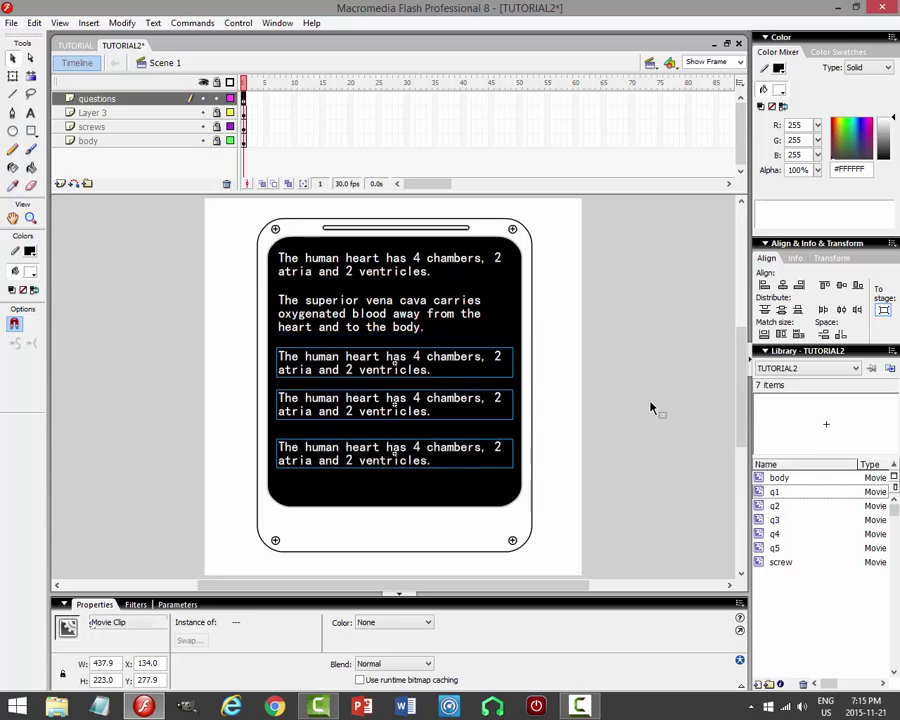
# Replace q3's text with "Unlike humans, amphibians have a 3-chambered heart." and return to Scene 1.
pyautogui.click(704, 447)
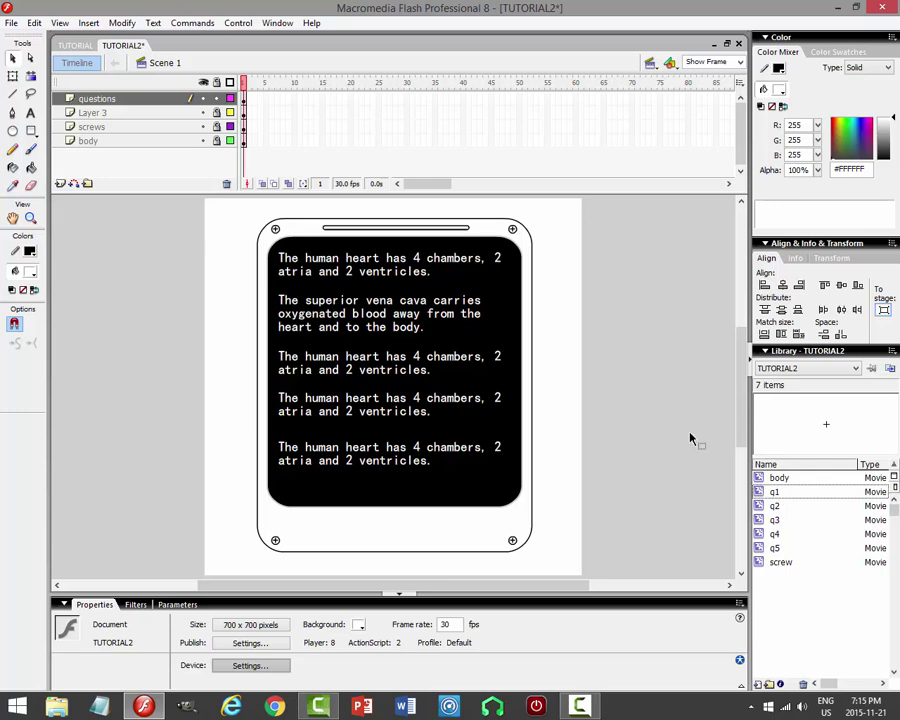
pyautogui.click(353, 367)
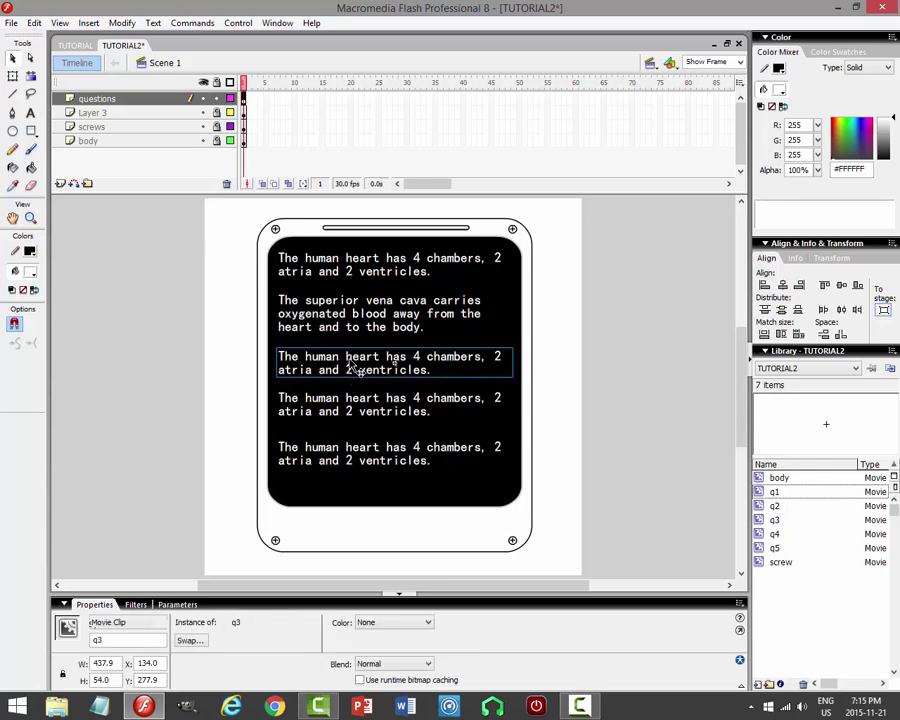
pyautogui.doubleClick(416, 366)
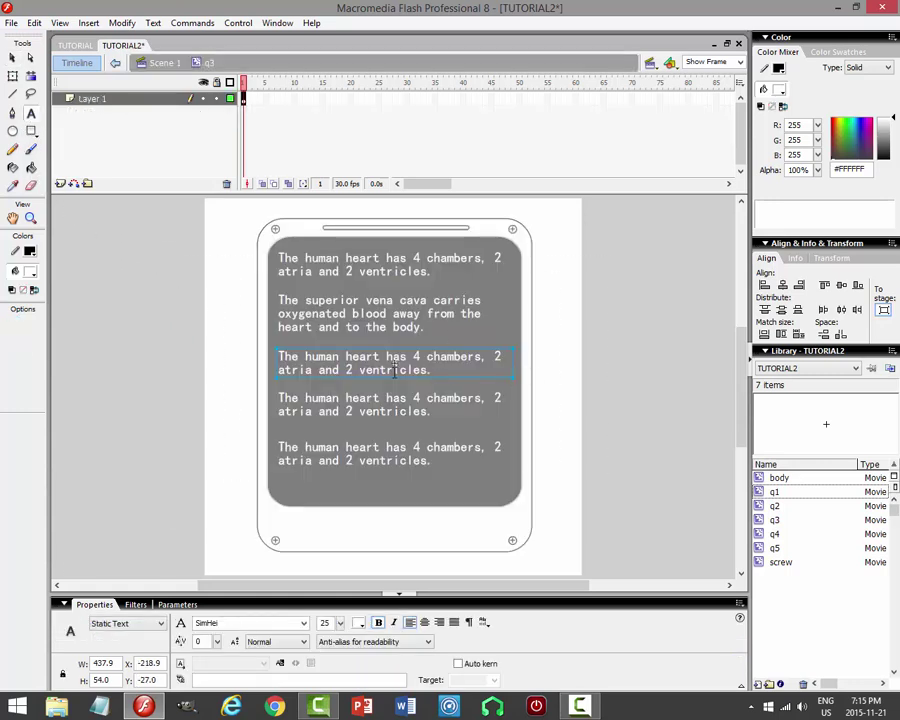
pyautogui.moveTo(266, 356); pyautogui.dragTo(679, 374)
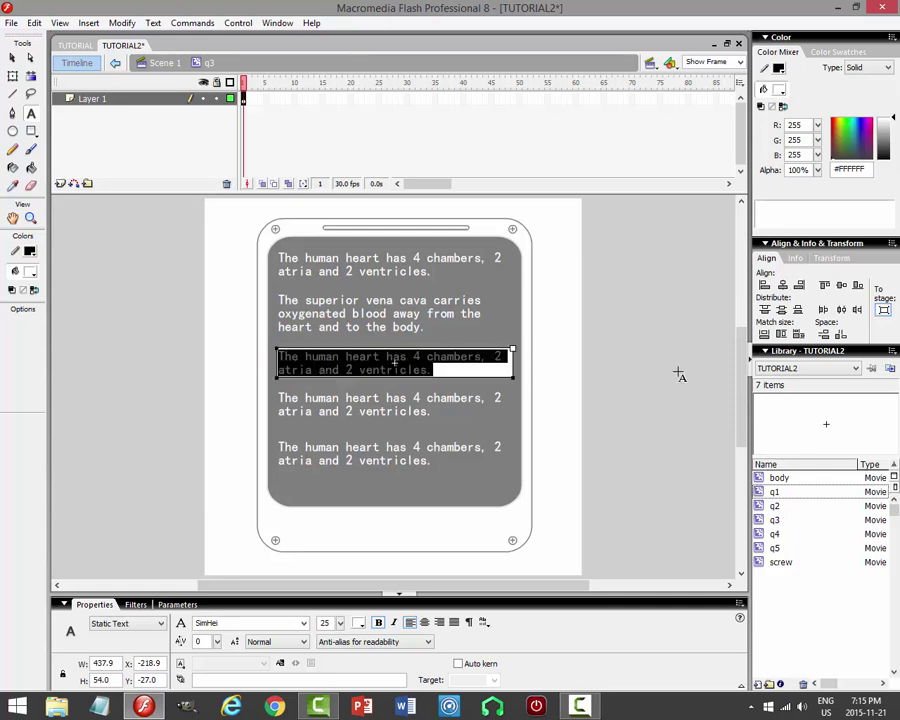
pyautogui.press('BackSpace')
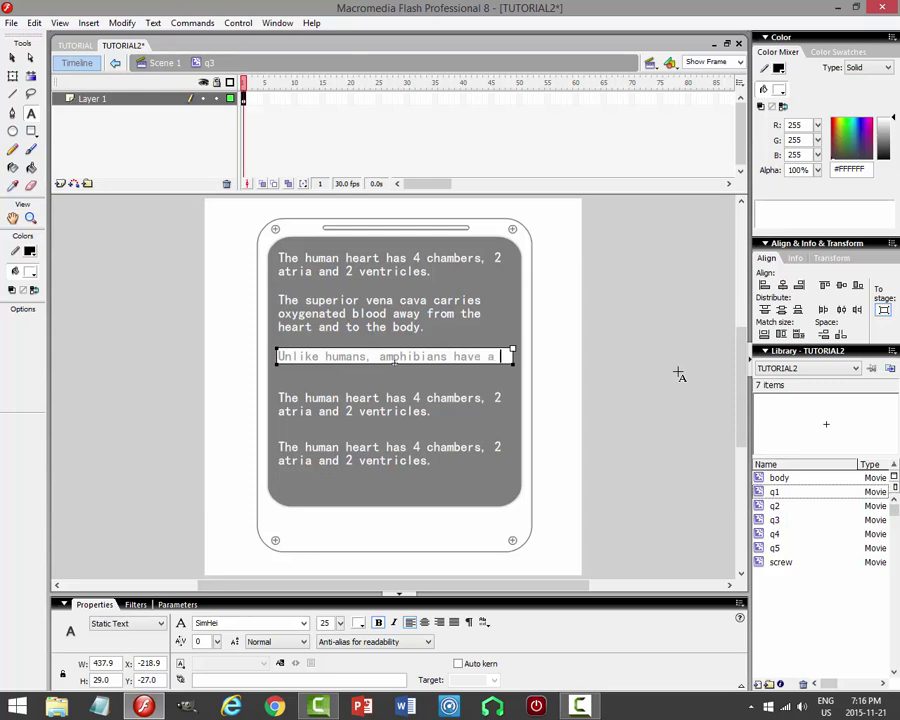
pyautogui.write('-chambered heart')
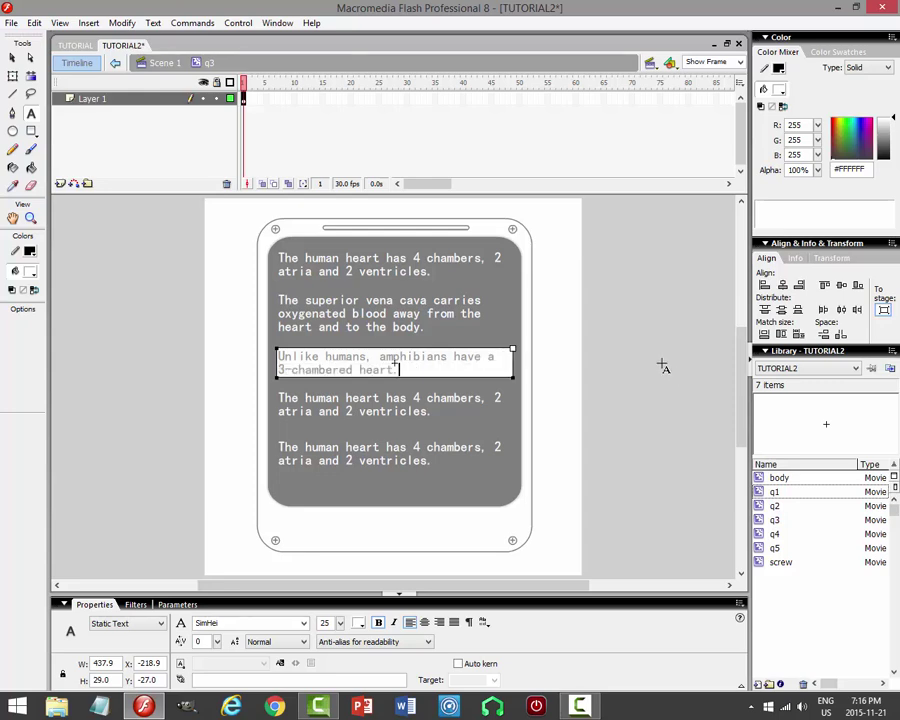
pyautogui.click(12, 57)
pyautogui.click(150, 63)
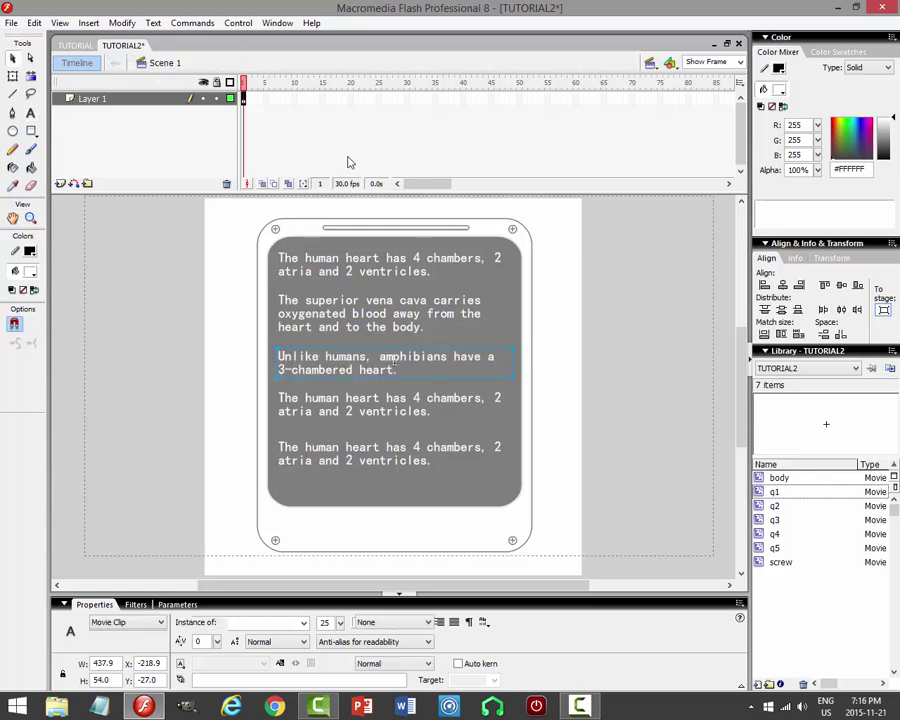
pyautogui.click(631, 336)
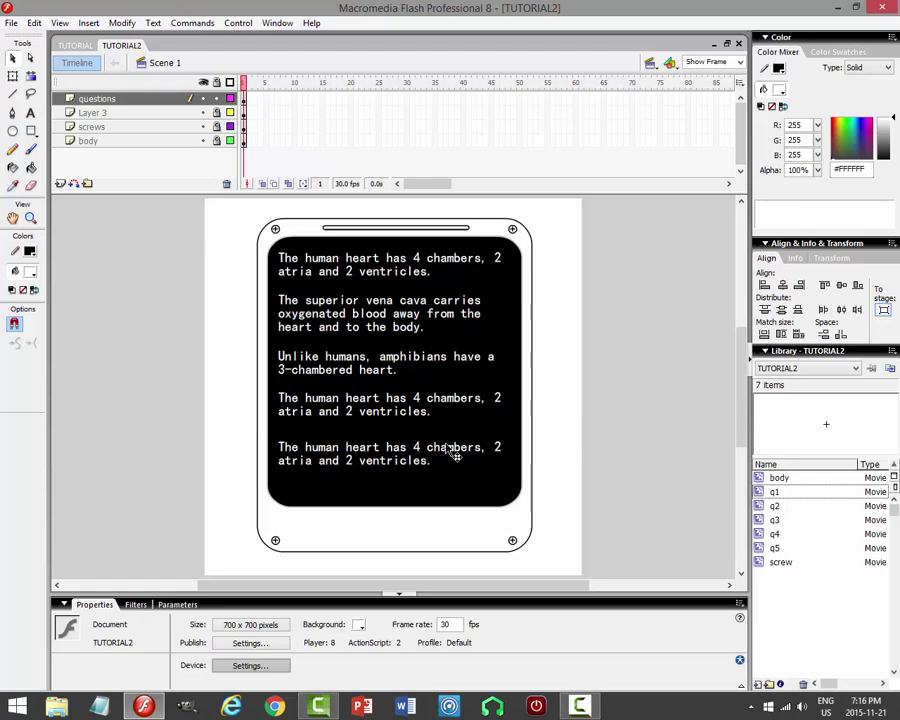
# Replace q4's text with "Arteries carry blood away from the heart and are thick-walled." and return to Scene 1.
pyautogui.click(414, 420)
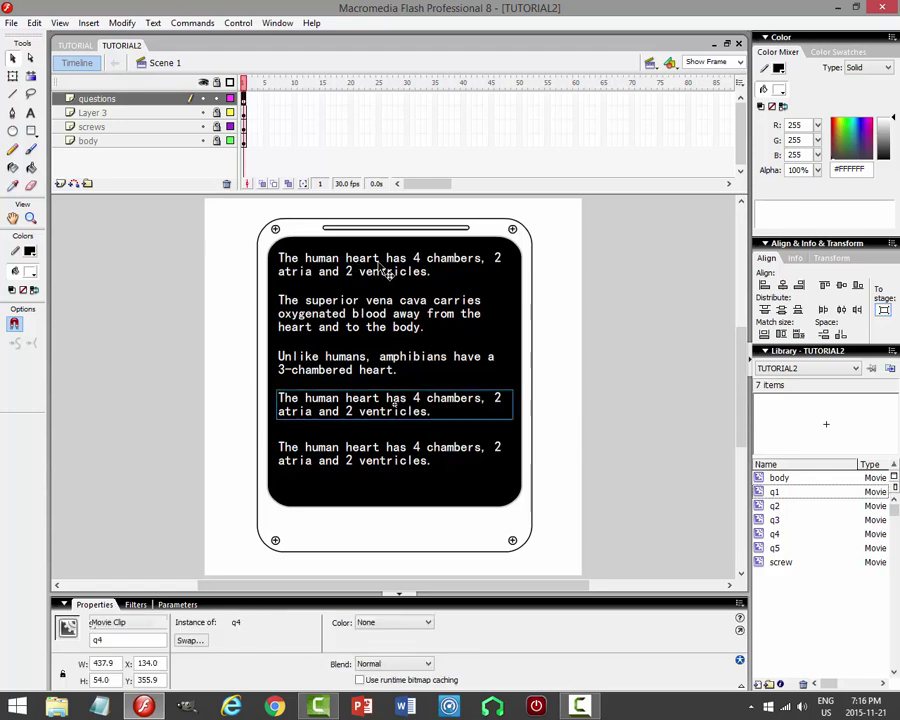
pyautogui.doubleClick(386, 402)
pyautogui.click(30, 113)
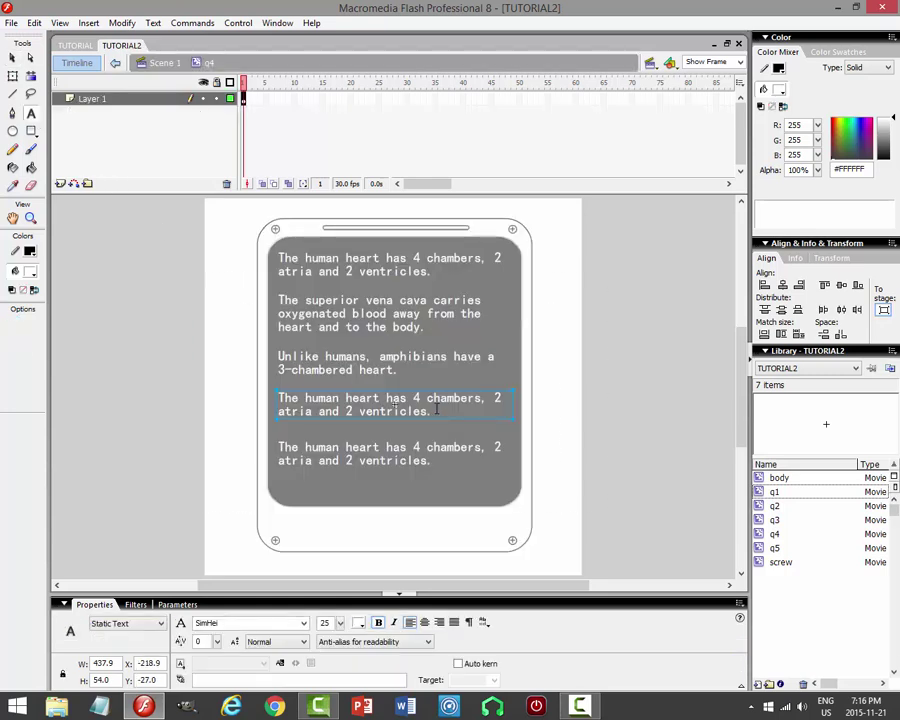
pyautogui.click(436, 408)
pyautogui.hotkey('ctrl', 'a')
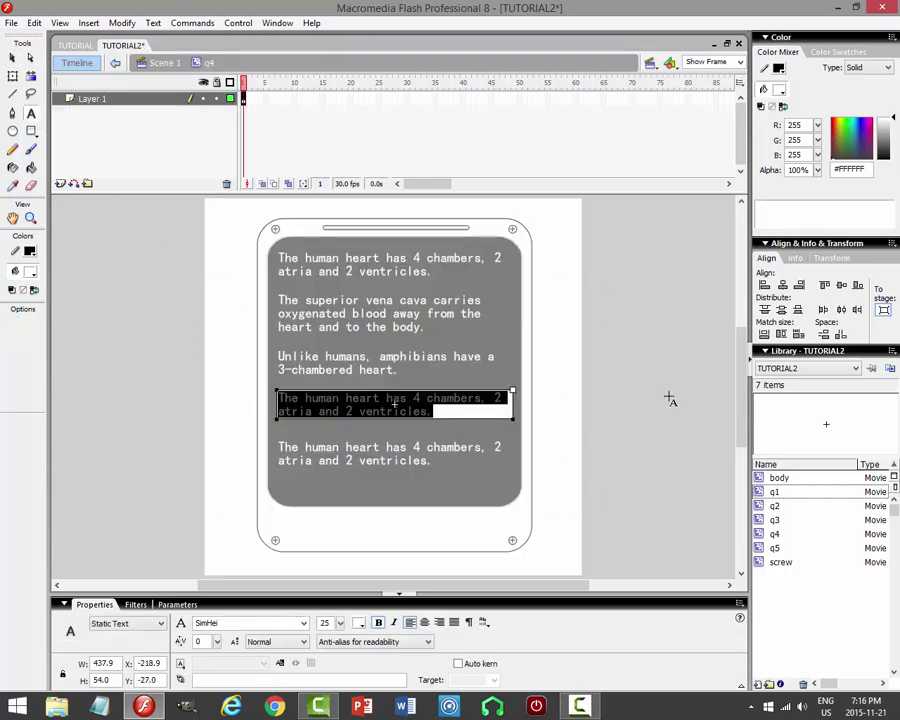
pyautogui.write('Arteries carry blood')
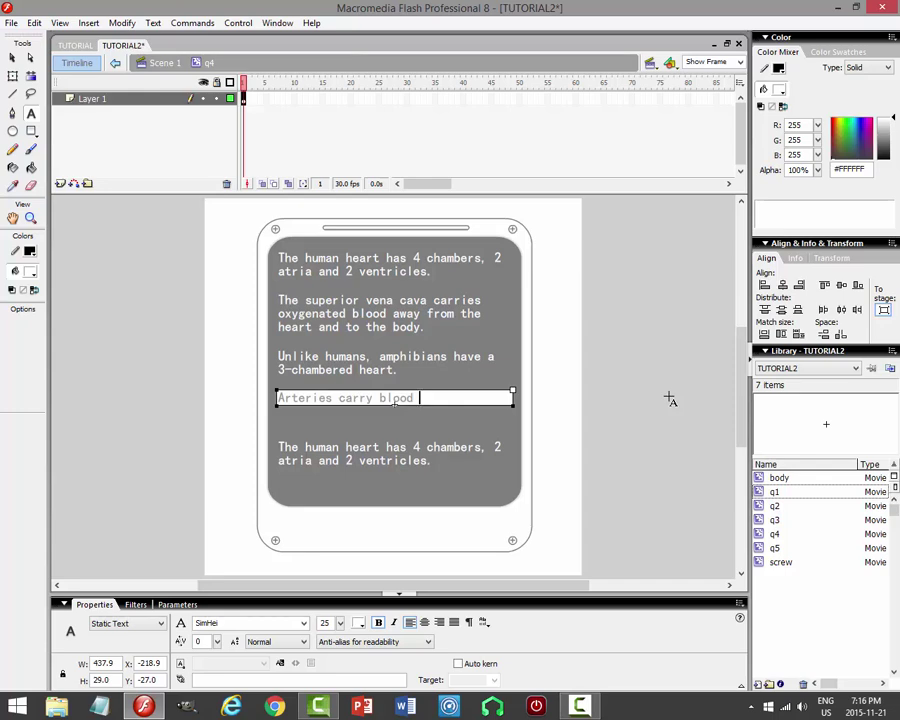
pyautogui.write('away from the heart')
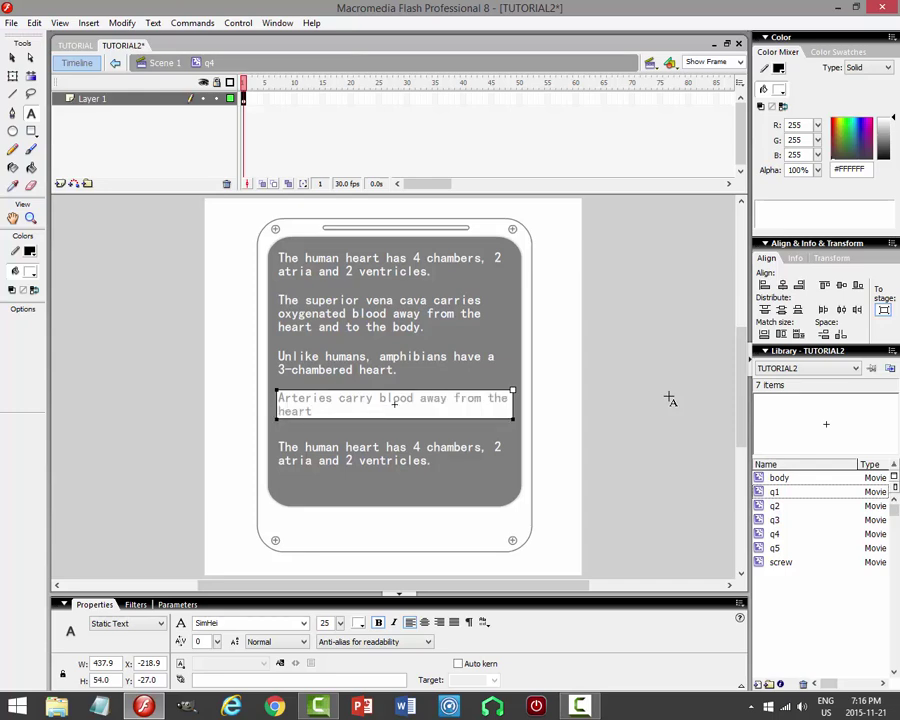
pyautogui.write(' and are thick-walled')
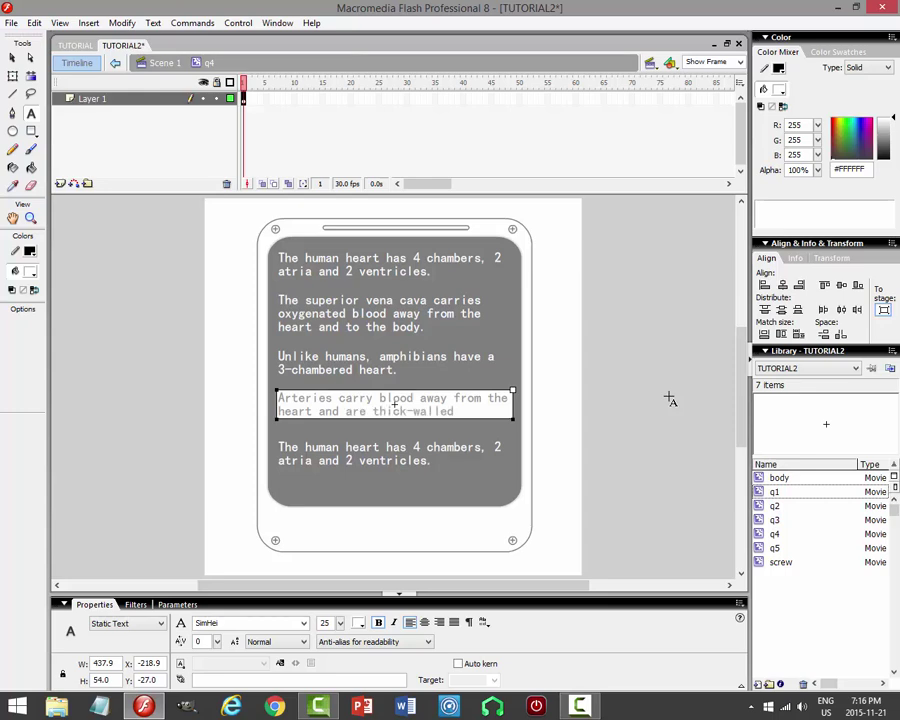
pyautogui.write('.')
pyautogui.click(12, 57)
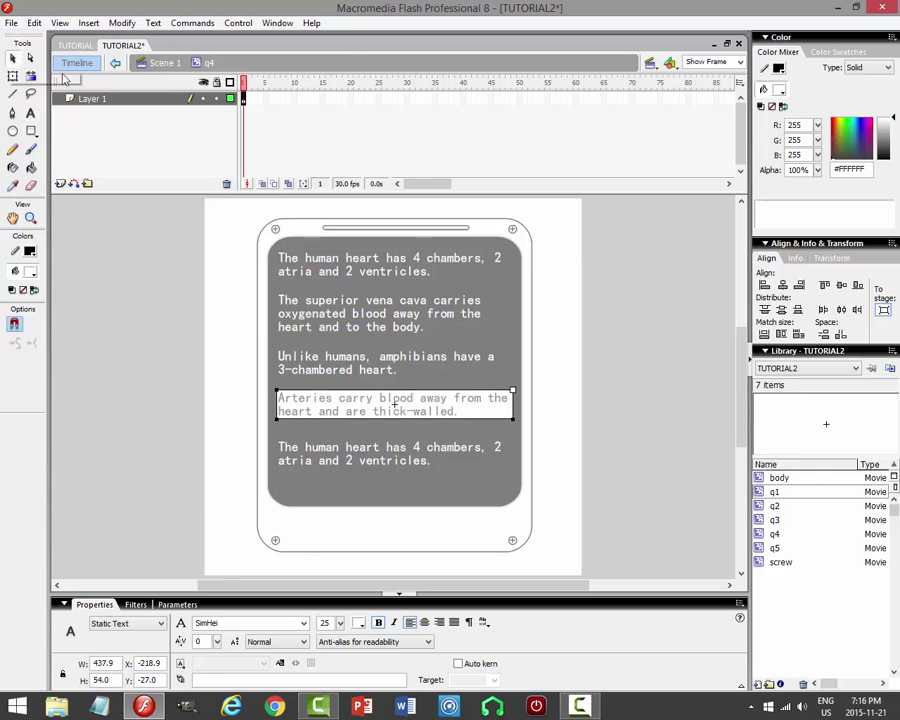
pyautogui.click(162, 62)
pyautogui.click(594, 390)
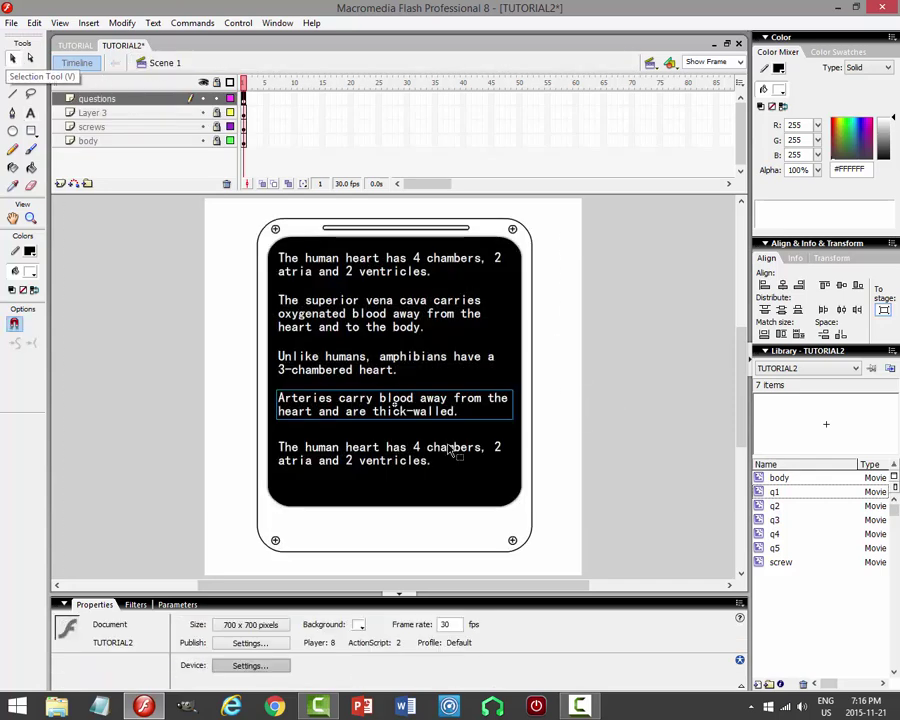
# Replace q5's text with "Anatomical images of veins show them in a red colour as opposed to the blue colour for arteries.", return to Scene 1 and save.
pyautogui.click(373, 450)
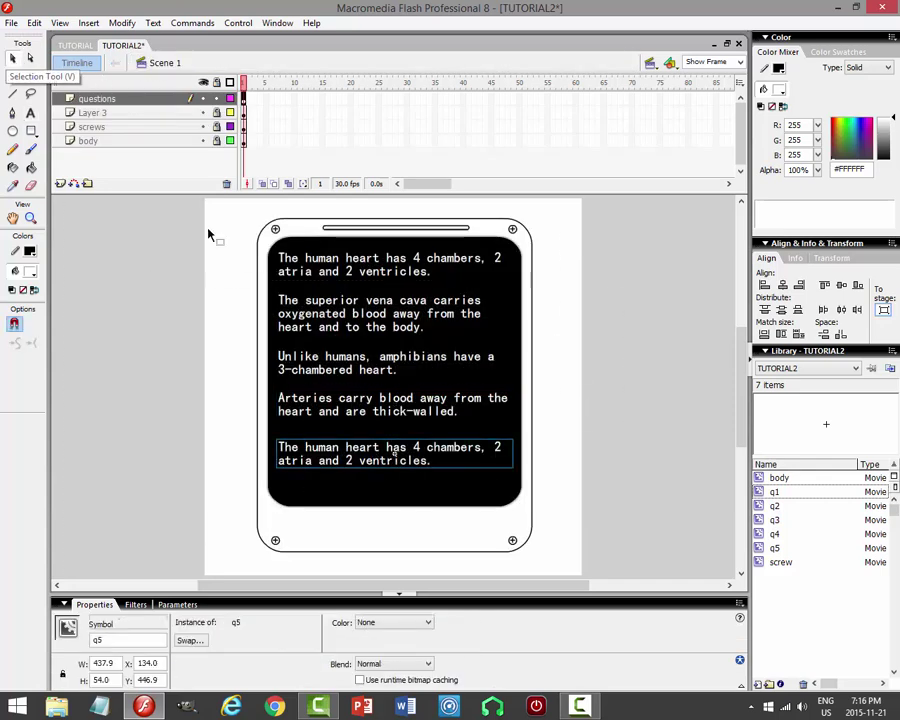
pyautogui.doubleClick(388, 448)
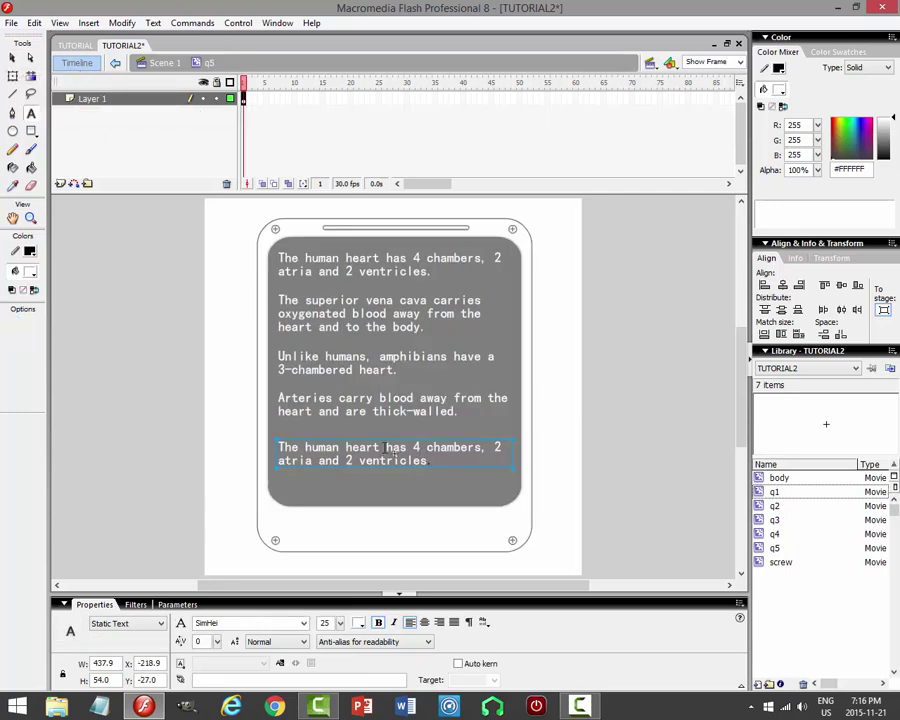
pyautogui.hotkey('ctrl', 'a')
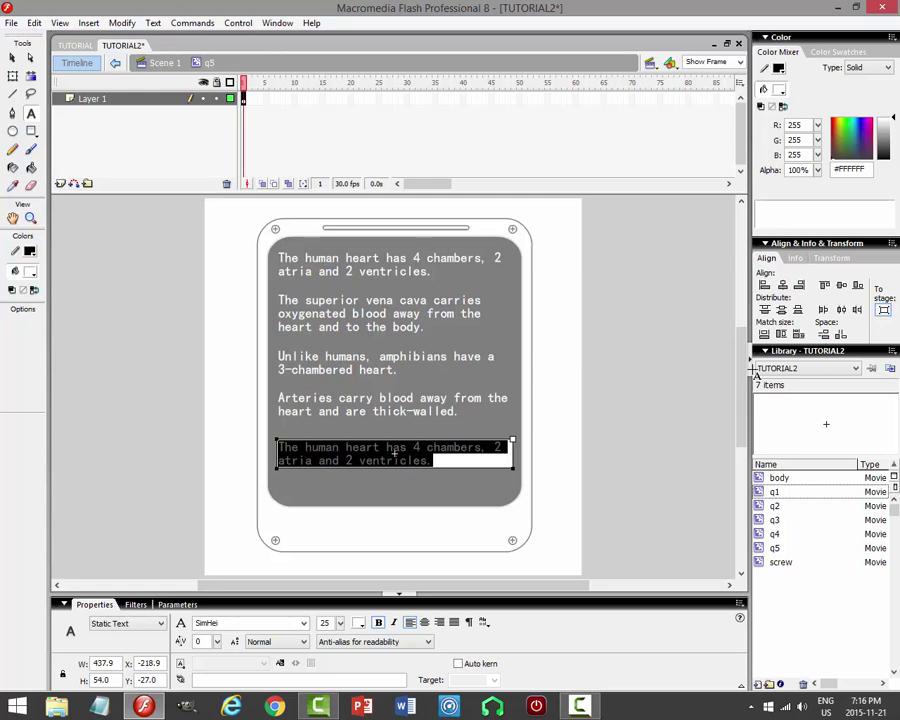
pyautogui.write('Anatoma')
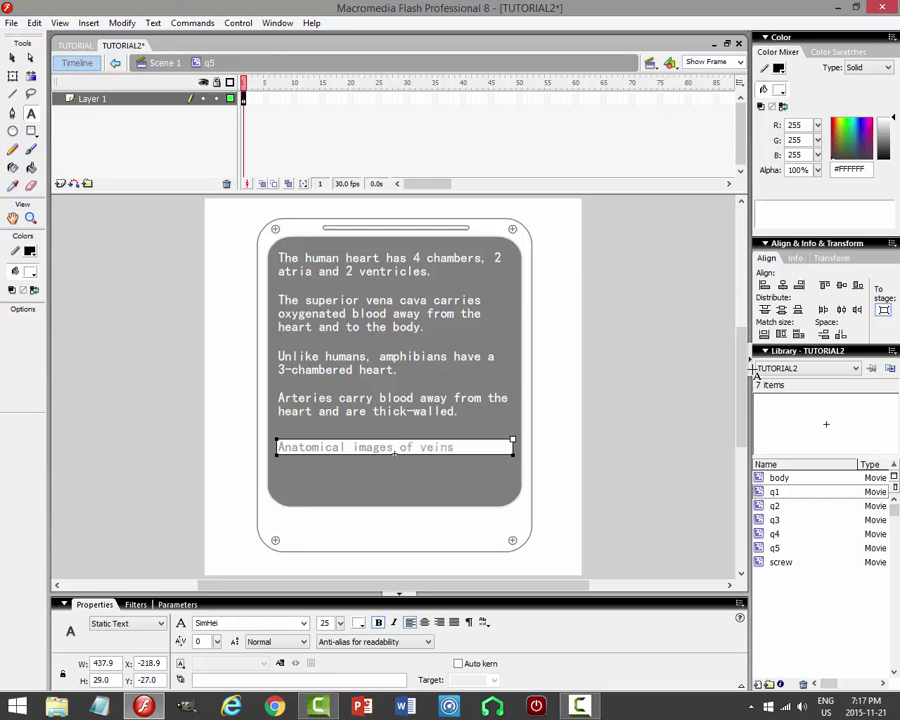
pyautogui.write('the')
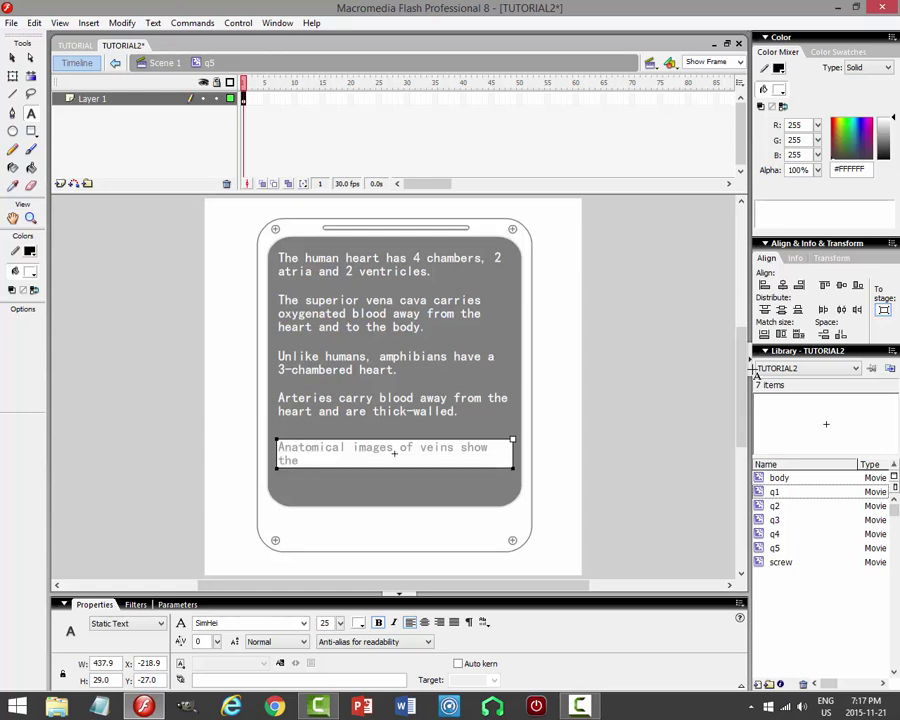
pyautogui.write('m in a red colour as o')
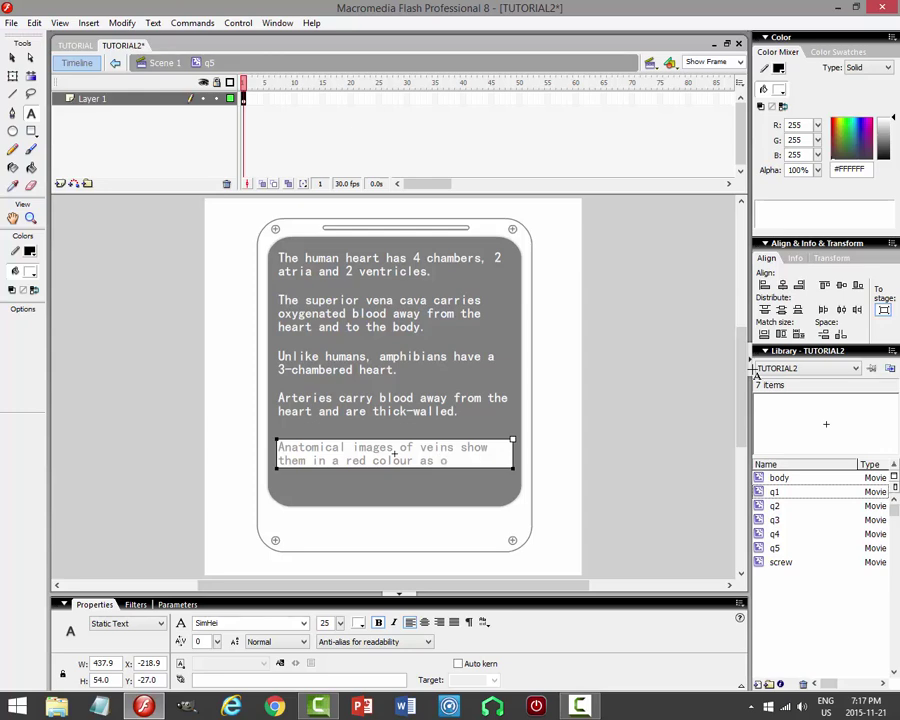
pyautogui.write('the bl')
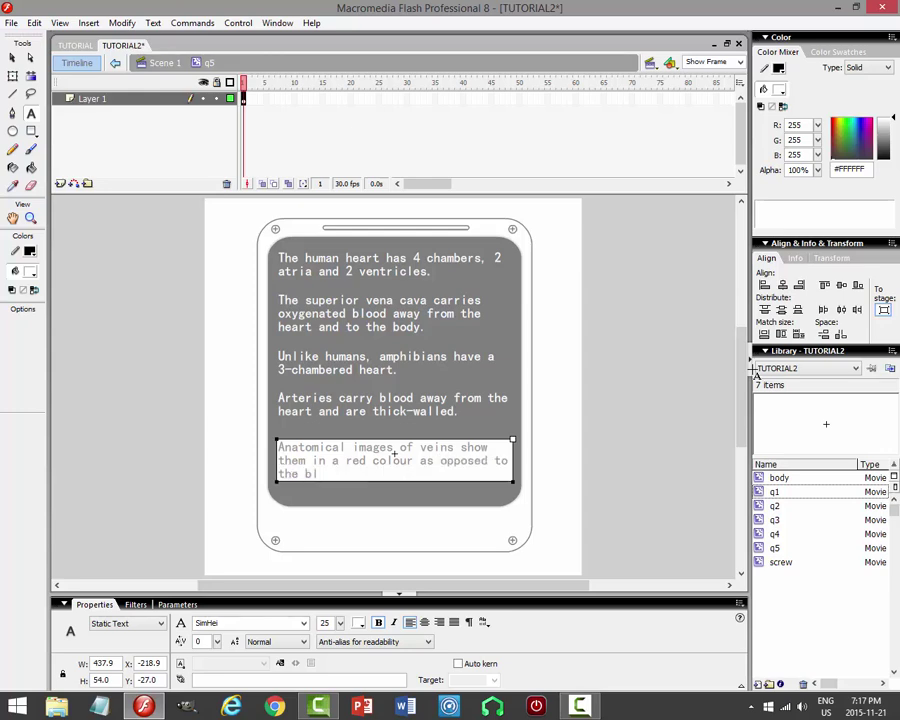
pyautogui.write('ue colour for arteries.')
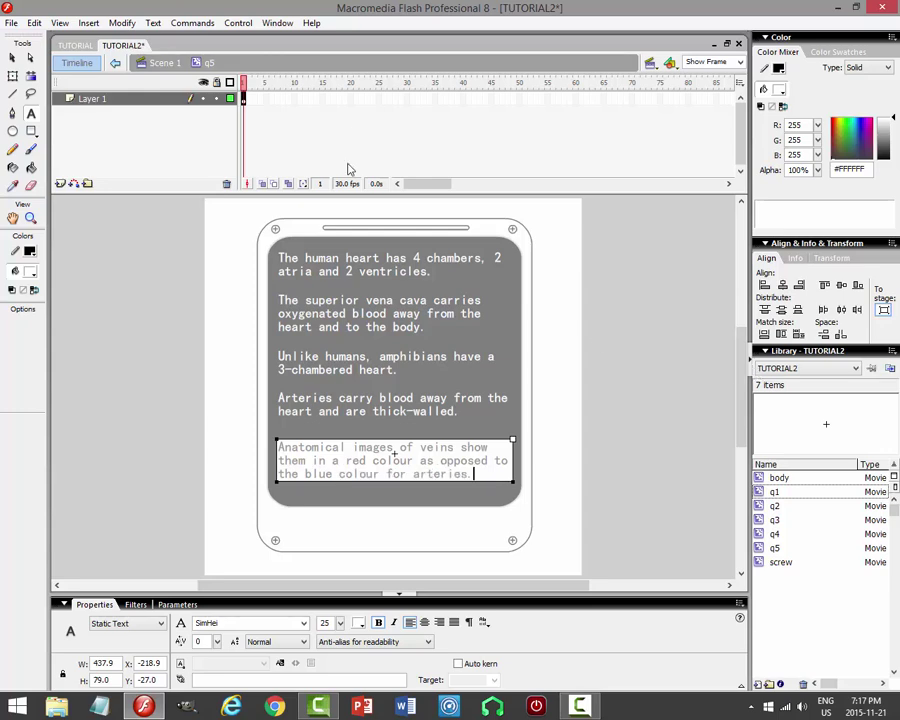
pyautogui.click(12, 57)
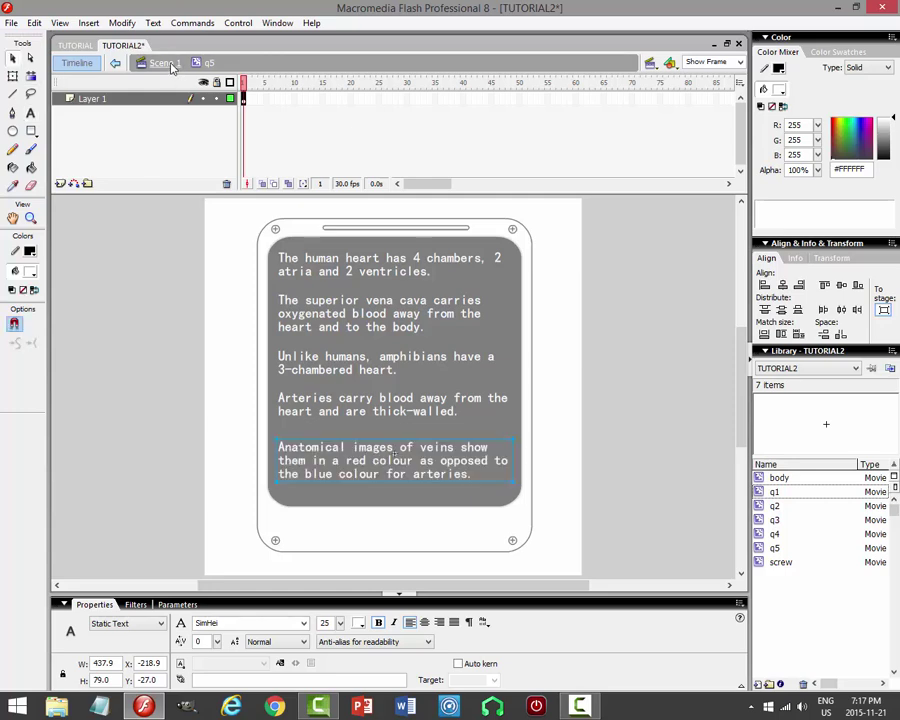
pyautogui.click(165, 62)
pyautogui.click(629, 321)
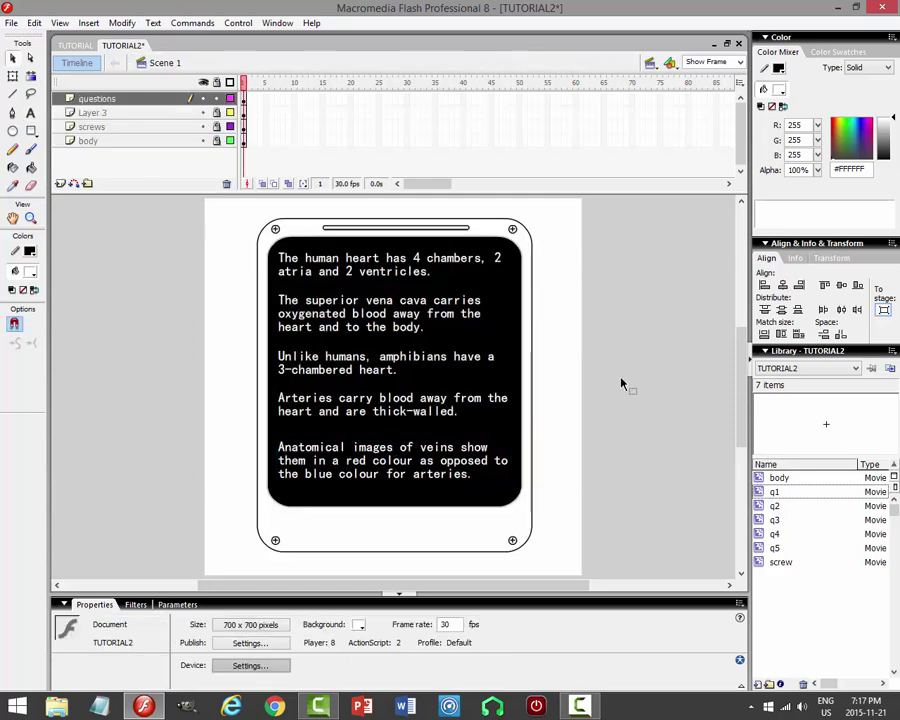
pyautogui.hotkey('ctrl', 's')
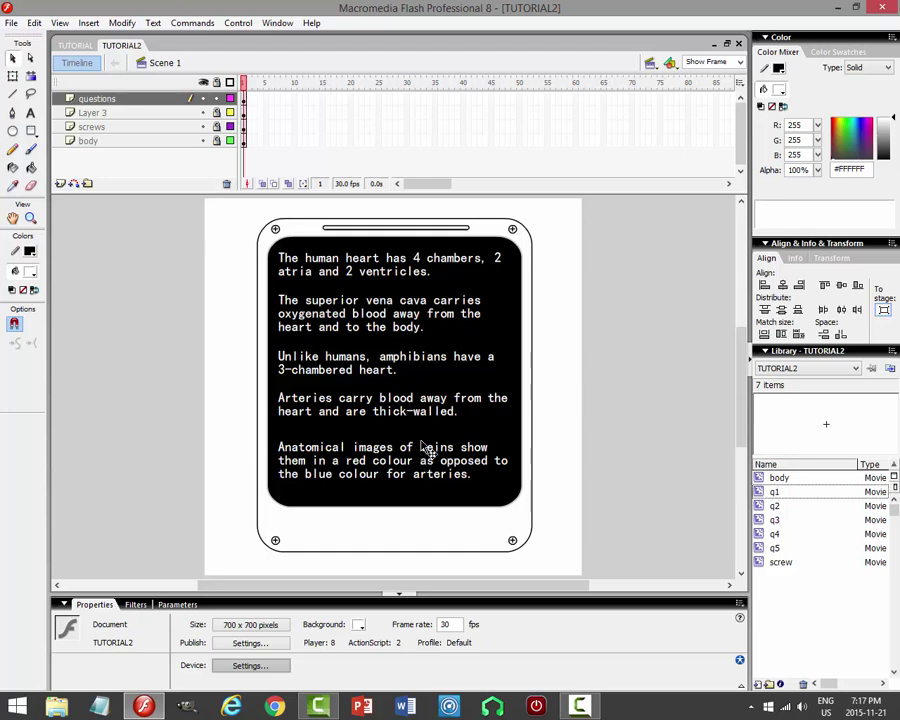
# Nudge all five question clips down slightly together and lock the questions layer.
pyautogui.click(128, 99)
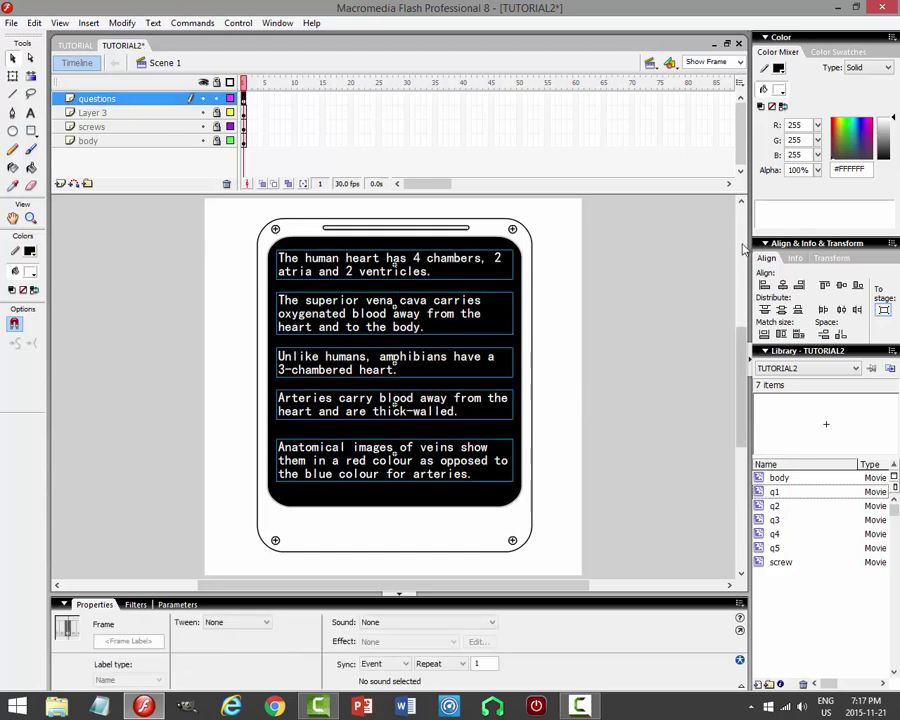
pyautogui.press('Down')
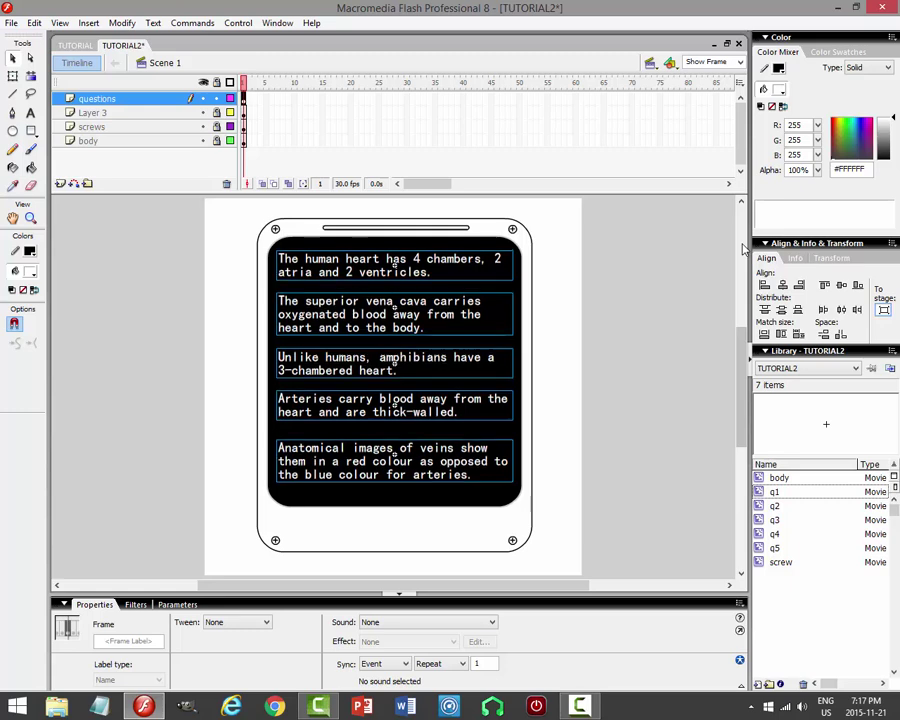
pyautogui.click(677, 283)
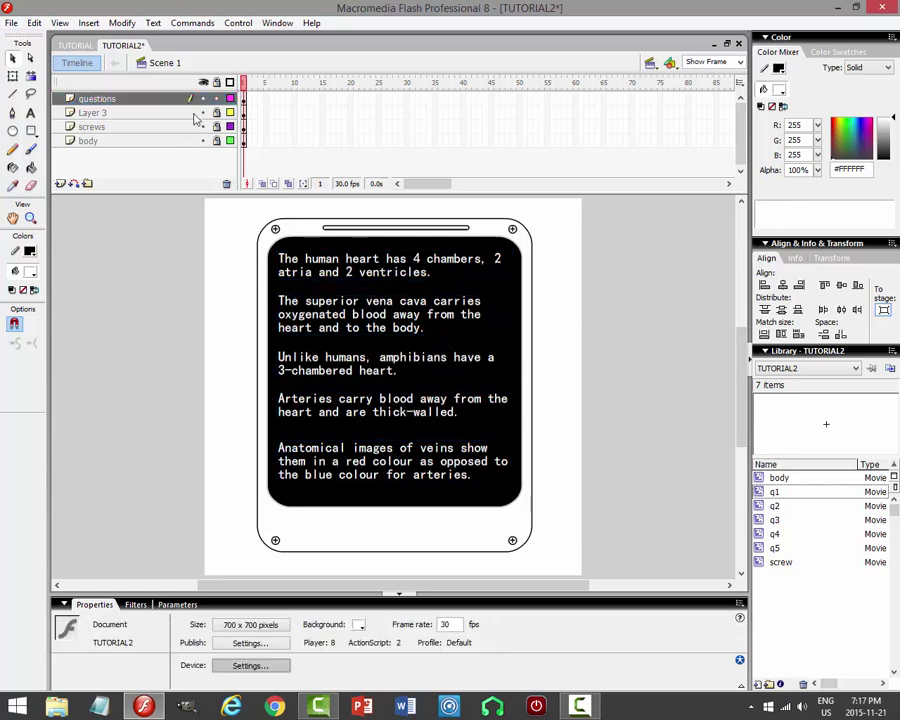
pyautogui.click(160, 98)
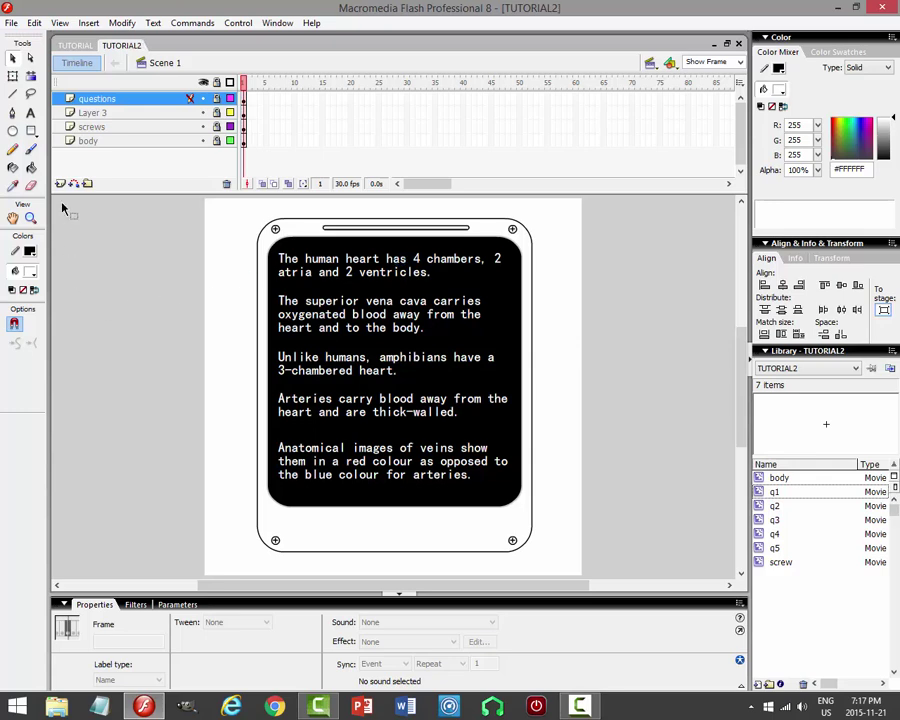
# On a new layer, draw a horizontal dotted light-grey line about 415 px wide, stroke height 2, between the first and second questions.
pyautogui.click(13, 95)
pyautogui.click(60, 183)
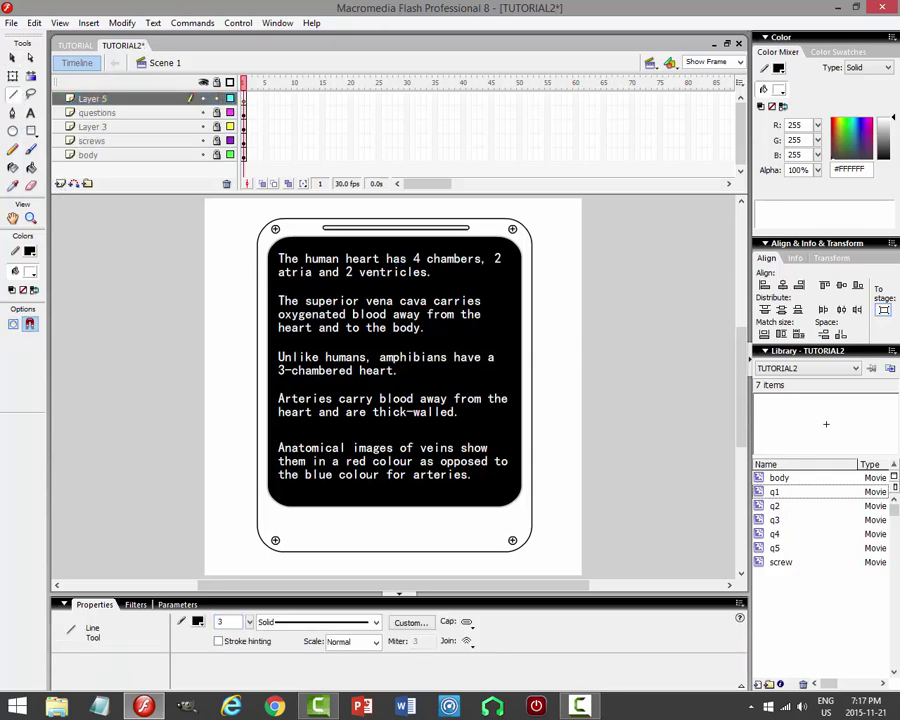
pyautogui.click(318, 622)
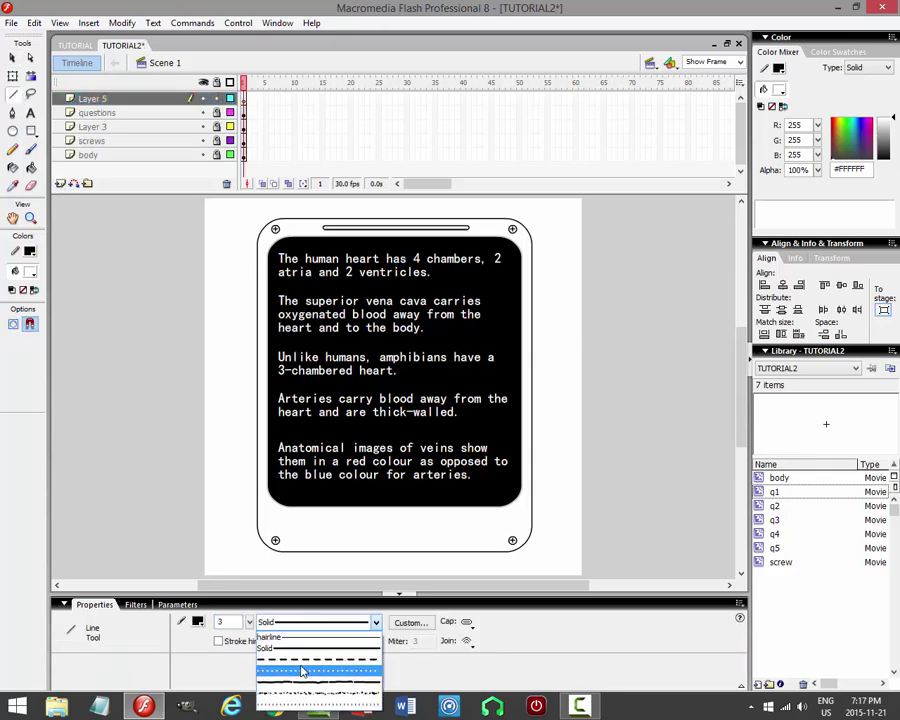
pyautogui.click(303, 672)
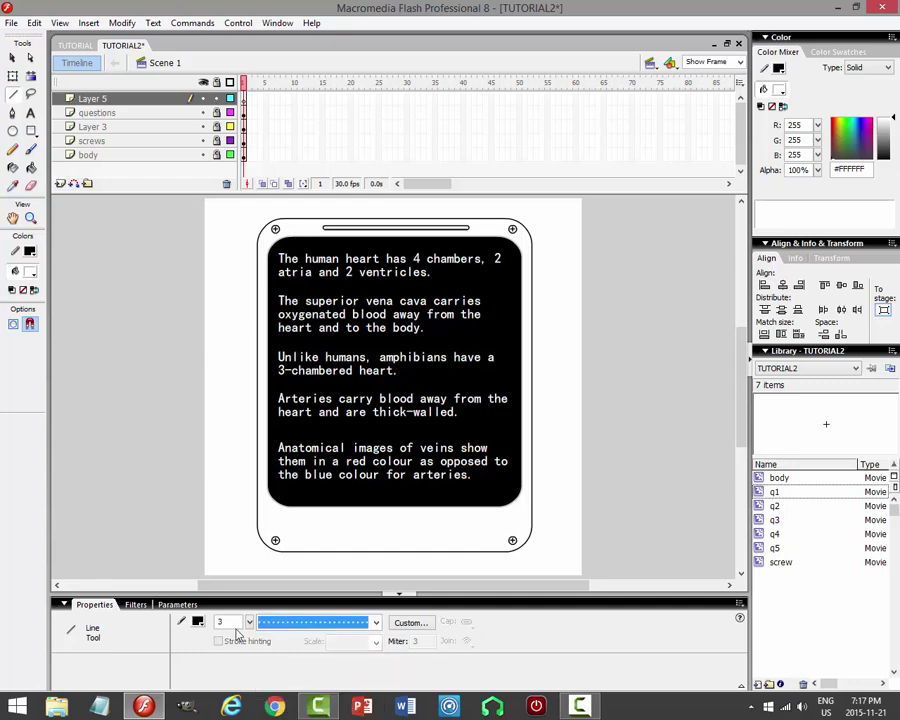
pyautogui.click(224, 622)
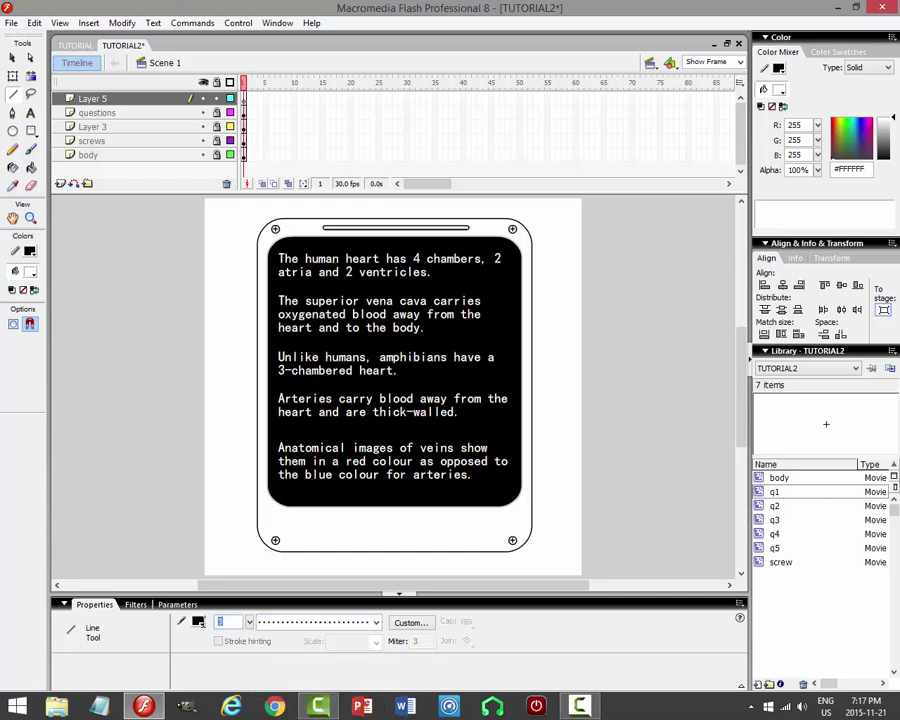
pyautogui.click(197, 621)
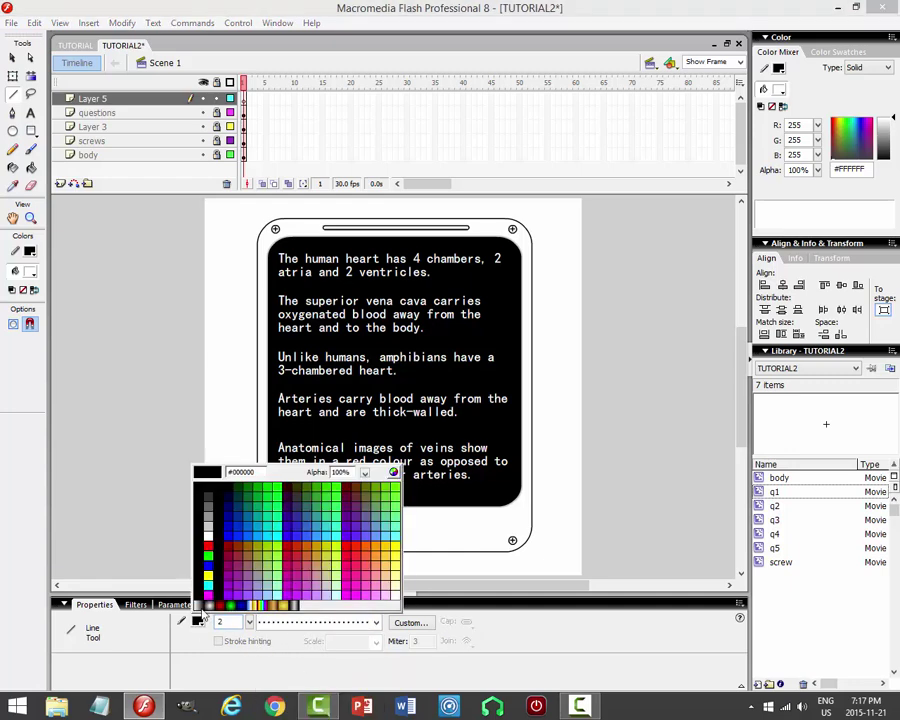
pyautogui.click(208, 532)
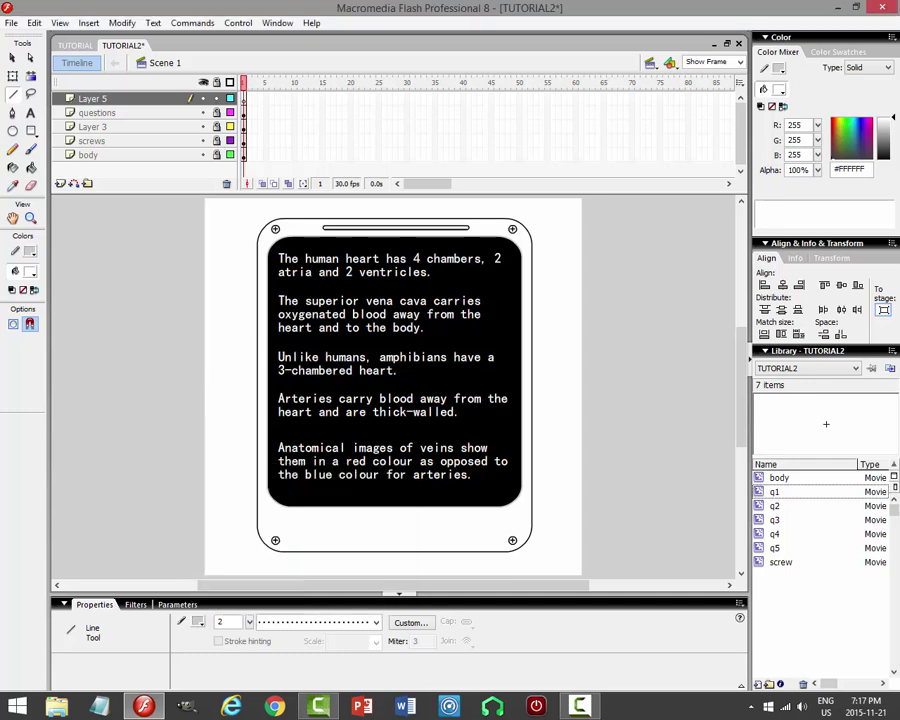
pyautogui.moveTo(278, 286); pyautogui.dragTo(498, 286)
# Convert the dotted line into a movie clip symbol named "line".
pyautogui.click(13, 58)
pyautogui.click(333, 288)
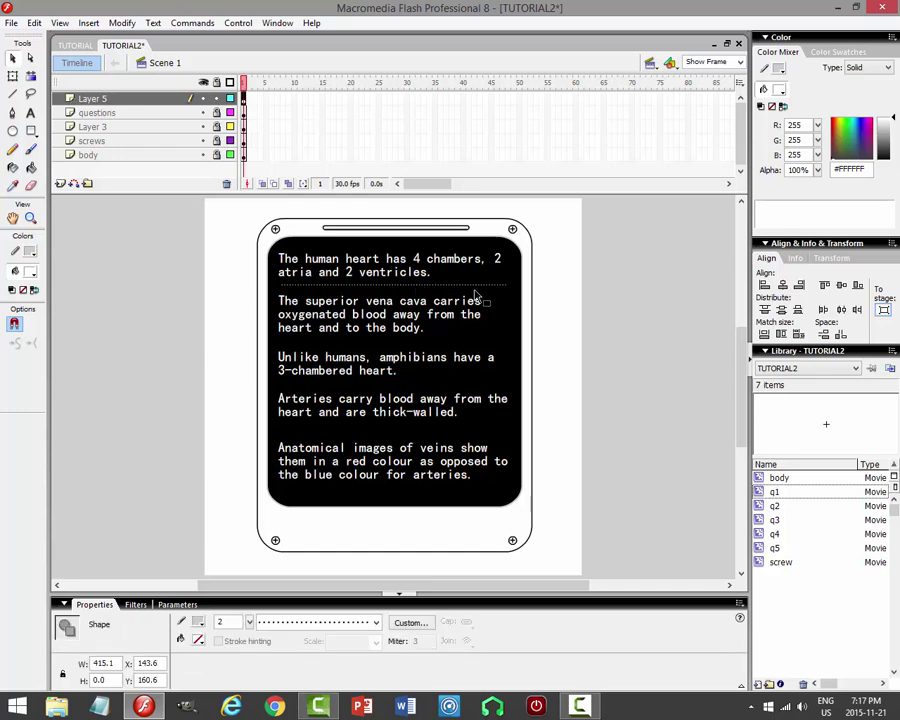
pyautogui.click(122, 24)
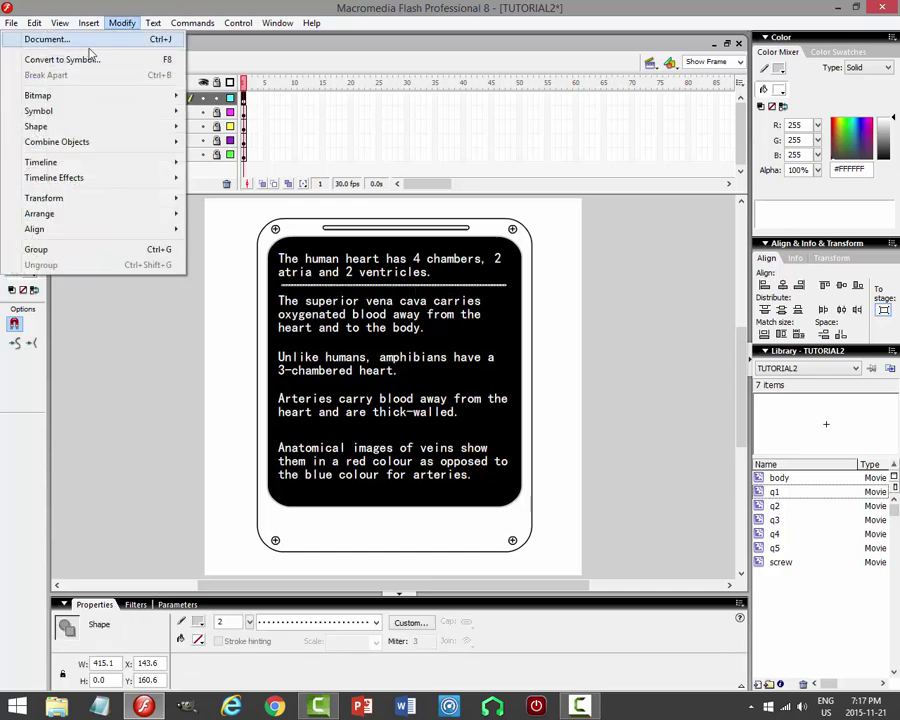
pyautogui.click(84, 59)
pyautogui.write('line')
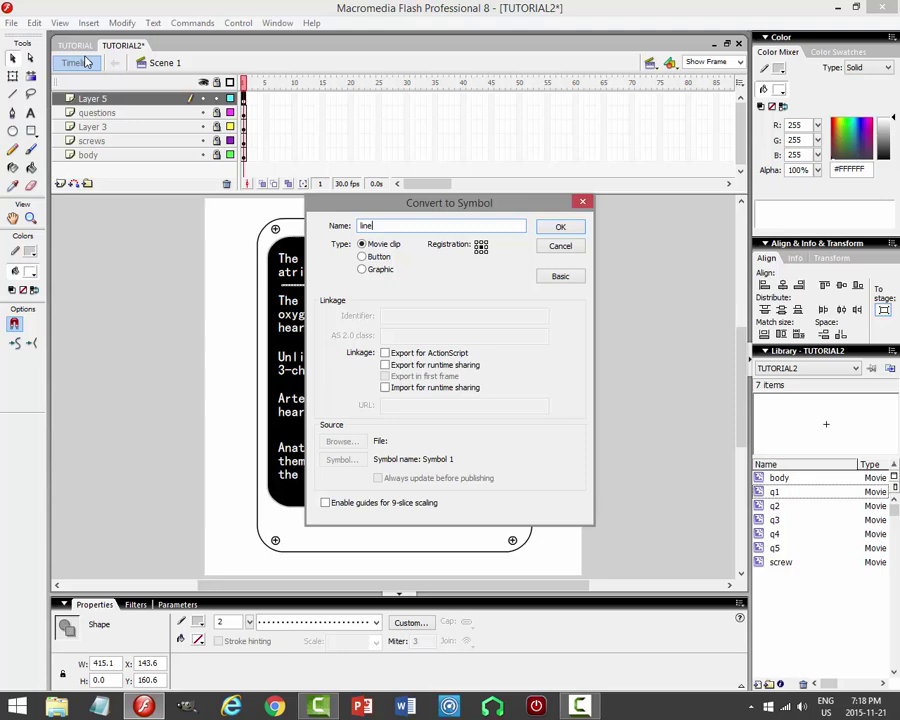
pyautogui.press('Return')
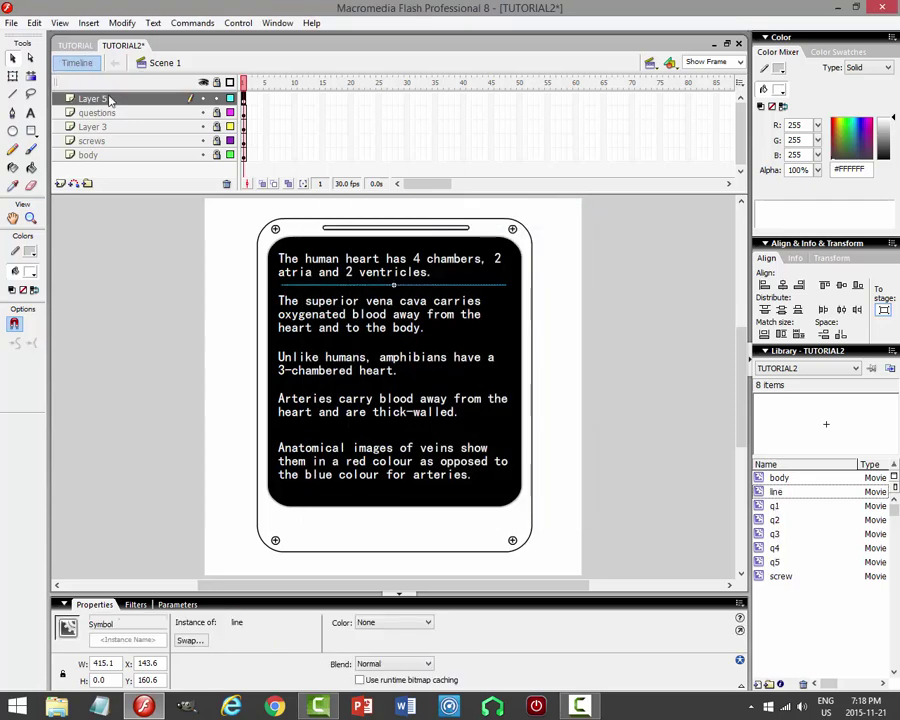
# Rename the dotted line's layer to "lines".
pyautogui.click(108, 100)
pyautogui.doubleClick(109, 101)
pyautogui.write('lines')
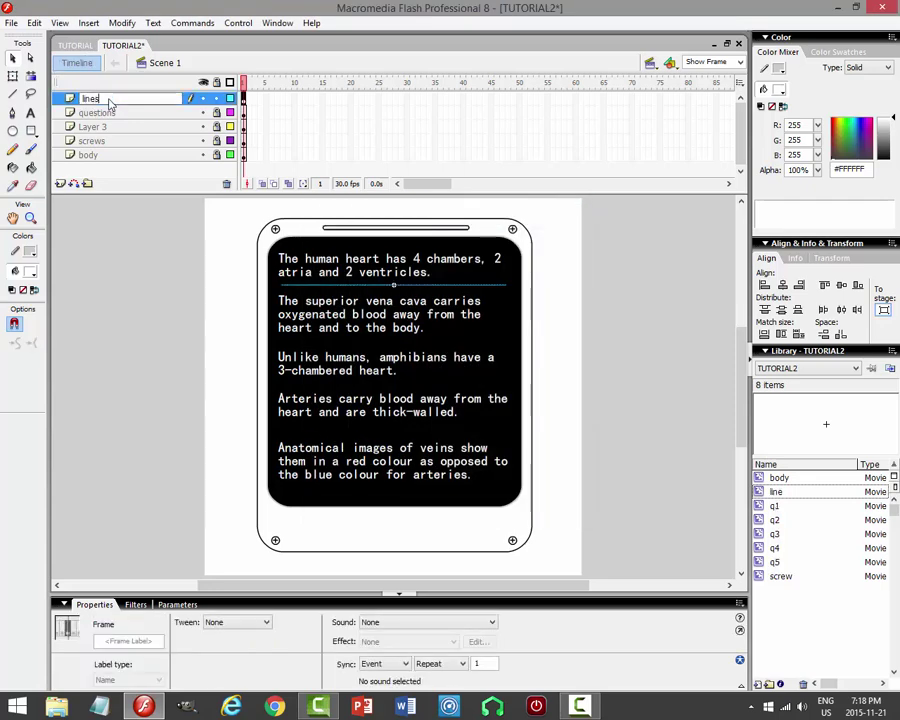
pyautogui.press('Return')
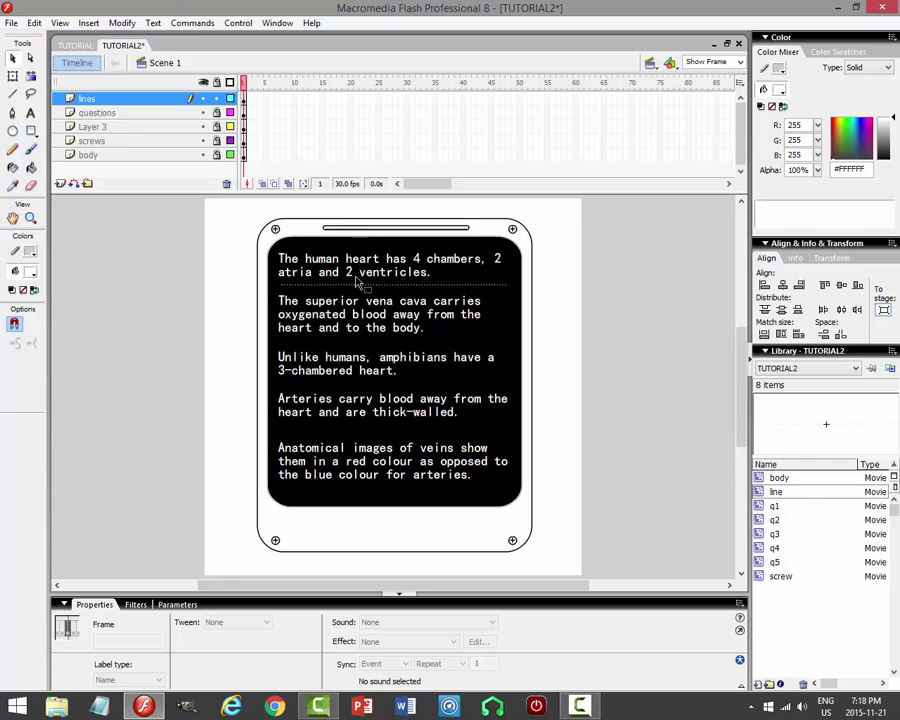
# Copy the line clip in place and move the copy down between the second and third questions.
pyautogui.click(358, 288)
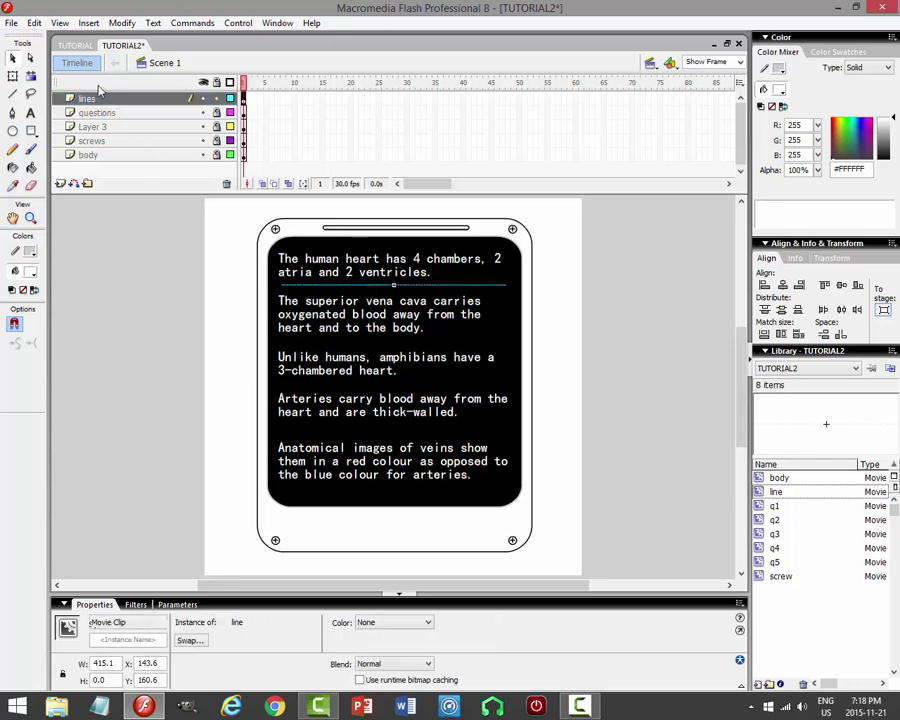
pyautogui.click(34, 23)
pyautogui.click(34, 90)
pyautogui.click(34, 23)
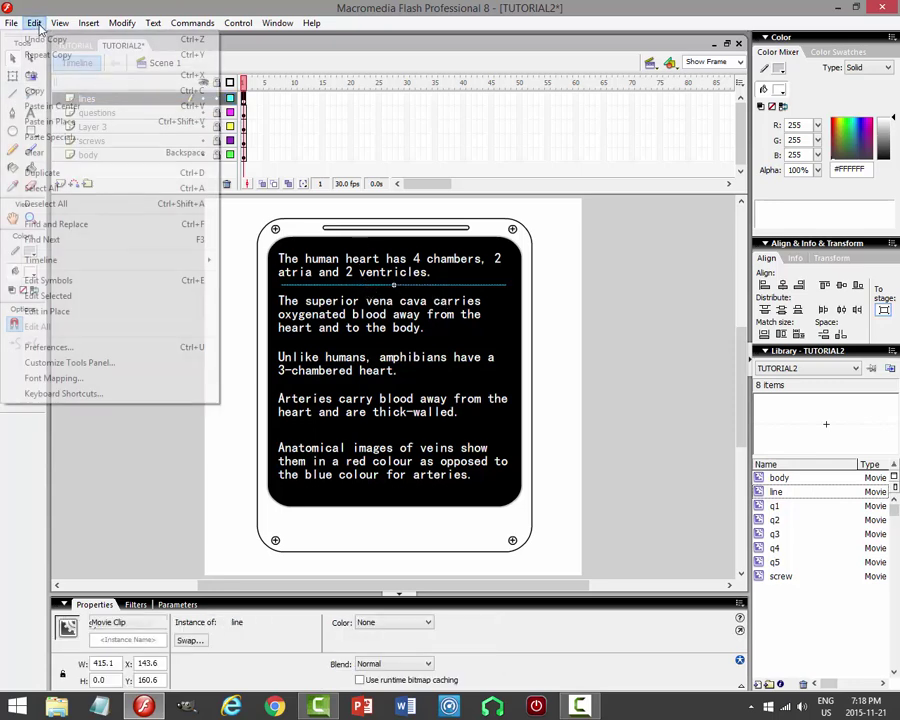
pyautogui.click(60, 122)
pyautogui.hotkey('shift', 'Down')
pyautogui.hotkey('shift', 'Down')
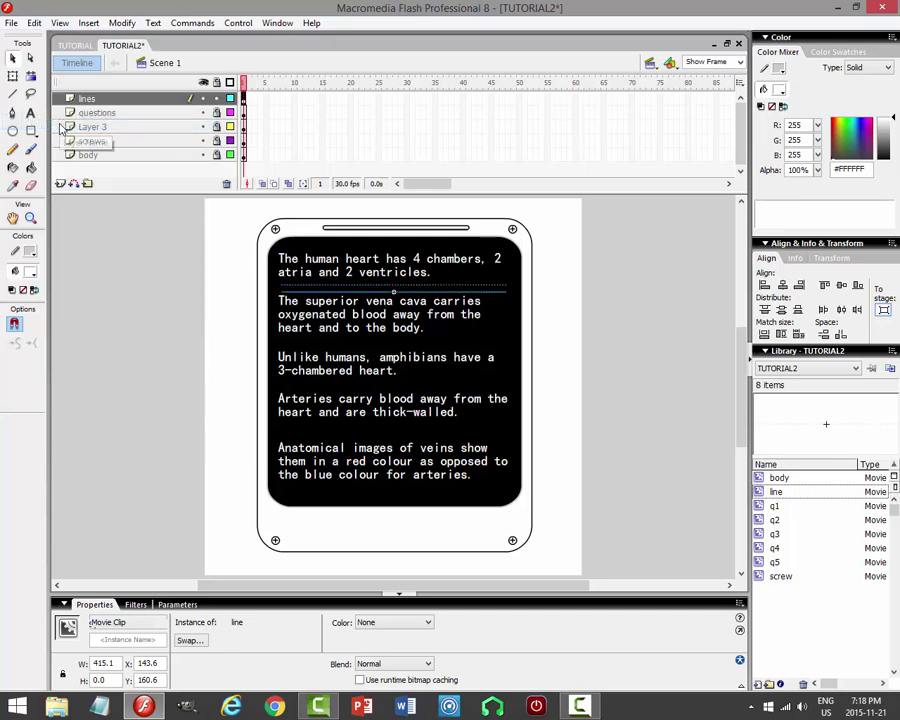
pyautogui.hotkey('shift', 'Down')
pyautogui.hotkey('shift', 'Down')
pyautogui.hotkey('shift', 'Down')
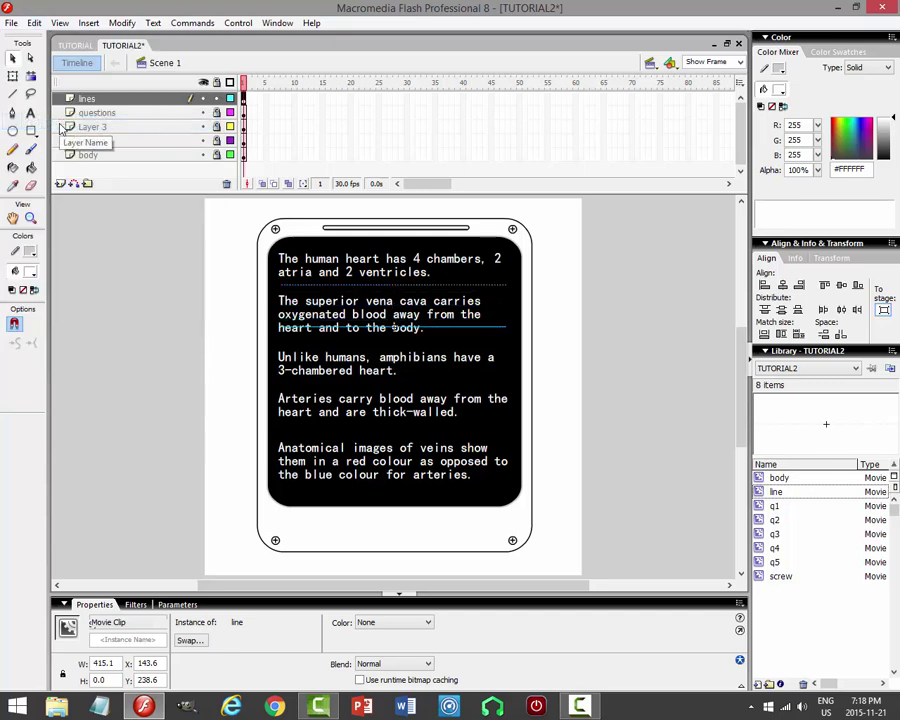
pyautogui.hotkey('shift', 'Down')
pyautogui.hotkey('shift', 'Down')
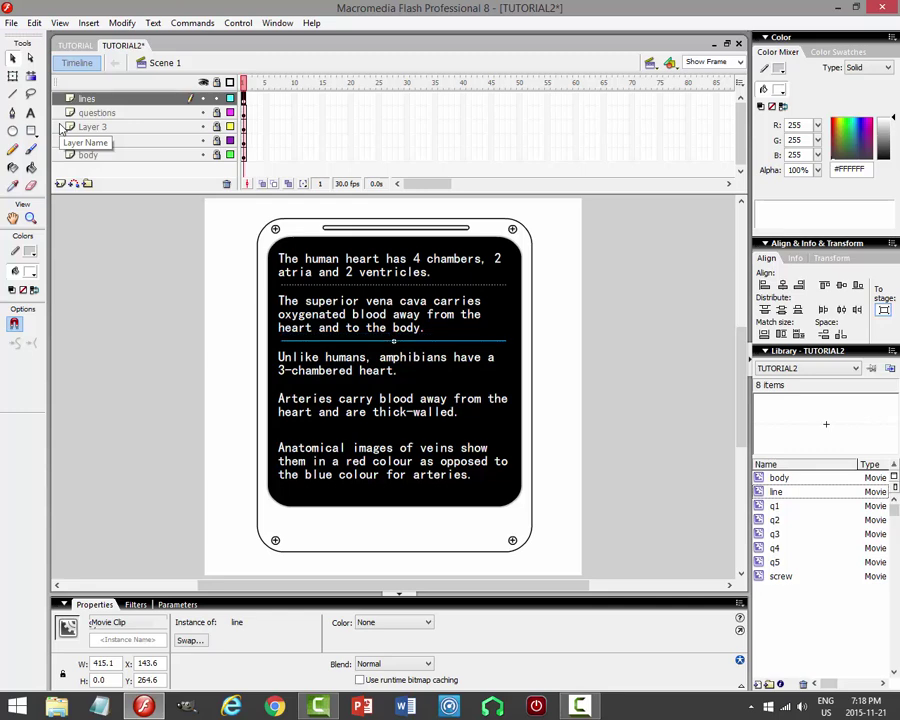
# Copy the second line in place and move the copy down between the third and fourth questions.
pyautogui.click(34, 22)
pyautogui.click(35, 91)
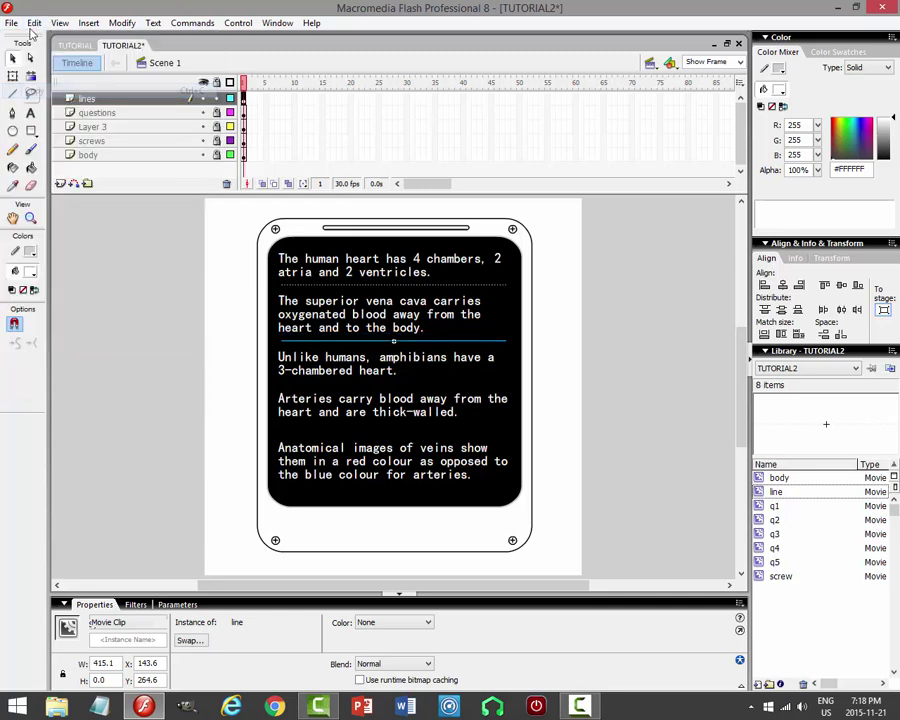
pyautogui.click(34, 22)
pyautogui.click(50, 121)
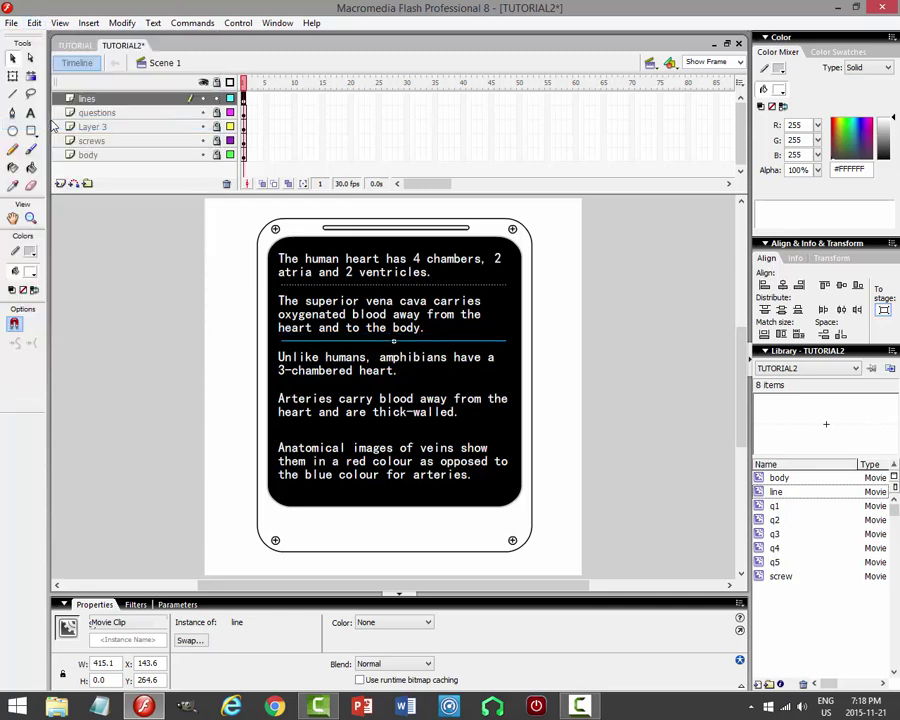
pyautogui.hotkey('shift', 'Down')
pyautogui.hotkey('shift', 'Down')
pyautogui.hotkey('shift', 'Down')
pyautogui.hotkey('shift', 'Down')
pyautogui.hotkey('shift', 'Down')
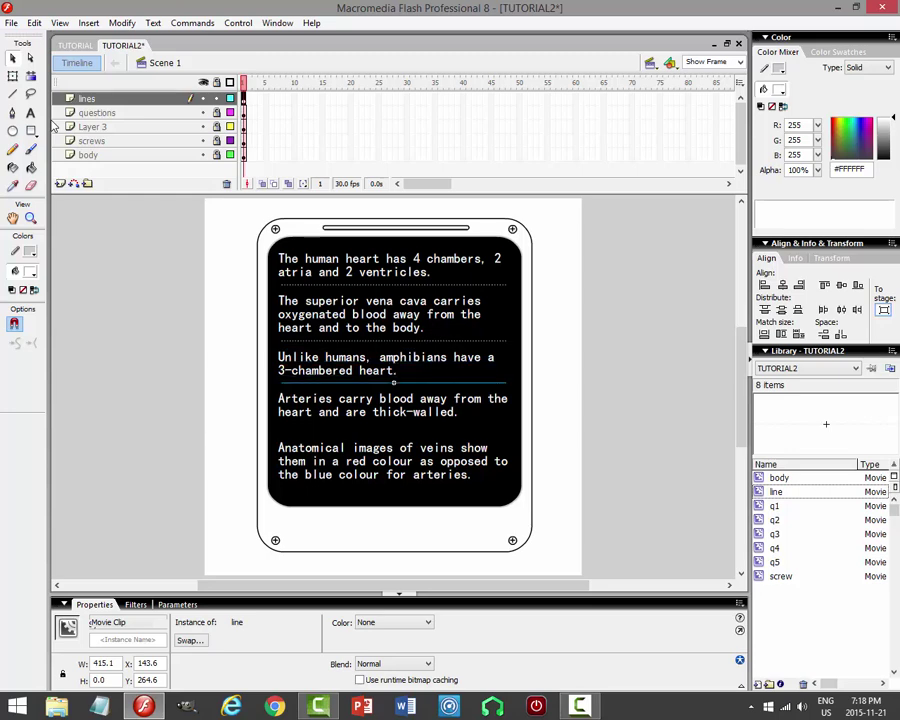
# Paste a copy of the third line in place, move it below the fourth question, and raise the third line to Y 342.6.
pyautogui.click(34, 22)
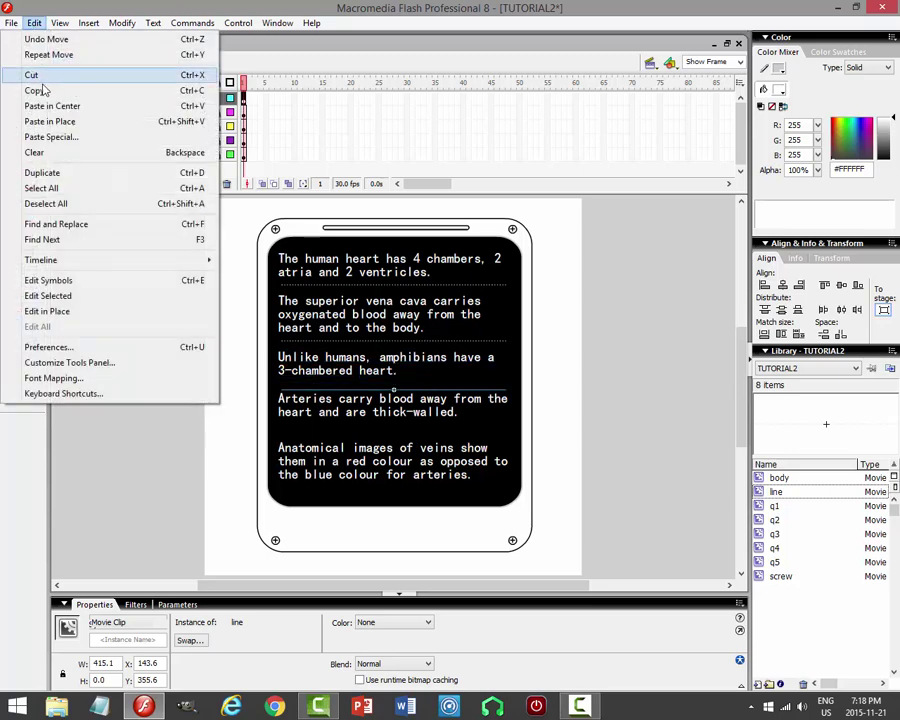
pyautogui.click(35, 89)
pyautogui.click(34, 22)
pyautogui.click(55, 121)
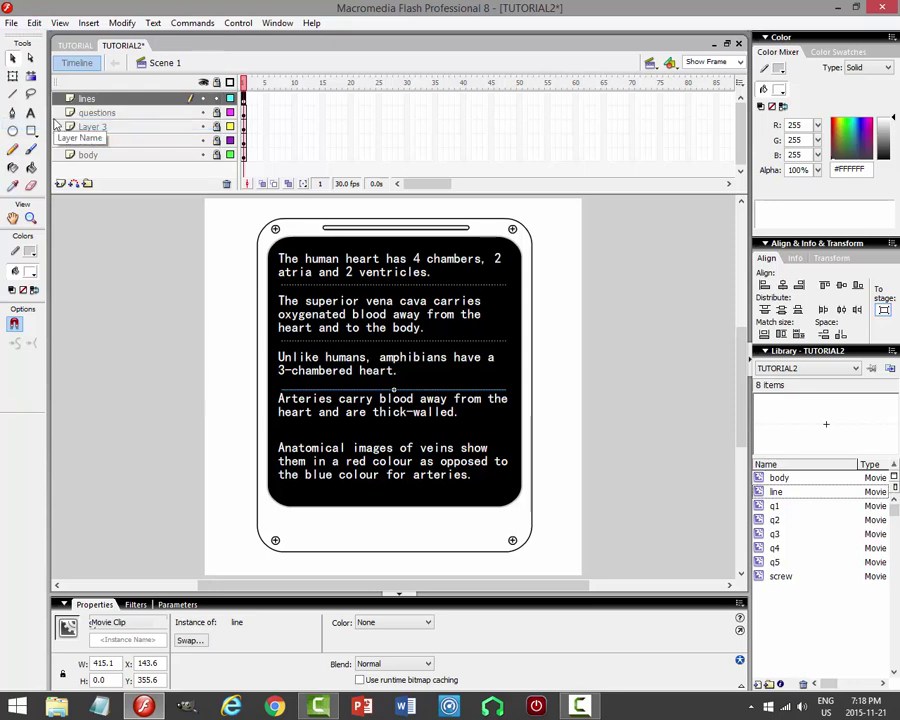
pyautogui.hotkey('shift', 'Down')
pyautogui.hotkey('shift', 'Down')
pyautogui.hotkey('shift', 'Down')
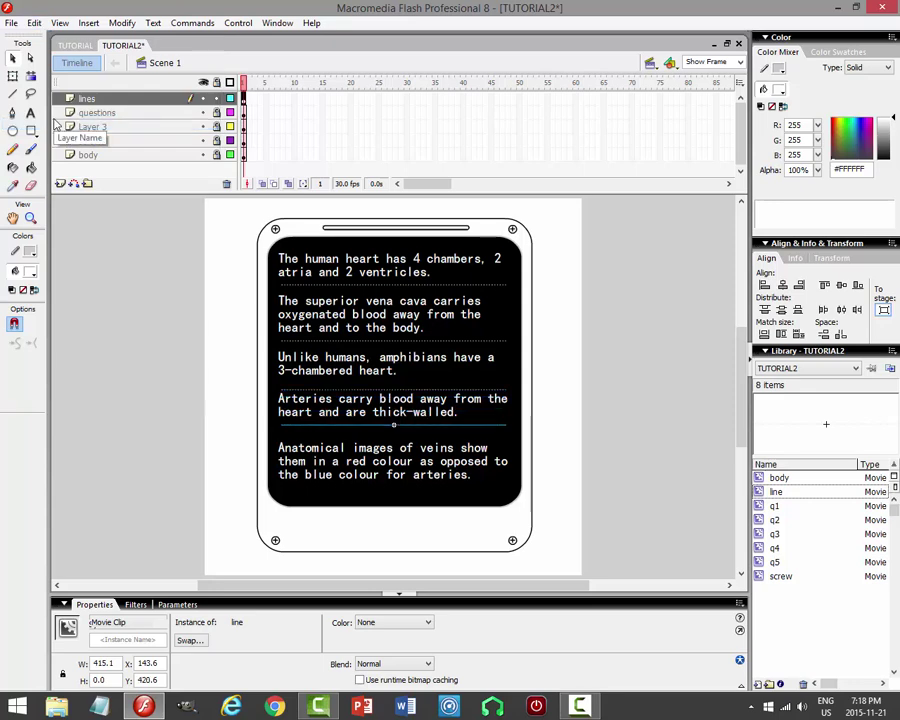
pyautogui.hotkey('ctrl', 'shift', 'v')
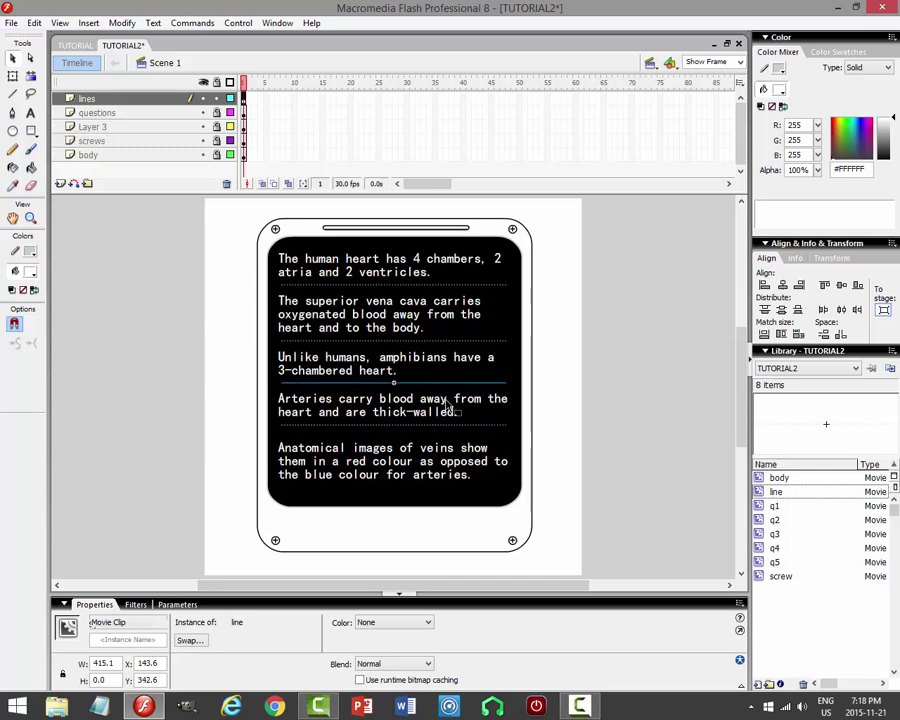
pyautogui.click(617, 404)
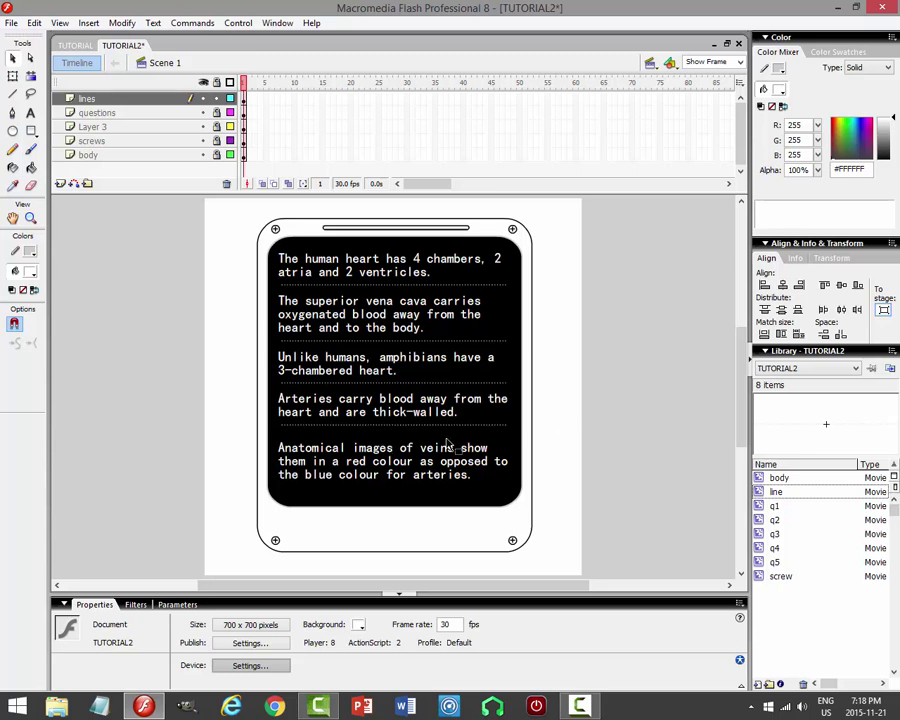
# Nudge the fourth dotted line down to Y 433.6, midway between the fourth and fifth questions.
pyautogui.click(466, 426)
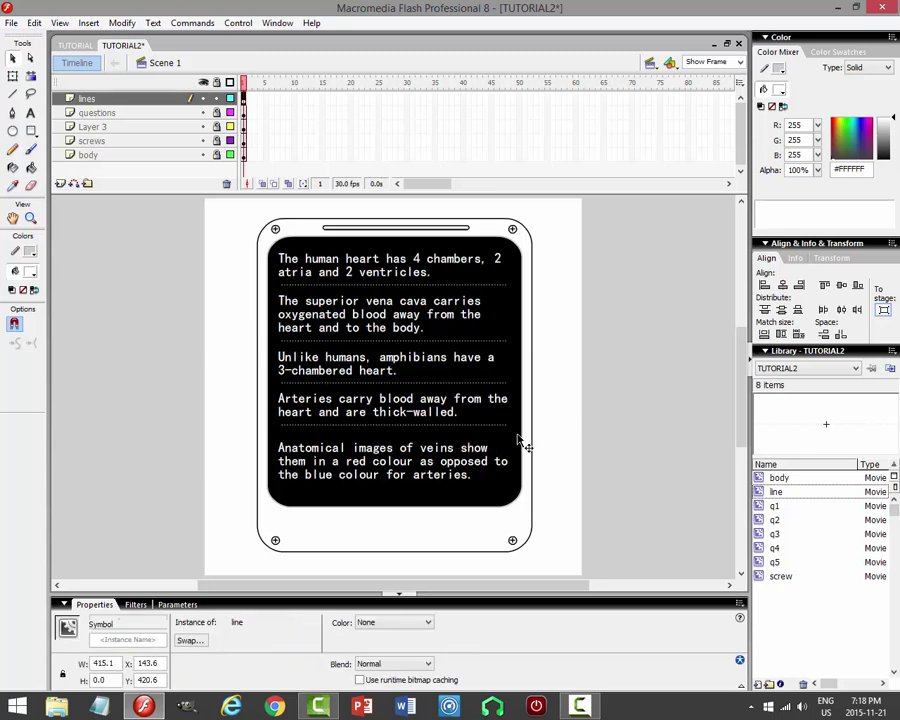
pyautogui.press('Down')
pyautogui.press('Down')
pyautogui.press('Down')
pyautogui.press('Down')
pyautogui.press('Down')
pyautogui.press('Down')
pyautogui.press('Down')
pyautogui.press('Down')
pyautogui.press('Down')
pyautogui.press('Down')
pyautogui.press('Down')
pyautogui.press('Down')
pyautogui.press('Down')
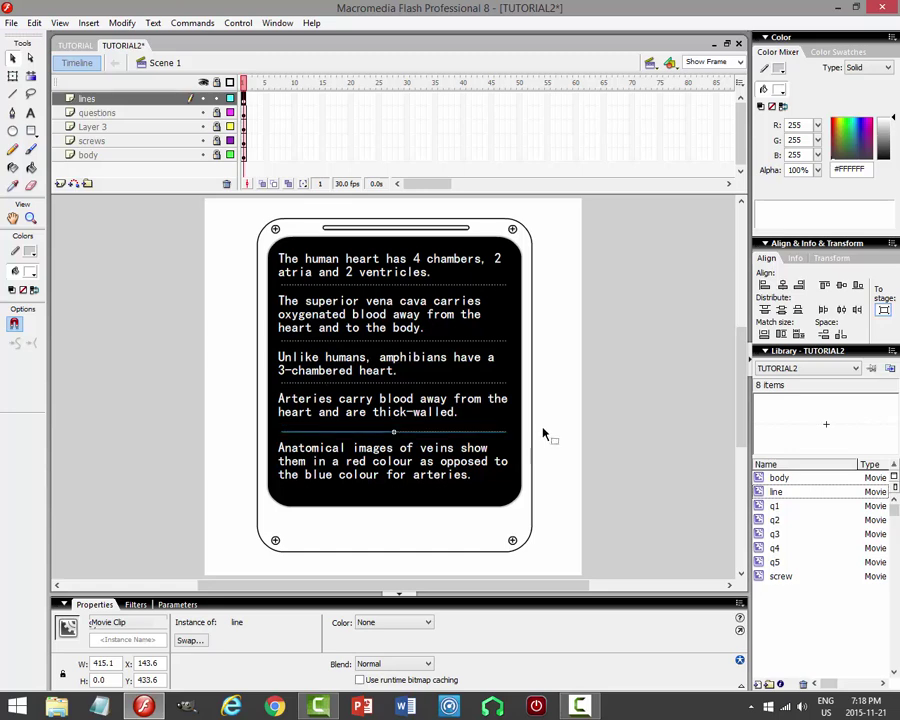
pyautogui.click(630, 401)
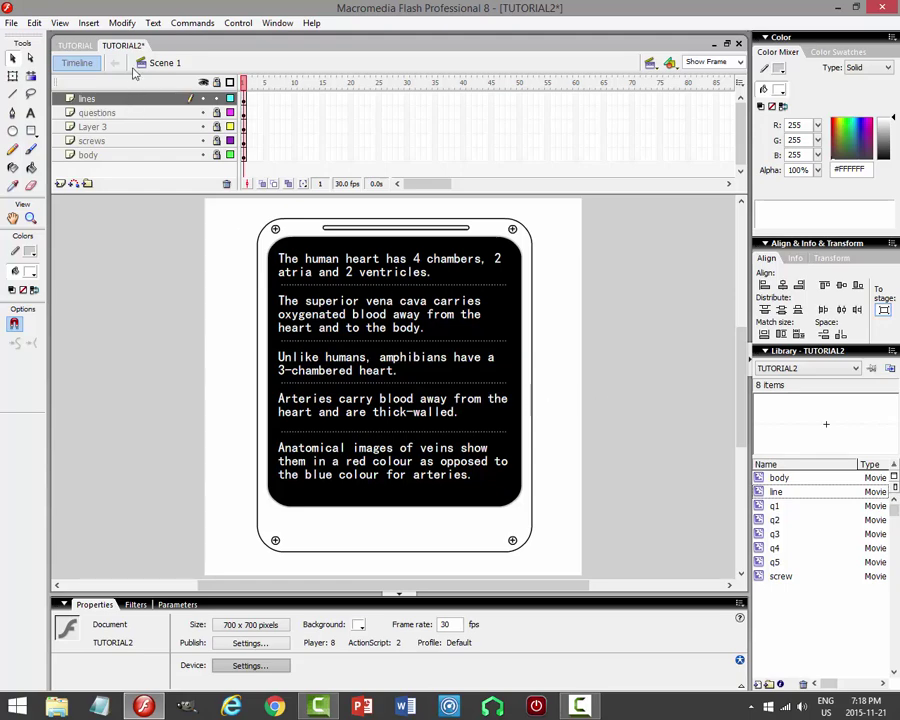
# Test the movie to check the questions and dotted separators, and close the preview.
pyautogui.click(238, 22)
pyautogui.click(134, 126)
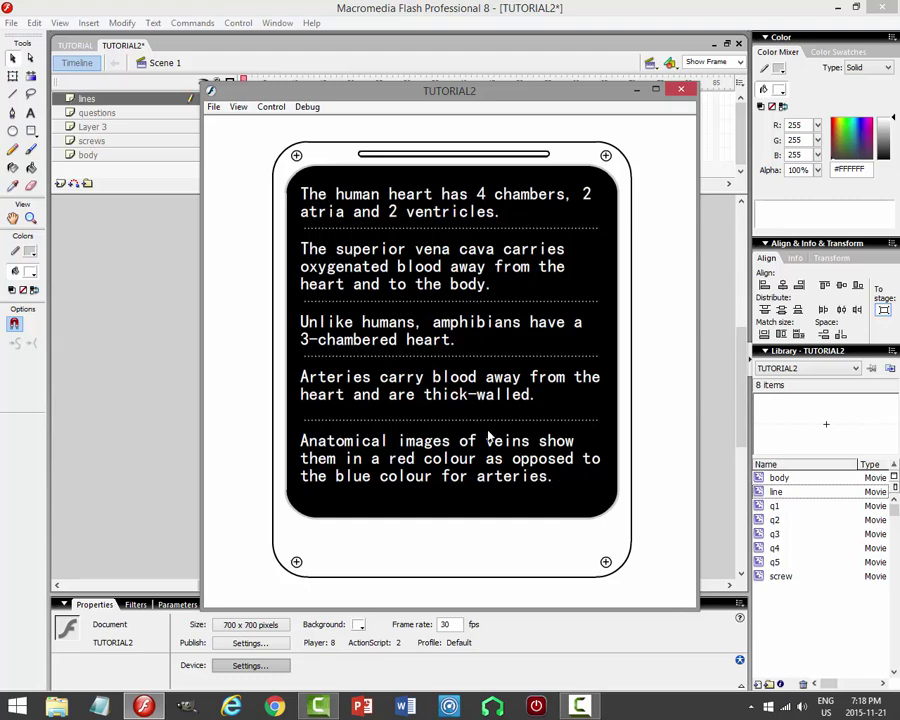
pyautogui.click(680, 92)
# Lock the lines layer and save the document.
pyautogui.click(148, 98)
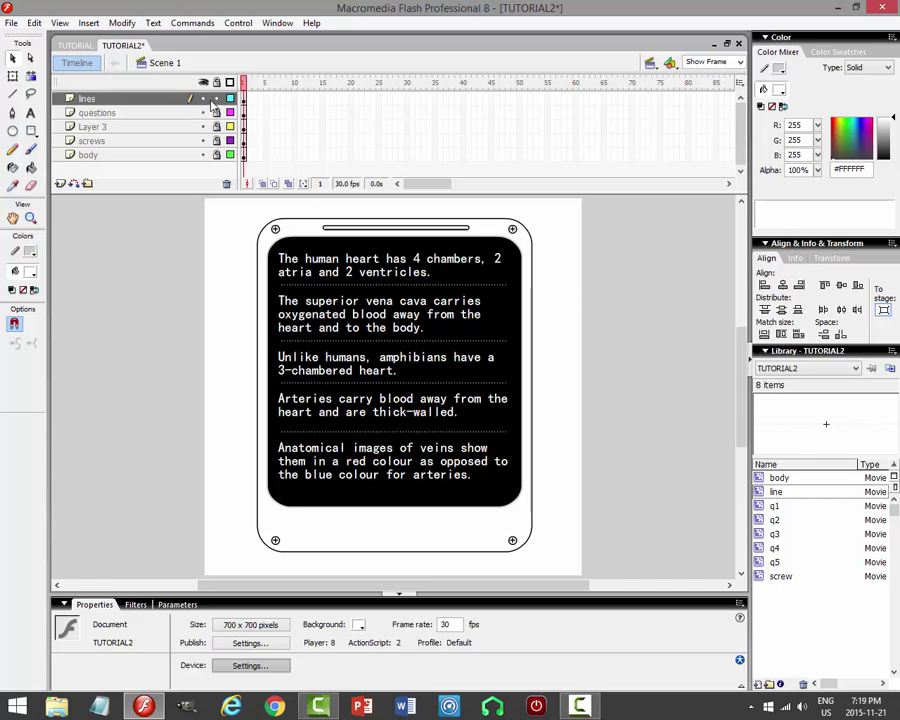
pyautogui.click(638, 352)
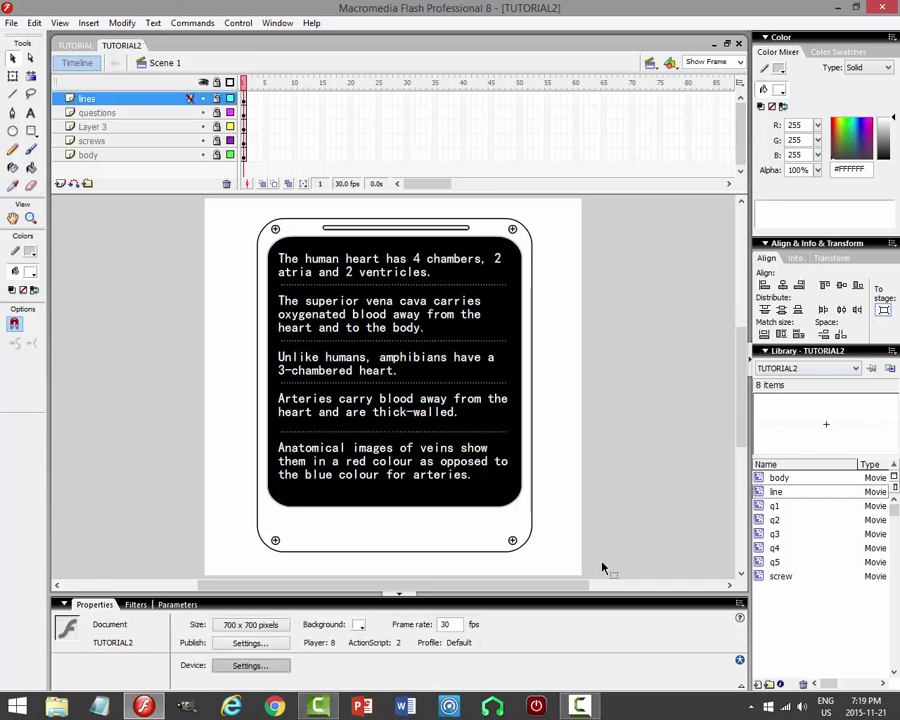
# Change the document's background colour to medium grey (#999999).
pyautogui.click(358, 625)
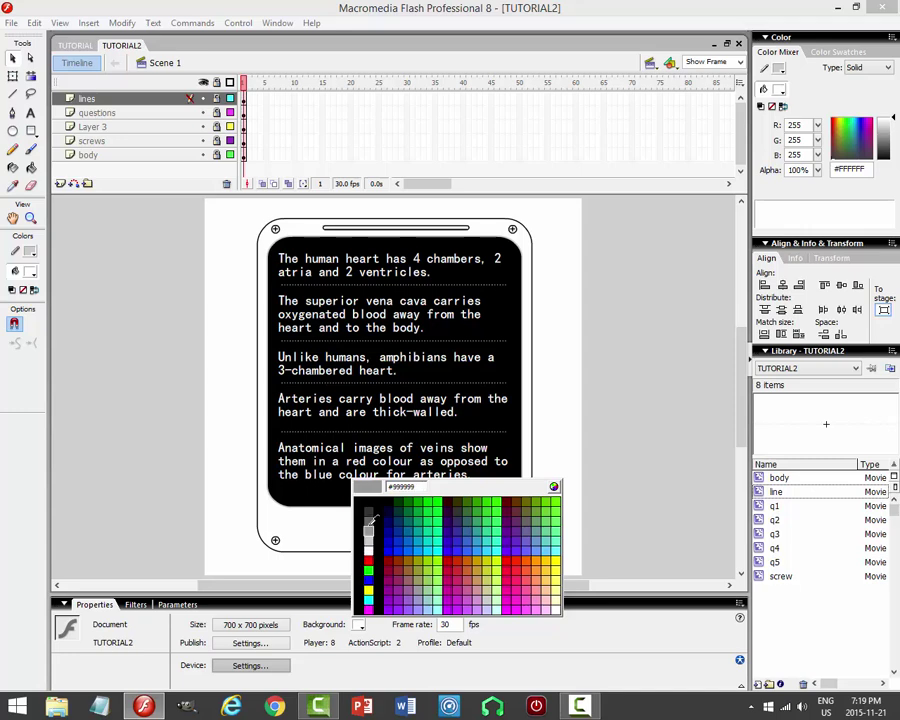
pyautogui.click(368, 552)
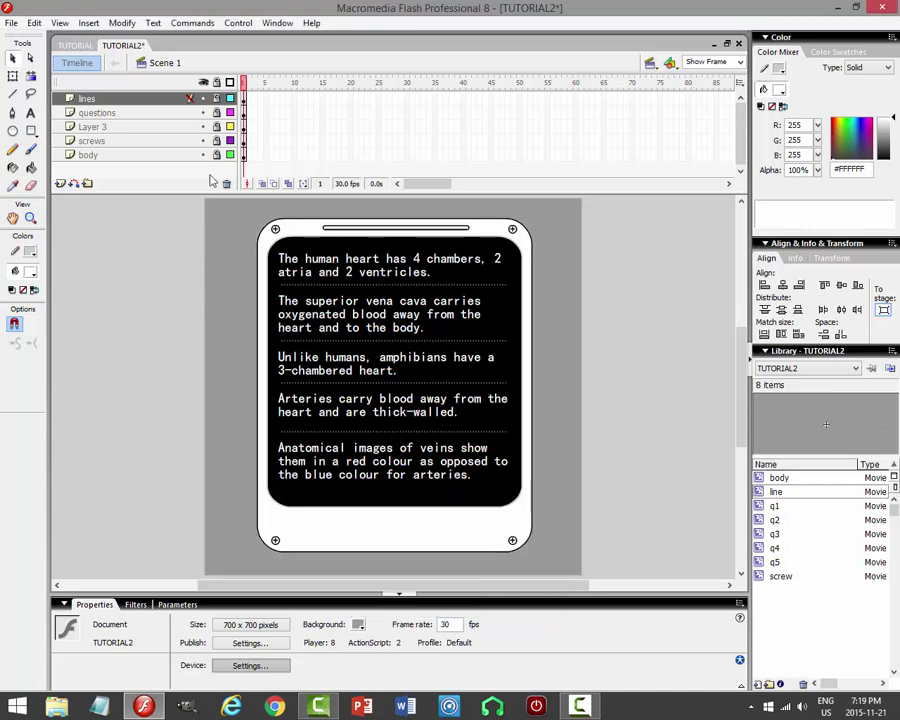
# Inside the body symbol, lock Layer 1 and add a new layer beneath it.
pyautogui.click(132, 156)
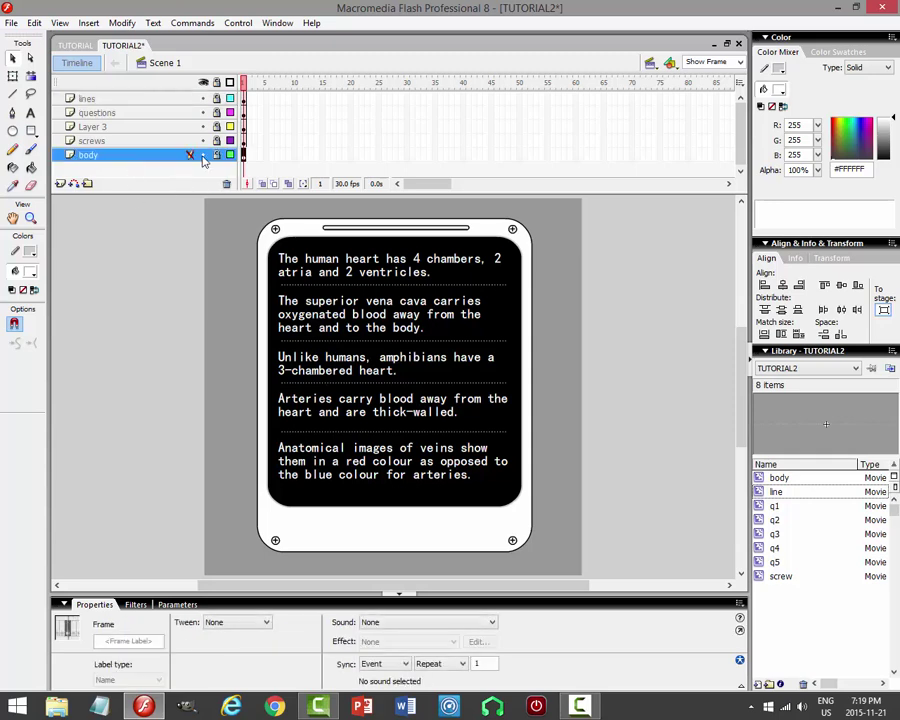
pyautogui.click(414, 538)
pyautogui.doubleClick(519, 510)
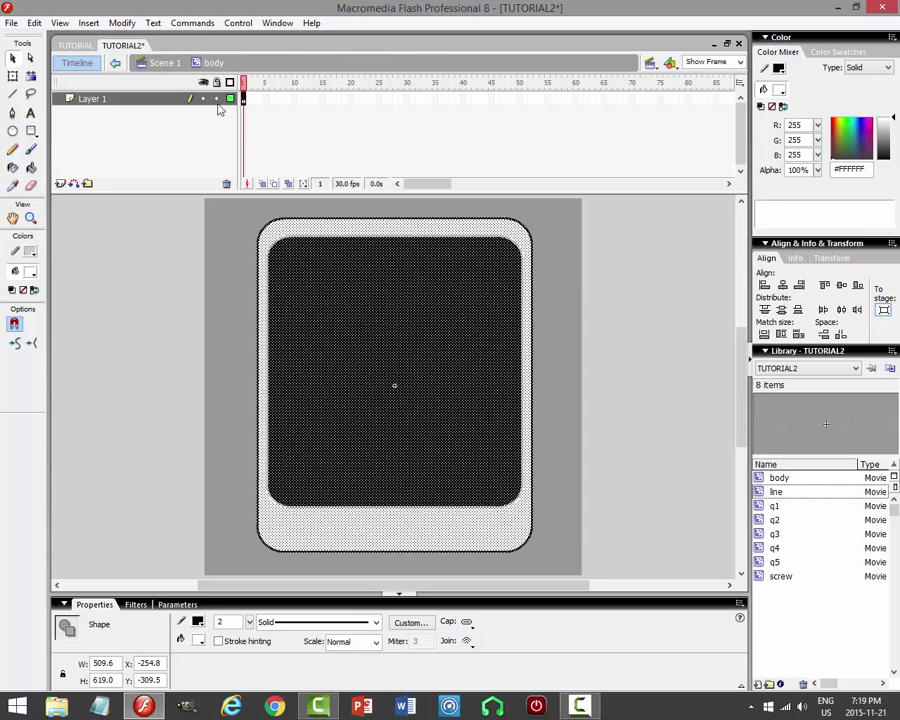
pyautogui.click(100, 173)
pyautogui.click(60, 183)
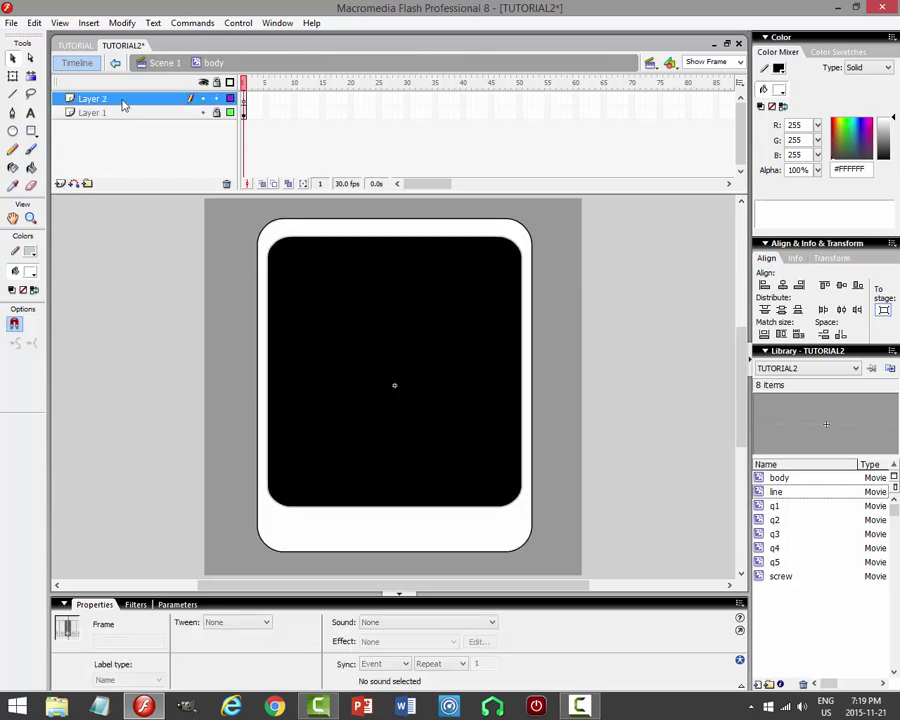
pyautogui.moveTo(92, 98); pyautogui.dragTo(92, 118)
# Draw a wide, flat black oval without a stroke on Layer 2, behind the lower edge of the white body.
pyautogui.click(13, 131)
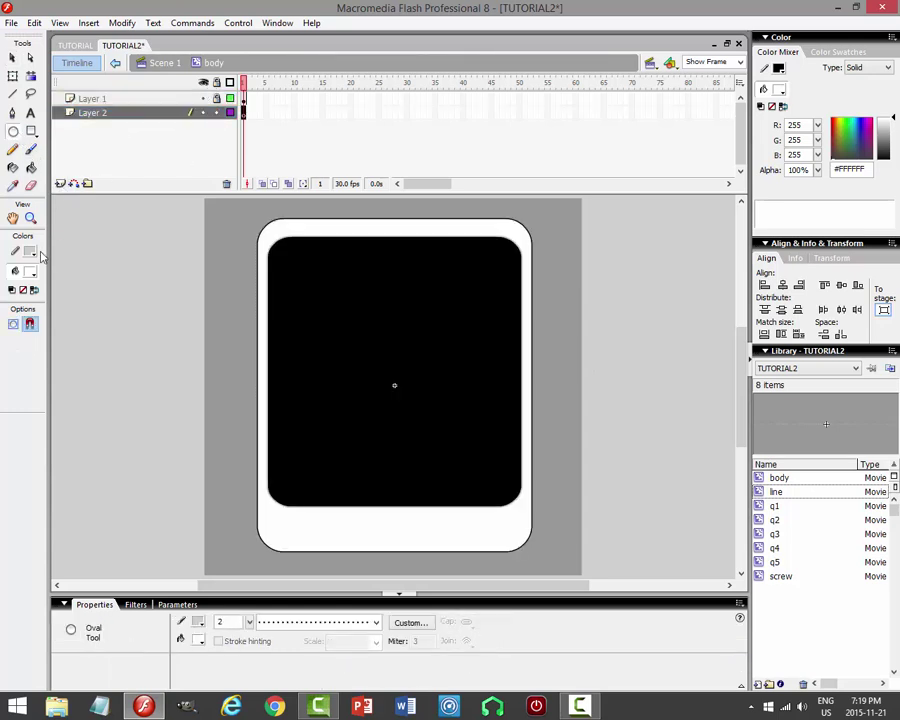
pyautogui.click(31, 251)
pyautogui.click(194, 271)
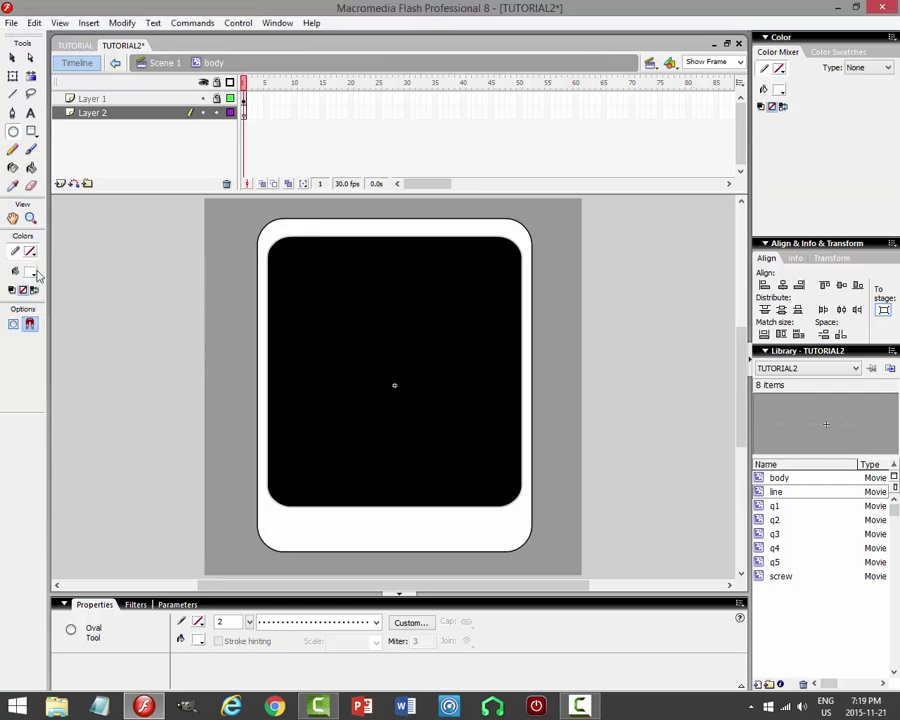
pyautogui.click(32, 272)
pyautogui.click(24, 305)
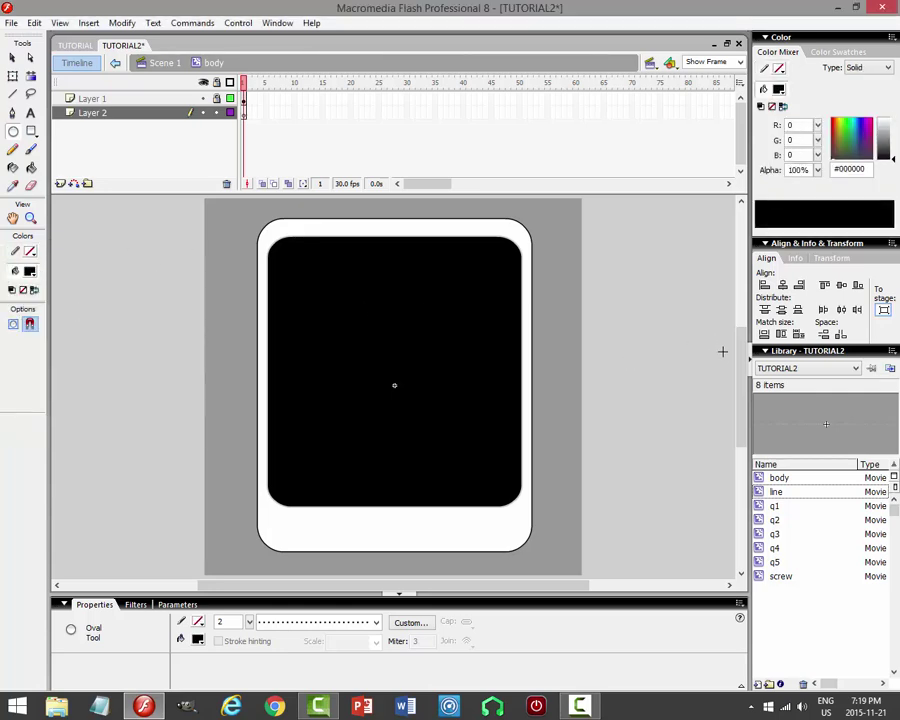
pyautogui.moveTo(741, 360); pyautogui.dragTo(687, 384)
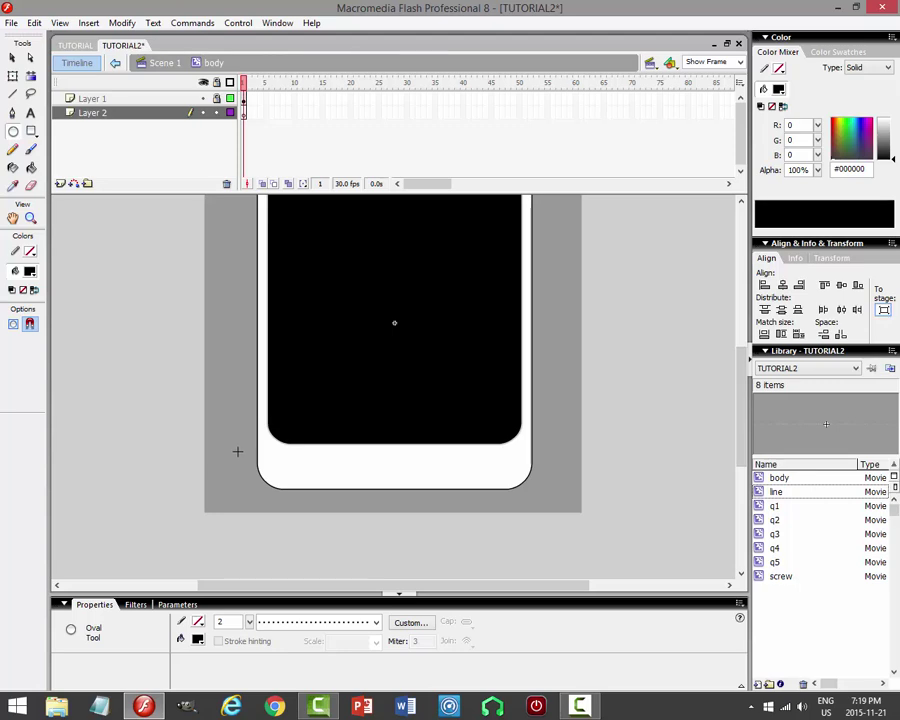
pyautogui.moveTo(238, 453); pyautogui.dragTo(544, 502)
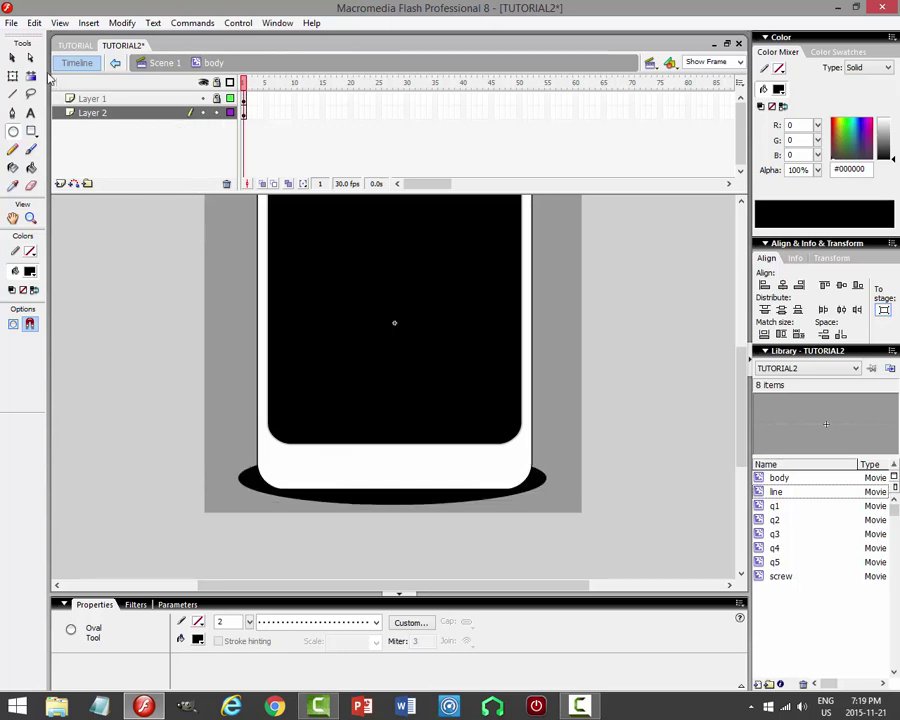
# Convert the black oval to a movie clip symbol named "body shadow".
pyautogui.click(14, 59)
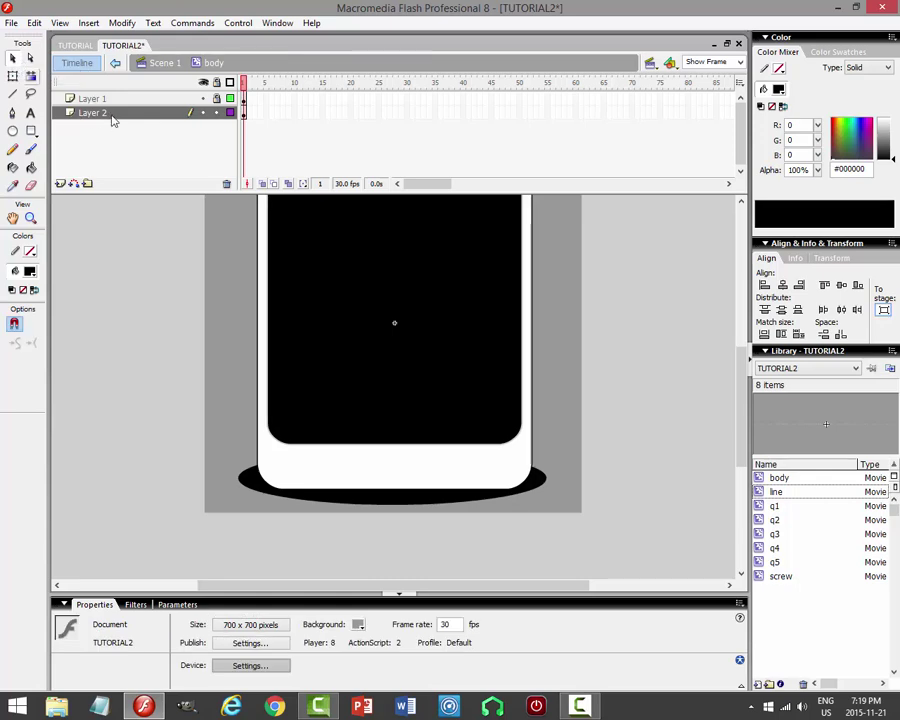
pyautogui.click(112, 113)
pyautogui.click(122, 23)
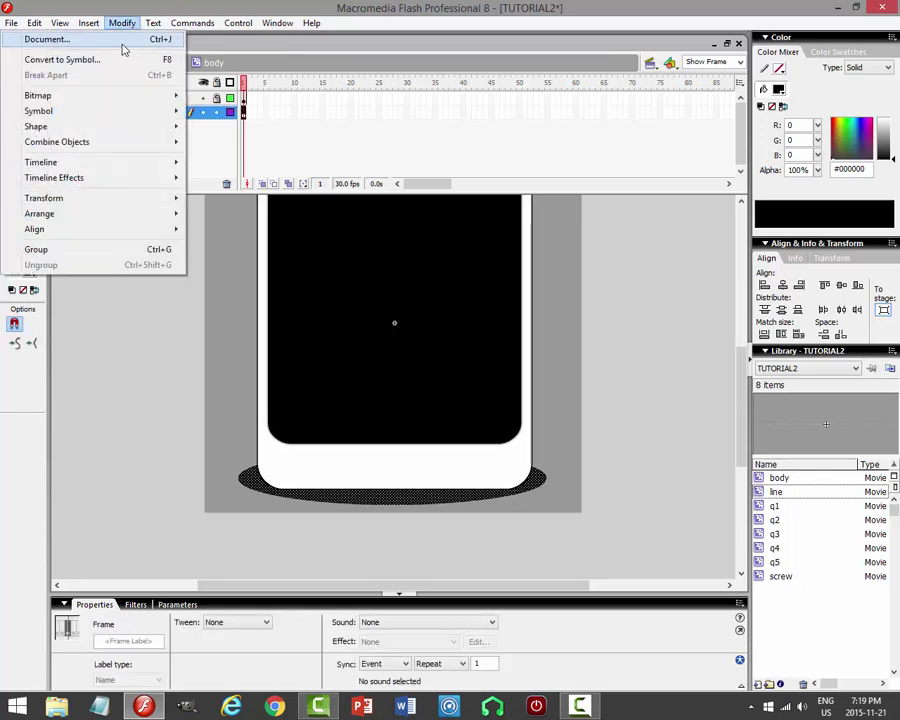
pyautogui.click(105, 58)
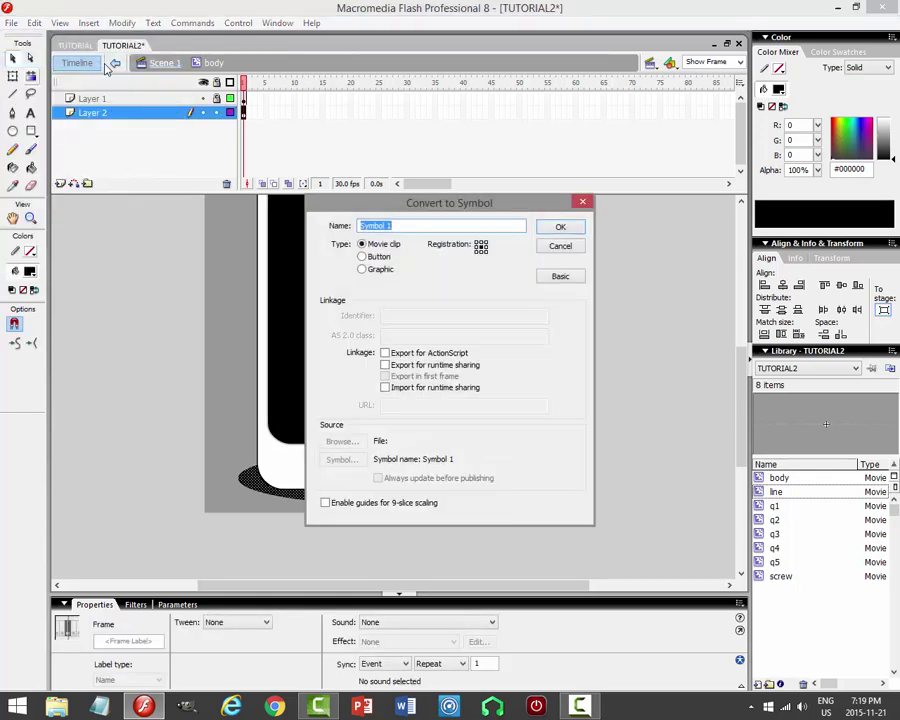
pyautogui.write('body shadow')
pyautogui.press('Return')
# Rename the oval's layer as "shadow" and the layer above it as "body".
pyautogui.click(120, 120)
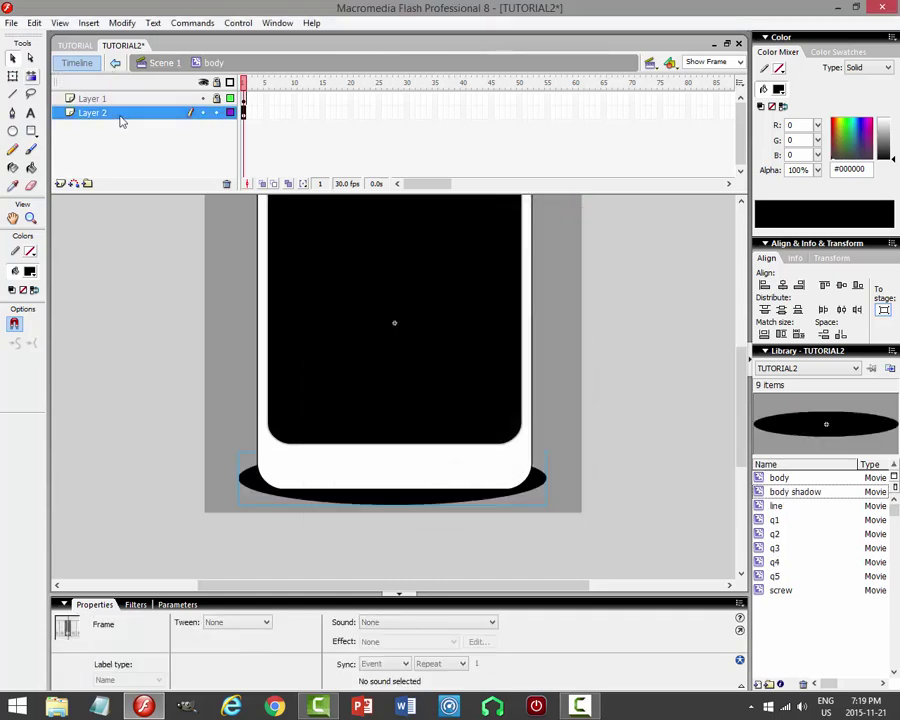
pyautogui.doubleClick(120, 119)
pyautogui.write('shadow')
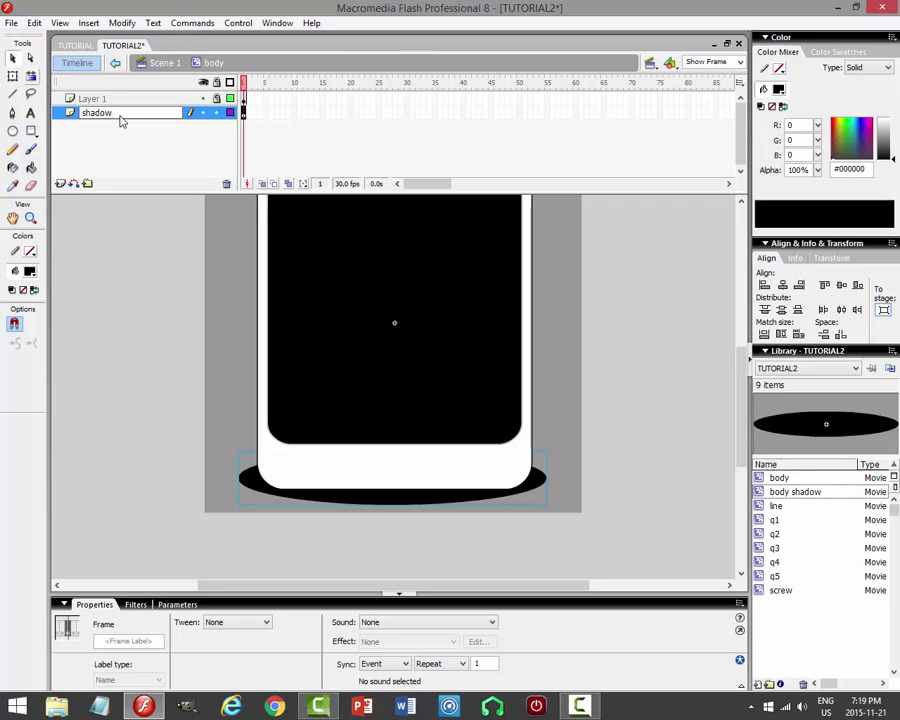
pyautogui.doubleClick(110, 99)
pyautogui.write('body')
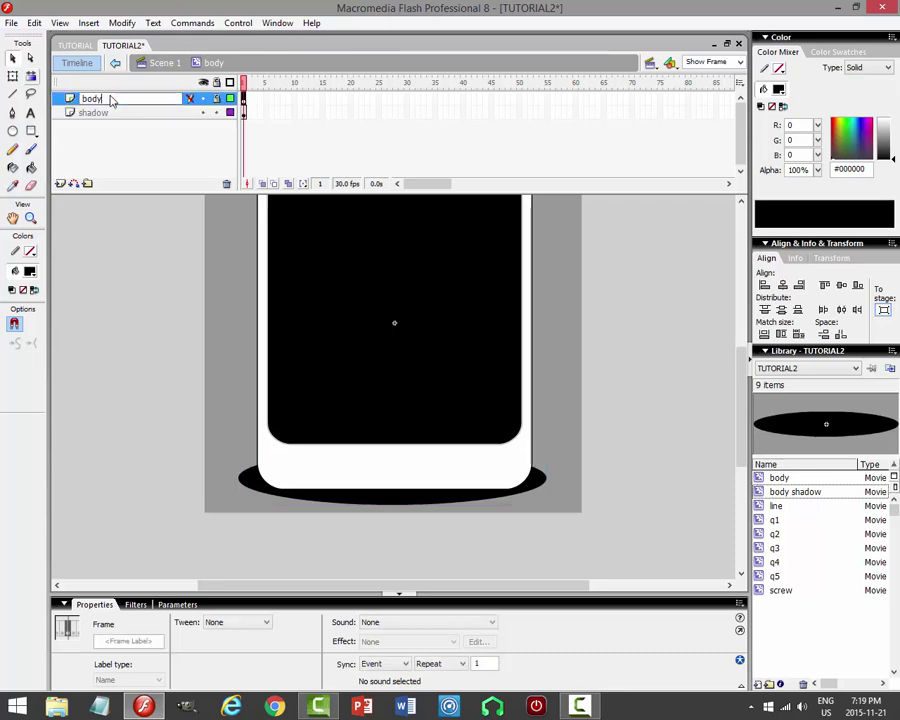
pyautogui.press('Return')
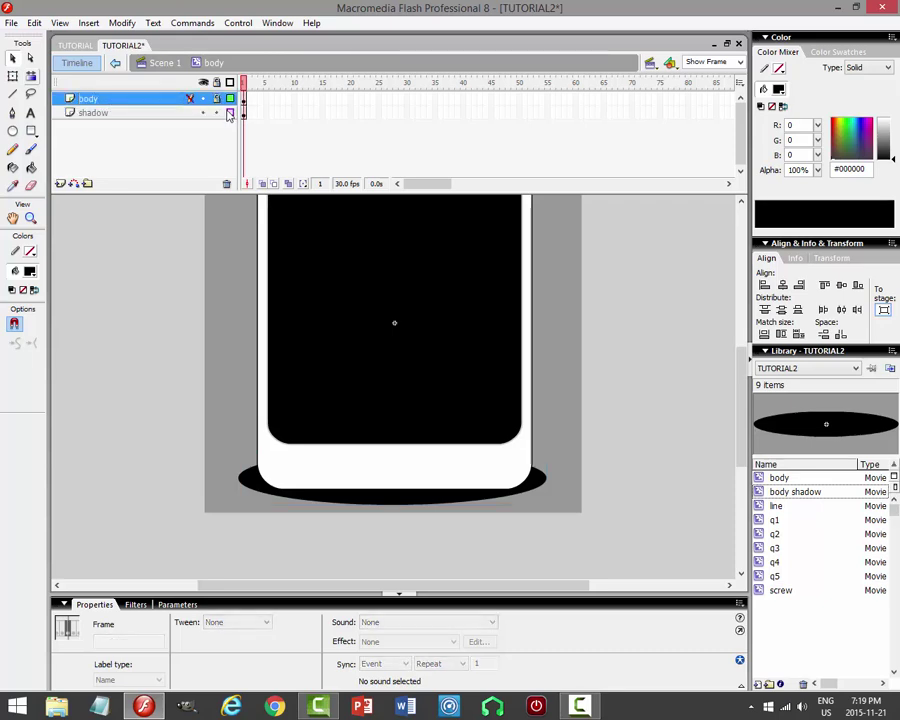
pyautogui.click(230, 113)
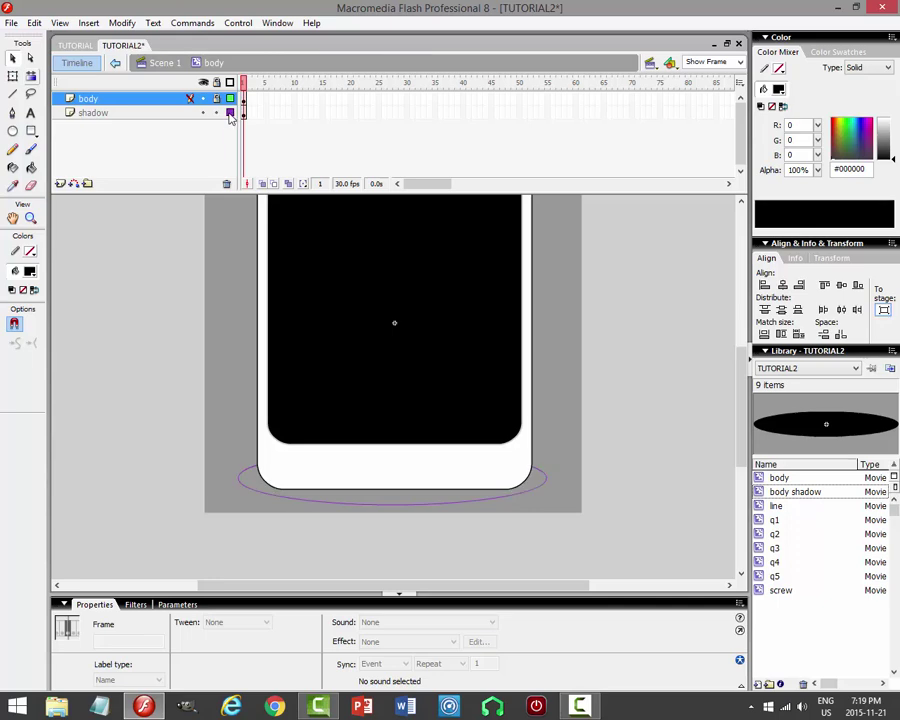
# Return to Scene 1 and preview the movie in debug mode, dismissing the debugger to examine the new shadow, and close the preview.
pyautogui.click(165, 62)
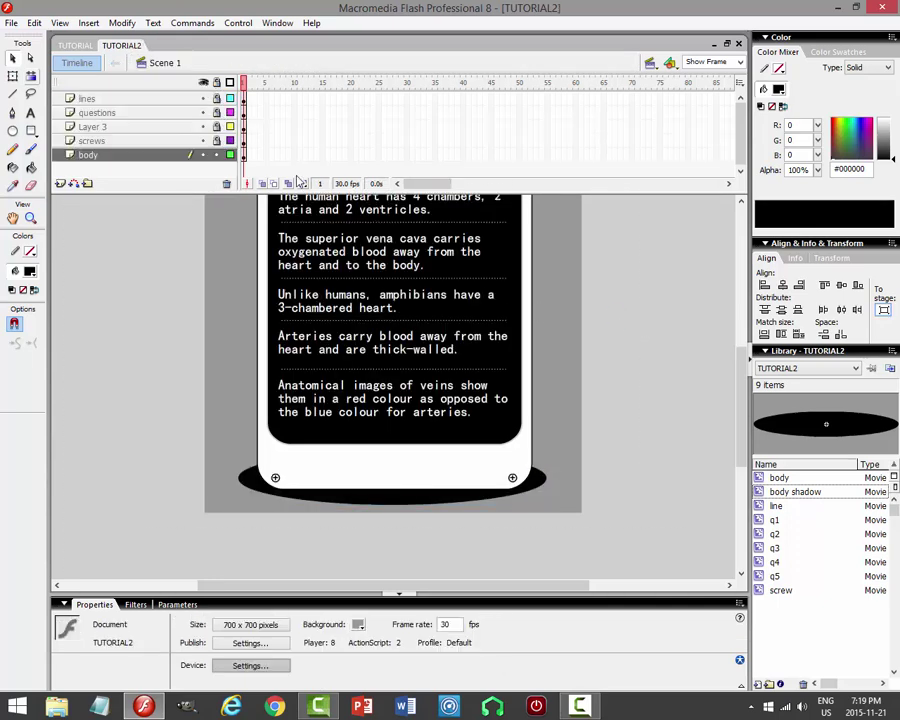
pyautogui.click(238, 22)
pyautogui.click(160, 141)
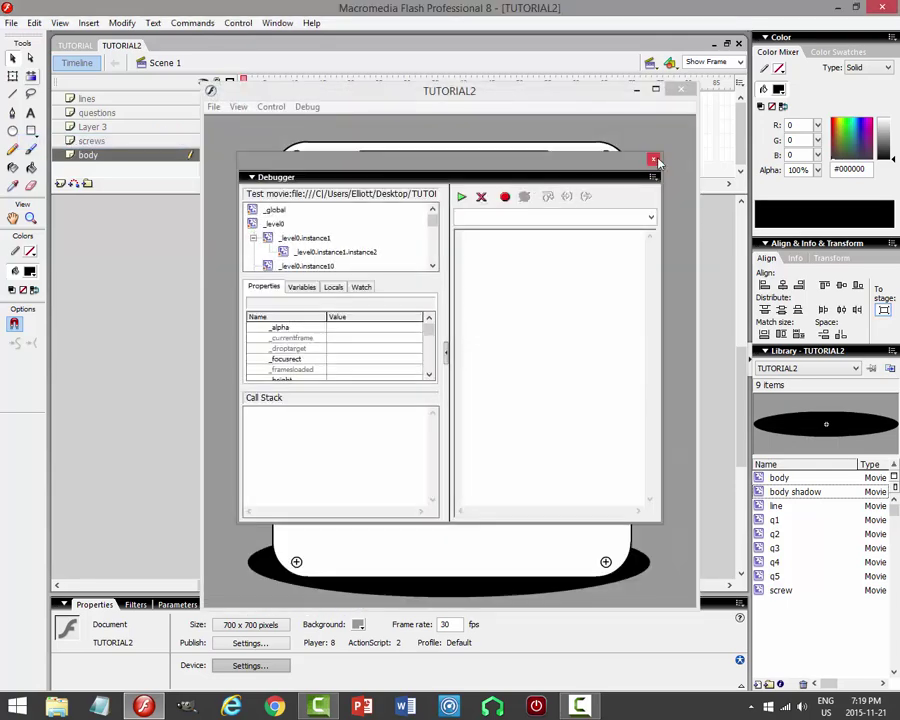
pyautogui.click(653, 161)
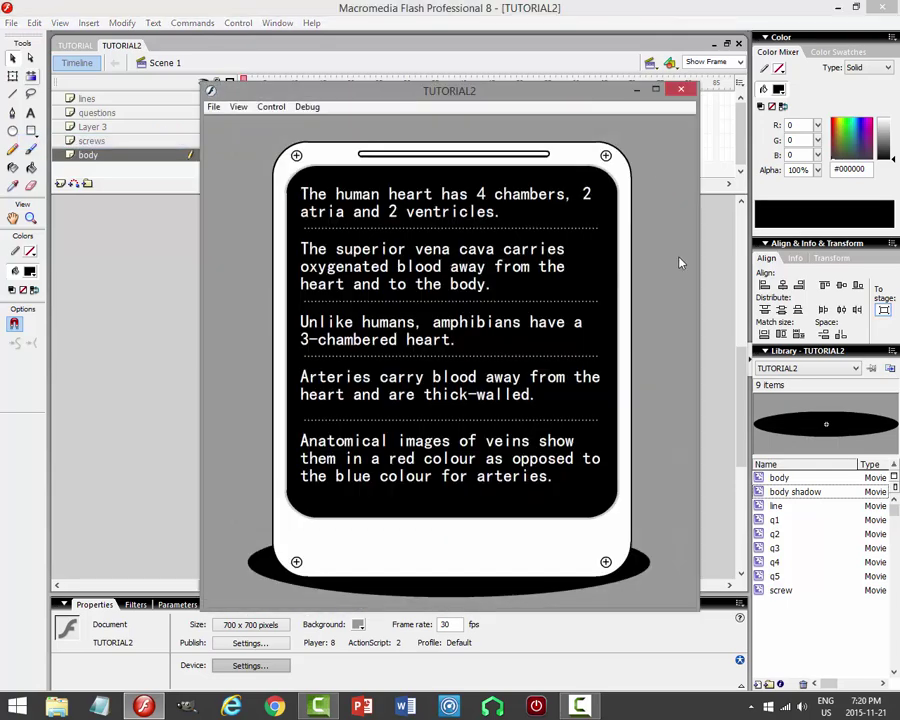
pyautogui.moveTo(540, 93); pyautogui.dragTo(504, 62)
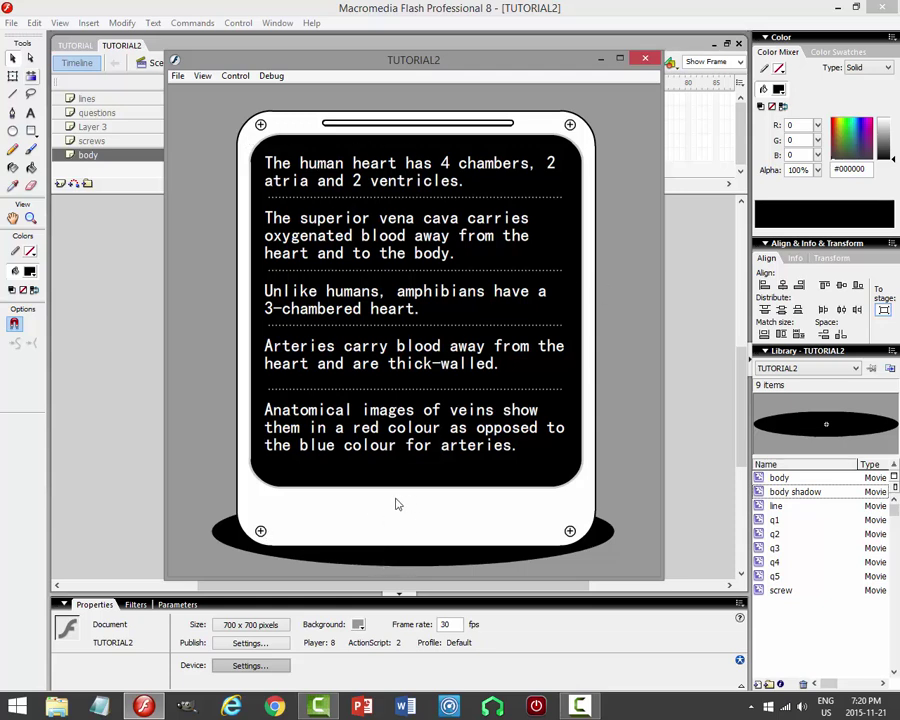
pyautogui.click(648, 63)
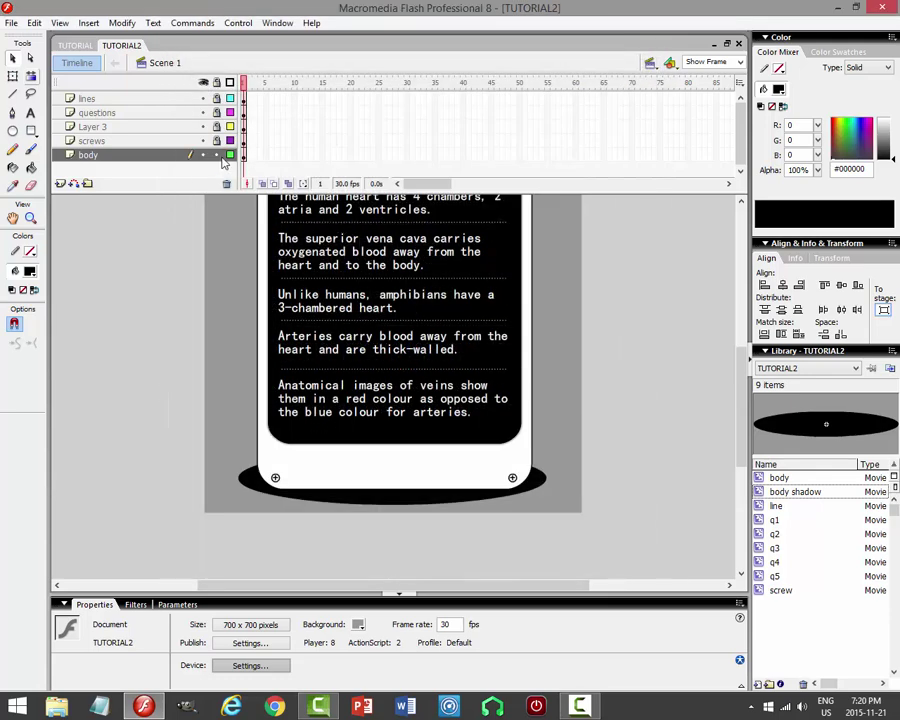
# Lock the body layer and make the timeline area taller, saving the document.
pyautogui.click(219, 157)
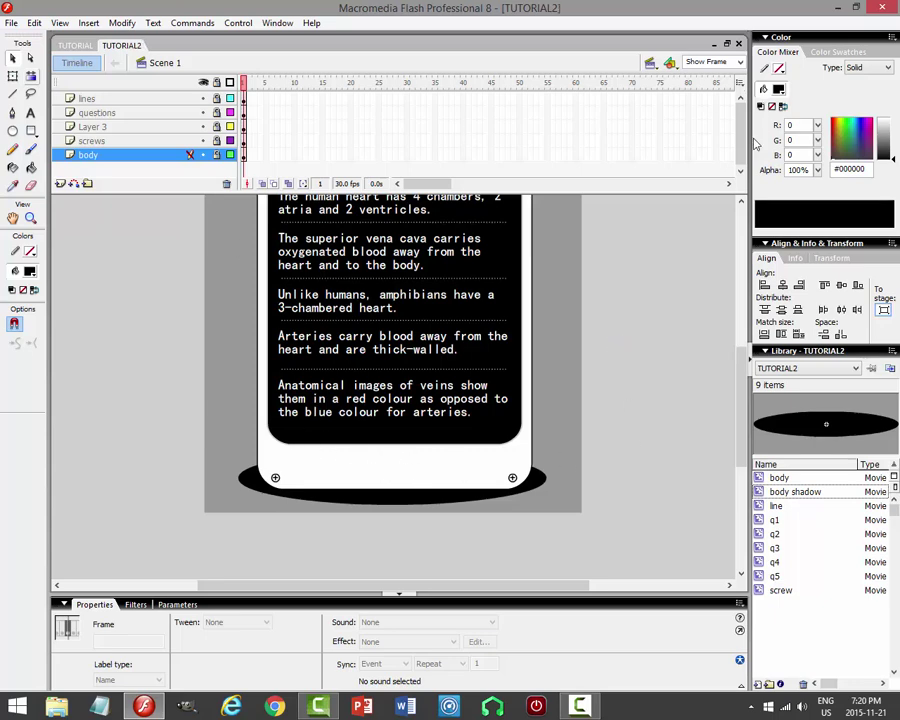
pyautogui.moveTo(660, 192); pyautogui.dragTo(626, 230)
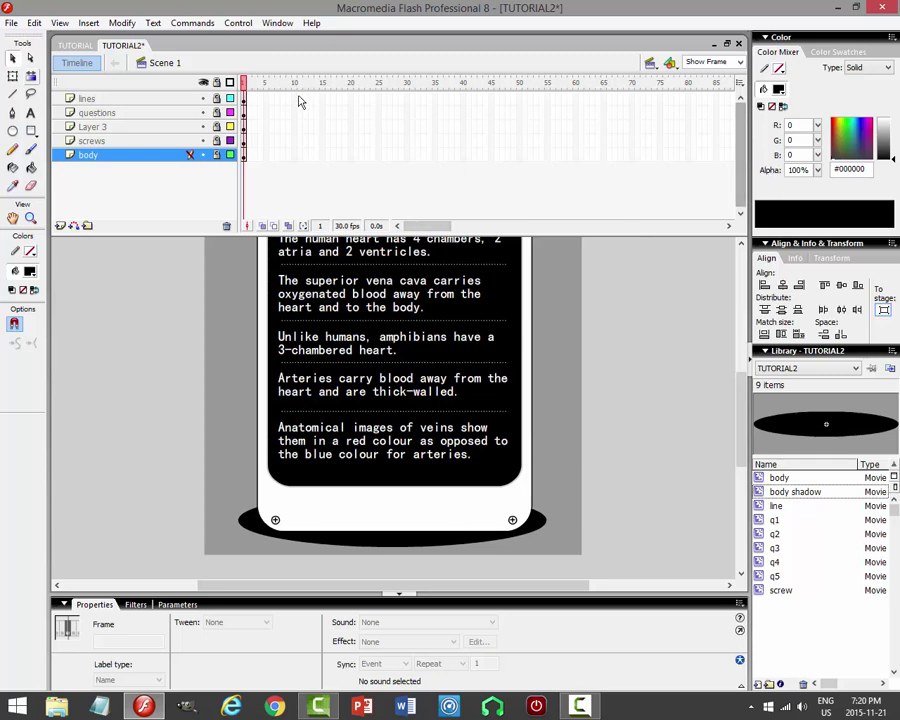
pyautogui.click(129, 100)
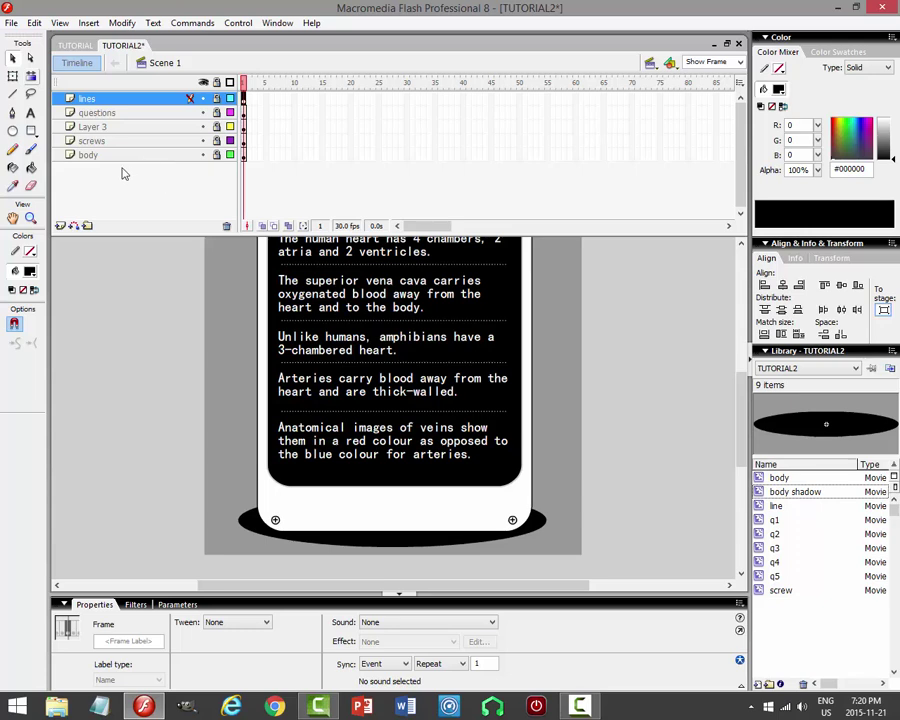
pyautogui.hotkey('ctrl', 's')
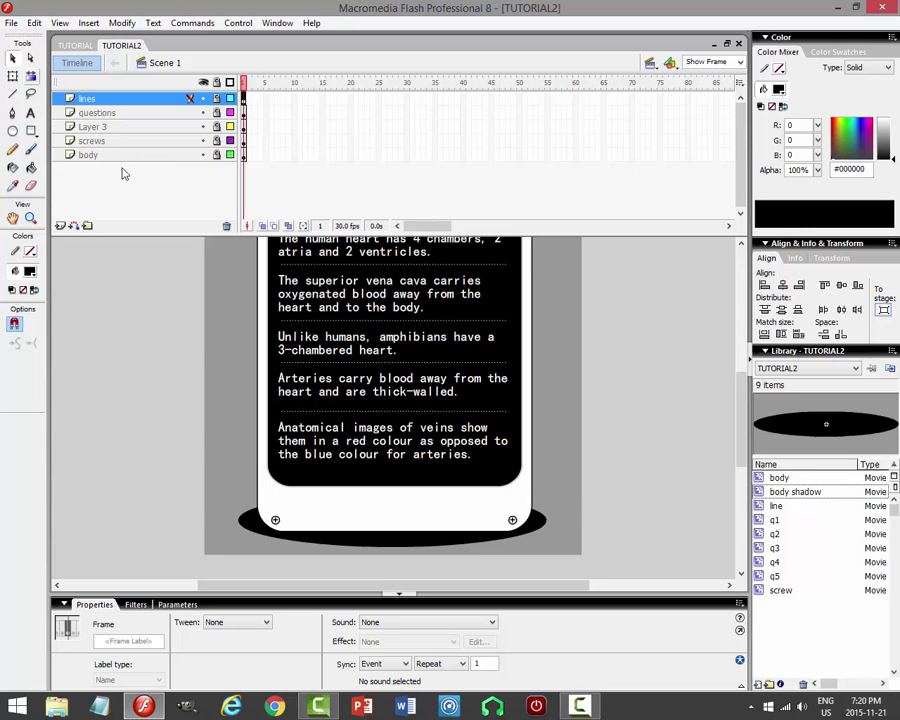
# Add a new layer above the lines layer and name it "actions".
pyautogui.click(60, 225)
pyautogui.doubleClick(195, 100)
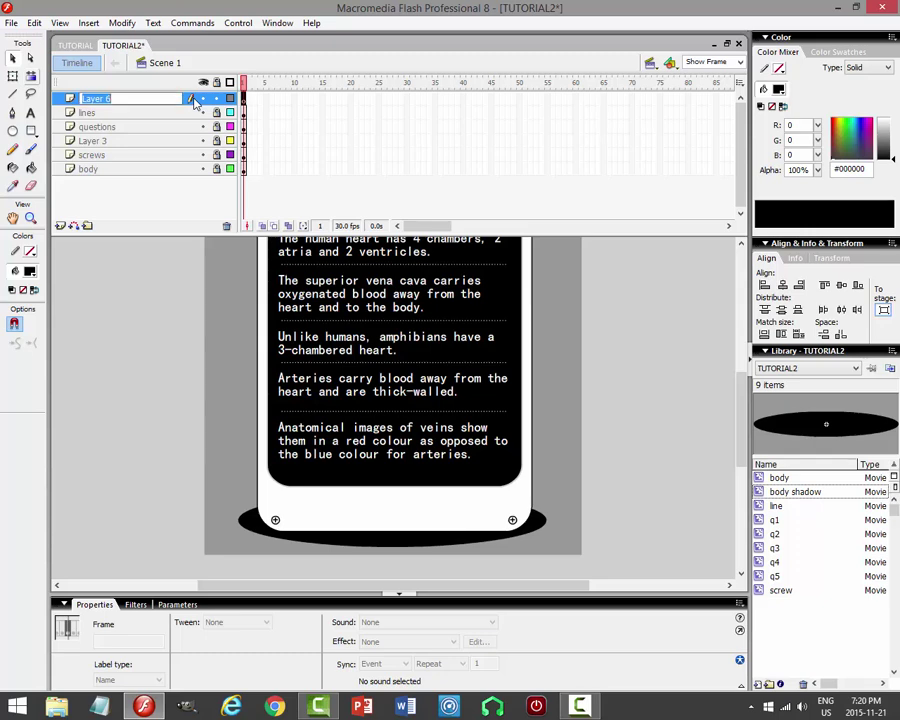
pyautogui.write('a')
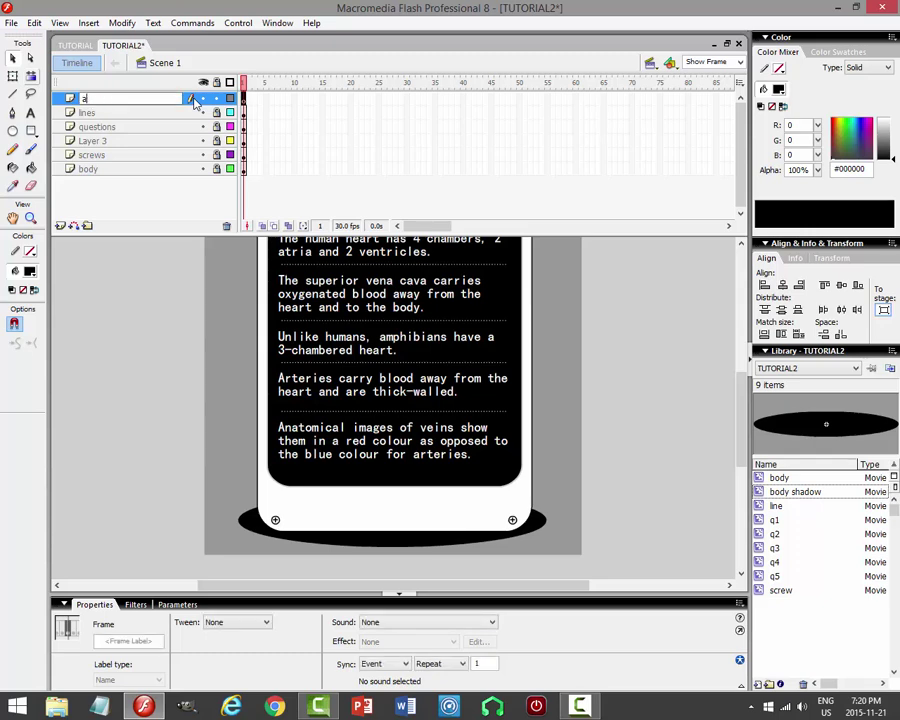
pyautogui.write('sctons')
pyautogui.press('Return')
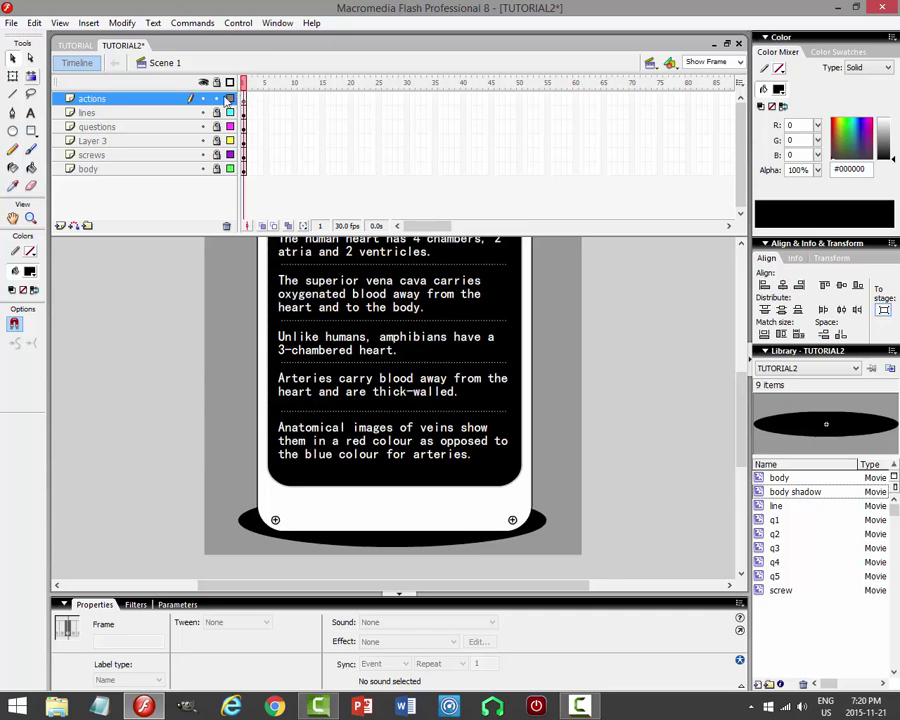
# Draw a slanted dotted line with the Pen tool on the actions layer, outside the stage beside its right edge.
pyautogui.press('p')
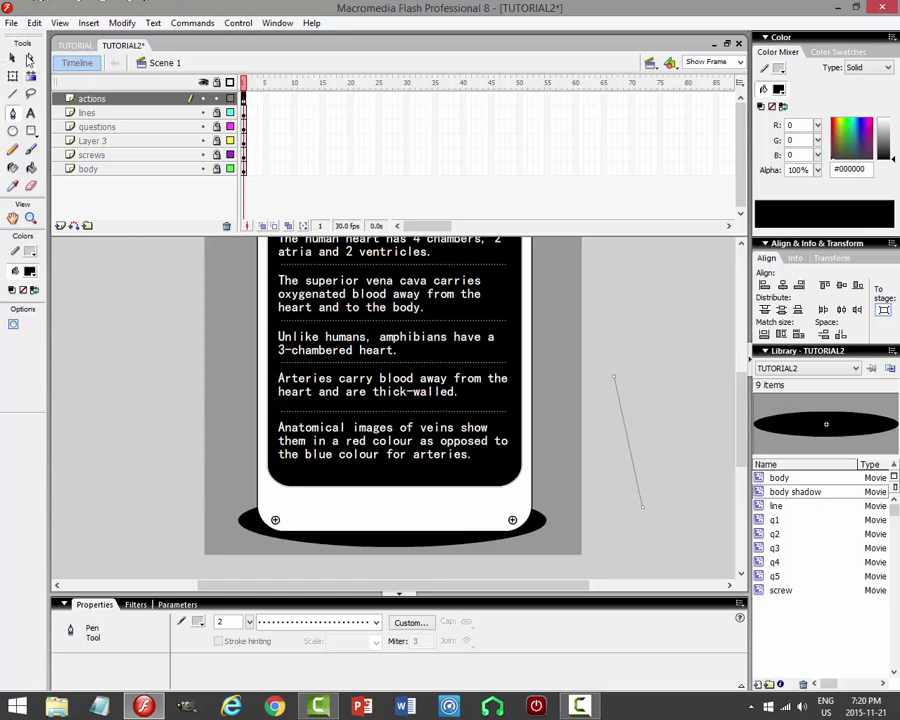
pyautogui.click(14, 58)
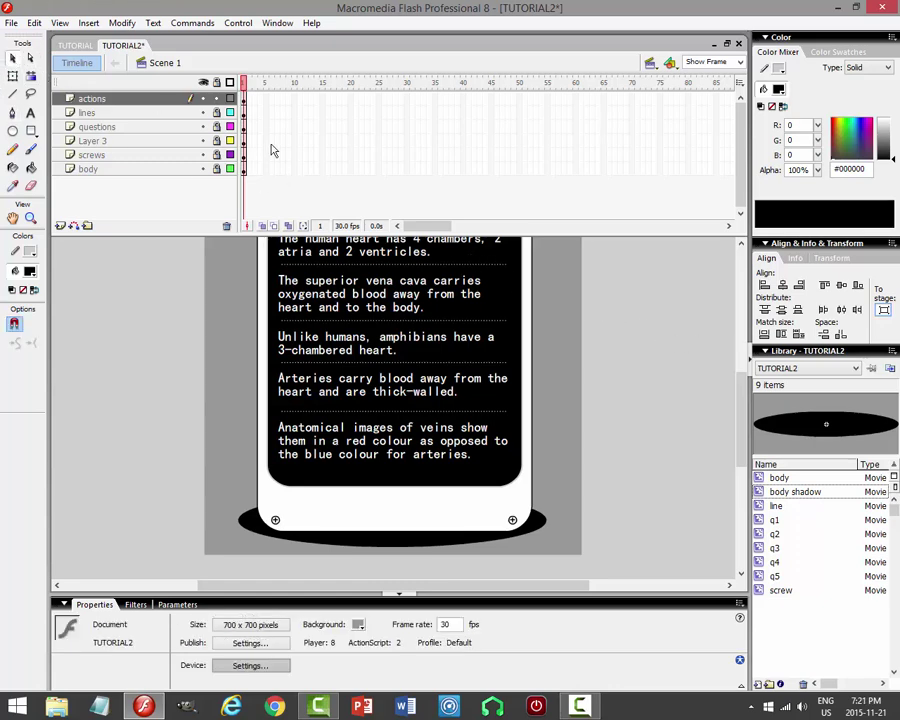
# Add the script "stop();" to frame 1 of the actions layer and close the script editor.
pyautogui.click(244, 98)
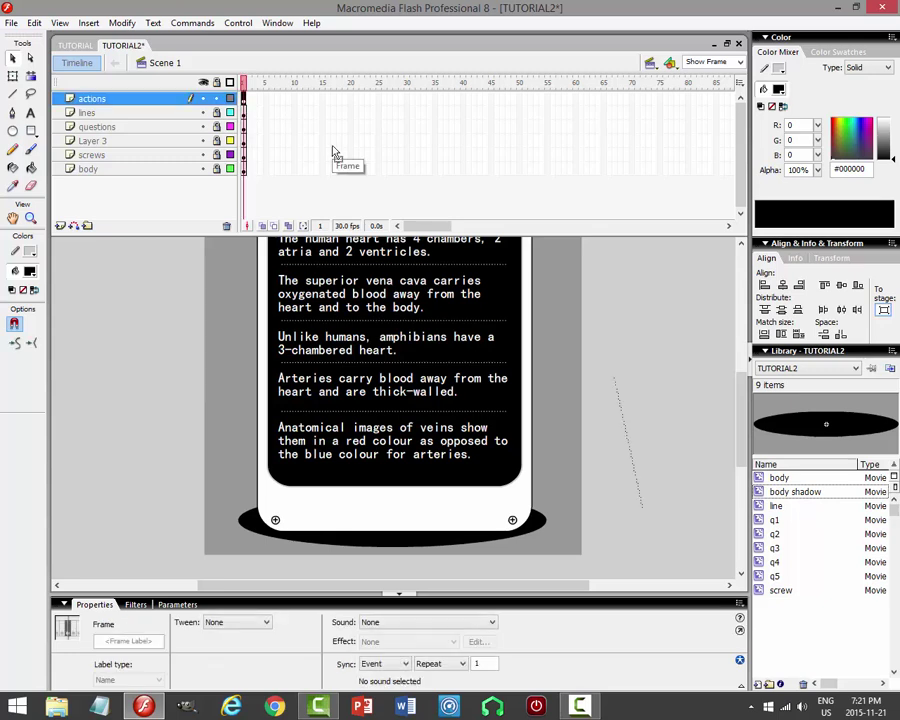
pyautogui.click(277, 22)
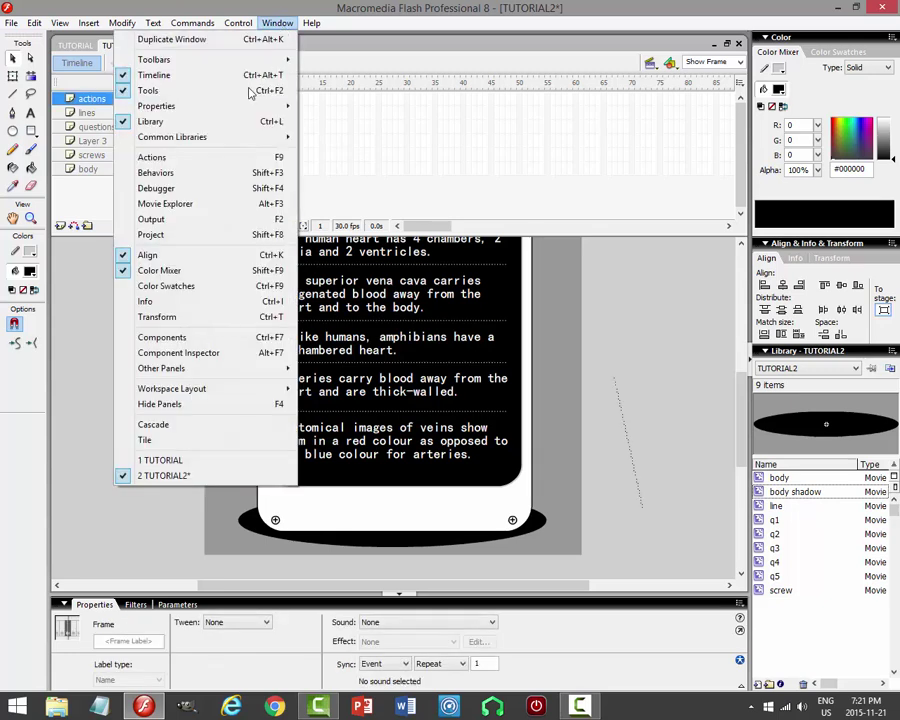
pyautogui.click(198, 158)
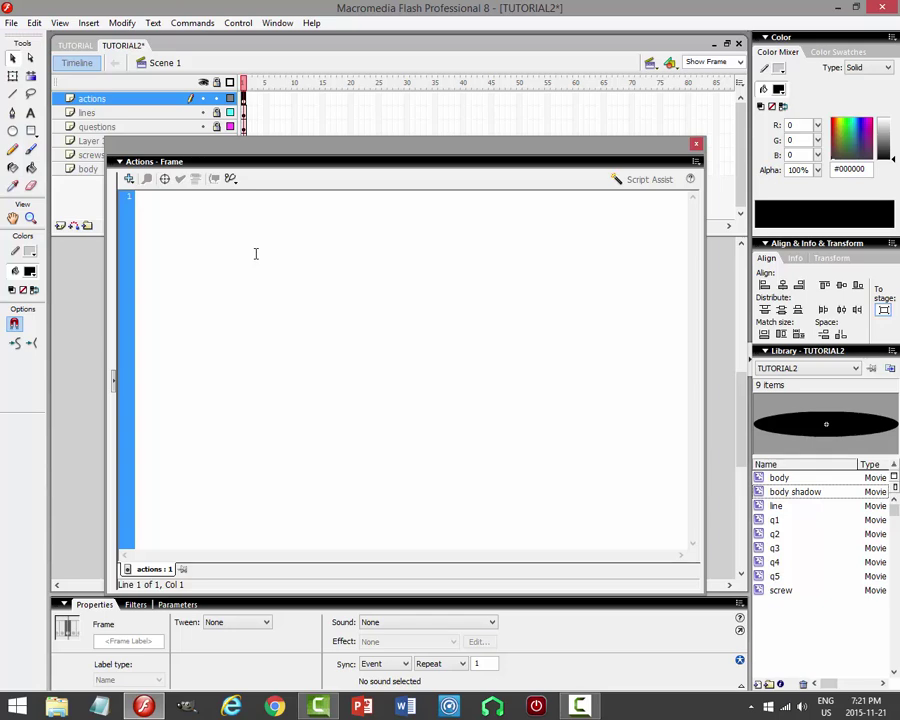
pyautogui.write('stop();')
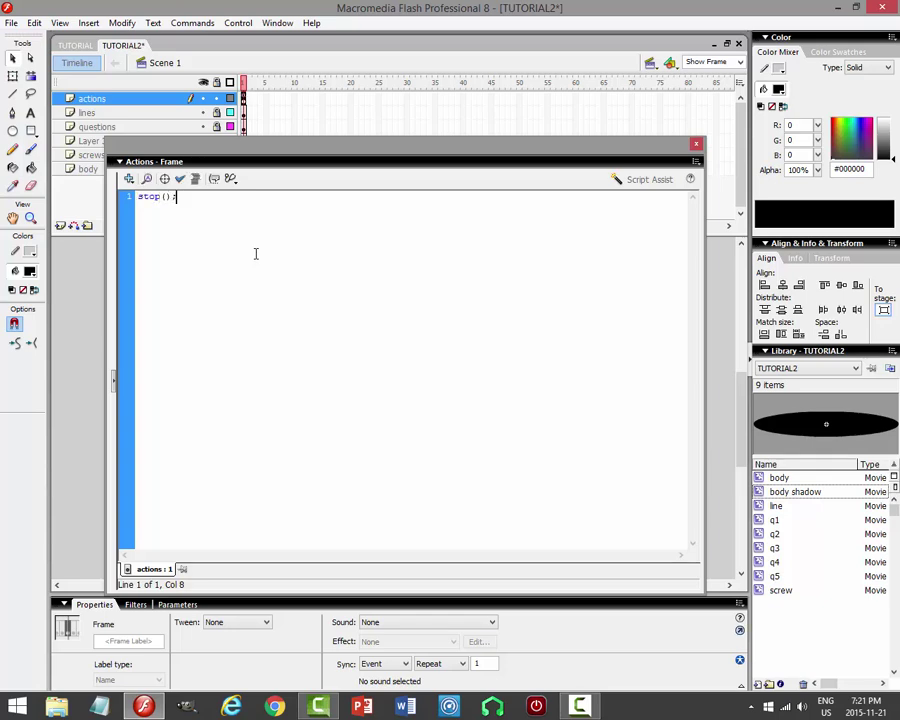
pyautogui.click(696, 143)
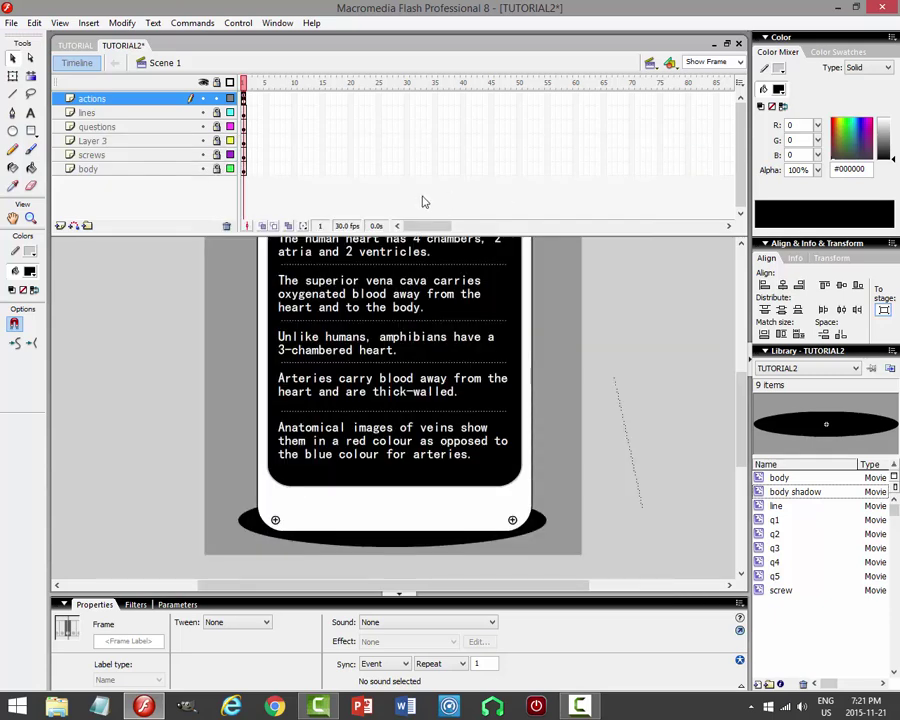
# Recheck the script on frame 1 of the actions layer and undo the layer's creation together with its dotted line.
pyautogui.click(622, 430)
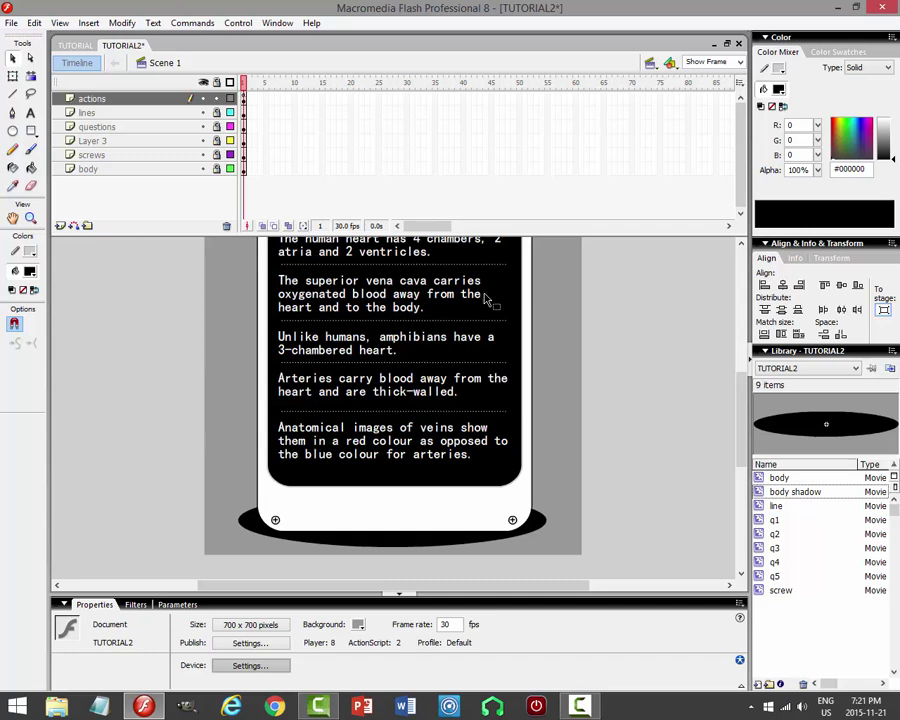
pyautogui.click(243, 98)
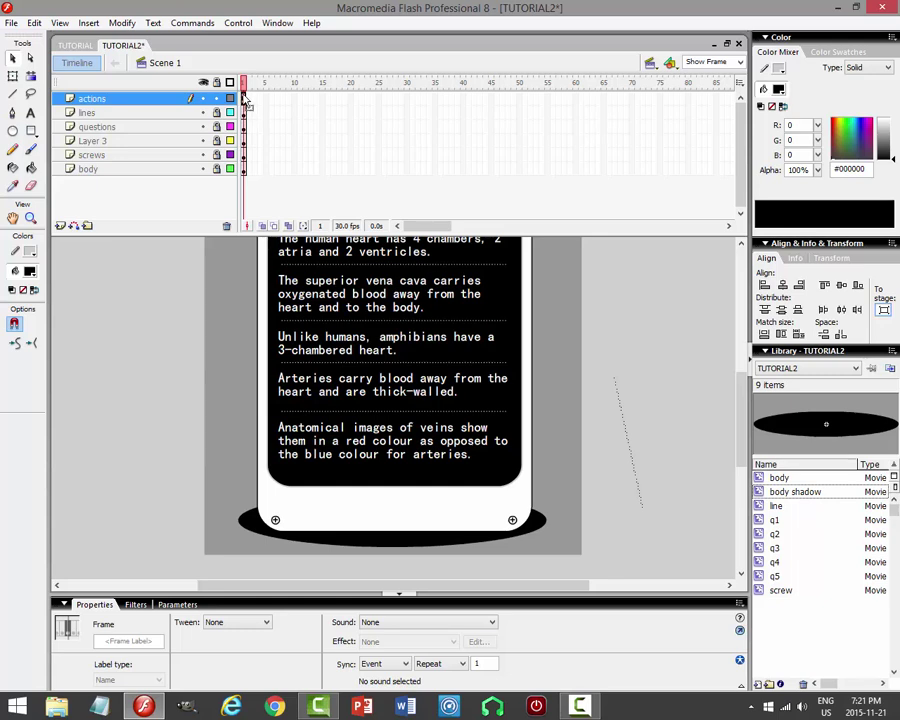
pyautogui.click(277, 22)
pyautogui.click(237, 157)
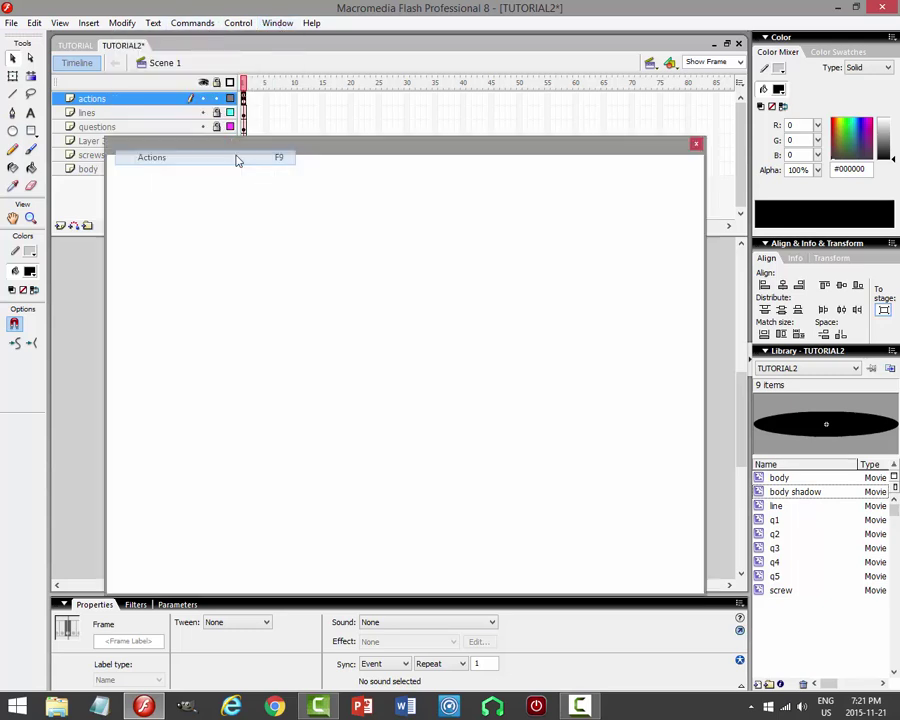
pyautogui.click(698, 144)
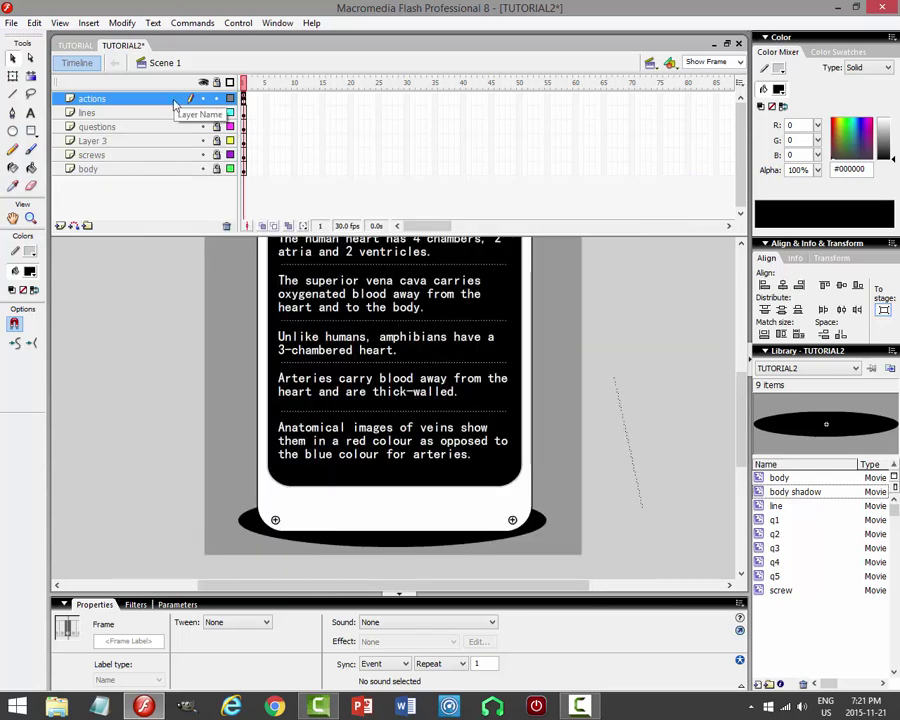
pyautogui.hotkey('ctrl', 'z')
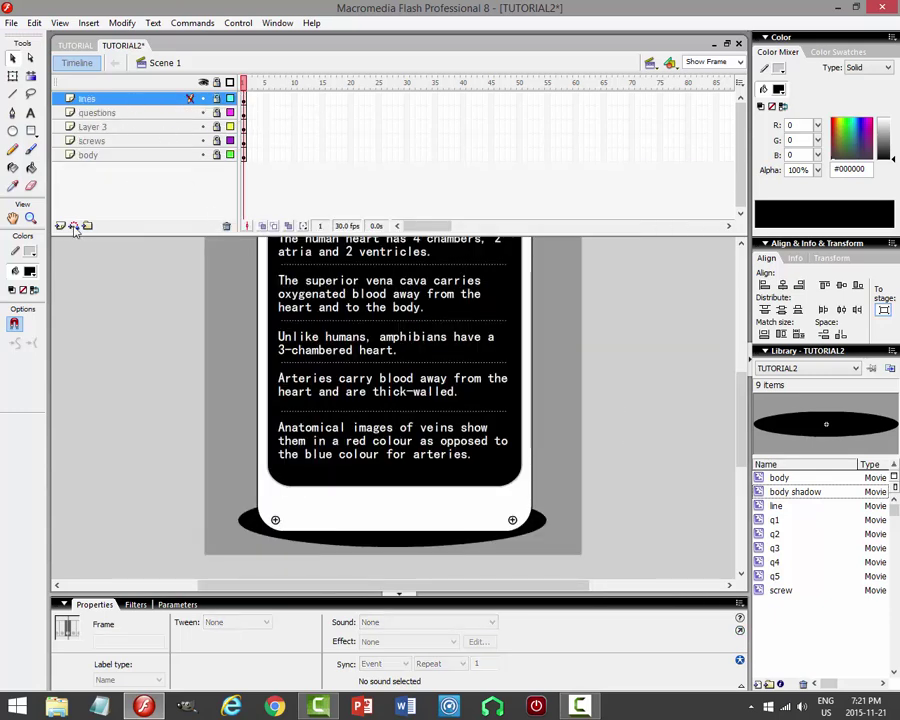
# Insert a fresh layer above the lines layer and name it "actions".
pyautogui.click(60, 225)
pyautogui.doubleClick(92, 98)
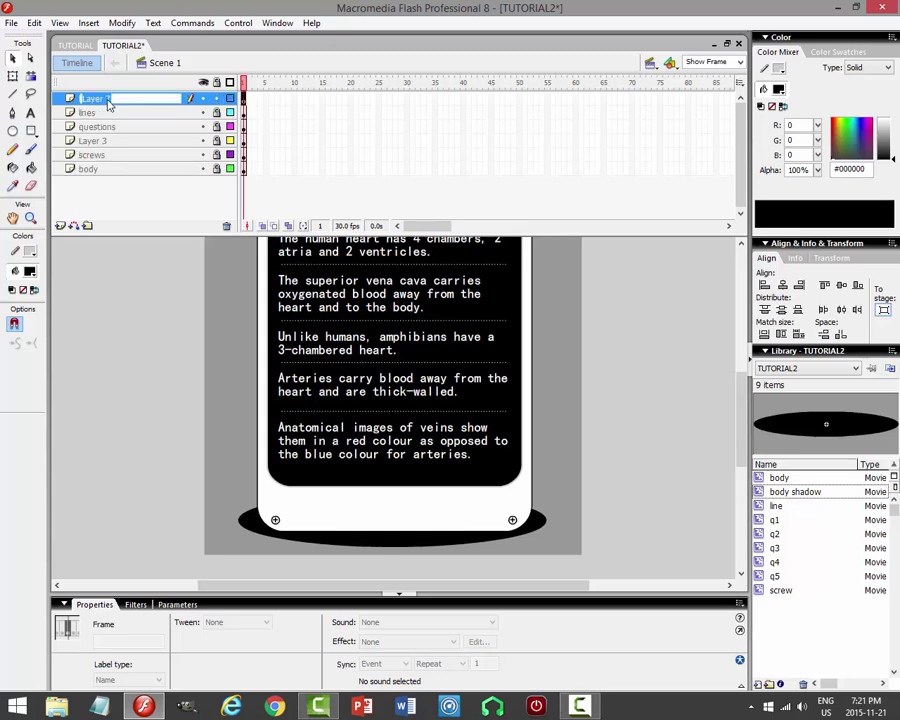
pyautogui.write('actions')
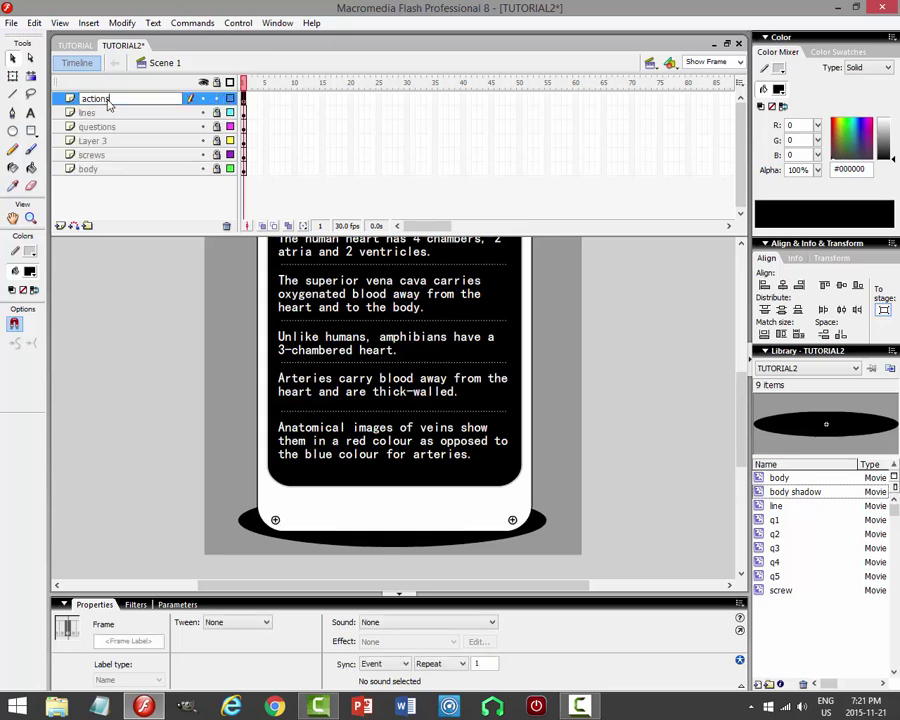
pyautogui.press('Return')
# Attach the script "stop();" to the first frame of the new actions layer and close the script editor.
pyautogui.click(277, 22)
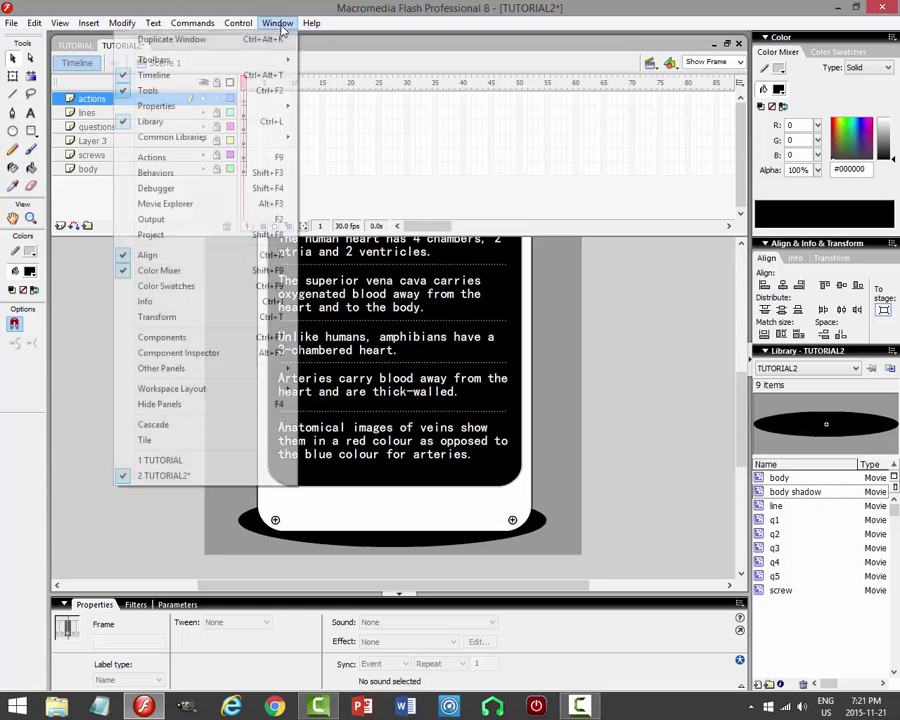
pyautogui.click(190, 160)
pyautogui.write('sto')
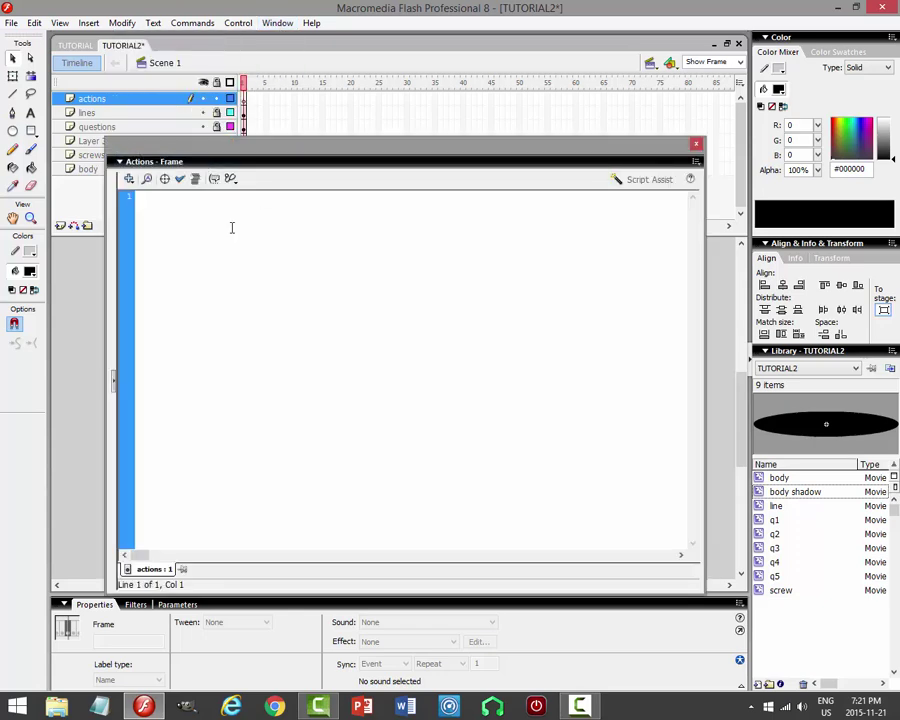
pyautogui.write('p();')
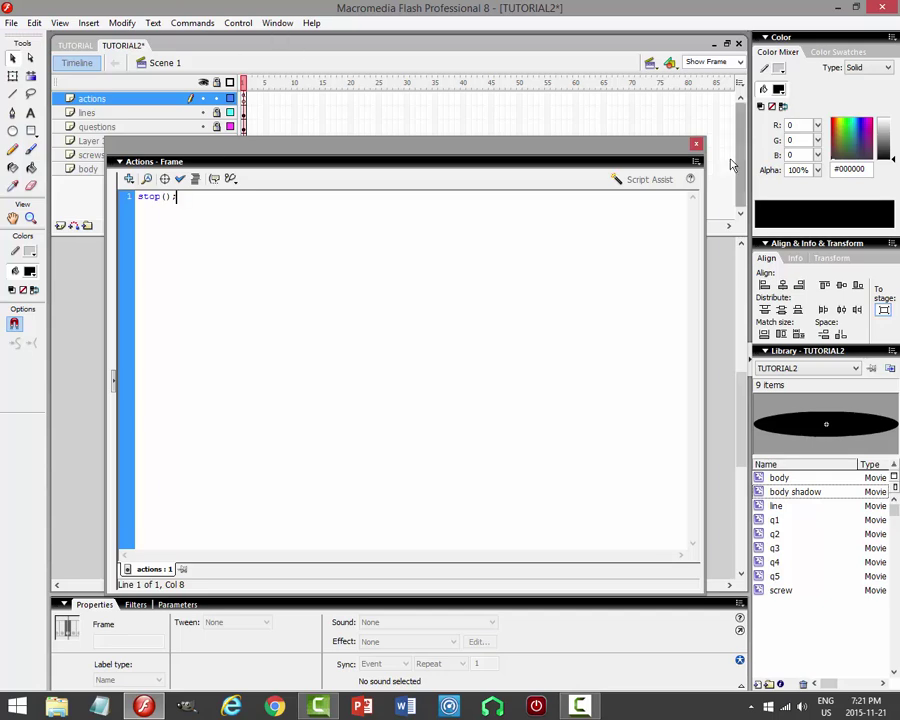
pyautogui.click(696, 143)
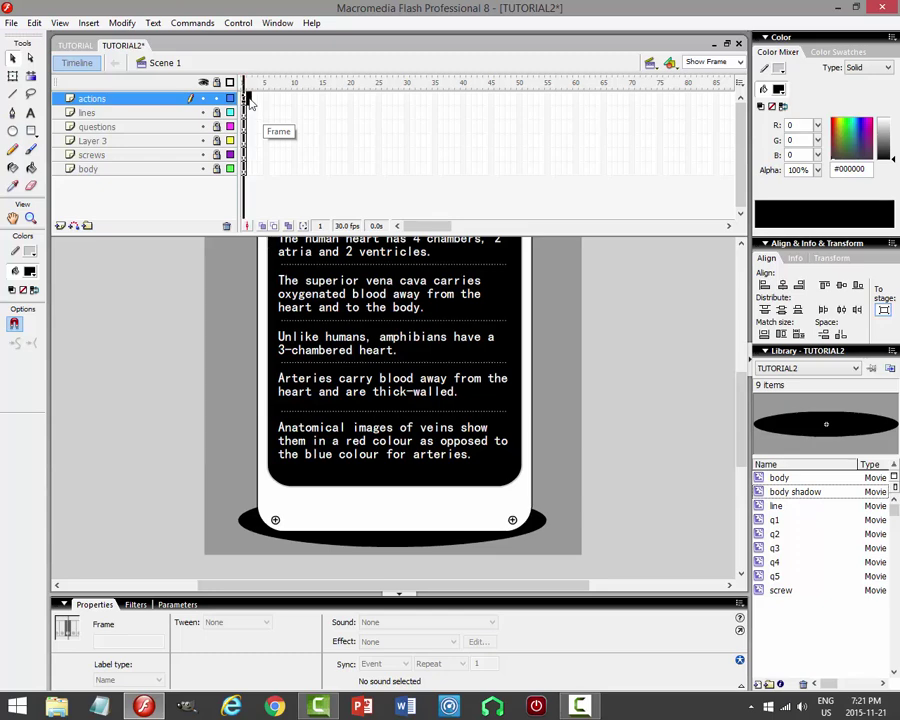
# Extend all layers to frame 2 and save the document.
pyautogui.click(245, 168)
pyautogui.press('.')
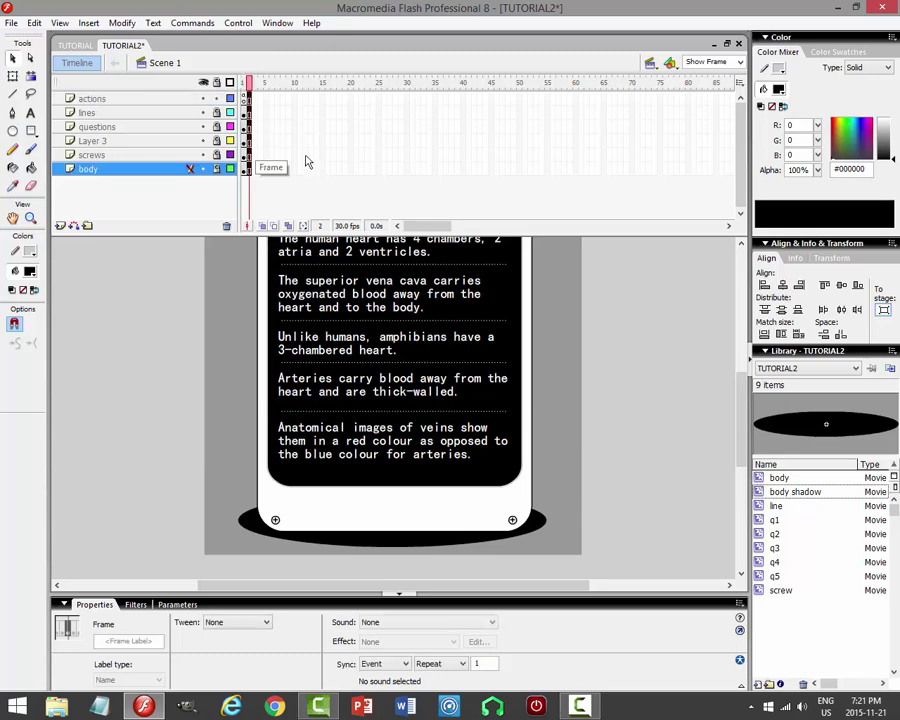
pyautogui.click(580, 706)
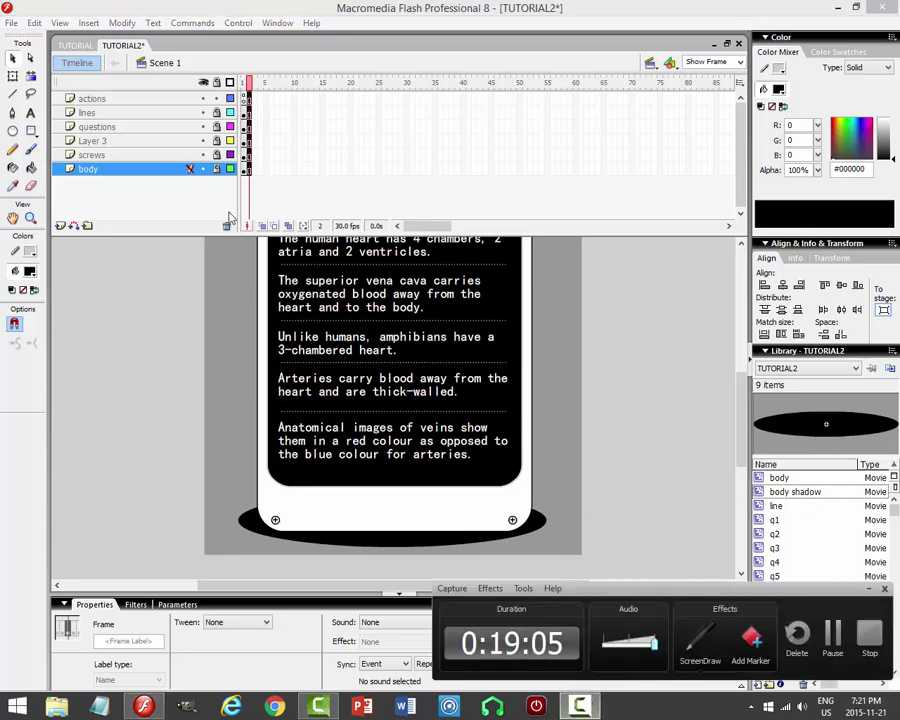
pyautogui.click(245, 99)
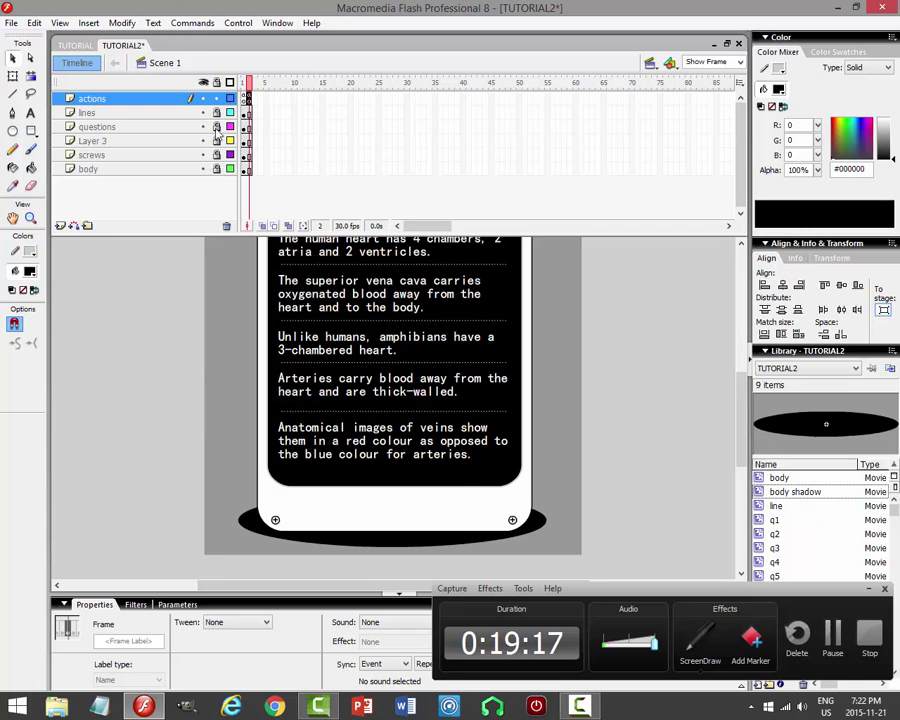
pyautogui.hotkey('ctrl', 's')
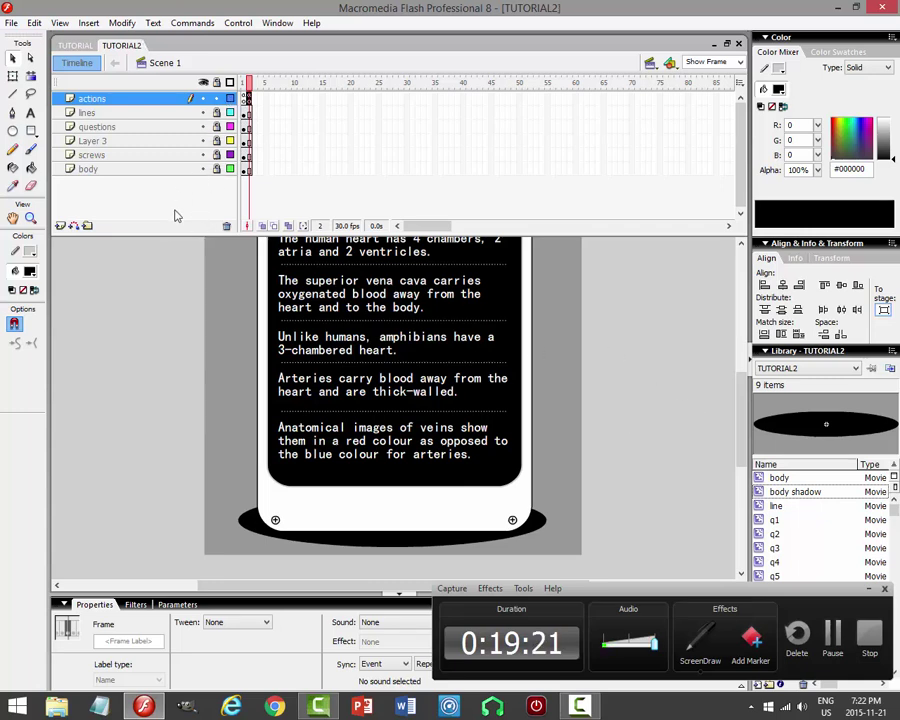
# Add a new layer directly above the body layer and select its first frame.
pyautogui.click(98, 168)
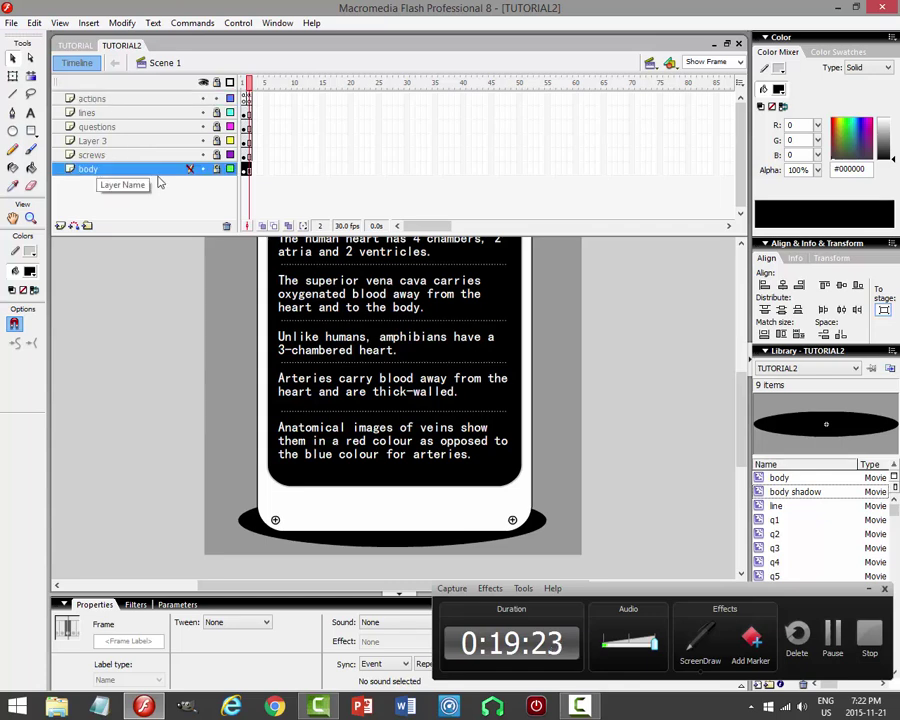
pyautogui.click(61, 226)
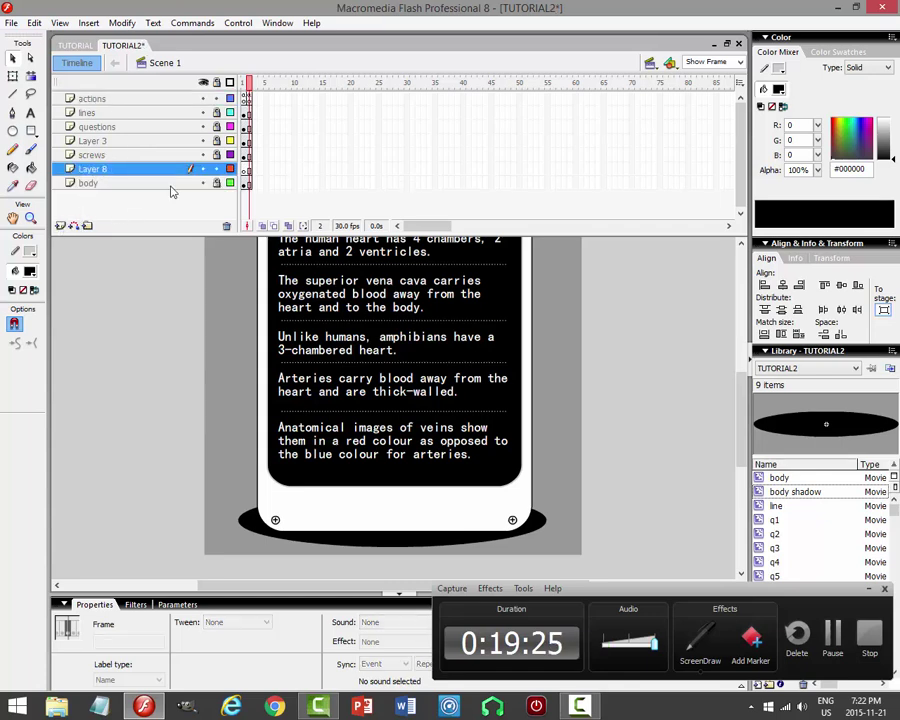
pyautogui.click(245, 170)
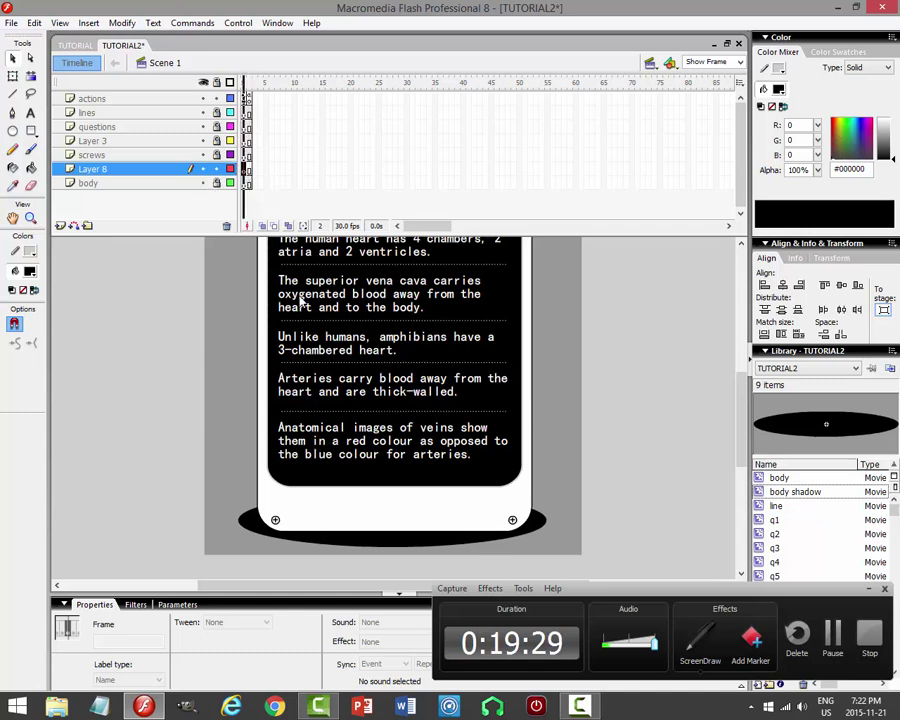
# Draw a circle about 50 px wide with white fill and #333333 outline in the device's white area, centred below the black screen.
pyautogui.click(13, 131)
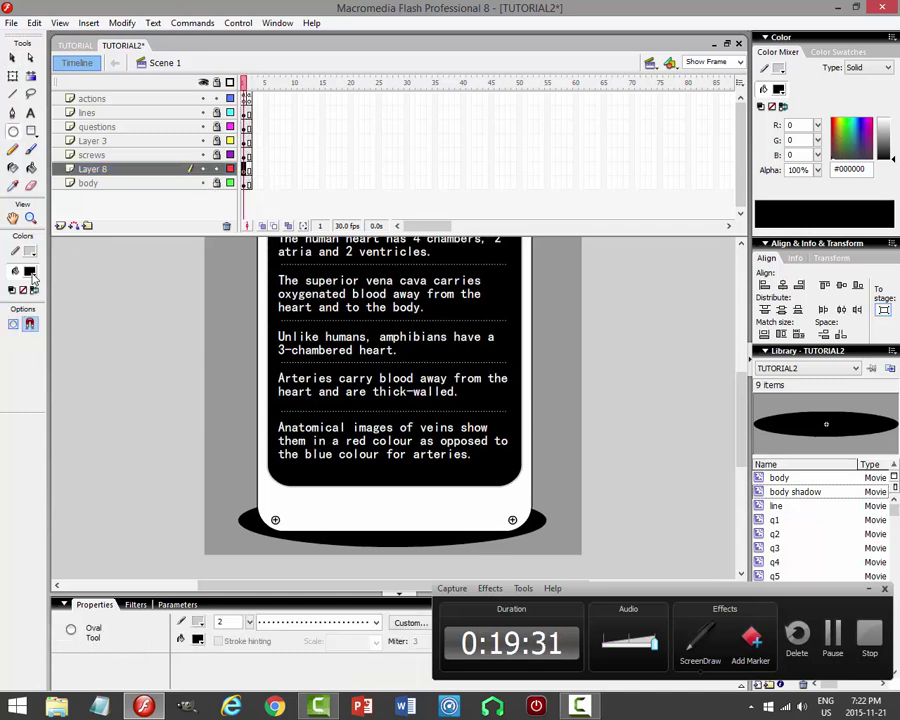
pyautogui.click(30, 271)
pyautogui.click(42, 358)
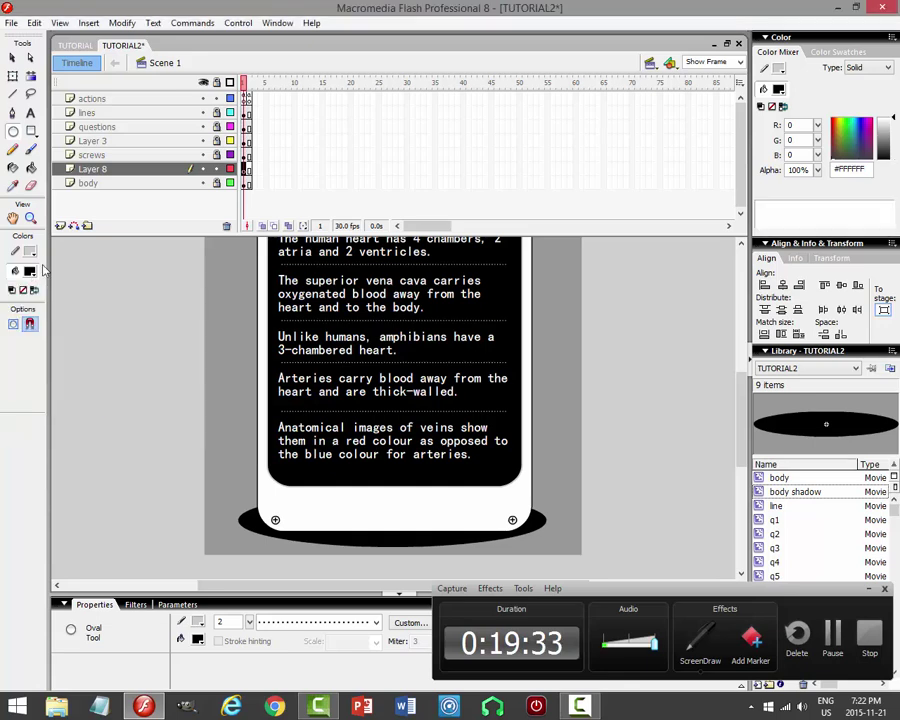
pyautogui.click(30, 251)
pyautogui.click(23, 291)
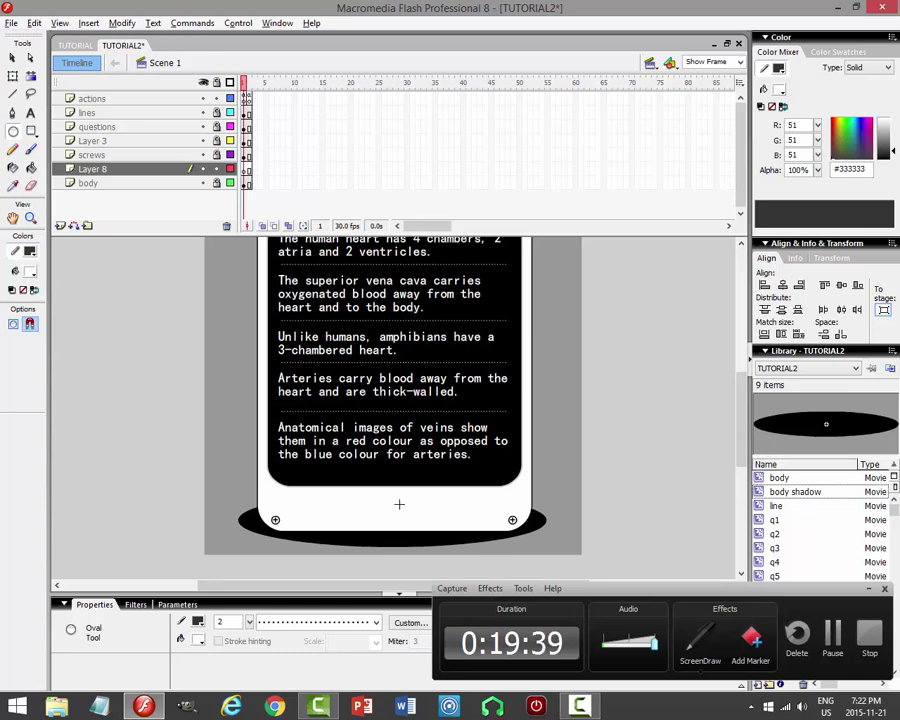
pyautogui.moveTo(385, 490); pyautogui.dragTo(406, 515)
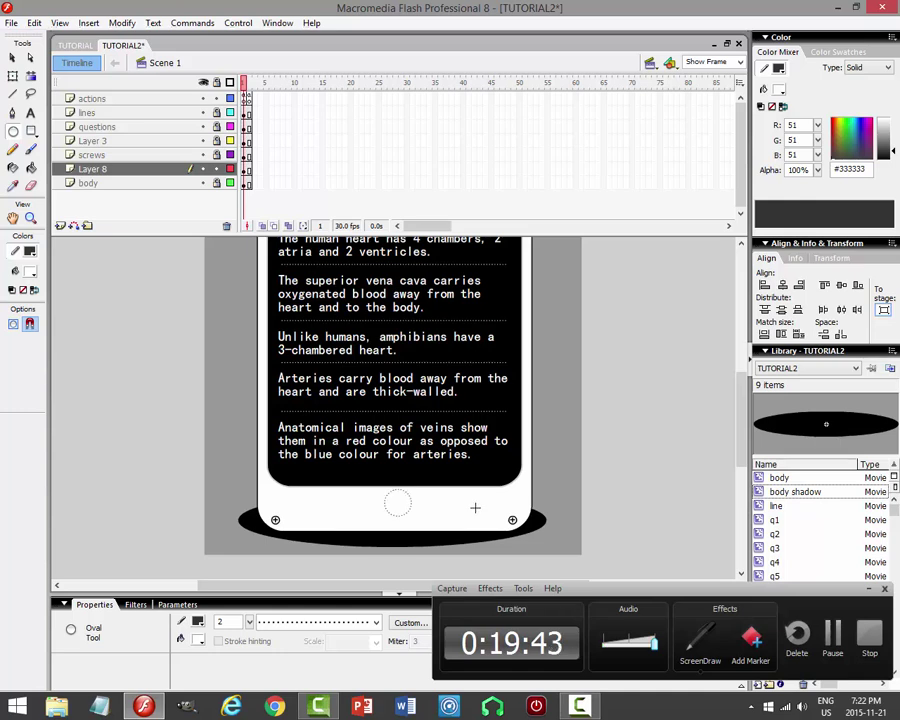
# Shift the circle slightly down and set its outline style to Solid.
pyautogui.click(148, 174)
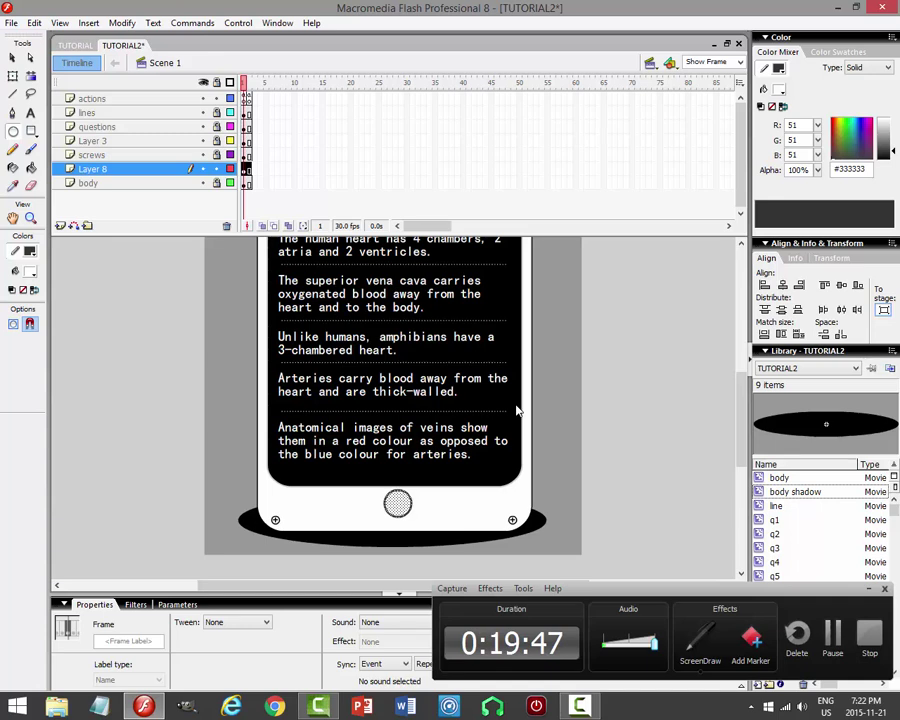
pyautogui.click(397, 502)
pyautogui.press('v')
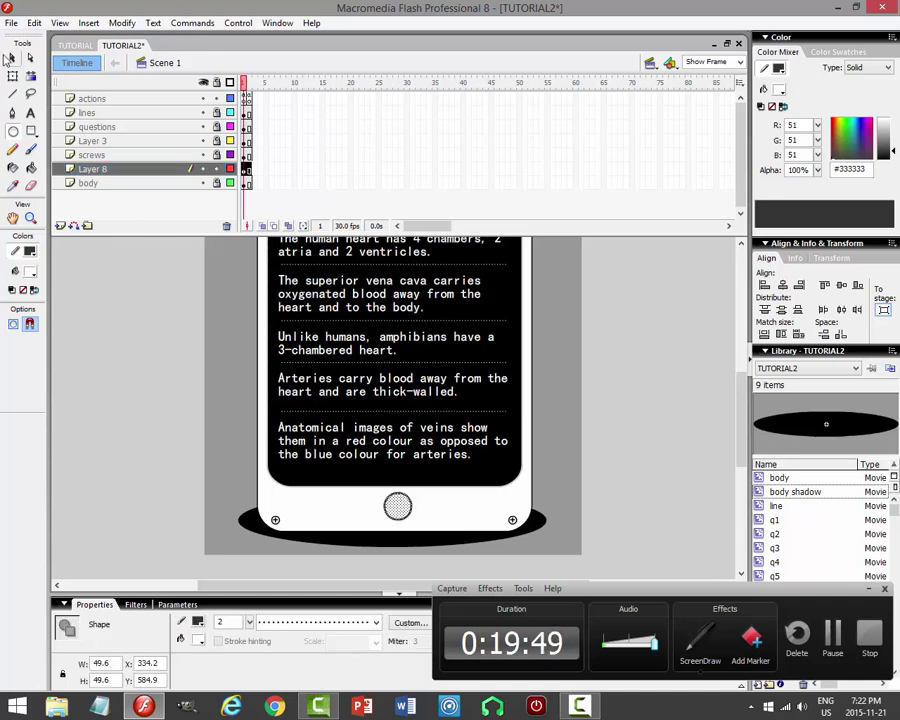
pyautogui.click(313, 625)
pyautogui.click(277, 644)
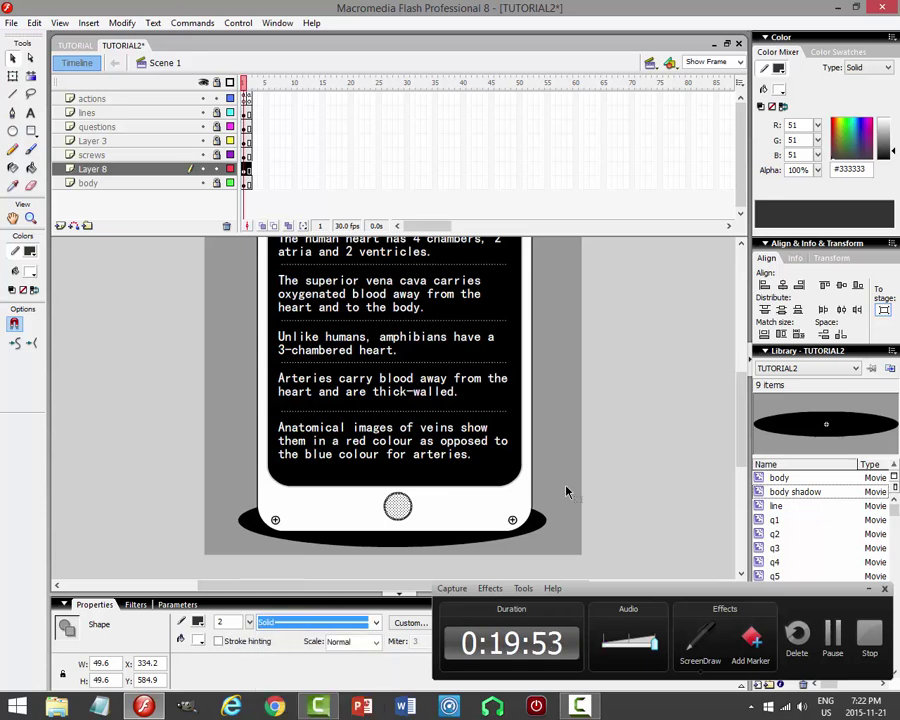
pyautogui.click(677, 492)
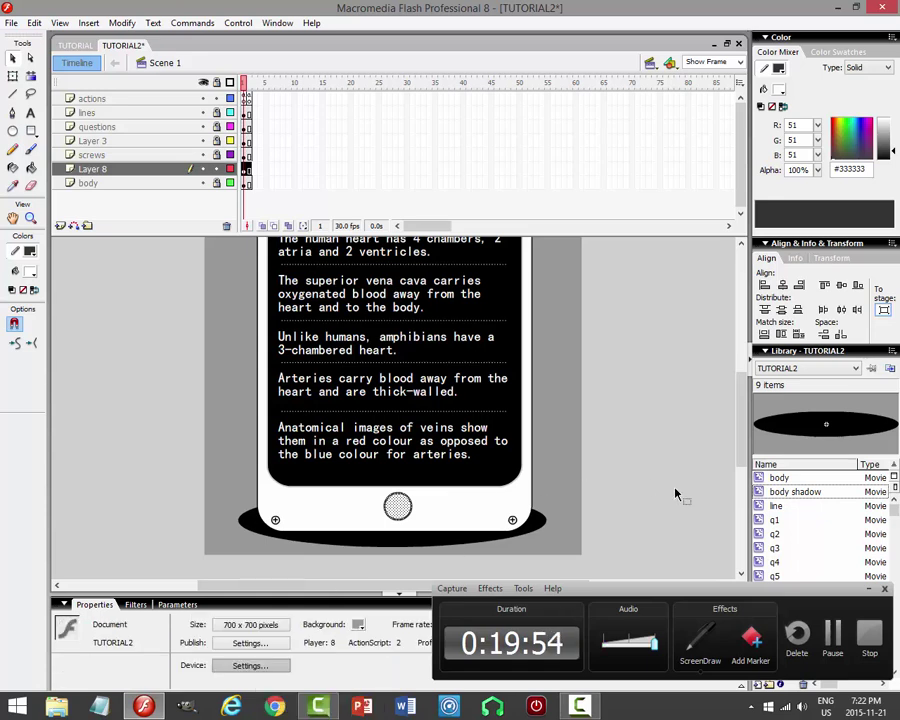
# Convert the circle's fill and outline to a movie clip symbol named "next_btn" and move it slightly down and left.
pyautogui.click(398, 513)
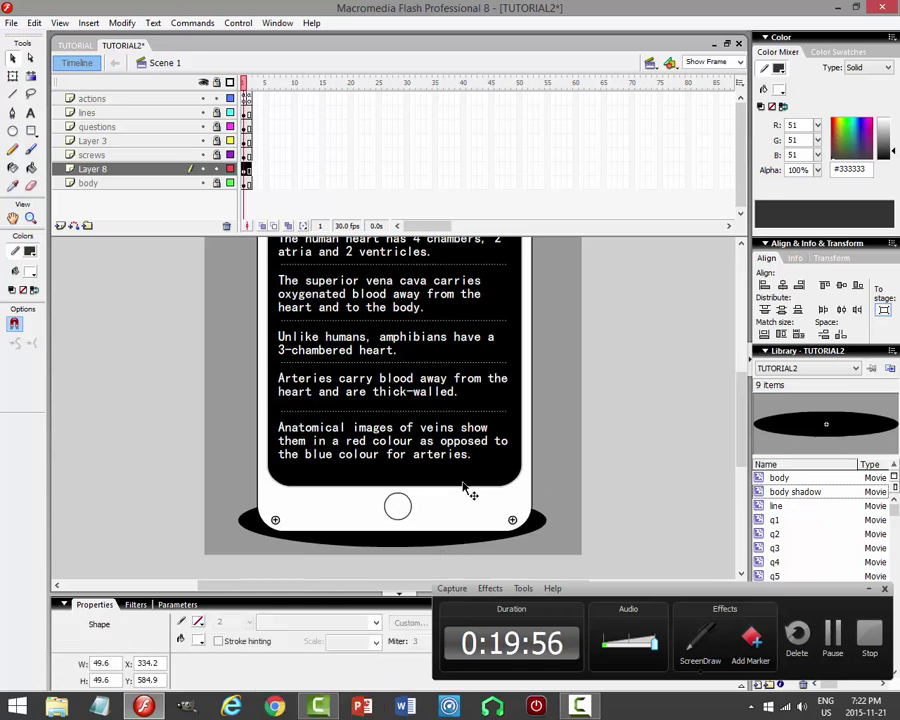
pyautogui.click(741, 62)
pyautogui.click(727, 125)
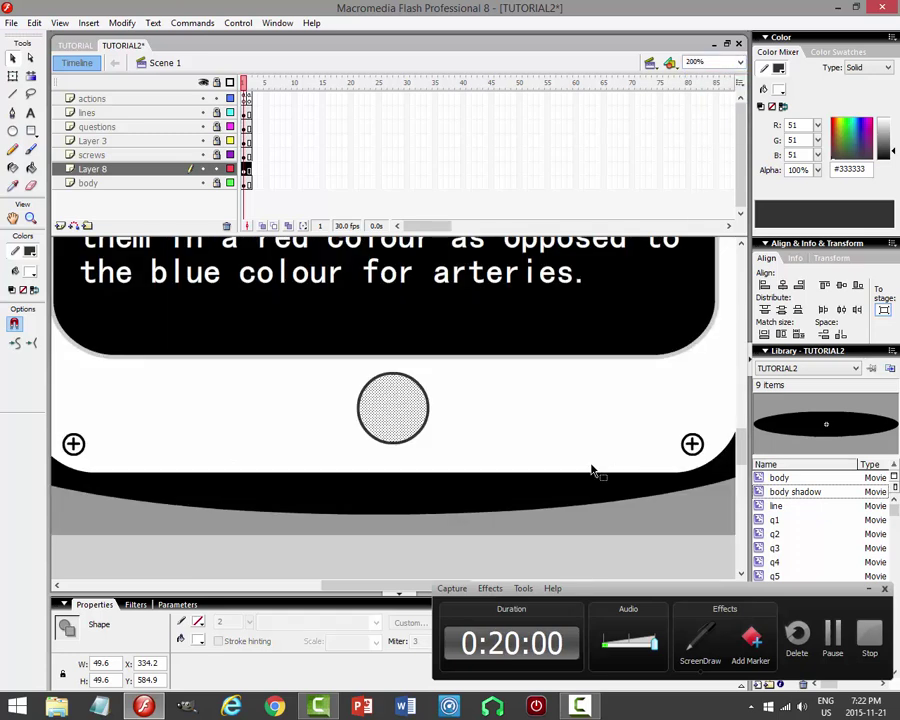
pyautogui.keyDown('shift'); pyautogui.click(429, 395); pyautogui.keyUp('shift')
pyautogui.click(122, 22)
pyautogui.click(118, 60)
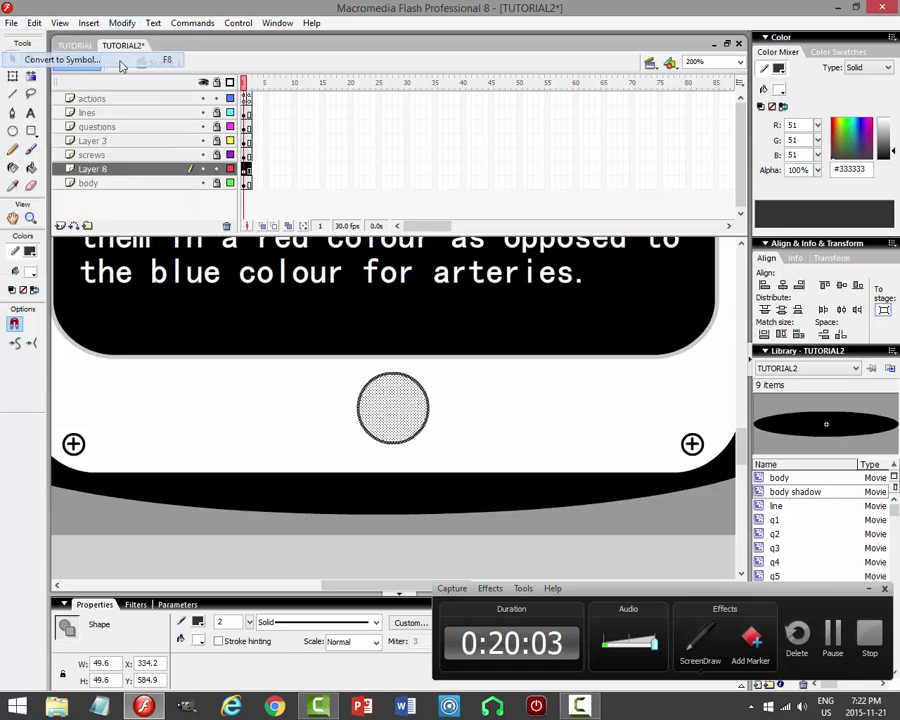
pyautogui.write('next')
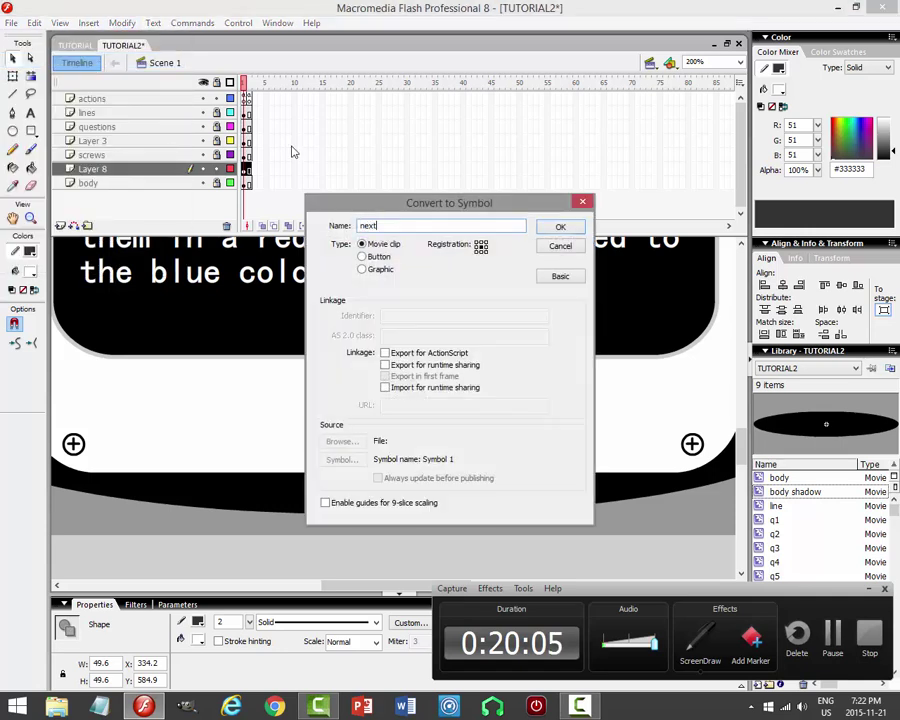
pyautogui.write('_btn')
pyautogui.press('Return')
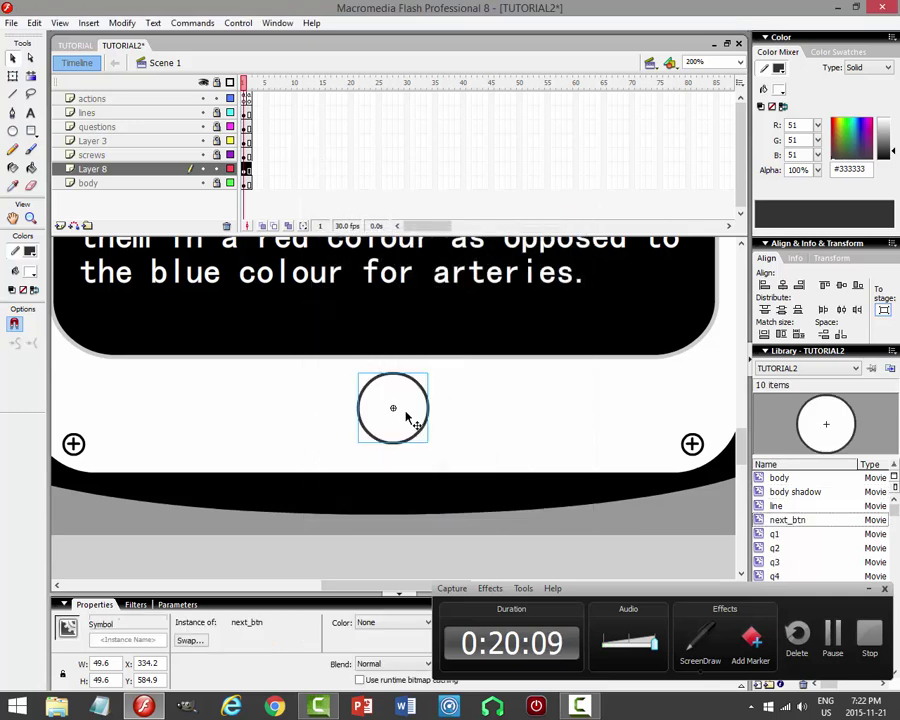
pyautogui.moveTo(400, 408); pyautogui.dragTo(397, 415)
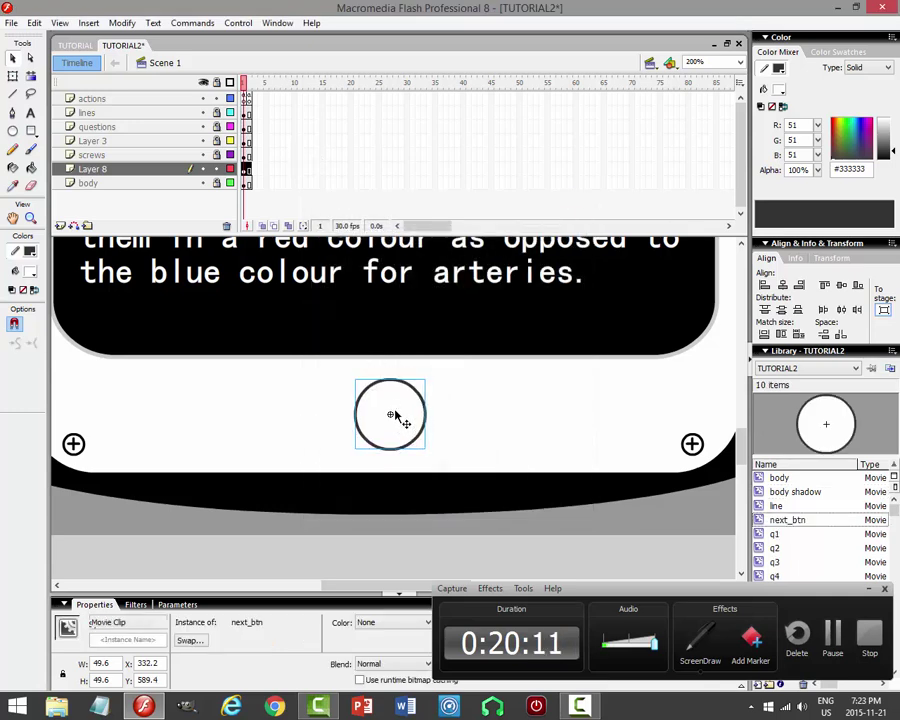
# Open the next_btn symbol for editing, lock its circle layer and add a new layer above it.
pyautogui.doubleClick(390, 413)
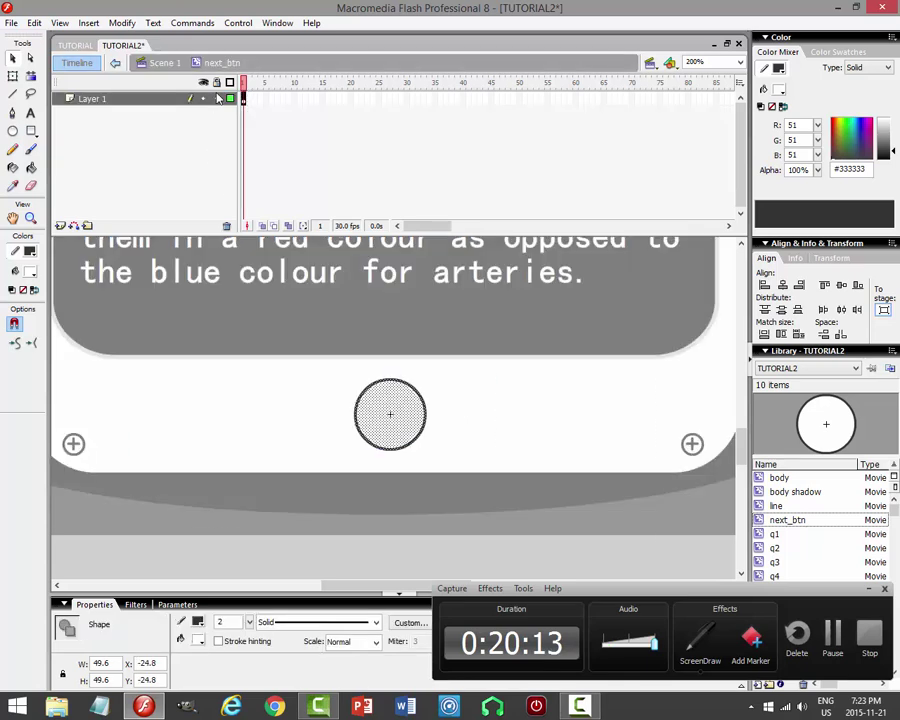
pyautogui.click(200, 98)
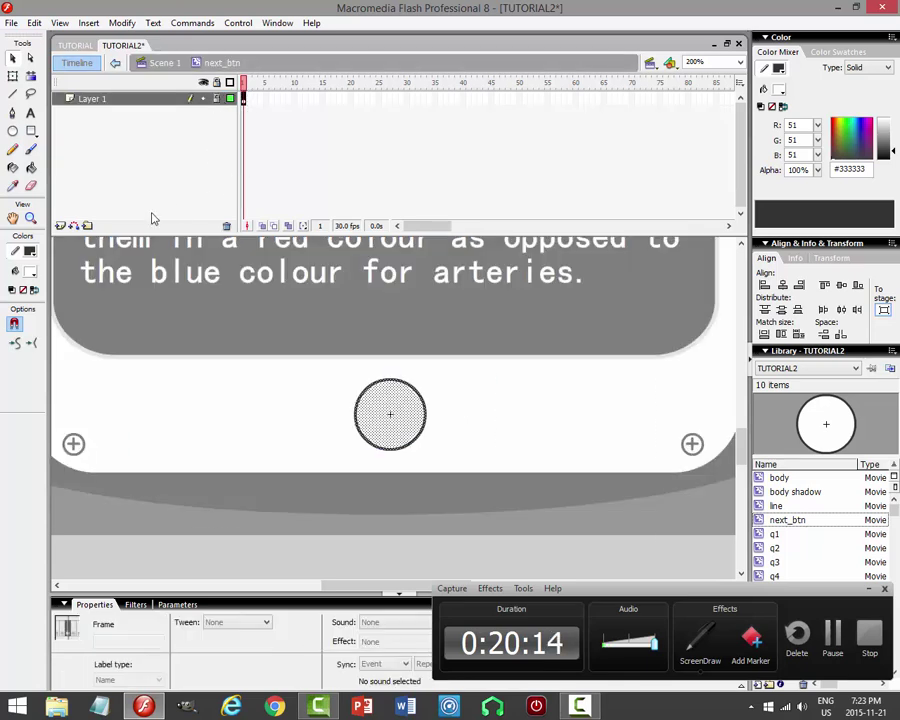
pyautogui.click(60, 226)
# Draw a sharp-cornered black square about 25 px wide with no outline beside the circle on the new layer.
pyautogui.click(33, 134)
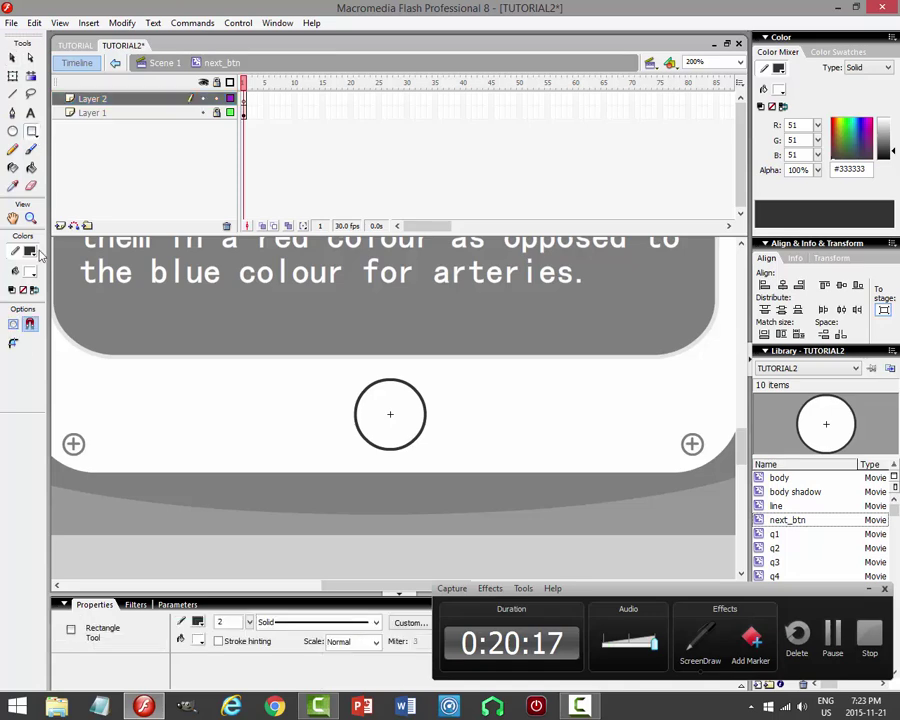
pyautogui.click(30, 271)
pyautogui.click(24, 310)
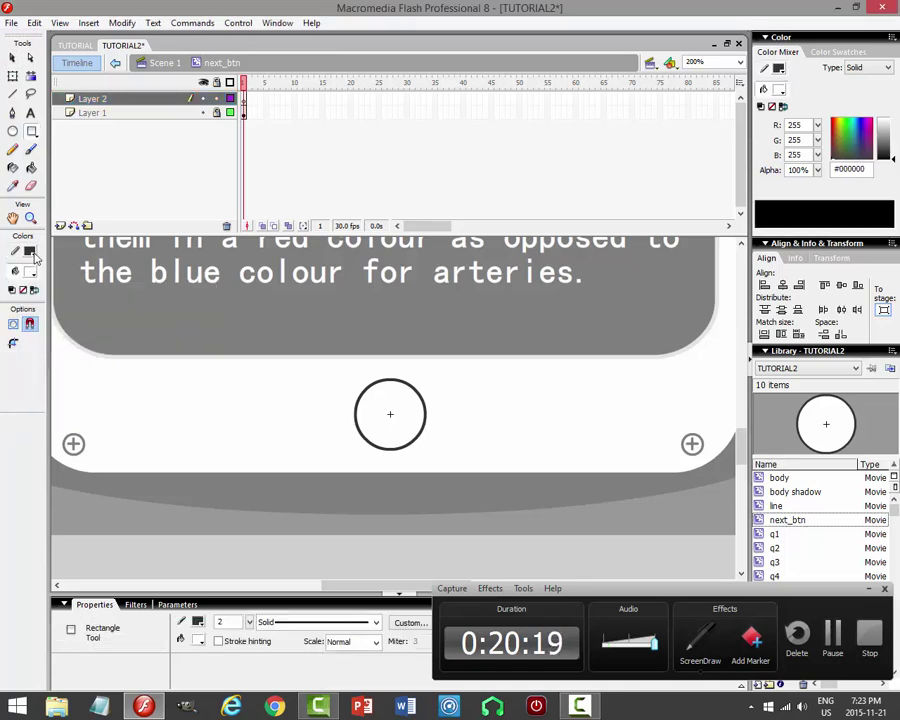
pyautogui.click(30, 252)
pyautogui.click(194, 271)
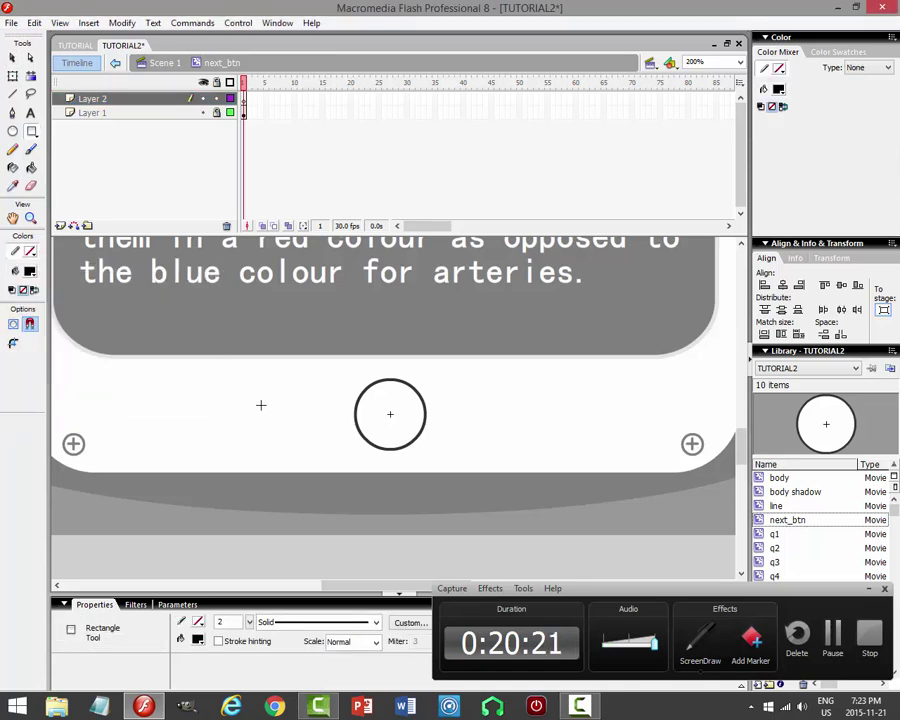
pyautogui.click(13, 323)
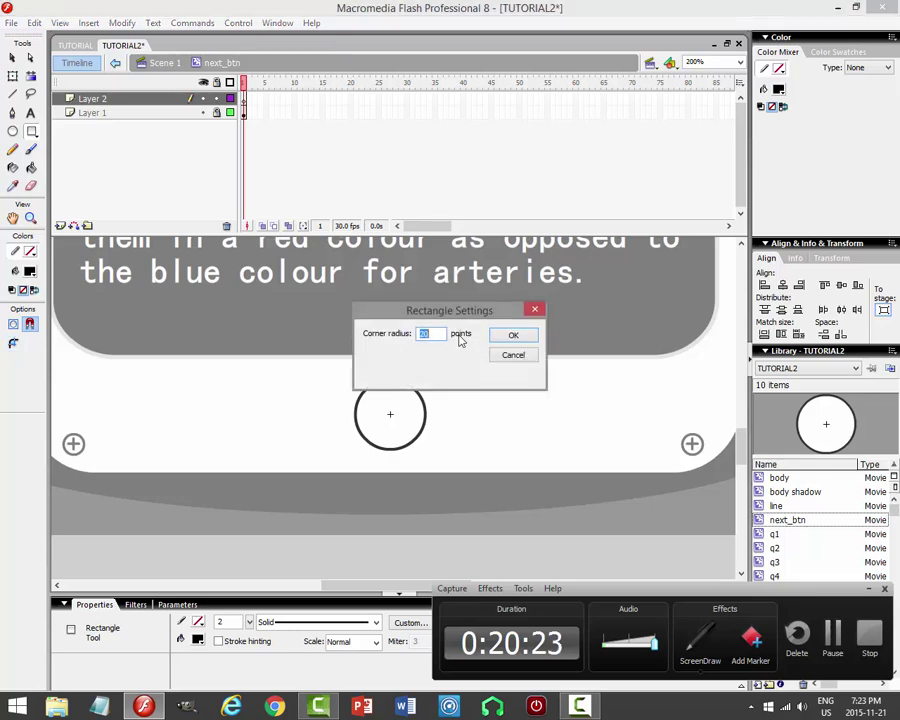
pyautogui.press('Return')
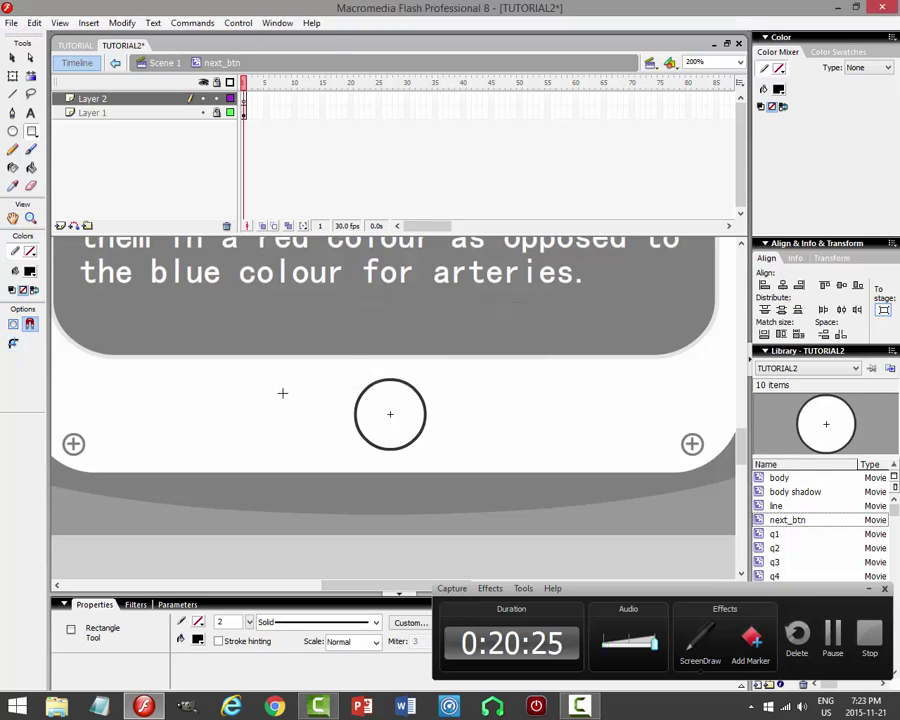
pyautogui.moveTo(283, 397); pyautogui.dragTo(319, 432)
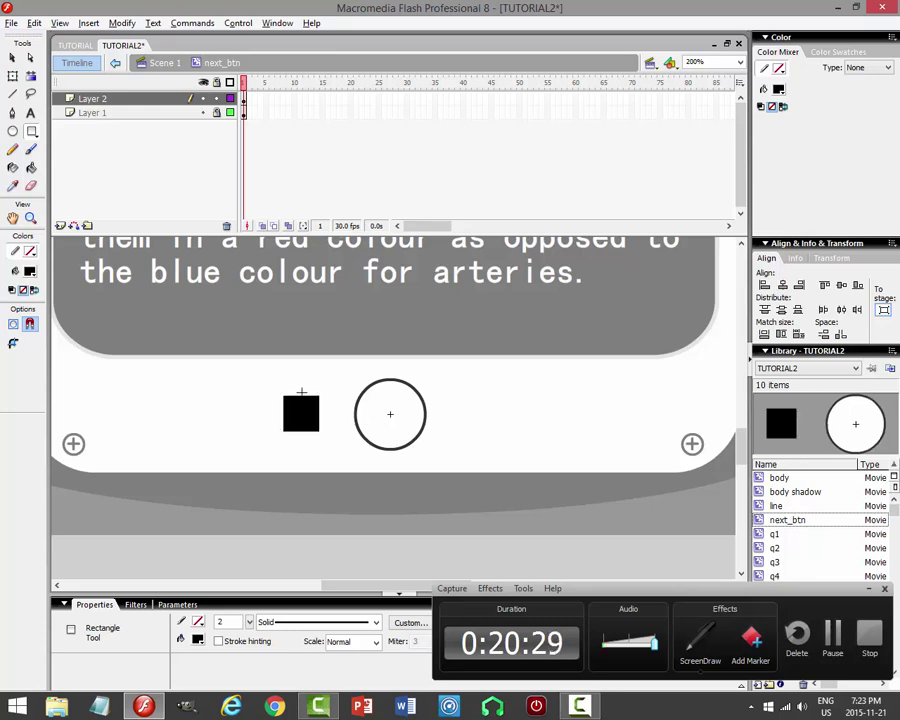
# Reshape the black square into a triangle by collapsing its lower-left corner, and rotate it 45° clockwise to point right.
pyautogui.click(14, 60)
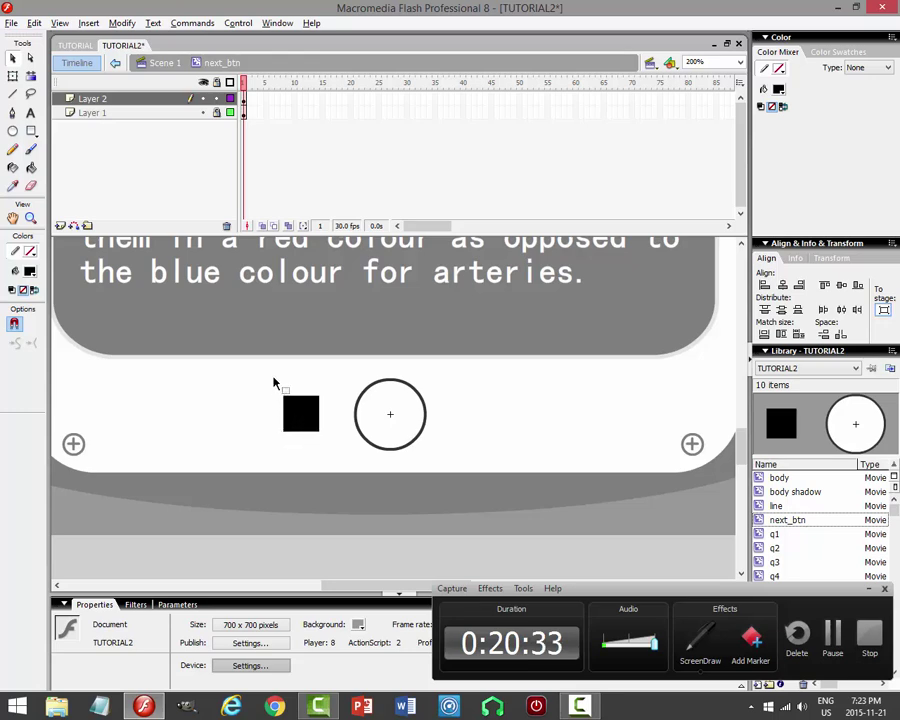
pyautogui.moveTo(270, 375); pyautogui.dragTo(344, 446)
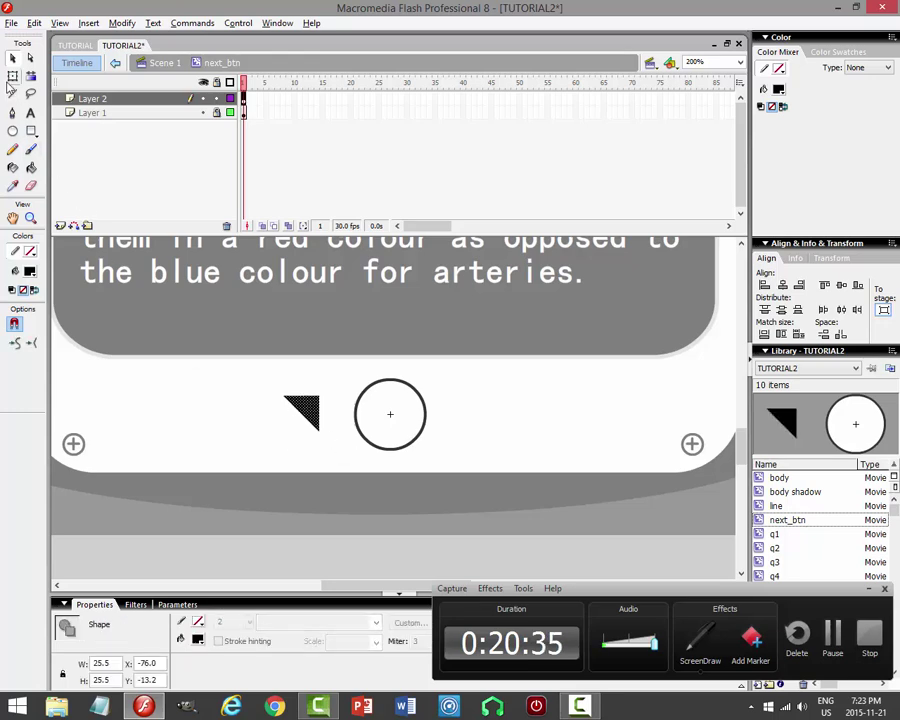
pyautogui.click(12, 75)
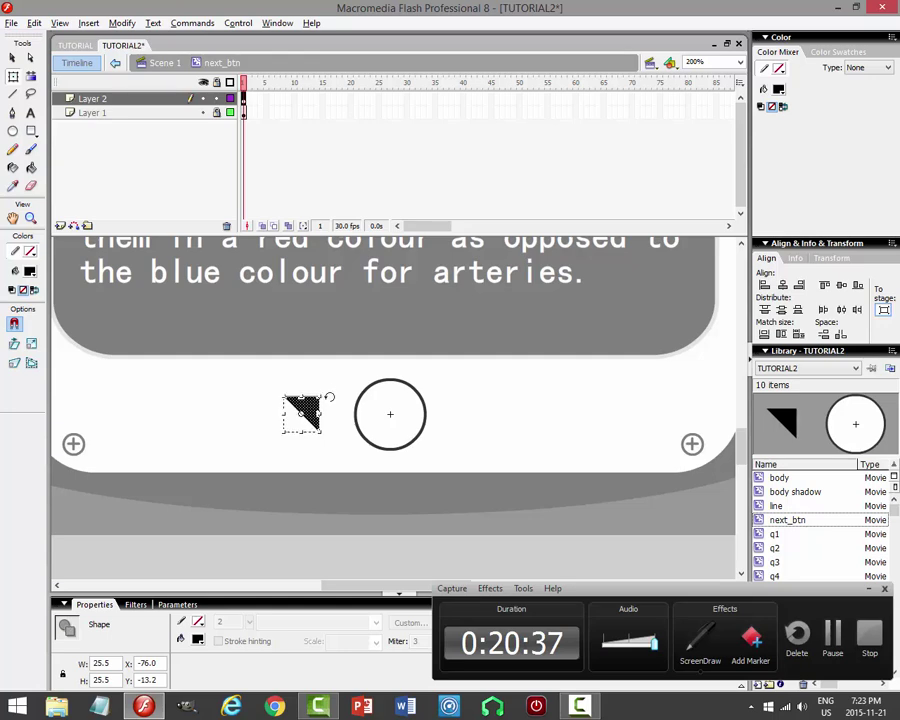
pyautogui.moveTo(346, 396); pyautogui.dragTo(340, 430)
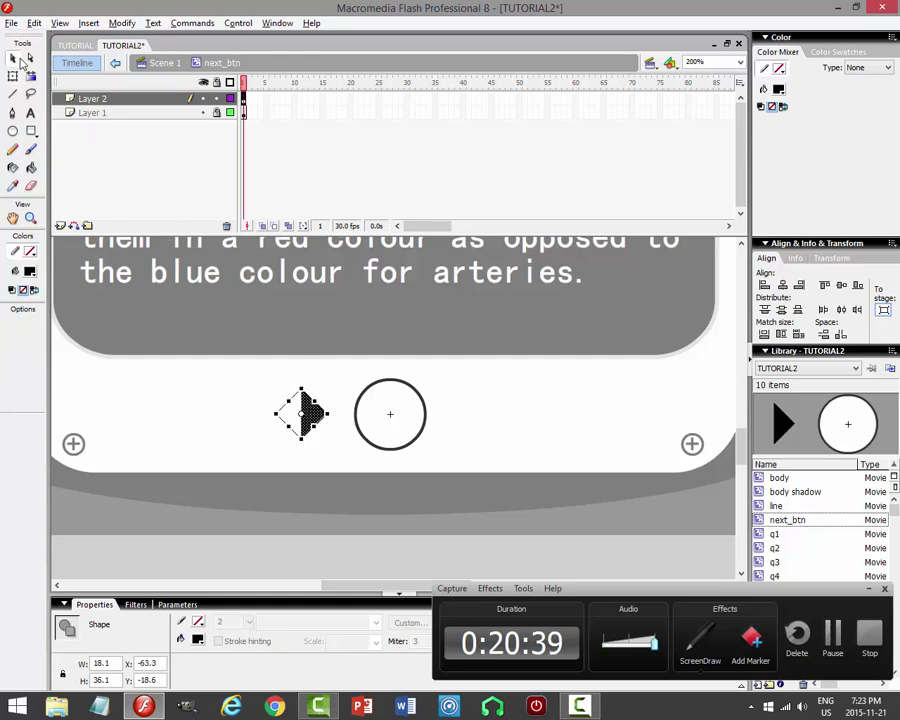
# Move the black triangle into the middle of the circle and deselect it.
pyautogui.click(14, 59)
pyautogui.click(344, 430)
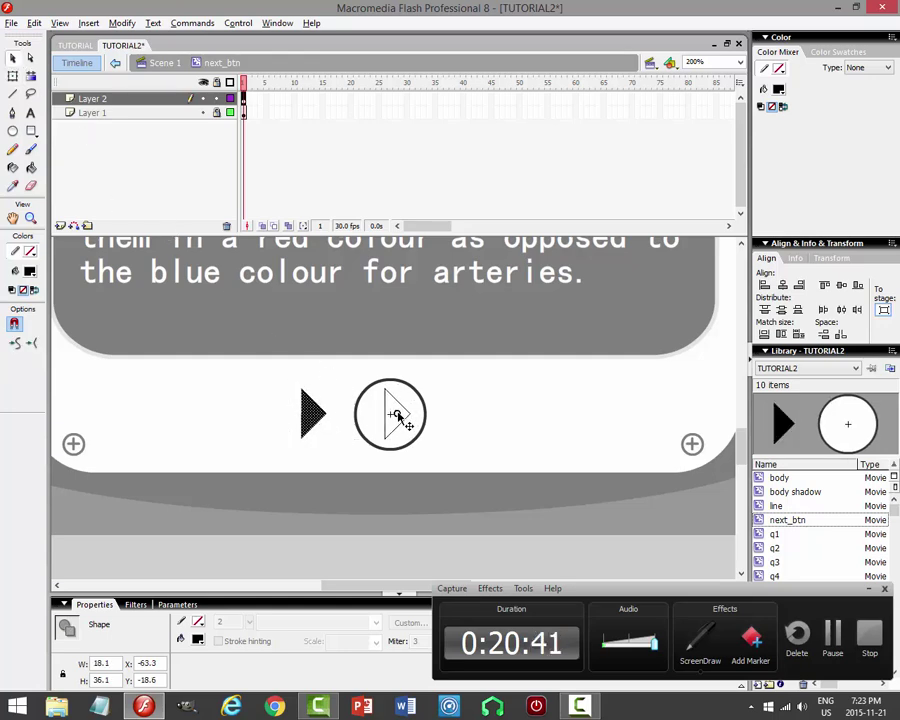
pyautogui.hotkey('ctrl', 'alt', '2')
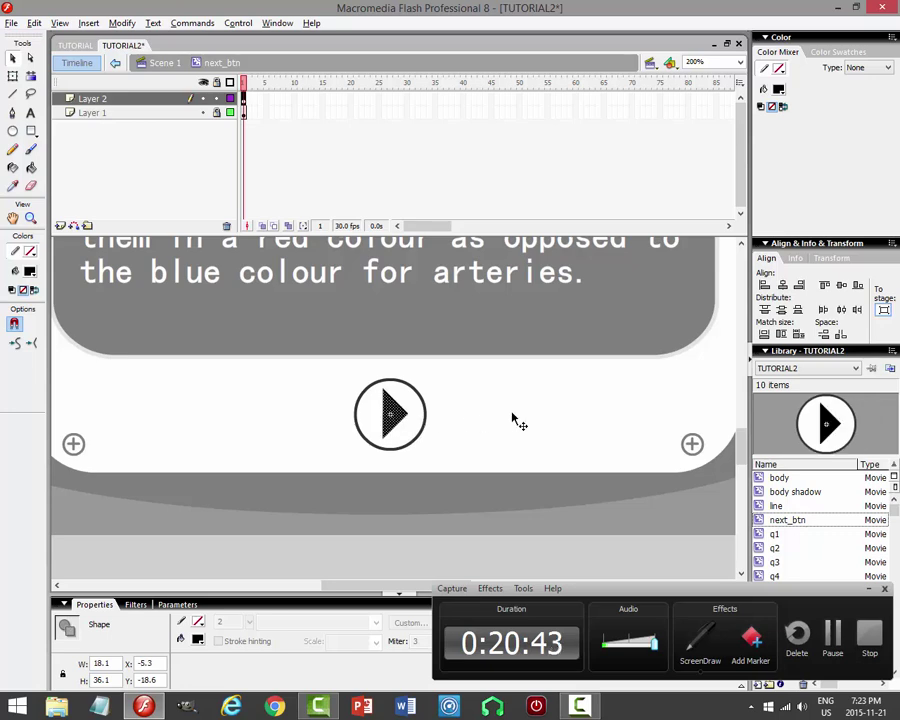
pyautogui.click(512, 419)
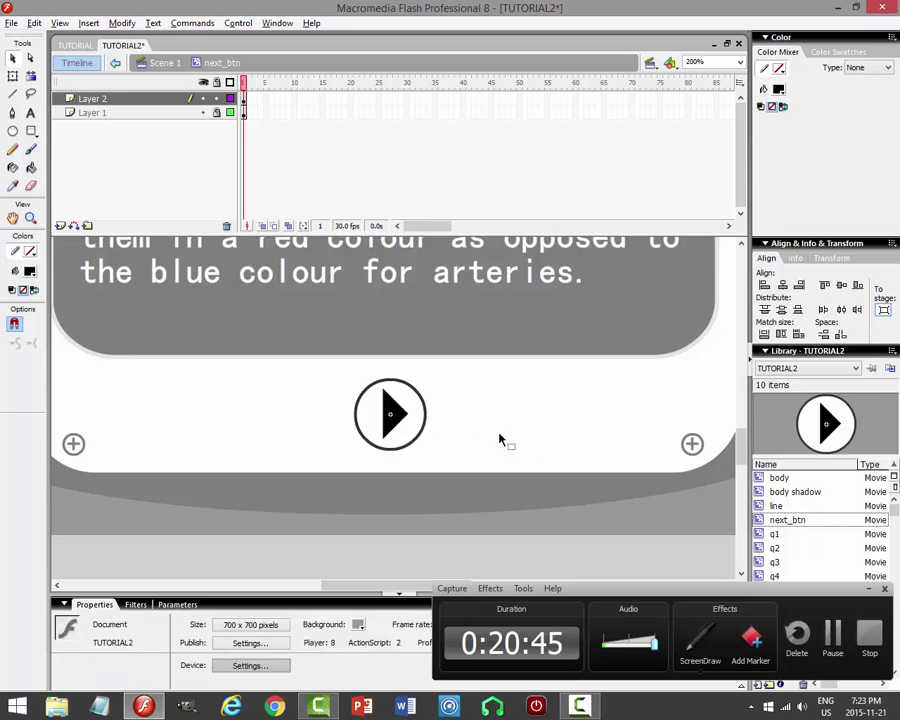
# Add a #999999 outline around the black triangle with the Ink Bottle tool.
pyautogui.click(14, 170)
pyautogui.click(30, 251)
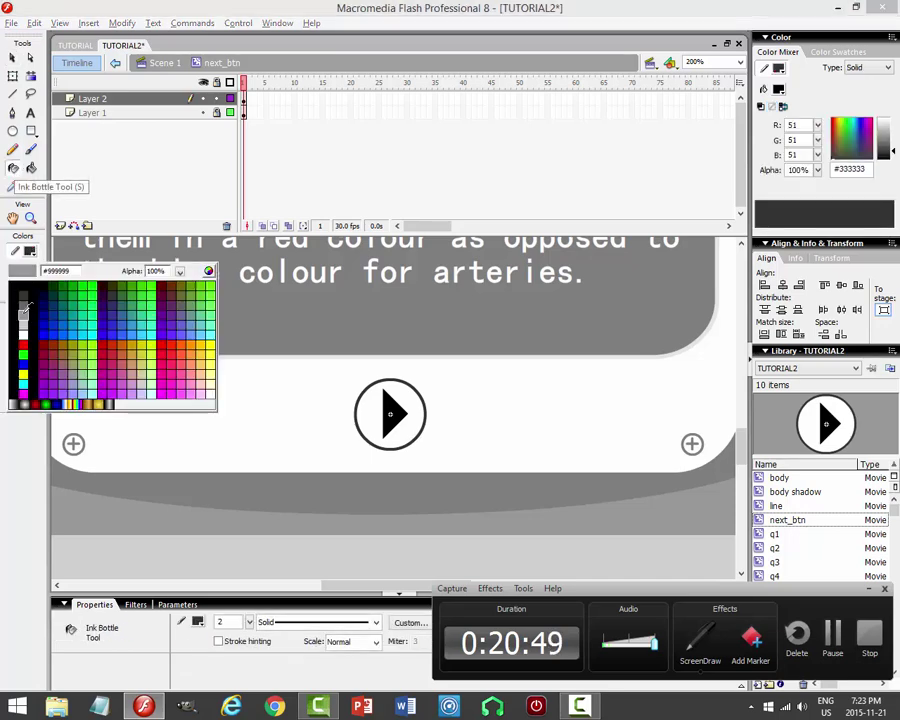
pyautogui.click(25, 309)
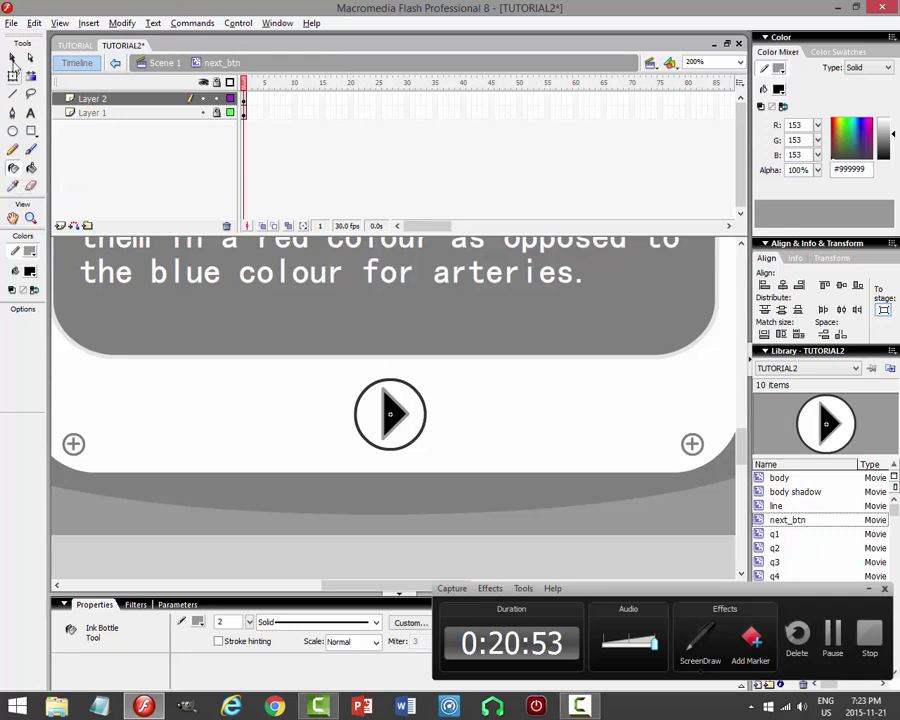
# Reduce the stroke thickness of the triangle's grey outline.
pyautogui.click(13, 58)
pyautogui.click(402, 412)
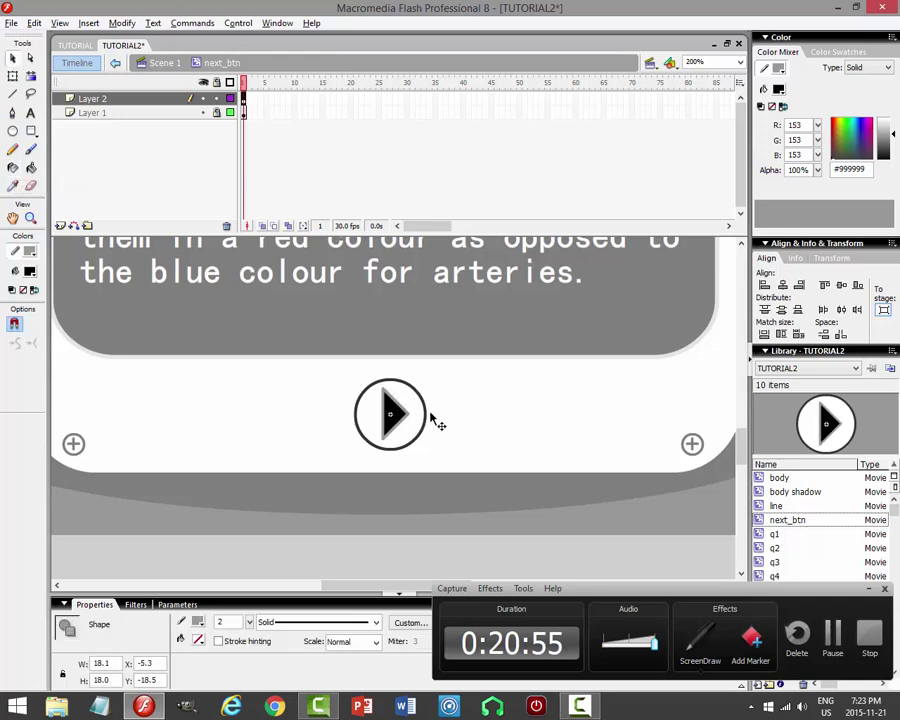
pyautogui.click(220, 622)
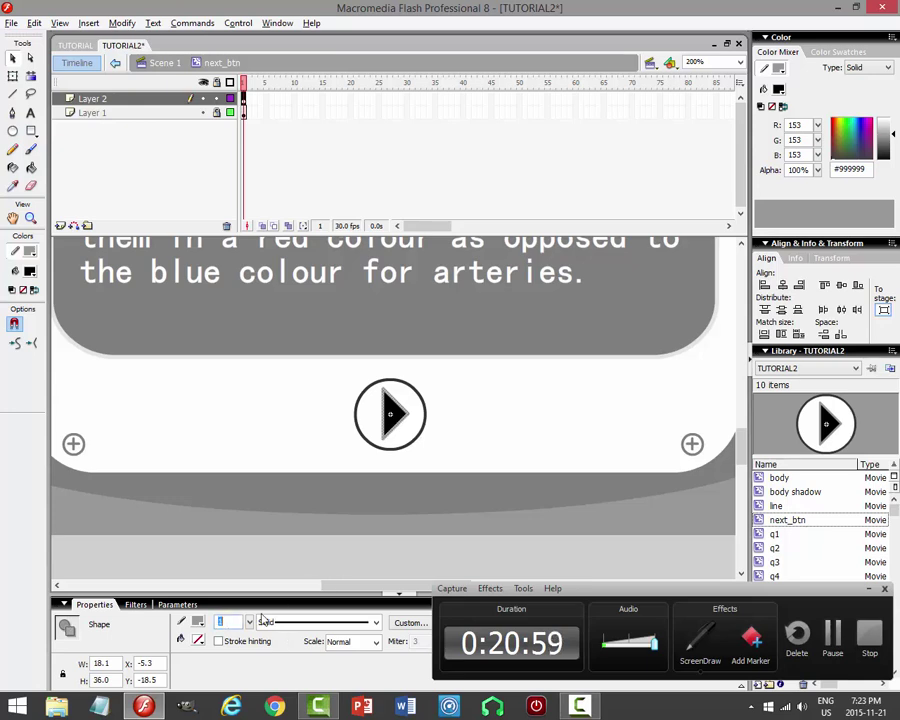
pyautogui.click(476, 418)
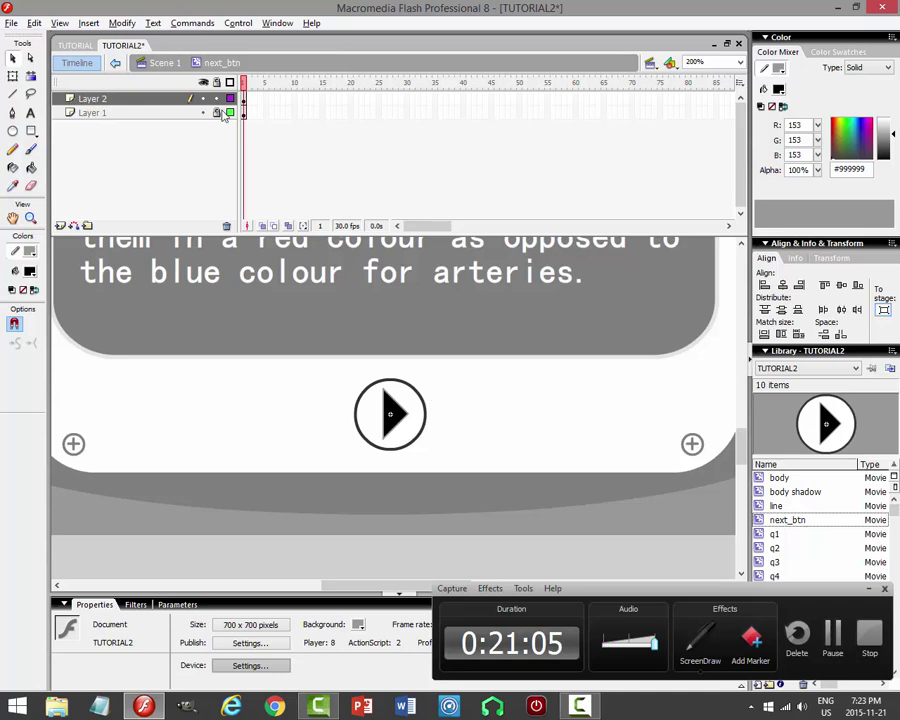
# Cut the triangle from Layer 2 and paste it in place on the unlocked Layer 1.
pyautogui.click(171, 98)
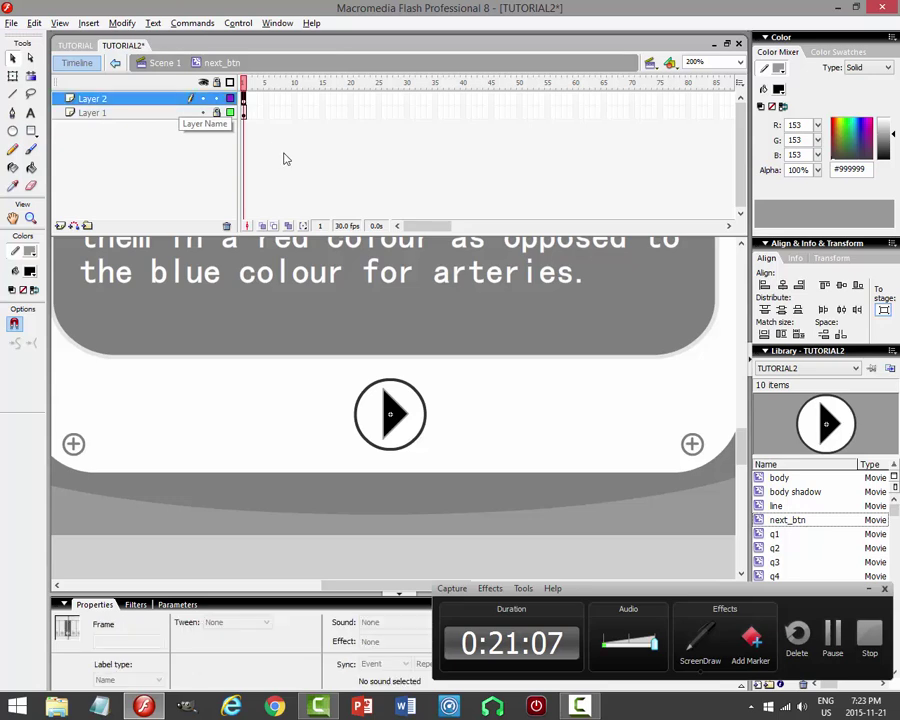
pyautogui.click(34, 22)
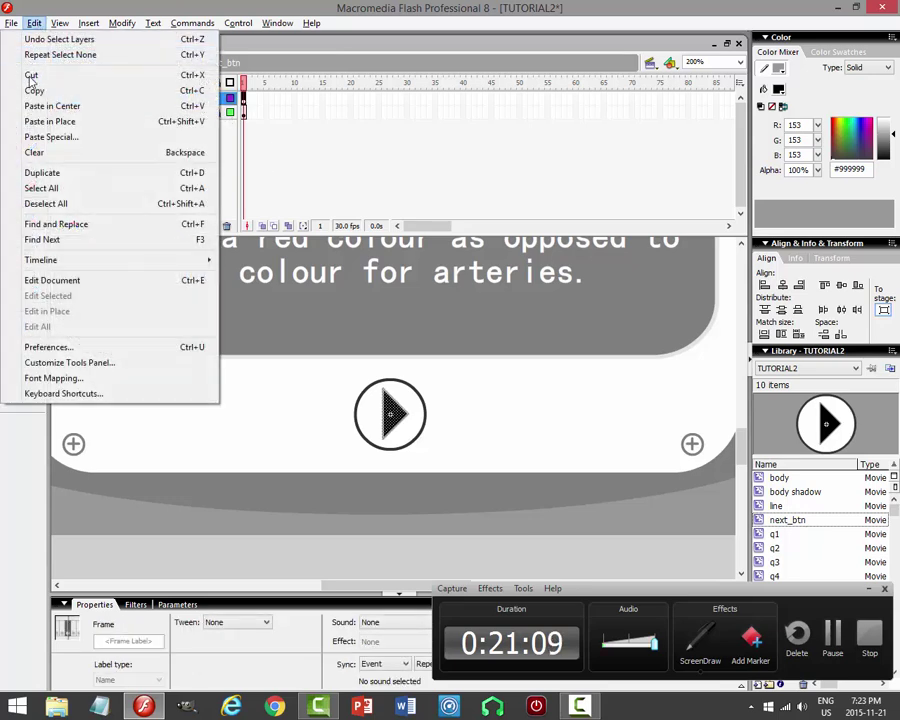
pyautogui.click(34, 67)
pyautogui.click(176, 112)
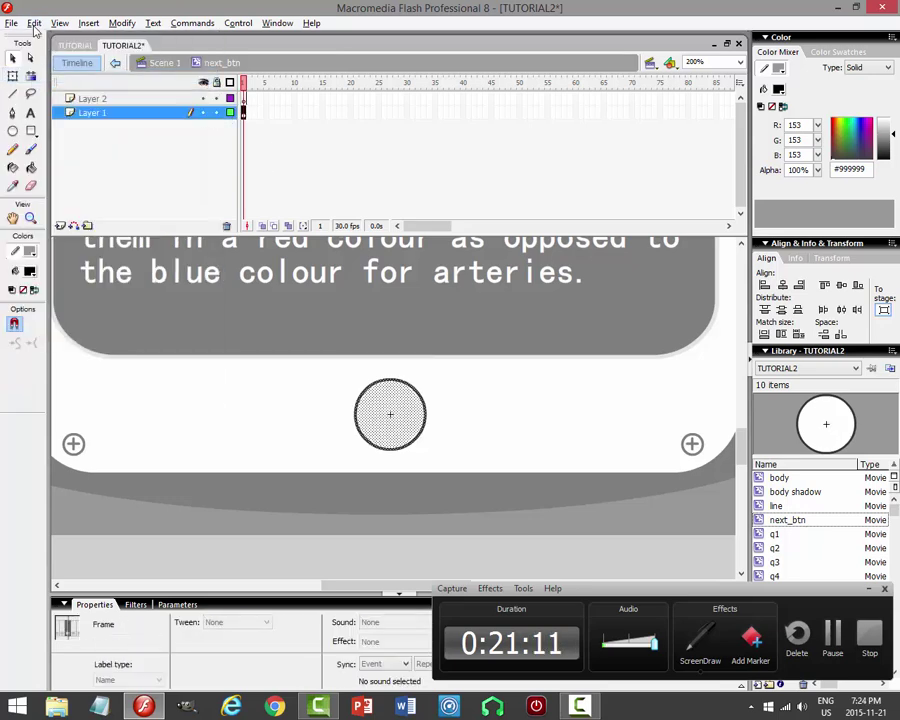
pyautogui.click(34, 22)
pyautogui.click(44, 122)
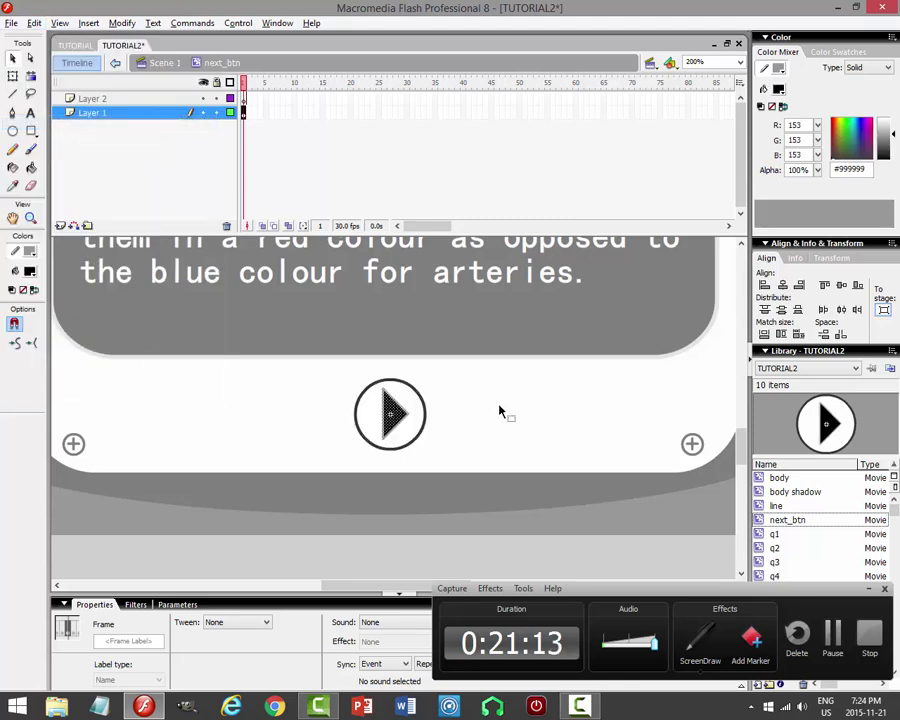
pyautogui.click(449, 414)
# Duplicate the circle's outline in place and scale the copy up evenly to about 61 px wide as an outer ring.
pyautogui.click(423, 401)
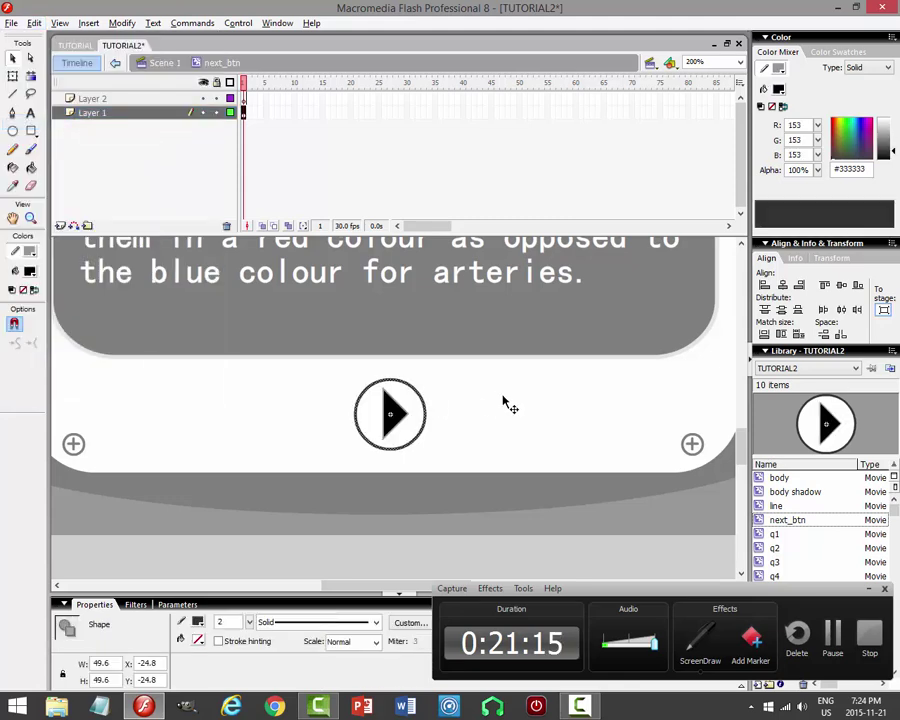
pyautogui.click(34, 22)
pyautogui.click(34, 90)
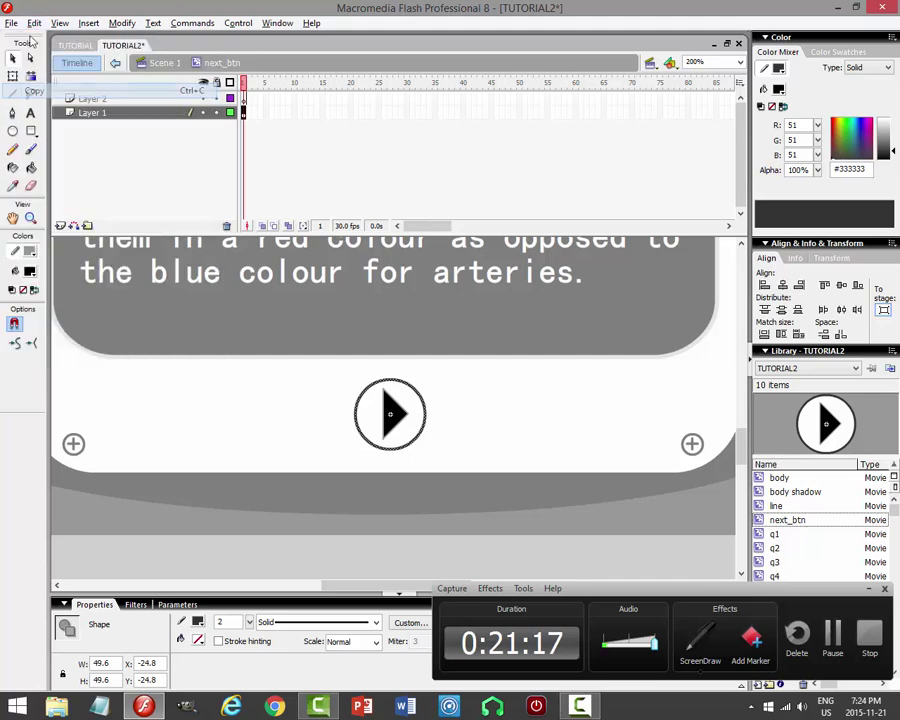
pyautogui.click(34, 22)
pyautogui.click(50, 122)
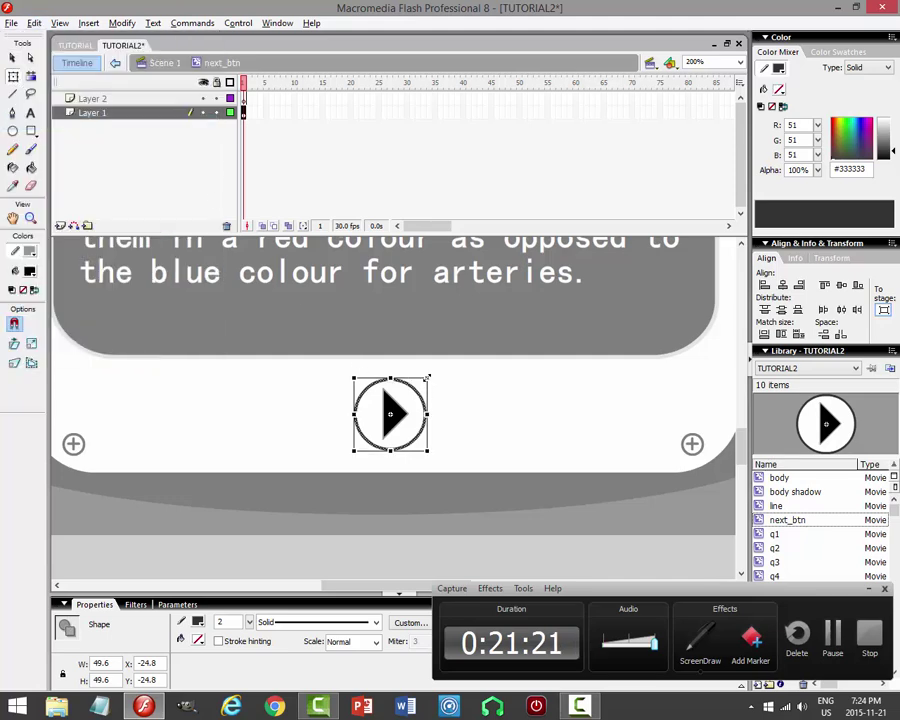
pyautogui.moveTo(427, 378); pyautogui.dragTo(447, 367)
pyautogui.click(561, 402)
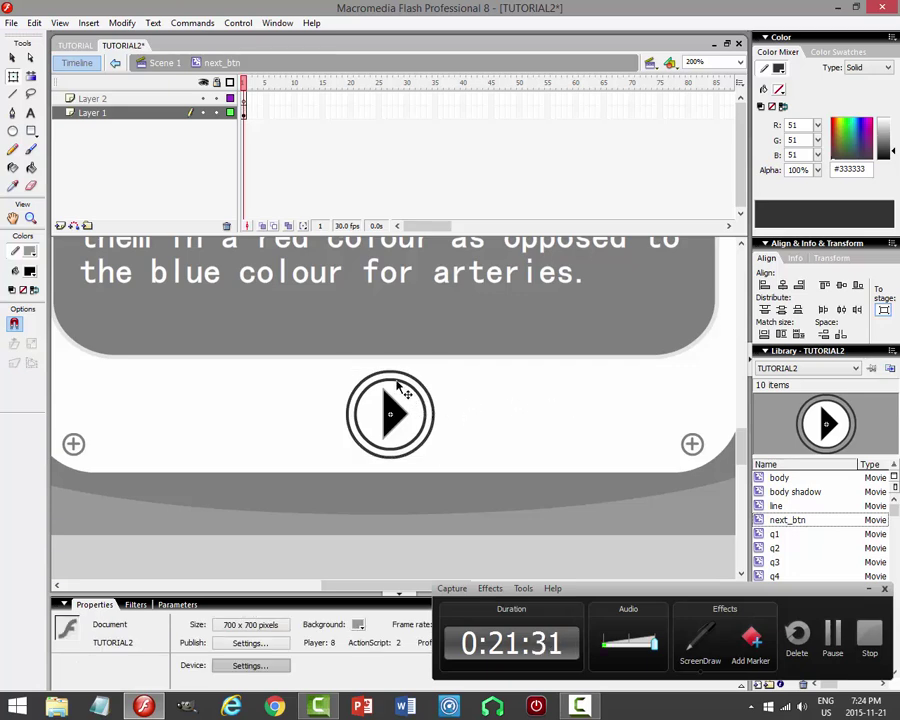
# Set the inner circle's outline colour to #999999.
pyautogui.hotkey('ctrl', 'a')
pyautogui.press('q')
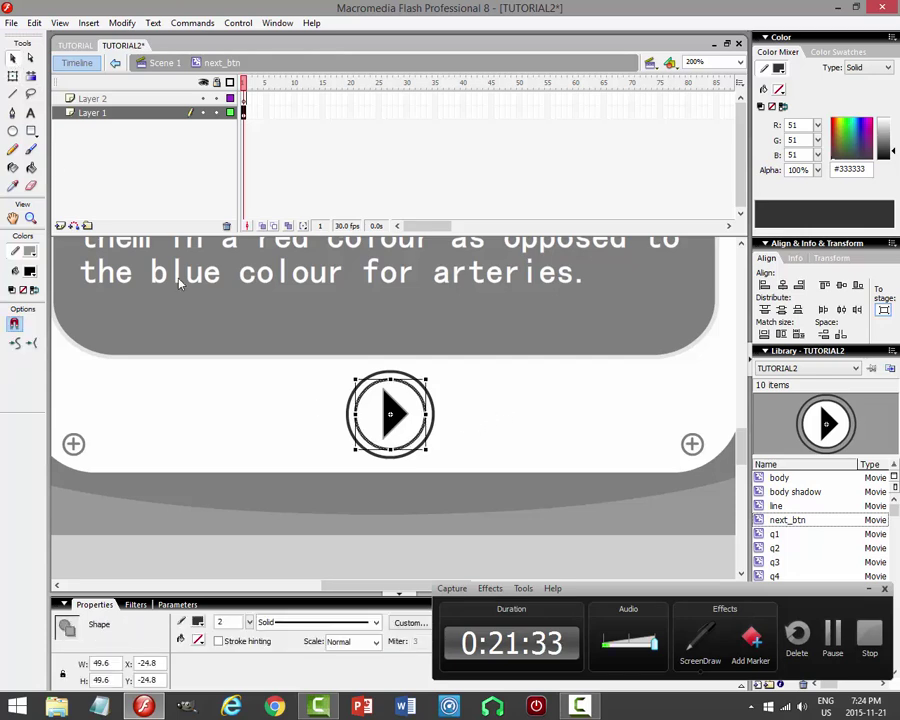
pyautogui.click(197, 621)
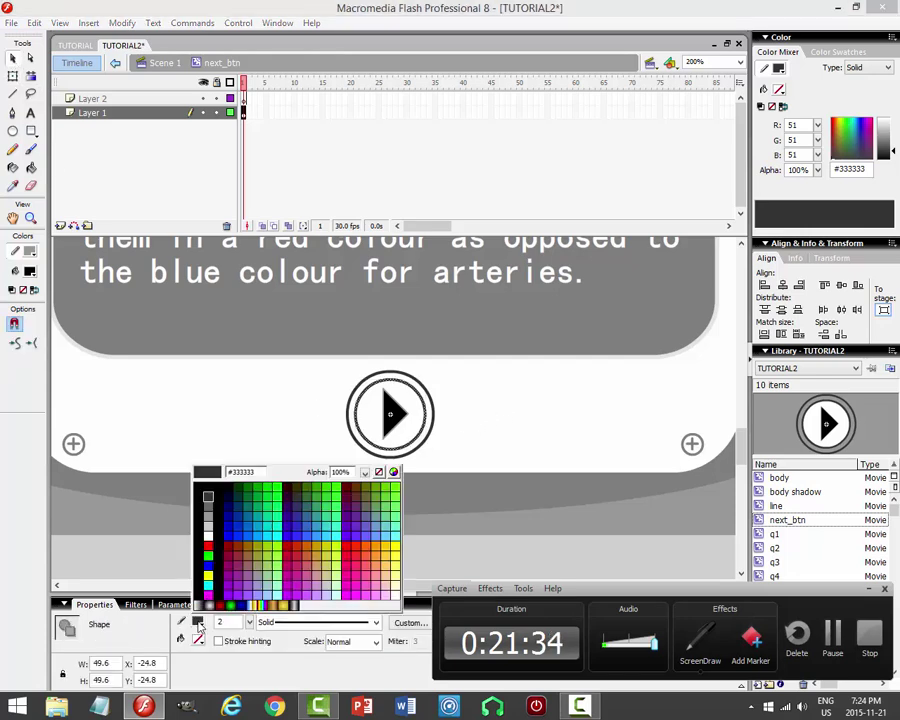
pyautogui.click(208, 512)
pyautogui.click(487, 412)
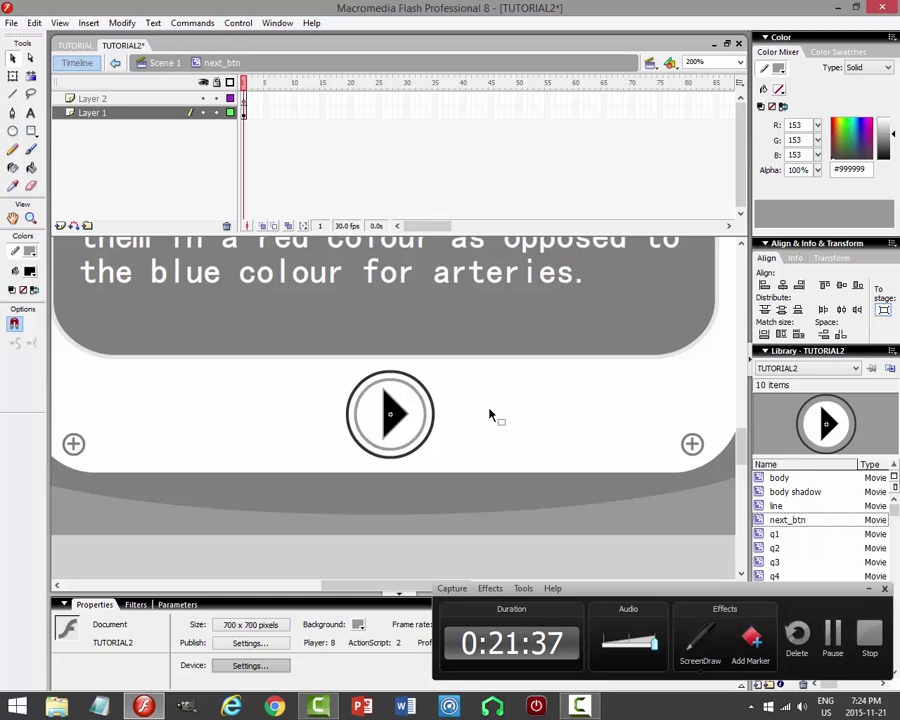
# Fill the band between the inner and outer circles with #CCCCCC and return to Scene 1.
pyautogui.click(31, 169)
pyautogui.click(31, 271)
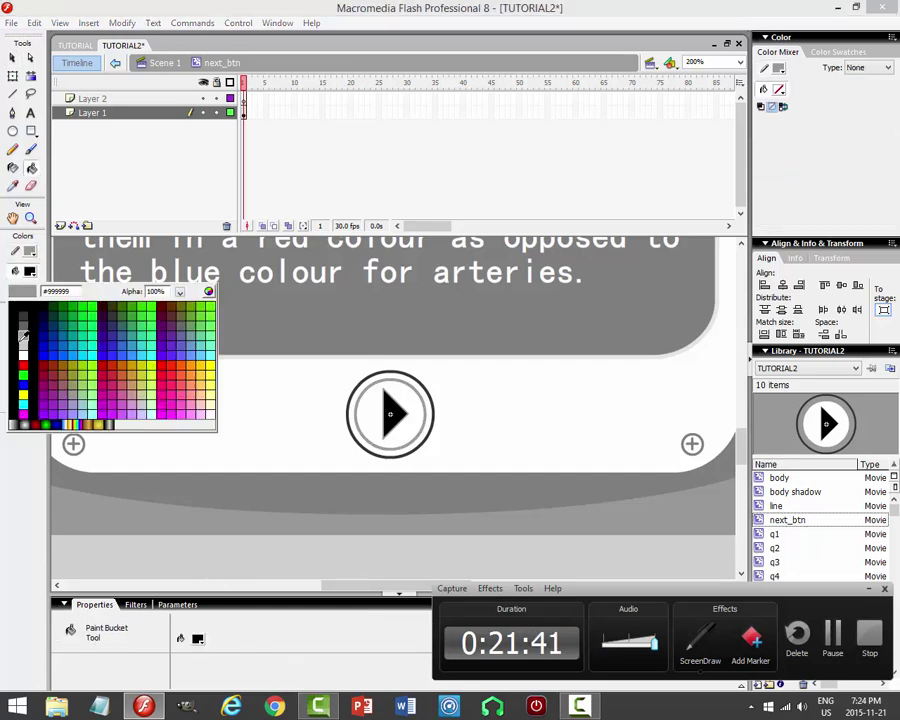
pyautogui.click(24, 345)
pyautogui.click(382, 377)
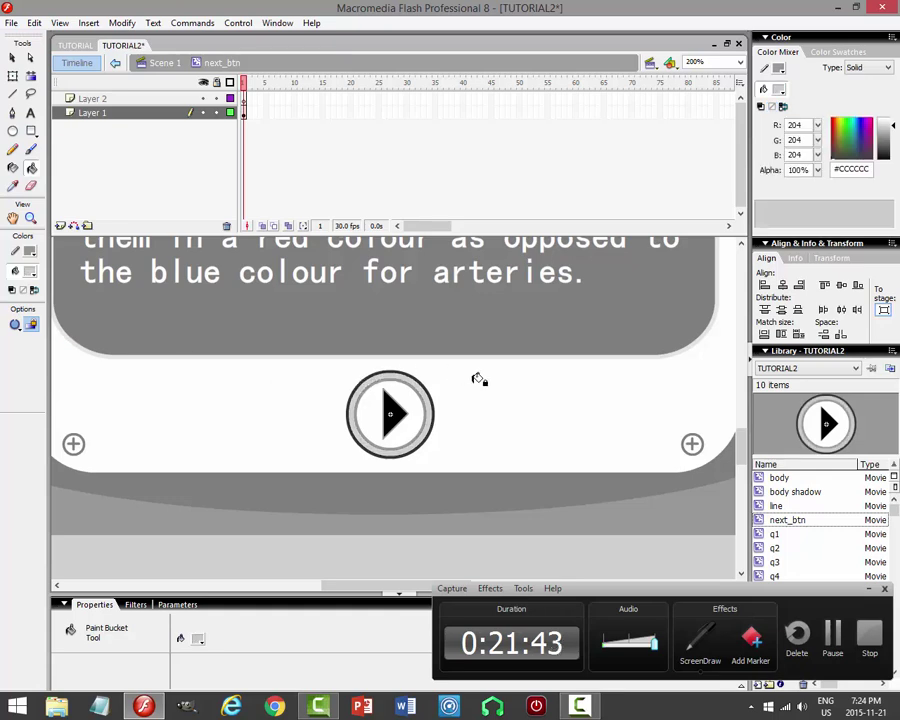
pyautogui.click(12, 57)
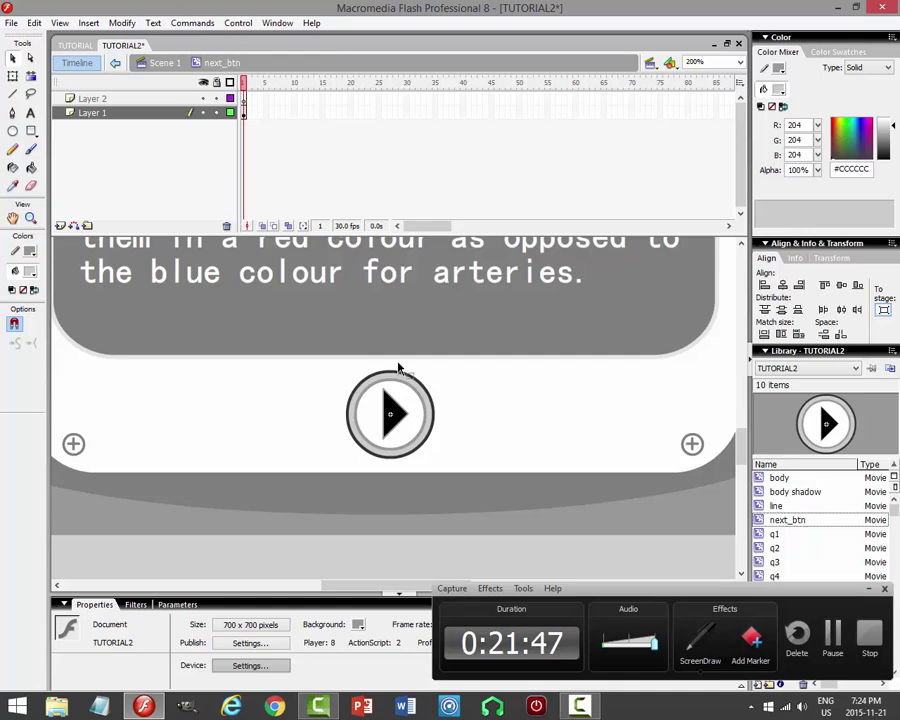
pyautogui.click(160, 62)
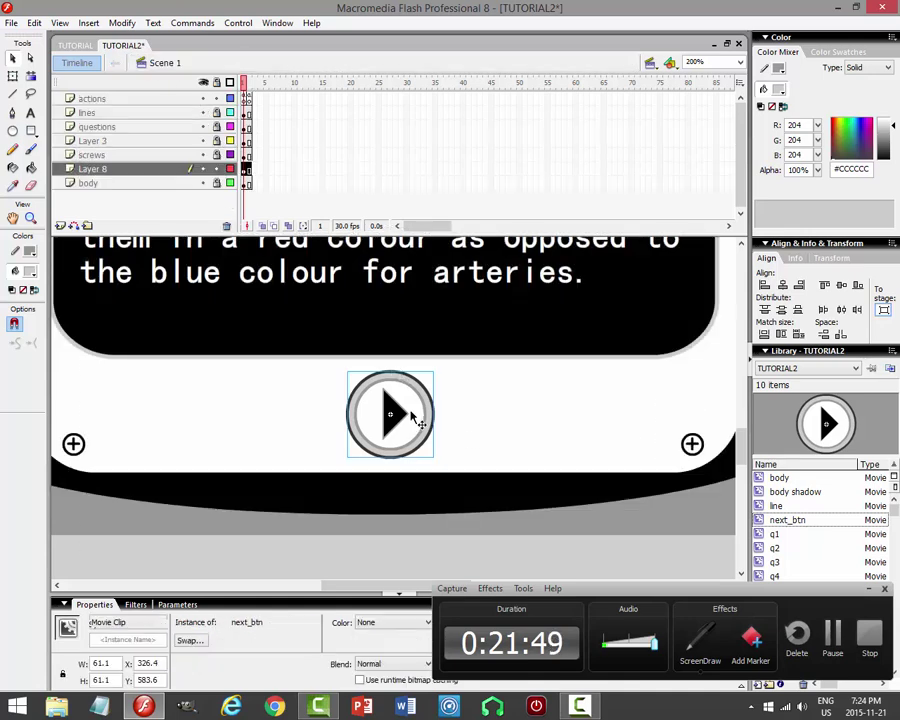
# Scale the next_btn instance in Scene 1 down evenly to 55 px wide and high.
pyautogui.click(122, 22)
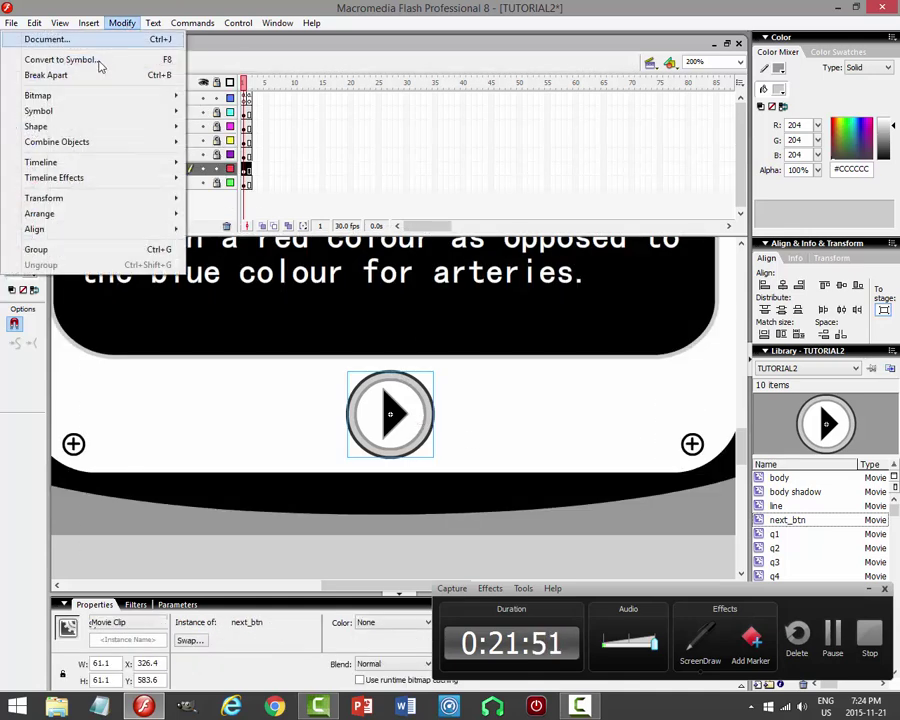
pyautogui.moveTo(72, 200)
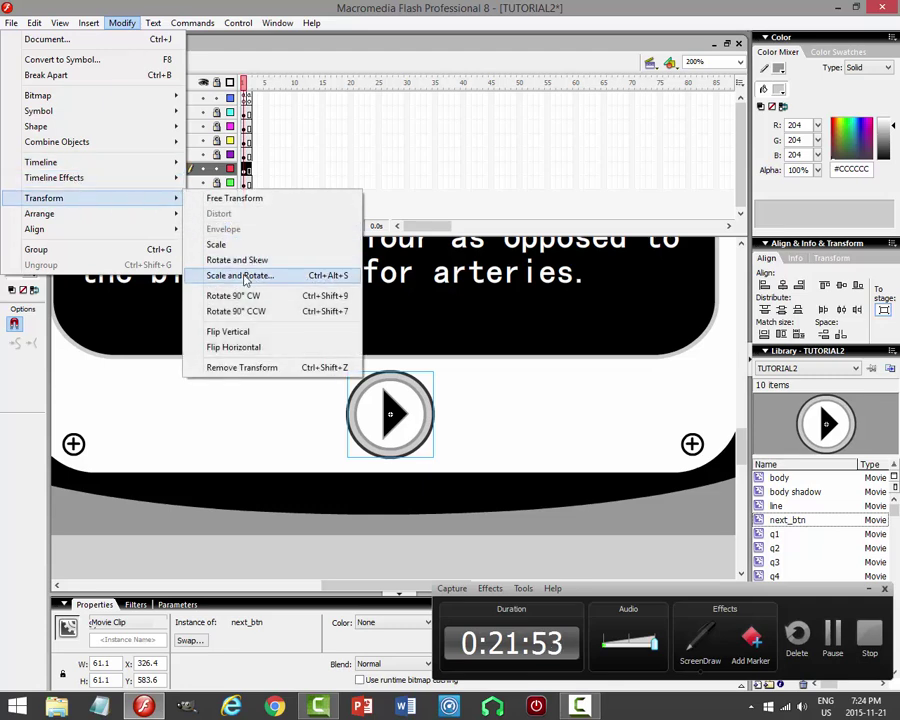
pyautogui.click(250, 331)
pyautogui.click(516, 337)
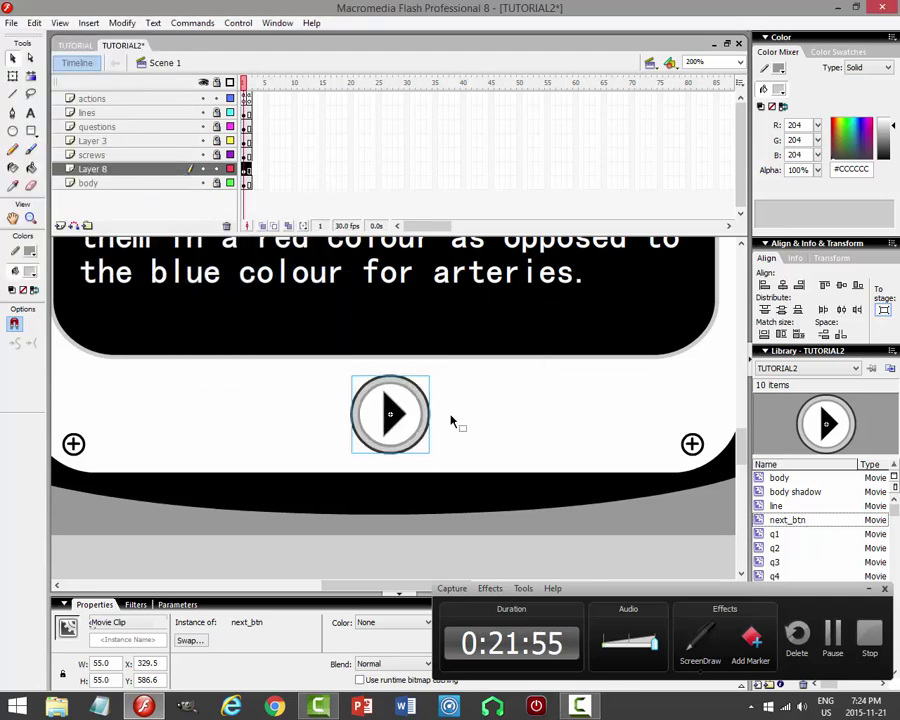
# Test the movie to check the size of the play button on the device body, and close the preview.
pyautogui.click(237, 22)
pyautogui.click(162, 128)
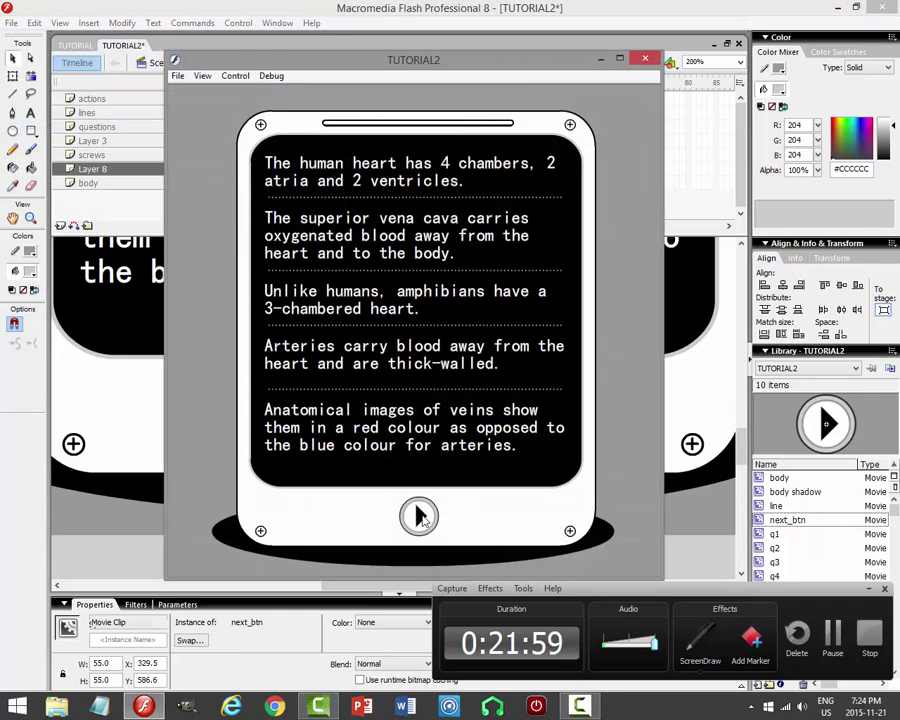
pyautogui.click(644, 60)
# Scale the play button instance to 90% and move it slightly right to about X 357, Y 588.
pyautogui.click(122, 23)
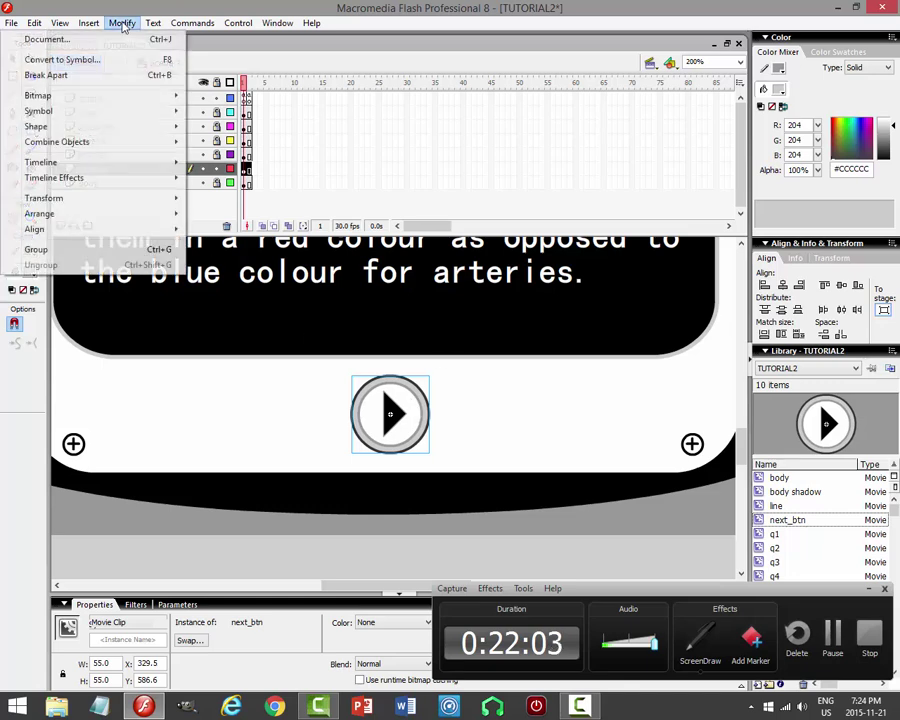
pyautogui.moveTo(80, 196)
pyautogui.click(290, 329)
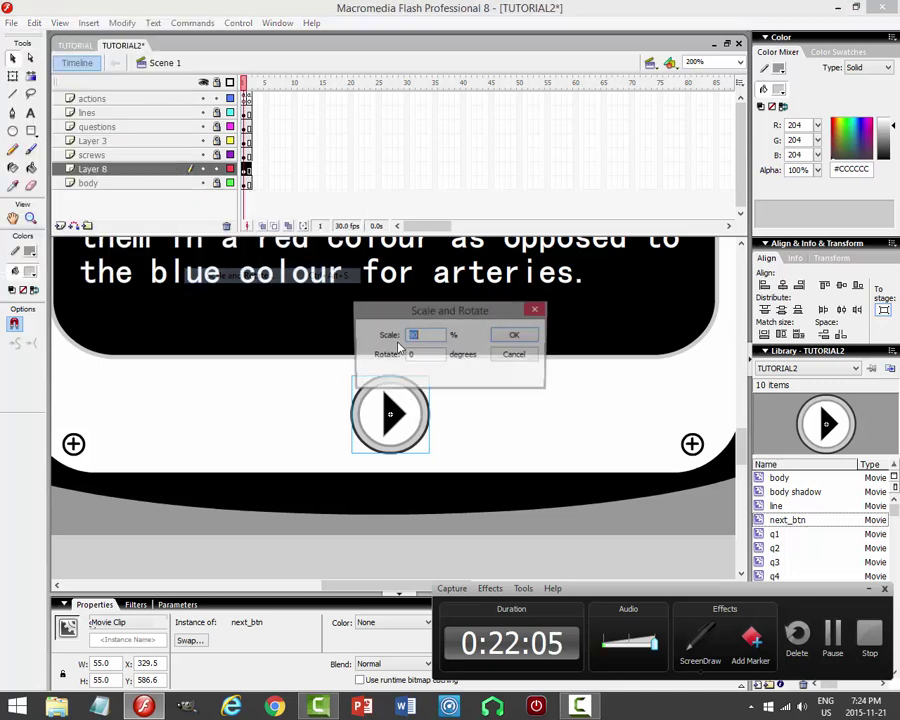
pyautogui.write('90')
pyautogui.click(514, 335)
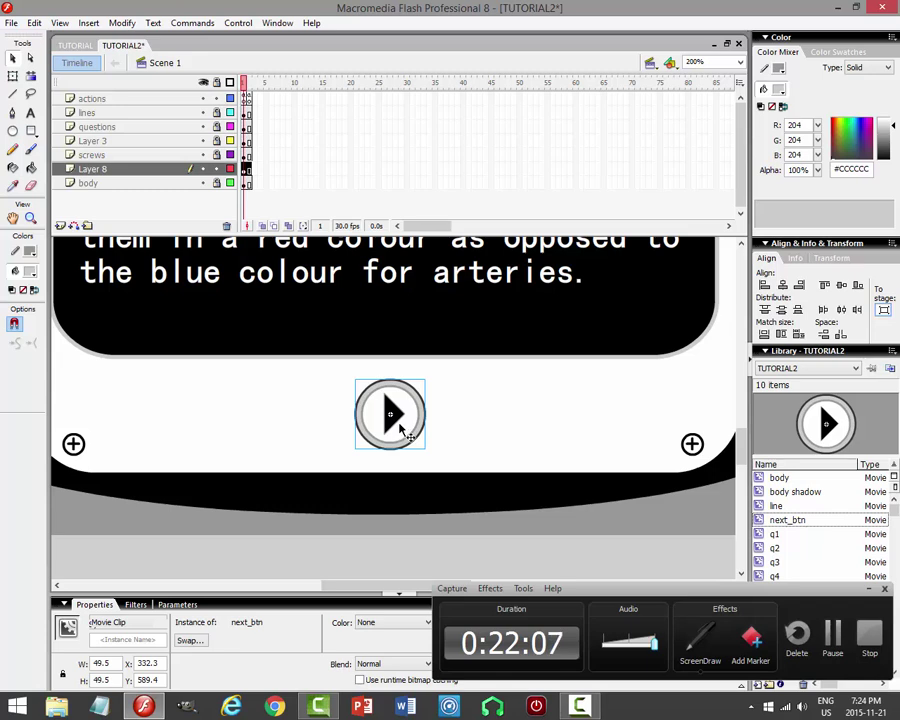
pyautogui.moveTo(400, 428); pyautogui.dragTo(468, 406)
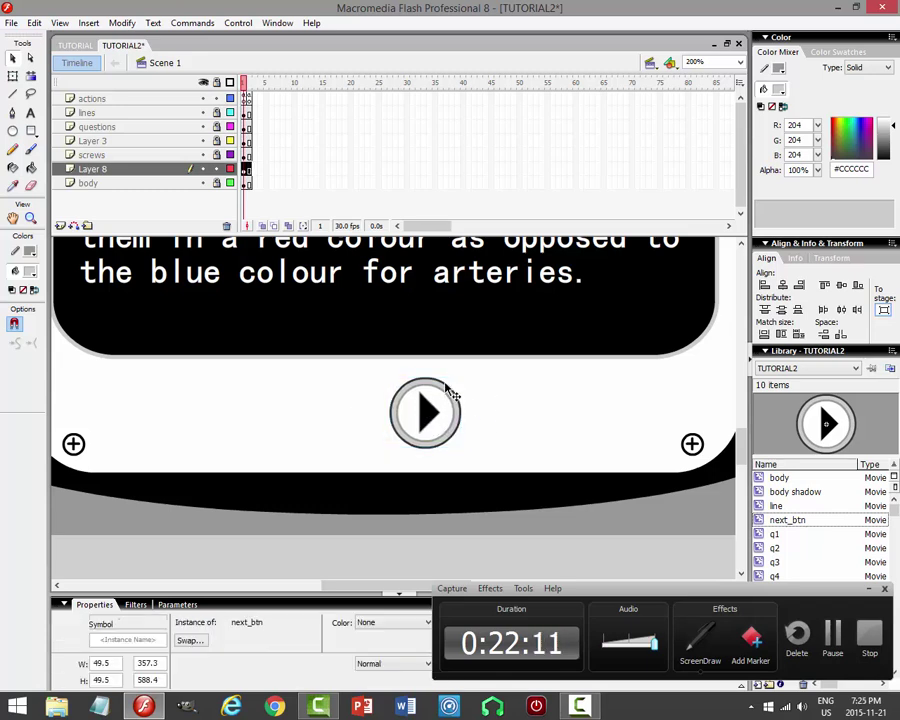
# Delete the dark outermost circle outline inside the next_btn symbol and return to Scene 1.
pyautogui.doubleClick(442, 384)
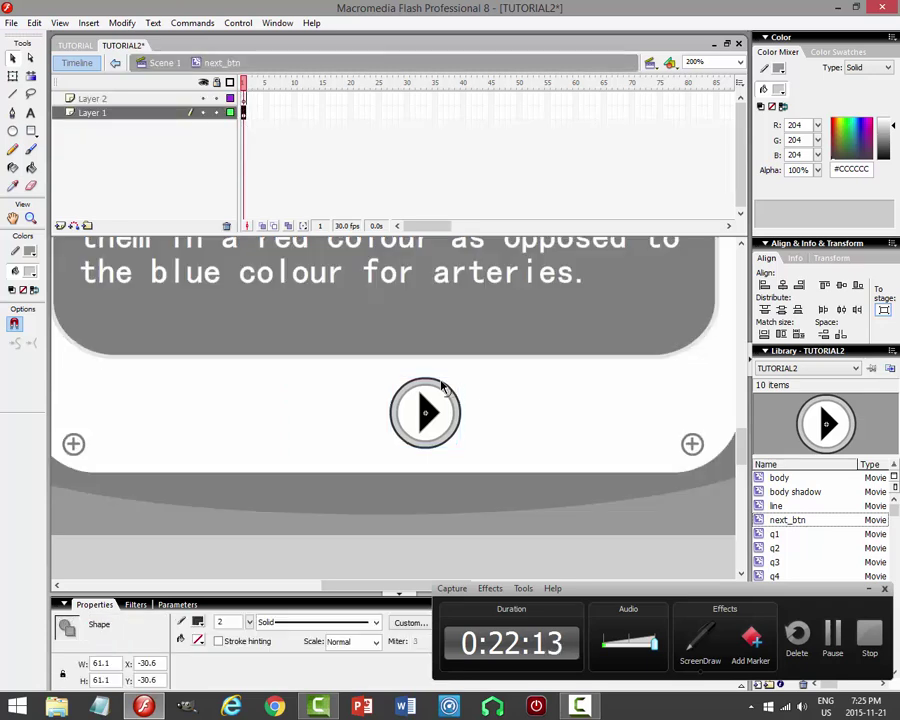
pyautogui.click(480, 477)
pyautogui.click(116, 63)
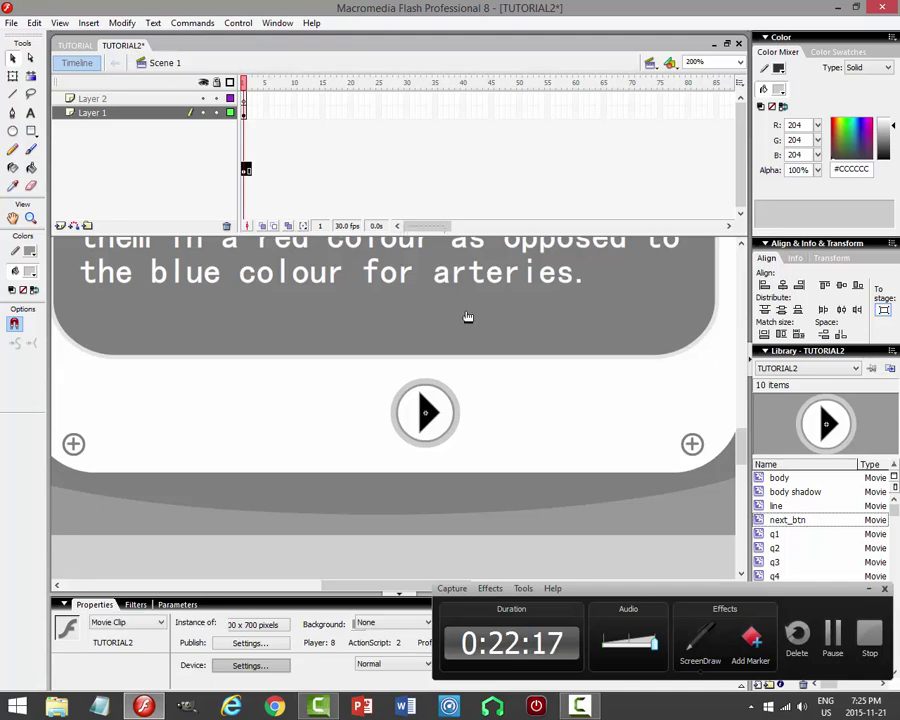
# Test the movie to check the play button without its dark outline, and close the preview.
pyautogui.click(238, 22)
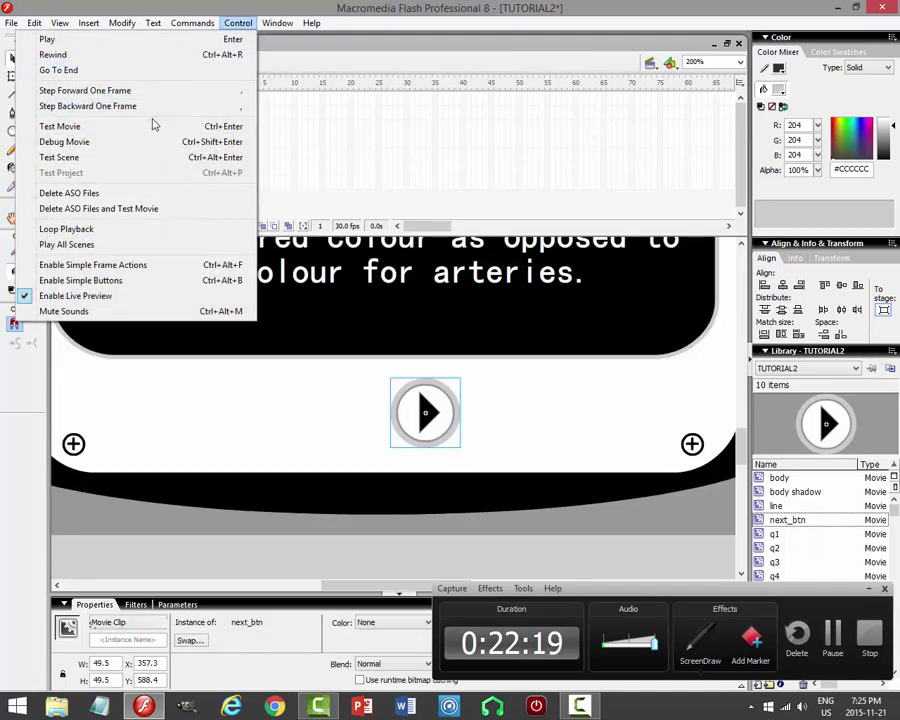
pyautogui.click(152, 124)
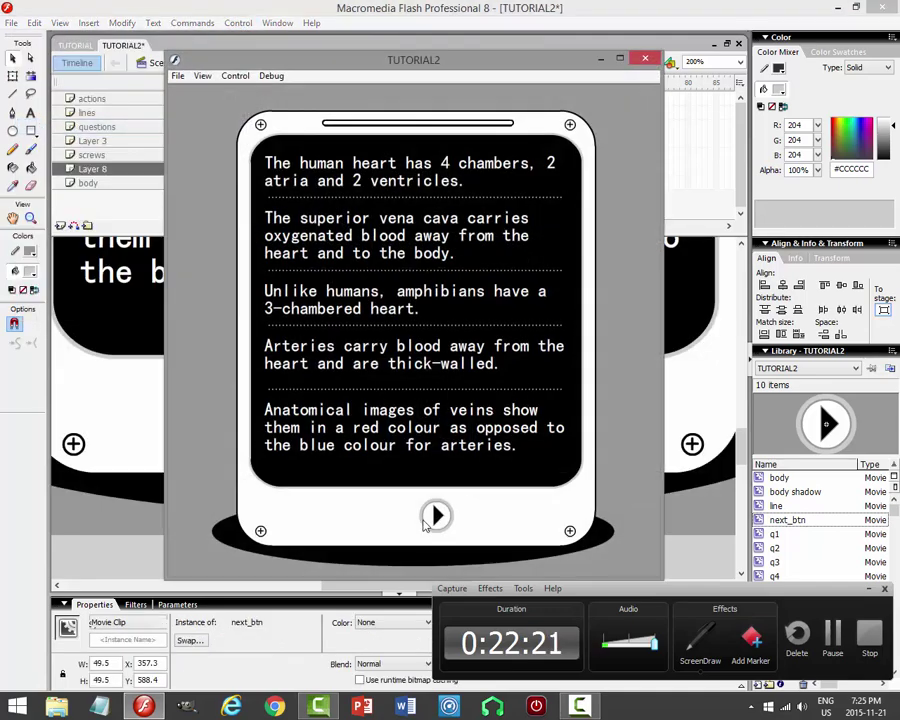
pyautogui.click(645, 59)
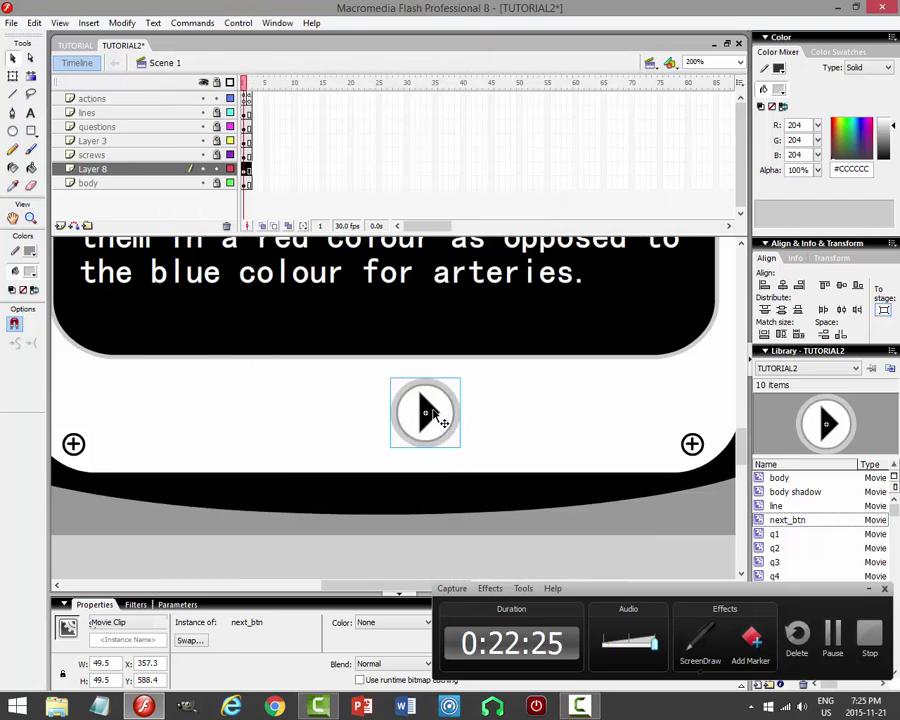
# Rename Layer 8 as next_btn and save the document.
pyautogui.click(135, 170)
pyautogui.doubleClick(137, 170)
pyautogui.write('nex')
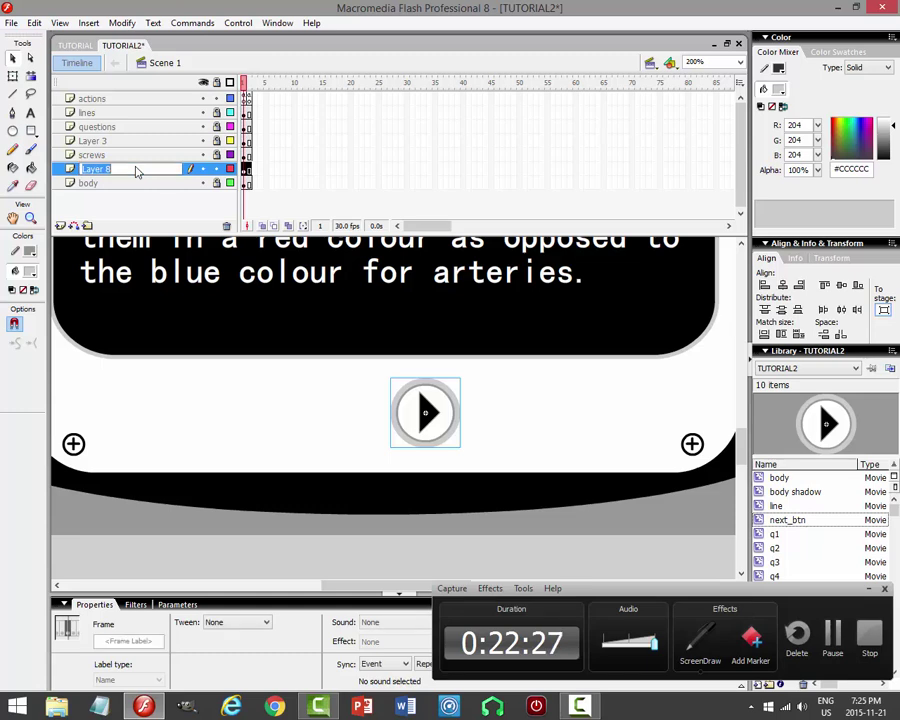
pyautogui.write('t_btn')
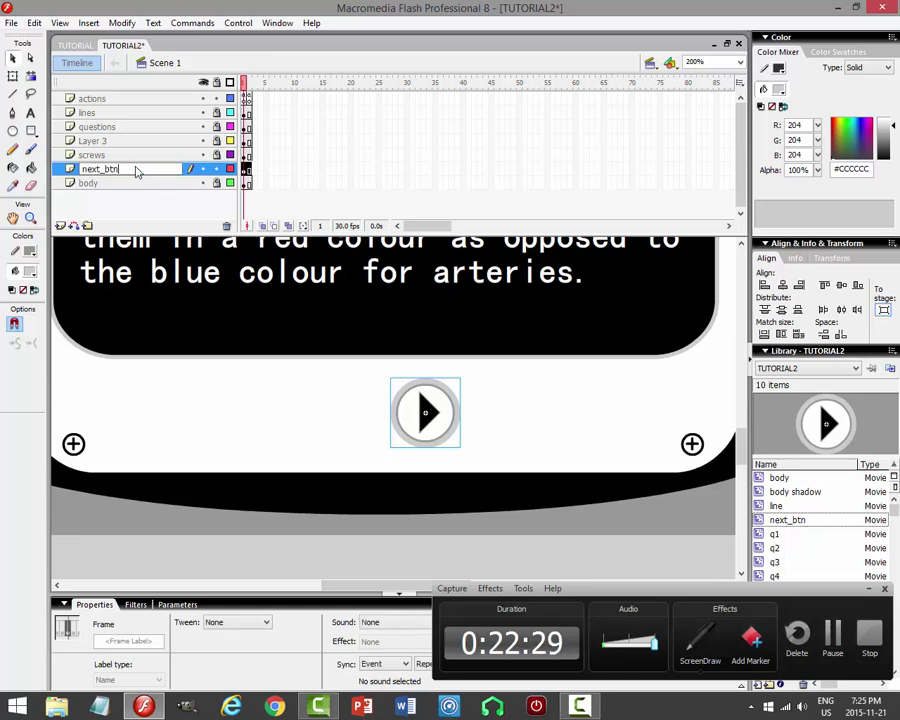
pyautogui.press('Return')
pyautogui.hotkey('ctrl', 's')
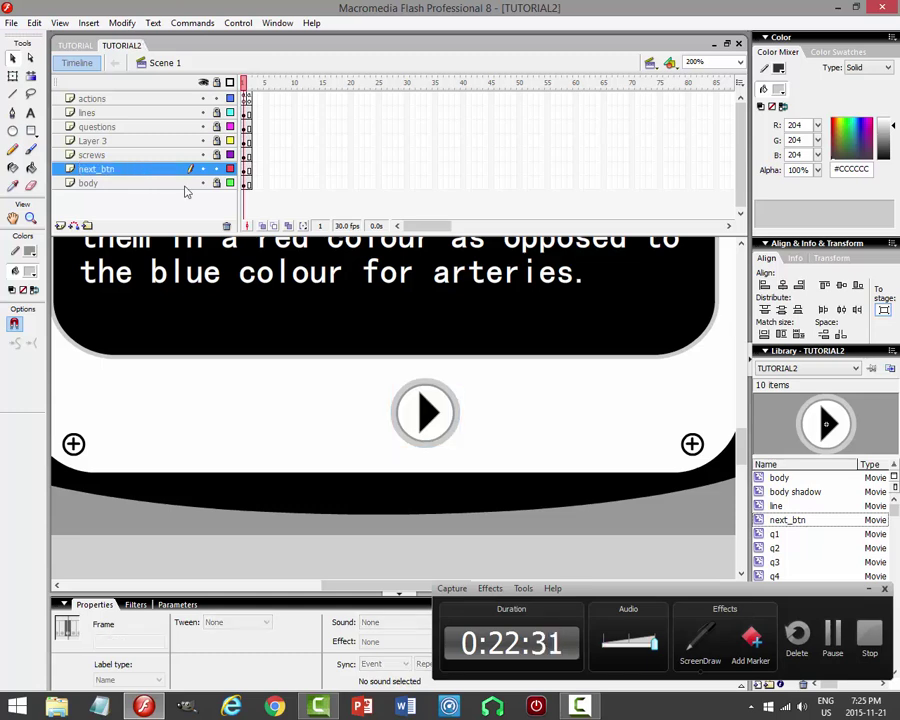
# Inside the next_btn symbol, rename Layer 2 as actions and Layer 1 as button.
pyautogui.click(432, 418)
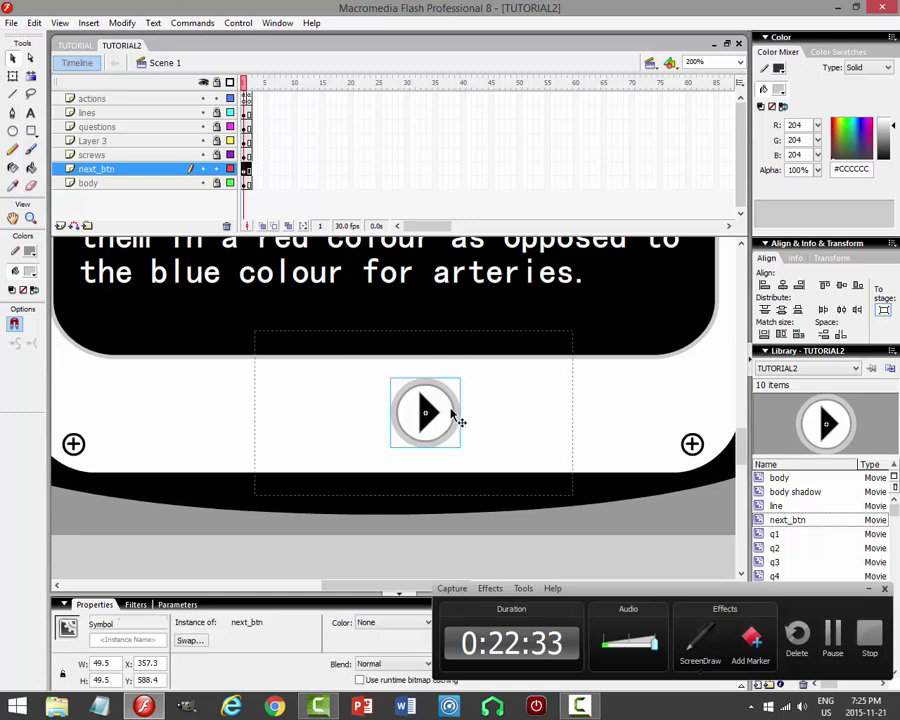
pyautogui.doubleClick(450, 414)
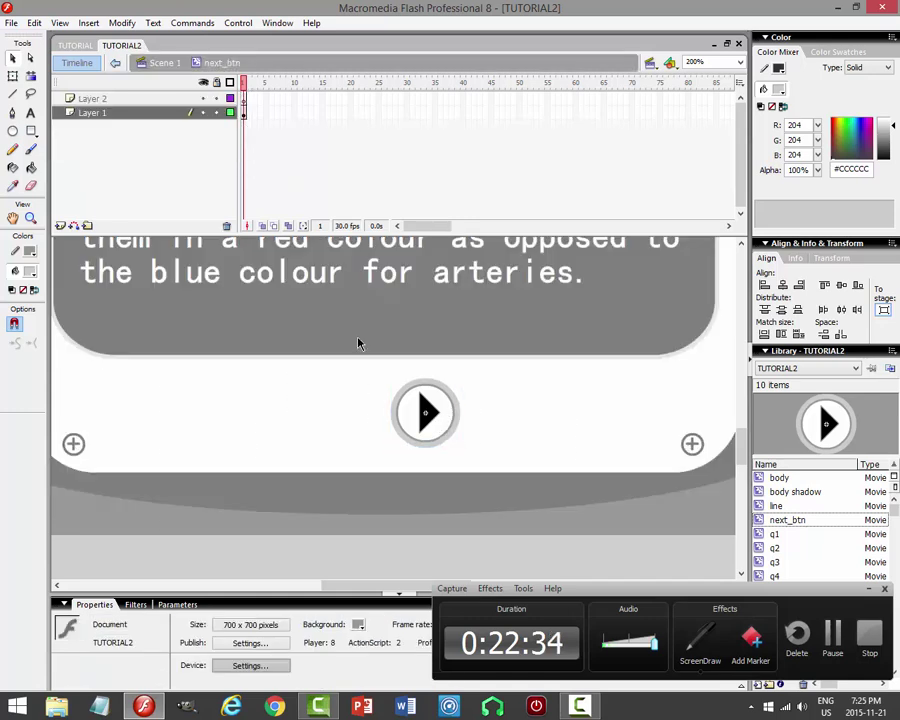
pyautogui.click(125, 99)
pyautogui.doubleClick(125, 99)
pyautogui.write('a')
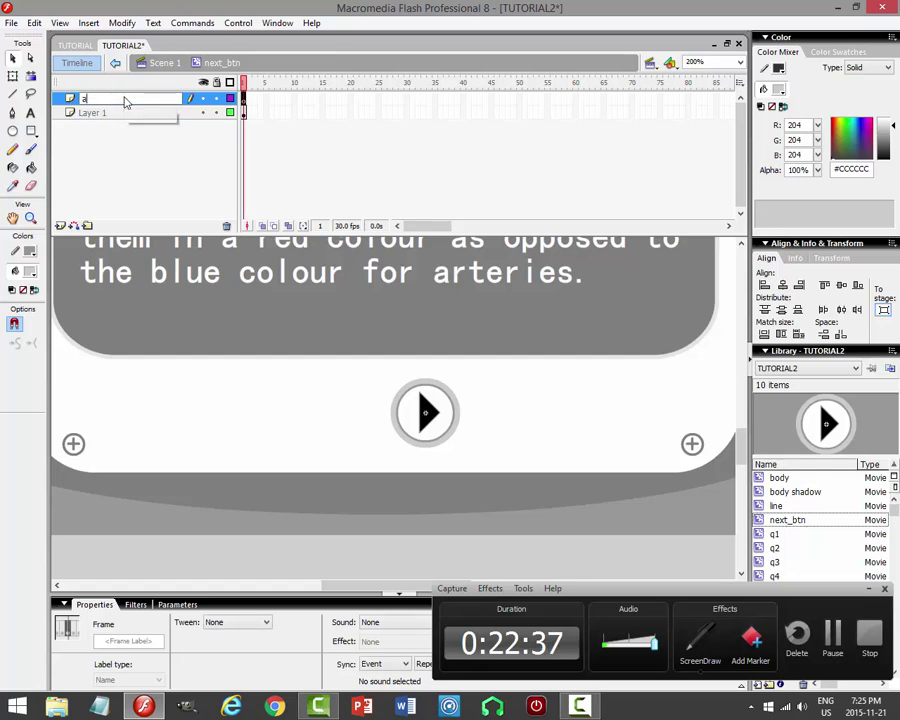
pyautogui.write('ctions')
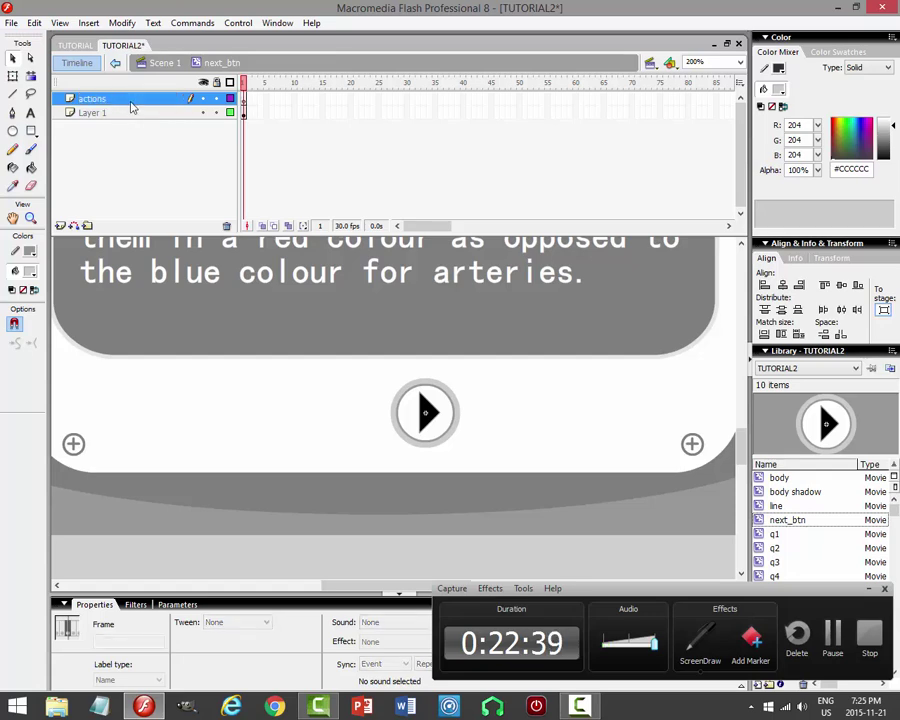
pyautogui.click(110, 113)
pyautogui.doubleClick(122, 113)
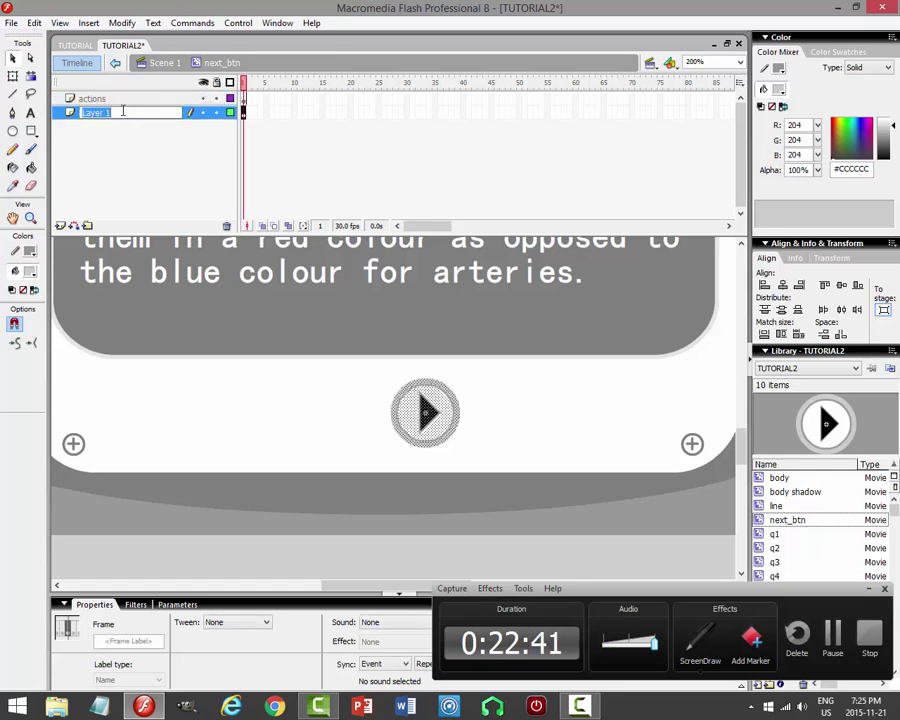
pyautogui.write('button')
pyautogui.press('Return')
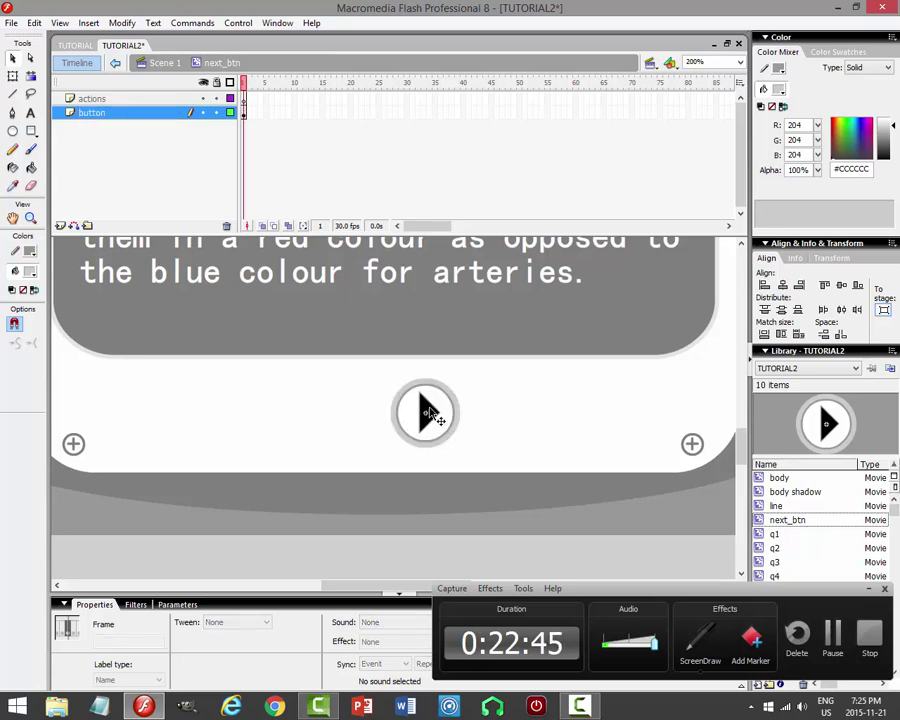
pyautogui.click(428, 410)
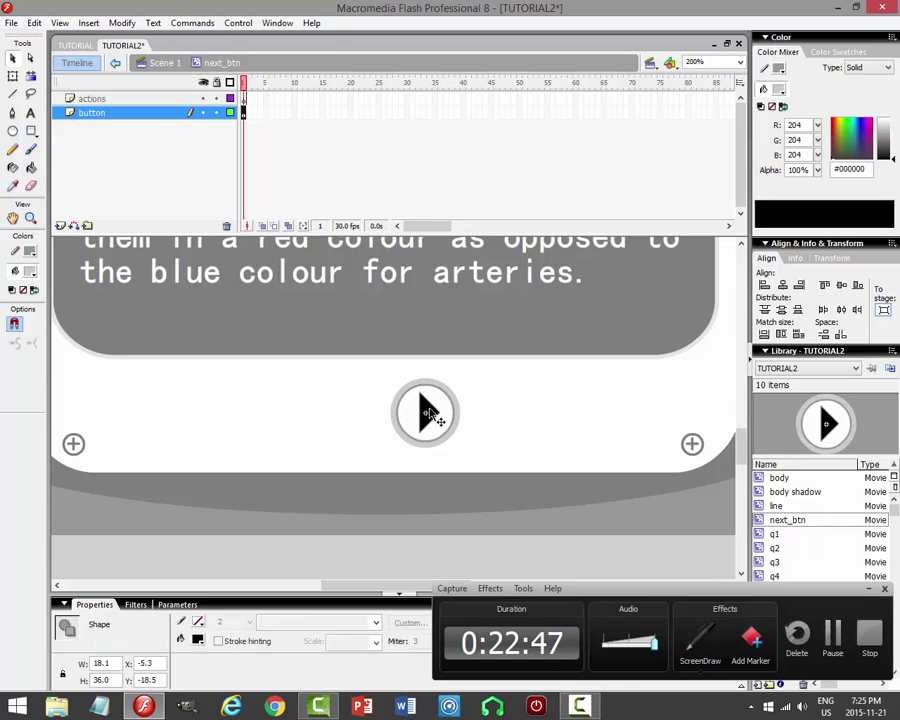
pyautogui.keyDown('shift'); pyautogui.click(438, 402); pyautogui.keyUp('shift')
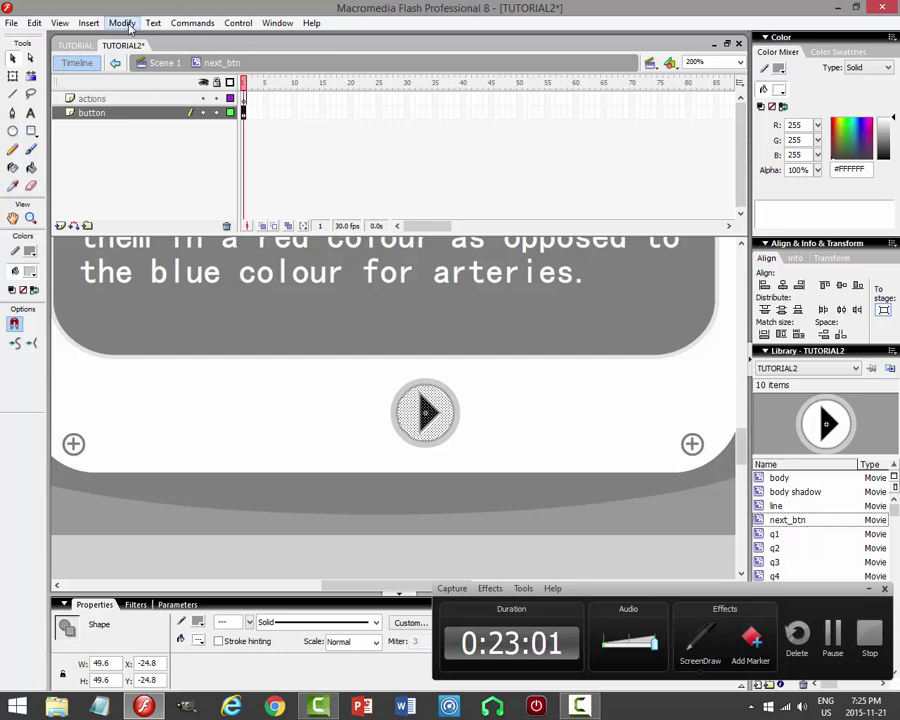
pyautogui.click(526, 418)
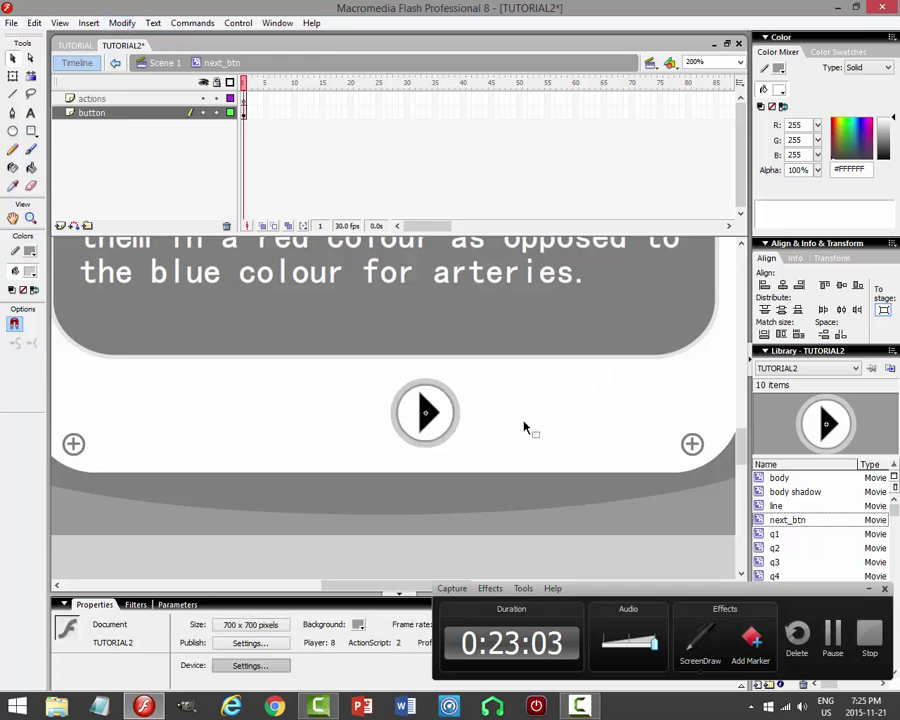
# Extend the actions and button layers of the next_btn symbol to frame 2.
pyautogui.click(245, 113)
pyautogui.click(245, 99)
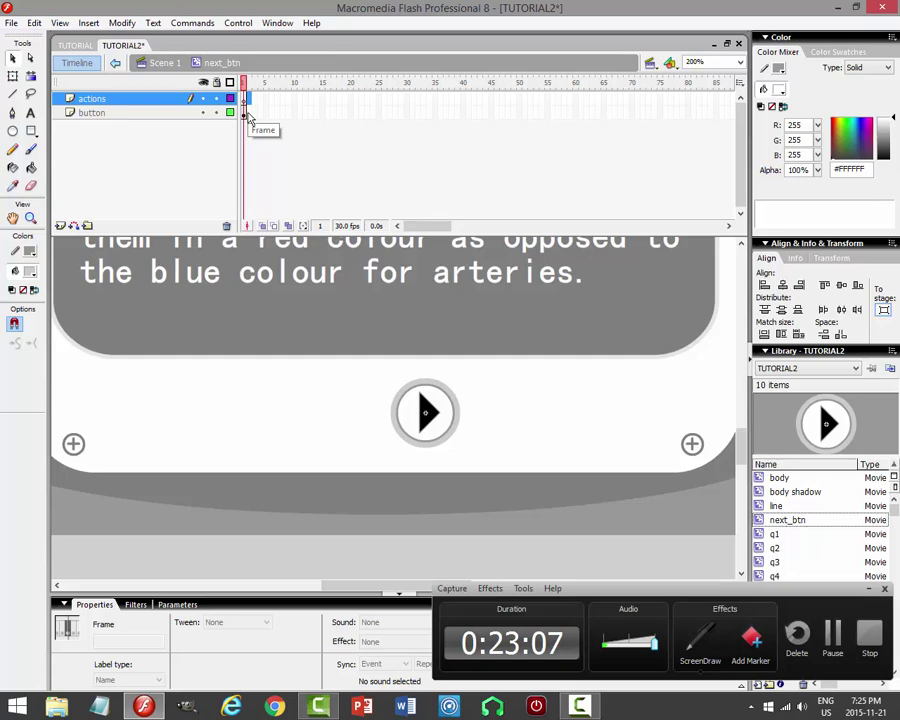
pyautogui.click(325, 188)
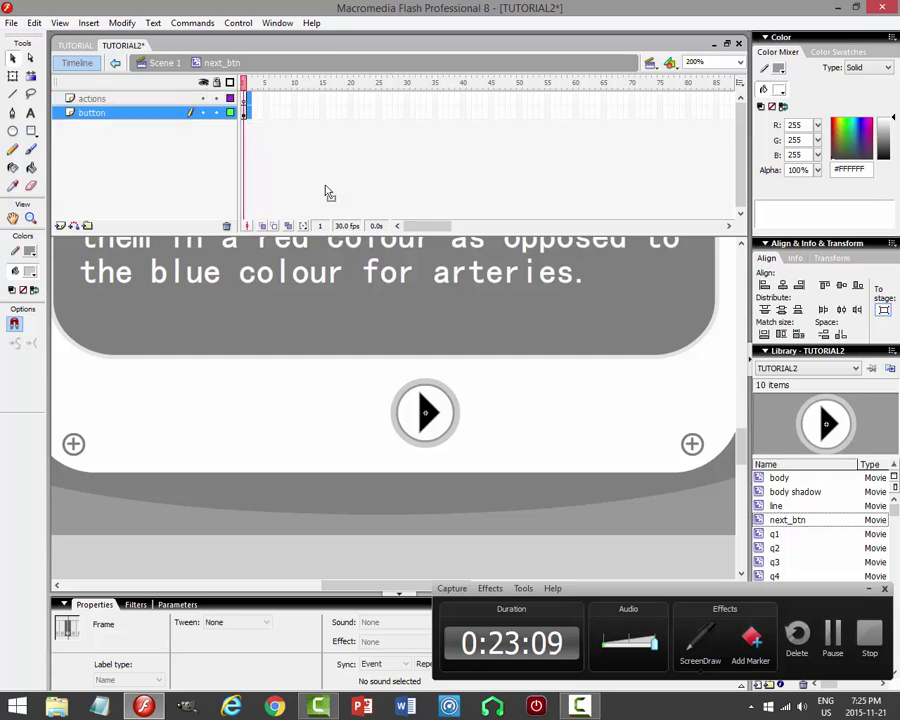
pyautogui.click(248, 113)
pyautogui.press('F6')
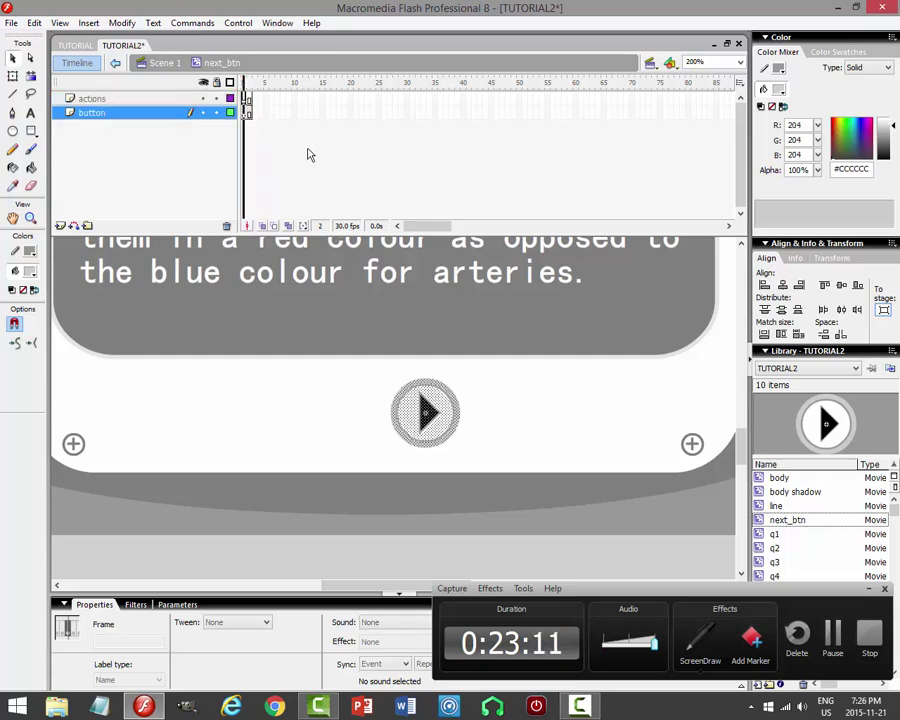
# Add the script stop(); to frame 1 of the symbol's actions layer.
pyautogui.click(308, 154)
pyautogui.click(270, 23)
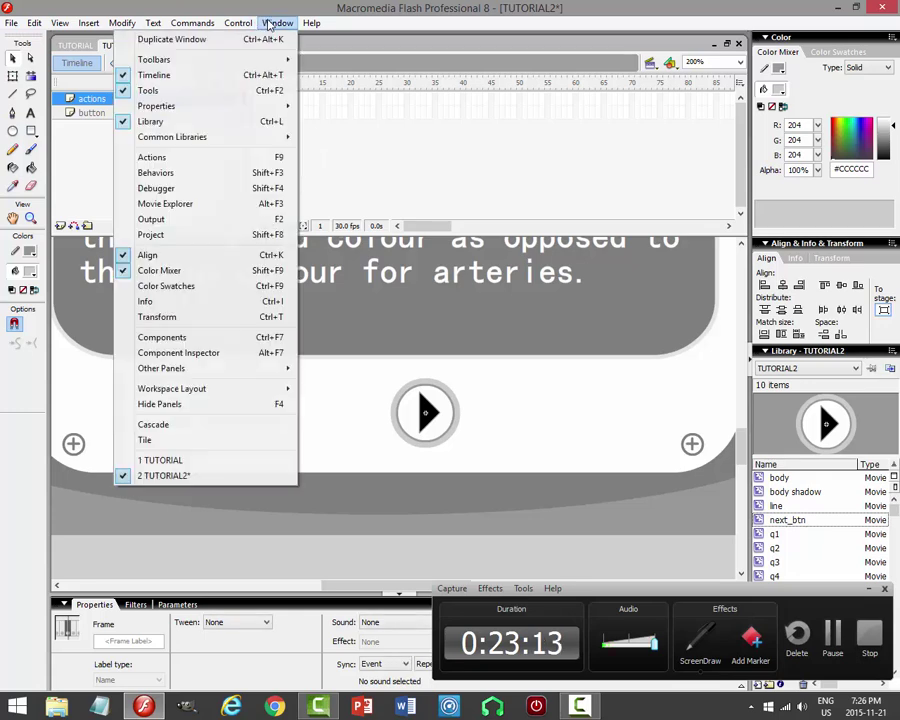
pyautogui.click(230, 157)
pyautogui.write('s')
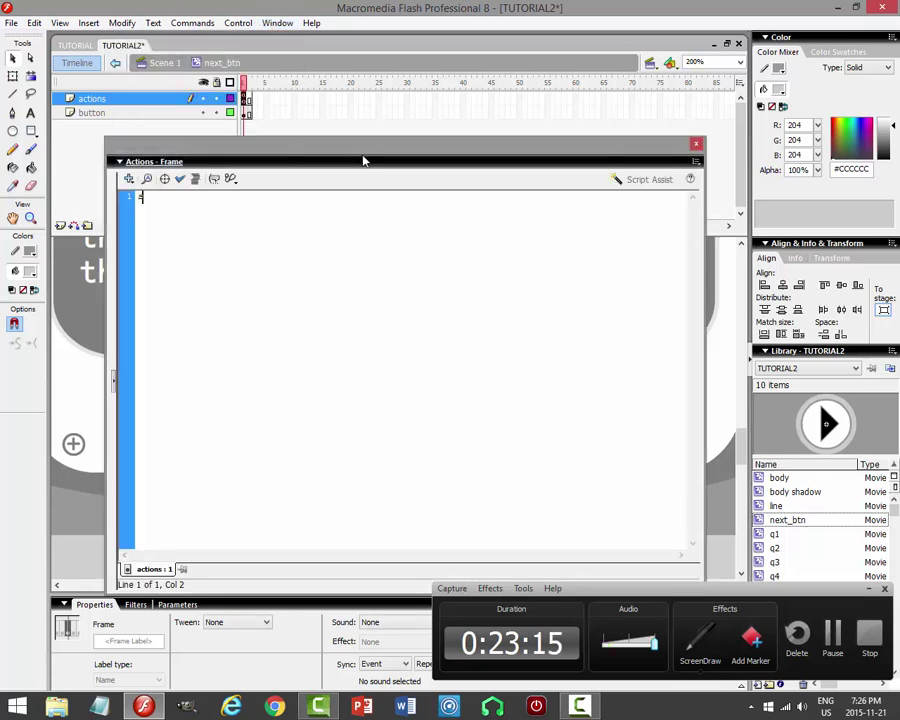
pyautogui.write('top();')
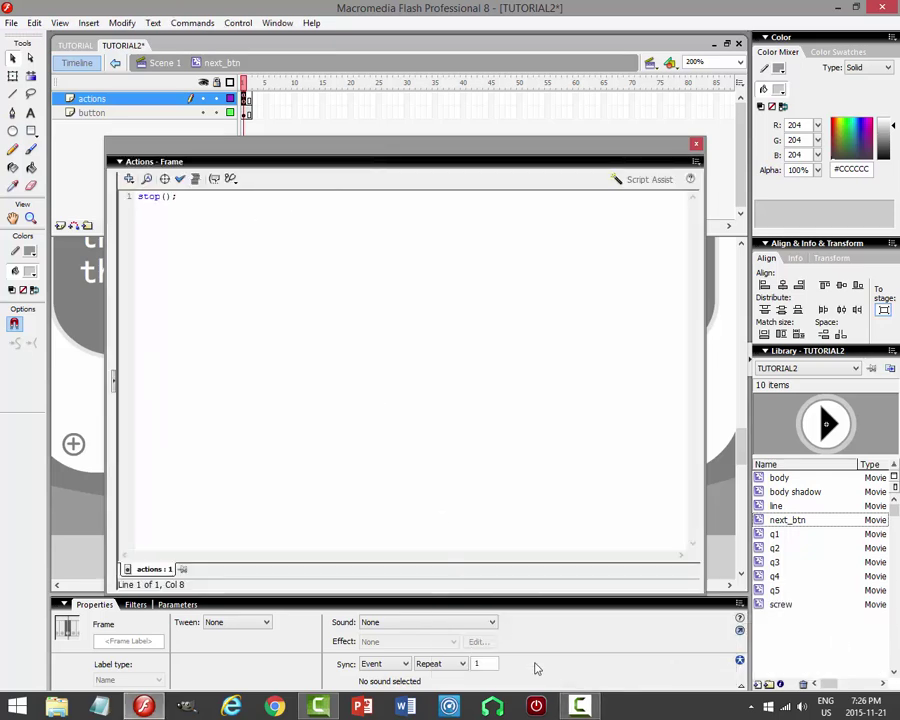
pyautogui.press('F9')
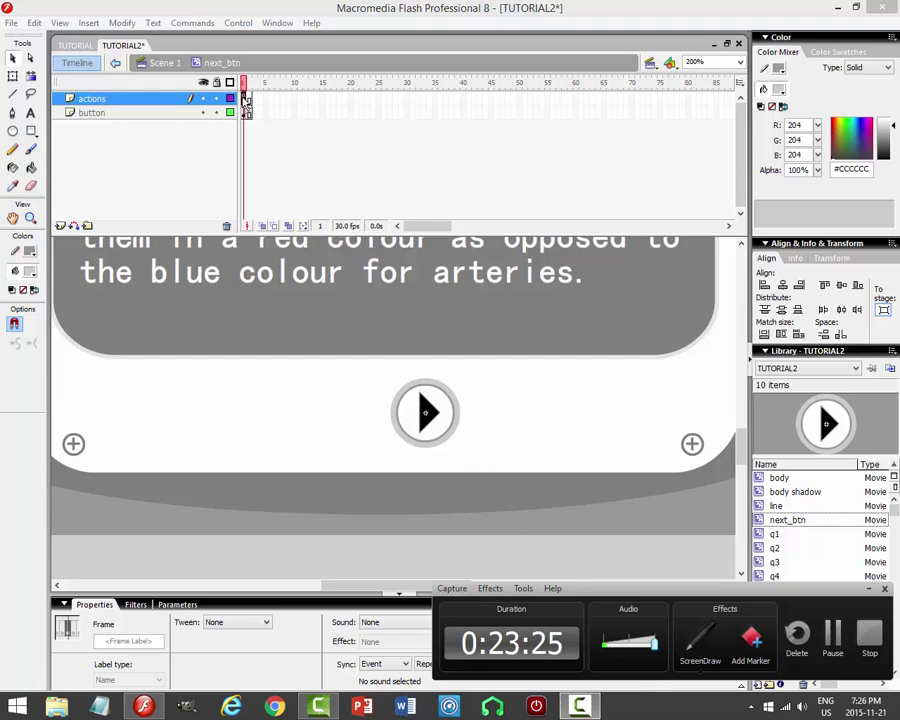
# Give frame 2 a keyframe with the script stop(); on the actions layer and a keyframe on the button layer.
pyautogui.press('F9')
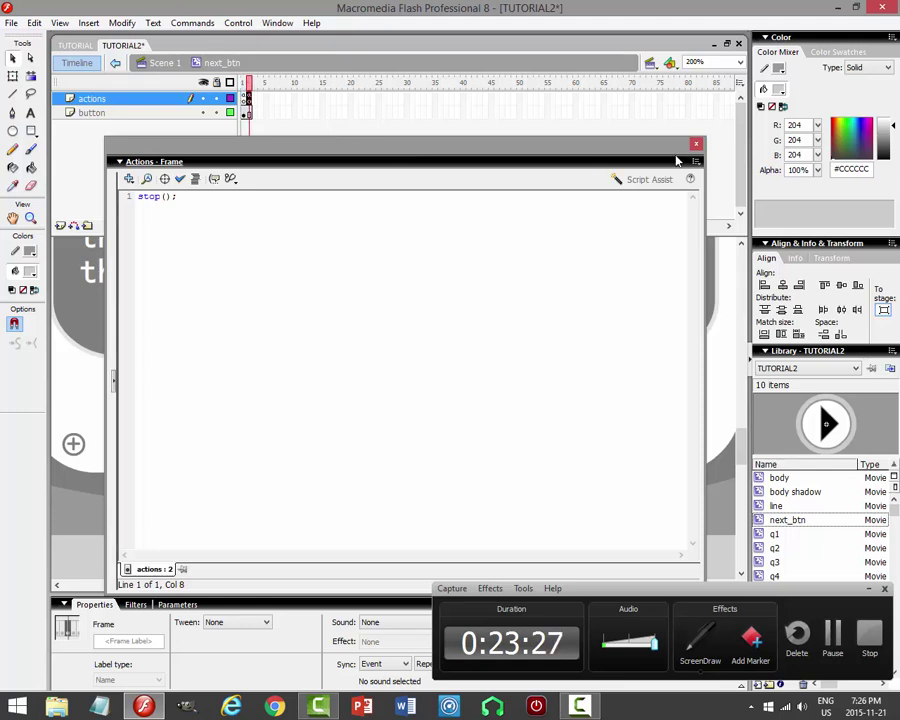
pyautogui.click(697, 146)
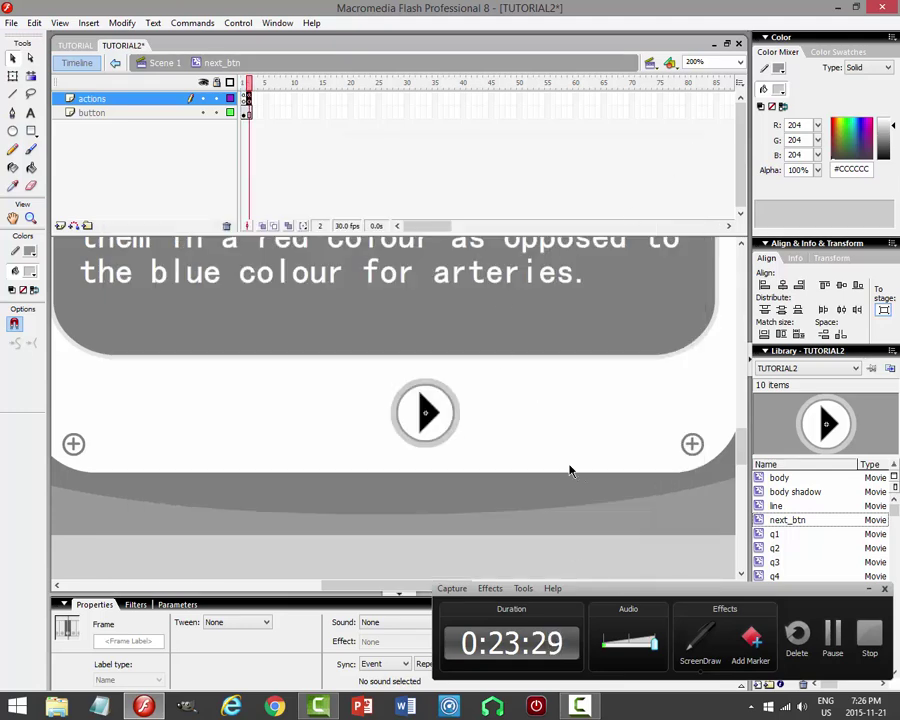
pyautogui.click(249, 113)
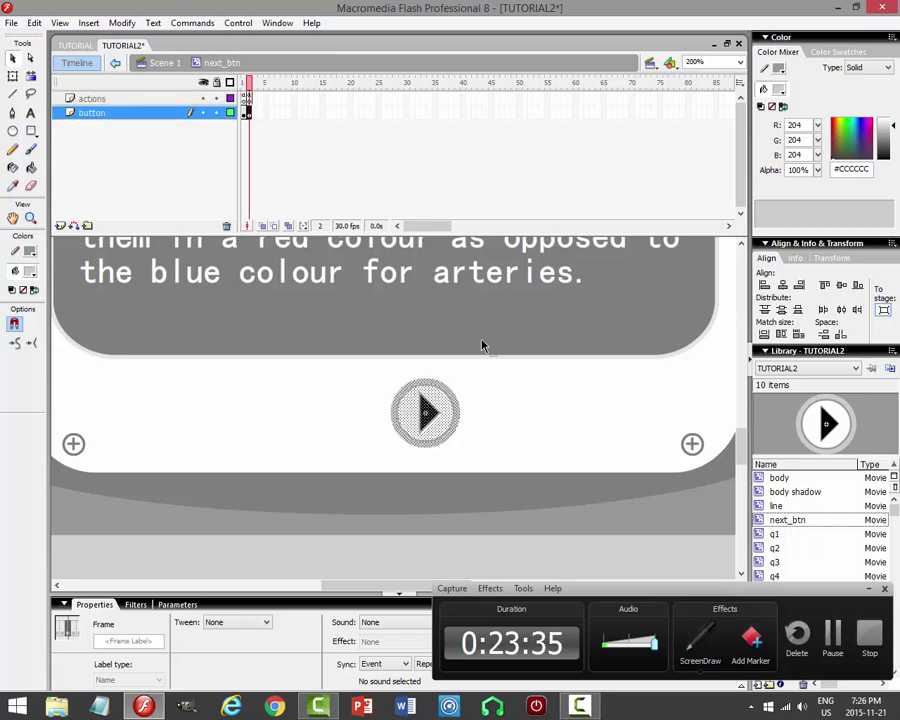
# On frame 2 of the button layer, scale the inner disc and arrow down to 44.6 px across.
pyautogui.click(508, 407)
pyautogui.click(430, 400)
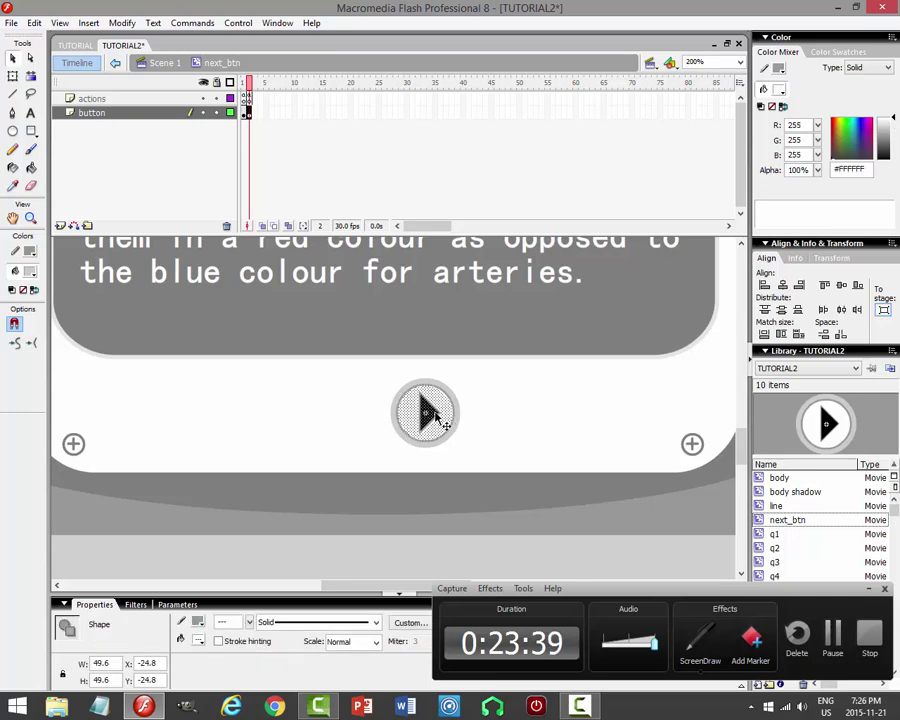
pyautogui.press('q')
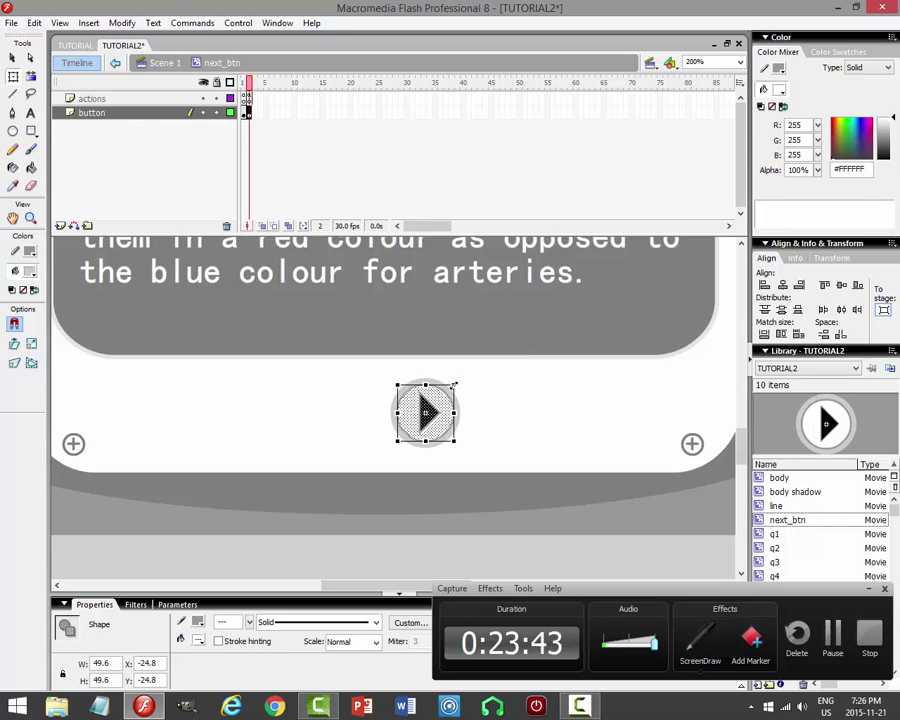
pyautogui.click(122, 22)
pyautogui.moveTo(95, 199)
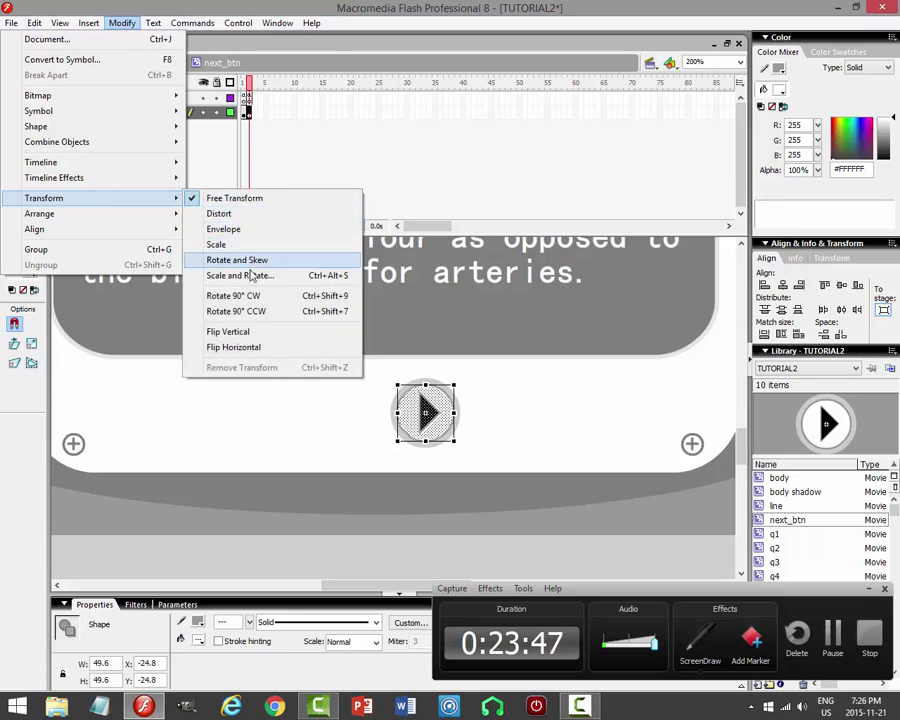
pyautogui.click(248, 275)
pyautogui.click(511, 336)
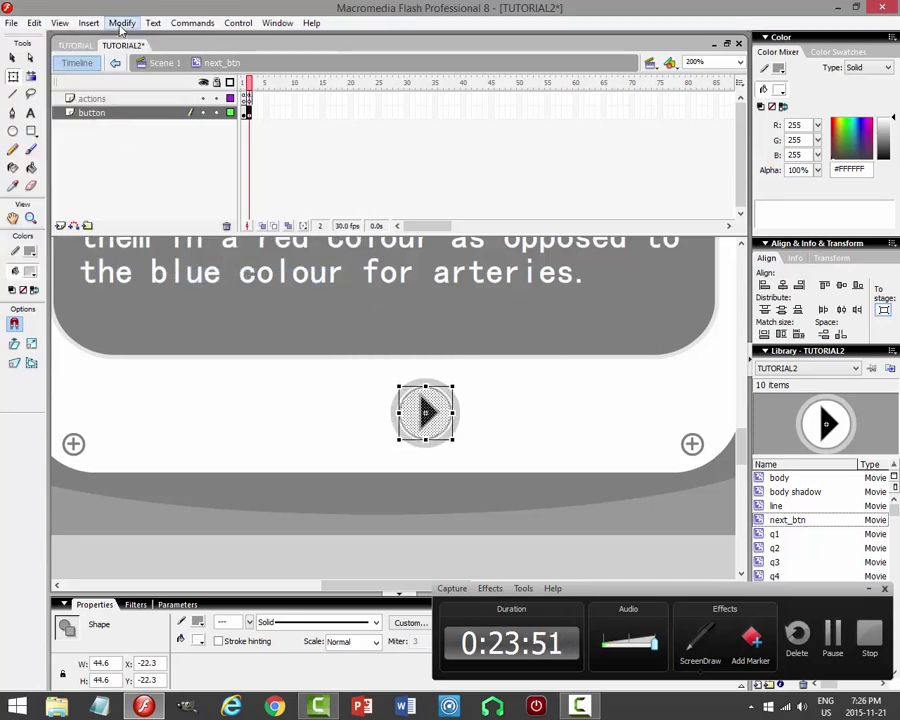
# Scale the frame 2 disc and arrow down again to 40.2 px and fill the gap around them with the ring's light grey.
pyautogui.click(122, 22)
pyautogui.moveTo(180, 200)
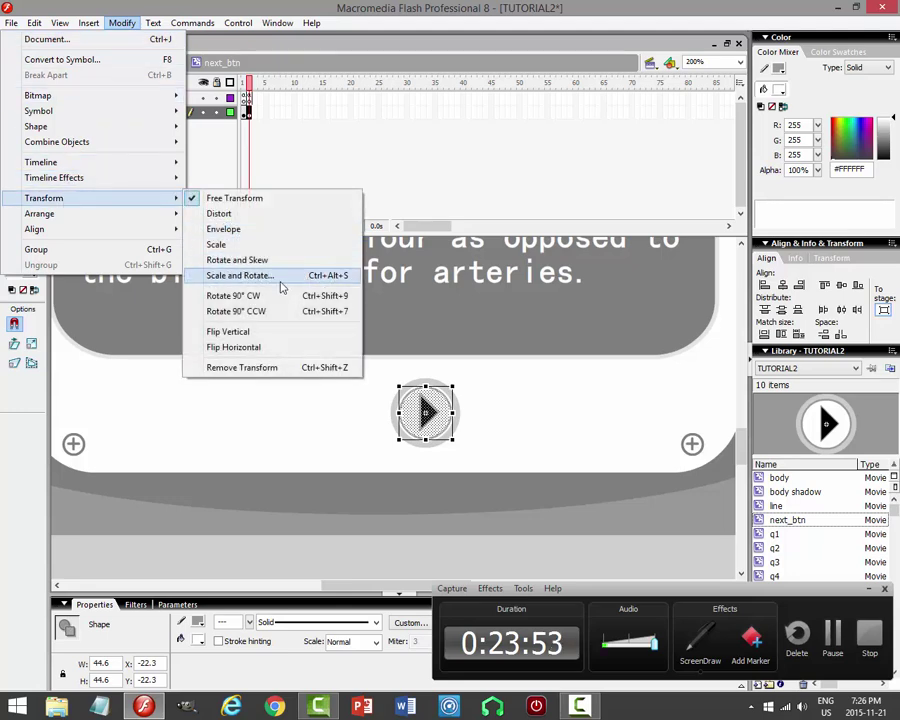
pyautogui.click(272, 277)
pyautogui.click(508, 336)
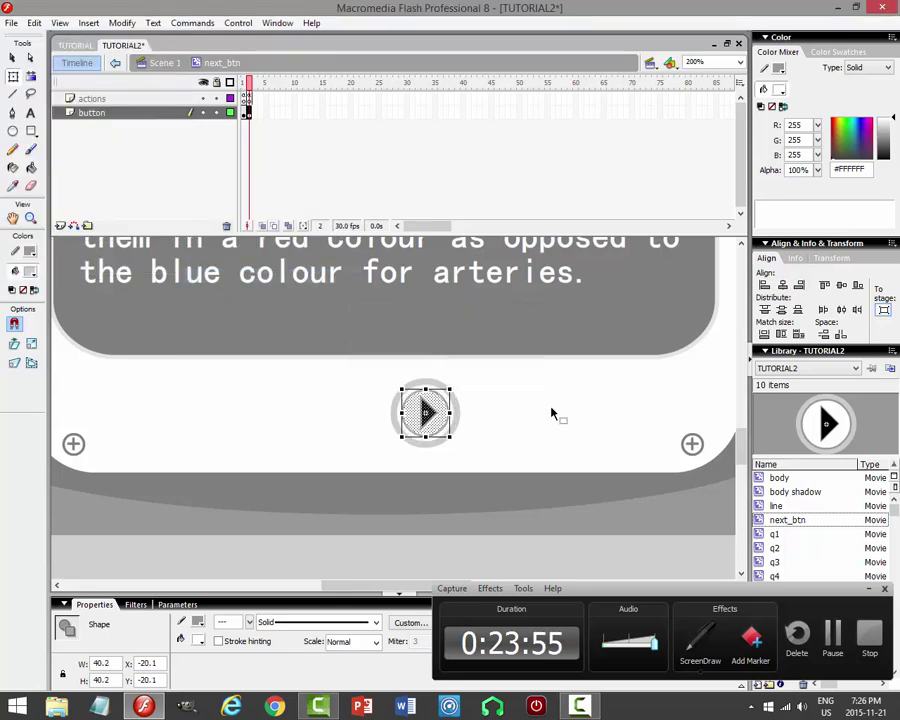
pyautogui.click(514, 388)
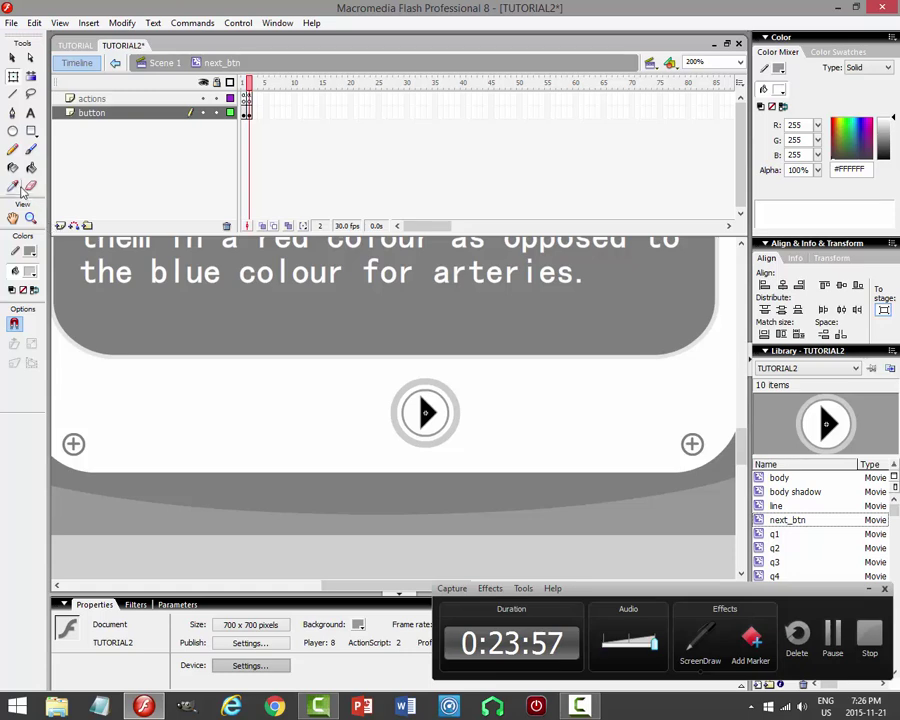
pyautogui.click(31, 167)
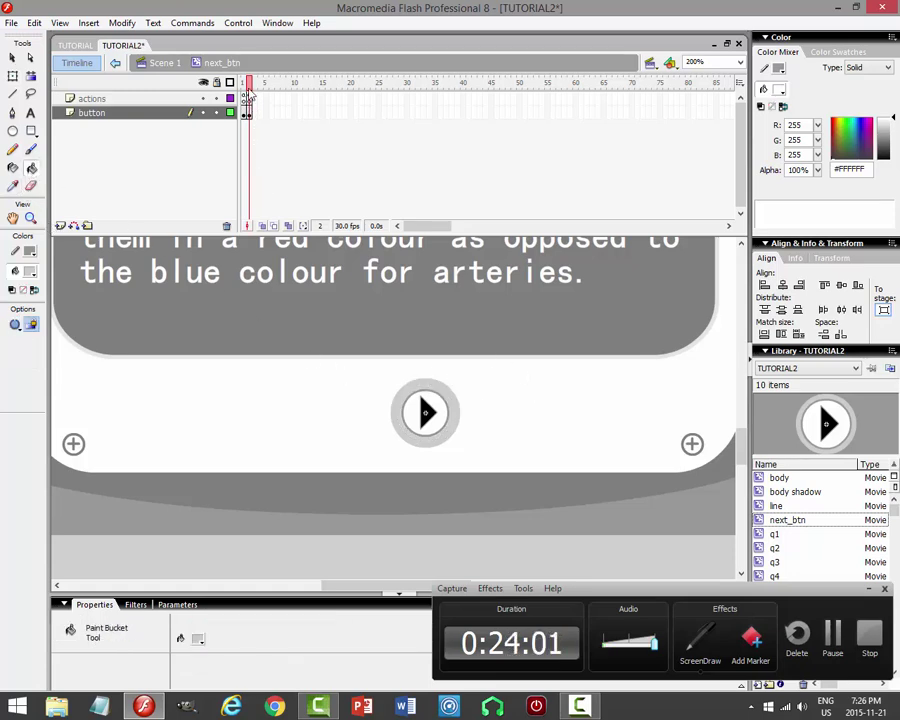
# Compare the button's normal state on frame 1 with its pressed state on frame 2.
pyautogui.click(246, 112)
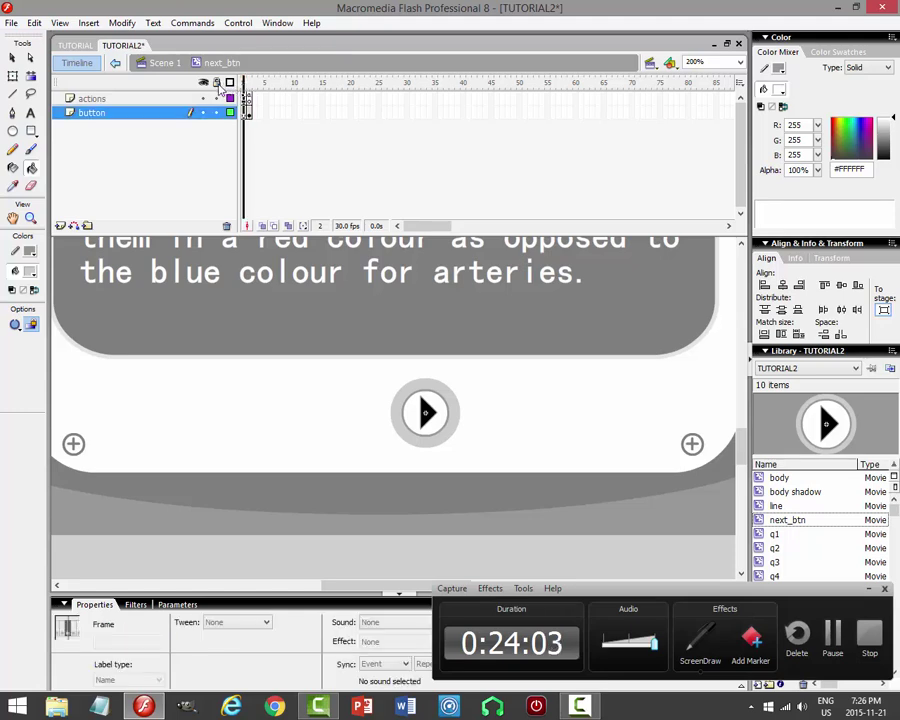
pyautogui.click(244, 90)
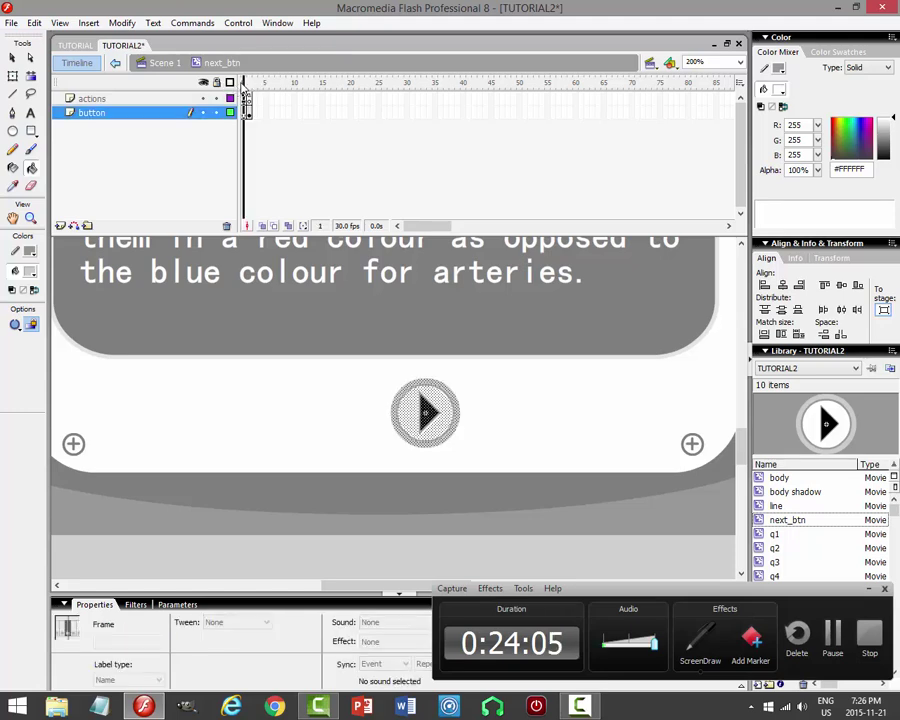
pyautogui.click(249, 90)
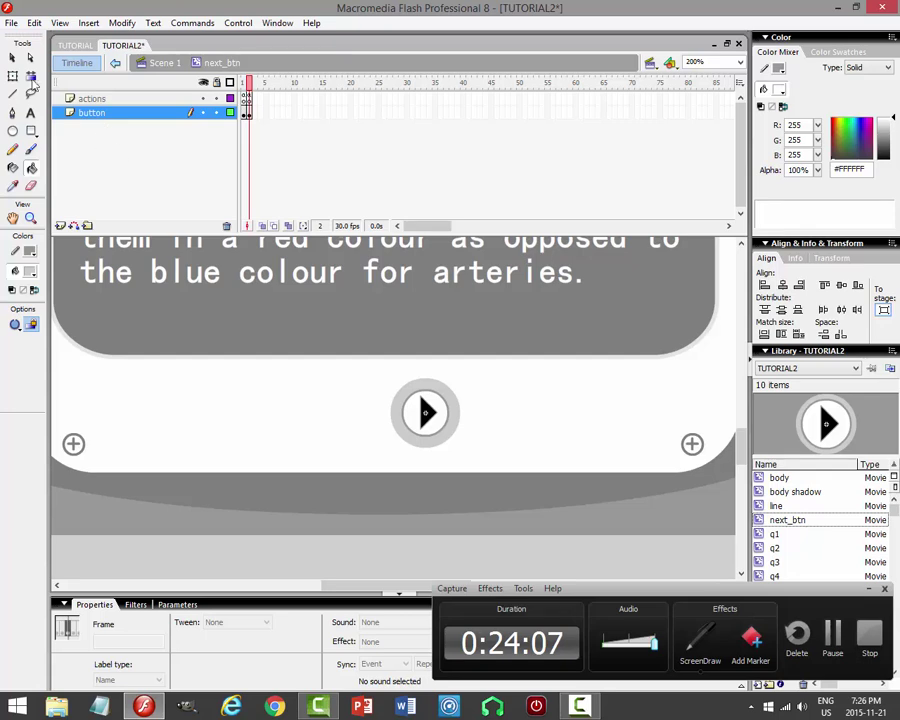
pyautogui.press('v')
pyautogui.click(253, 268)
pyautogui.click(244, 112)
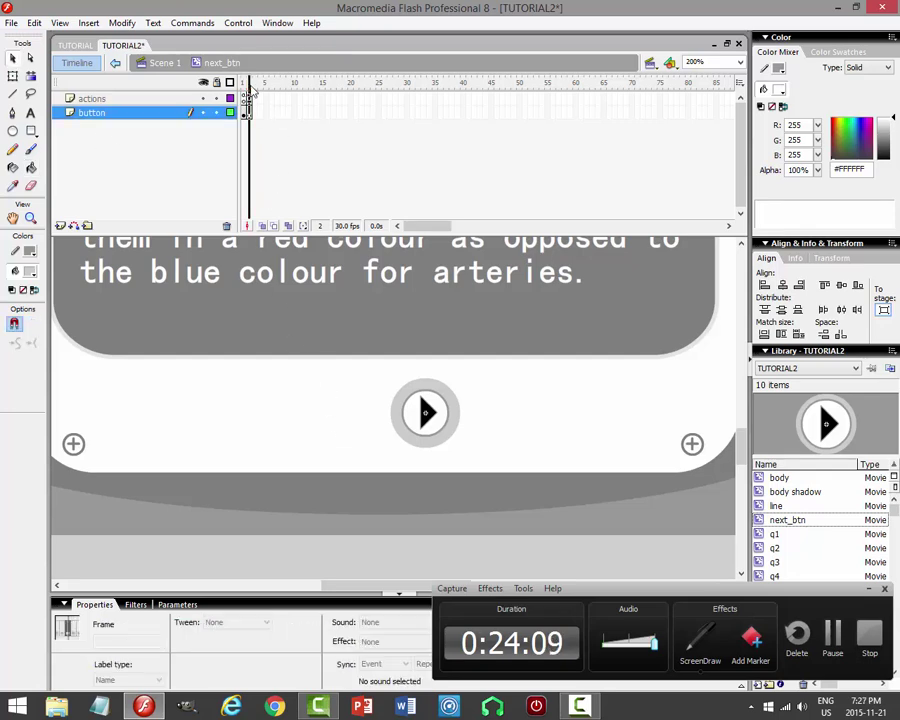
pyautogui.click(259, 401)
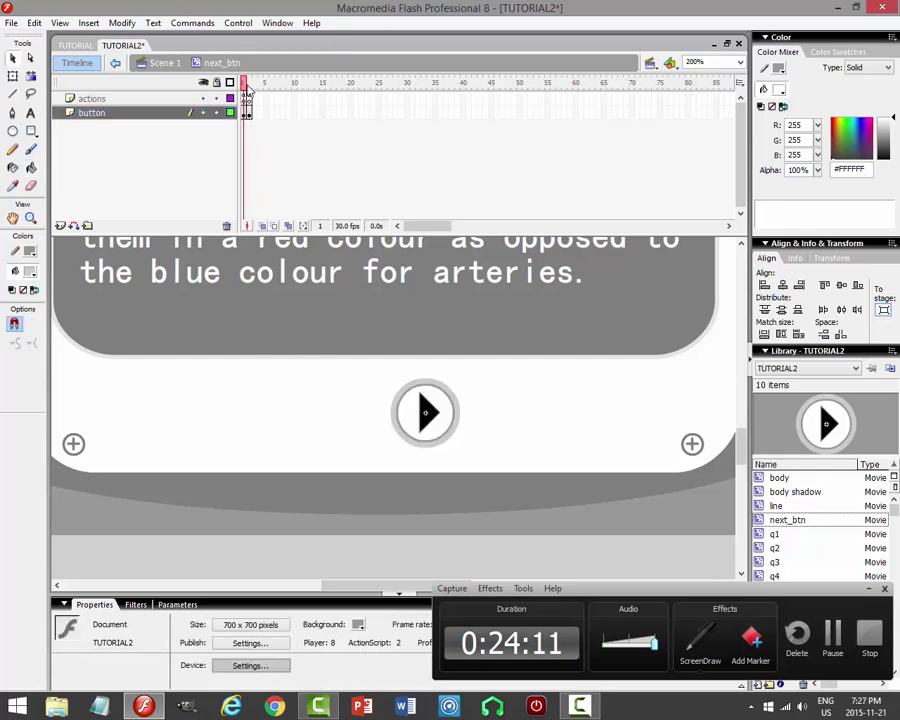
pyautogui.click(251, 88)
pyautogui.click(244, 88)
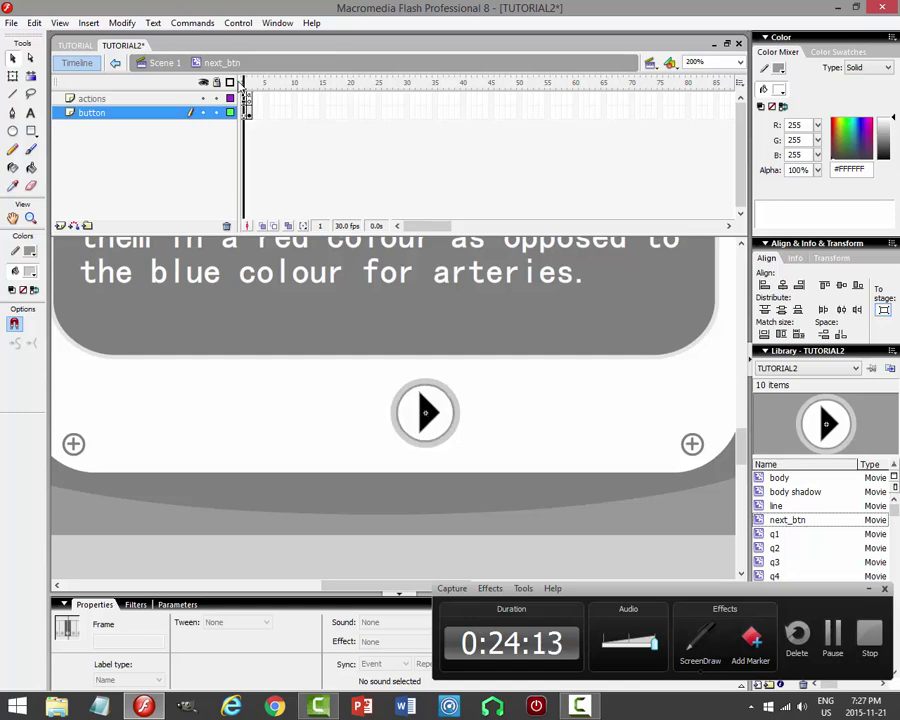
# Return to Scene 1 and give the next_btn instance the script on(press){ this.gotoAndStop(2); }.
pyautogui.click(165, 62)
pyautogui.click(545, 421)
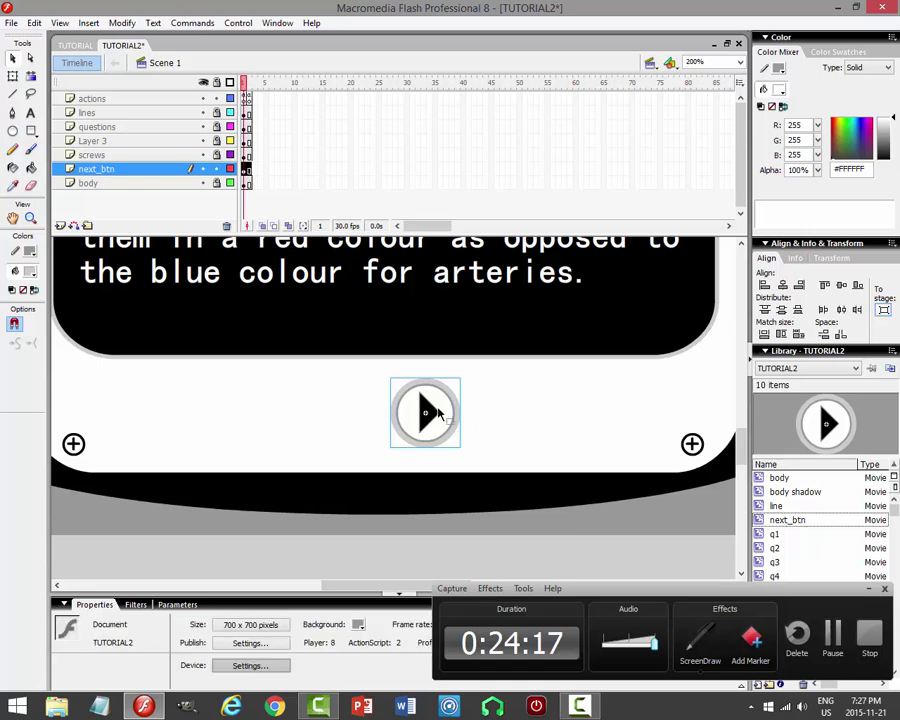
pyautogui.click(455, 412)
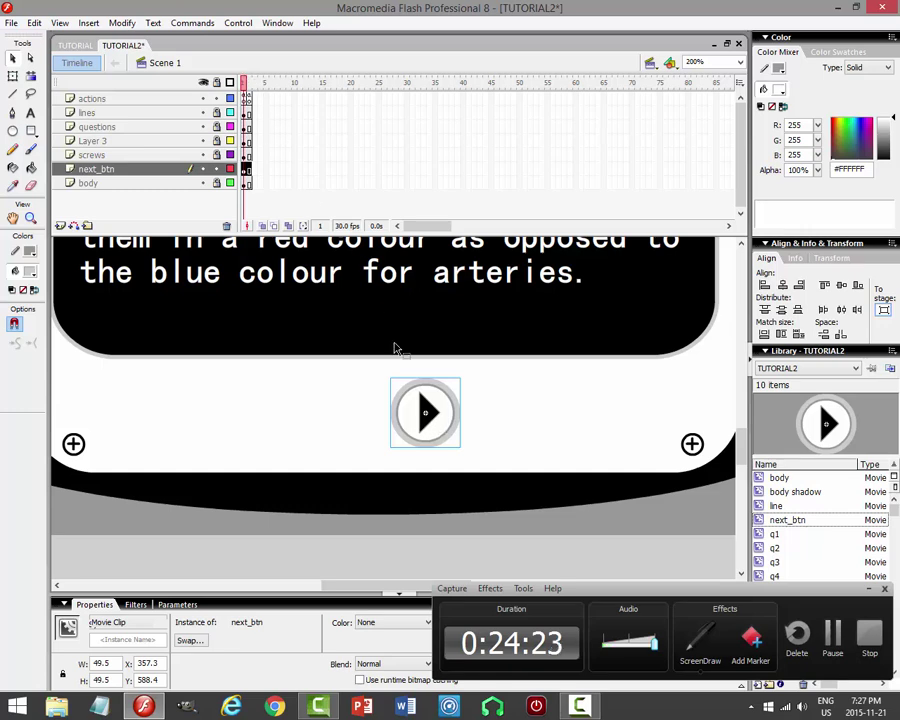
pyautogui.click(277, 22)
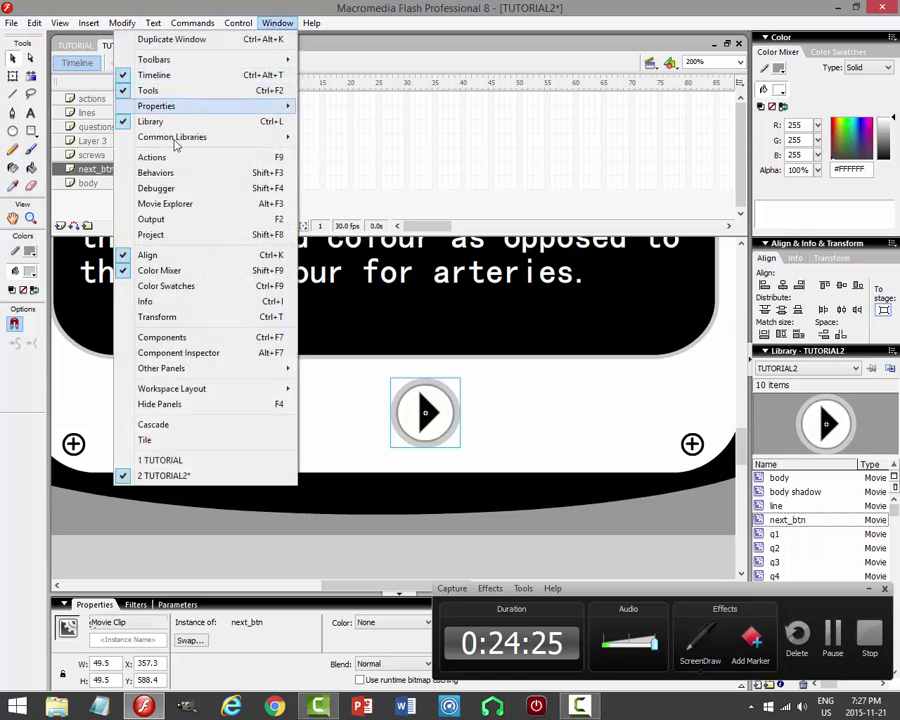
pyautogui.click(160, 154)
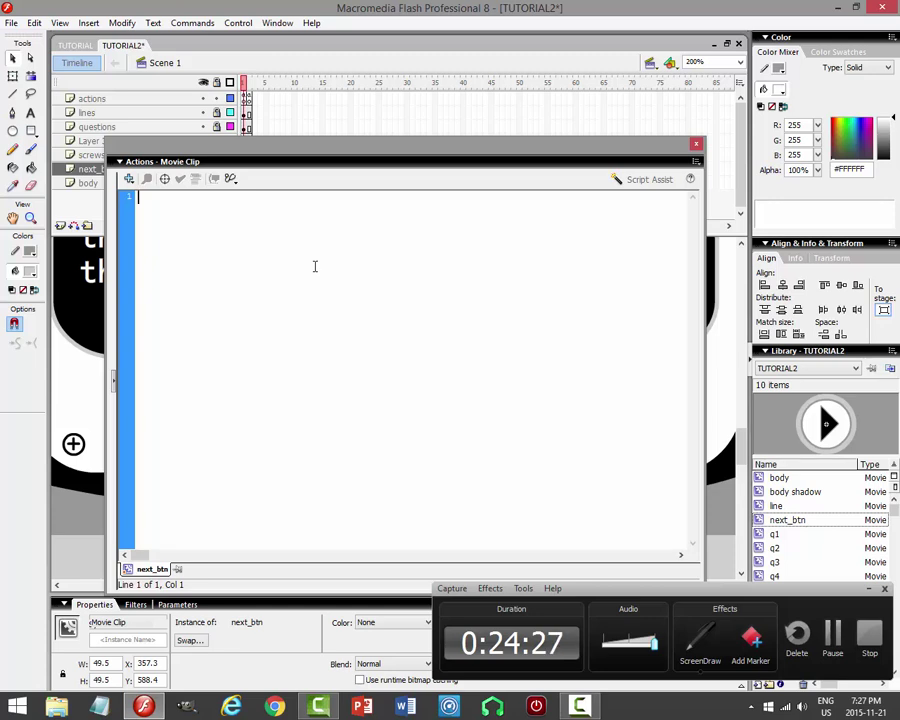
pyautogui.write('on(press')
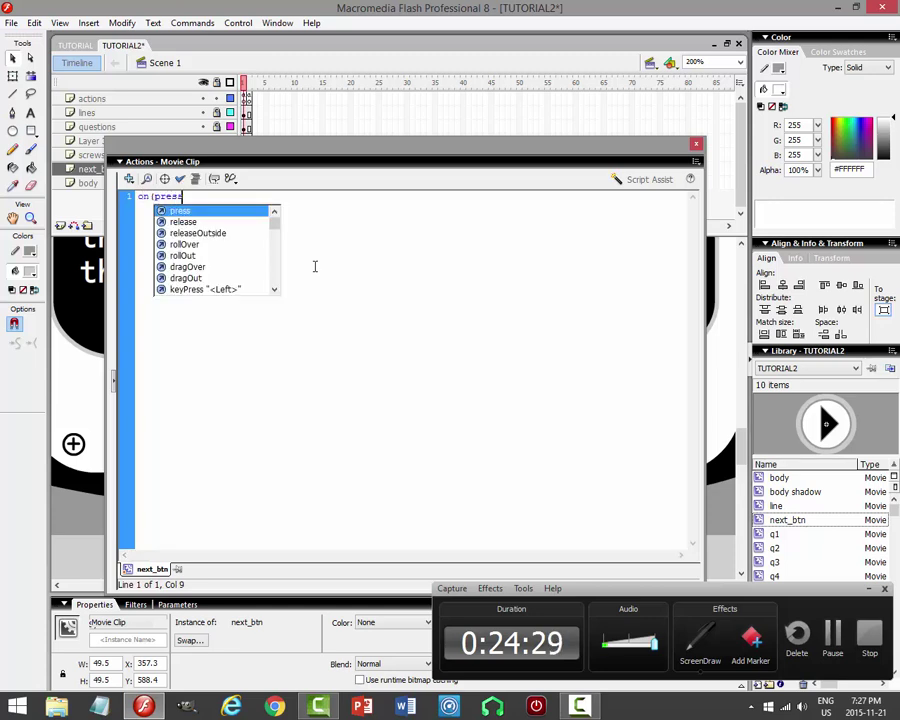
pyautogui.write(') {')
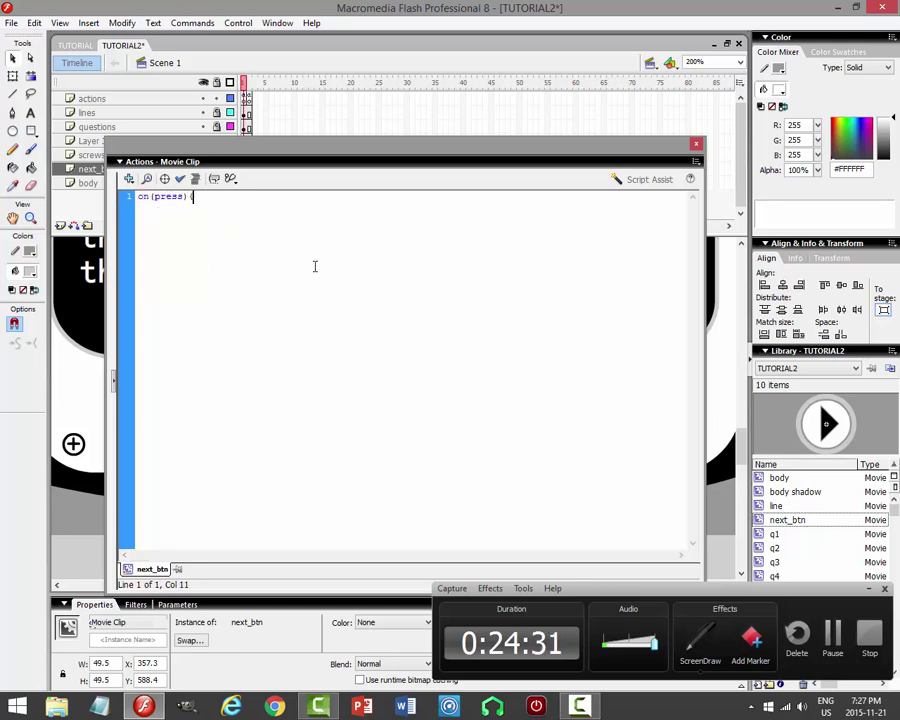
pyautogui.press('Return')
pyautogui.write('this.g')
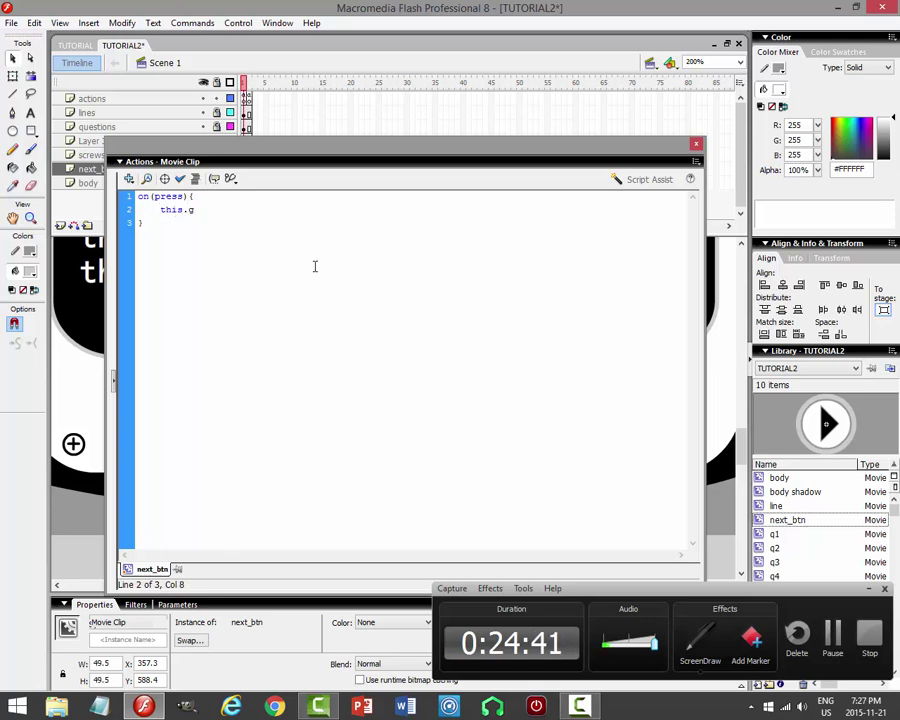
pyautogui.write('o ')
pyautogui.write('oAndStop(2);')
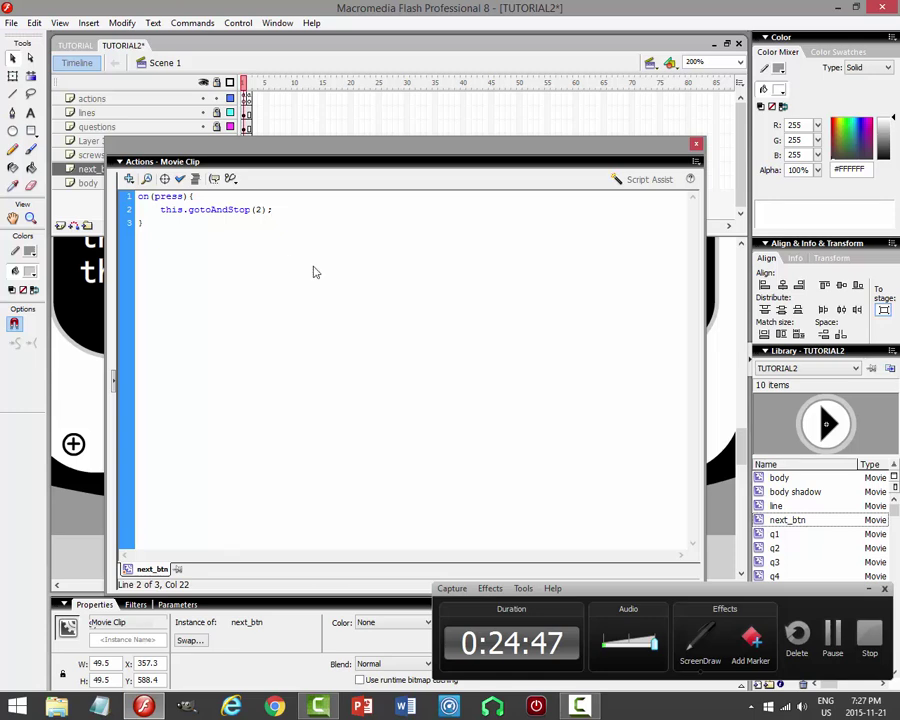
# Add a second handler, on(release){ _root.gotoAndStop(2); }, to the next_btn instance's script and close the script editor.
pyautogui.press('Return')
pyautogui.press('Return')
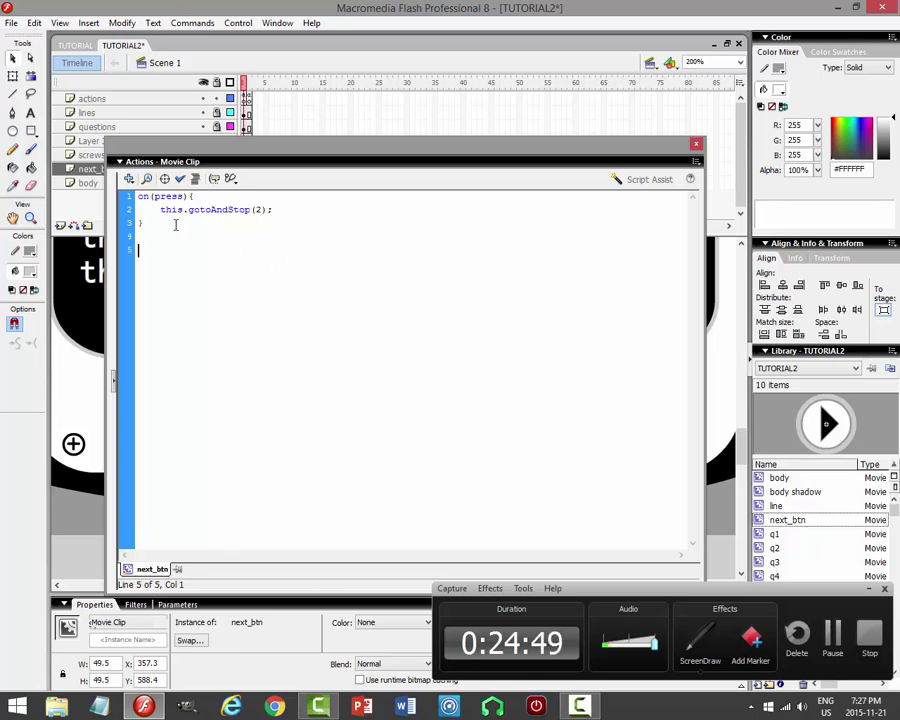
pyautogui.write('on(release')
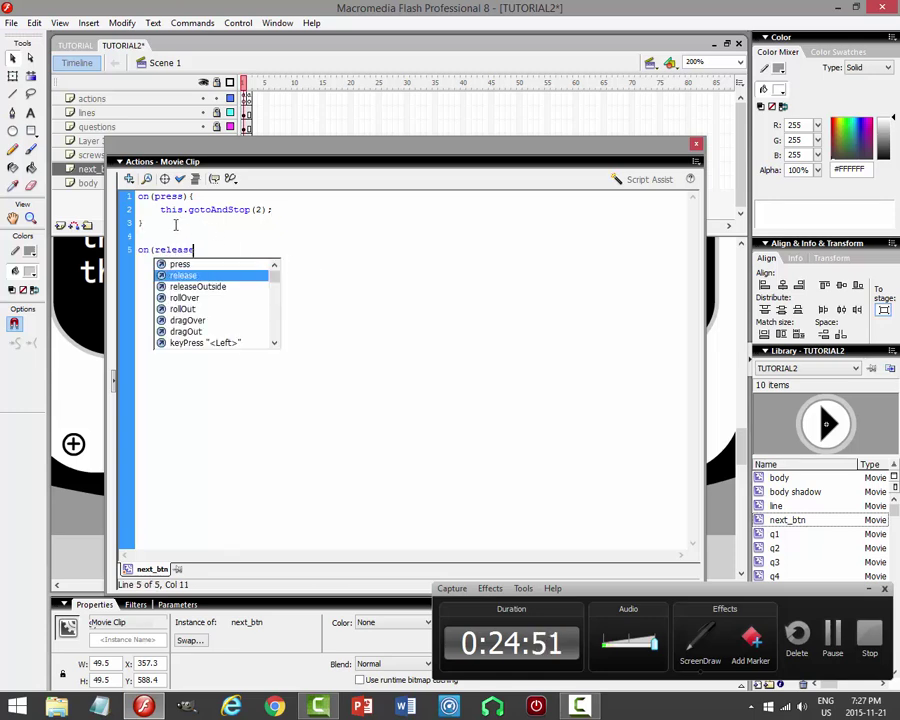
pyautogui.write('){')
pyautogui.press('Return')
pyautogui.press('Return')
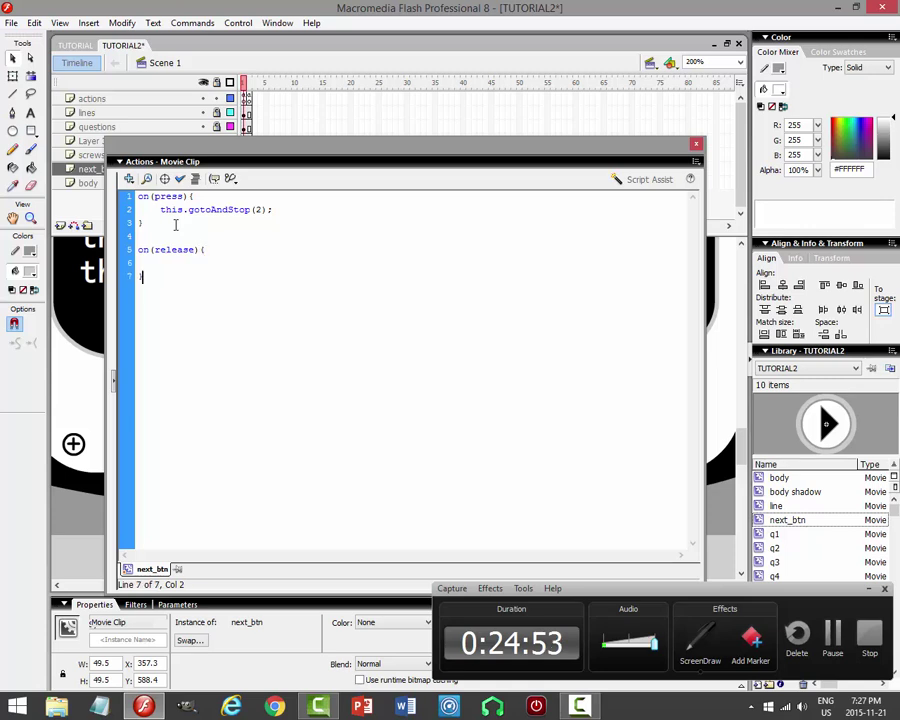
pyautogui.press('Up')
pyautogui.write('_root.g')
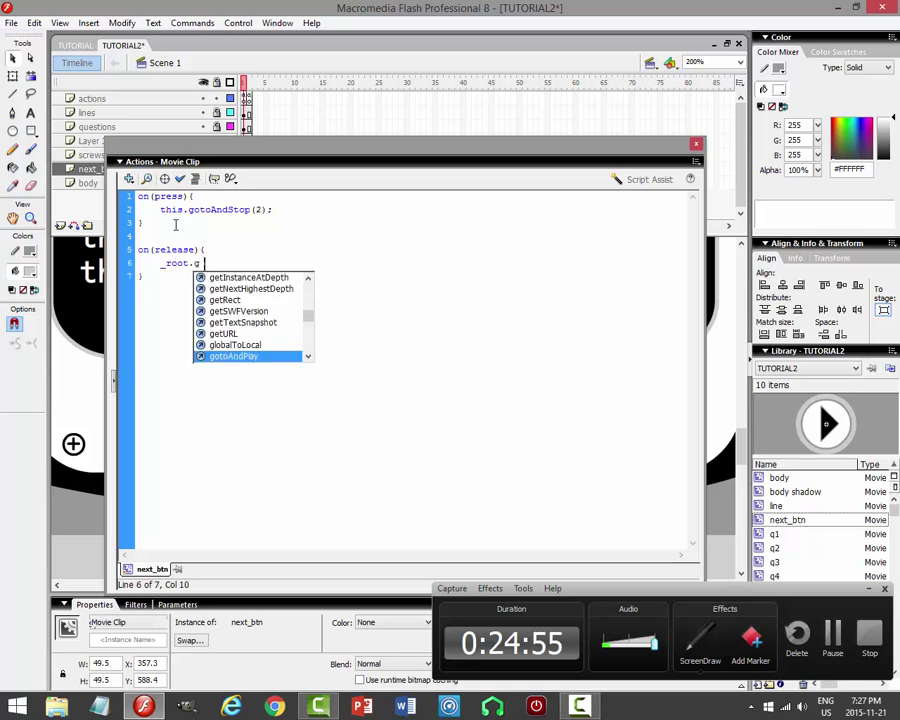
pyautogui.write('otoAndStop')
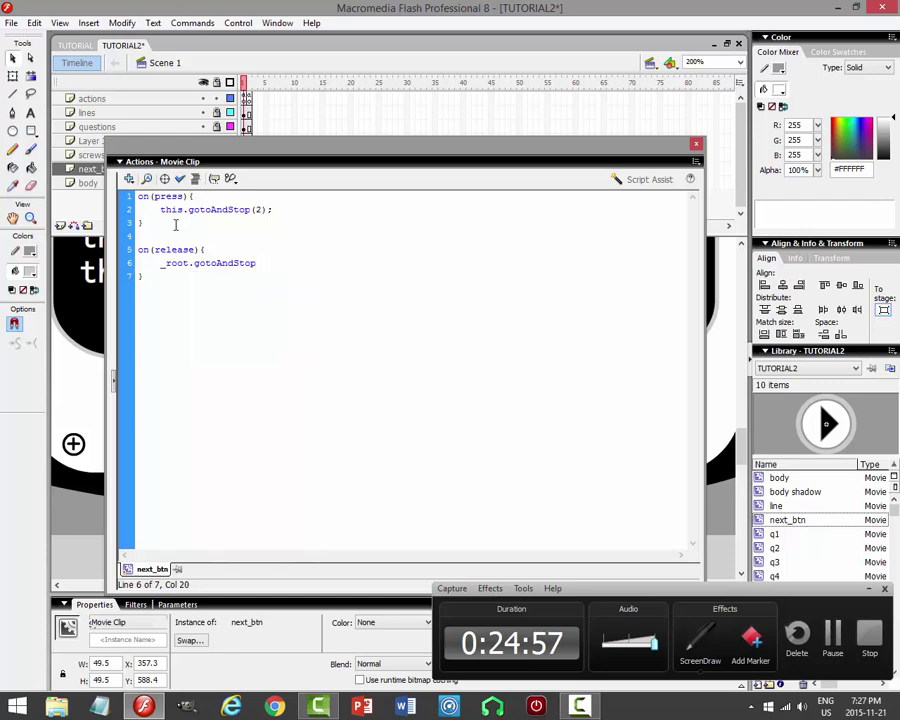
pyautogui.write('(2);')
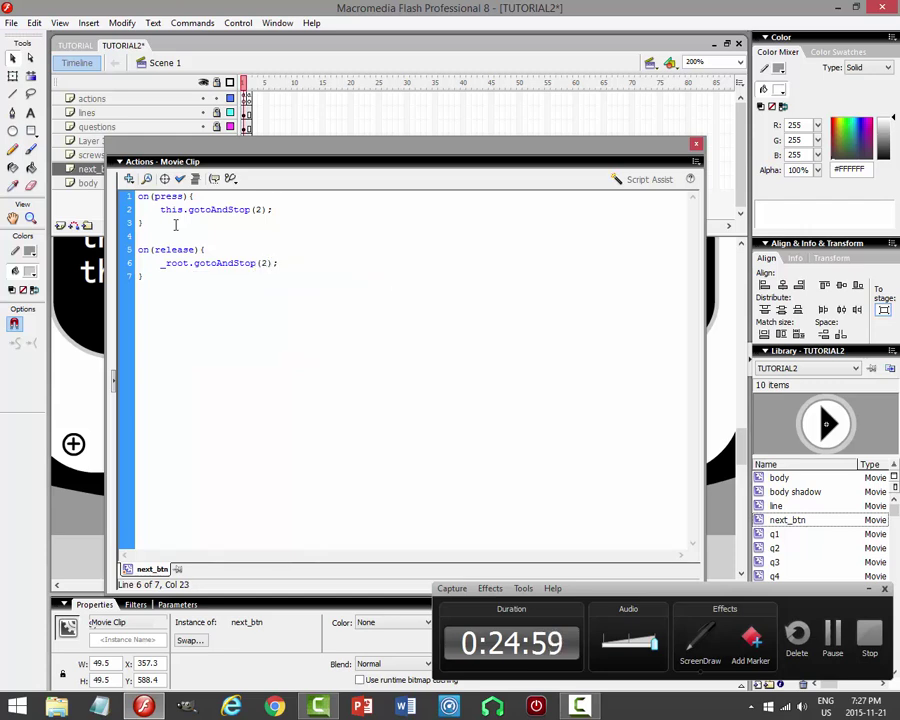
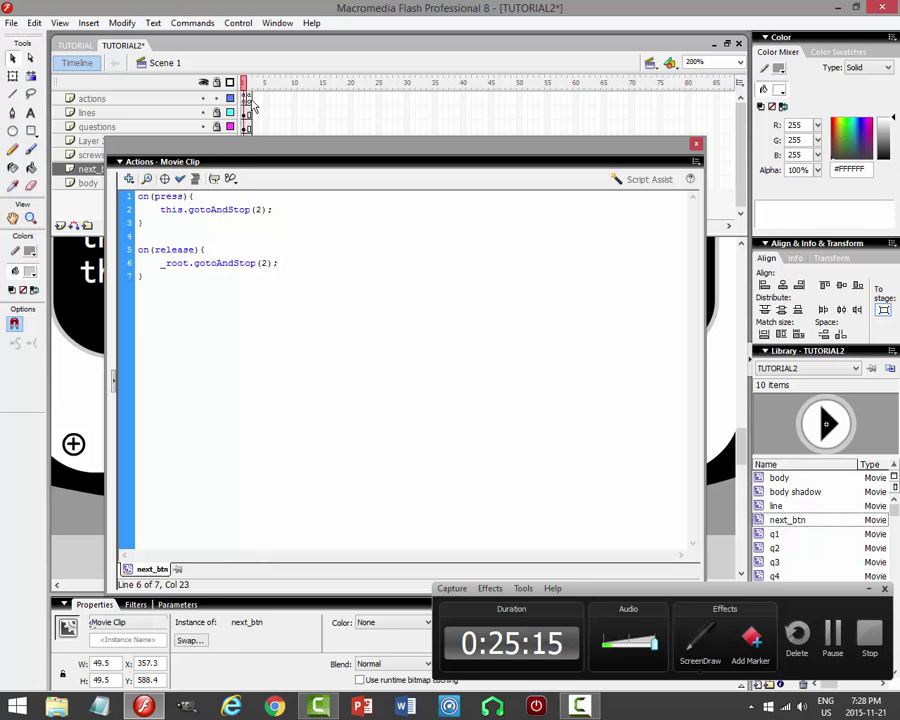
pyautogui.press('F9')
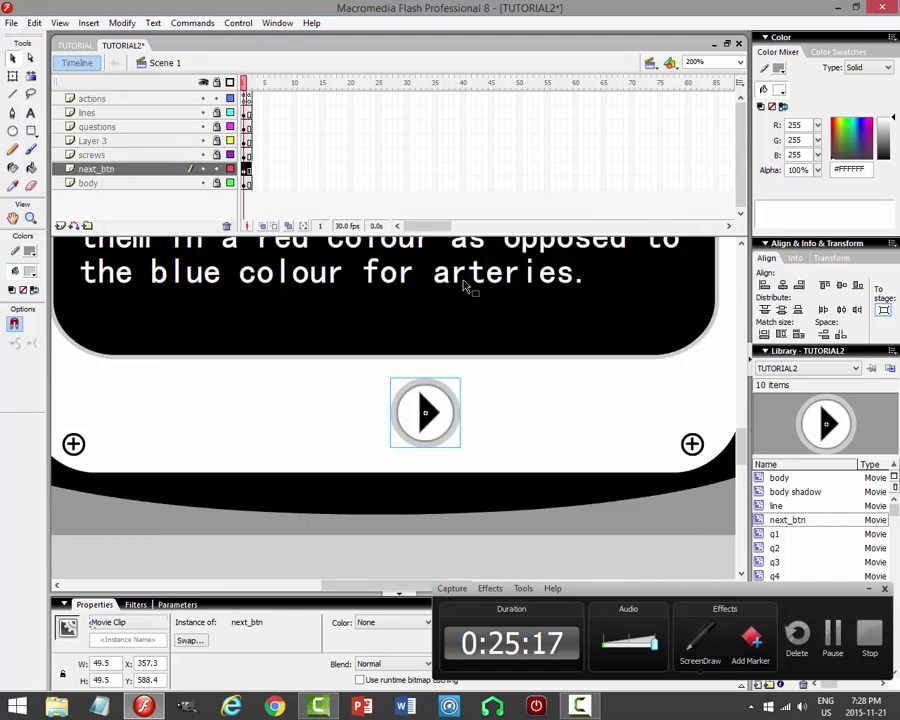
# Test the movie to check the next button in the quiz screen, and close the preview.
pyautogui.click(238, 22)
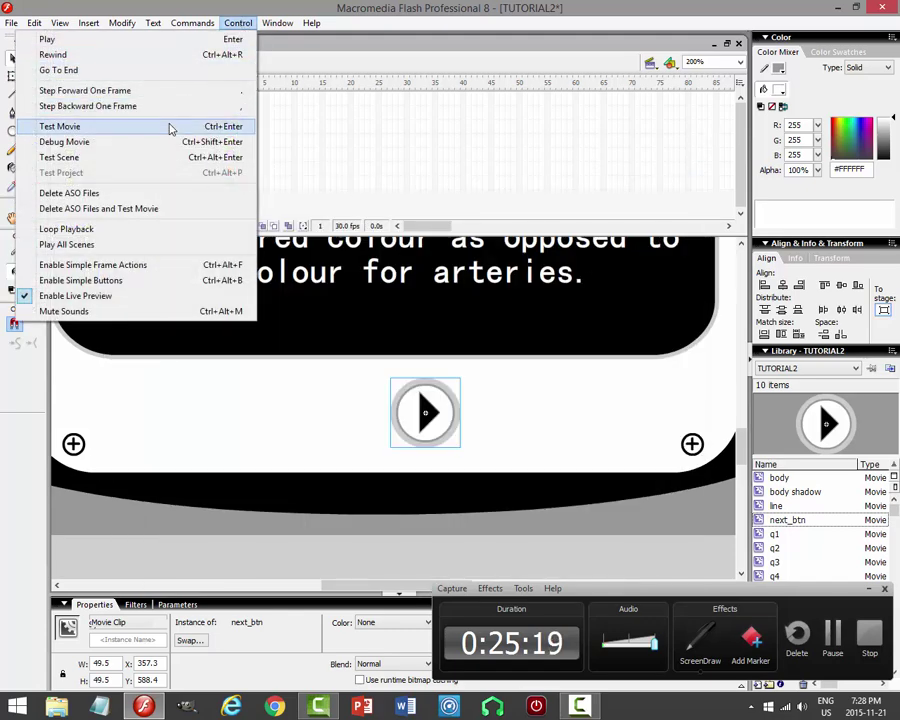
pyautogui.click(230, 124)
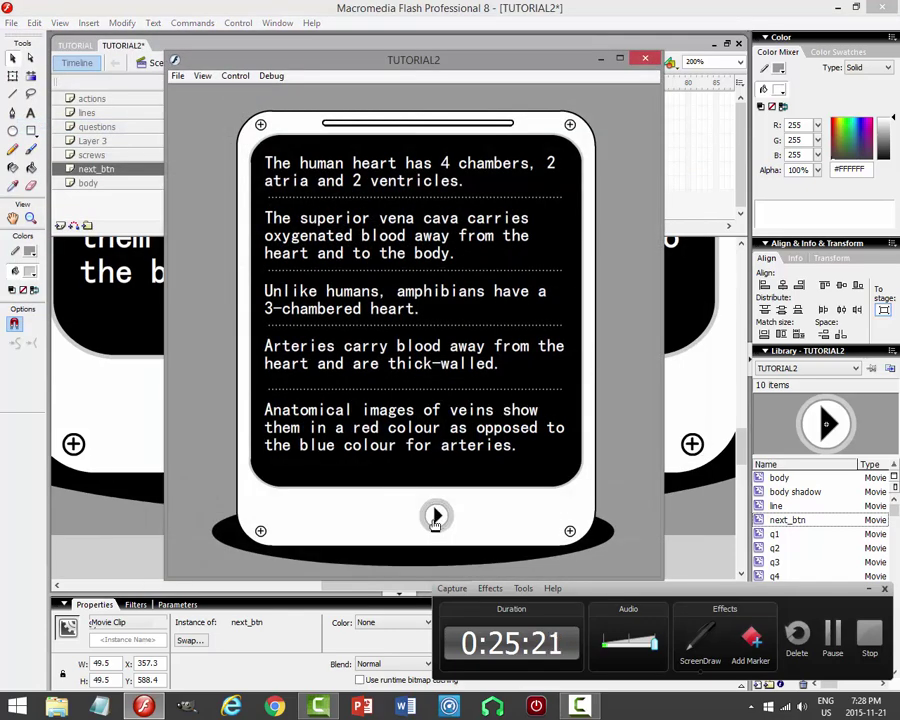
pyautogui.click(645, 58)
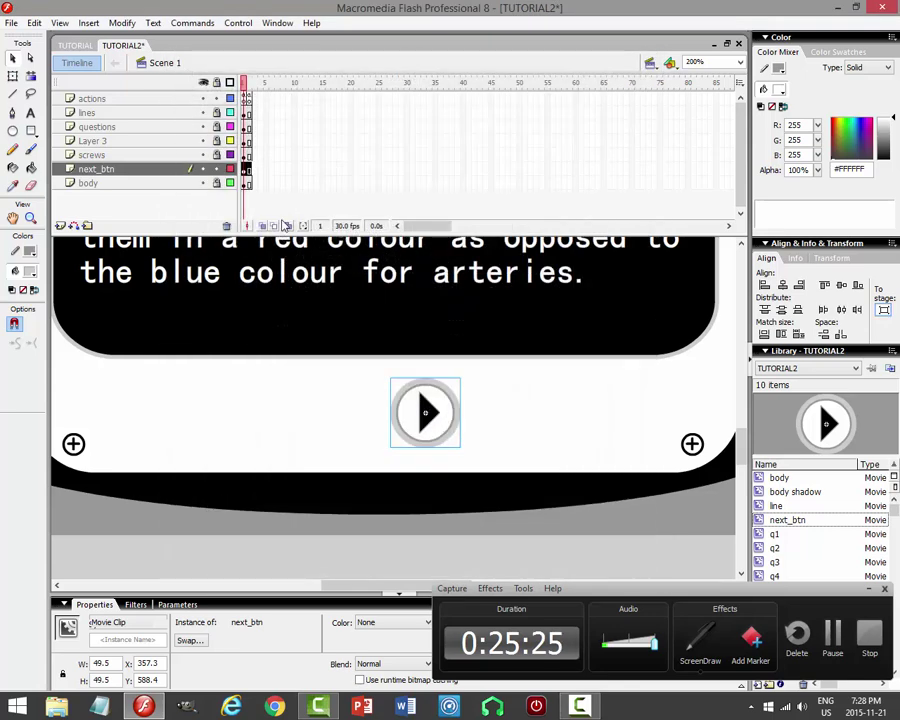
# Add this.gotoAndStop(1); as the first line of the on(release) handler in the next_btn instance's script.
pyautogui.click(276, 23)
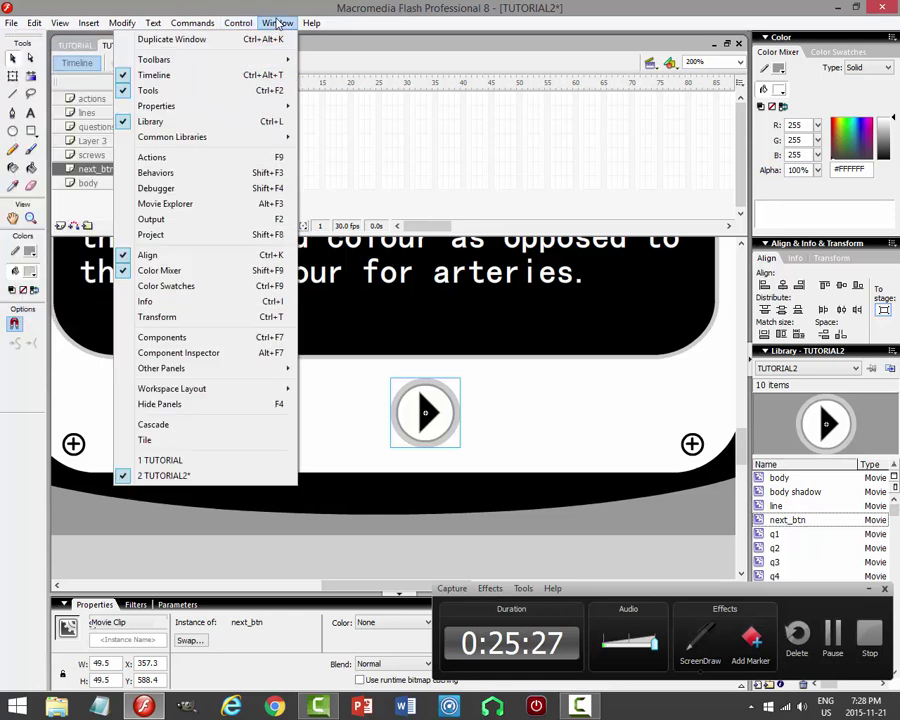
pyautogui.click(200, 157)
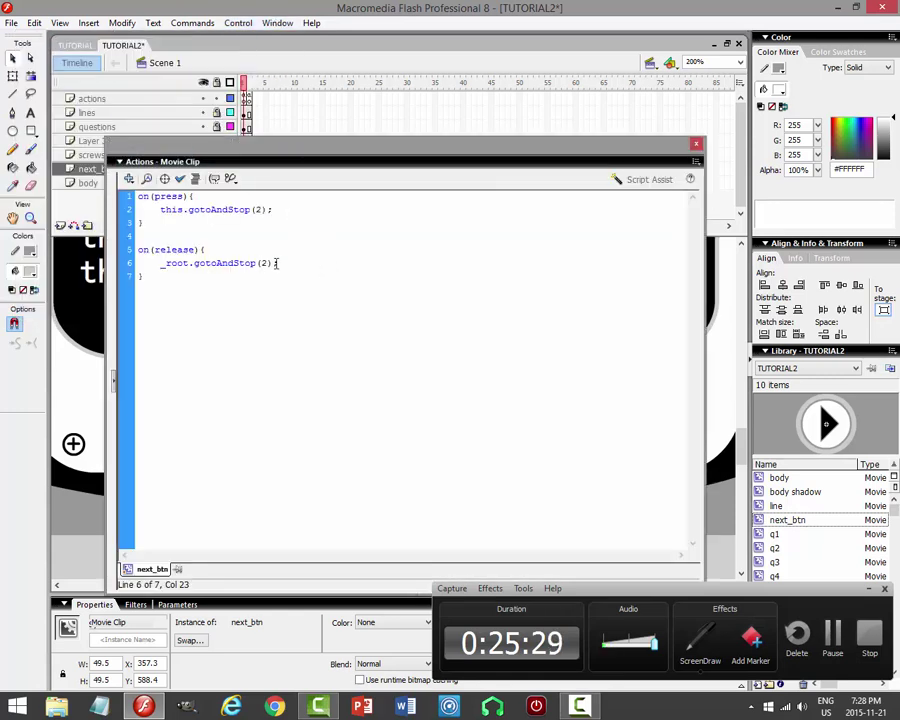
pyautogui.click(318, 252)
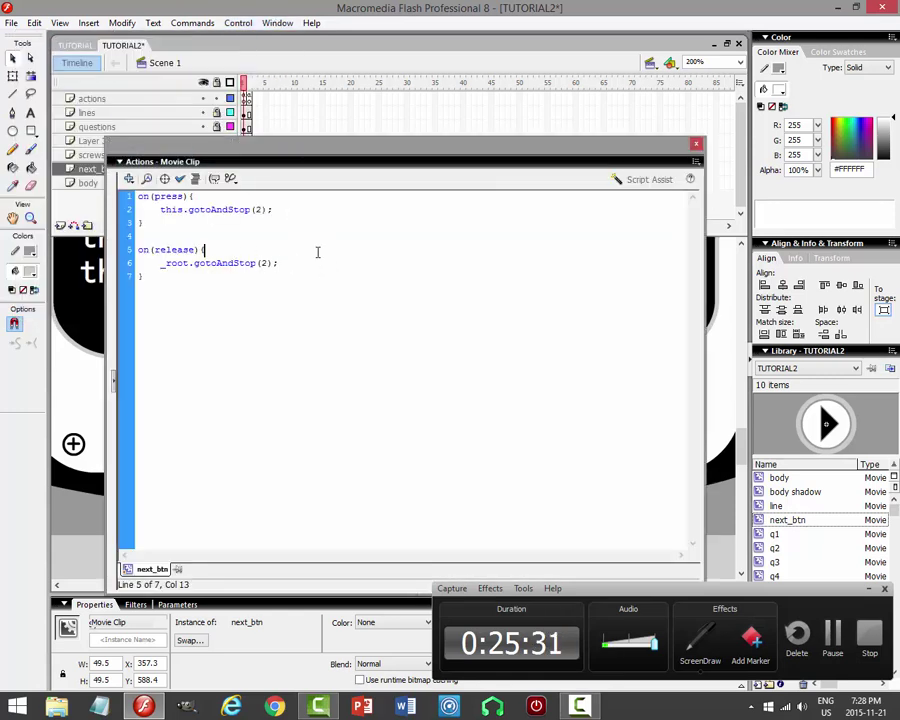
pyautogui.press('Return')
pyautogui.press('BackSpace')
pyautogui.write('thi')
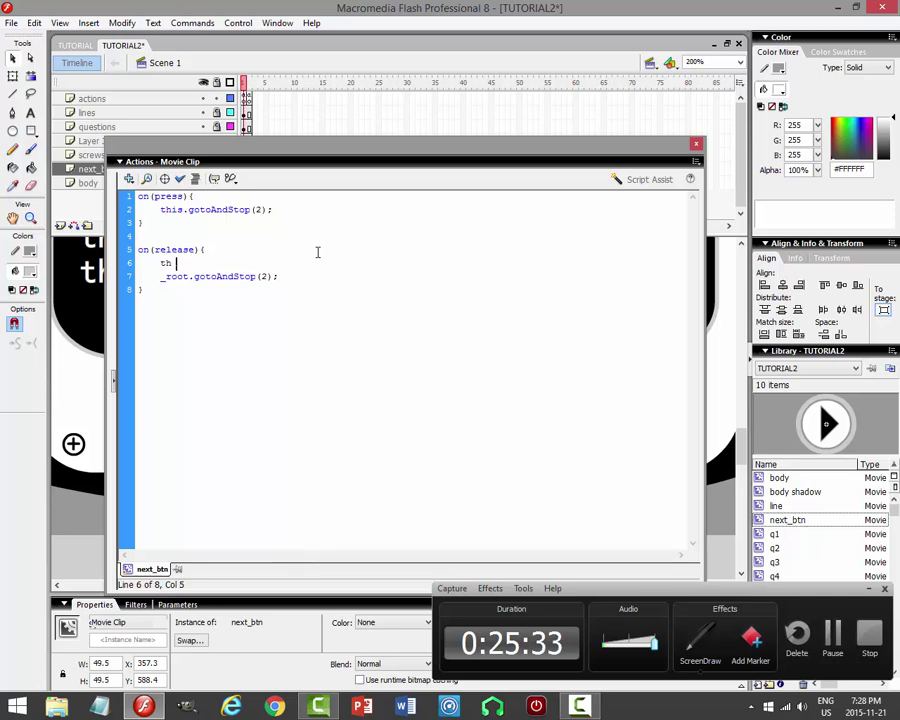
pyautogui.write('s.gotoAndS')
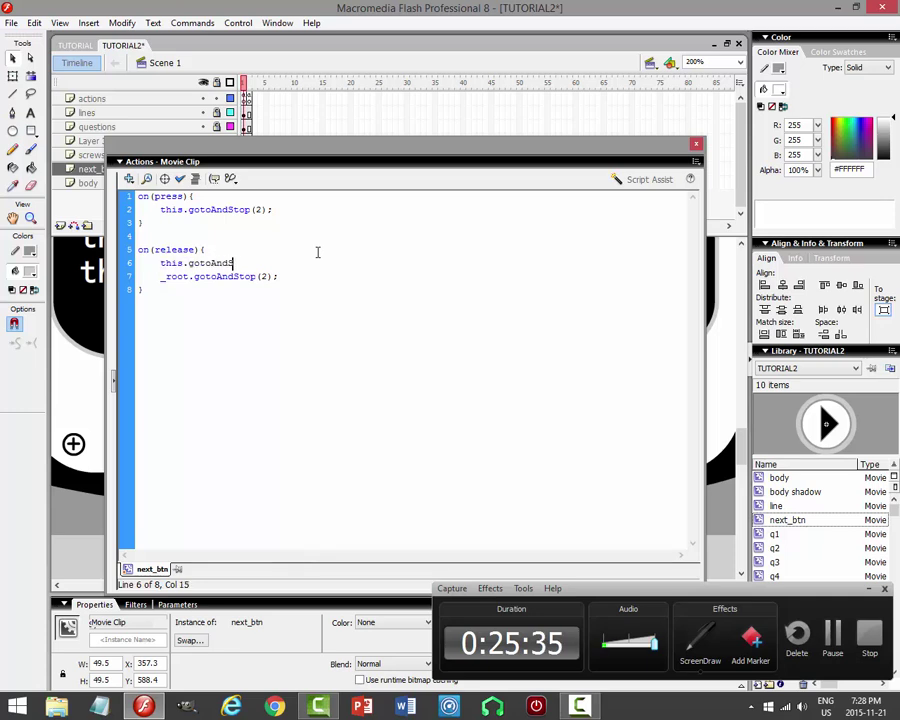
pyautogui.write('top(1);')
# Test the movie to check the button's release behaviour, and close the preview and the script editor.
pyautogui.hotkey('ctrl', 'Return')
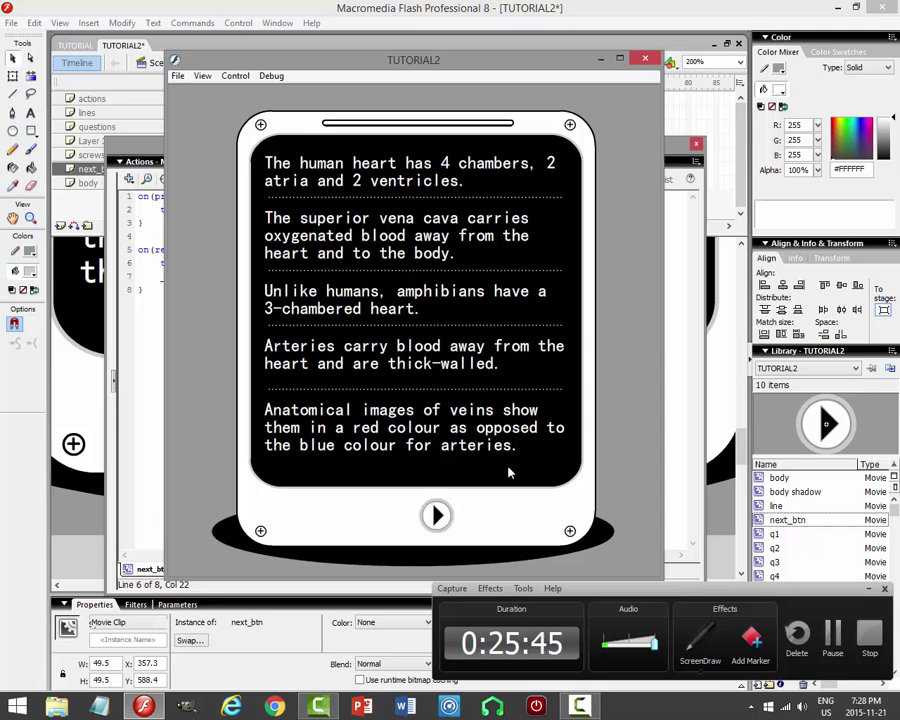
pyautogui.click(646, 60)
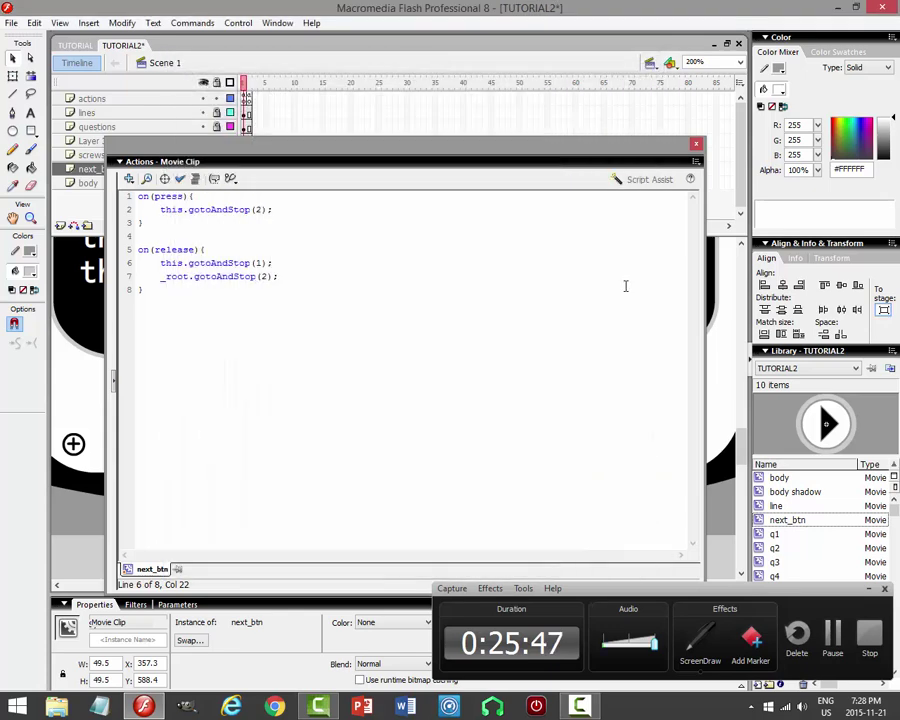
pyautogui.click(697, 145)
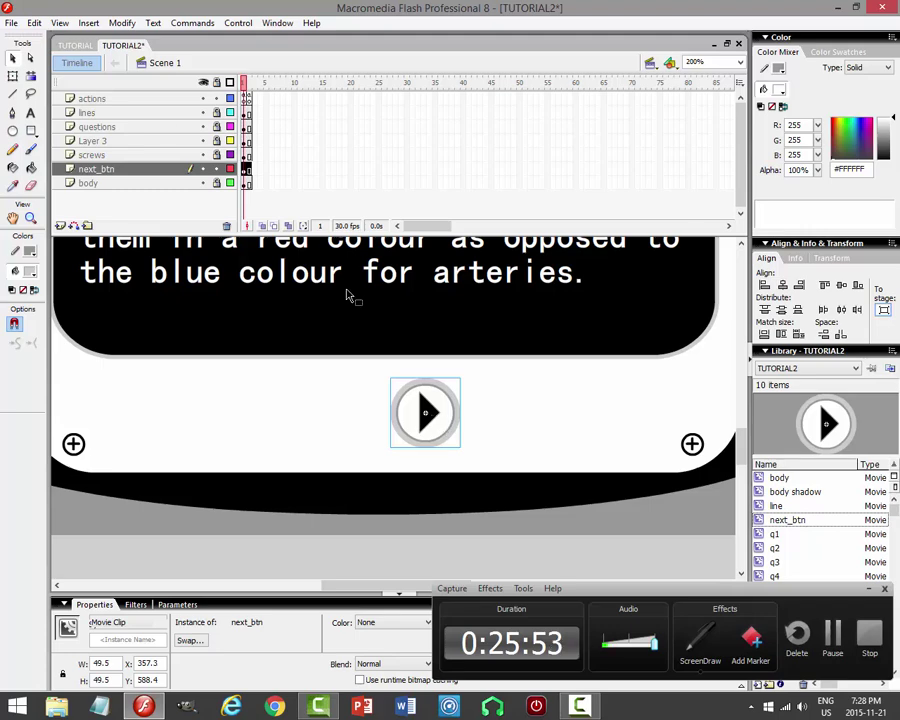
# Paste a copy of the next_btn instance in place and move it left beside the original, to X 302.3.
pyautogui.click(34, 23)
pyautogui.click(30, 88)
pyautogui.click(36, 24)
pyautogui.click(52, 120)
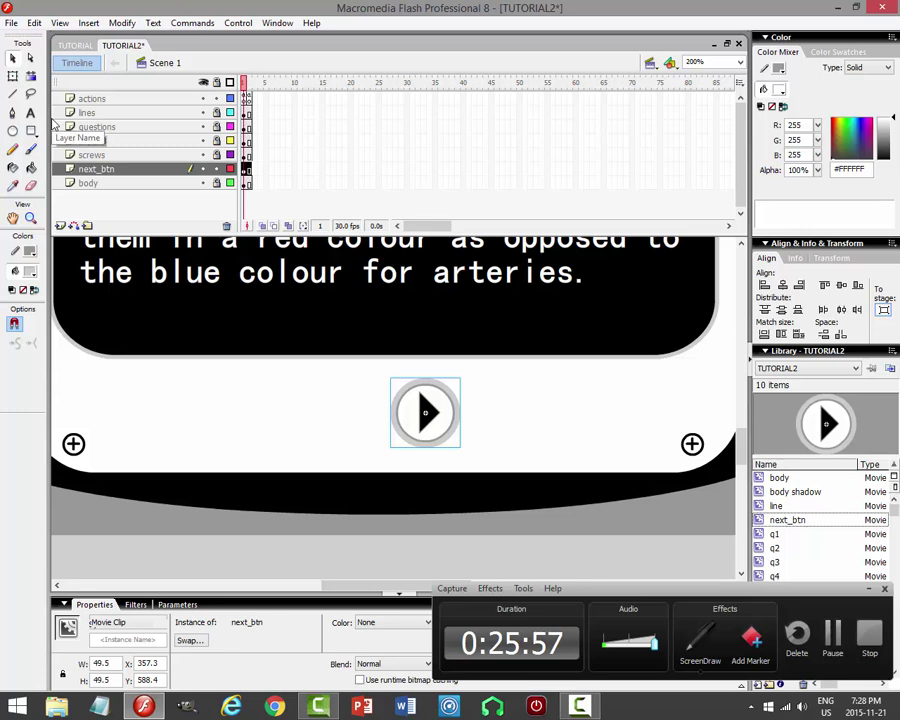
pyautogui.hotkey('shift', 'Left')
pyautogui.hotkey('shift', 'Left')
pyautogui.hotkey('shift', 'Left')
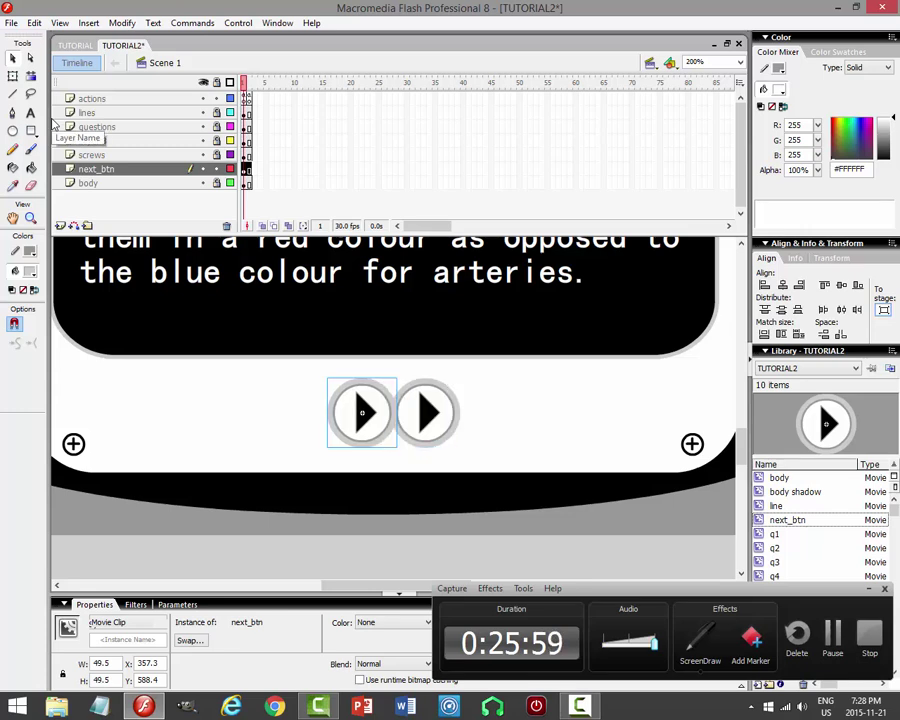
pyautogui.hotkey('shift', 'Left')
pyautogui.press('Right')
pyautogui.press('Right')
pyautogui.press('Right')
pyautogui.press('Right')
pyautogui.press('Right')
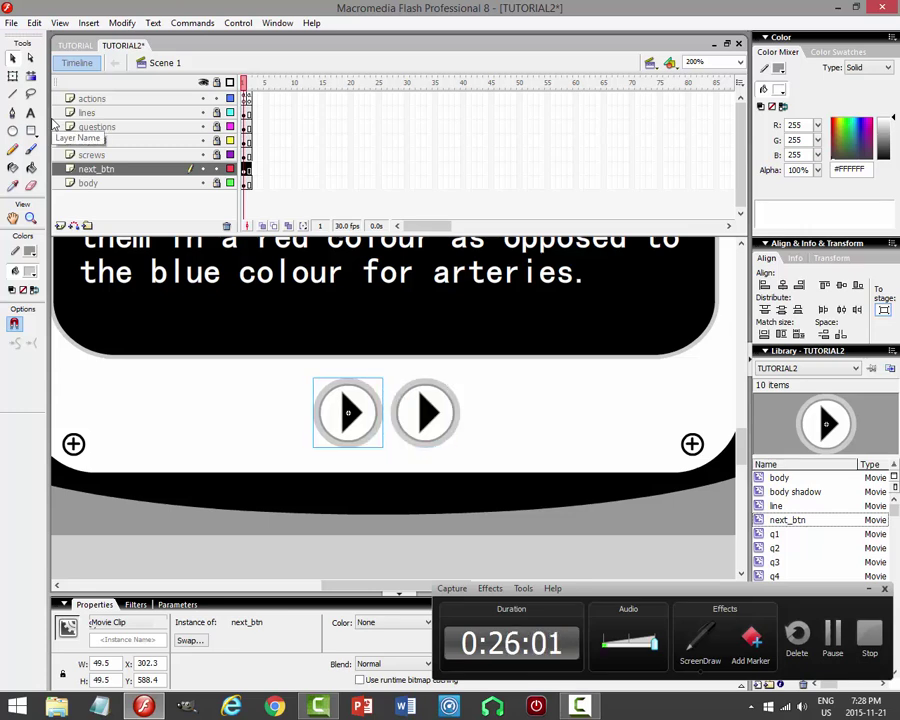
# Flip the copied button horizontally so its arrow points left, and deselect it.
pyautogui.click(122, 23)
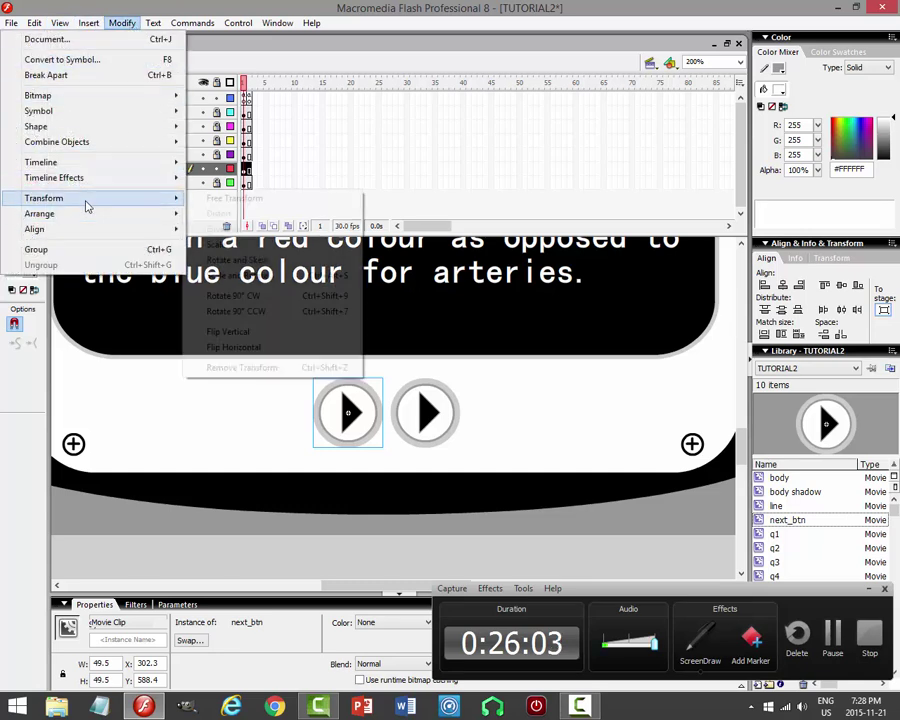
pyautogui.click(279, 348)
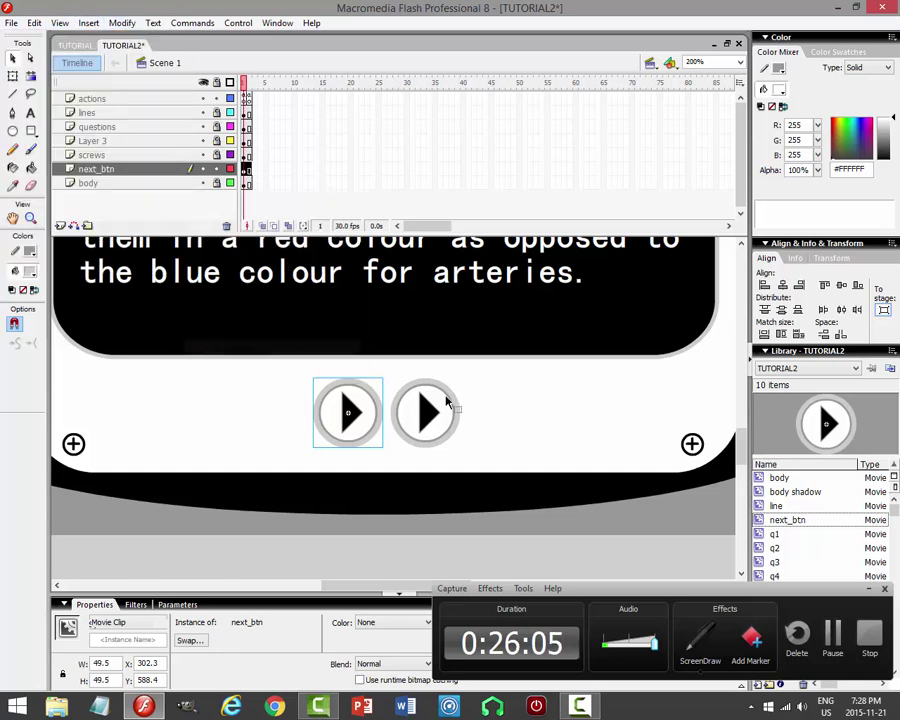
pyautogui.click(500, 410)
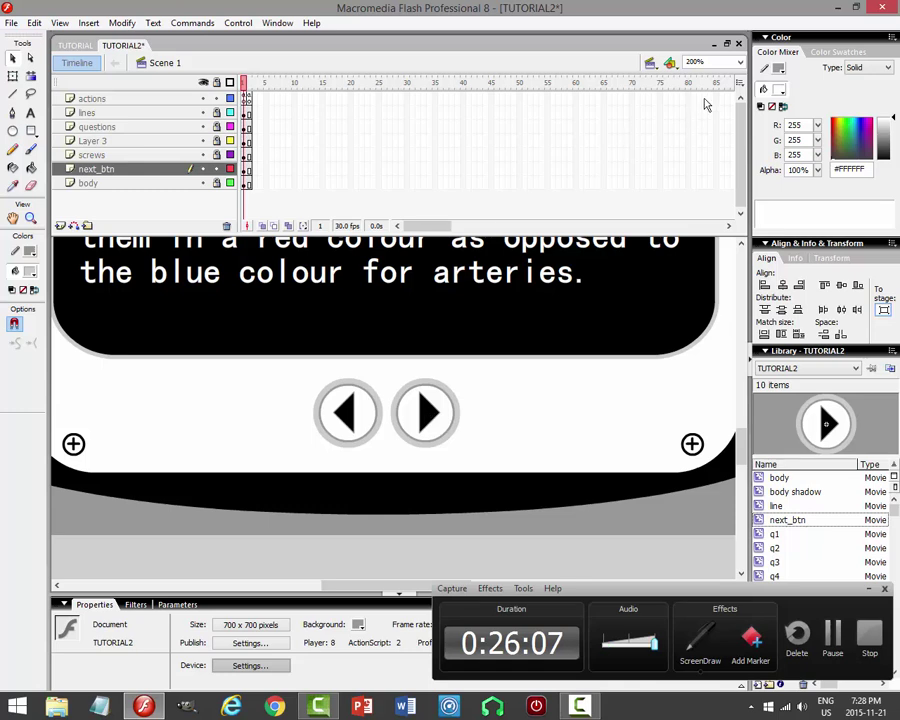
# Change the left-pointing button's on(release) script to call _root.gotoAndStop(1).
pyautogui.click(742, 63)
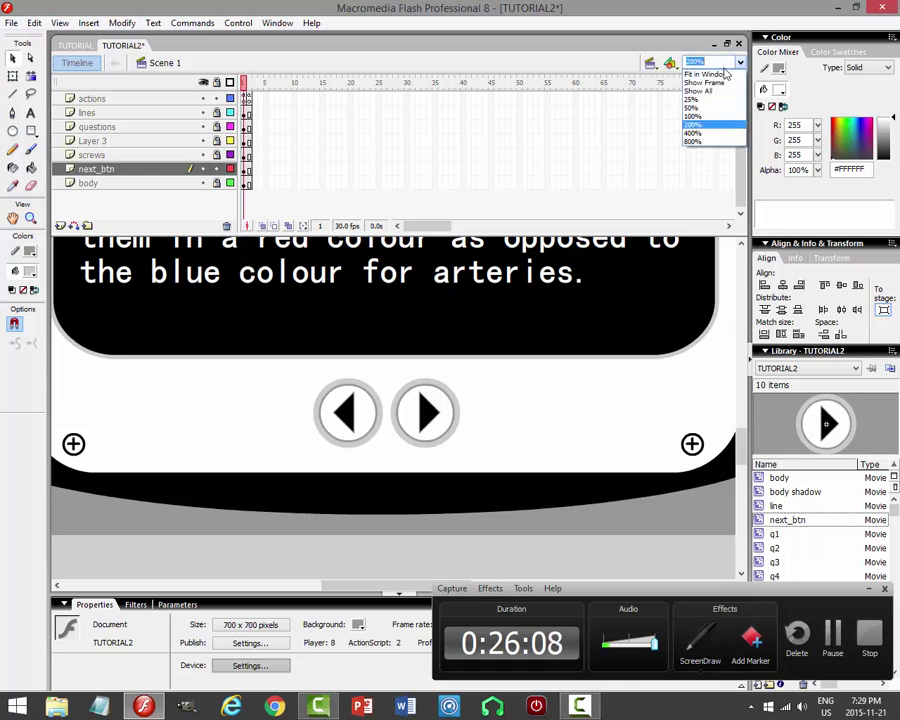
pyautogui.click(699, 116)
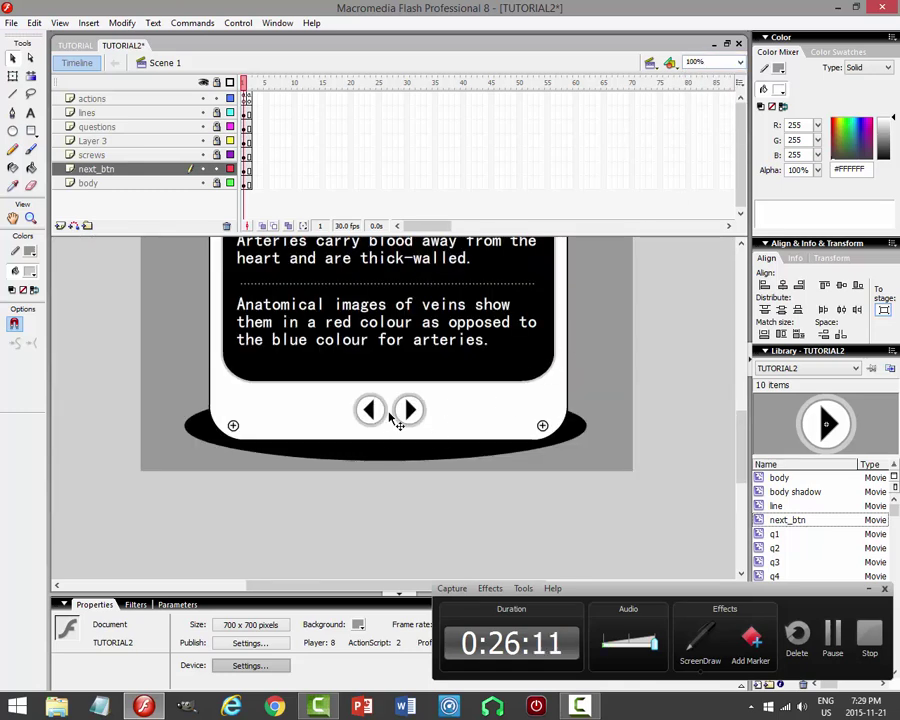
pyautogui.click(372, 411)
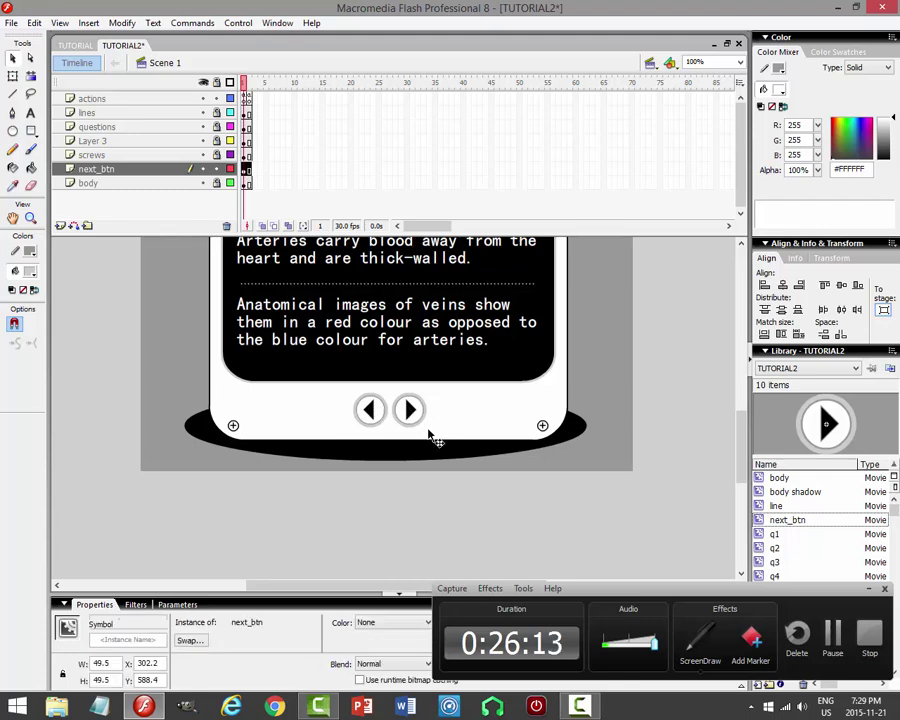
pyautogui.click(238, 22)
pyautogui.moveTo(277, 22)
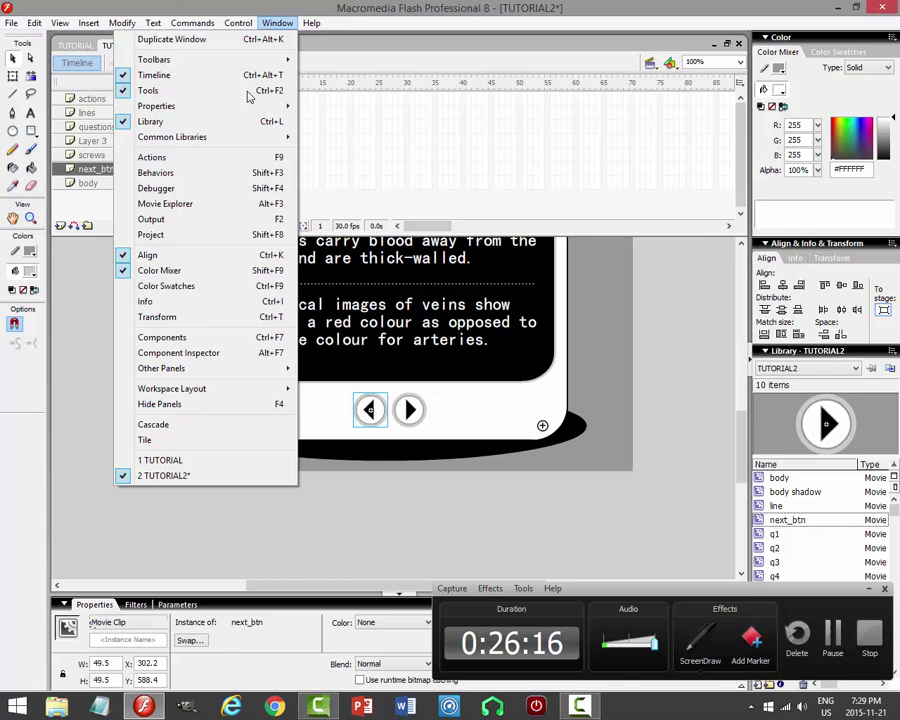
pyautogui.click(190, 156)
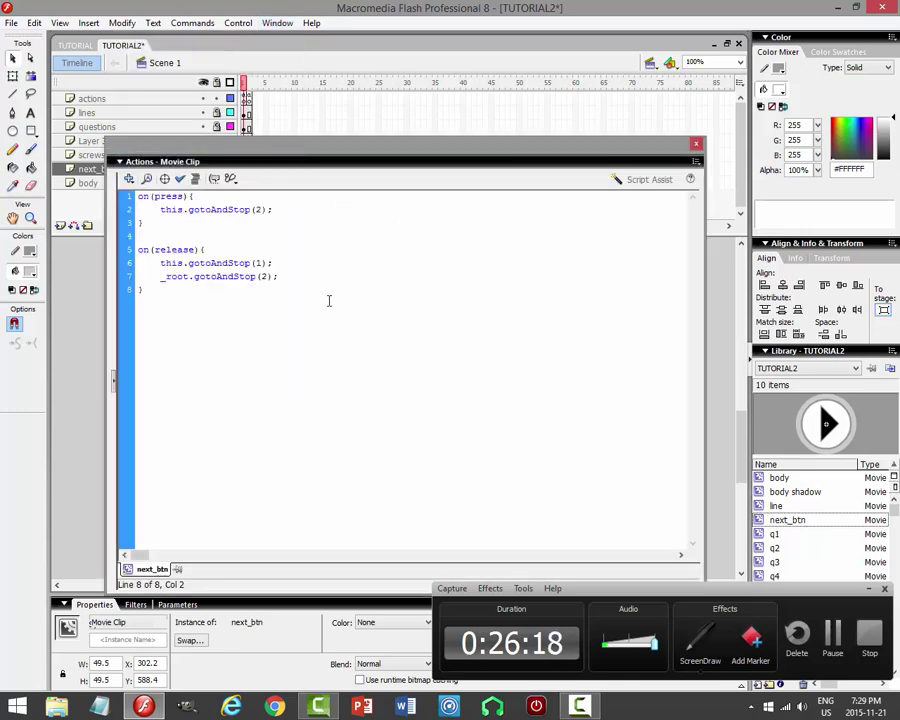
pyautogui.click(270, 276)
pyautogui.press('BackSpace')
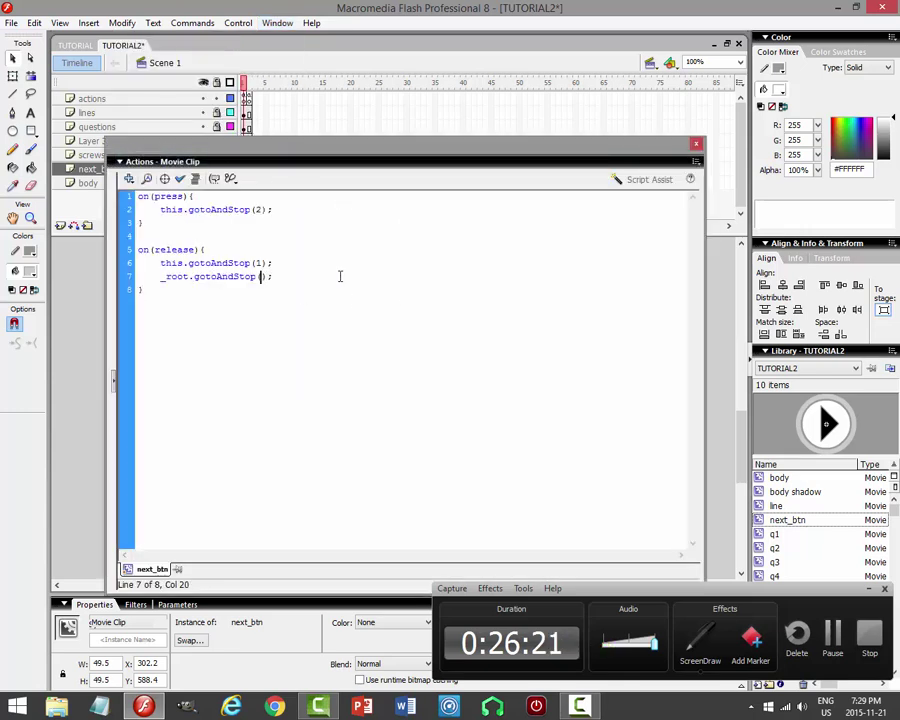
pyautogui.write('1')
# Test the movie to check both navigation buttons, and close the preview and the script editor.
pyautogui.hotkey('ctrl', 'Return')
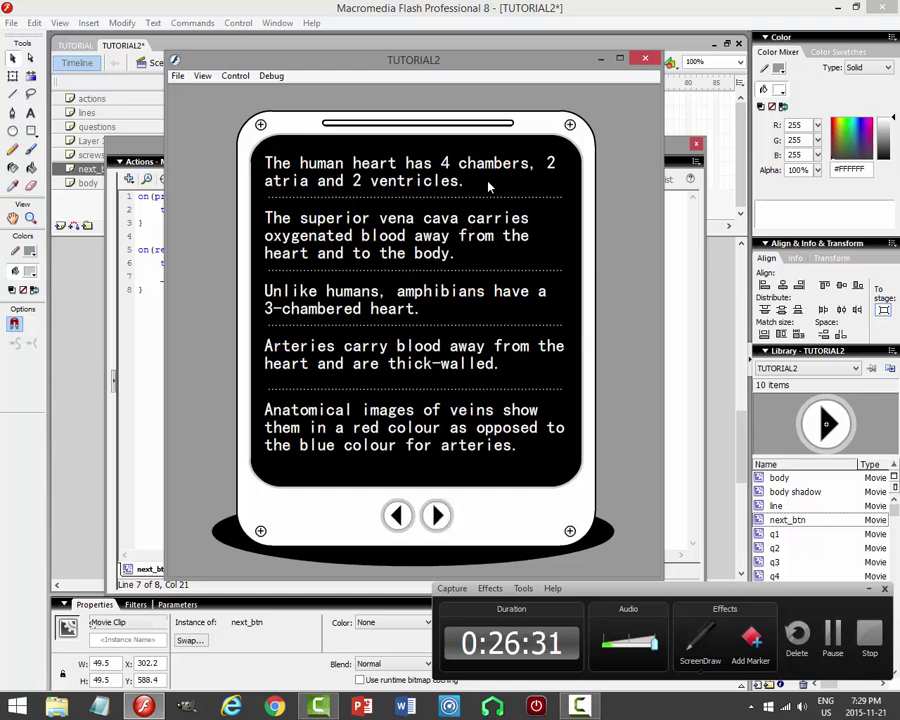
pyautogui.click(647, 61)
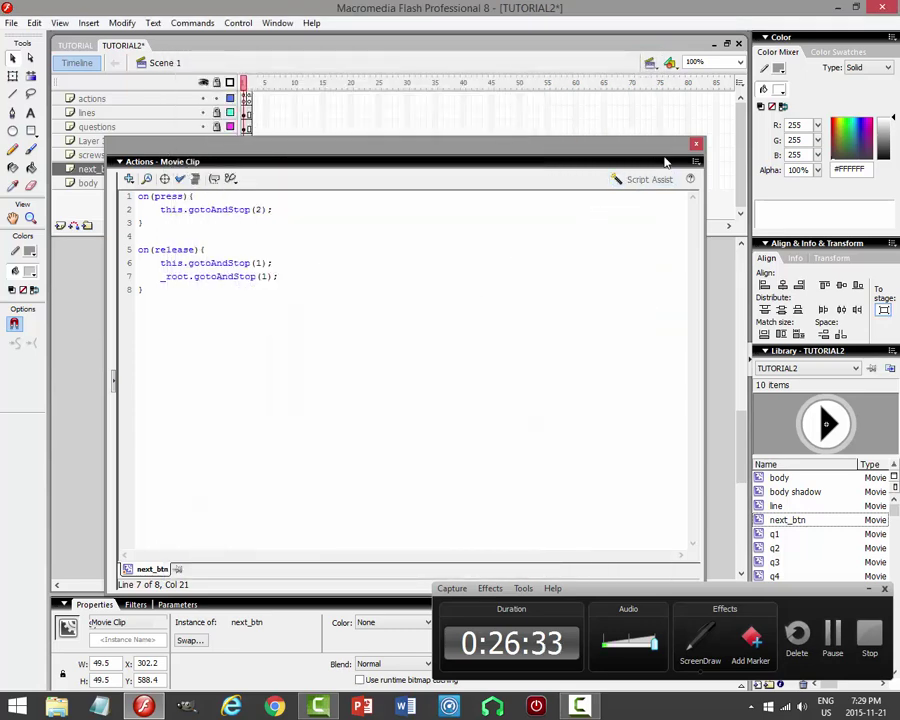
pyautogui.press('F9')
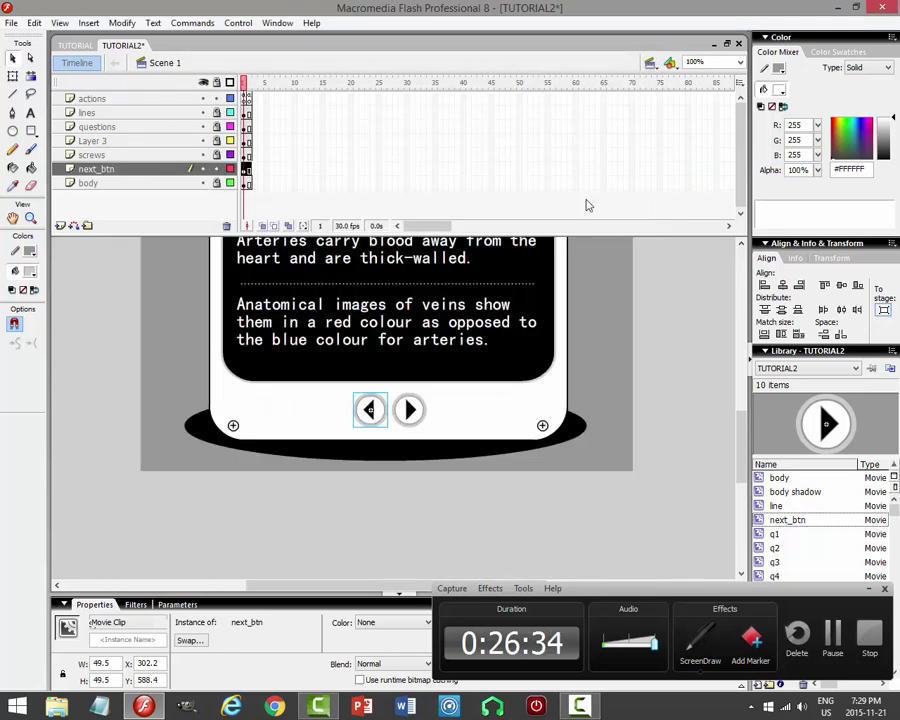
# Lock the next_btn layer and save the document.
pyautogui.click(194, 170)
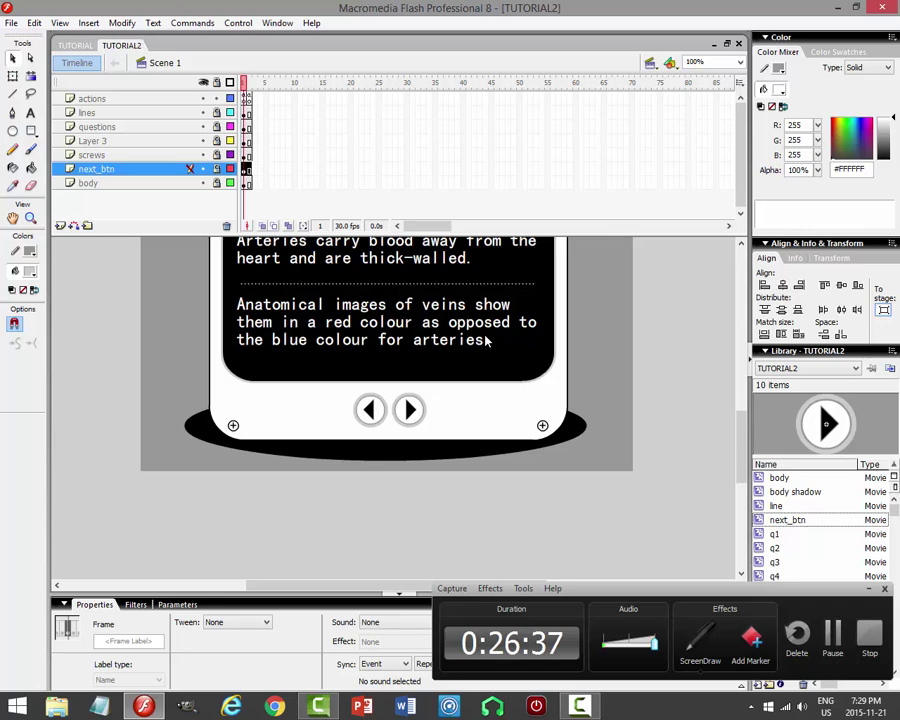
pyautogui.click(183, 143)
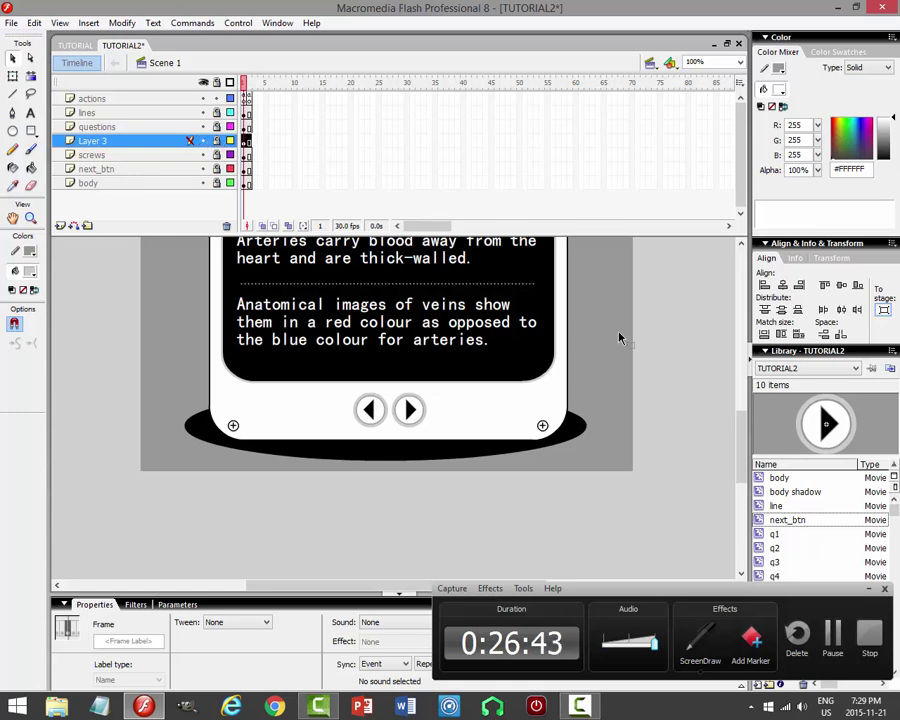
pyautogui.moveTo(741, 428); pyautogui.dragTo(740, 390)
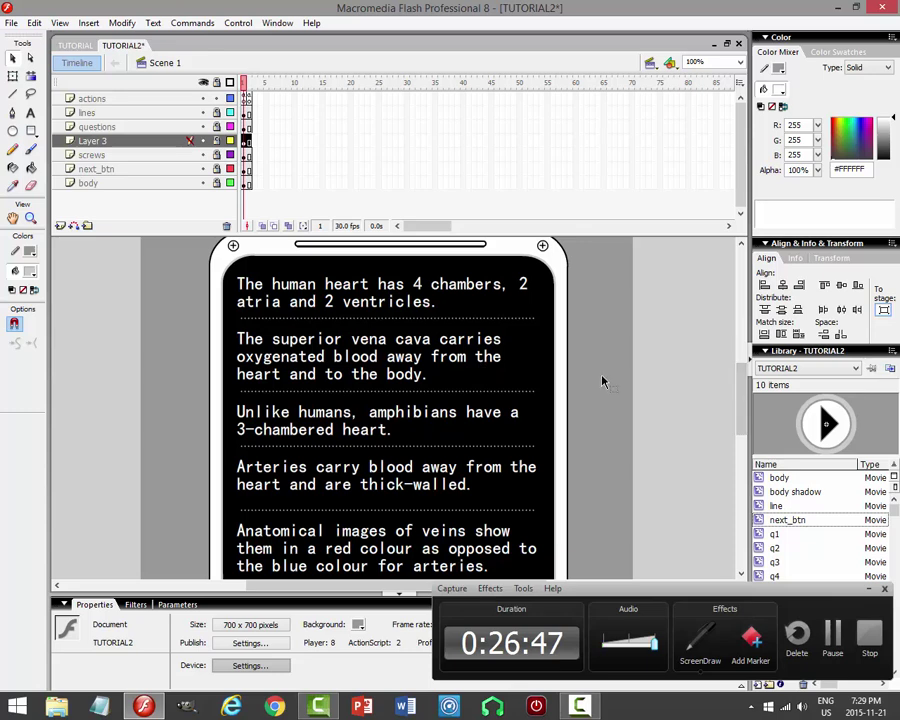
pyautogui.hotkey('ctrl', 's')
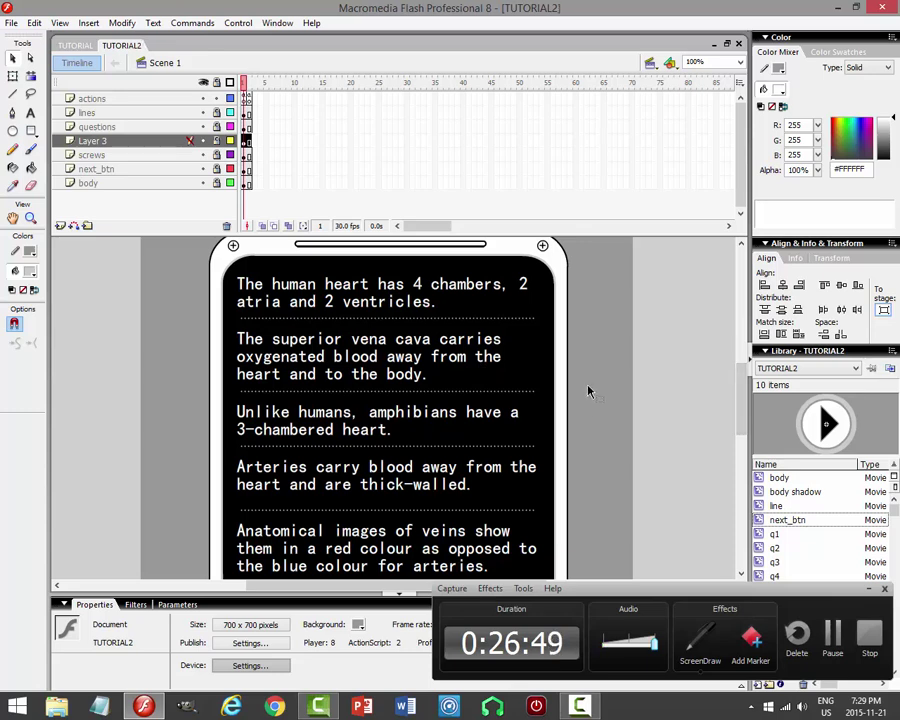
# Examine the finished quiz layout with its probe in the TUTORIAL document, and return to TUTORIAL2.
pyautogui.moveTo(746, 366); pyautogui.dragTo(744, 432)
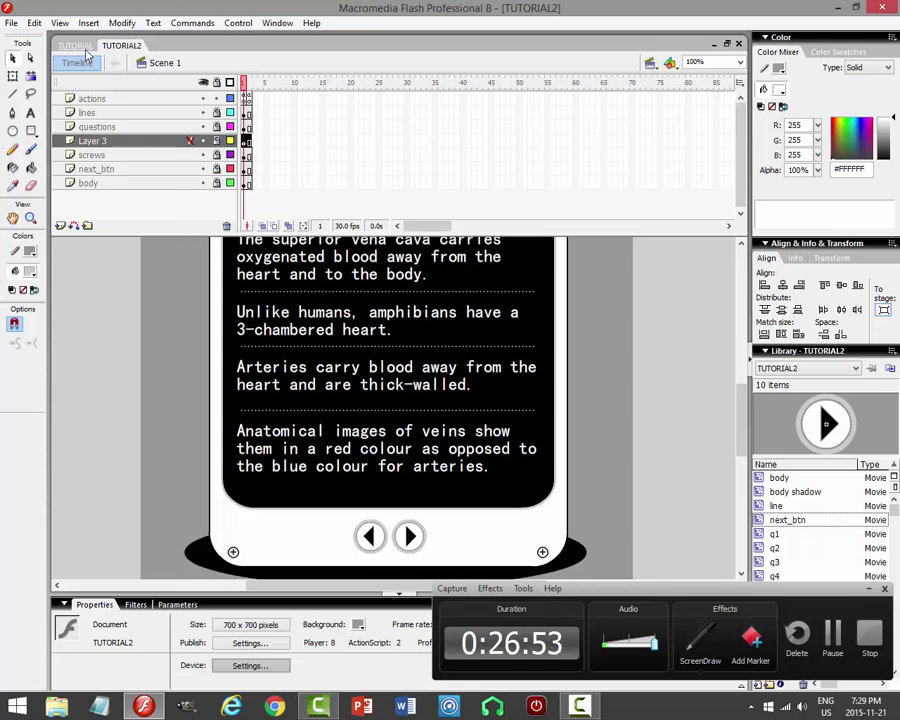
pyautogui.click(76, 46)
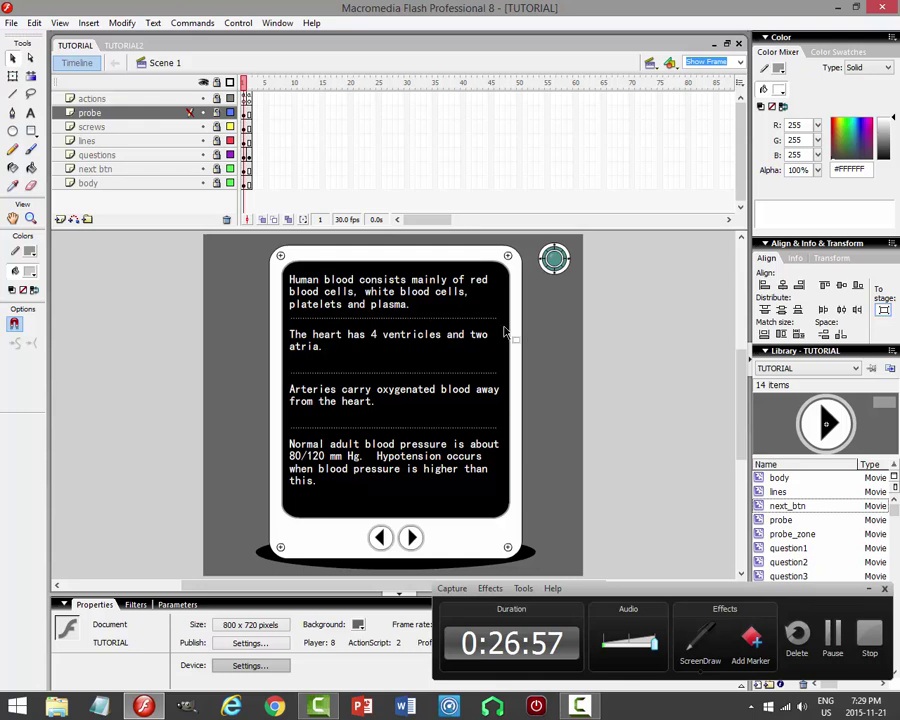
pyautogui.click(121, 45)
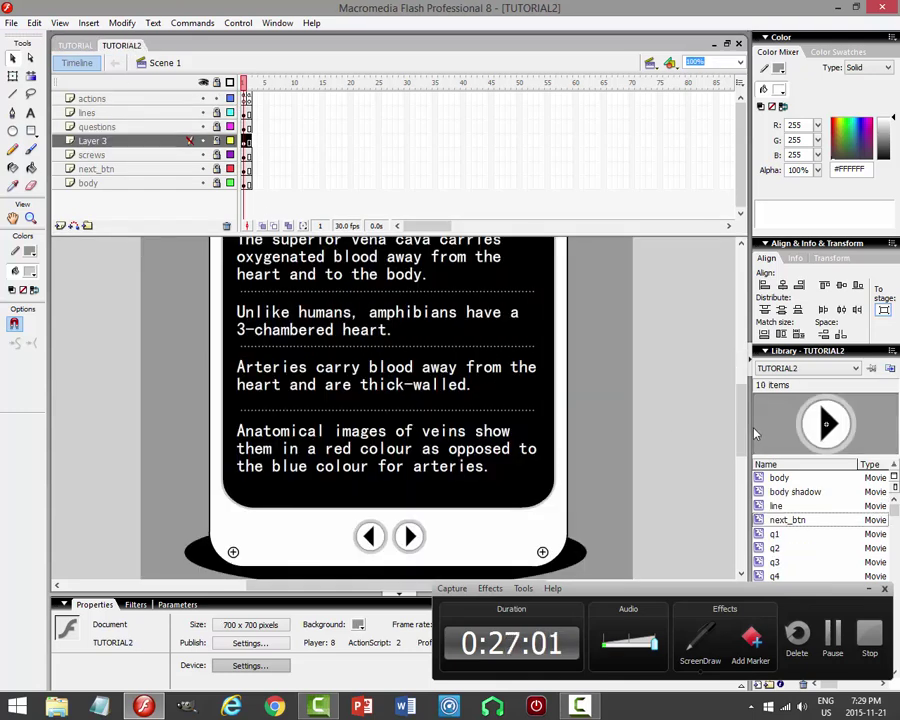
# Insert a new layer directly above the lines layer and name it probe.
pyautogui.scroll(5, 390, 400)
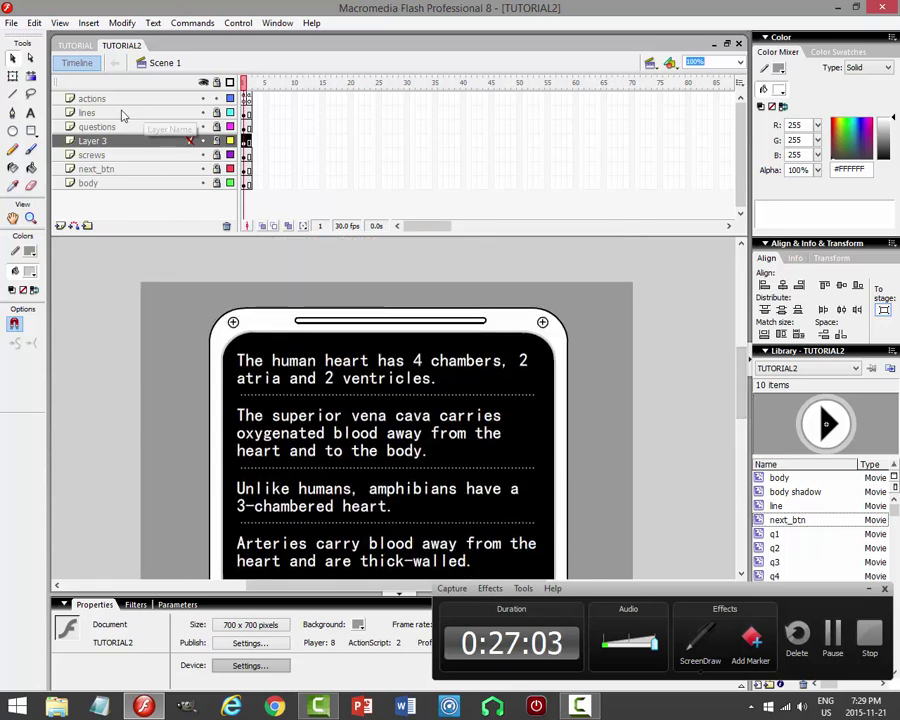
pyautogui.click(123, 113)
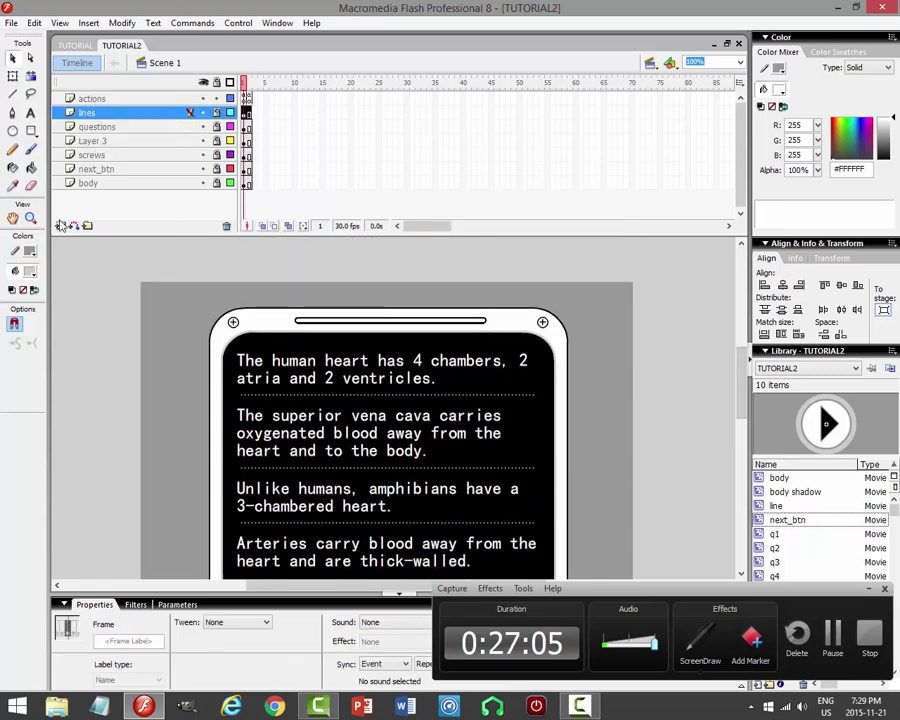
pyautogui.click(60, 225)
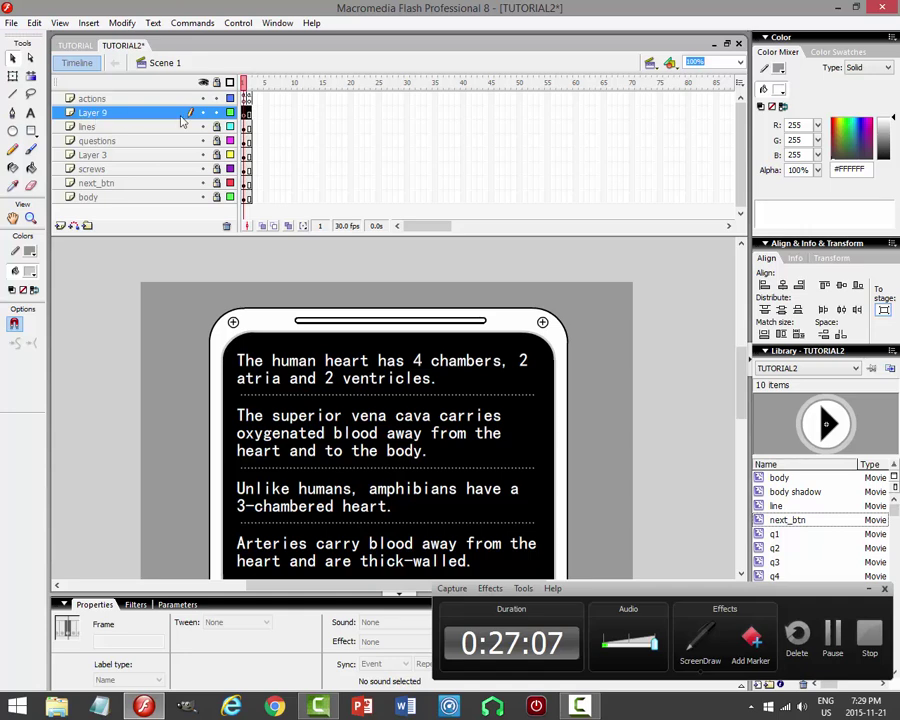
pyautogui.doubleClick(181, 116)
pyautogui.write('probe')
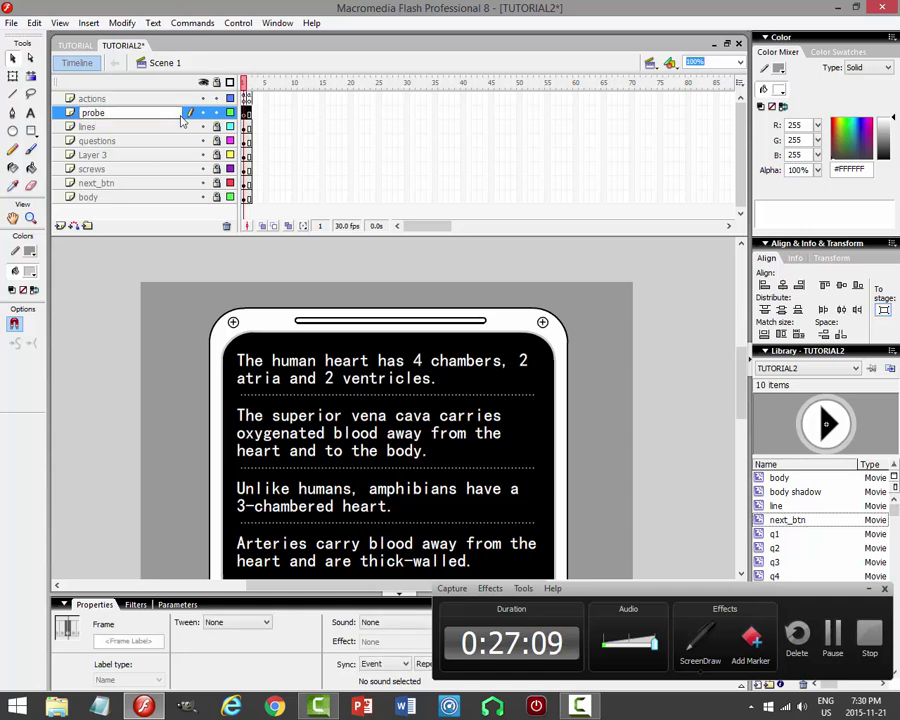
pyautogui.press('Return')
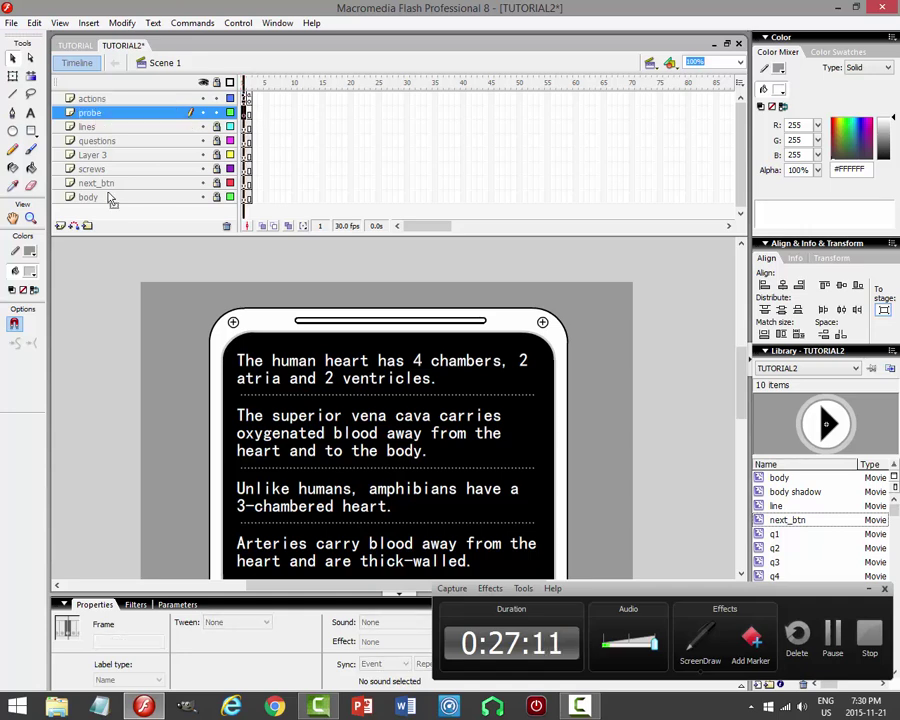
# Draw an unfilled circle with a black outline, about 62 px wide, beside the device's right edge on the probe layer.
pyautogui.press('o')
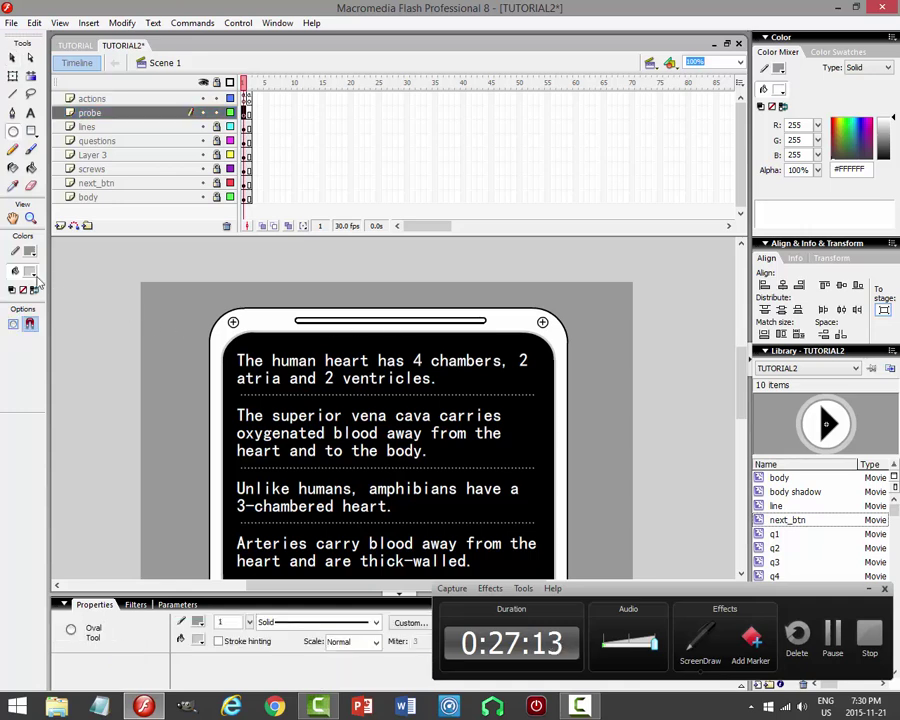
pyautogui.click(36, 277)
pyautogui.click(192, 294)
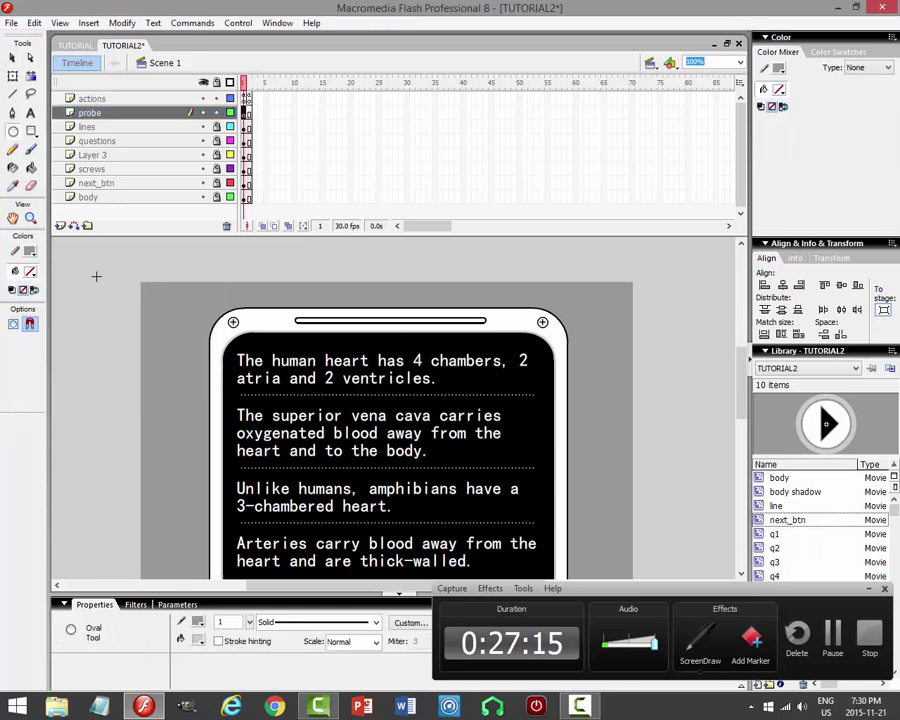
pyautogui.click(30, 251)
pyautogui.click(9, 285)
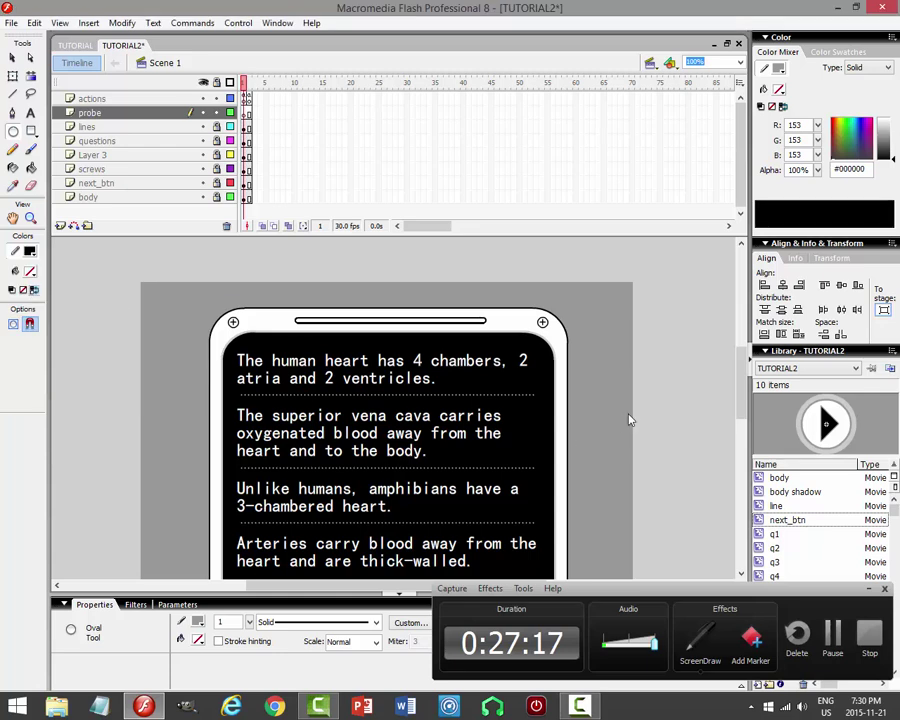
pyautogui.scroll(-3, 700, 410)
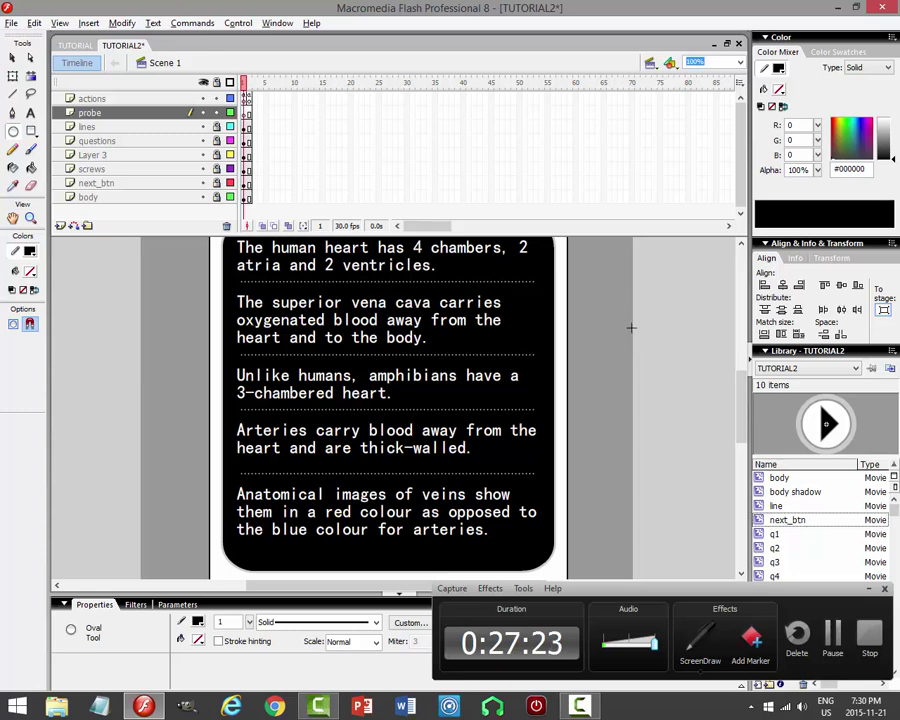
pyautogui.moveTo(603, 292); pyautogui.dragTo(633, 331)
# Set the circle outline's stroke thickness to 3.
pyautogui.press('v')
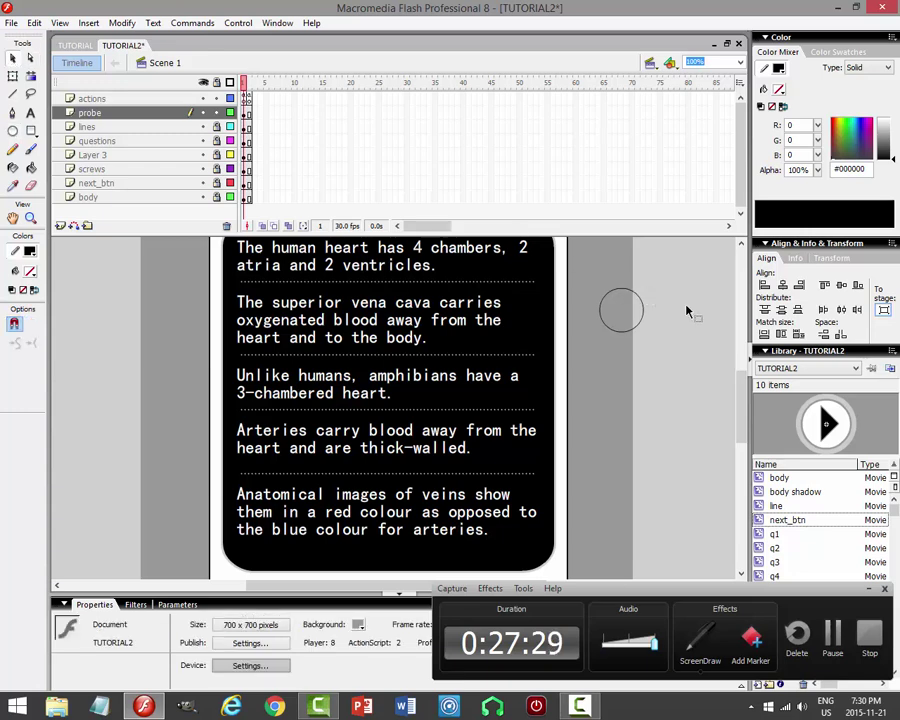
pyautogui.click(630, 294)
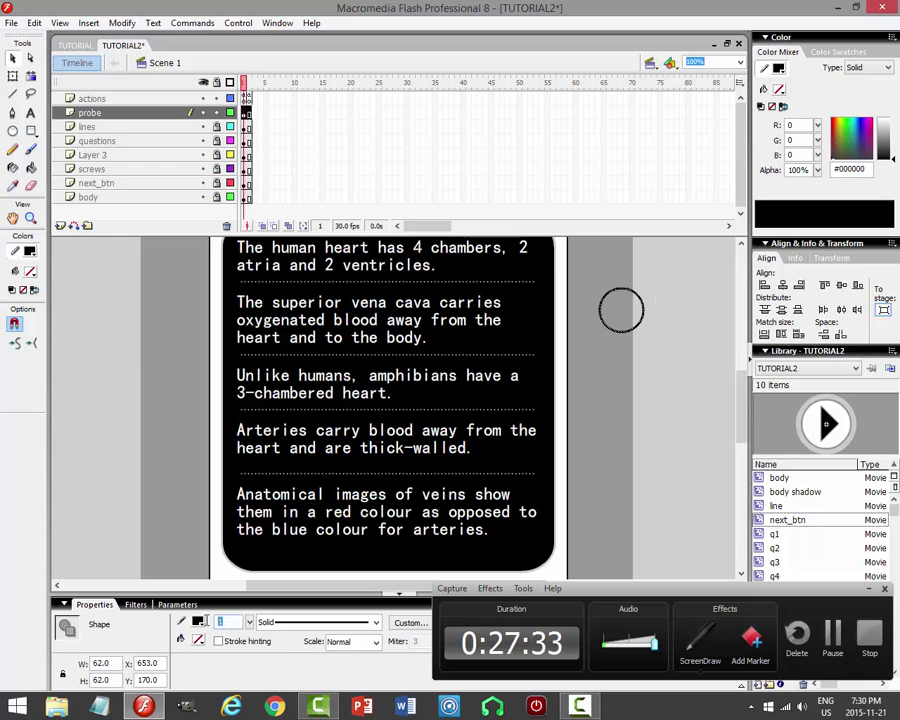
pyautogui.click(667, 374)
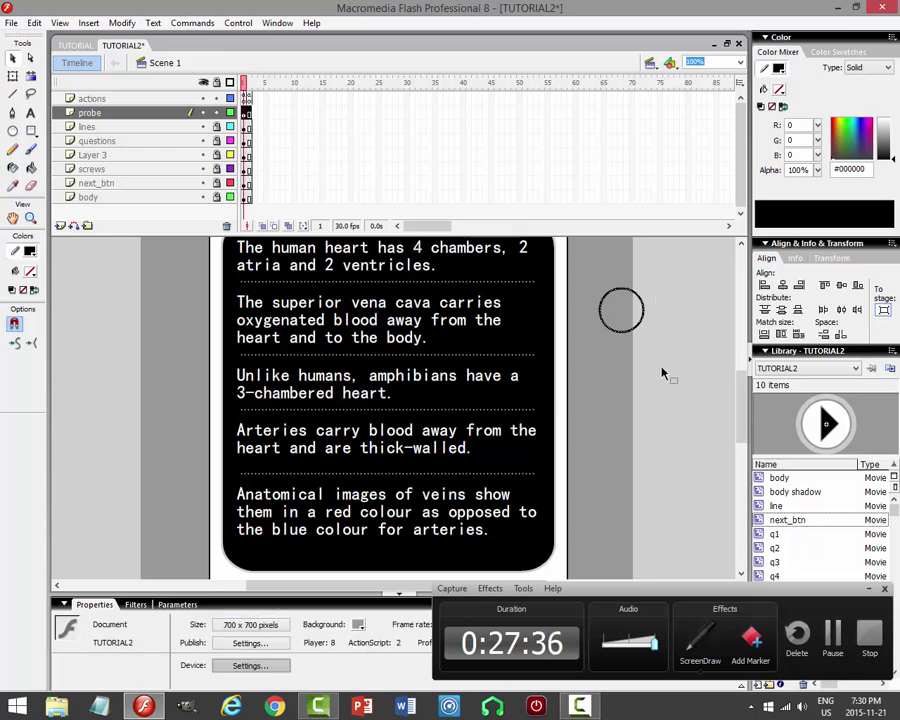
# Copy the circle outline, paste it in place, and enlarge the copy around its centre to about 81 px.
pyautogui.click(628, 295)
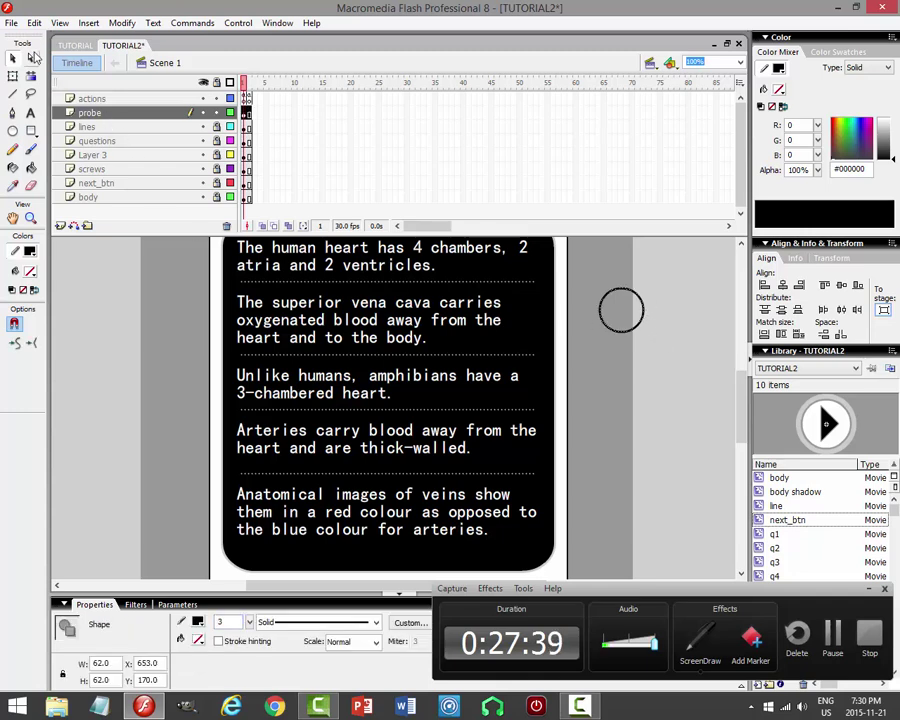
pyautogui.click(34, 22)
pyautogui.click(32, 90)
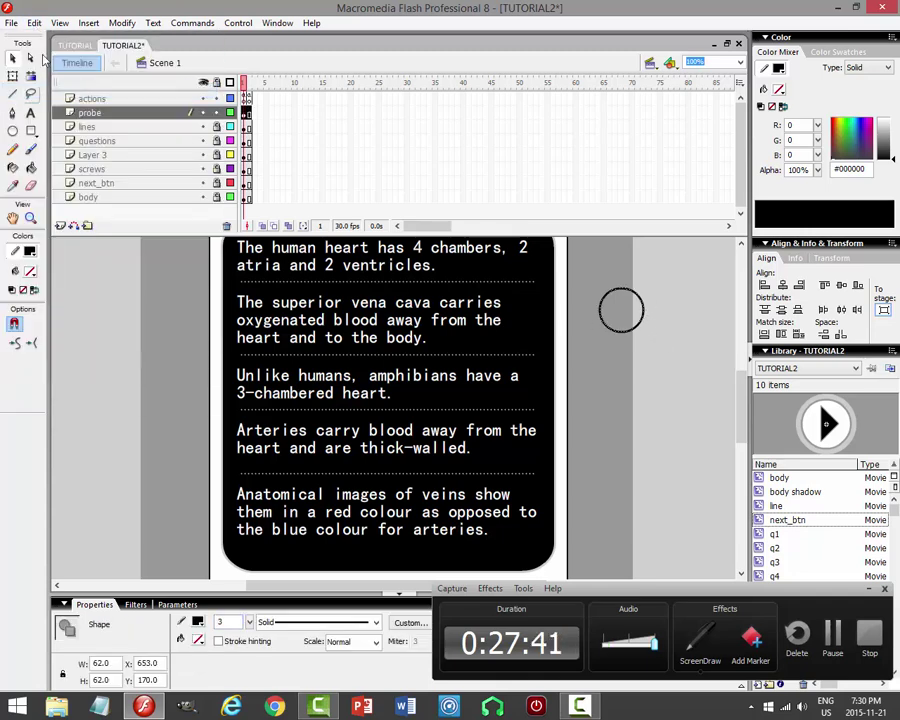
pyautogui.click(34, 22)
pyautogui.click(58, 121)
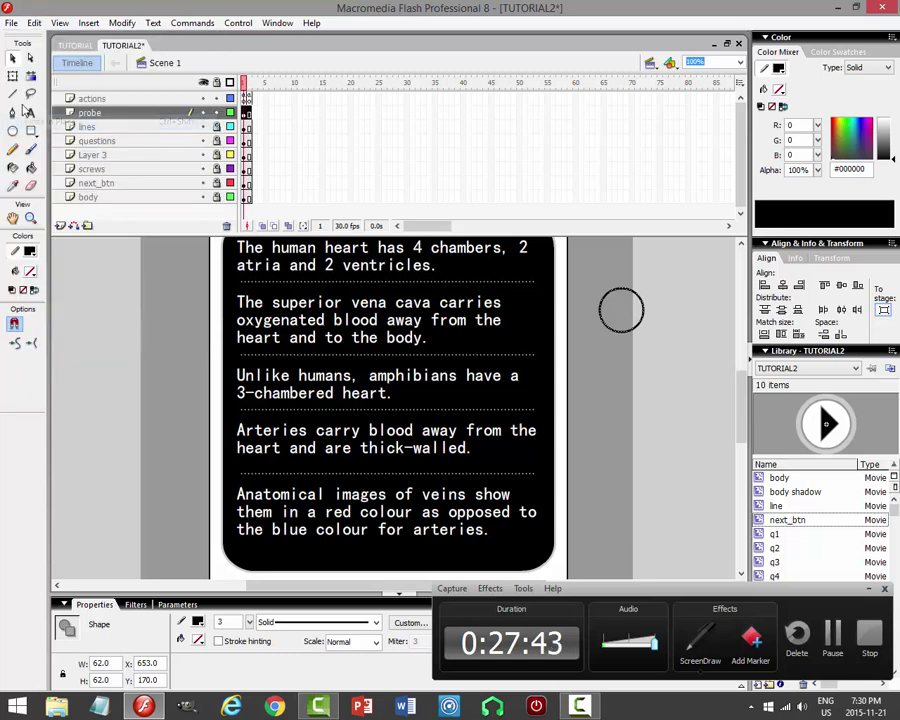
pyautogui.click(13, 76)
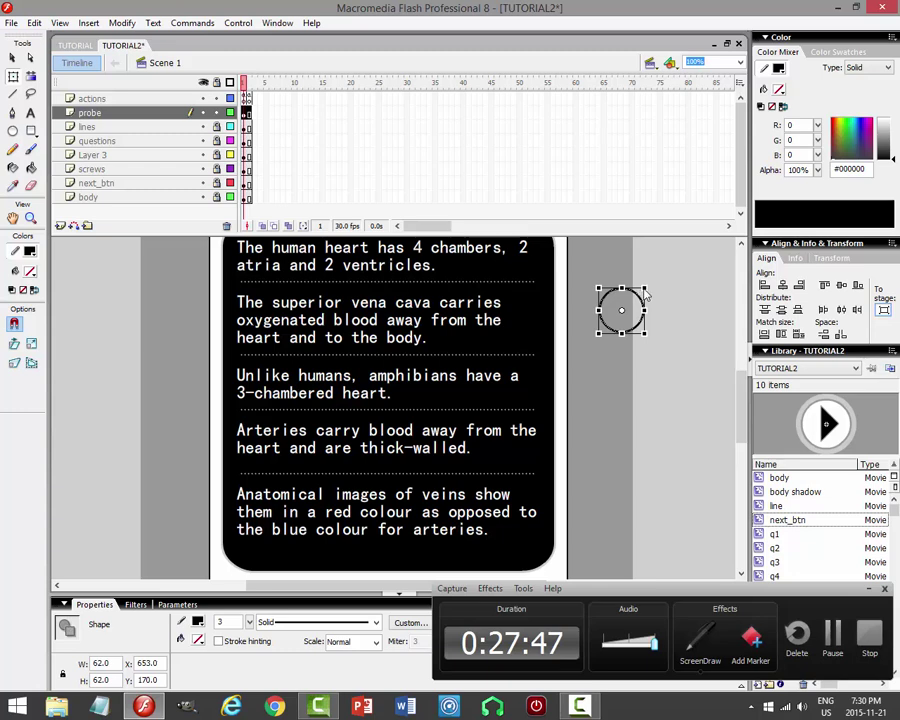
pyautogui.moveTo(645, 290); pyautogui.dragTo(653, 281)
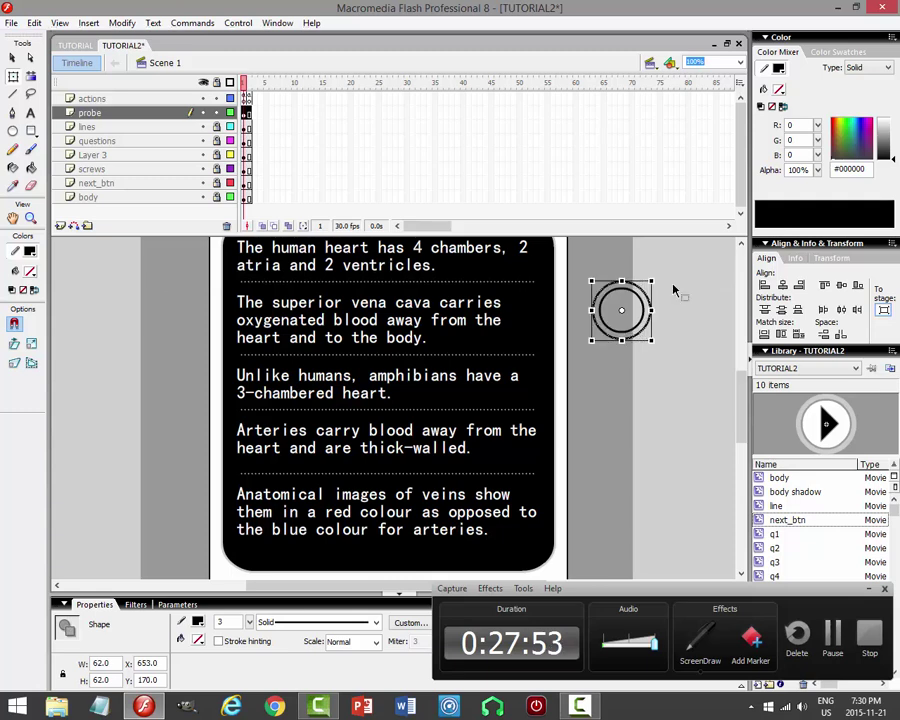
pyautogui.click(165, 308)
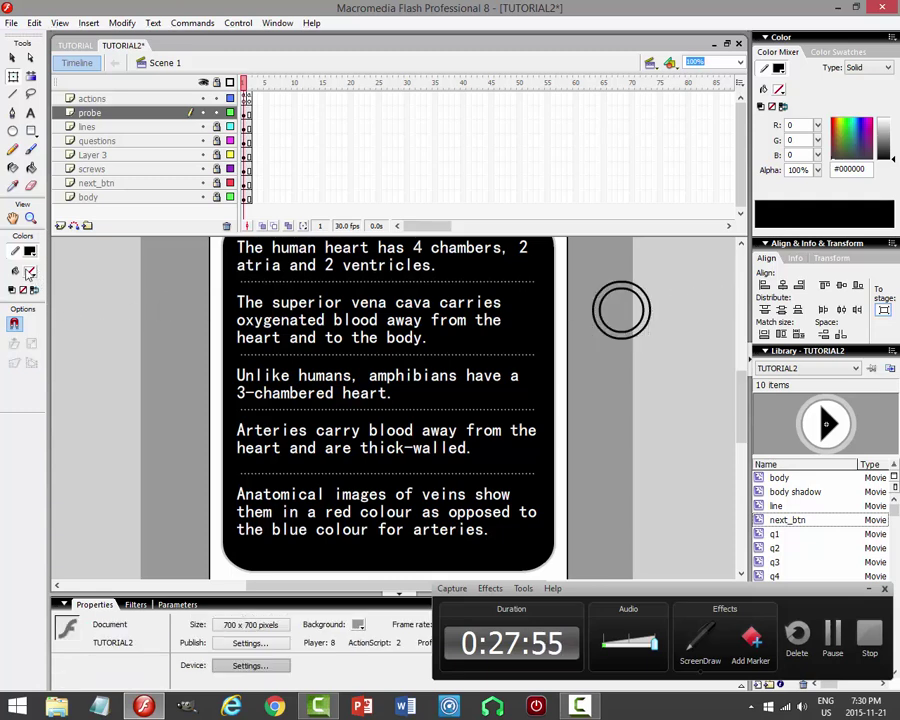
# Fill the ring between the two concentric circles with white (#FFFFFF).
pyautogui.click(29, 272)
pyautogui.click(18, 244)
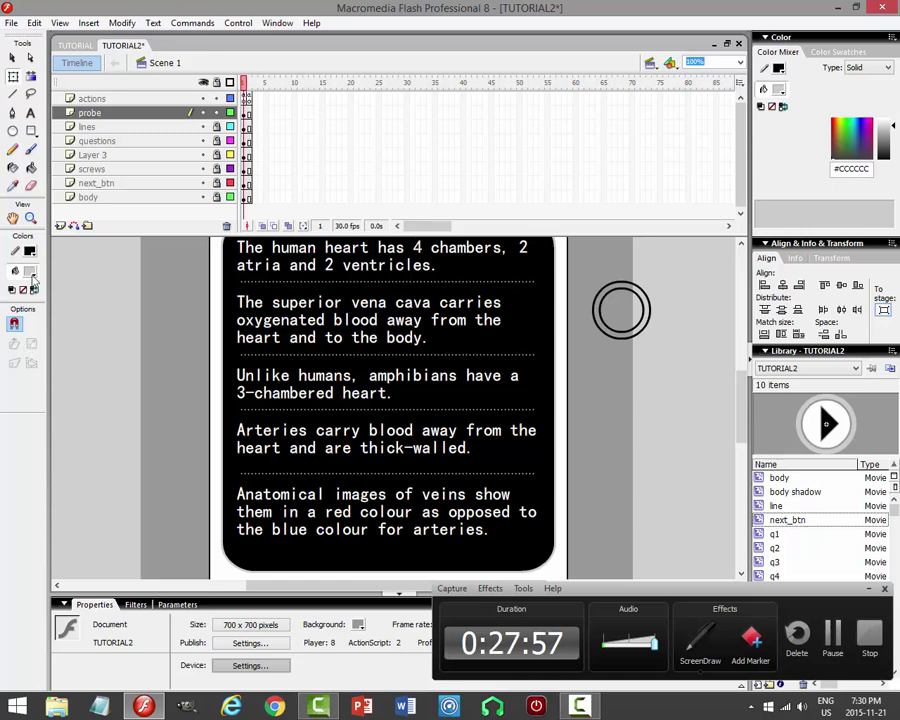
pyautogui.click(33, 281)
pyautogui.click(24, 344)
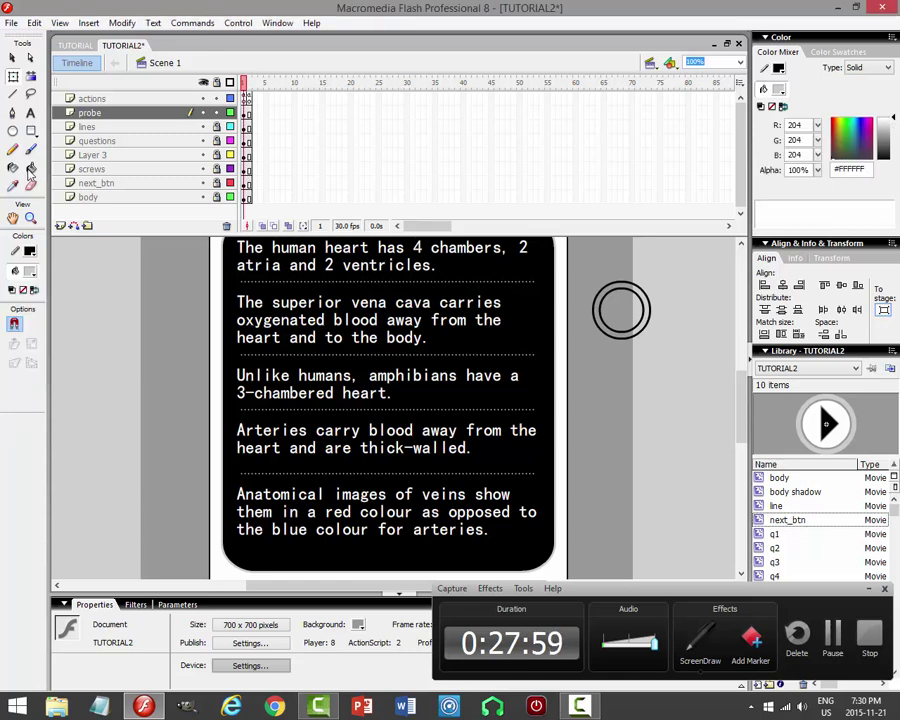
pyautogui.click(30, 168)
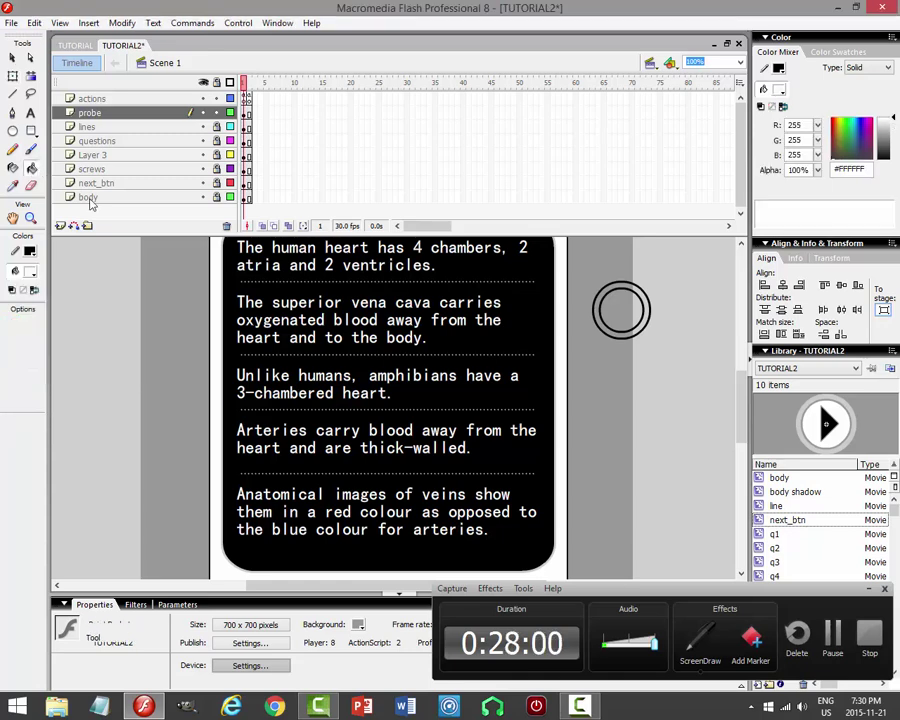
pyautogui.click(603, 298)
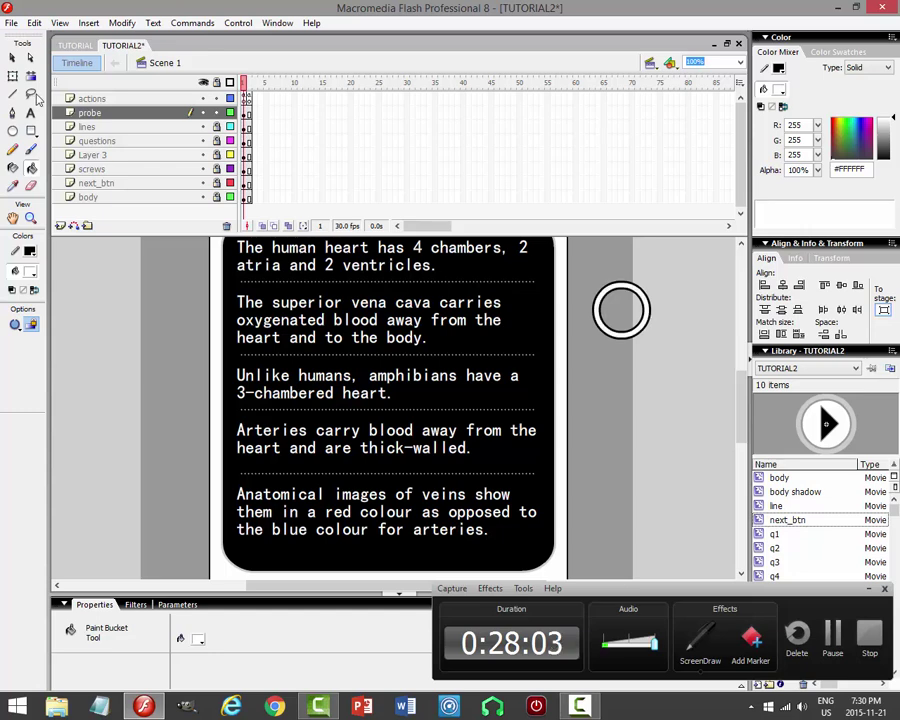
# Copy the white ring's outer outline, paste it in place, and enlarge the copy around its centre to about 116 px.
pyautogui.click(12, 57)
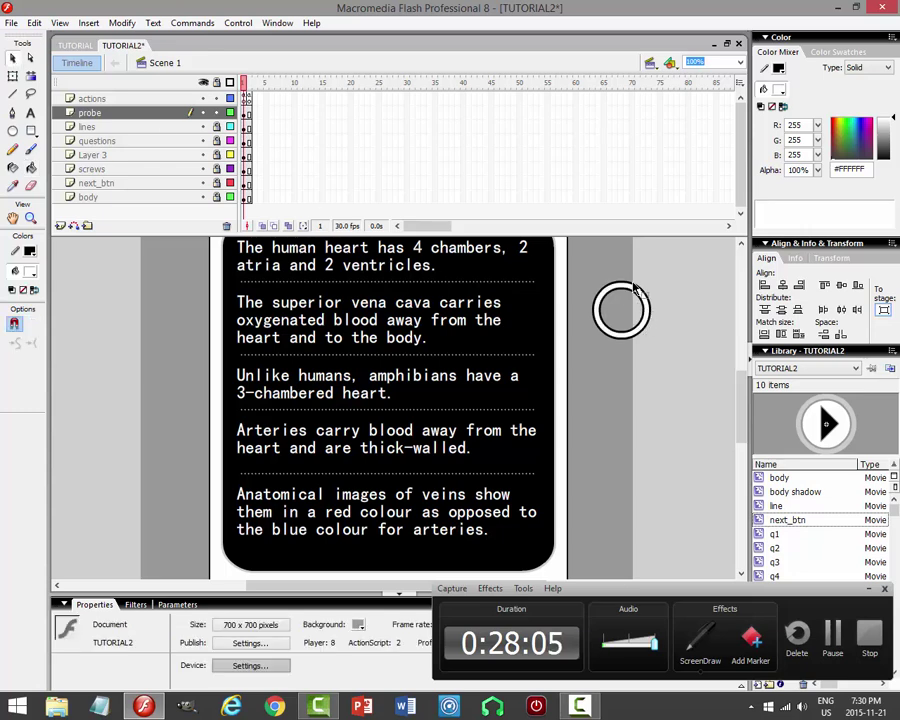
pyautogui.click(633, 289)
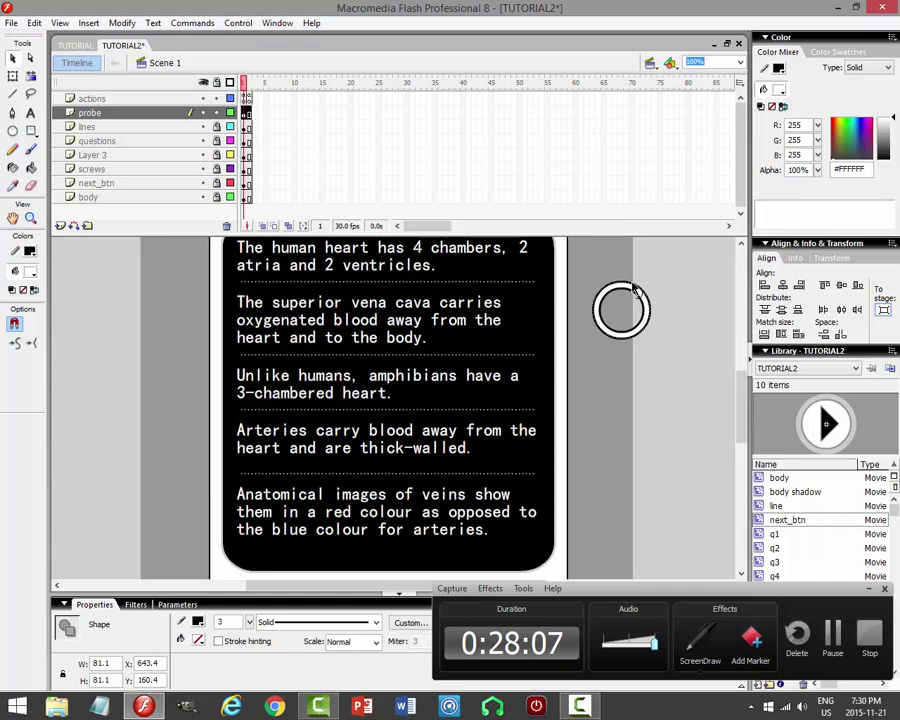
pyautogui.click(34, 23)
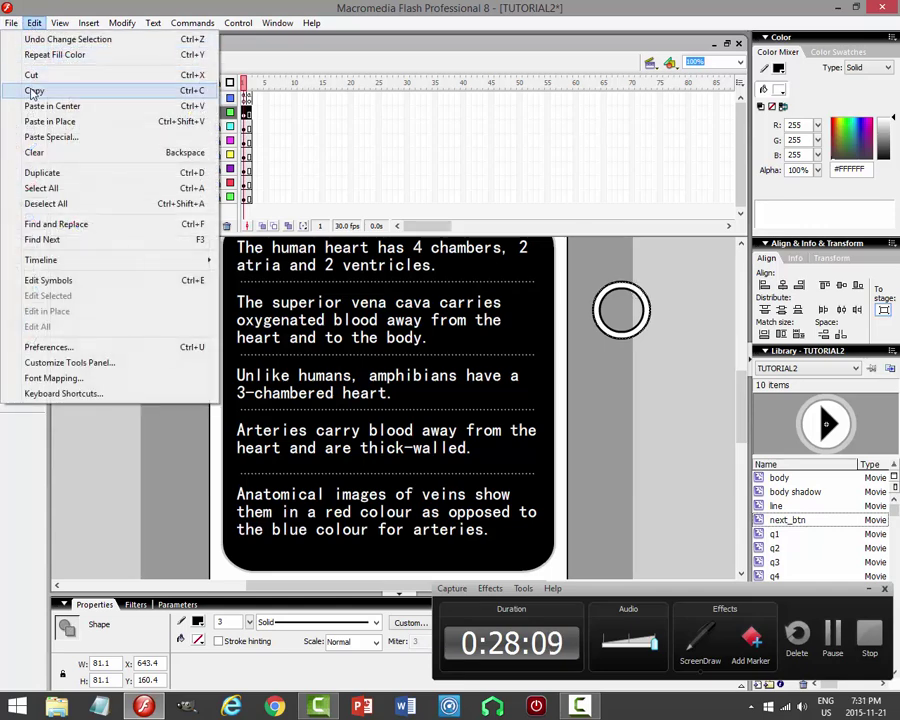
pyautogui.click(28, 88)
pyautogui.click(34, 23)
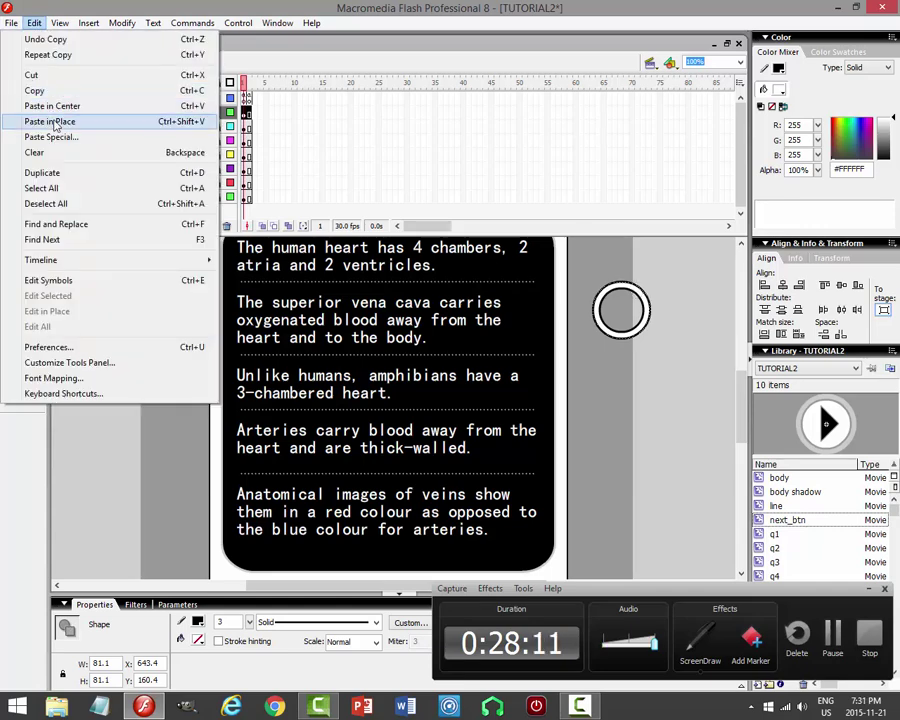
pyautogui.click(45, 120)
pyautogui.click(13, 75)
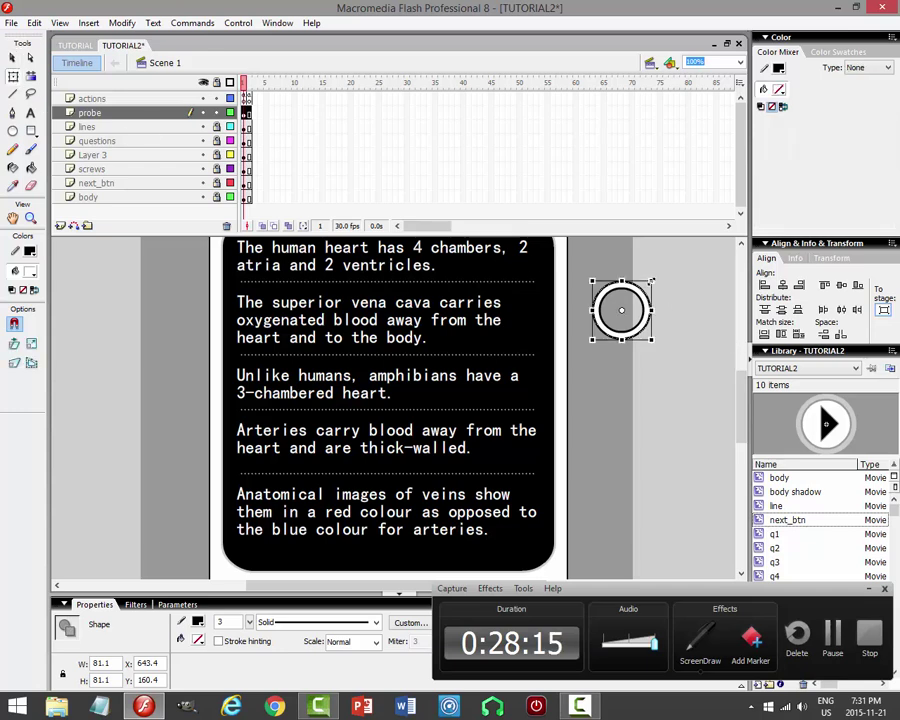
pyautogui.moveTo(653, 283); pyautogui.dragTo(697, 277)
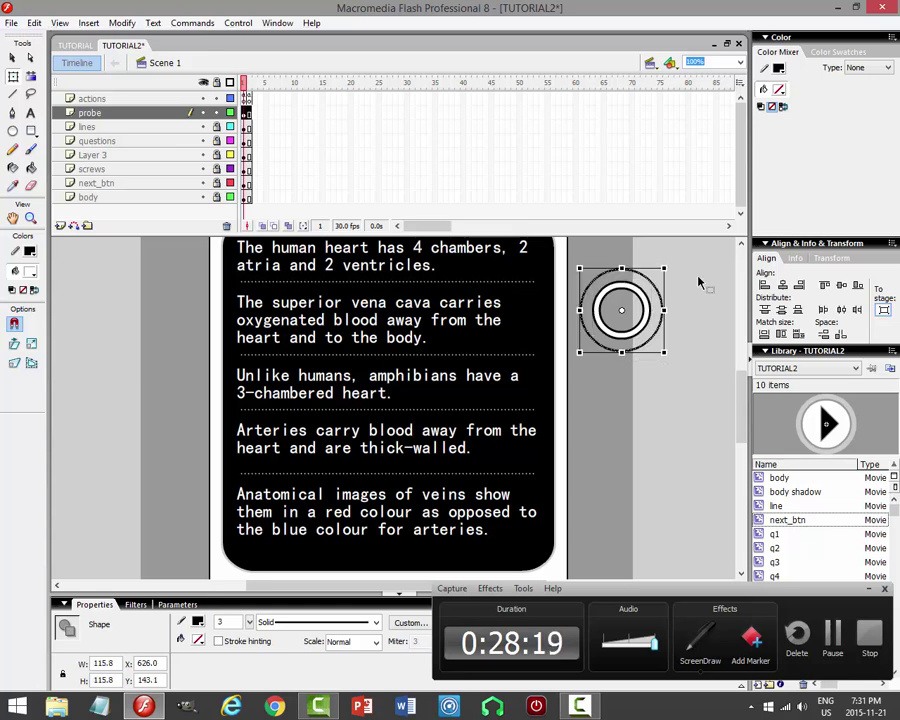
pyautogui.click(713, 305)
# Convert all the circles on the probe layer into a movie clip symbol named probe.
pyautogui.click(15, 57)
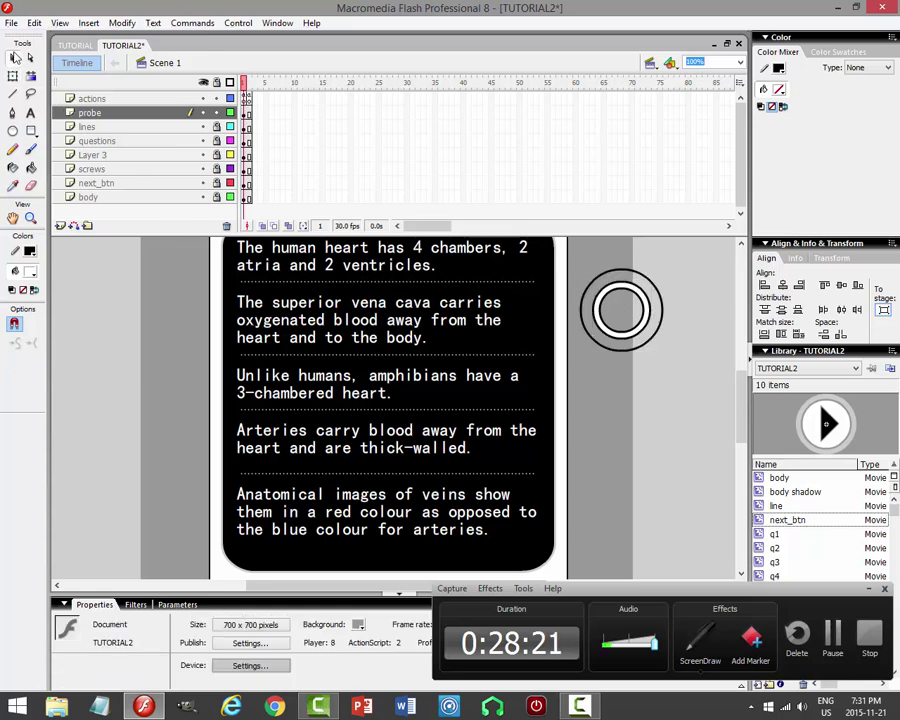
pyautogui.click(155, 112)
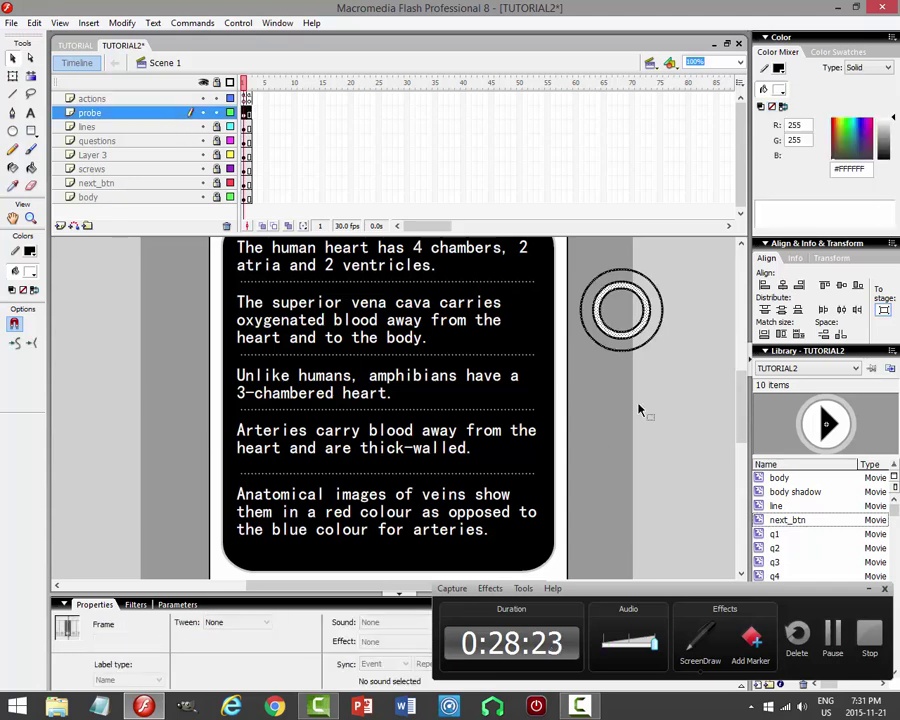
pyautogui.click(122, 22)
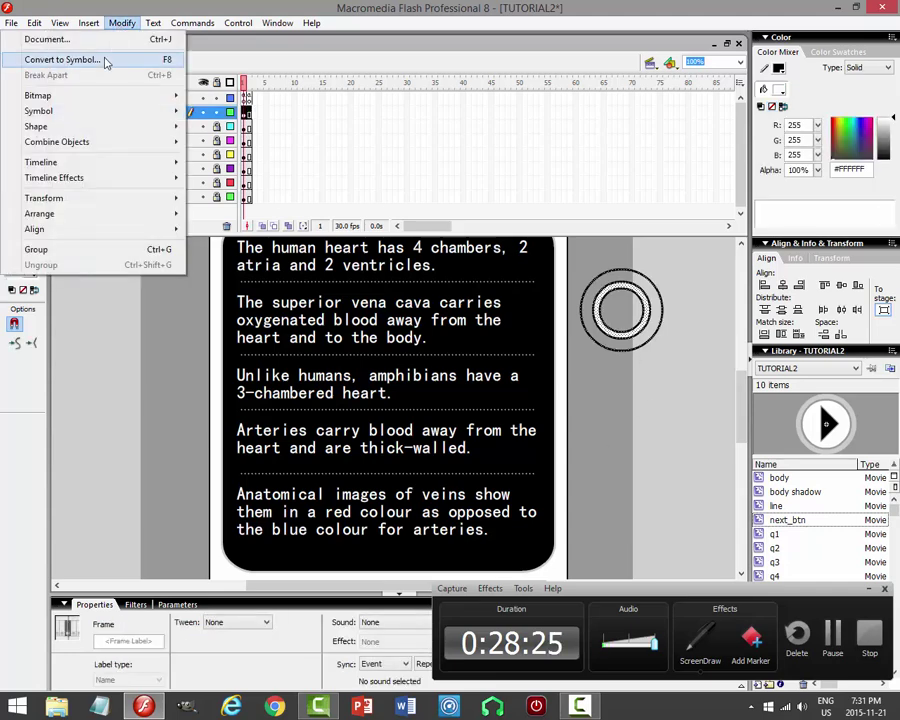
pyautogui.click(105, 58)
pyautogui.write('probe')
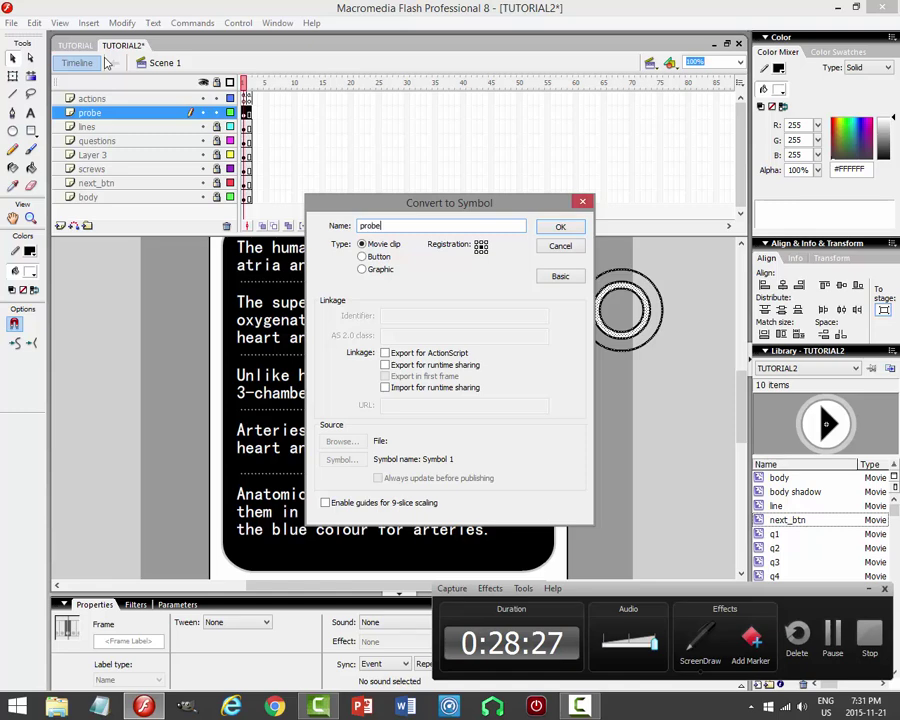
pyautogui.press('Return')
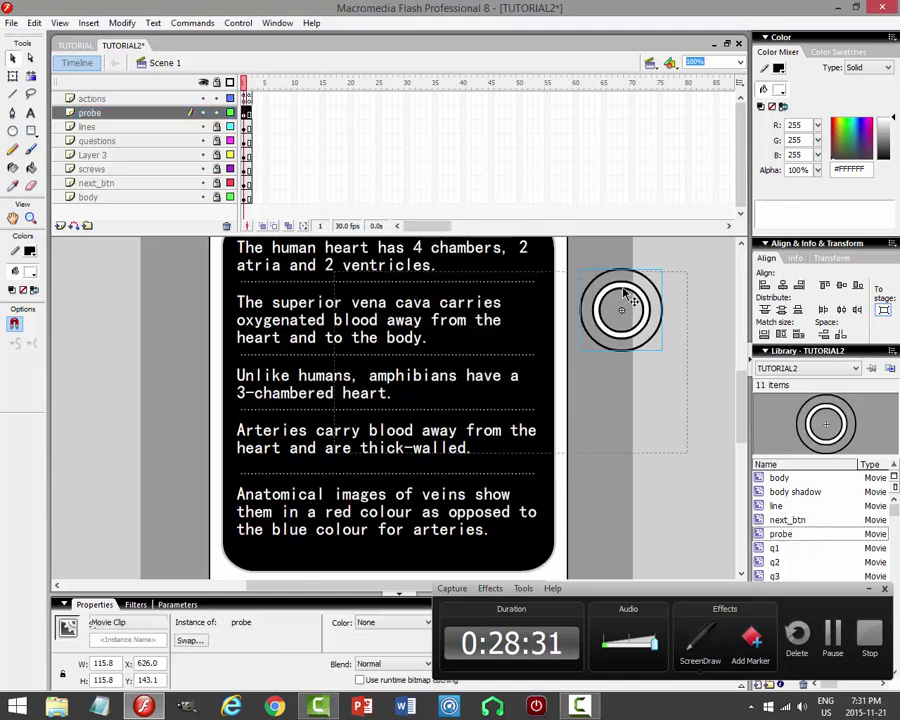
# Open the probe symbol for editing, lock its circle layer, and insert a new layer above it.
pyautogui.doubleClick(600, 312)
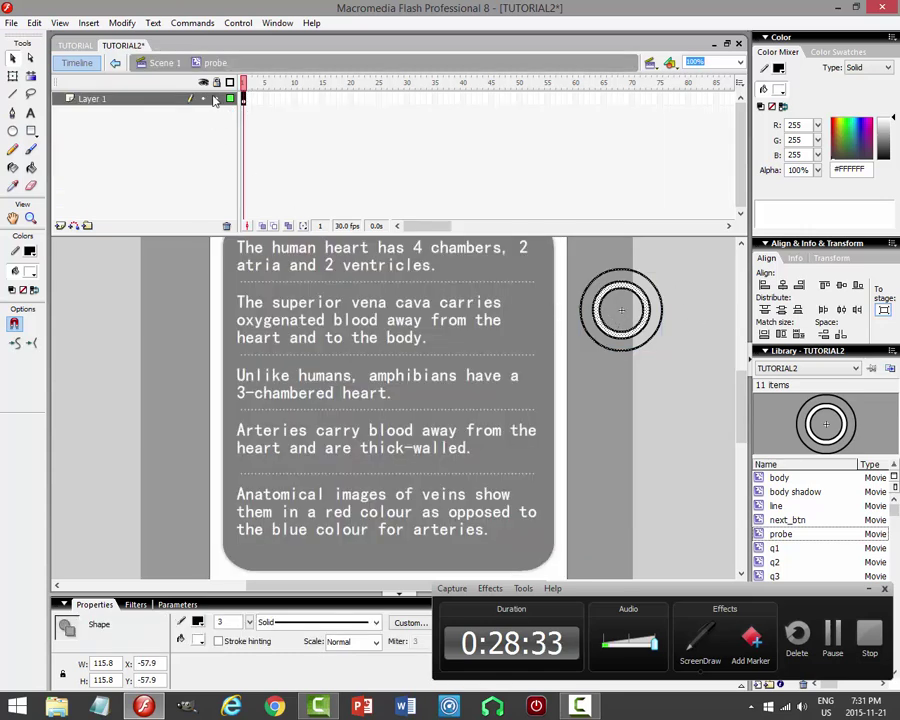
pyautogui.click(215, 101)
pyautogui.click(96, 167)
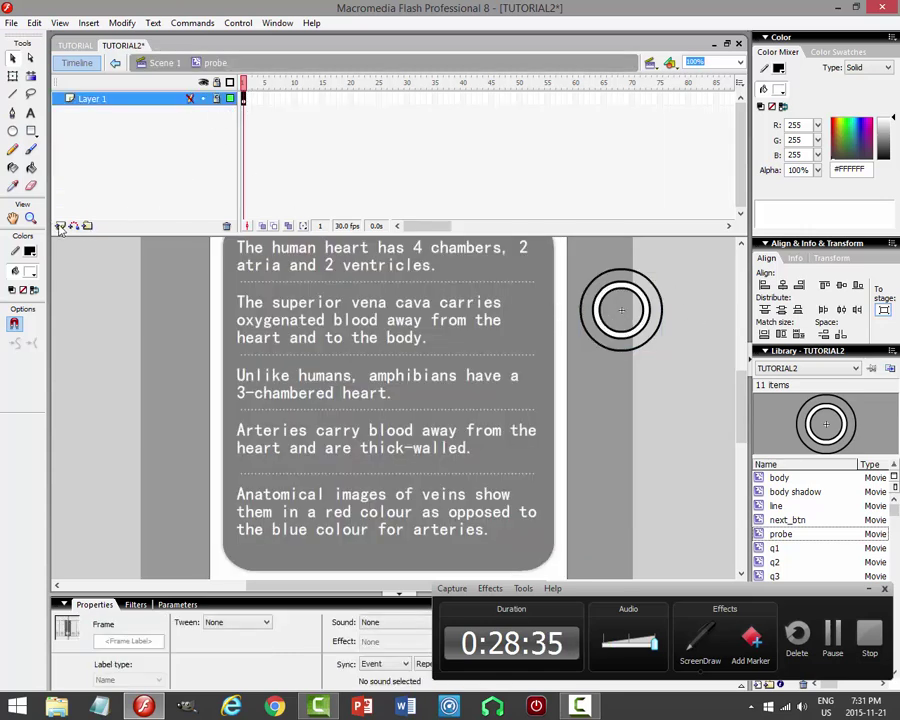
pyautogui.click(60, 226)
# Draw a vertical black line of thickness 3 from the probe's centre to the top of its outer circle on the new layer.
pyautogui.press('n')
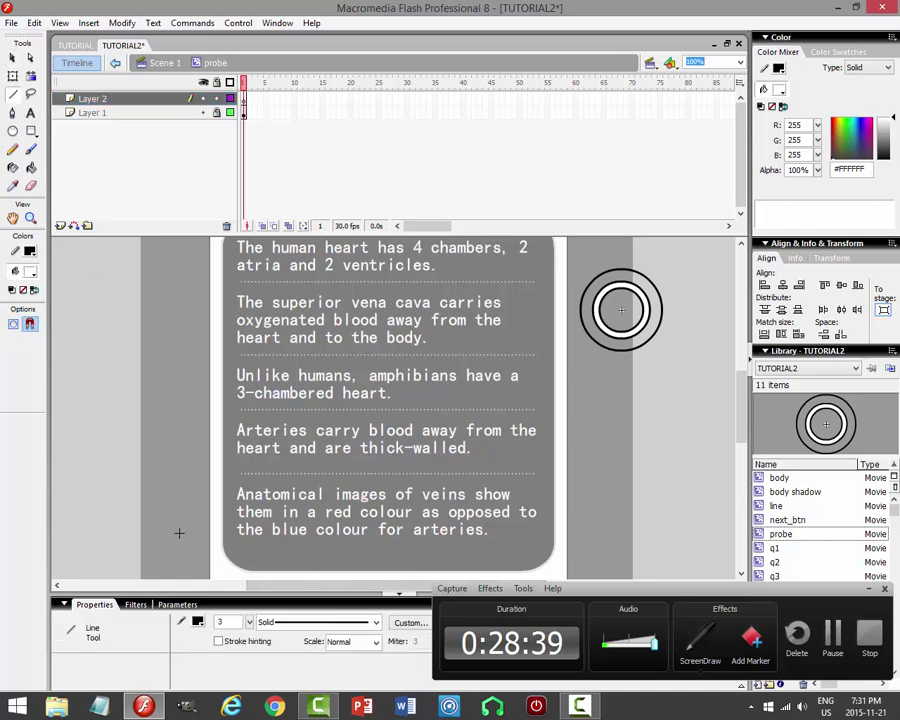
pyautogui.click(740, 62)
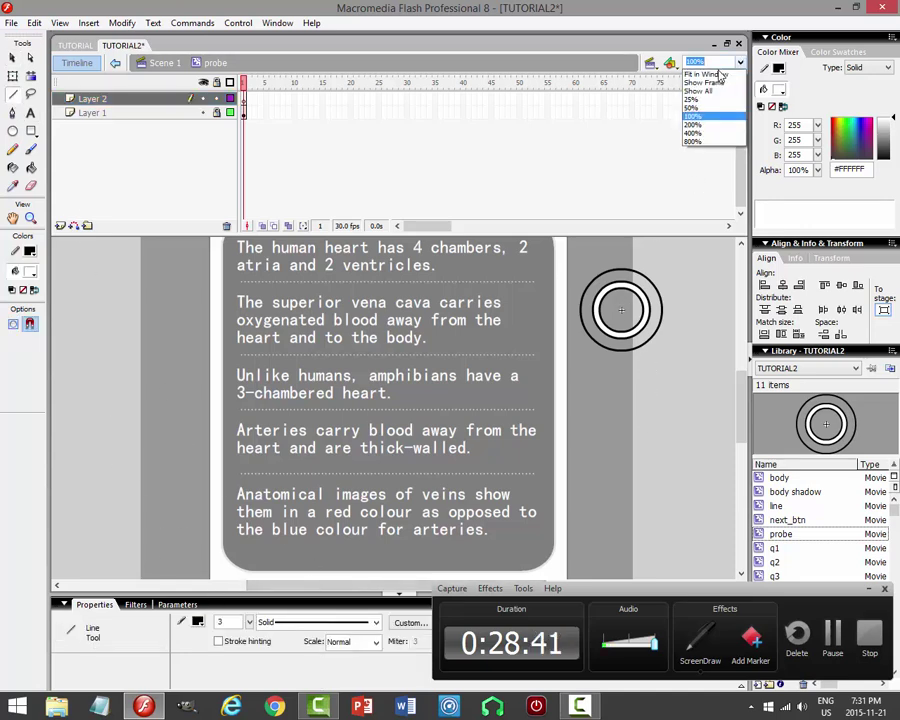
pyautogui.click(699, 125)
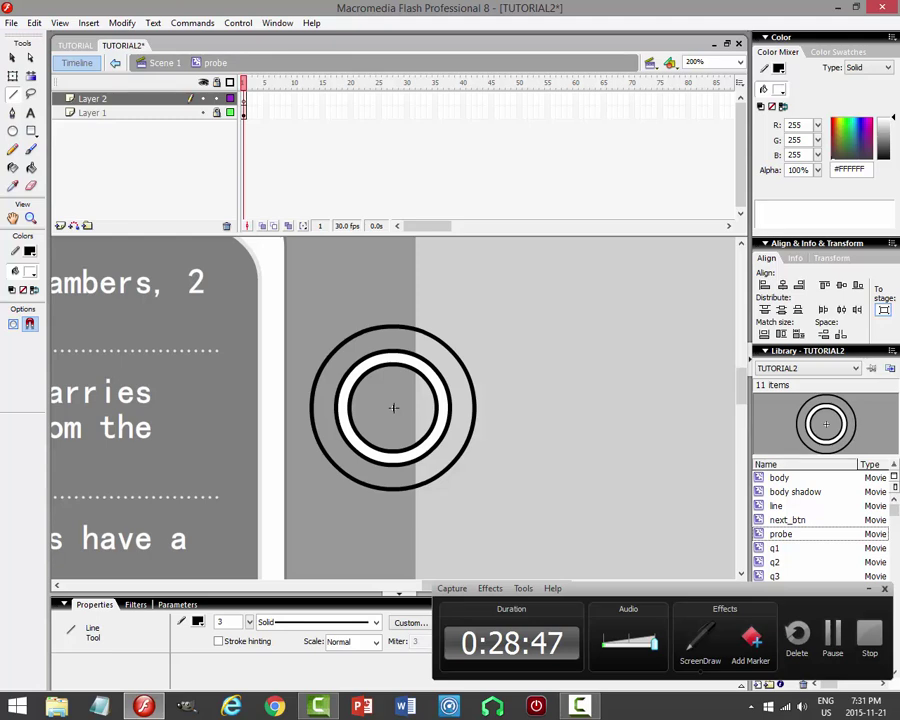
pyautogui.moveTo(393, 375); pyautogui.dragTo(393, 325)
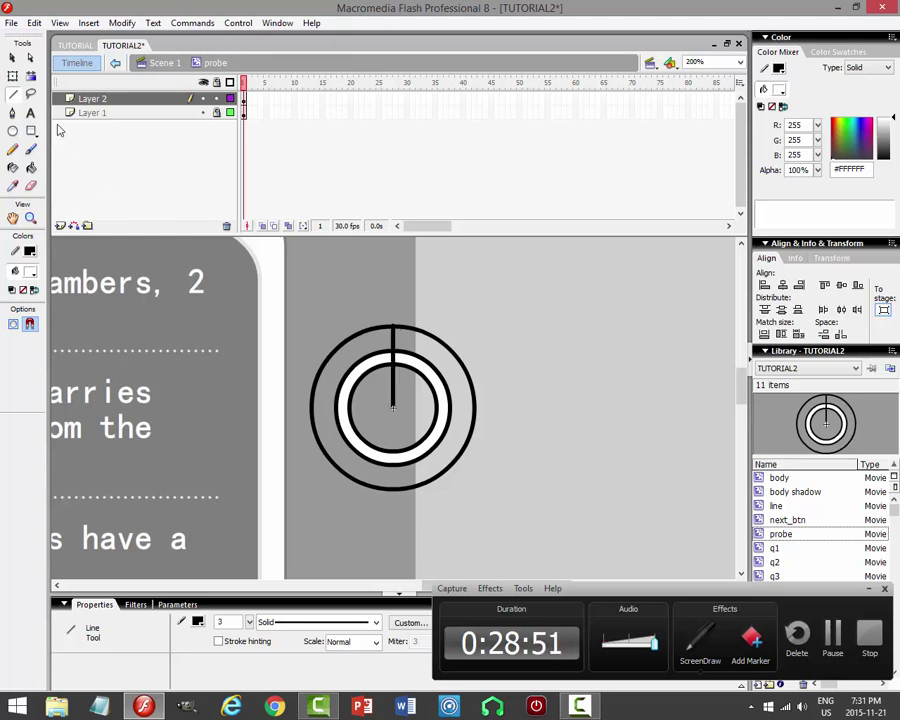
pyautogui.click(12, 58)
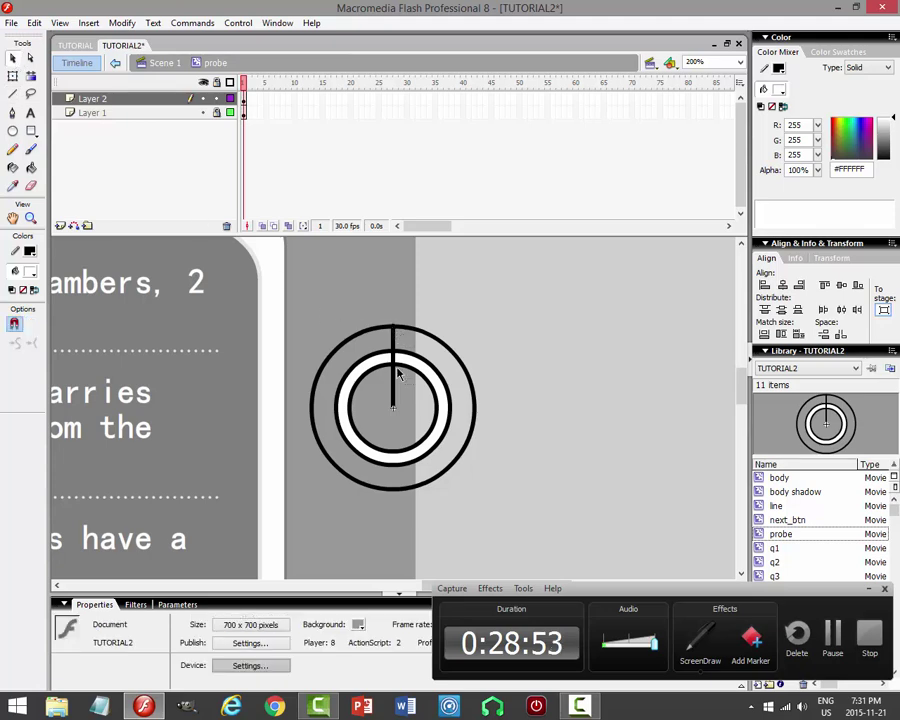
# Extend the vertical black line from the probe's centre down to the bottom of the outer circle.
pyautogui.click(395, 403)
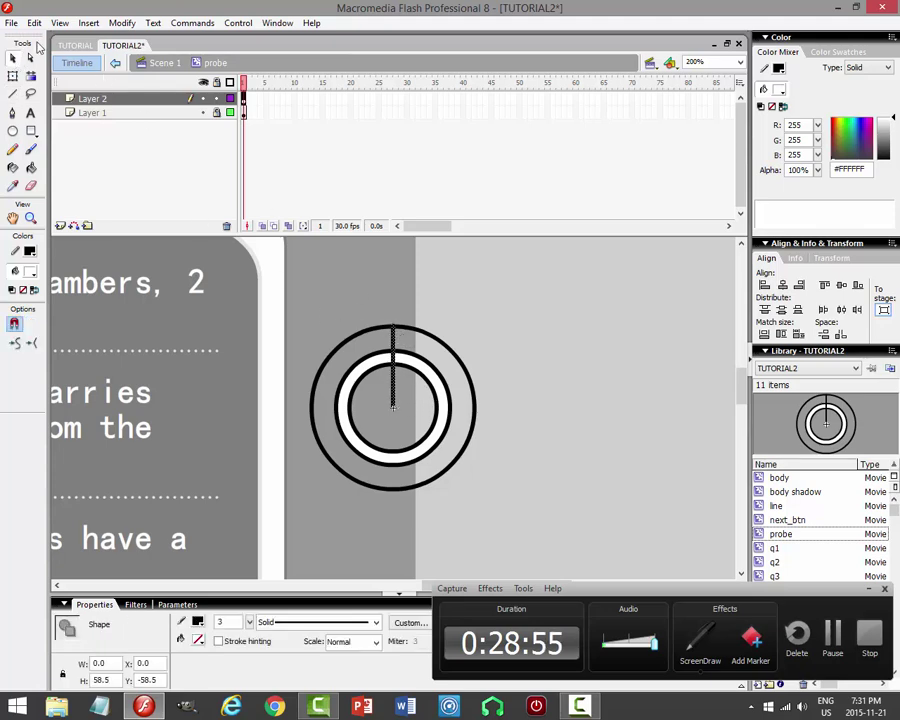
pyautogui.click(392, 424)
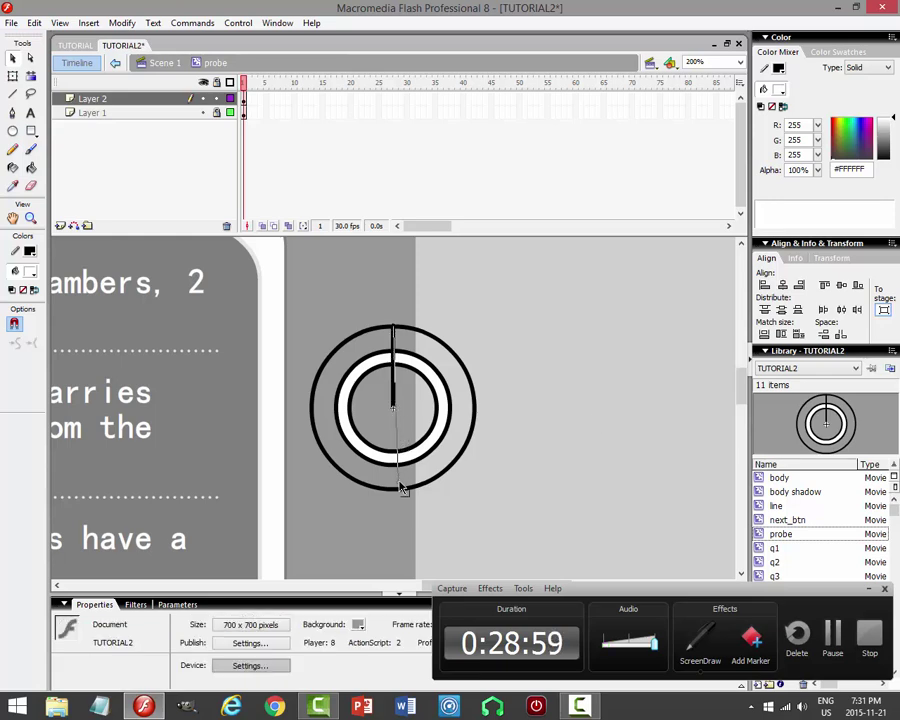
pyautogui.moveTo(398, 493); pyautogui.dragTo(395, 491)
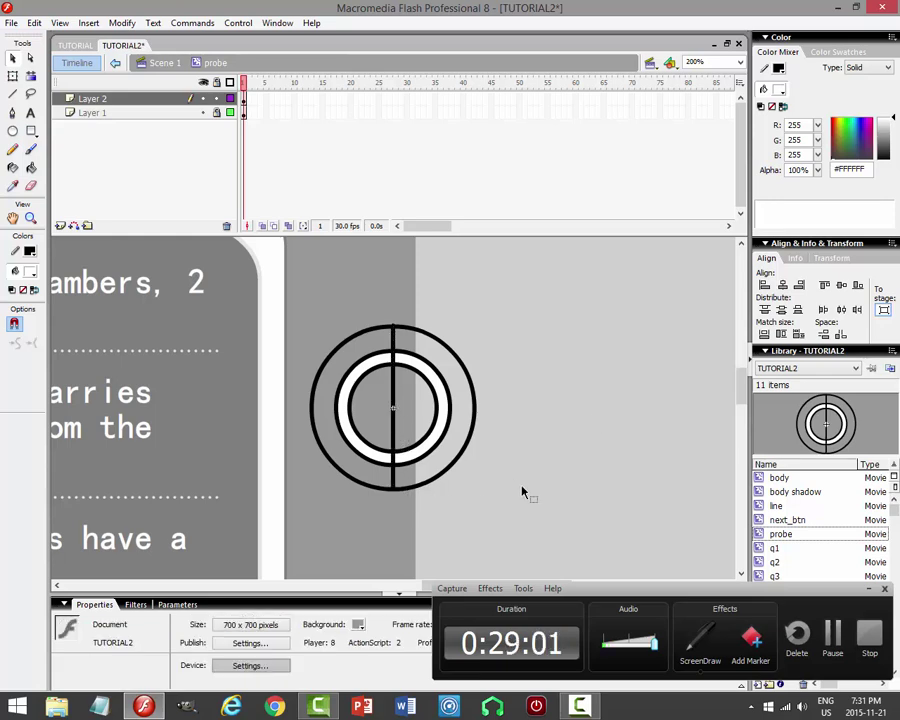
# Cut the vertical line from Layer 2, unlock Layer 1, and paste the line in place on Layer 1 with the circles.
pyautogui.click(194, 99)
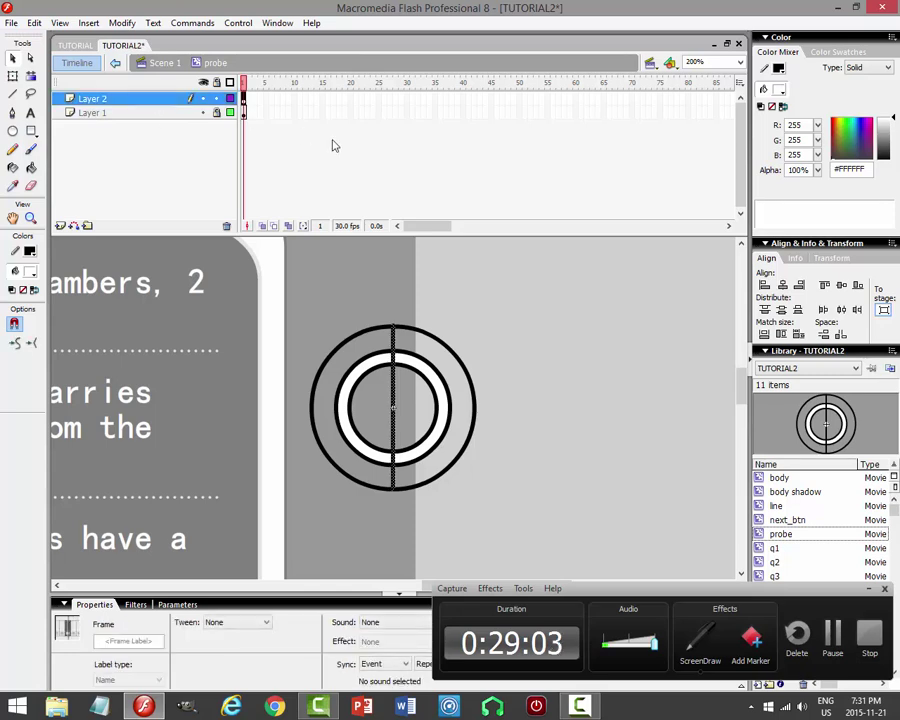
pyautogui.click(34, 22)
pyautogui.click(44, 88)
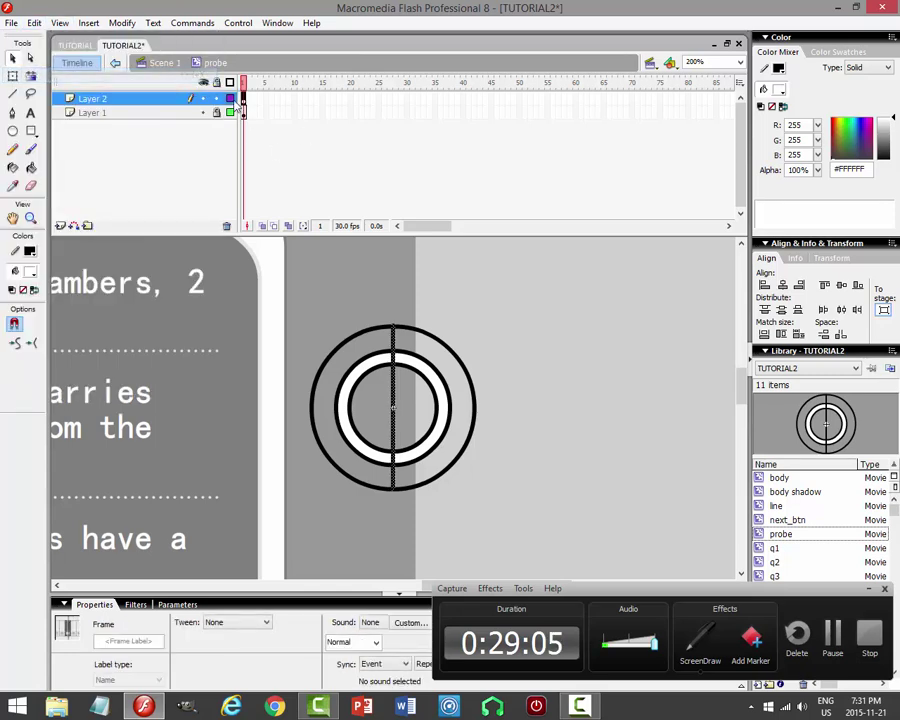
pyautogui.click(226, 112)
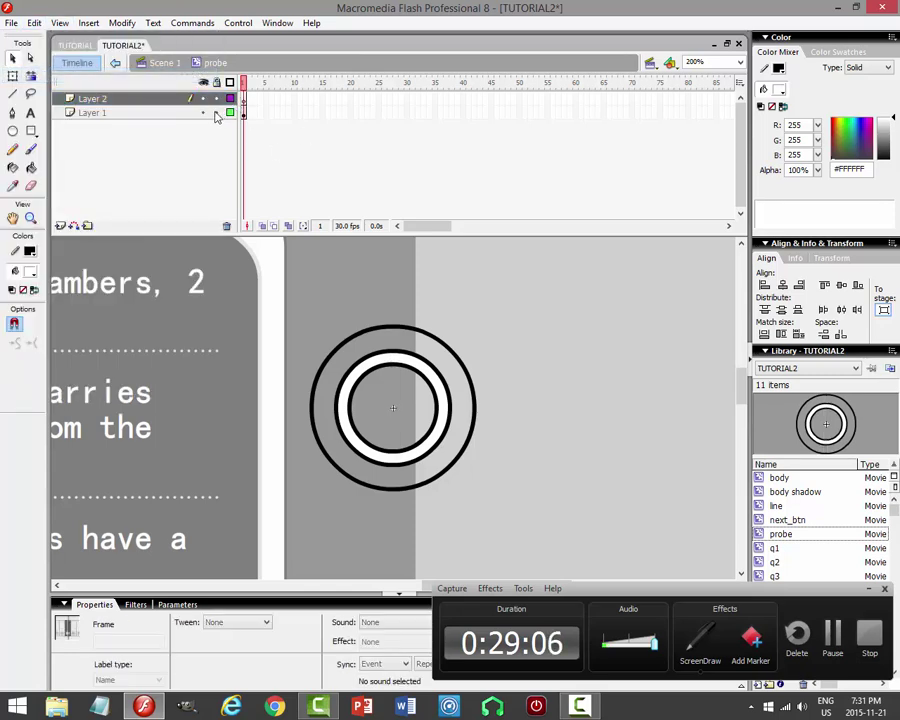
pyautogui.click(34, 22)
pyautogui.click(80, 106)
pyautogui.click(512, 341)
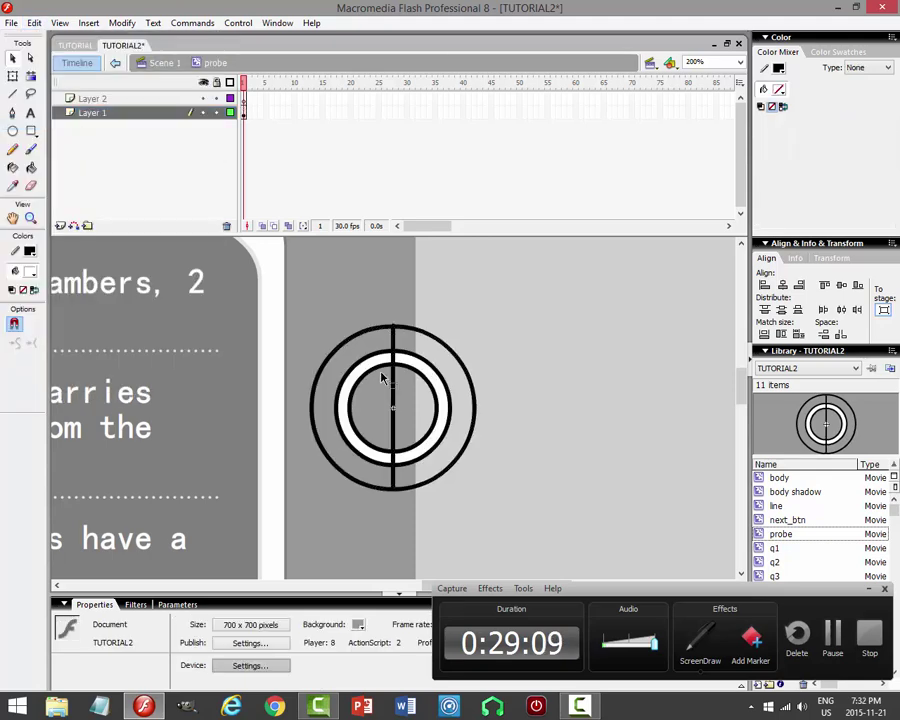
# Delete the parts of the vertical line inside the inner circle and across the white ring, keeping only the two outer spokes.
pyautogui.click(393, 388)
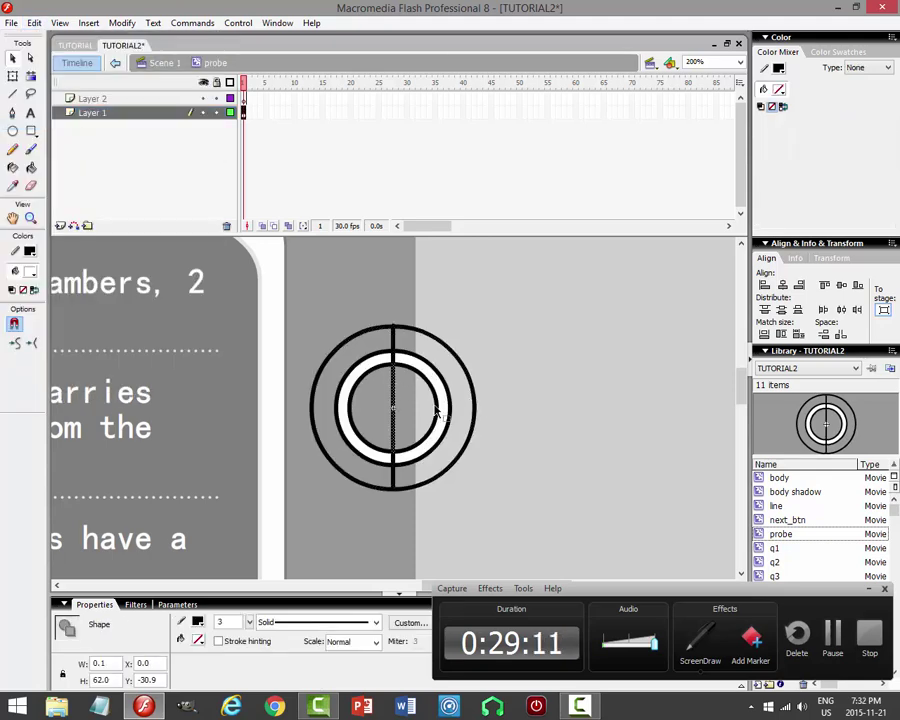
pyautogui.press('Delete')
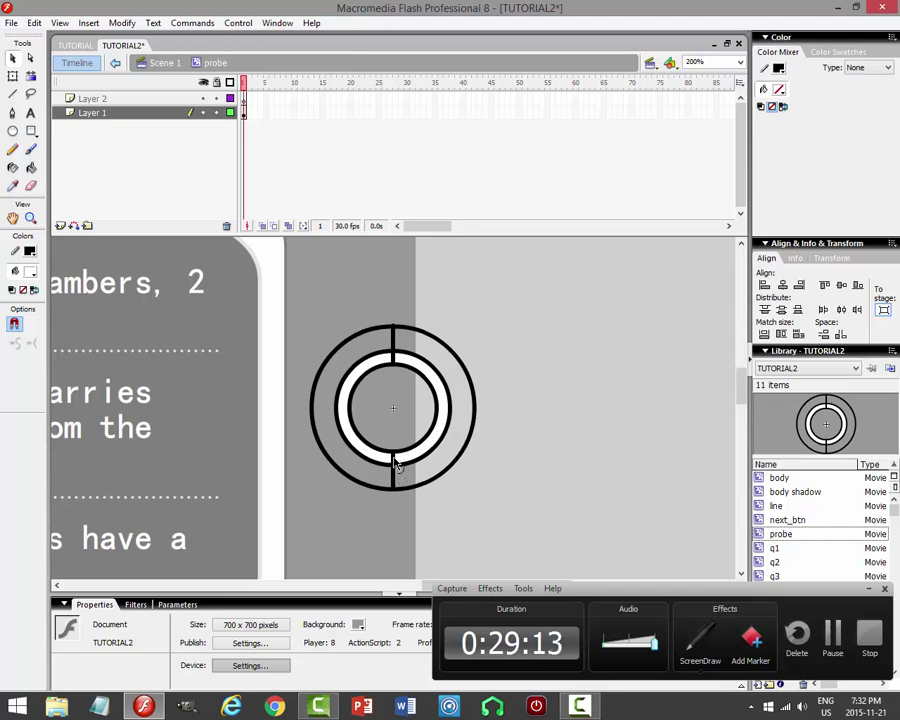
pyautogui.click(396, 462)
pyautogui.press('Delete')
pyautogui.click(396, 362)
pyautogui.press('Delete')
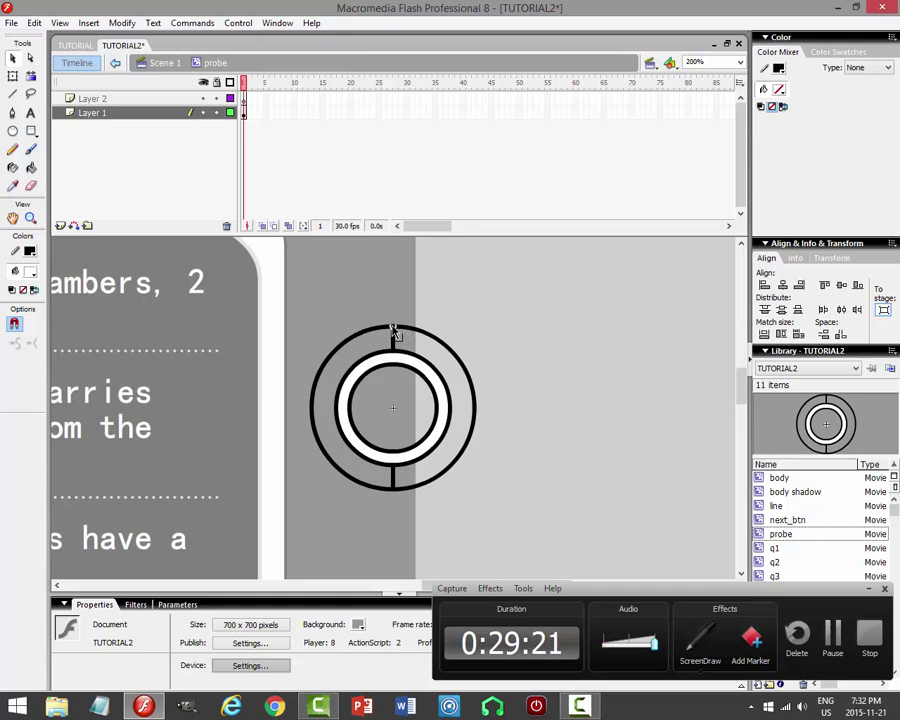
pyautogui.moveTo(392, 328); pyautogui.dragTo(393, 351)
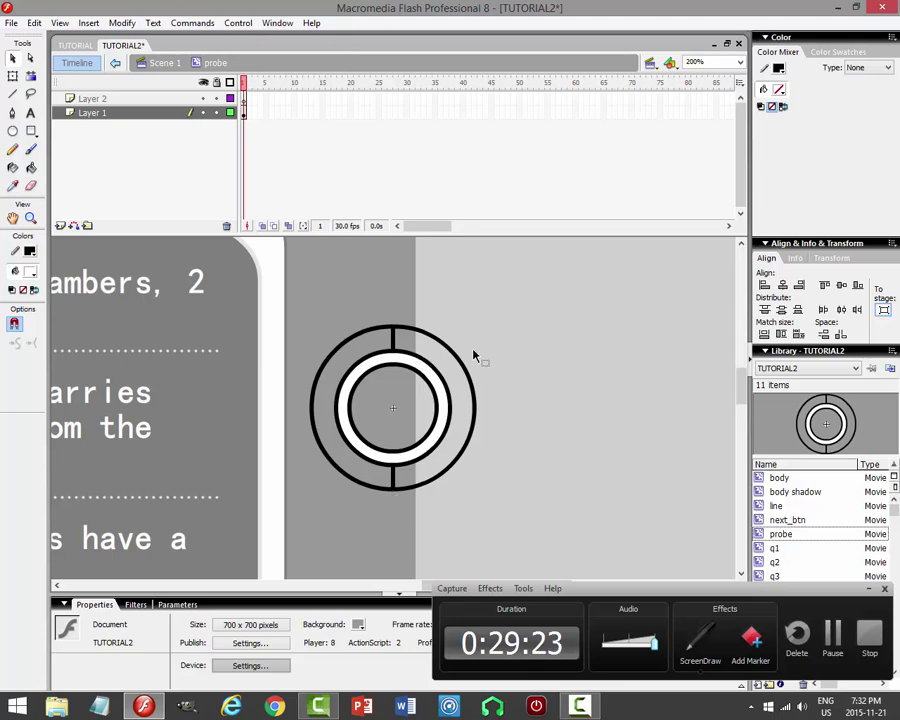
# Copy the upper and lower spokes, paste them in place, and rotate the copies 90° clockwise to form horizontal spokes.
pyautogui.click(393, 337)
pyautogui.keyDown('shift'); pyautogui.click(393, 480); pyautogui.keyUp('shift')
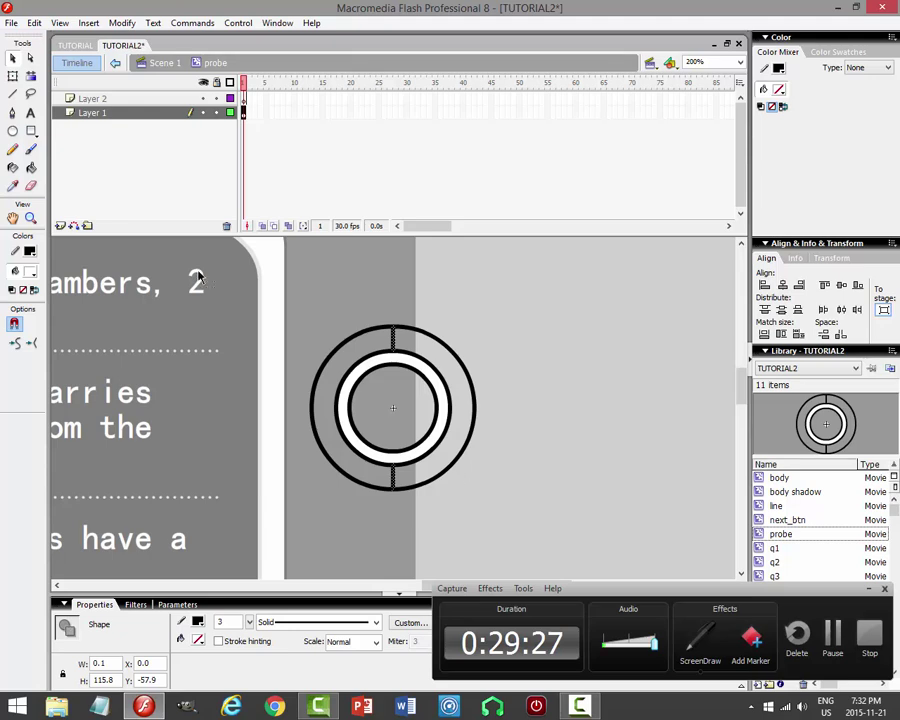
pyautogui.click(34, 22)
pyautogui.click(34, 90)
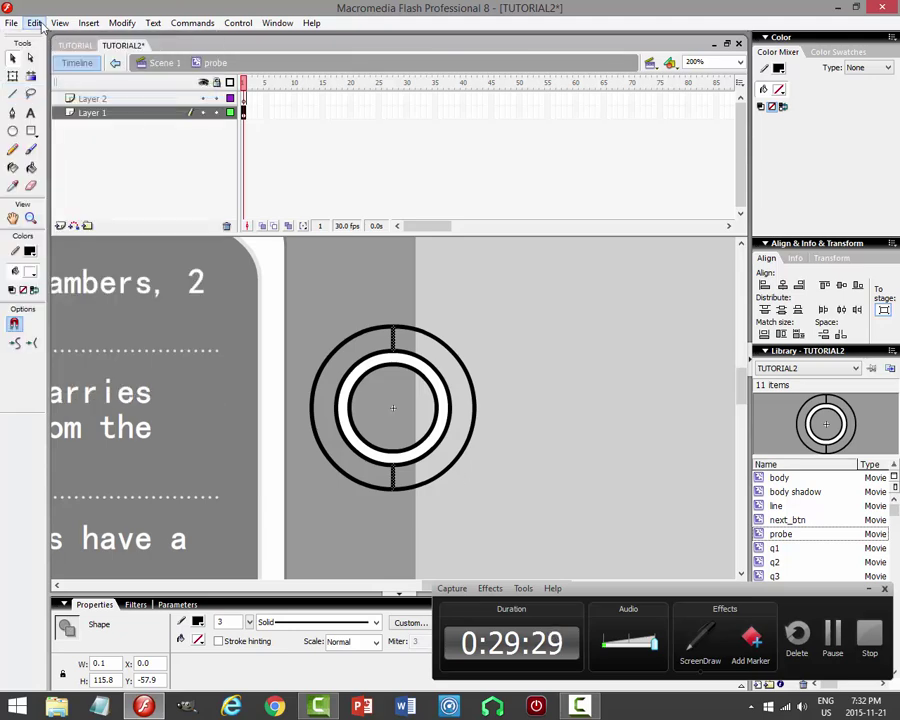
pyautogui.click(34, 22)
pyautogui.click(70, 119)
pyautogui.click(122, 22)
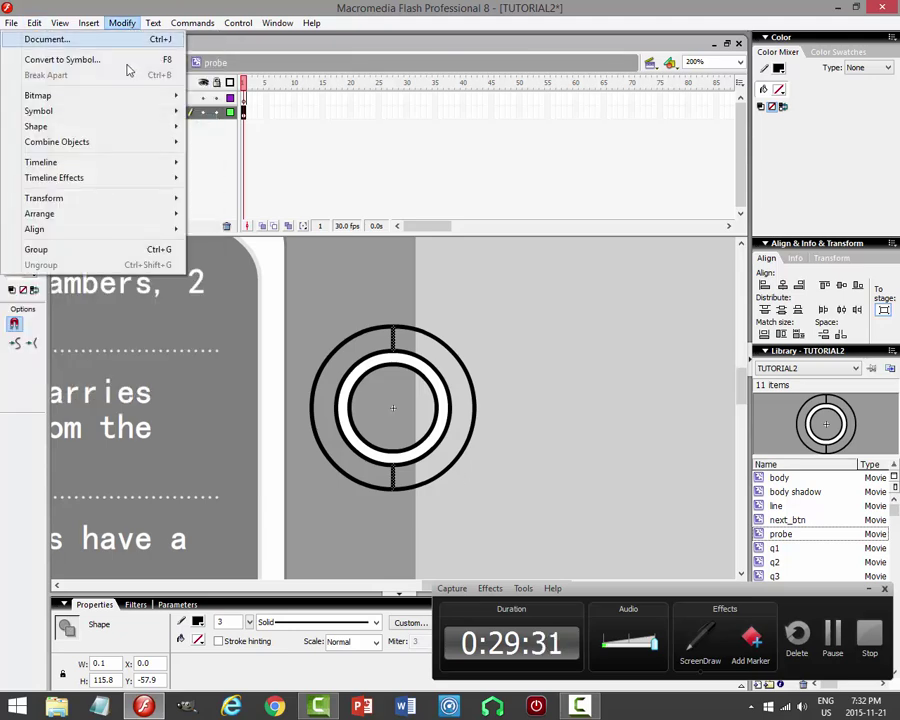
pyautogui.moveTo(83, 208)
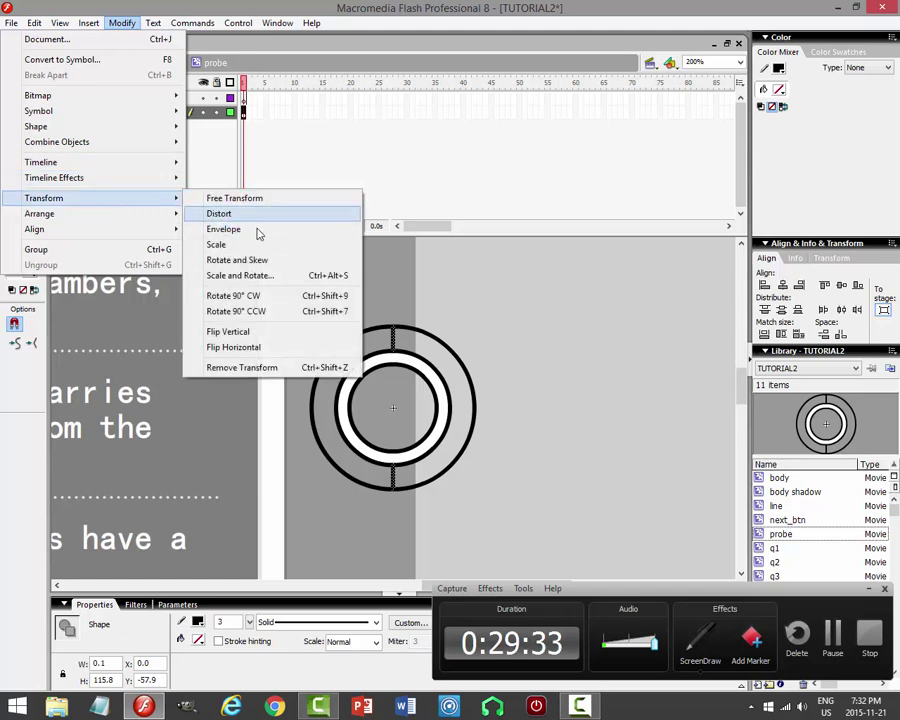
pyautogui.click(257, 293)
pyautogui.click(598, 361)
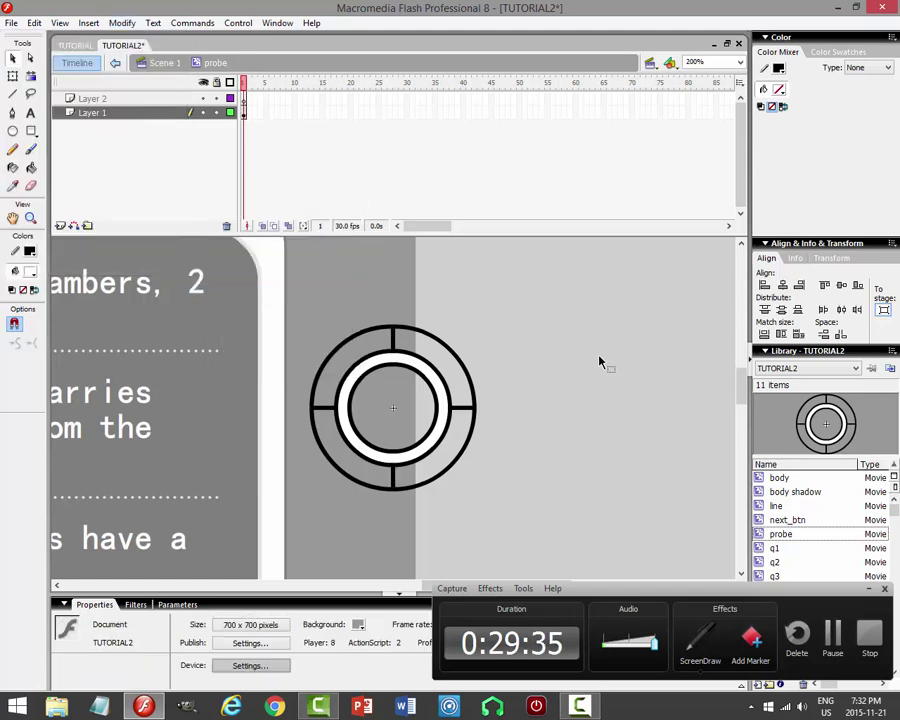
# Copy all four spokes, paste them in place, and rotate the copies 45 degrees with Scale and Rotate to add diagonal spokes.
pyautogui.click(394, 343)
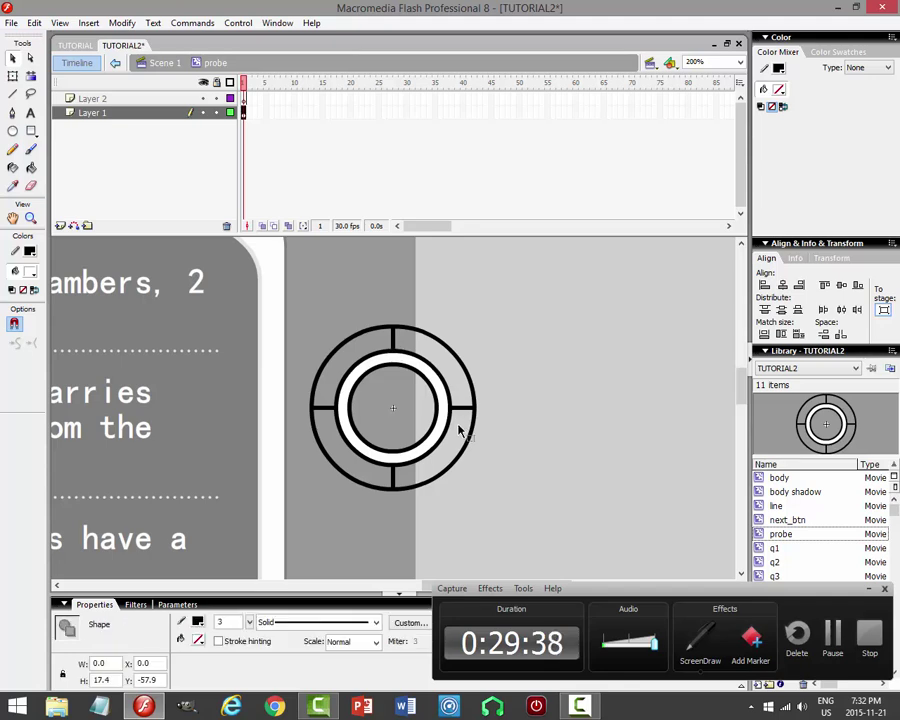
pyautogui.keyDown('shift'); pyautogui.click(392, 474); pyautogui.keyUp('shift')
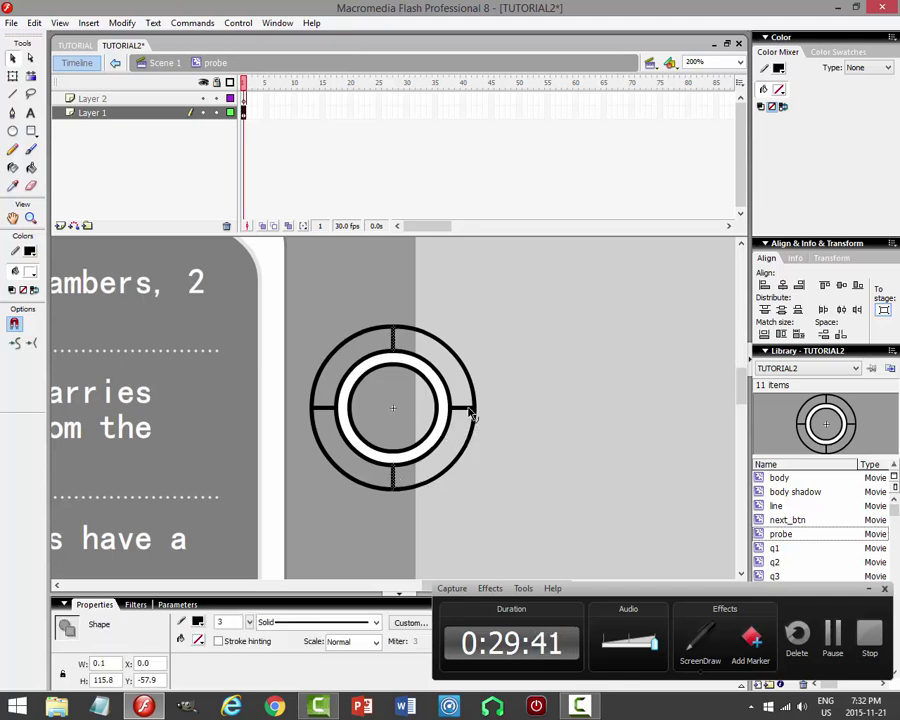
pyautogui.keyDown('shift'); pyautogui.click(471, 413); pyautogui.keyUp('shift')
pyautogui.keyDown('shift'); pyautogui.click(322, 413); pyautogui.keyUp('shift')
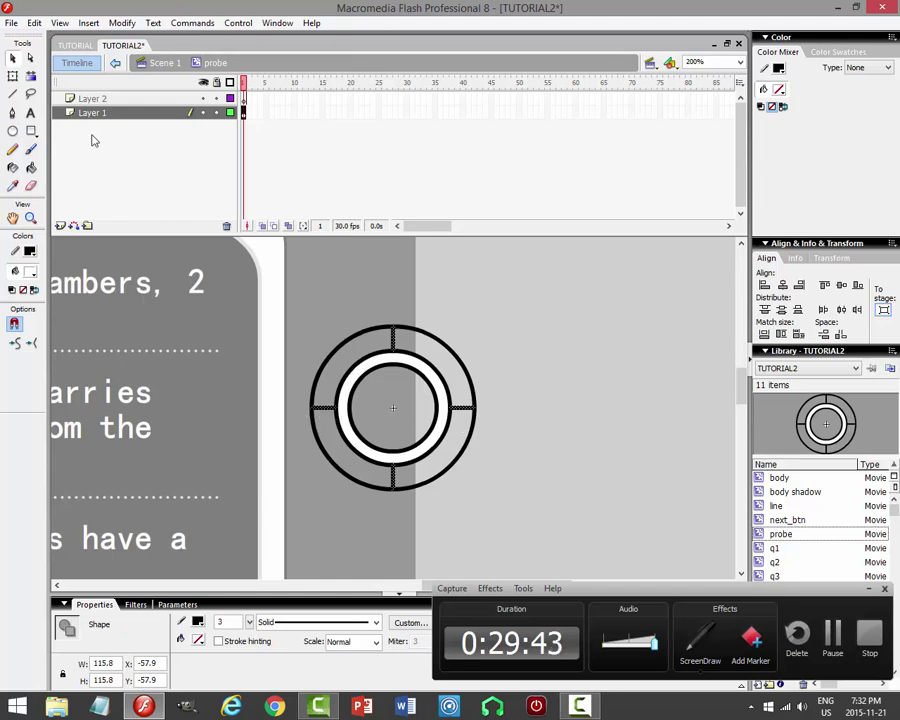
pyautogui.click(34, 22)
pyautogui.click(36, 90)
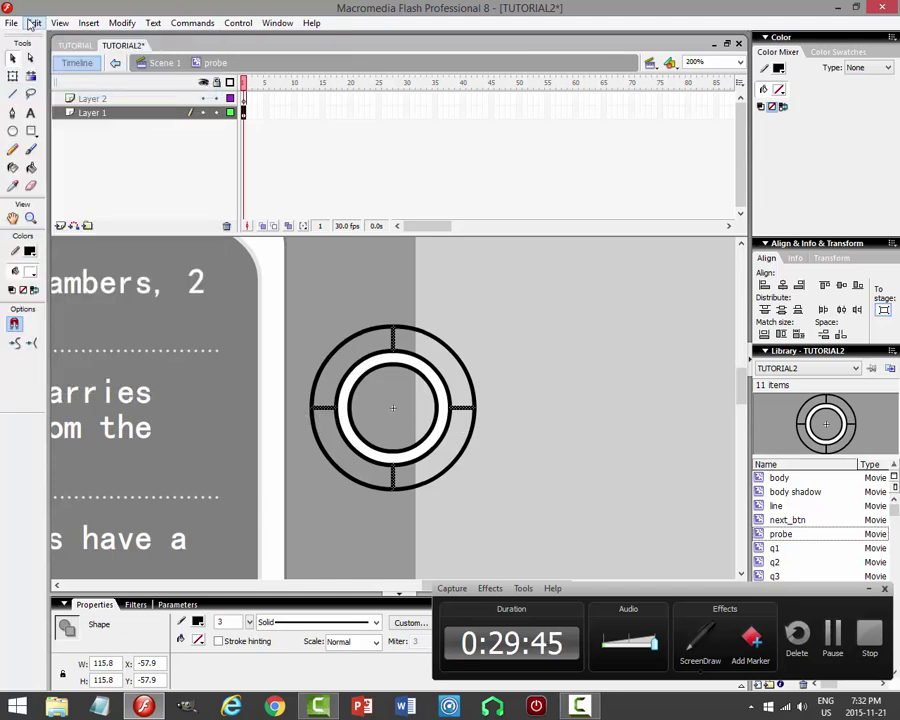
pyautogui.click(33, 22)
pyautogui.click(55, 119)
pyautogui.click(122, 22)
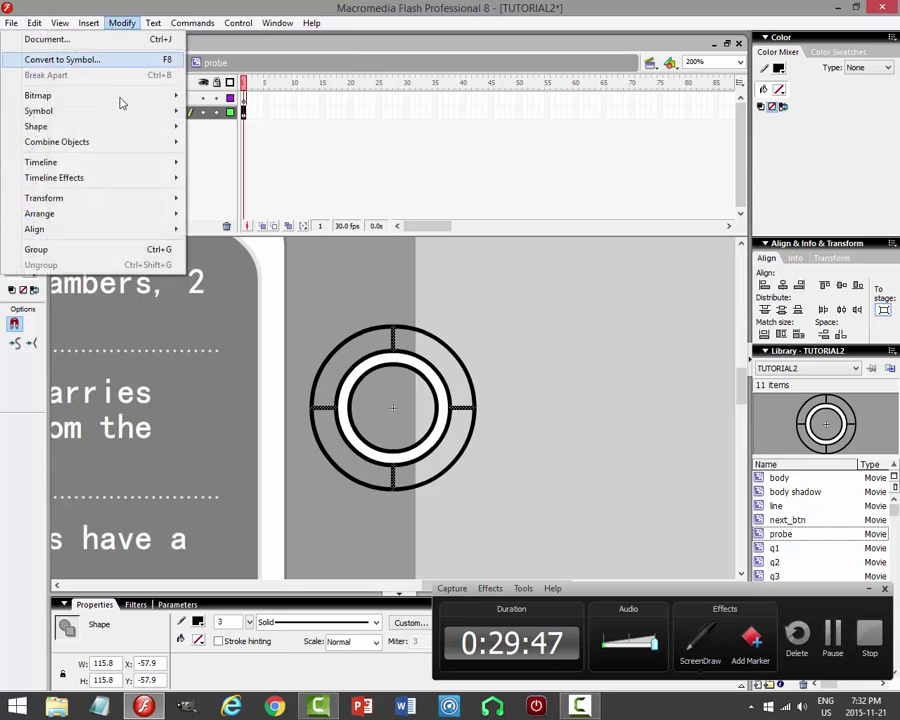
pyautogui.moveTo(80, 199)
pyautogui.click(274, 277)
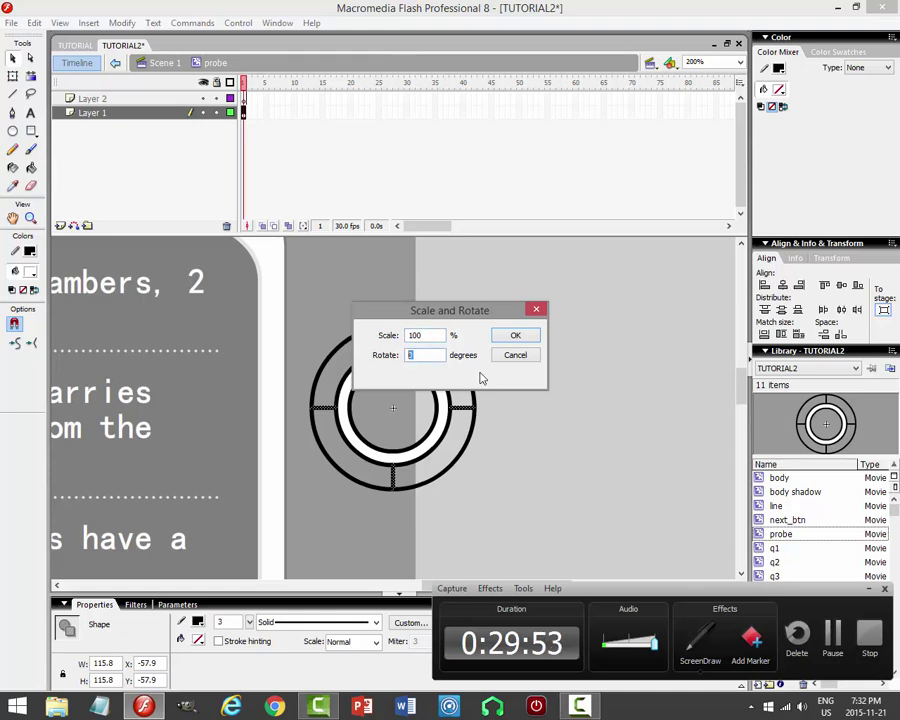
pyautogui.press('Return')
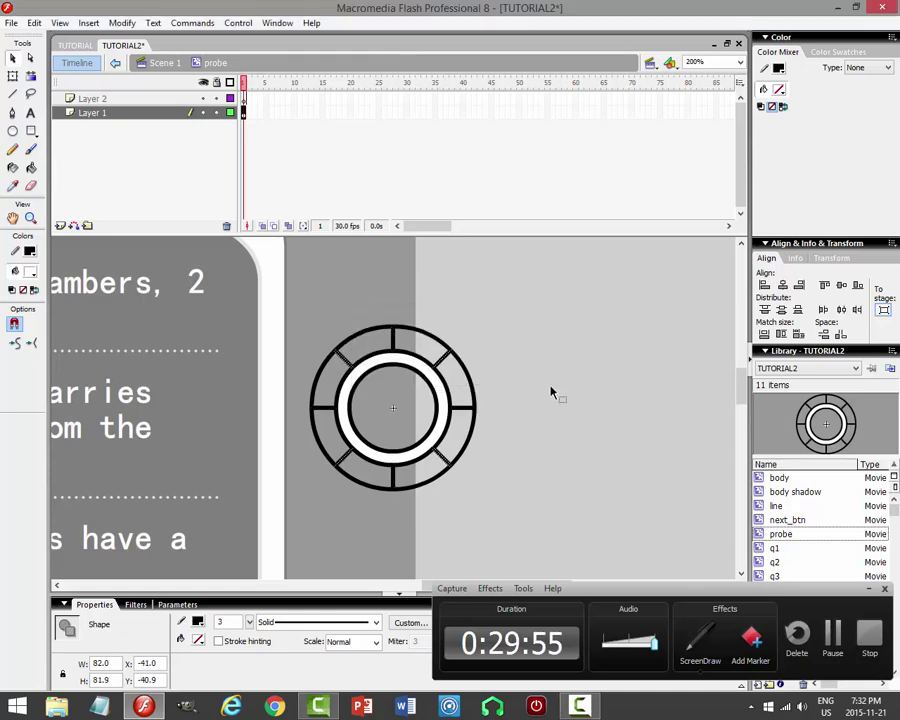
pyautogui.click(585, 398)
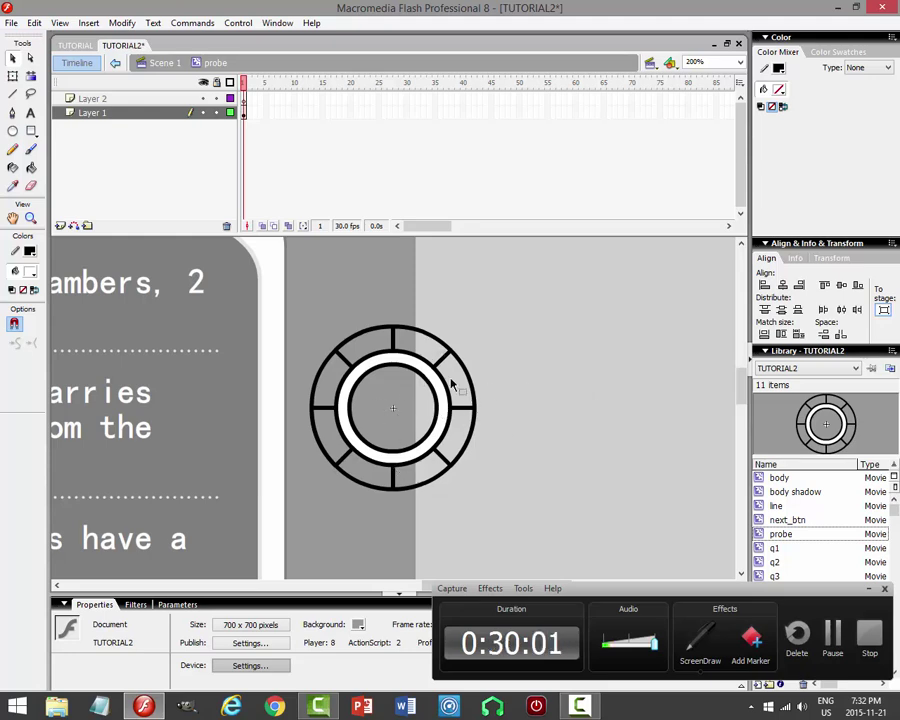
# Copy every arc of the outer circle, paste them in place, and enlarge the copy around its centre to about 132 px.
pyautogui.click(417, 331)
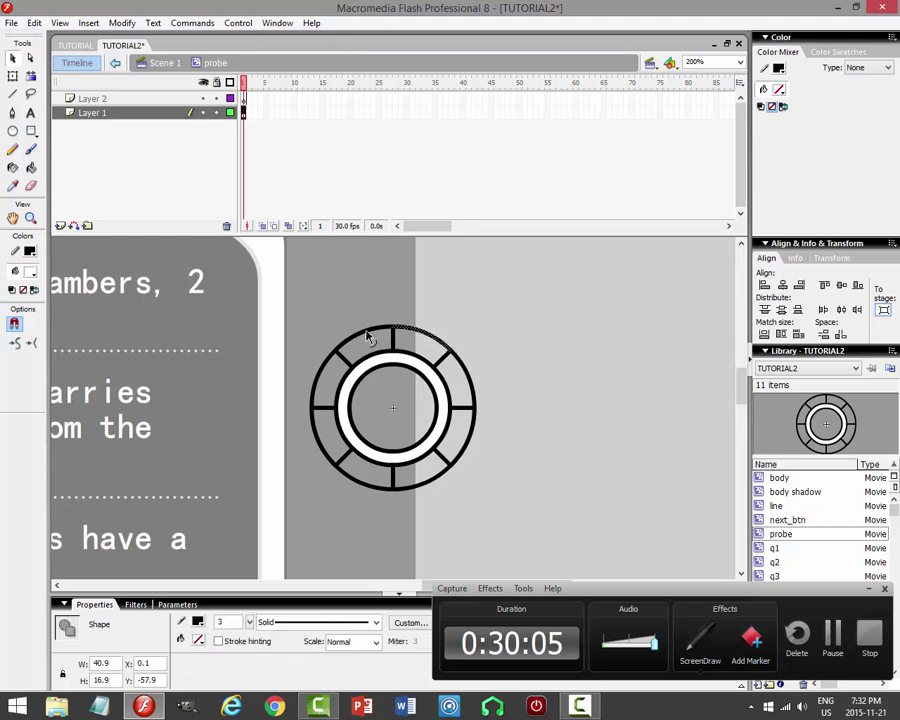
pyautogui.keyDown('shift'); pyautogui.click(368, 337); pyautogui.keyUp('shift')
pyautogui.keyDown('shift'); pyautogui.click(318, 377); pyautogui.keyUp('shift')
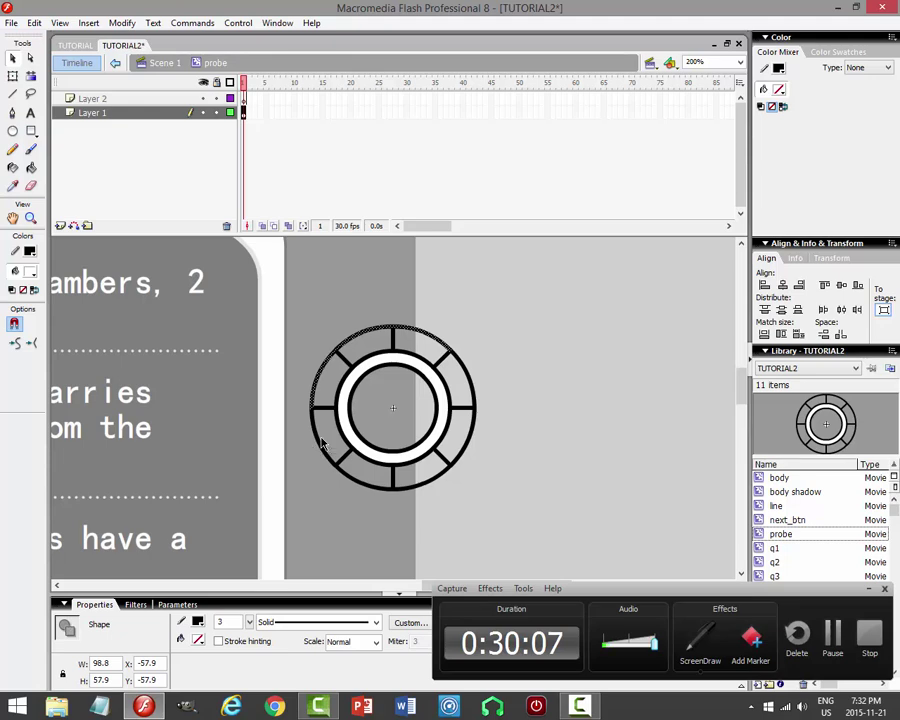
pyautogui.keyDown('shift'); pyautogui.click(319, 448); pyautogui.keyUp('shift')
pyautogui.keyDown('shift'); pyautogui.click(378, 478); pyautogui.keyUp('shift')
pyautogui.keyDown('shift'); pyautogui.click(416, 490); pyautogui.keyUp('shift')
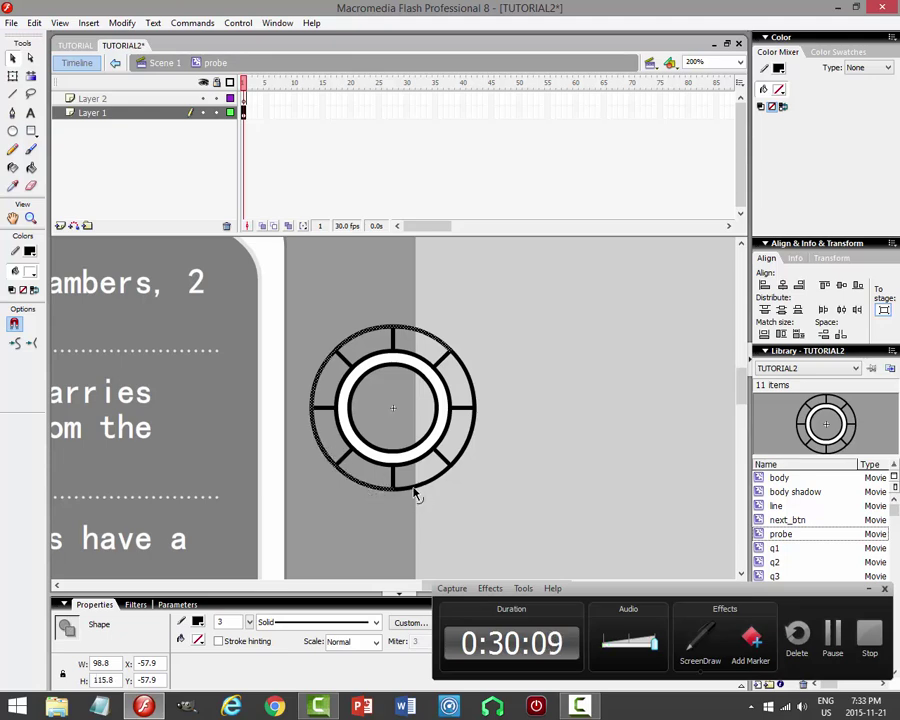
pyautogui.keyDown('shift'); pyautogui.click(447, 470); pyautogui.keyUp('shift')
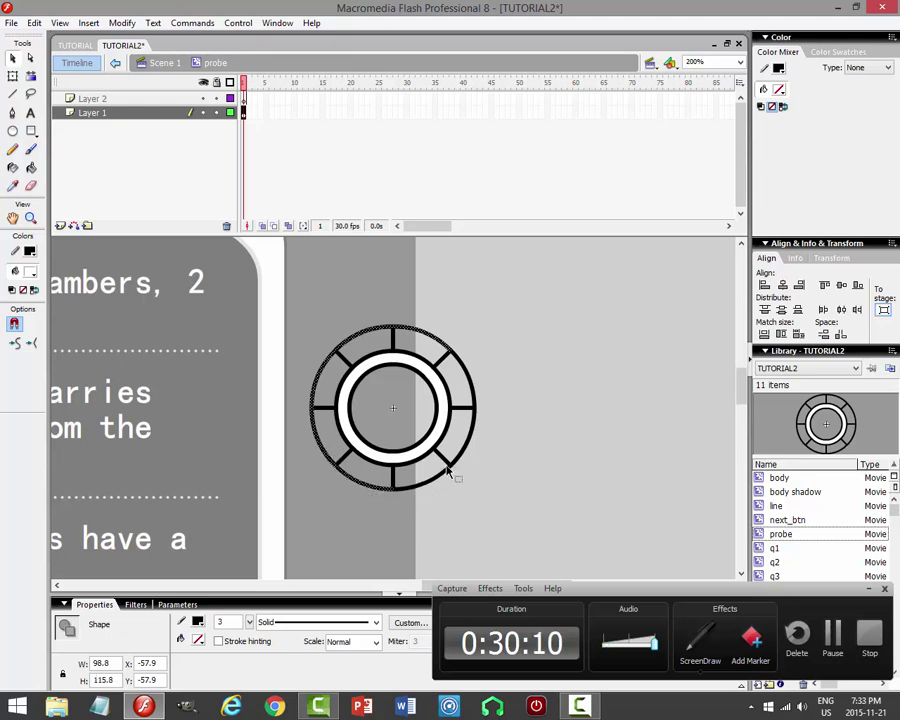
pyautogui.keyDown('shift'); pyautogui.click(476, 404); pyautogui.keyUp('shift')
pyautogui.click(34, 22)
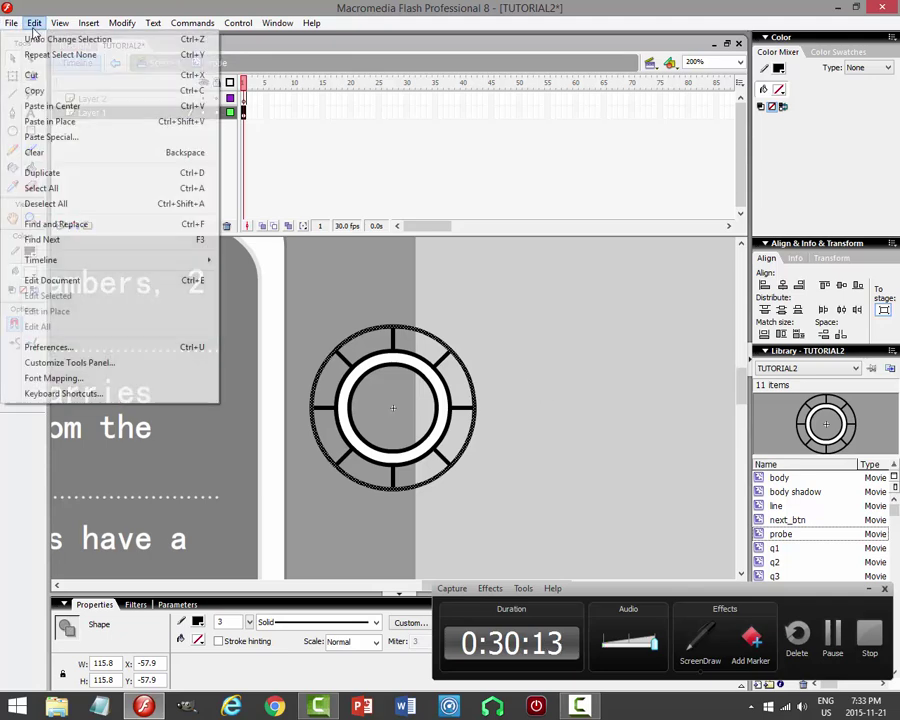
pyautogui.click(34, 90)
pyautogui.click(34, 22)
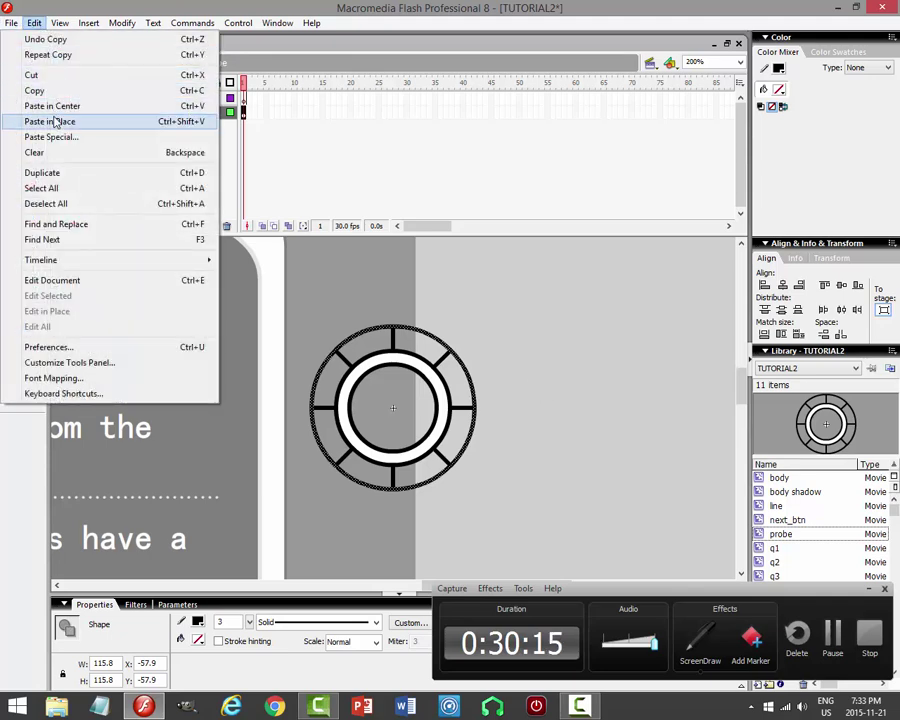
pyautogui.click(60, 120)
pyautogui.press('q')
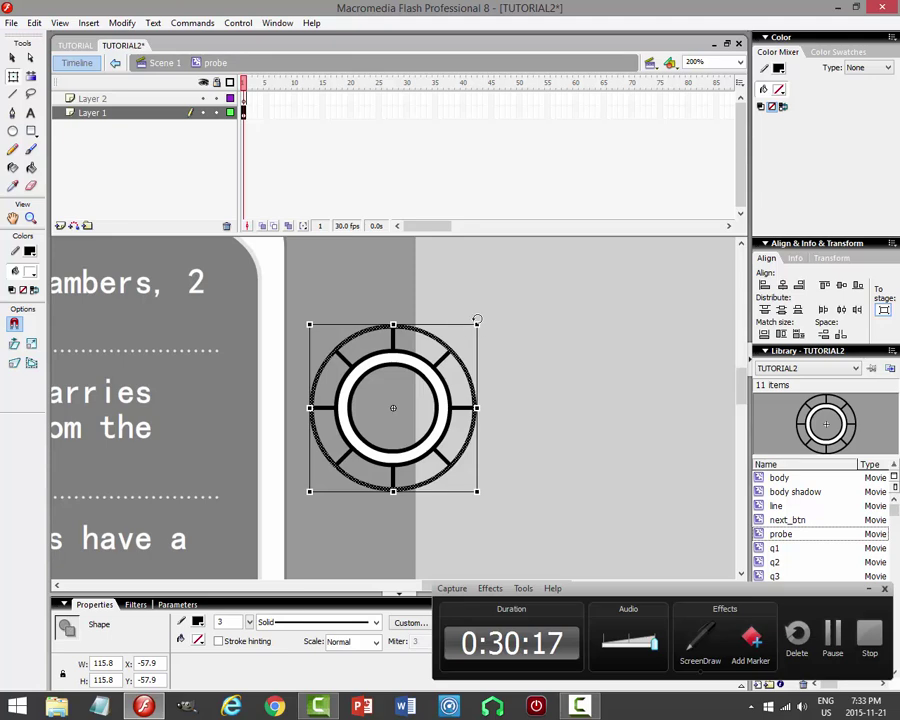
pyautogui.moveTo(476, 325); pyautogui.dragTo(488, 312)
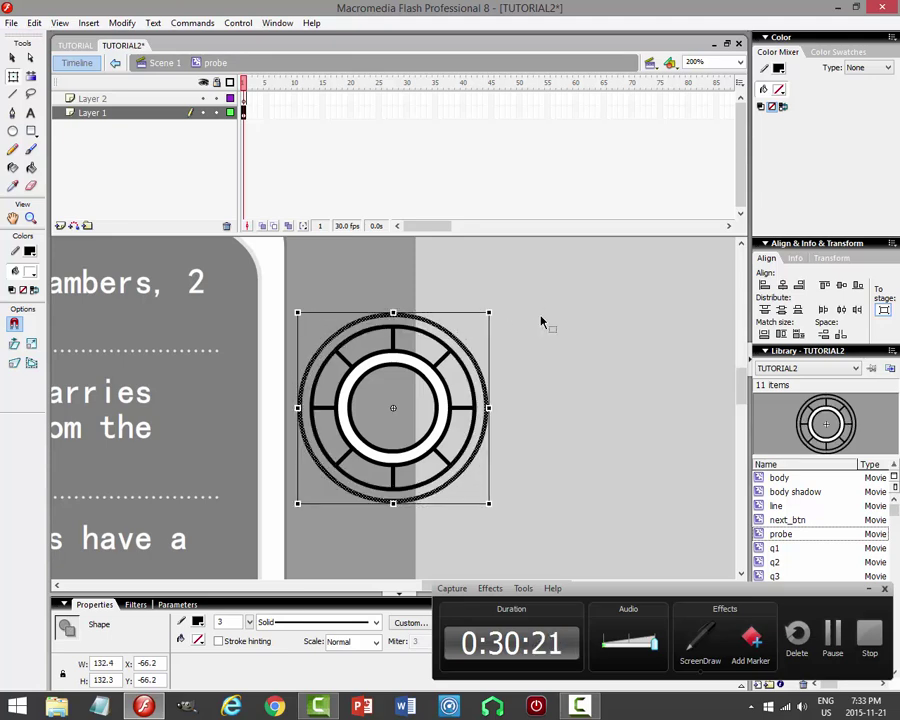
pyautogui.click(608, 353)
# Fill the gap between the probe's two outermost circles with white using the Paint Bucket, then return to the Selection tool.
pyautogui.click(31, 168)
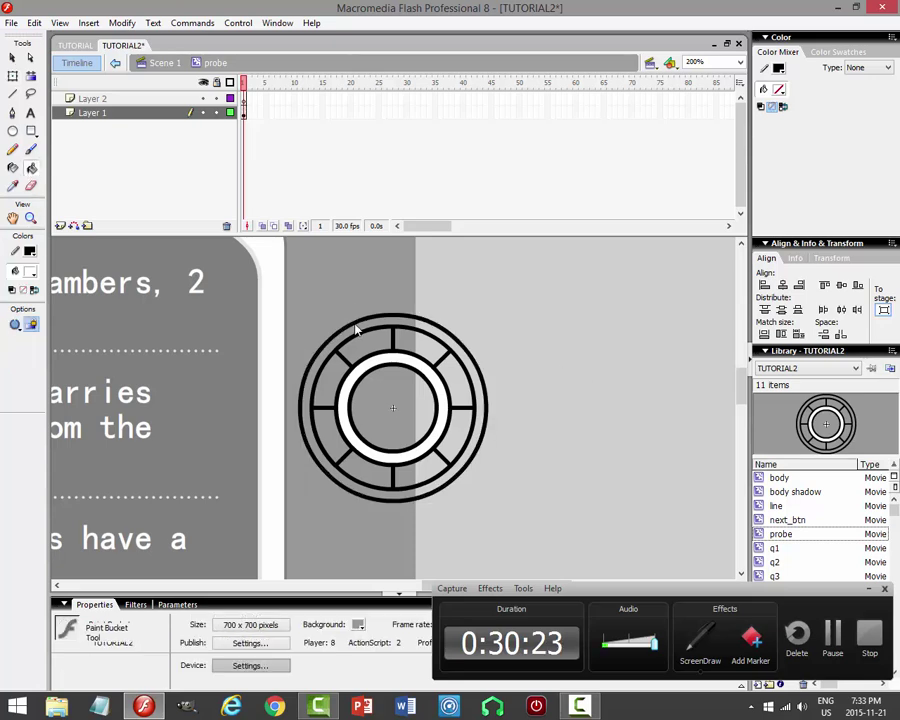
pyautogui.click(441, 329)
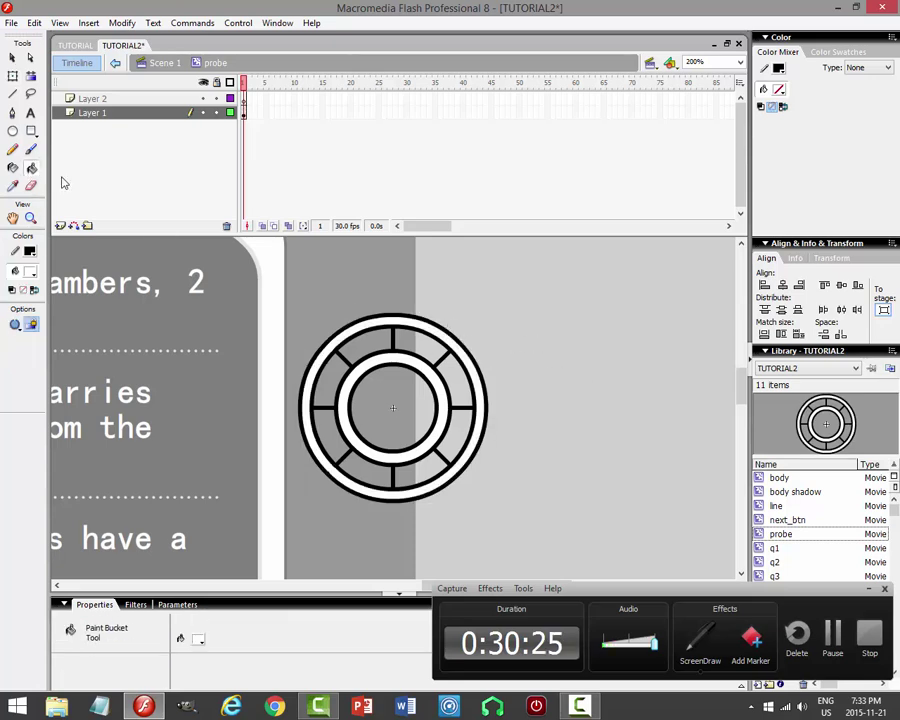
pyautogui.click(12, 57)
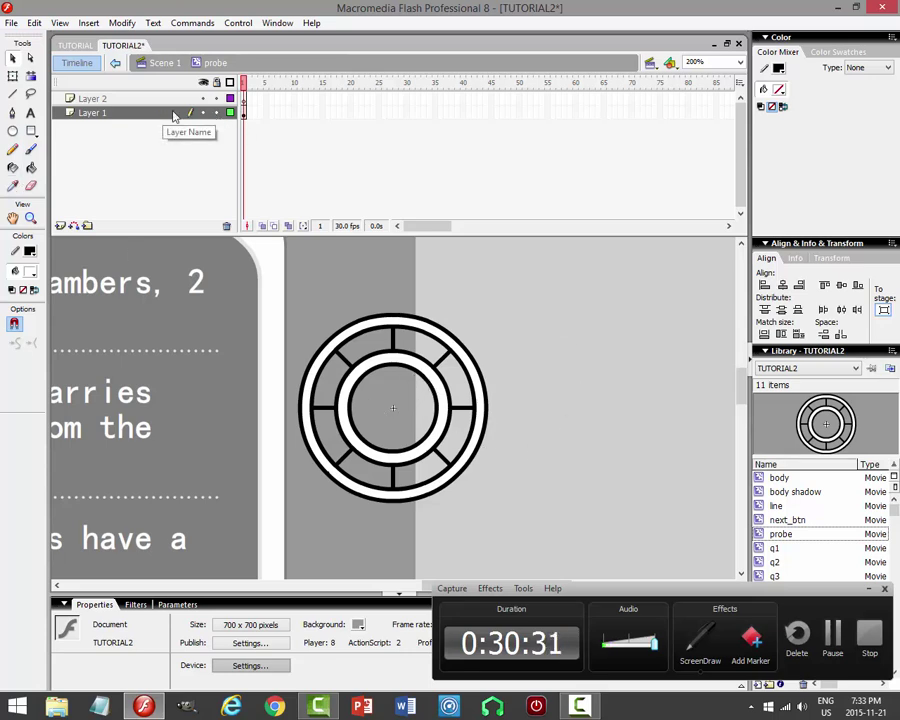
# Rename Layer 1 of the probe movie clip to body.
pyautogui.click(127, 112)
pyautogui.doubleClick(127, 112)
pyautogui.write('bo')
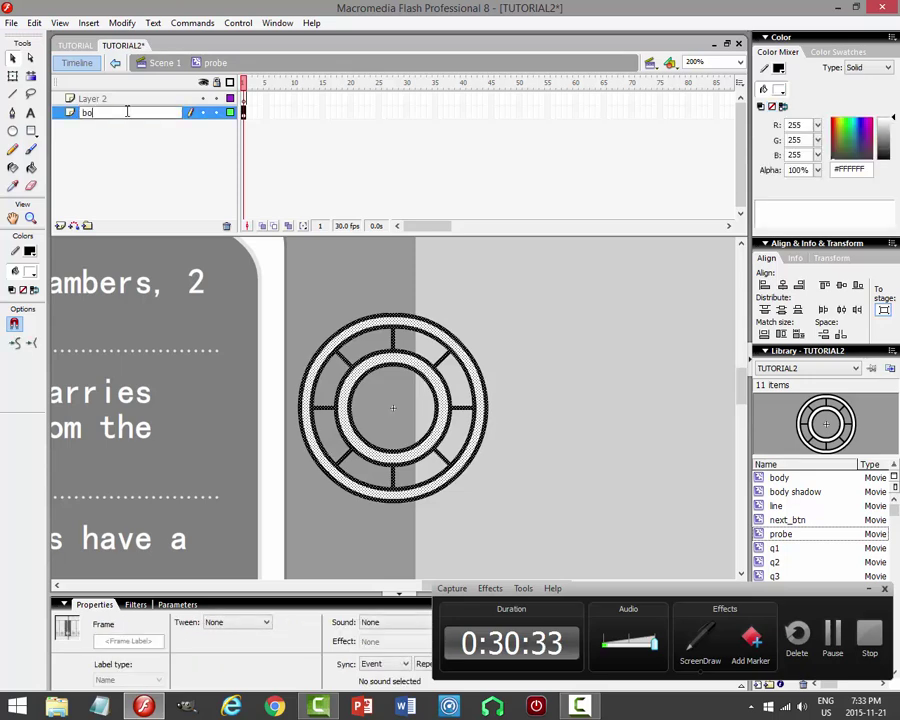
pyautogui.write('dy')
pyautogui.press('Return')
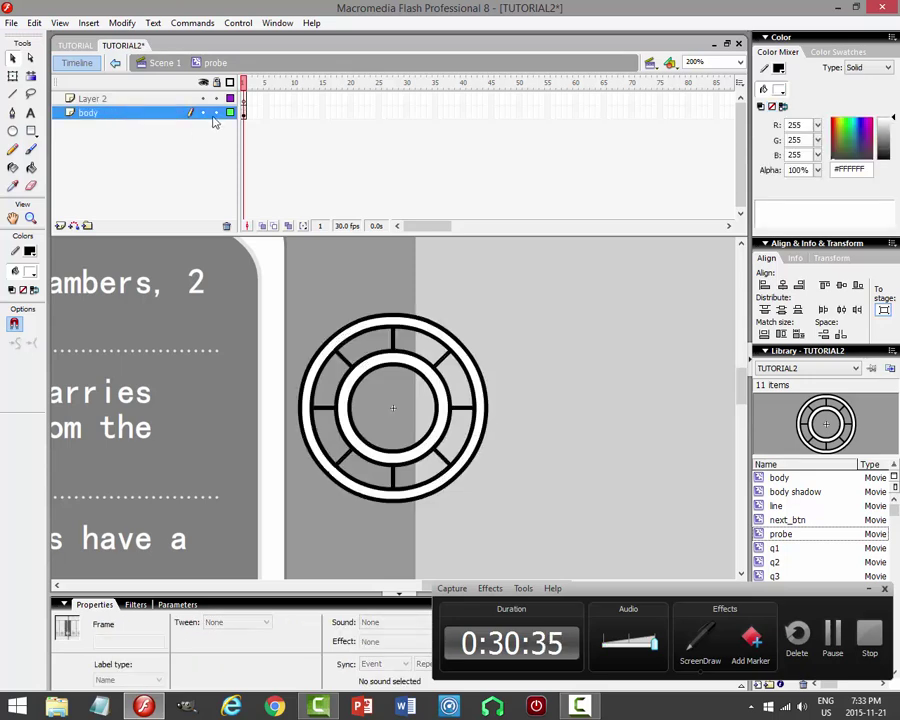
# Lock the body layer and rename Layer 2 to glass.
pyautogui.click(140, 98)
pyautogui.doubleClick(140, 98)
pyautogui.write('glass')
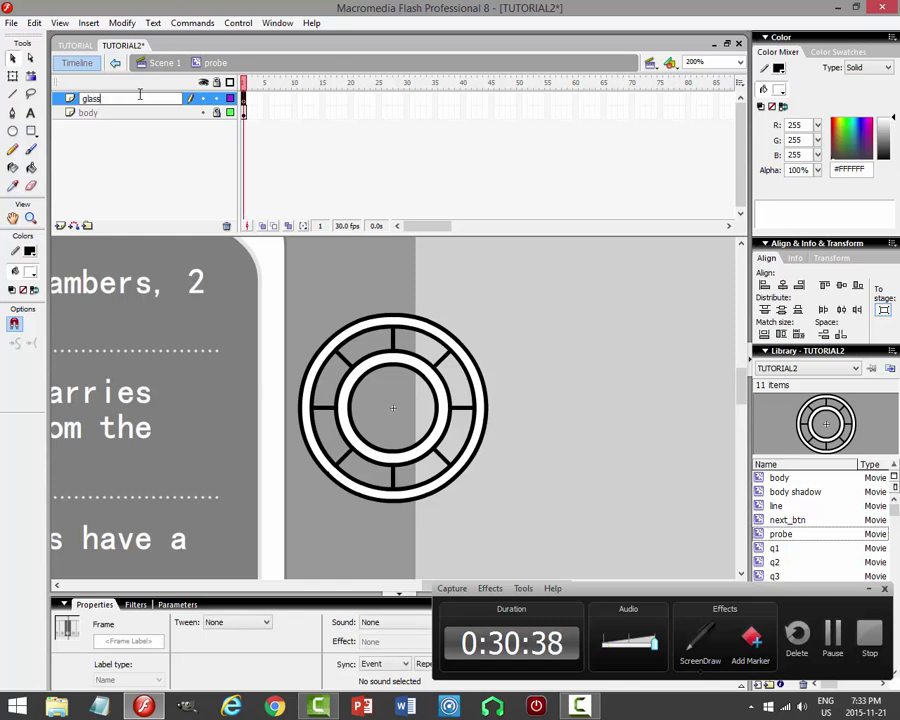
pyautogui.press('Return')
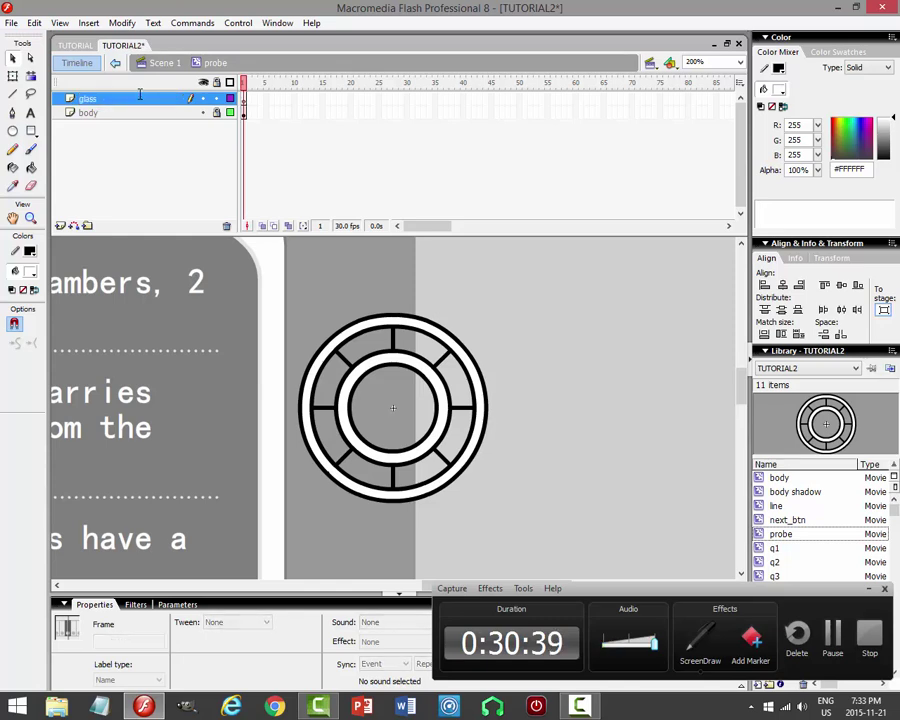
# Add a new layer above glass and name it actions.
pyautogui.click(62, 228)
pyautogui.doubleClick(162, 98)
pyautogui.write('ac')
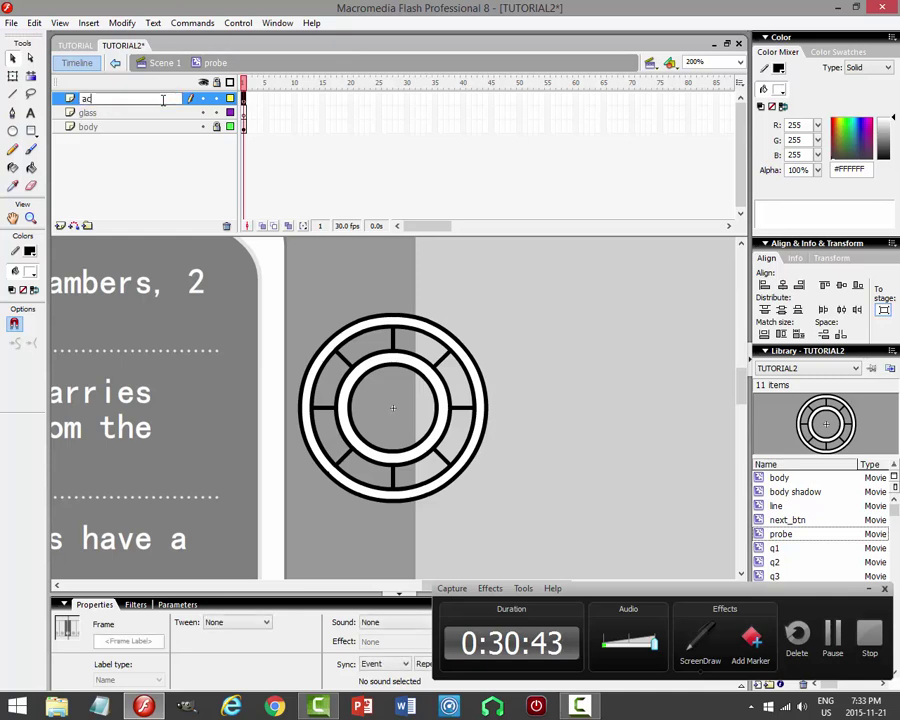
pyautogui.write('tions')
pyautogui.press('Return')
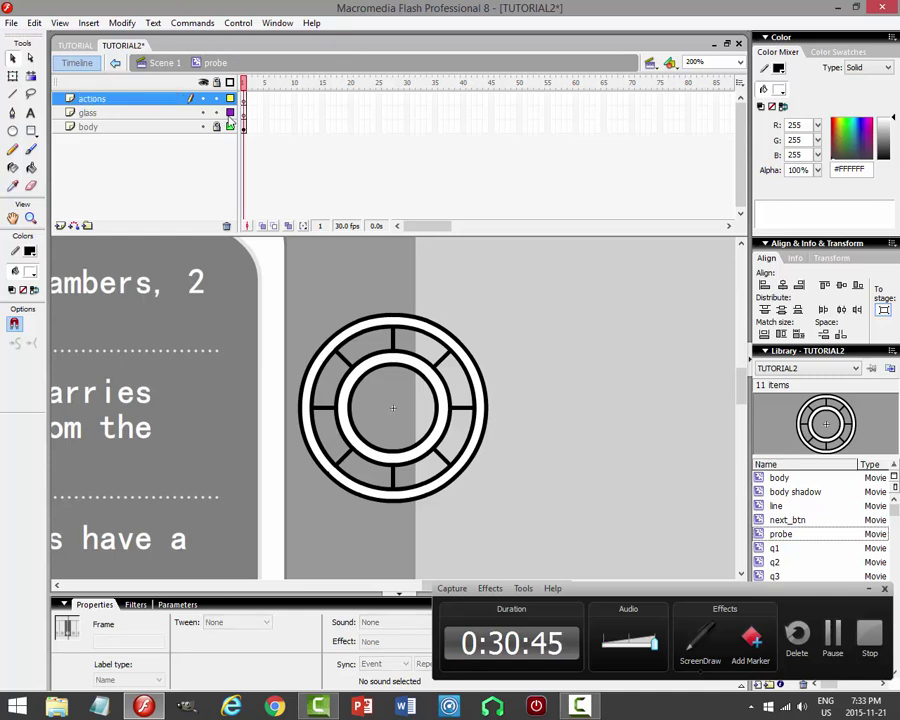
# Make the glass layer active and set the Paint Bucket's fill colour to cyan, #00FFFF.
pyautogui.click(175, 113)
pyautogui.click(574, 316)
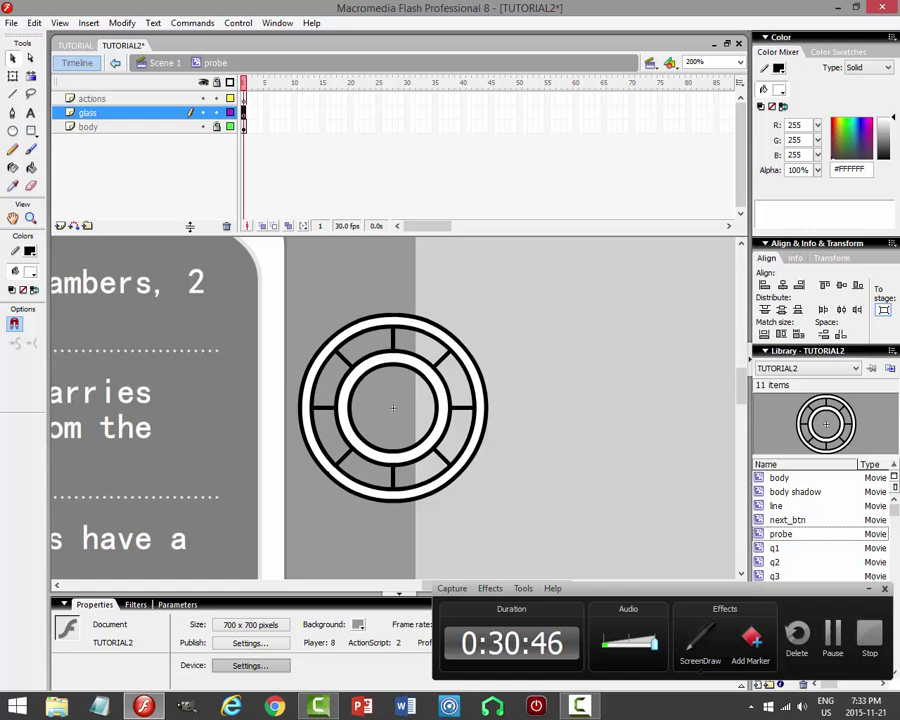
pyautogui.click(31, 167)
pyautogui.click(31, 276)
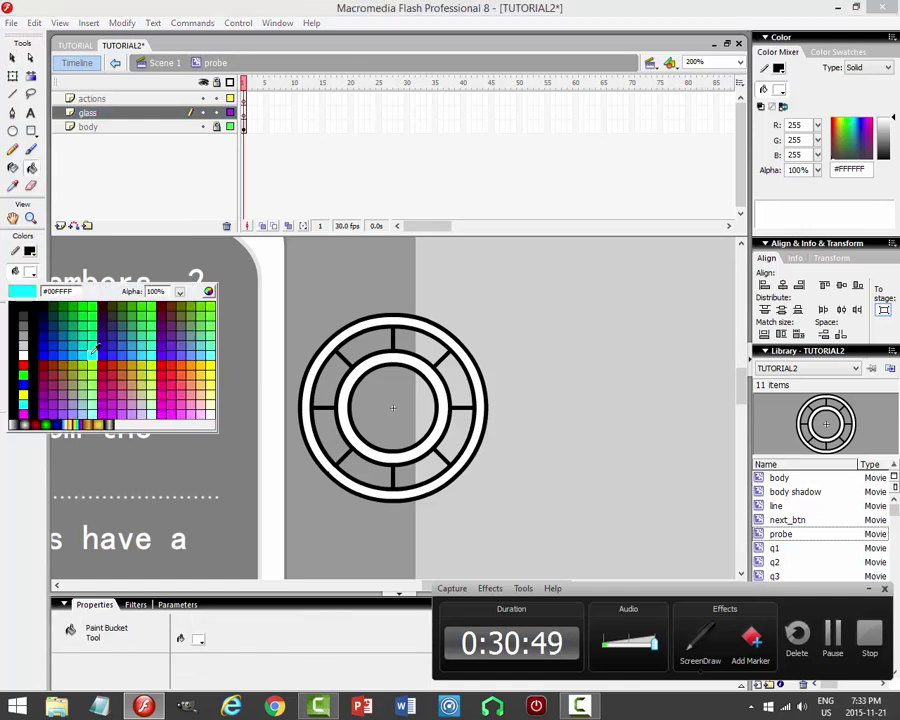
pyautogui.click(96, 348)
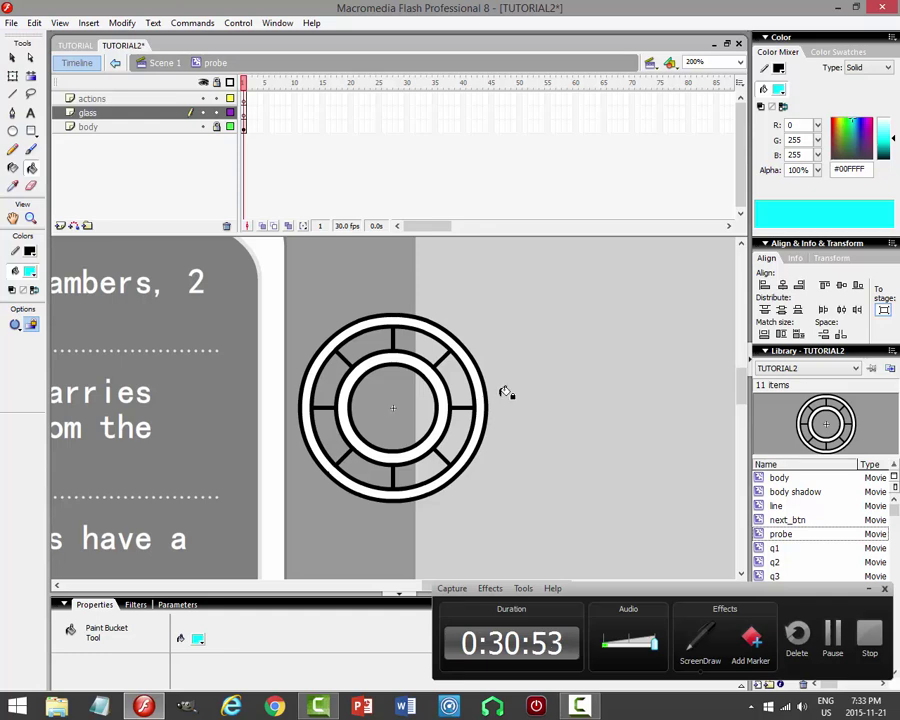
# Try to fill a ring segment of the probe with cyan on the glass layer, then return to the Selection tool.
pyautogui.click(244, 112)
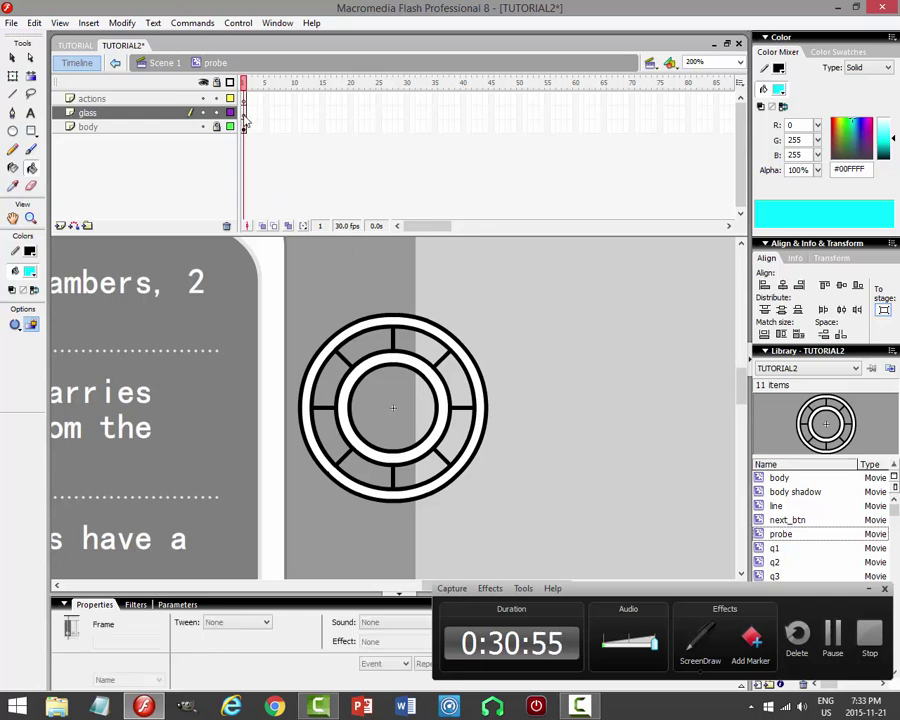
pyautogui.click(469, 388)
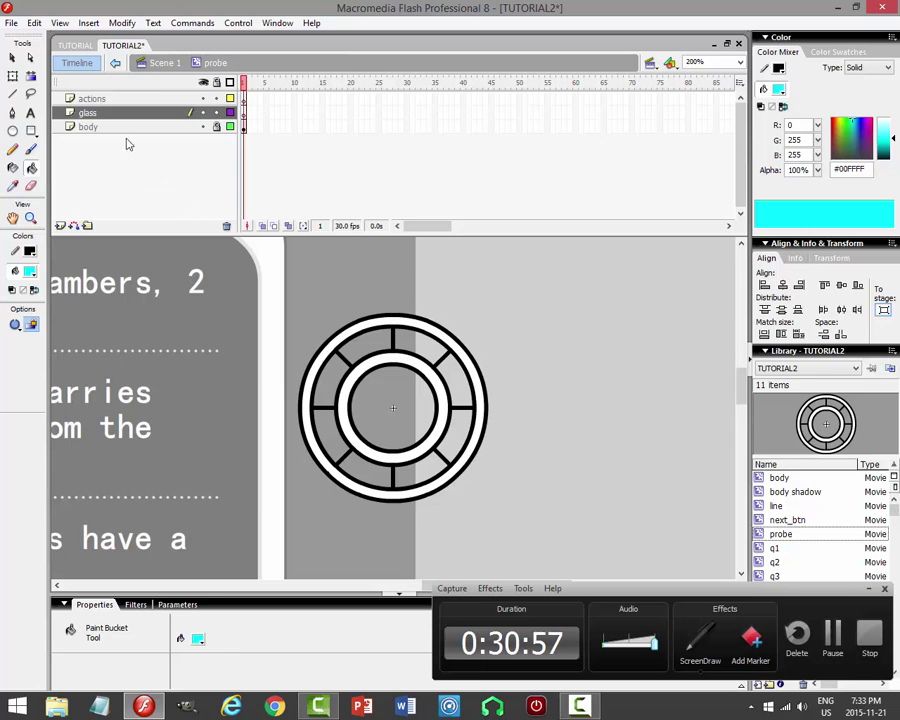
pyautogui.click(12, 57)
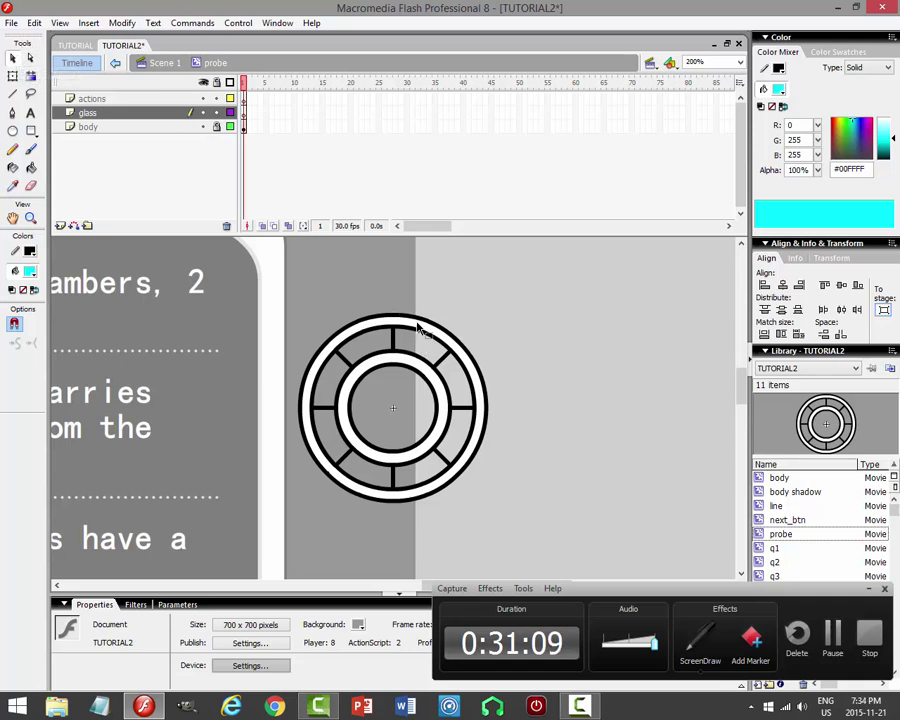
# Unlock the body layer, make it active, and clear any selection of the probe's outer white ring.
pyautogui.click(150, 112)
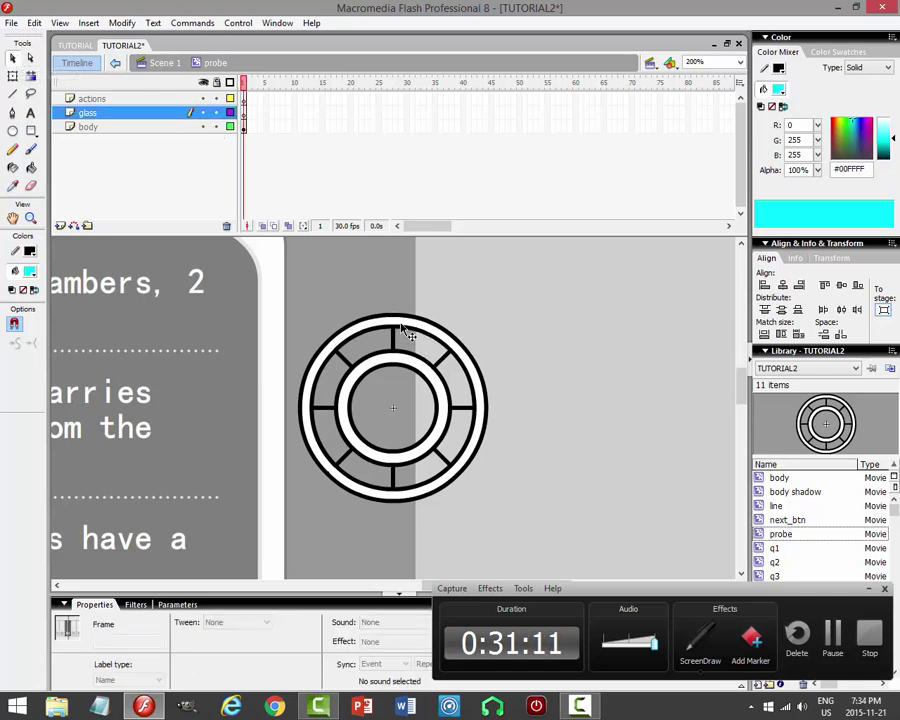
pyautogui.click(402, 326)
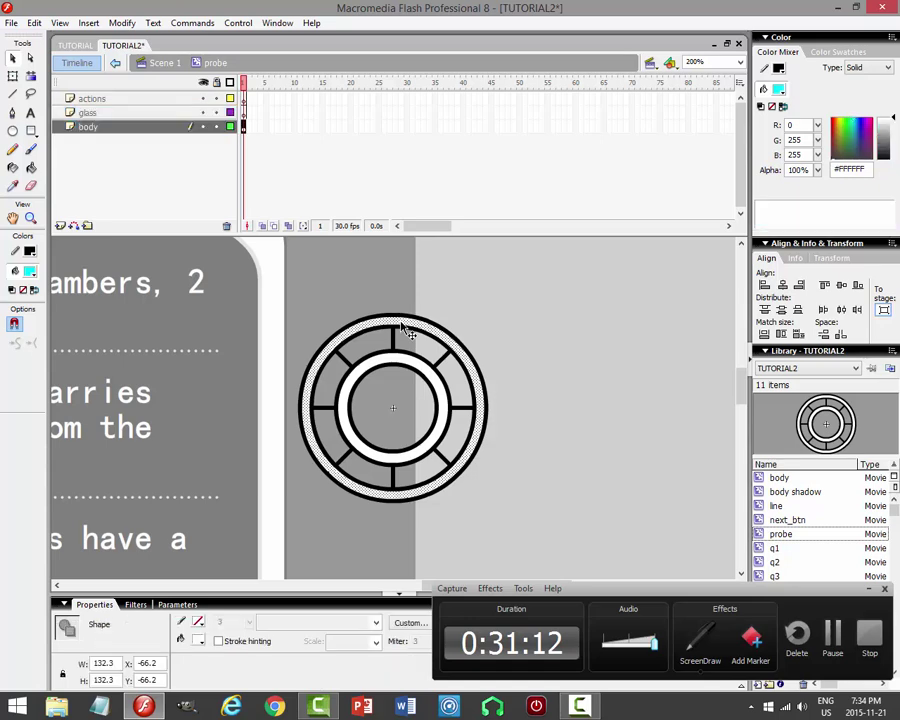
pyautogui.click(215, 128)
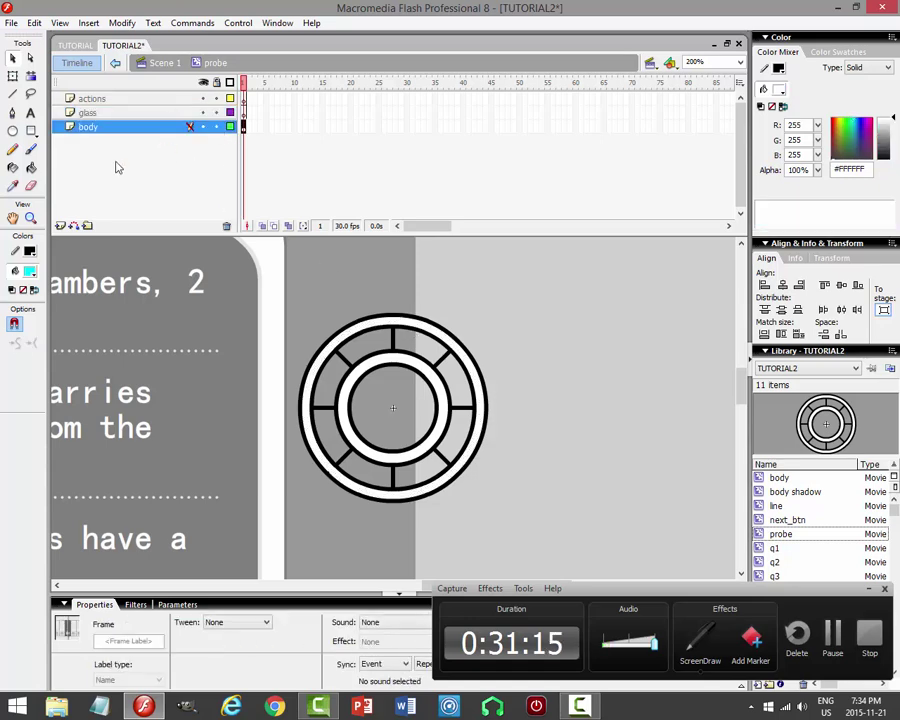
pyautogui.click(31, 167)
pyautogui.click(405, 410)
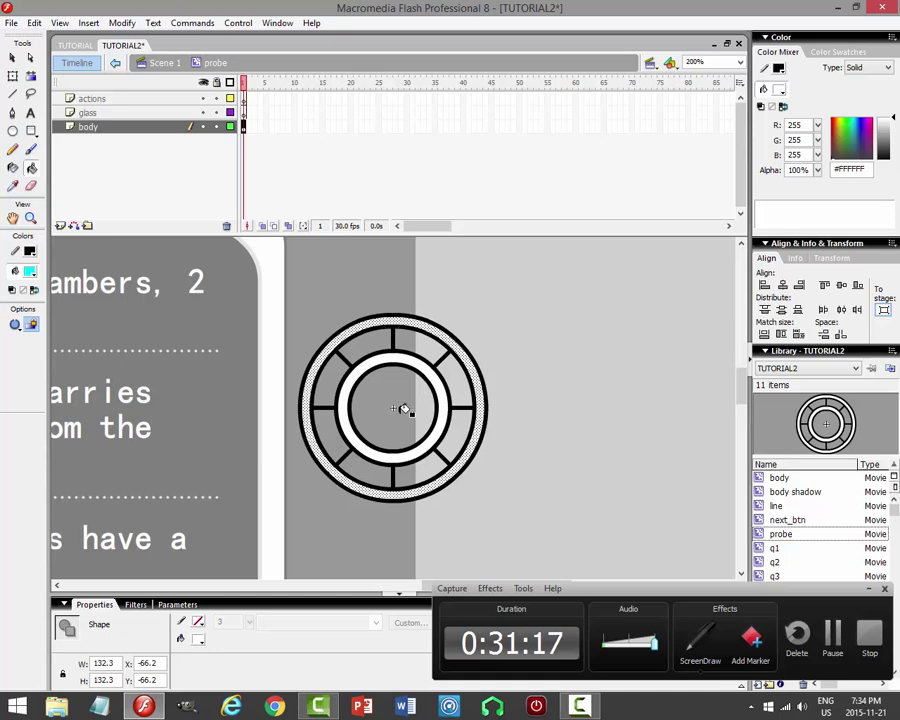
pyautogui.press('v')
pyautogui.click(526, 317)
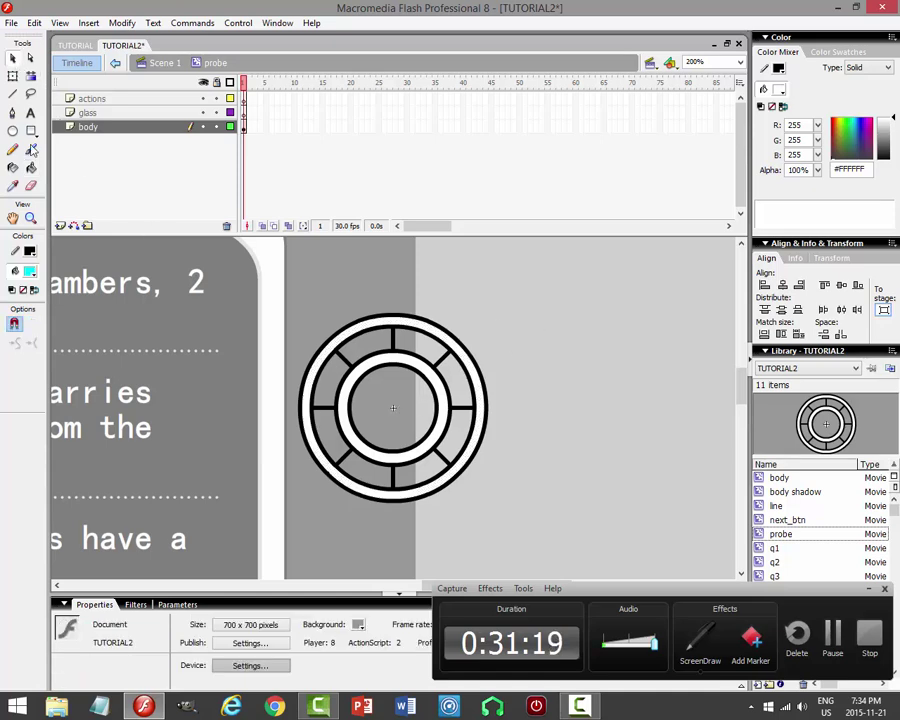
# Fill the probe's centre circle and all eight segments between the spokes with cyan using the Paint Bucket.
pyautogui.click(31, 167)
pyautogui.click(388, 382)
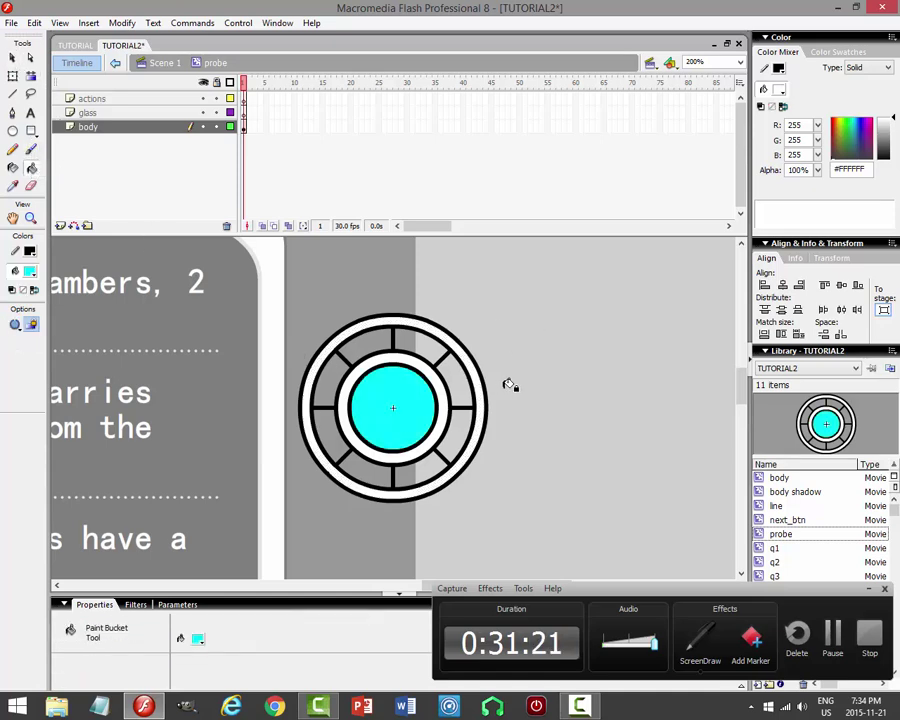
pyautogui.click(390, 342)
pyautogui.click(430, 354)
pyautogui.click(458, 385)
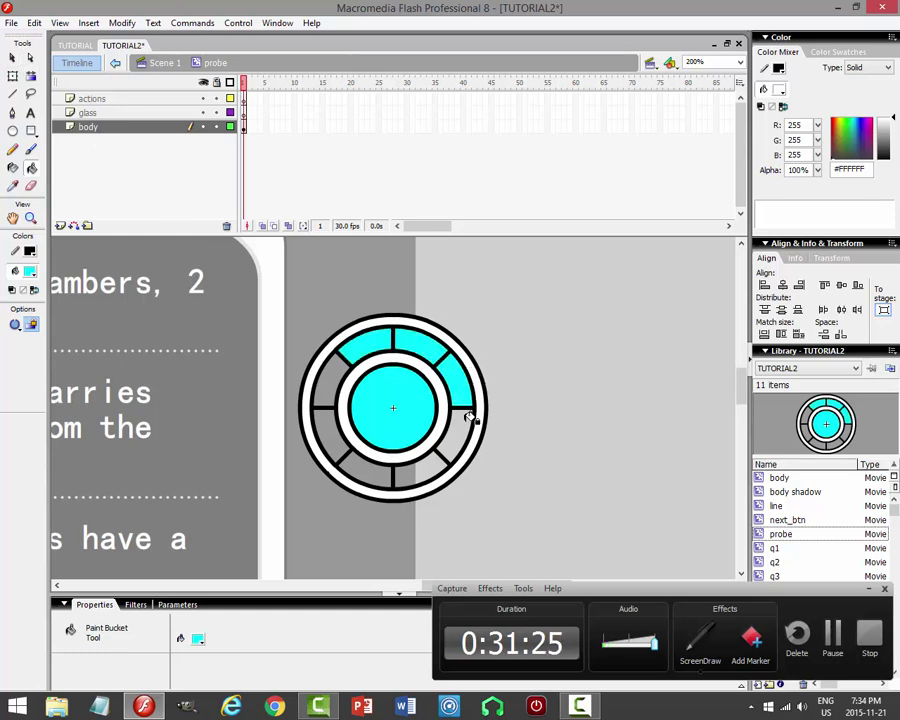
pyautogui.click(456, 444)
pyautogui.click(420, 470)
pyautogui.click(366, 469)
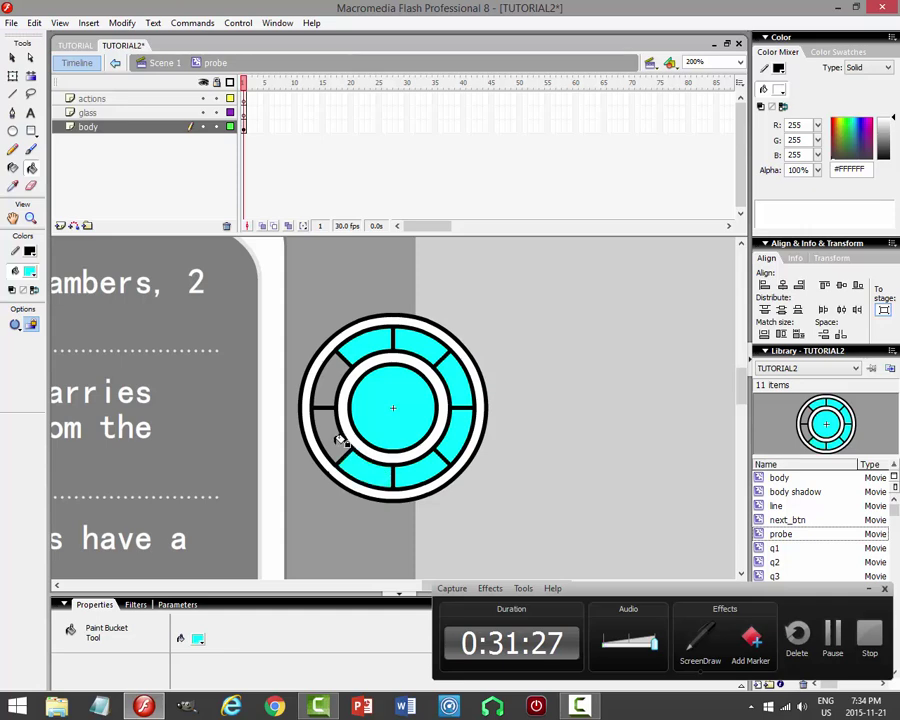
pyautogui.click(332, 430)
pyautogui.click(328, 385)
pyautogui.click(328, 382)
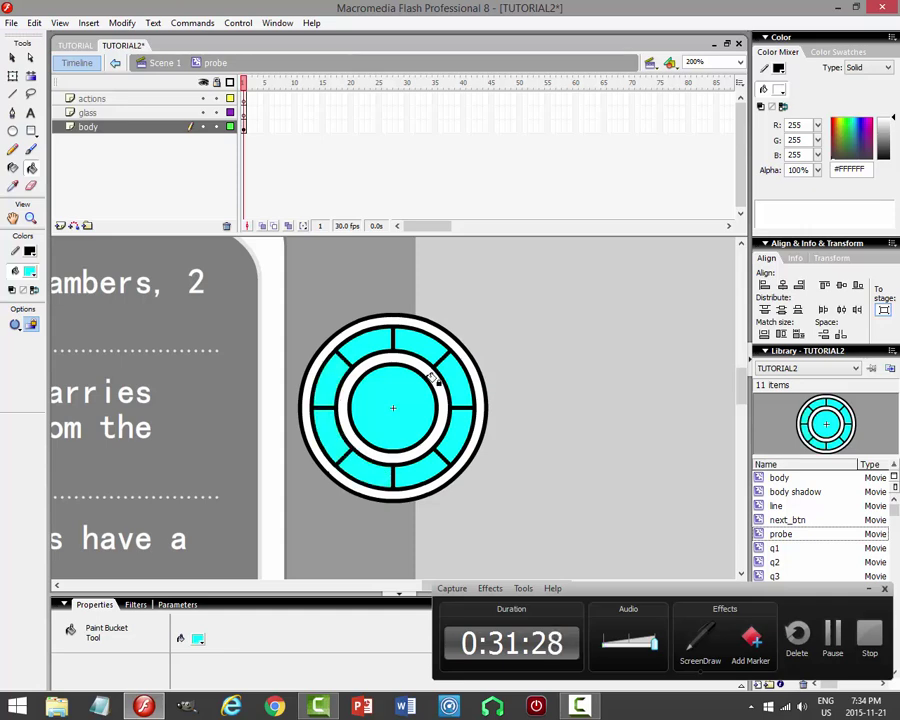
# Select the eight cyan segments together with the cyan centre circle on the body layer and cut them.
pyautogui.click(12, 57)
pyautogui.click(408, 345)
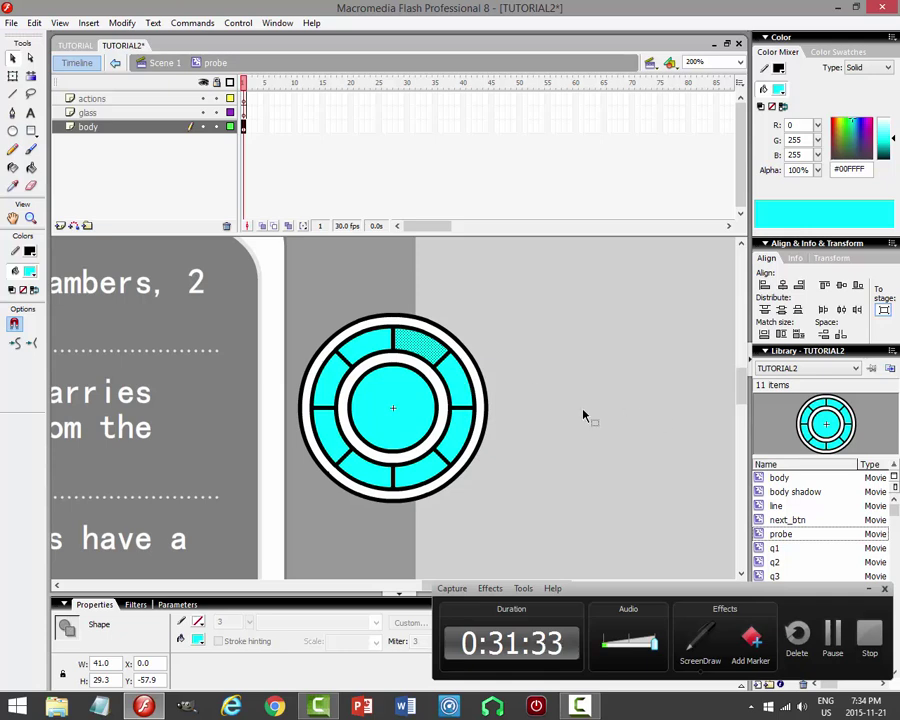
pyautogui.keyDown('shift'); pyautogui.click(470, 424); pyautogui.keyUp('shift')
pyautogui.keyDown('shift'); pyautogui.click(432, 466); pyautogui.keyUp('shift')
pyautogui.keyDown('shift'); pyautogui.click(405, 478); pyautogui.keyUp('shift')
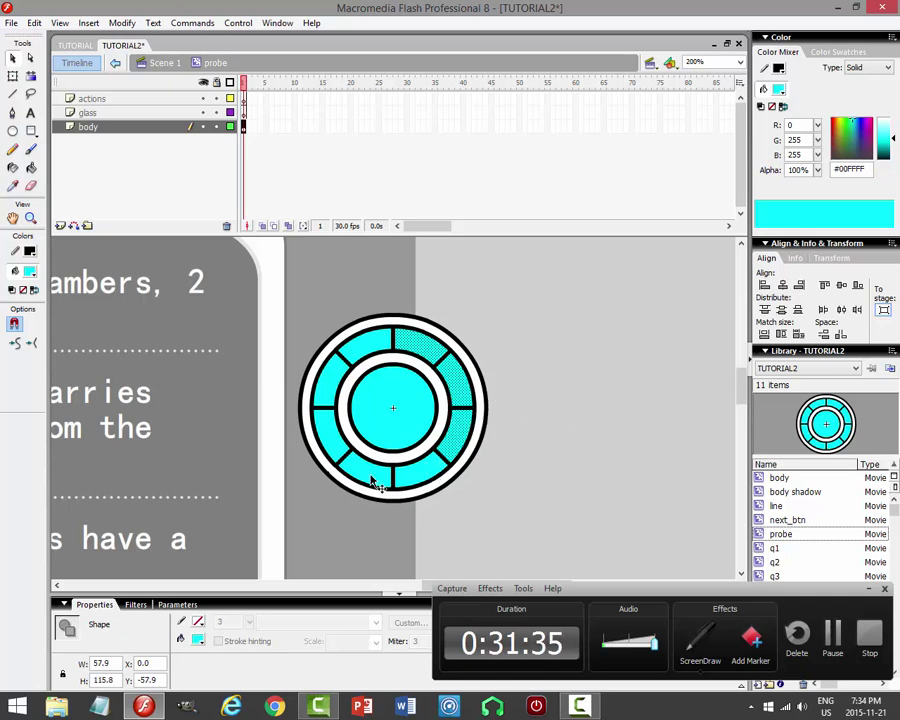
pyautogui.keyDown('shift'); pyautogui.click(345, 463); pyautogui.keyUp('shift')
pyautogui.keyDown('shift'); pyautogui.click(346, 446); pyautogui.keyUp('shift')
pyautogui.keyDown('shift'); pyautogui.click(328, 382); pyautogui.keyUp('shift')
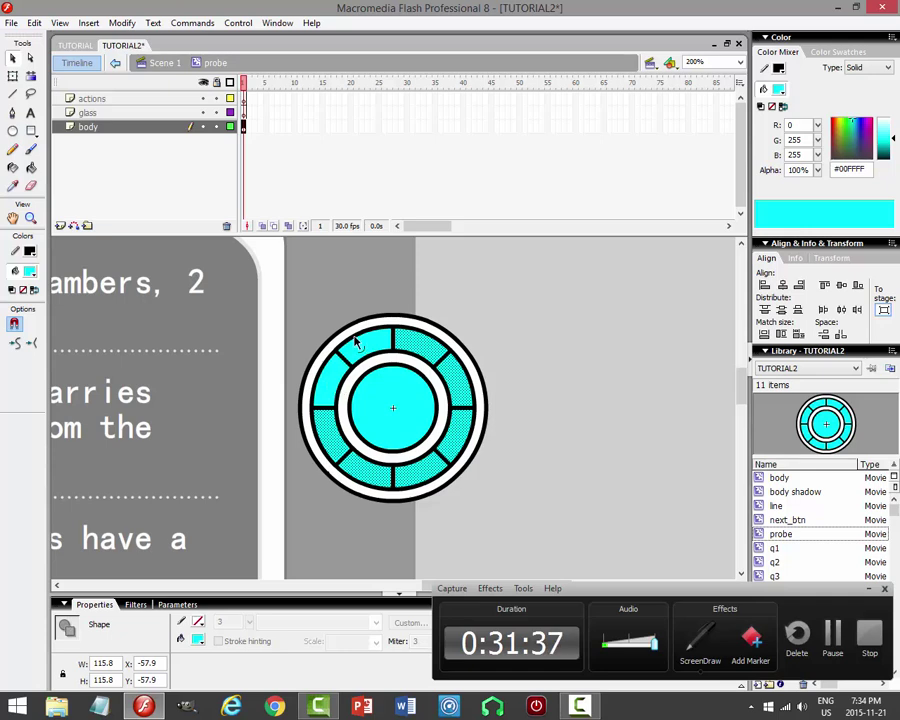
pyautogui.keyDown('shift'); pyautogui.click(372, 349); pyautogui.keyUp('shift')
pyautogui.keyDown('shift'); pyautogui.click(407, 402); pyautogui.keyUp('shift')
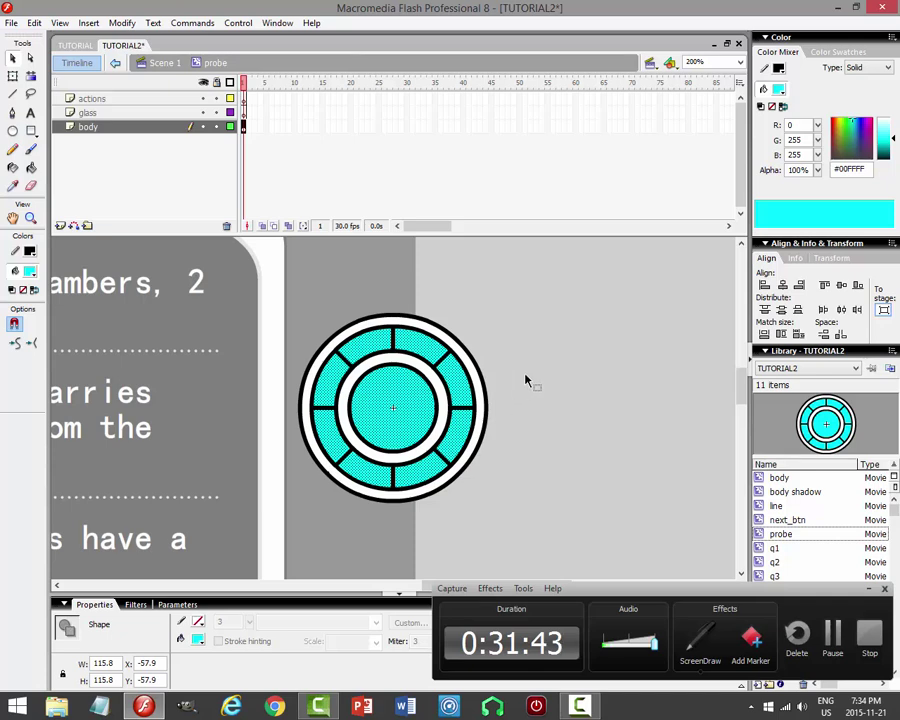
pyautogui.click(34, 22)
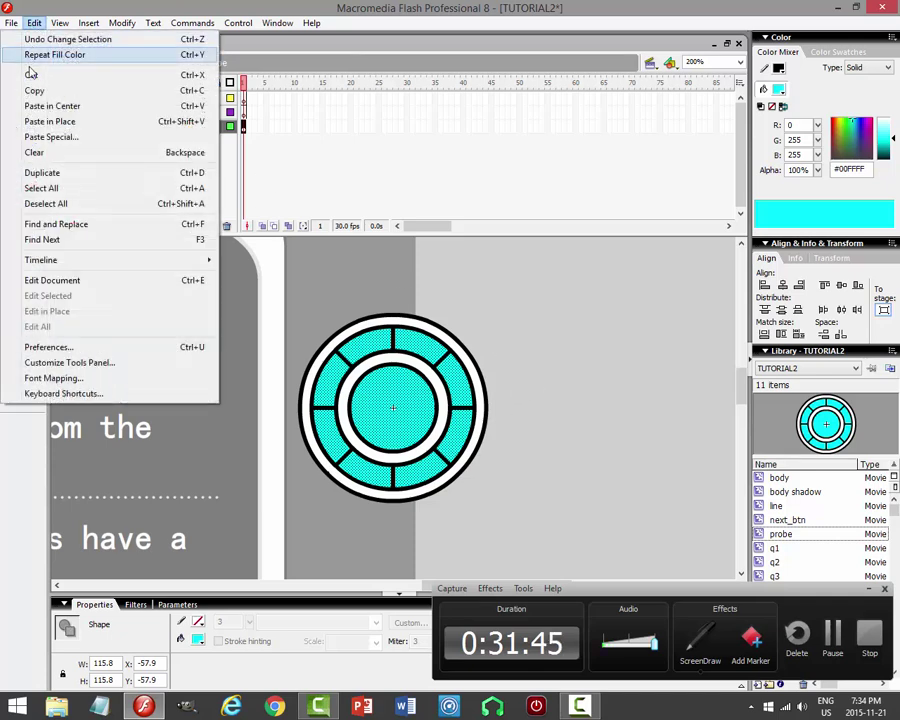
pyautogui.click(60, 75)
# Lock the body layer and paste the cut cyan fills in place on the glass layer.
pyautogui.click(184, 127)
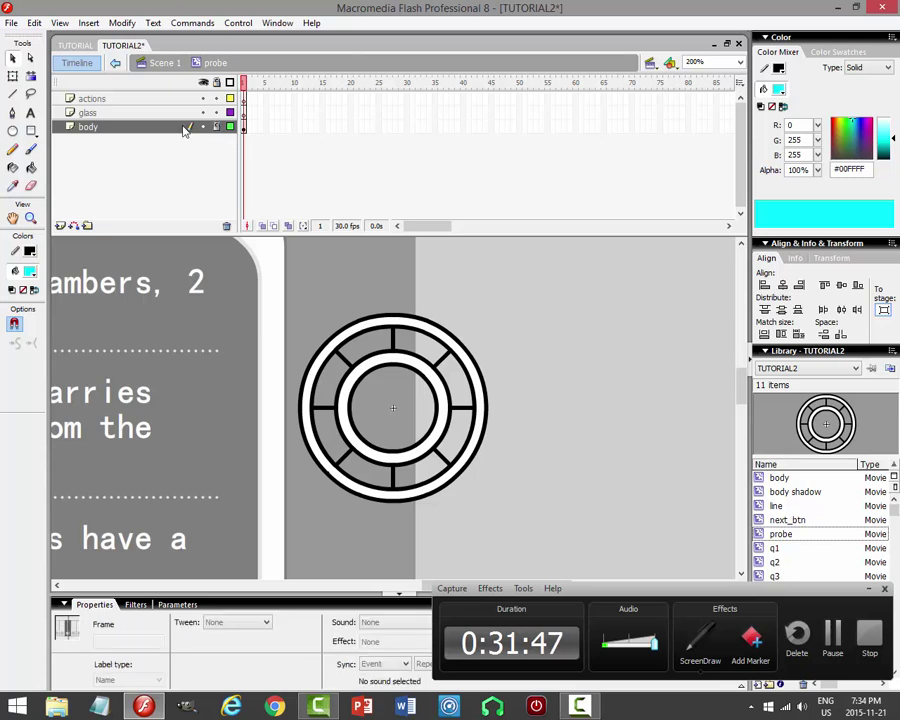
pyautogui.click(156, 114)
pyautogui.click(34, 22)
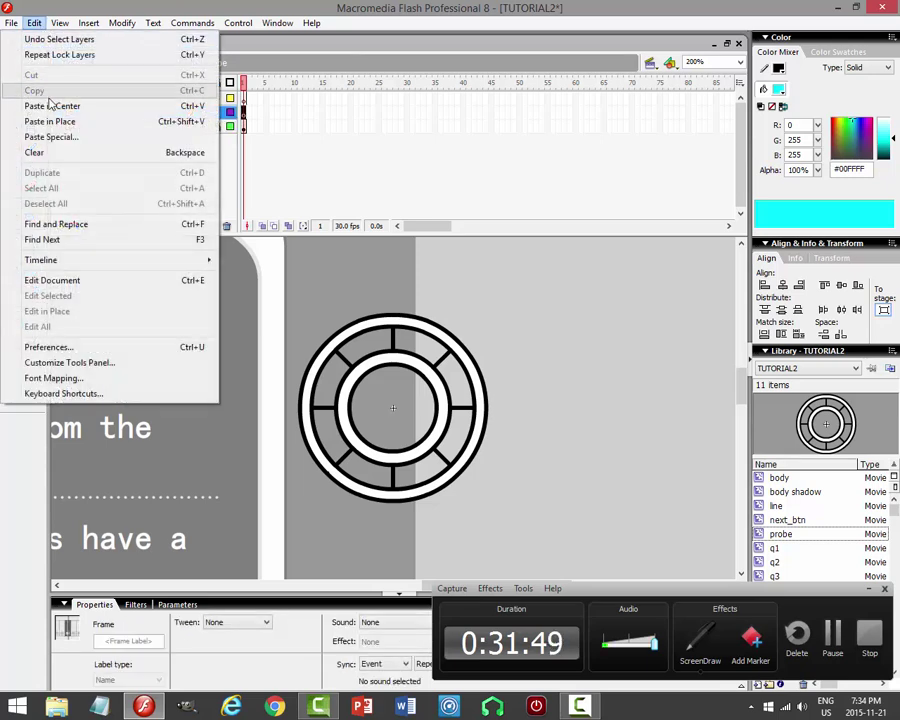
pyautogui.click(60, 121)
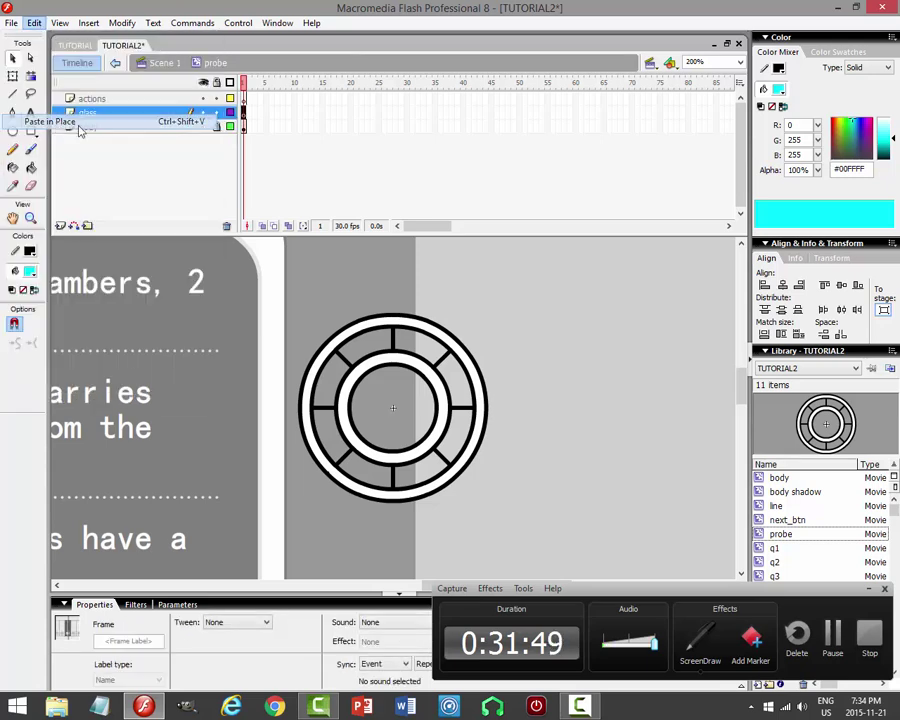
# Paste the cyan circle fills in place on the glass layer and move that layer below the body layer.
pyautogui.click(507, 297)
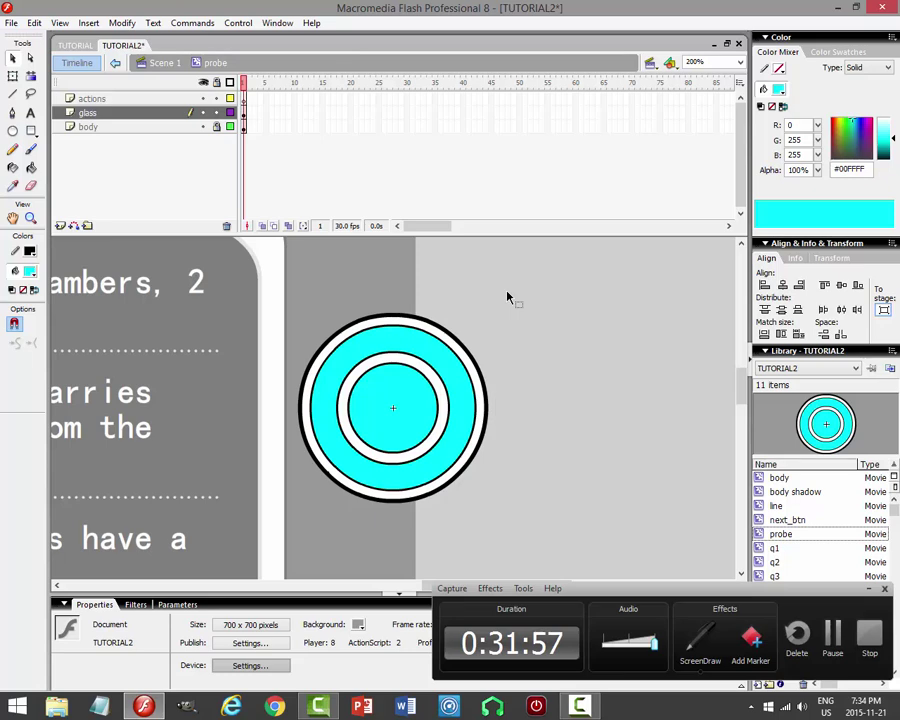
pyautogui.click(182, 114)
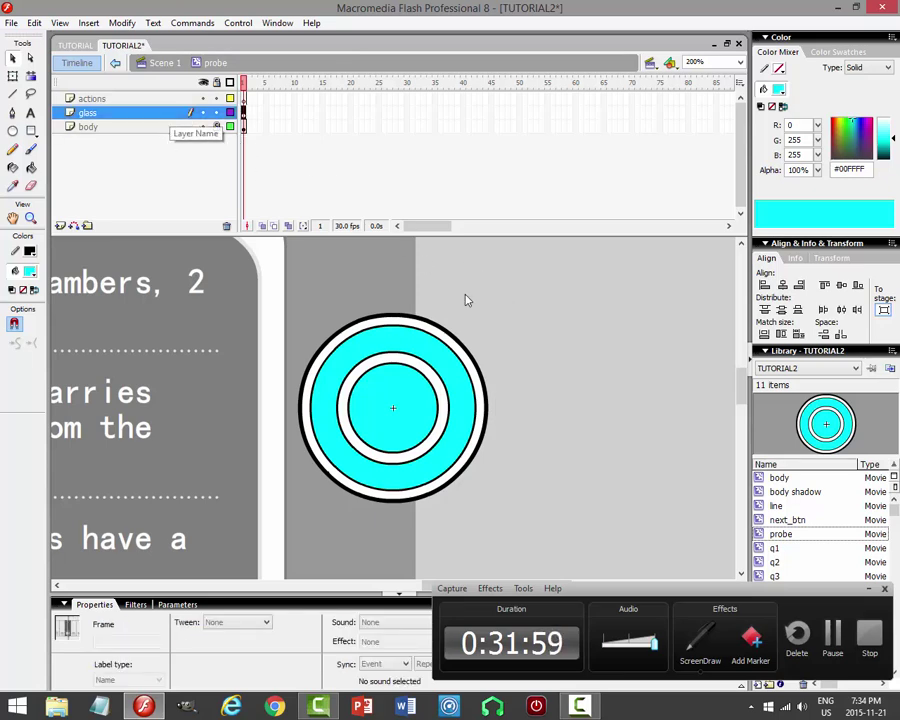
pyautogui.hotkey('ctrl', 'z')
pyautogui.click(560, 336)
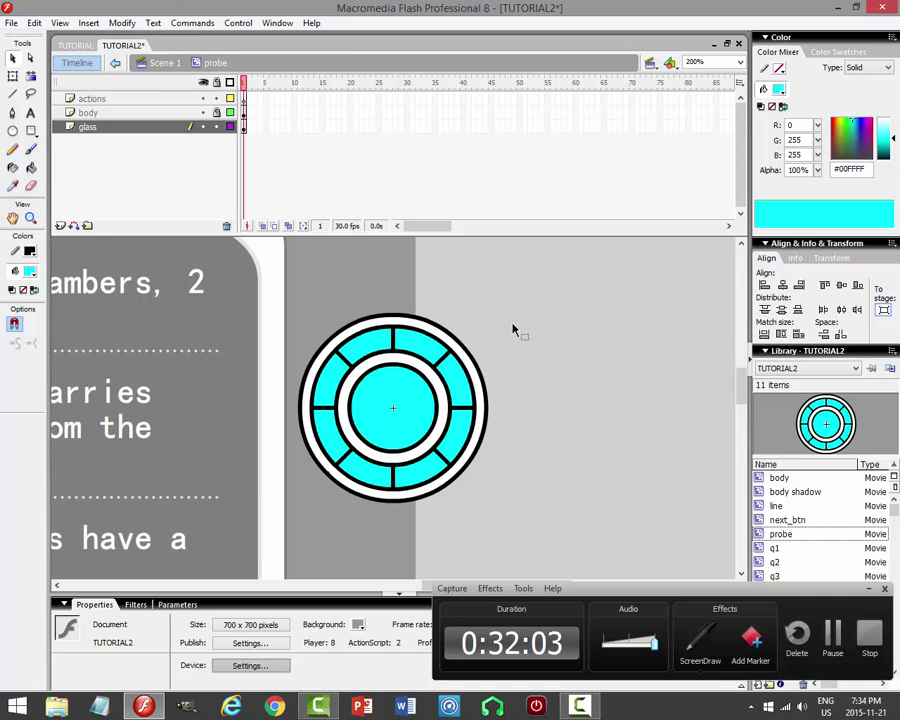
# Set the alpha of the inner circle and outer ring's cyan fills to 25%.
pyautogui.click(408, 405)
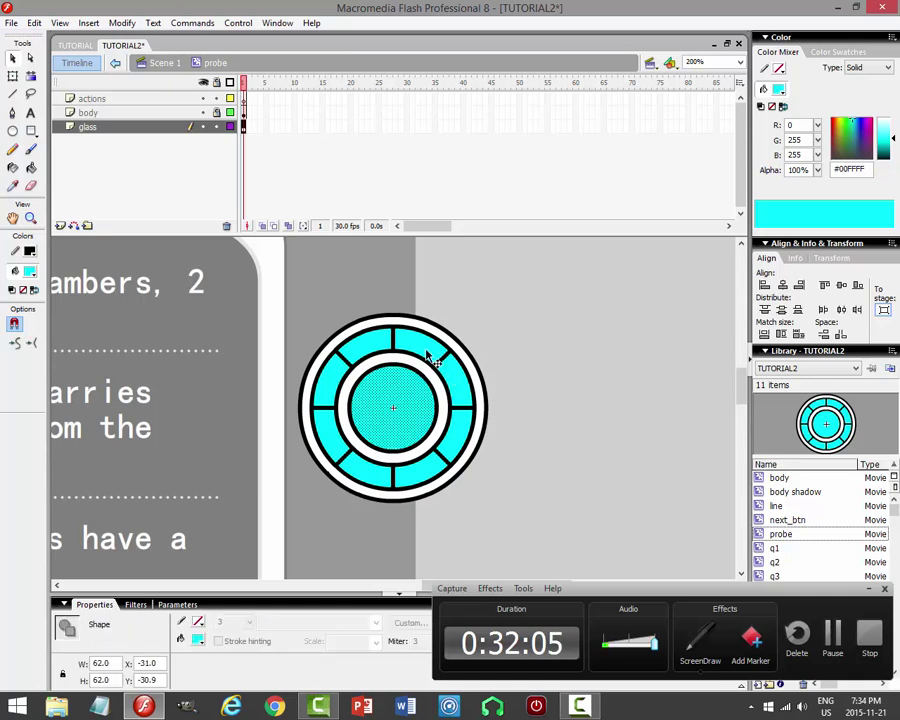
pyautogui.keyDown('shift'); pyautogui.click(358, 342); pyautogui.keyUp('shift')
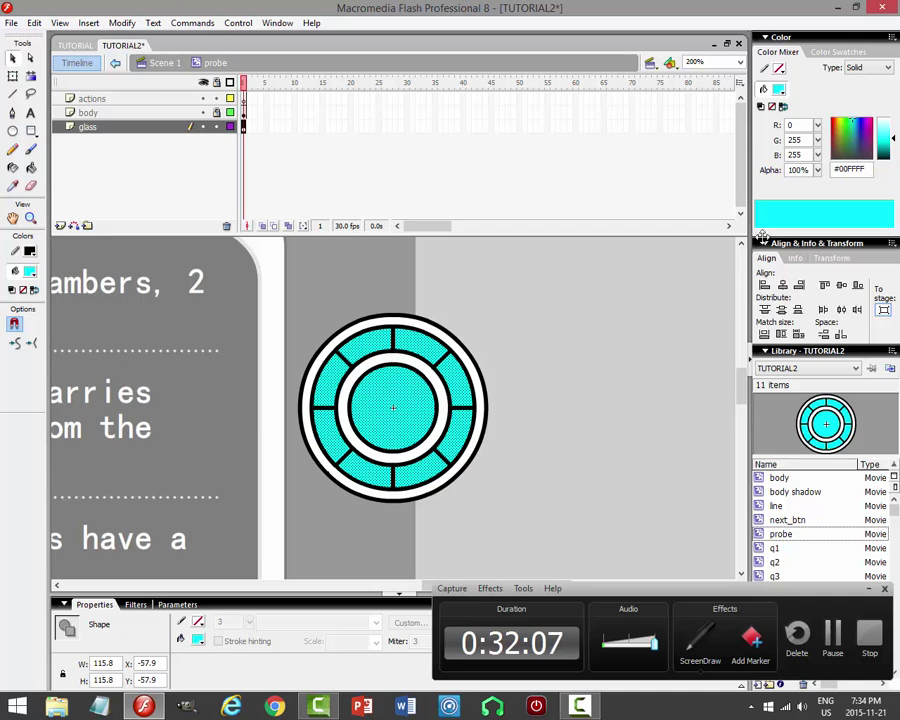
pyautogui.click(809, 170)
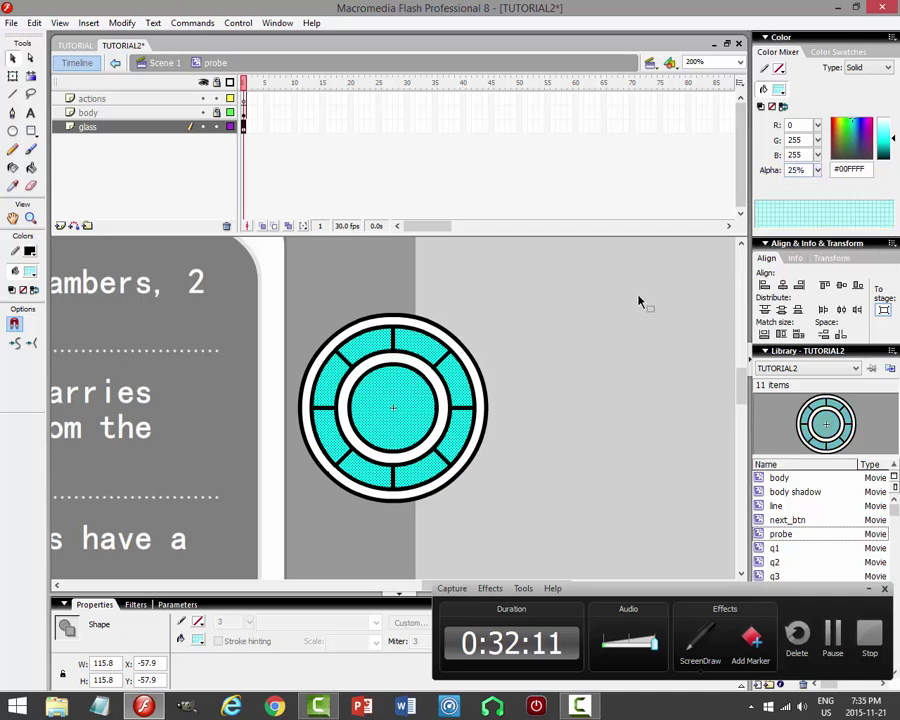
pyautogui.click(566, 340)
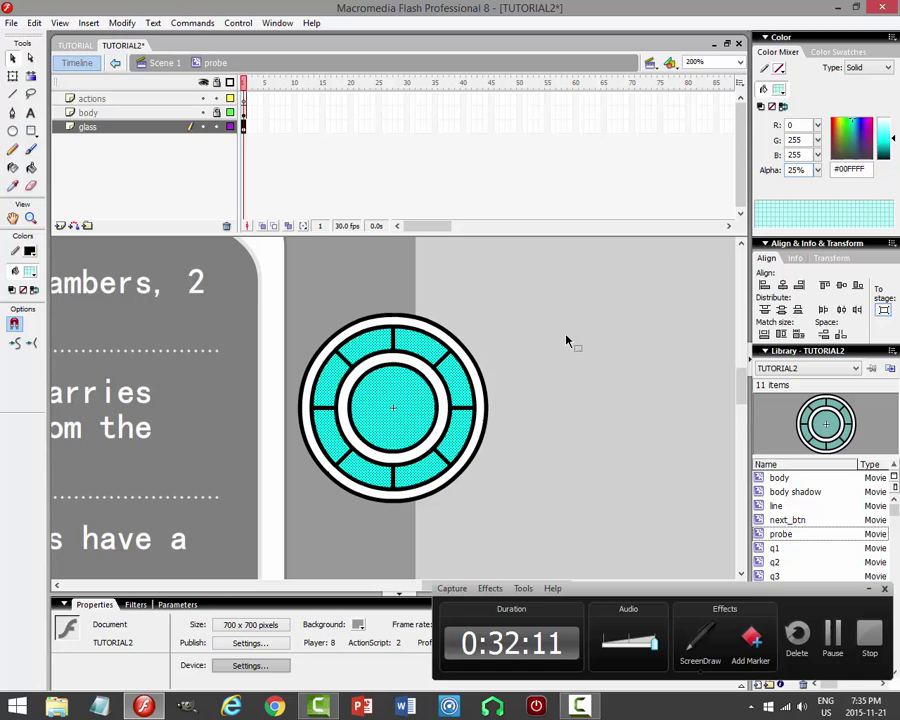
# Return to Scene 1 and move the probe onto the white right-hand border of the tablet.
pyautogui.click(160, 63)
pyautogui.moveTo(426, 392); pyautogui.dragTo(254, 391)
pyautogui.click(368, 286)
pyautogui.click(325, 352)
pyautogui.click(360, 358)
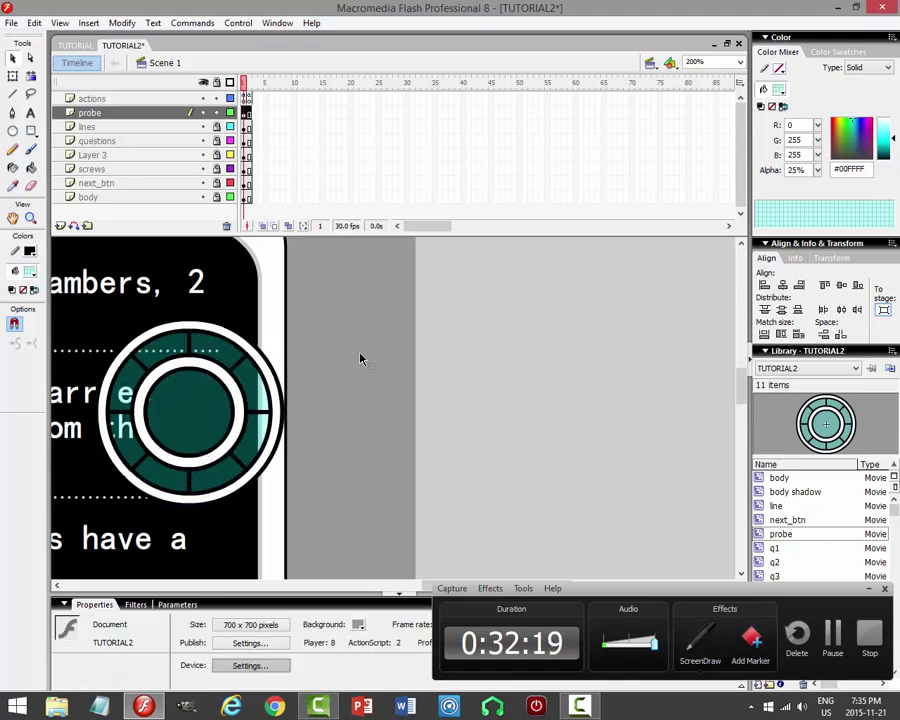
pyautogui.moveTo(200, 400); pyautogui.dragTo(271, 398)
pyautogui.click(374, 416)
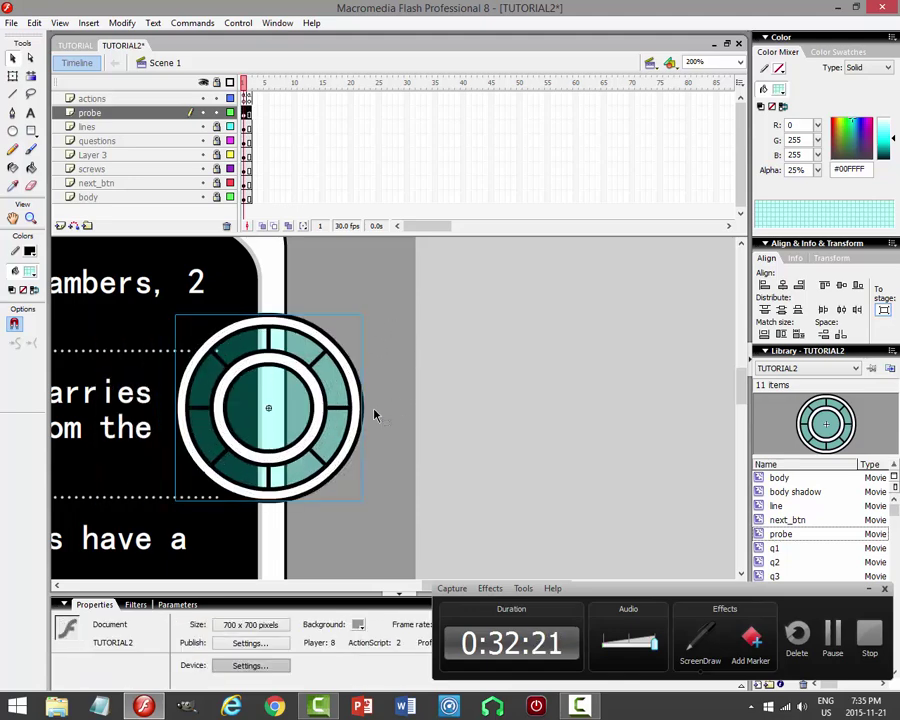
# Scale the probe down about its centre to about 73 × 73 pixels with Free Transform.
pyautogui.click(275, 404)
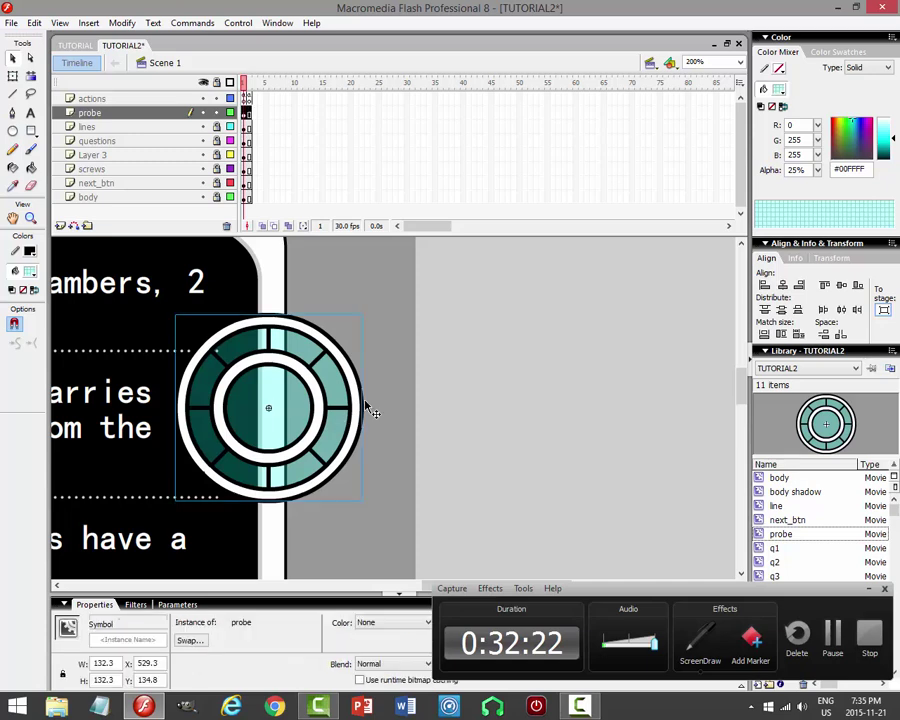
pyautogui.click(12, 76)
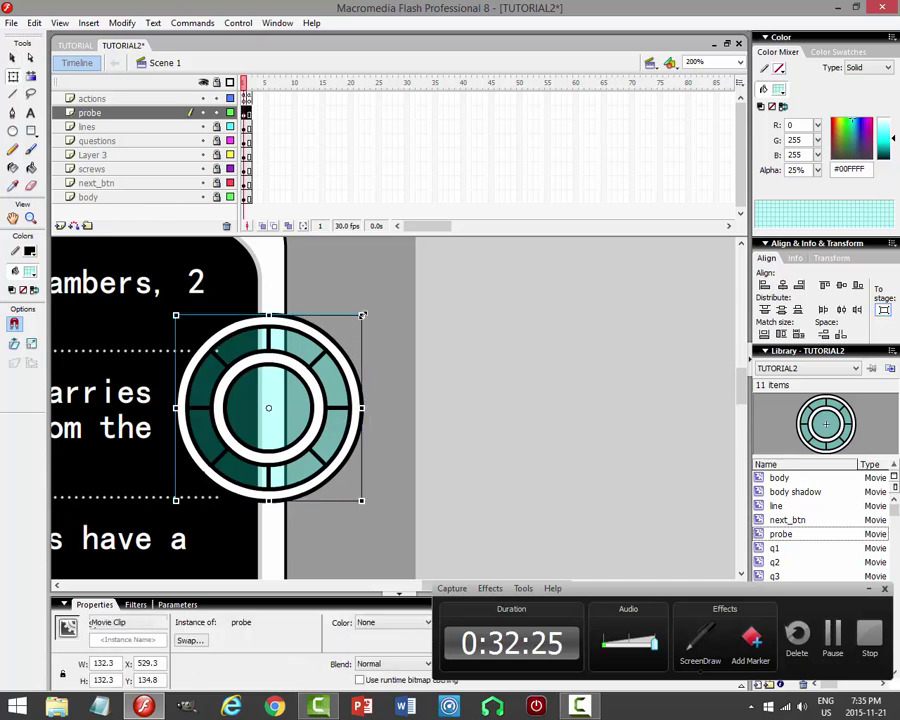
pyautogui.moveTo(362, 315); pyautogui.dragTo(362, 316)
pyautogui.hotkey('ctrl', 'z')
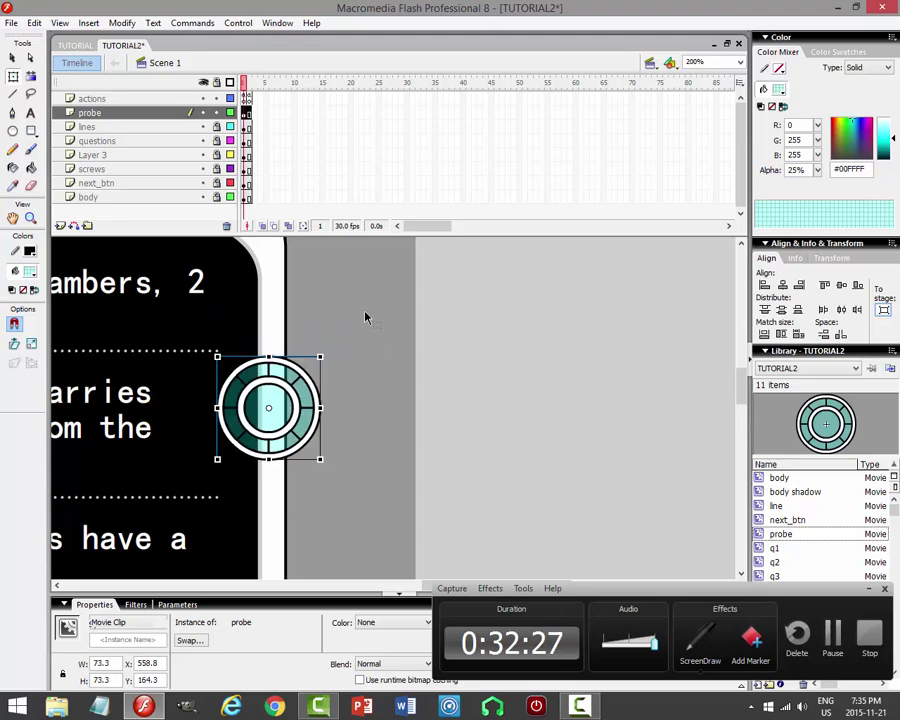
pyautogui.click(12, 58)
# Test the movie to check the probe's size and glass transparency, and close the preview.
pyautogui.click(238, 22)
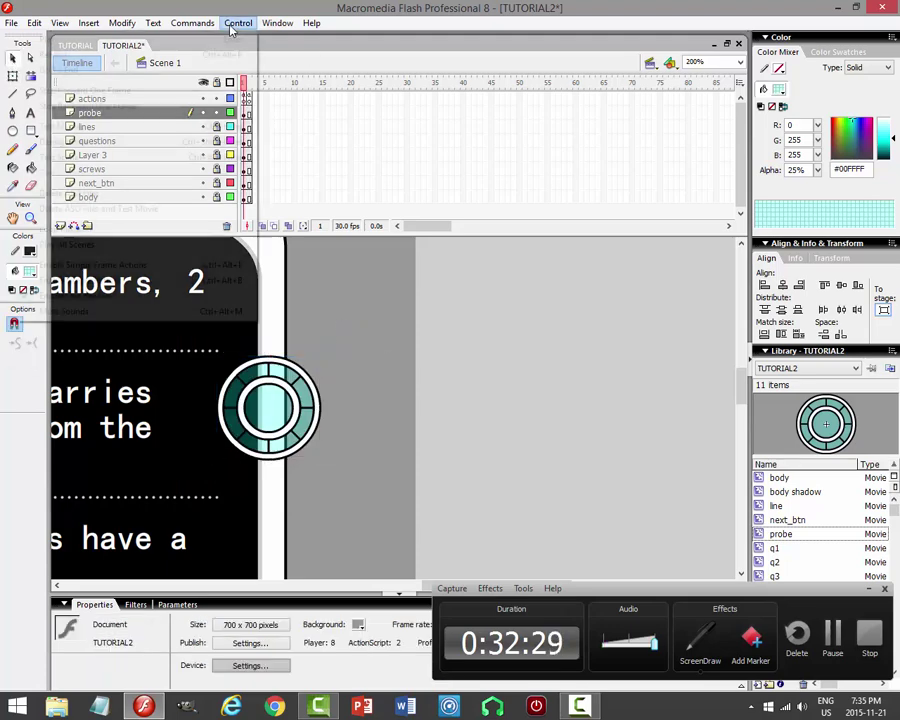
pyautogui.click(200, 124)
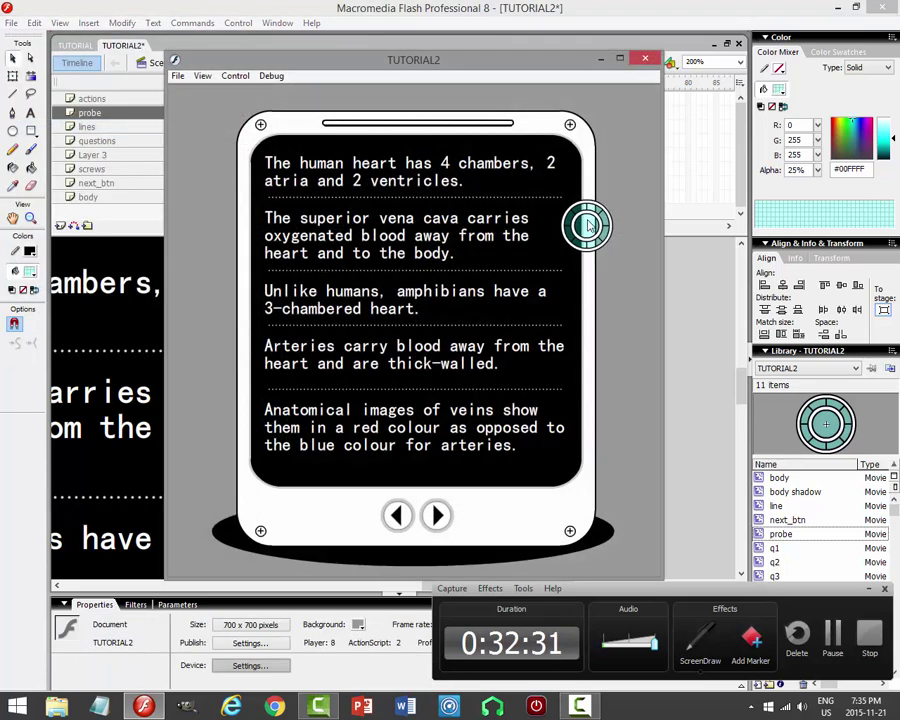
pyautogui.click(645, 58)
# Switch to the TUTORIAL document and unlock its probe layer.
pyautogui.click(294, 398)
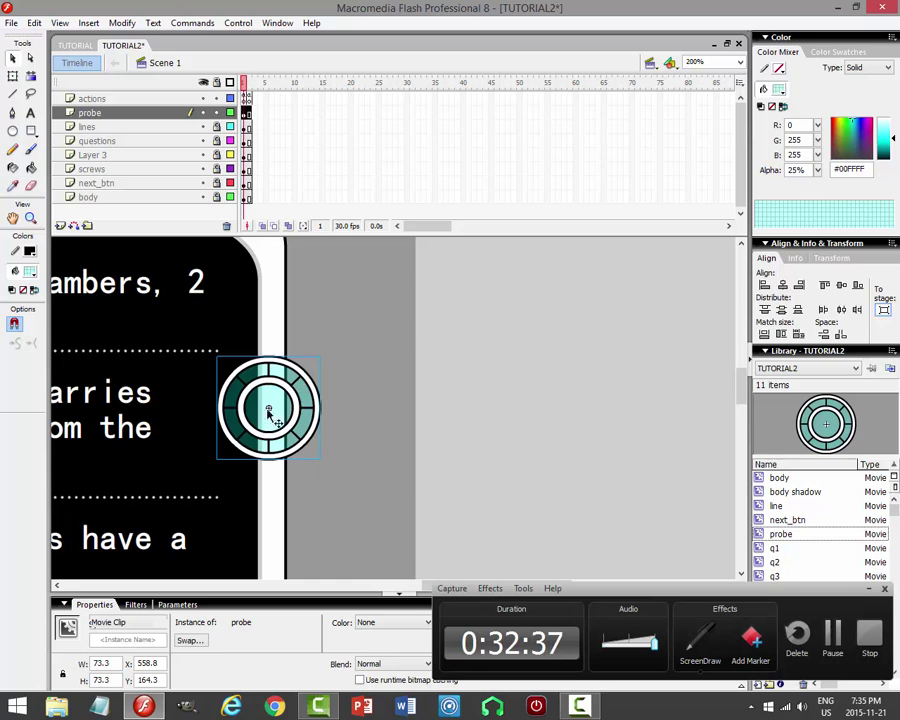
pyautogui.click(70, 45)
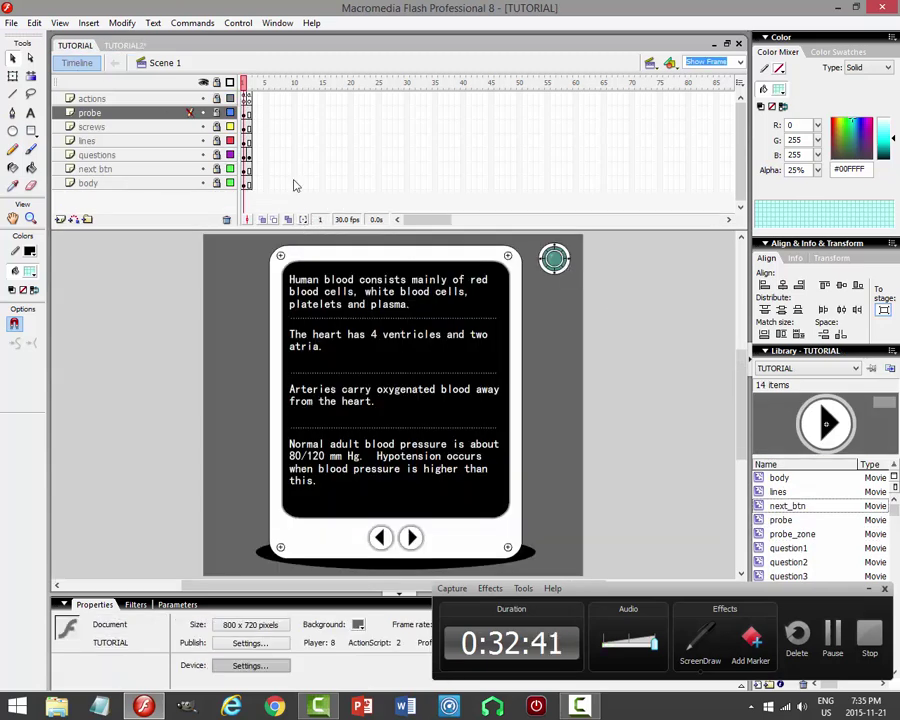
pyautogui.click(217, 112)
pyautogui.click(554, 259)
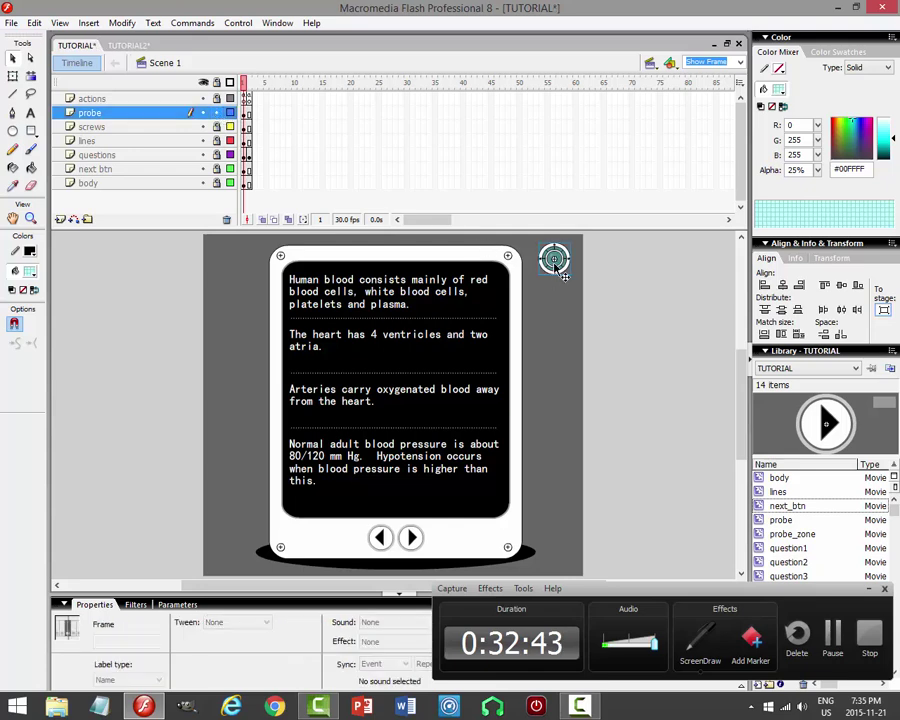
pyautogui.click(634, 548)
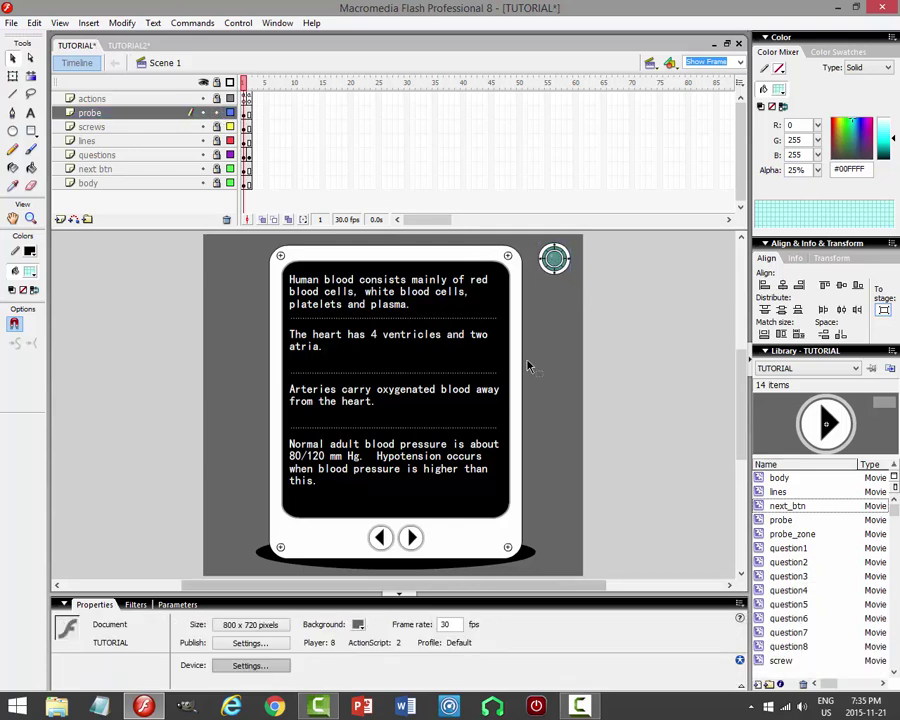
pyautogui.click(582, 705)
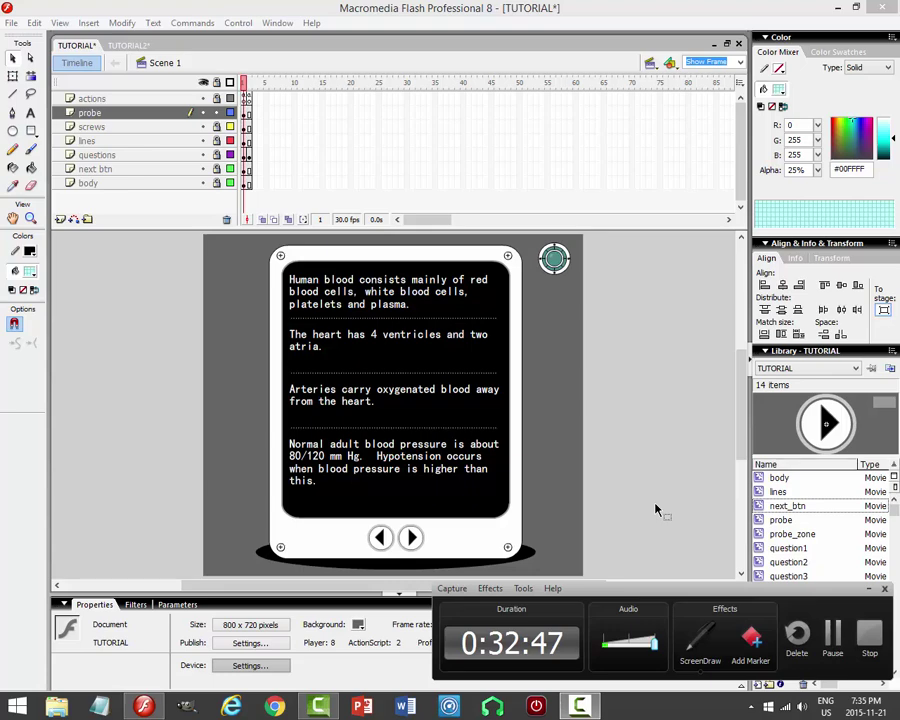
# Copy the first onClipEvent (enterFrame) block, lines 1 to 6, from the actions of the TUTORIAL document's probe.
pyautogui.click(554, 259)
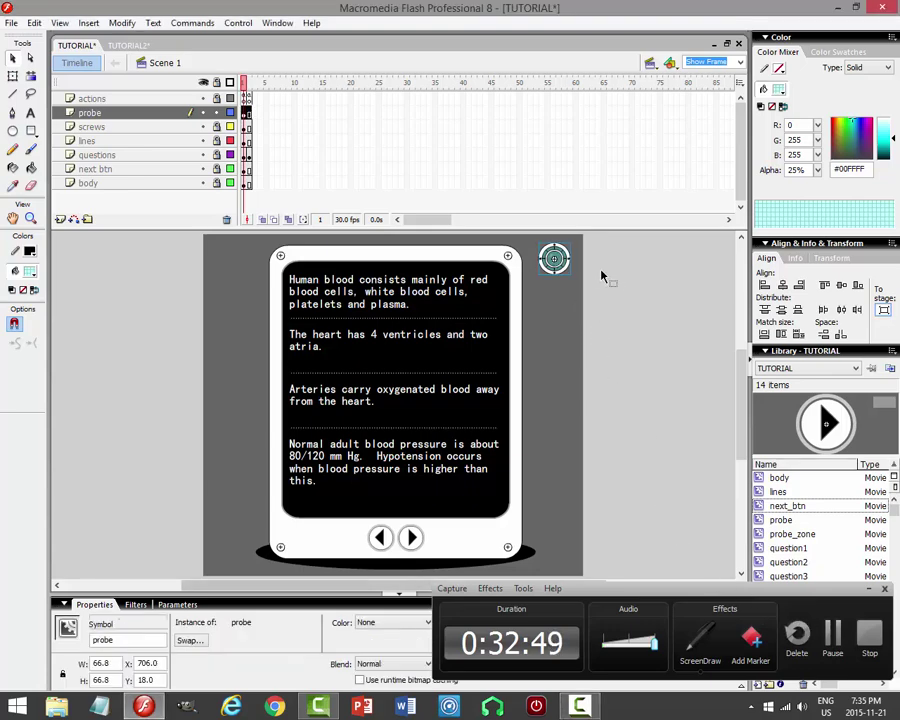
pyautogui.click(238, 22)
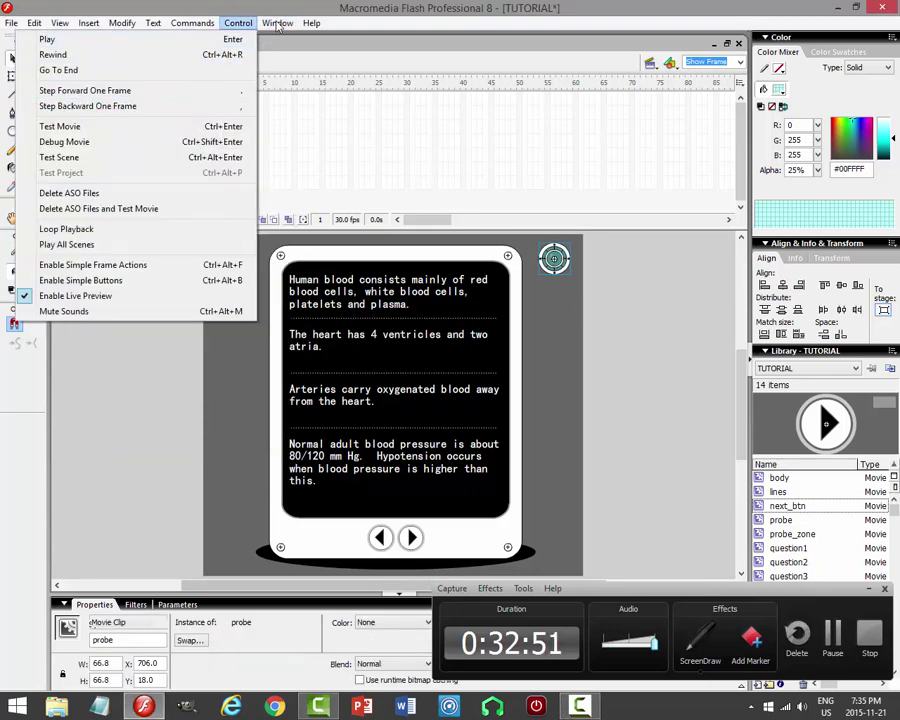
pyautogui.moveTo(279, 27)
pyautogui.click(190, 157)
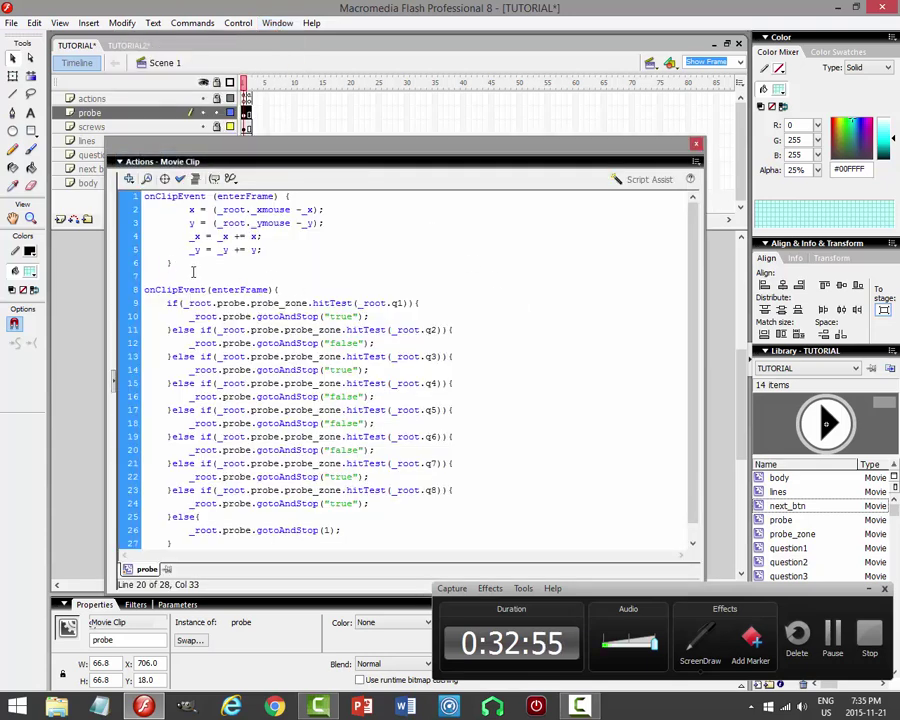
pyautogui.moveTo(170, 257); pyautogui.dragTo(76, 131)
pyautogui.rightClick(256, 211)
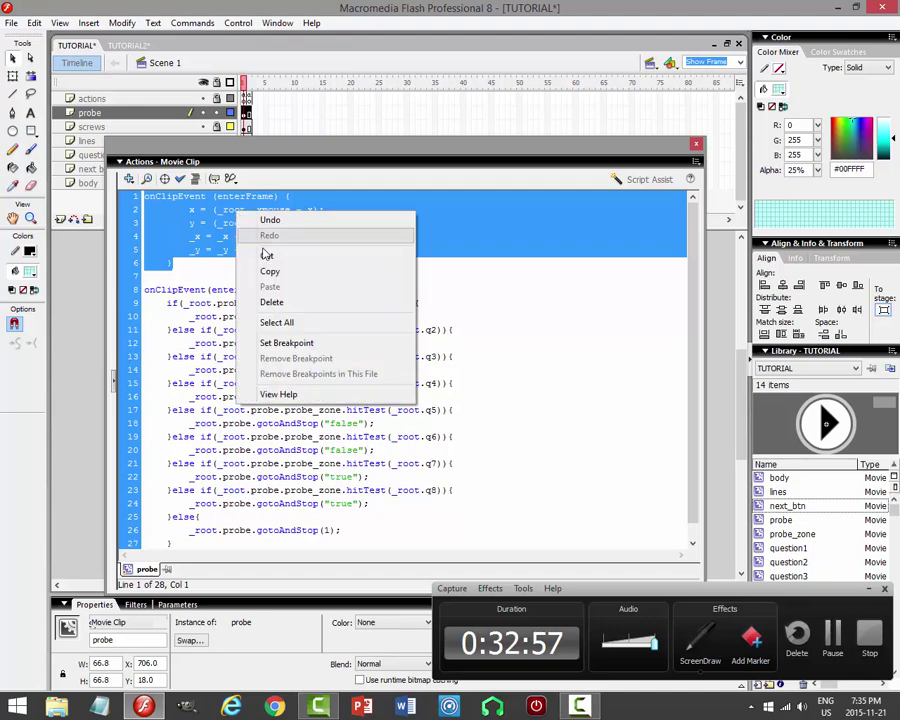
pyautogui.click(269, 271)
pyautogui.press('F9')
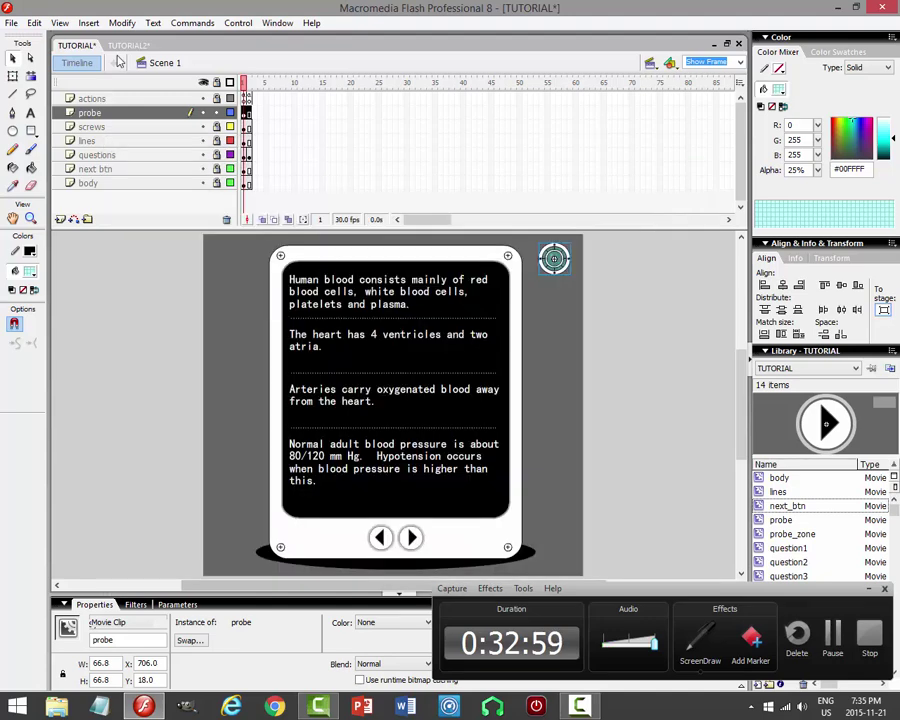
# Paste the copied mouse-following onClipEvent (enterFrame) script into the actions of the TUTORIAL2 document's probe.
pyautogui.click(112, 46)
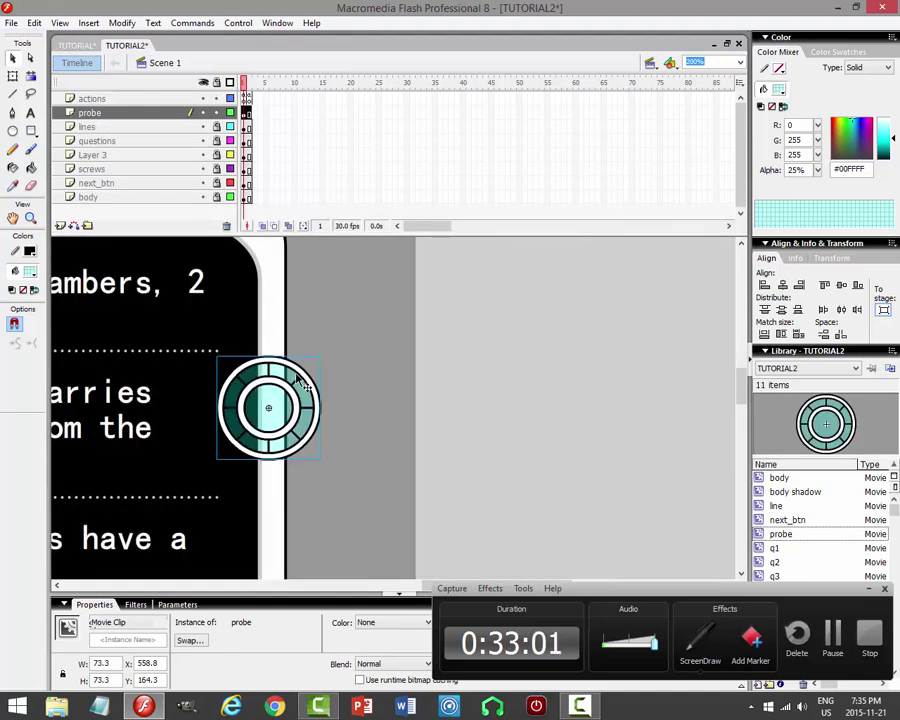
pyautogui.click(278, 22)
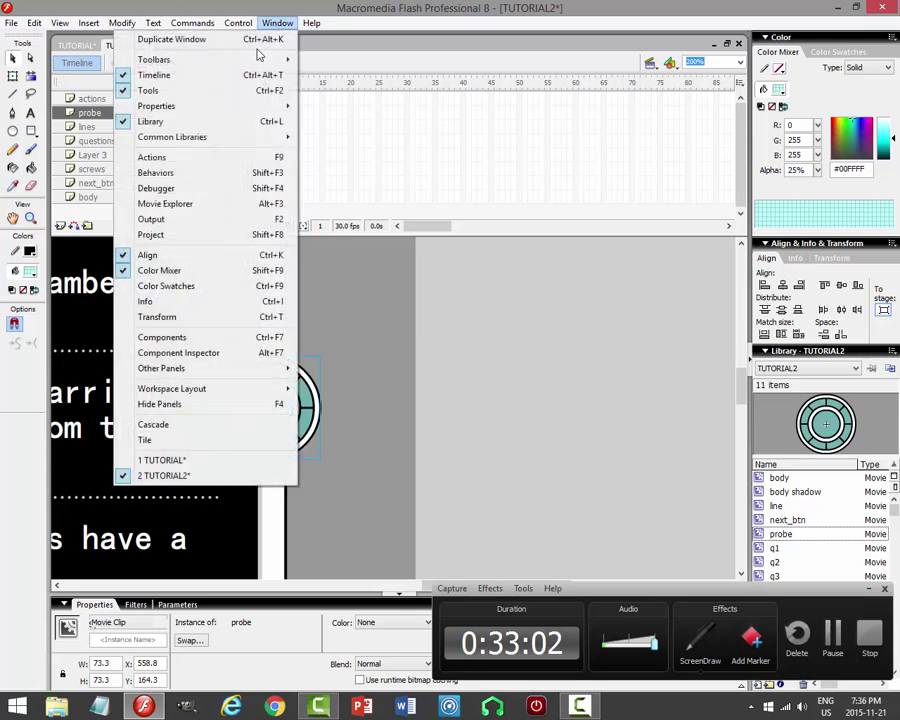
pyautogui.click(184, 158)
pyautogui.rightClick(221, 231)
pyautogui.click(265, 309)
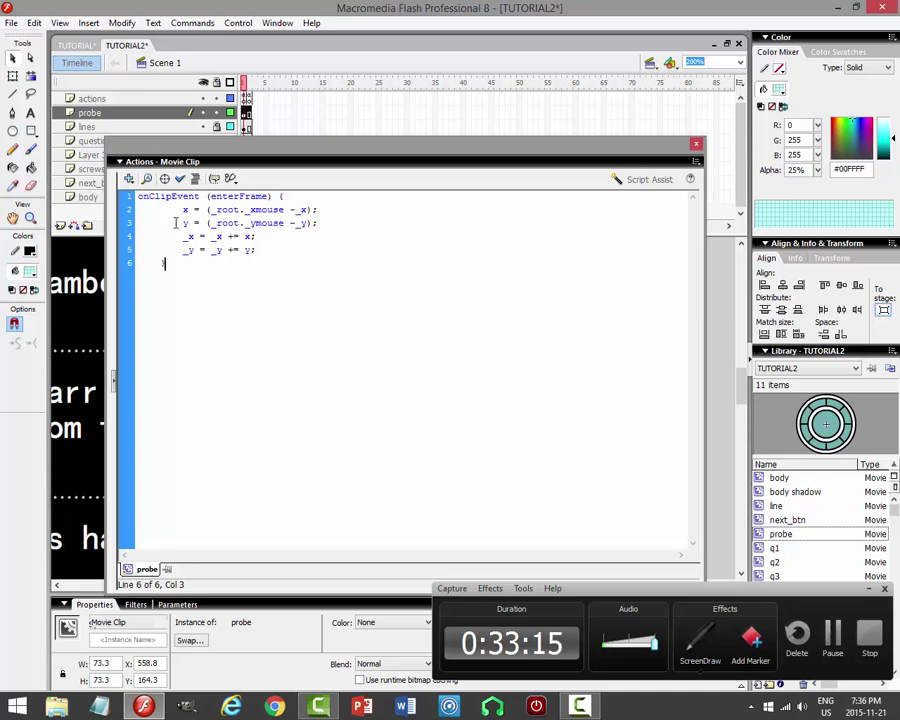
pyautogui.moveTo(316, 147); pyautogui.dragTo(440, 116)
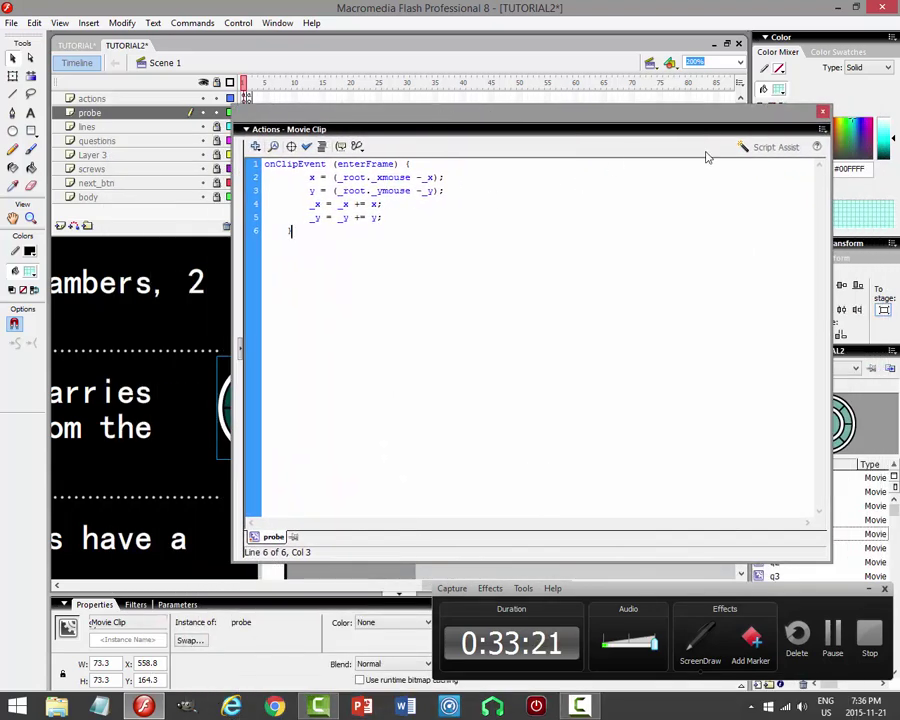
pyautogui.click(822, 113)
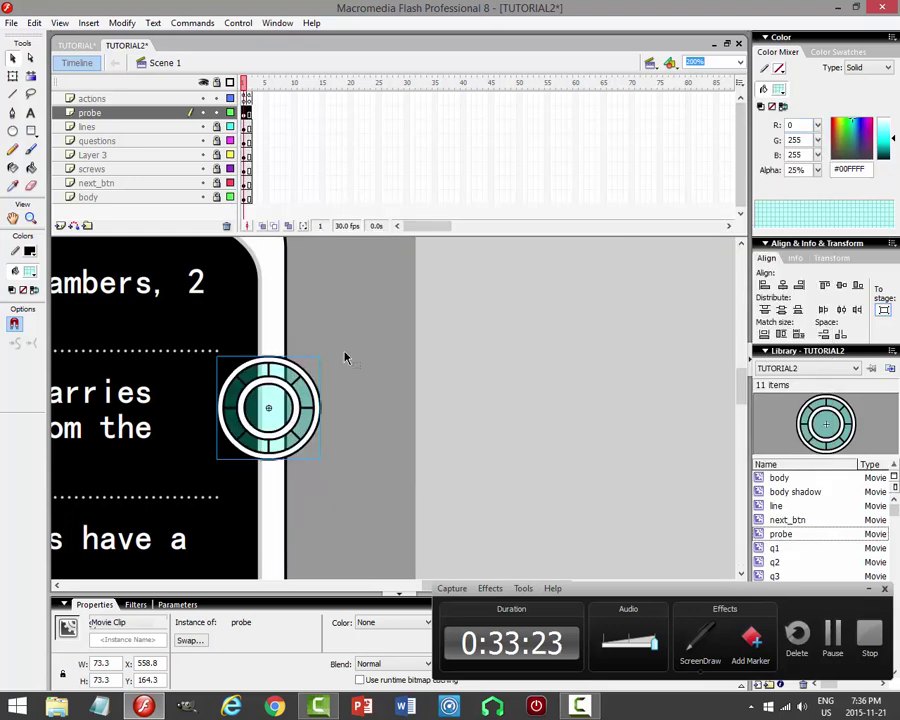
# Test the movie to check that the probe follows the mouse pointer, and close the preview.
pyautogui.click(238, 22)
pyautogui.click(146, 123)
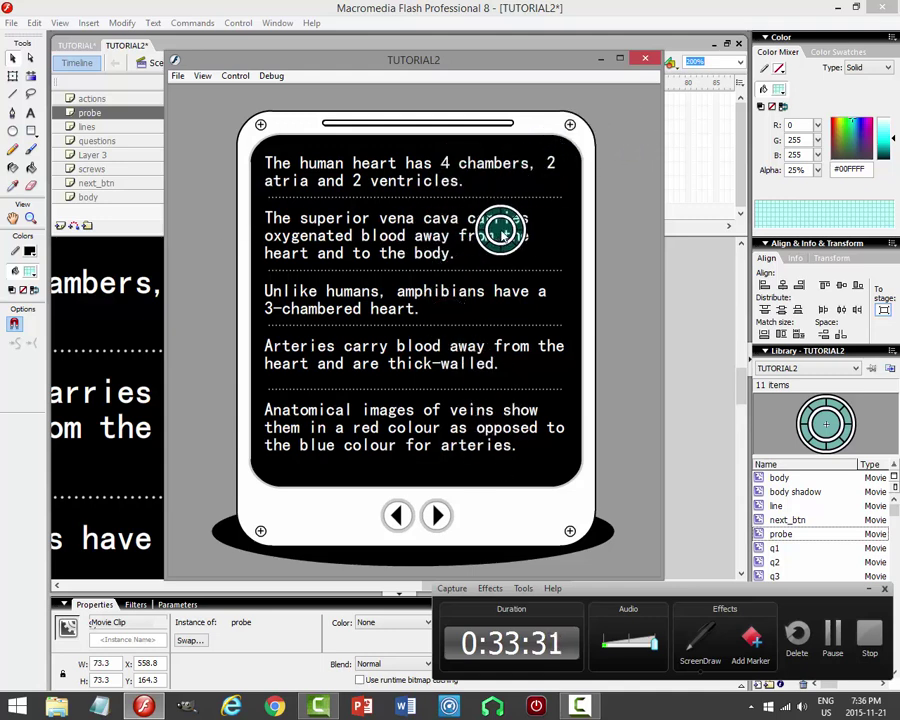
pyautogui.click(645, 59)
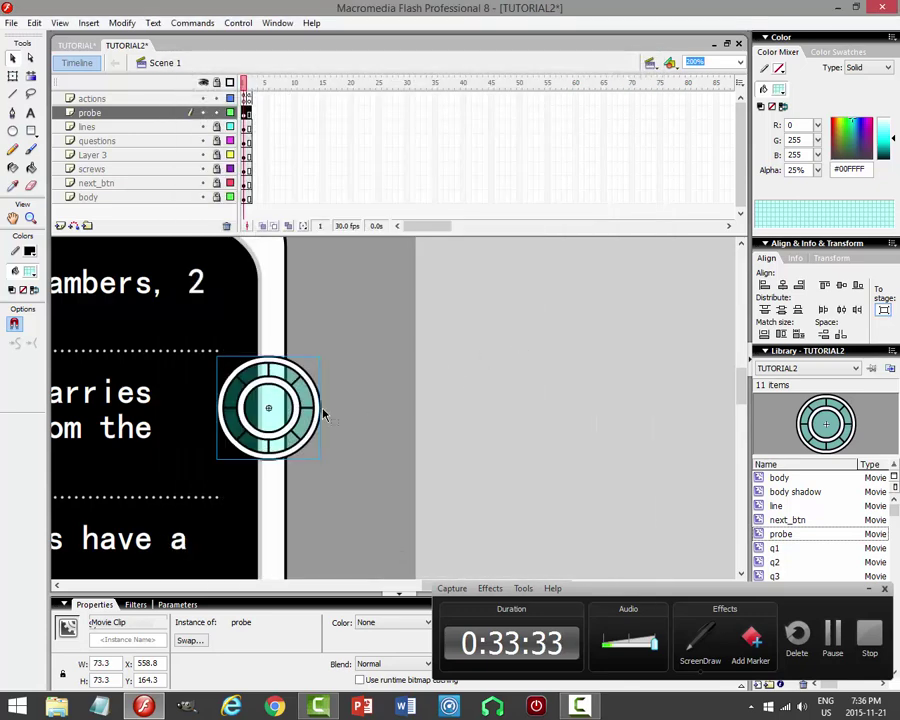
# Open the probe symbol for editing, lock its glass layer and add a new layer above the body layer.
pyautogui.doubleClick(268, 407)
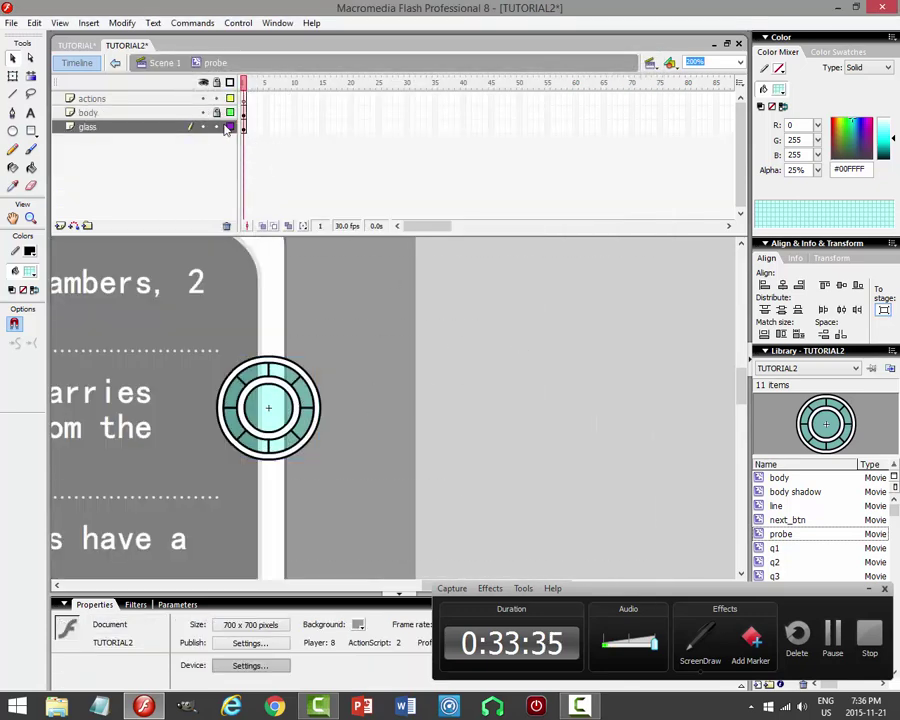
pyautogui.click(217, 128)
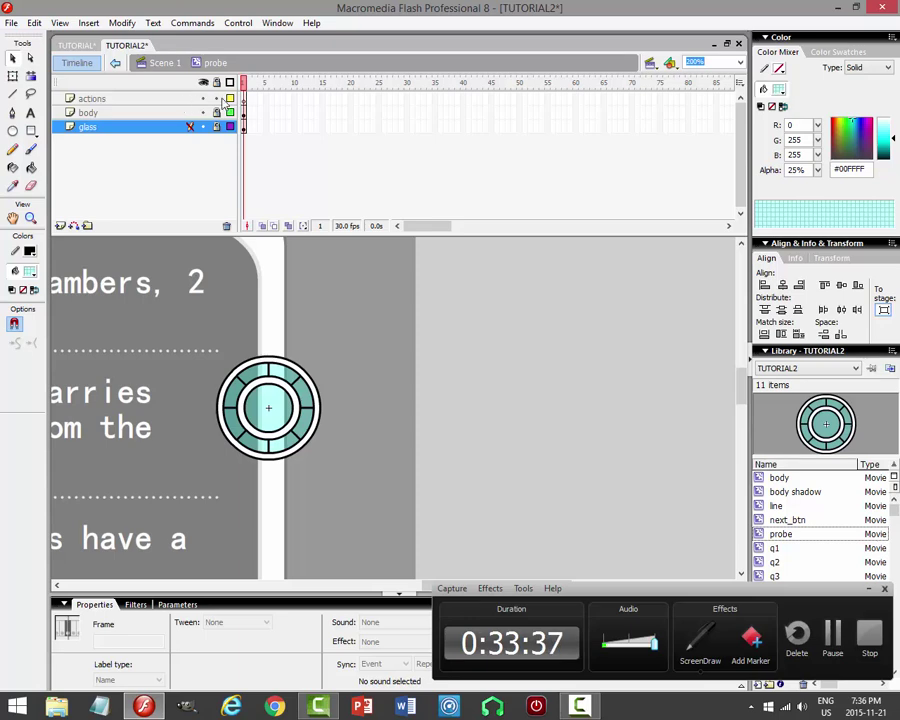
pyautogui.click(96, 112)
pyautogui.click(60, 228)
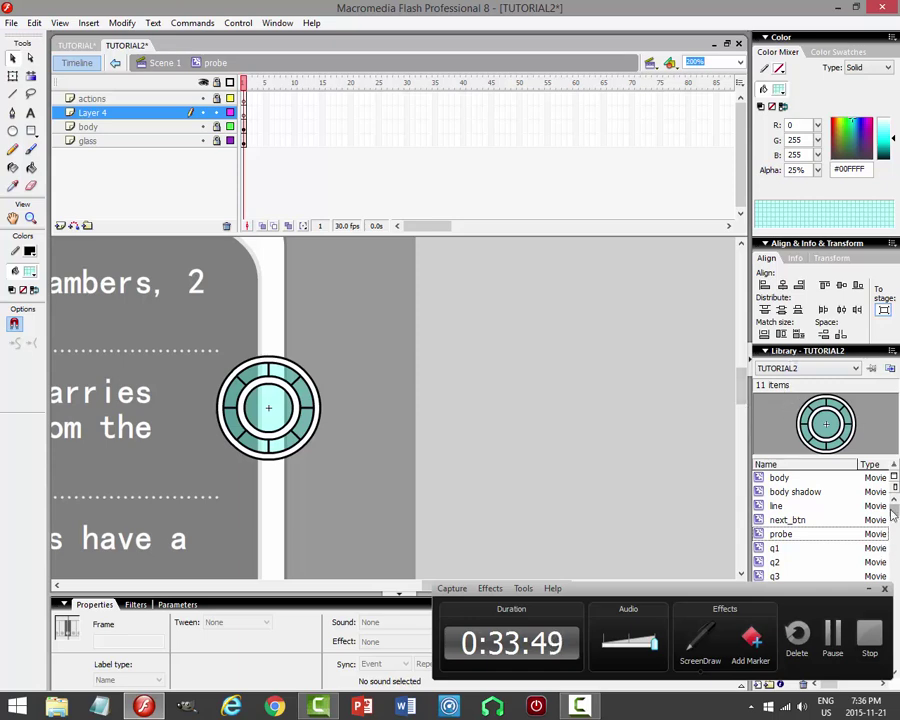
pyautogui.click(884, 589)
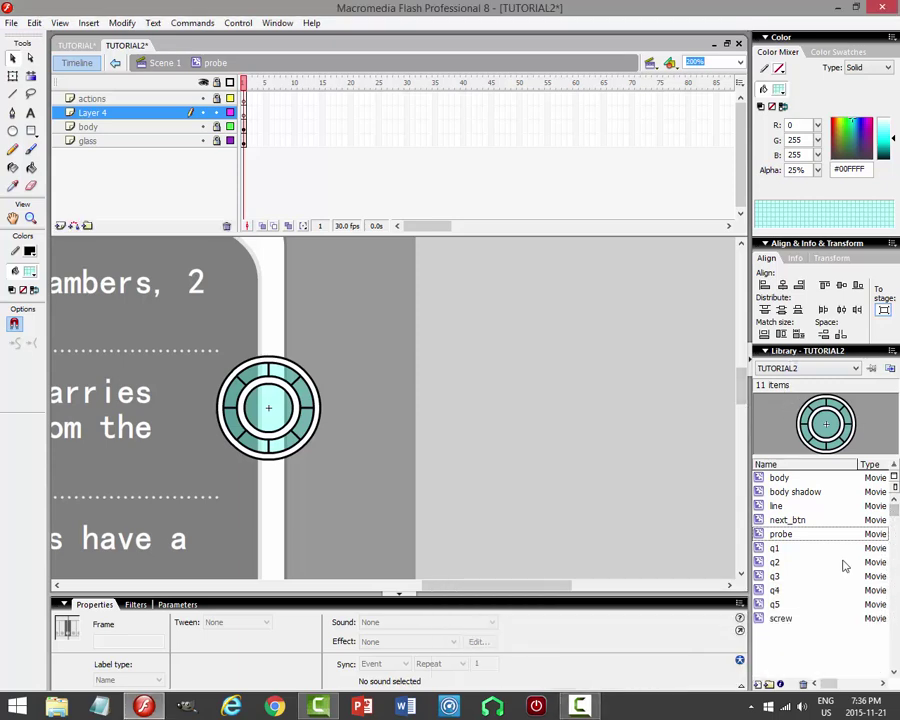
# Place an instance of the library's screw symbol on Layer 4 at the top of the probe's inner ring.
pyautogui.click(780, 618)
pyautogui.click(385, 388)
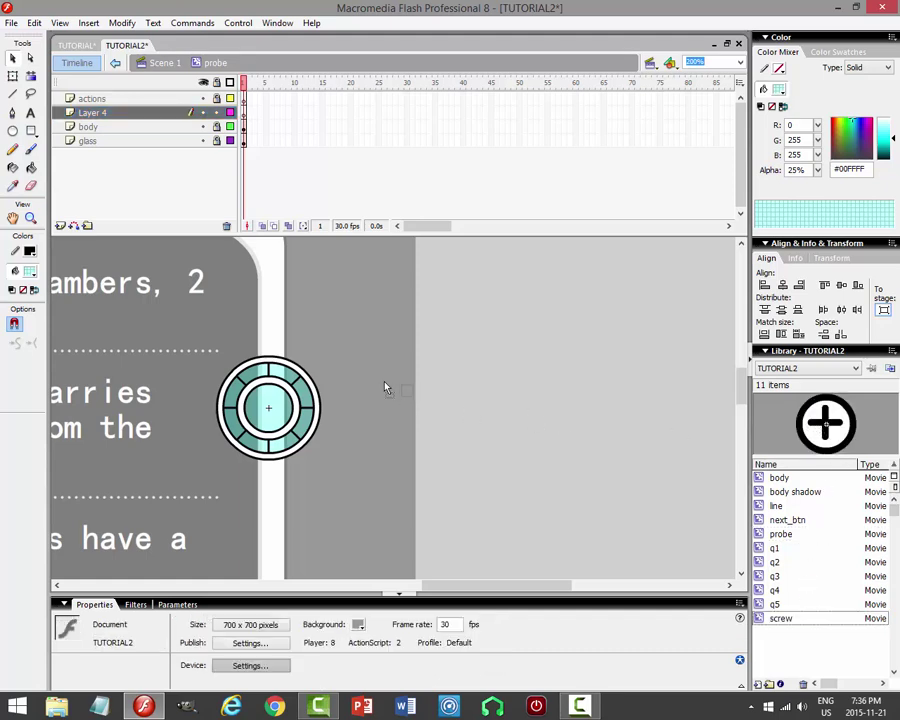
pyautogui.moveTo(311, 371); pyautogui.dragTo(269, 385)
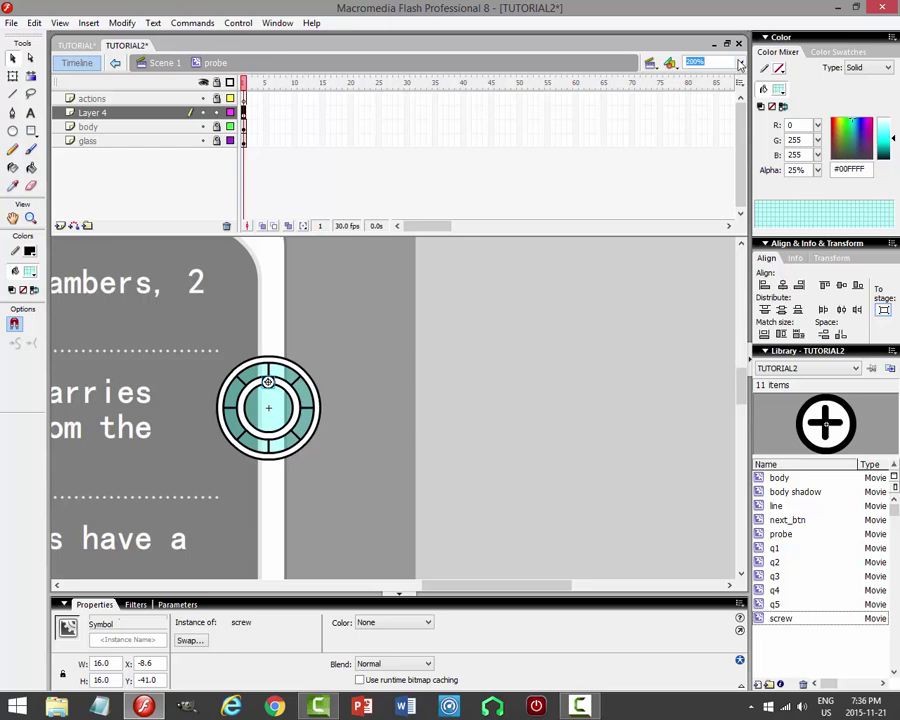
# Scale the screw down to 9.6 by 9.6 pixels with 0 degrees of rotation.
pyautogui.click(740, 63)
pyautogui.click(705, 126)
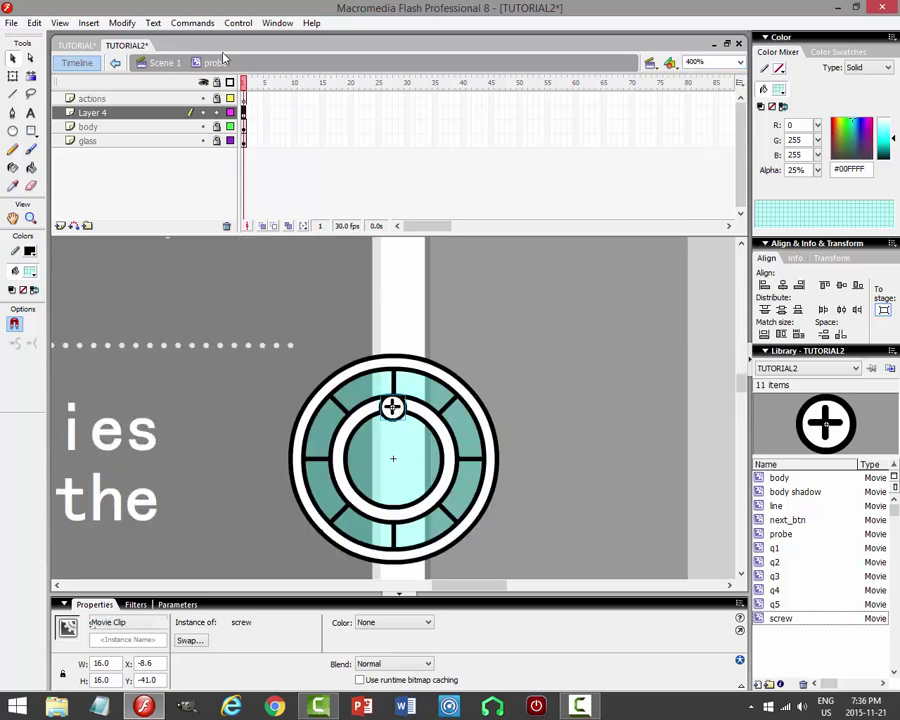
pyautogui.click(124, 22)
pyautogui.moveTo(100, 197)
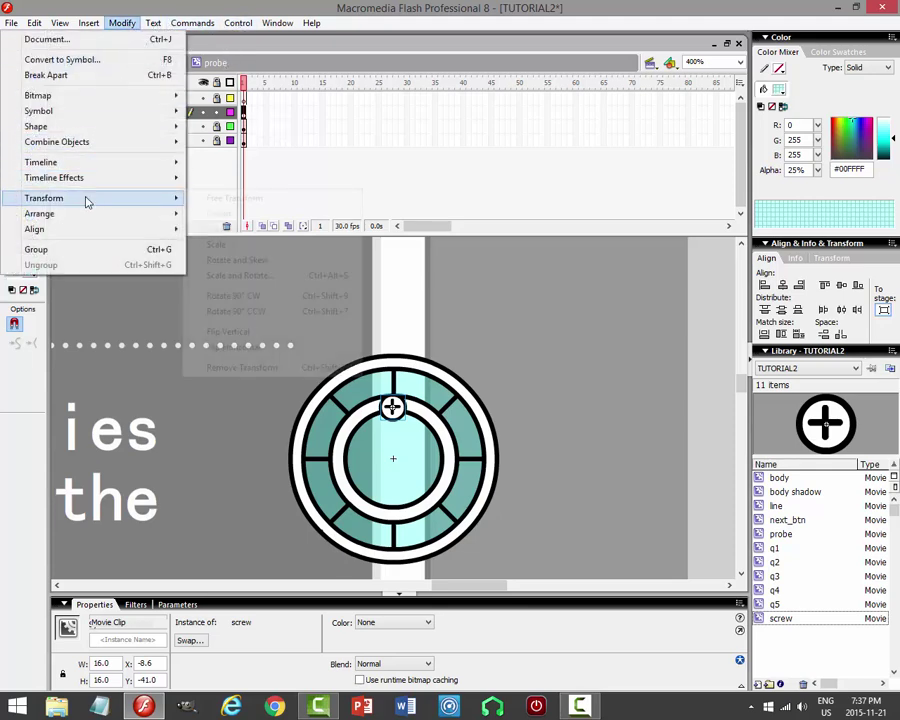
pyautogui.click(238, 275)
pyautogui.press('Tab')
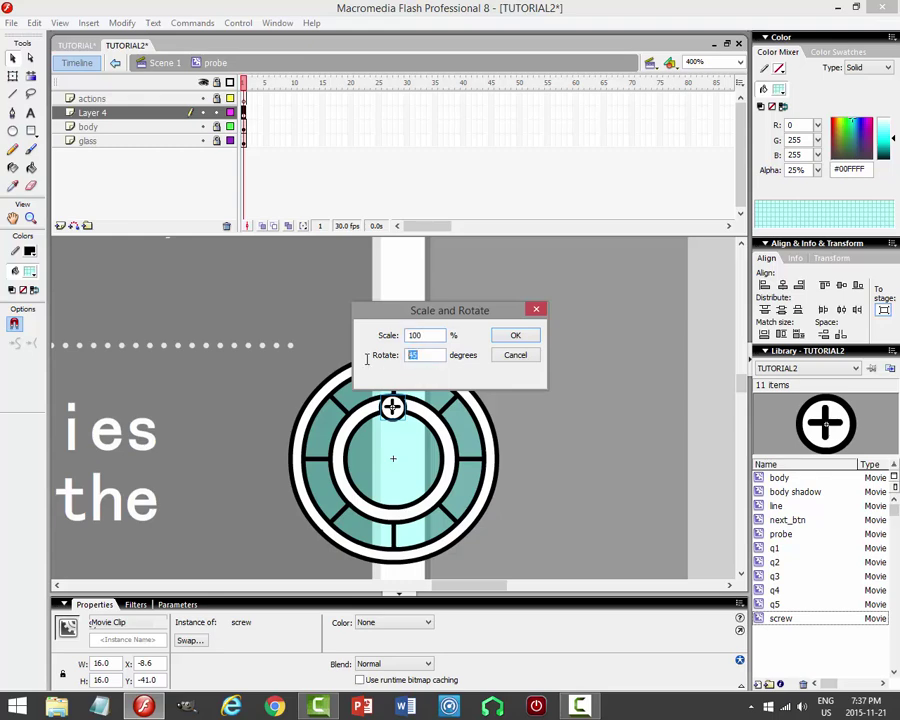
pyautogui.write('0')
pyautogui.doubleClick(433, 337)
pyautogui.click(512, 336)
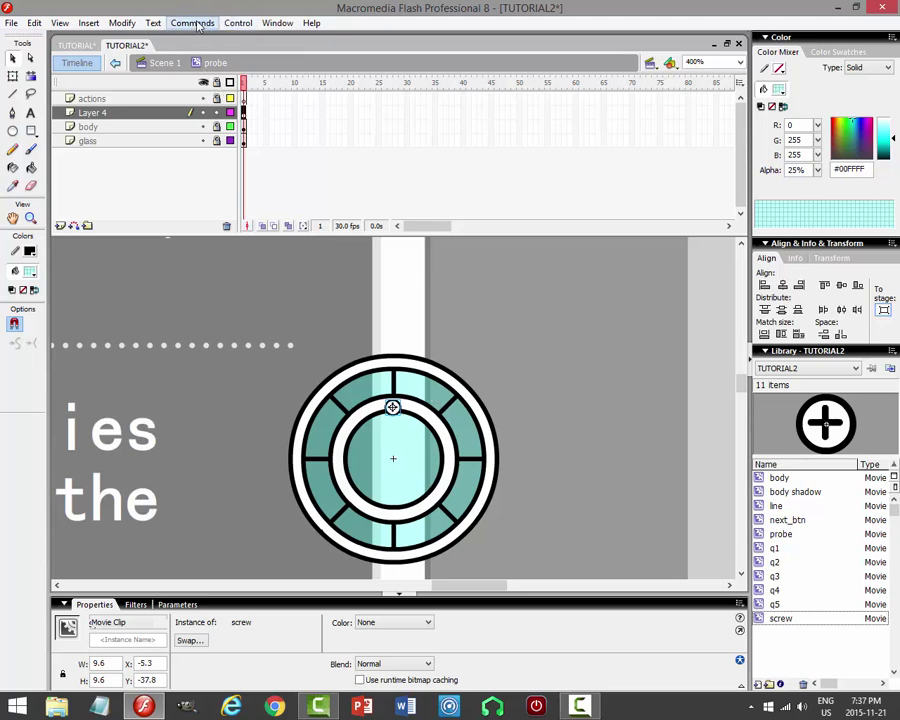
# Scale the screw down again to 5.8 by 5.8 pixels and centre it within the top of the inner ring's white band.
pyautogui.click(122, 22)
pyautogui.moveTo(60, 197)
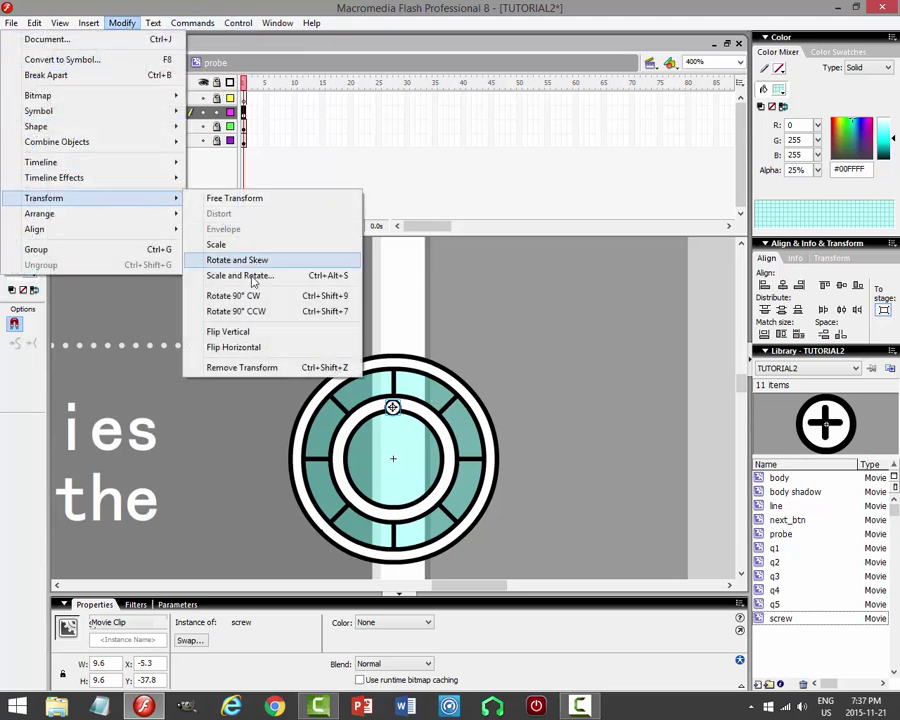
pyautogui.click(245, 224)
pyautogui.click(515, 337)
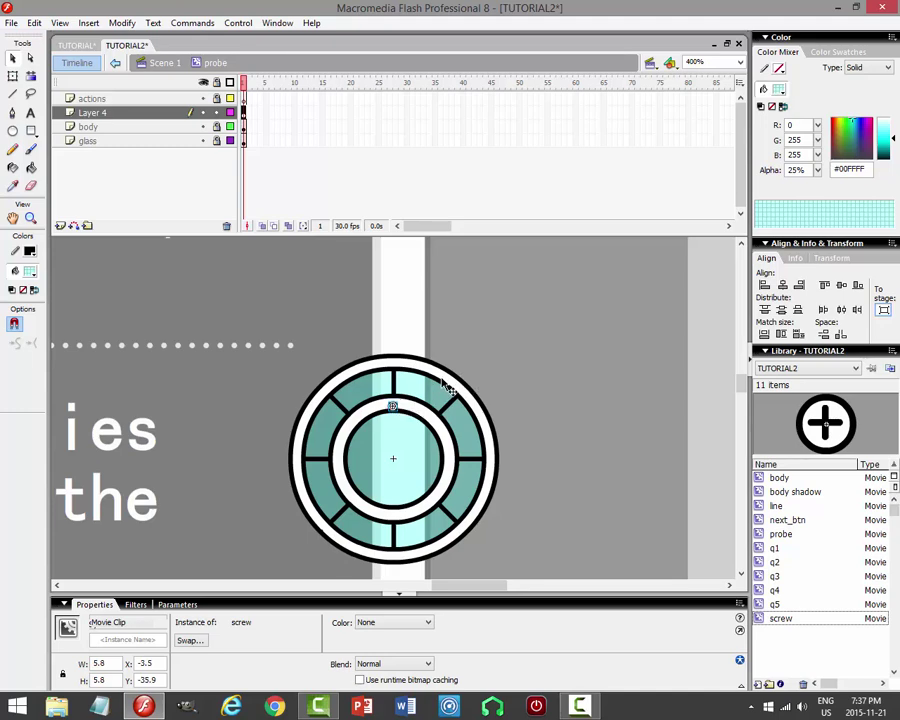
pyautogui.press('Up')
# Duplicate the screw in place and move the copy straight down to the bottom of the inner ring.
pyautogui.click(34, 22)
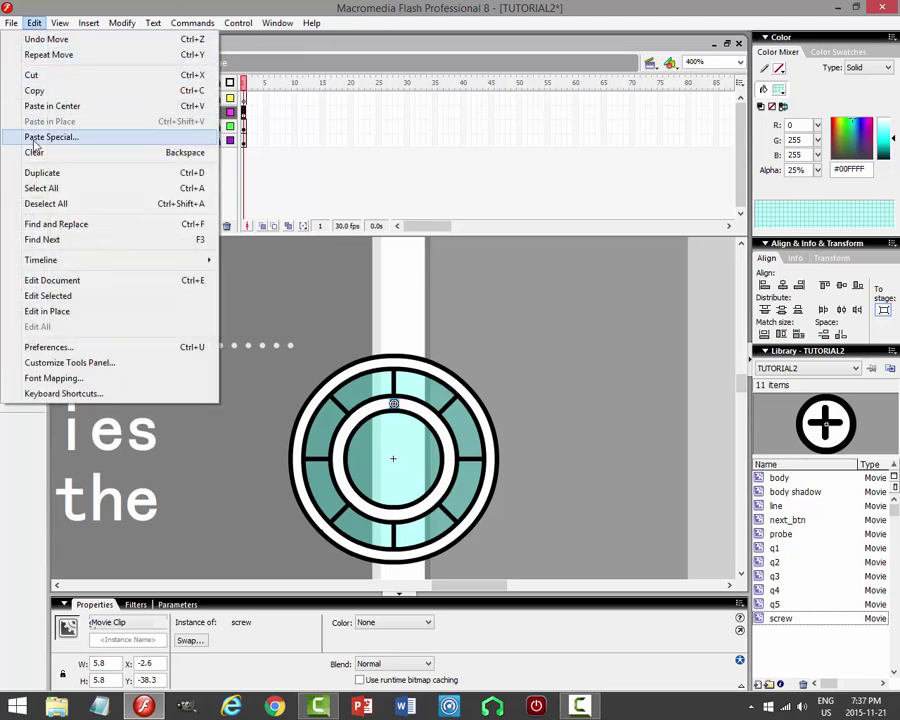
pyautogui.click(34, 90)
pyautogui.click(34, 22)
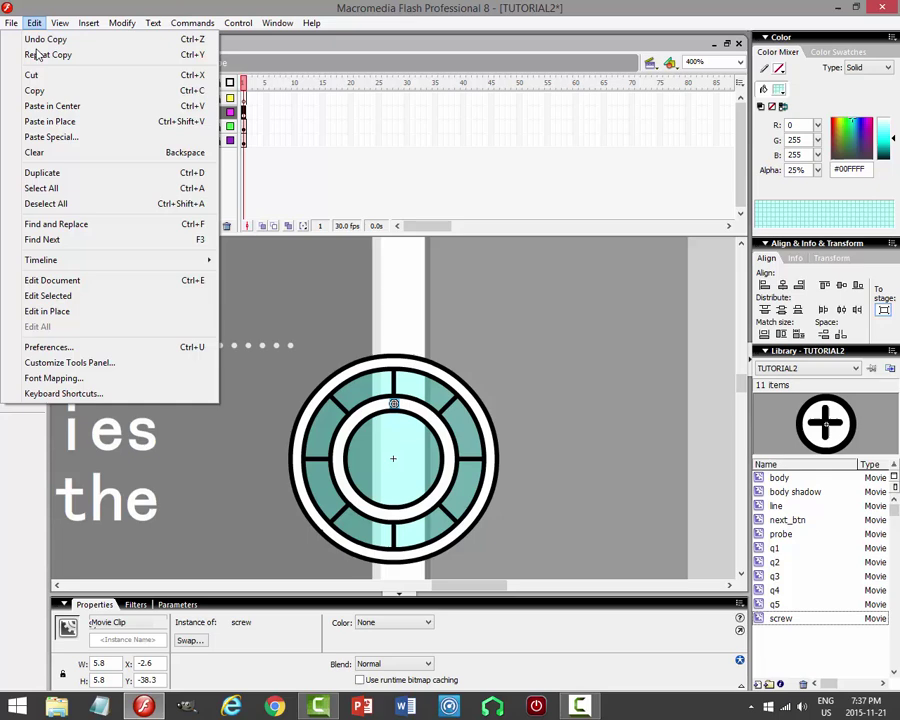
pyautogui.click(42, 124)
pyautogui.press('Down')
pyautogui.press('Down')
pyautogui.press('Down')
pyautogui.press('Down')
pyautogui.press('Down')
pyautogui.press('Down')
pyautogui.press('Down')
pyautogui.press('Down')
pyautogui.press('Down')
pyautogui.press('Down')
pyautogui.press('Down')
pyautogui.press('Down')
pyautogui.press('Down')
pyautogui.press('Down')
pyautogui.press('Down')
pyautogui.press('Down')
pyautogui.press('Down')
pyautogui.press('Down')
pyautogui.press('Down')
pyautogui.press('Down')
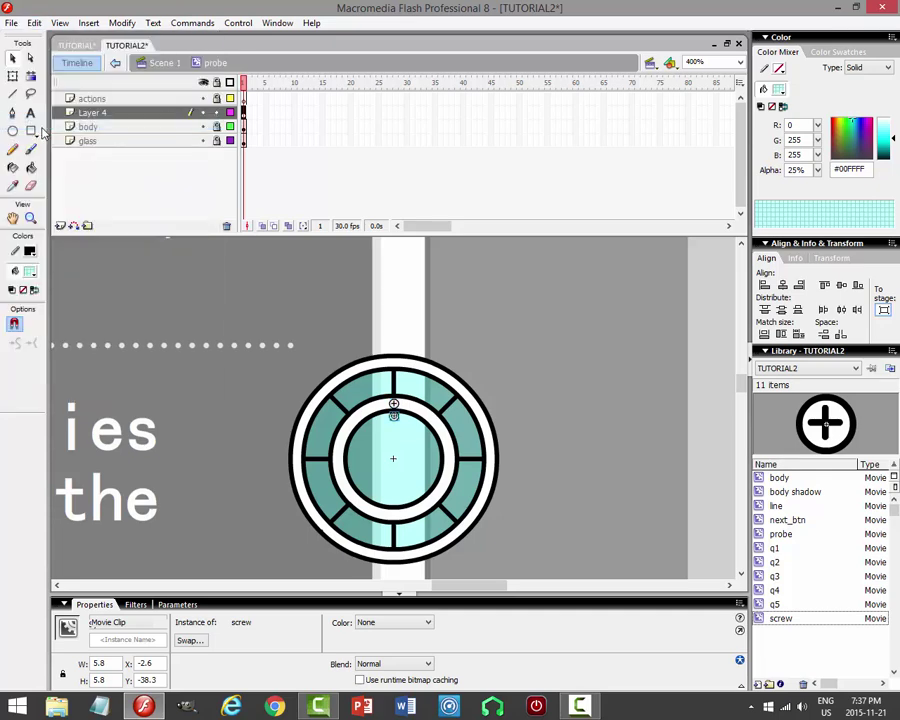
pyautogui.press('Down')
pyautogui.press('Down')
pyautogui.press('Down')
pyautogui.press('Down')
pyautogui.press('Down')
pyautogui.press('Down')
pyautogui.press('Down')
pyautogui.press('Down')
pyautogui.press('Down')
pyautogui.press('Down')
pyautogui.press('Down')
pyautogui.press('Down')
pyautogui.press('Down')
pyautogui.press('Down')
pyautogui.press('Down')
pyautogui.press('Down')
pyautogui.press('Down')
pyautogui.press('Down')
pyautogui.press('Down')
pyautogui.press('Down')
pyautogui.press('Up')
pyautogui.press('Up')
pyautogui.press('Up')
pyautogui.press('Up')
pyautogui.press('Up')
pyautogui.press('Up')
pyautogui.press('Up')
pyautogui.press('Up')
pyautogui.press('Up')
pyautogui.press('Up')
# Duplicate both screws in place and rotate the copies 90° clockwise onto the left and right of the inner ring.
pyautogui.click(100, 113)
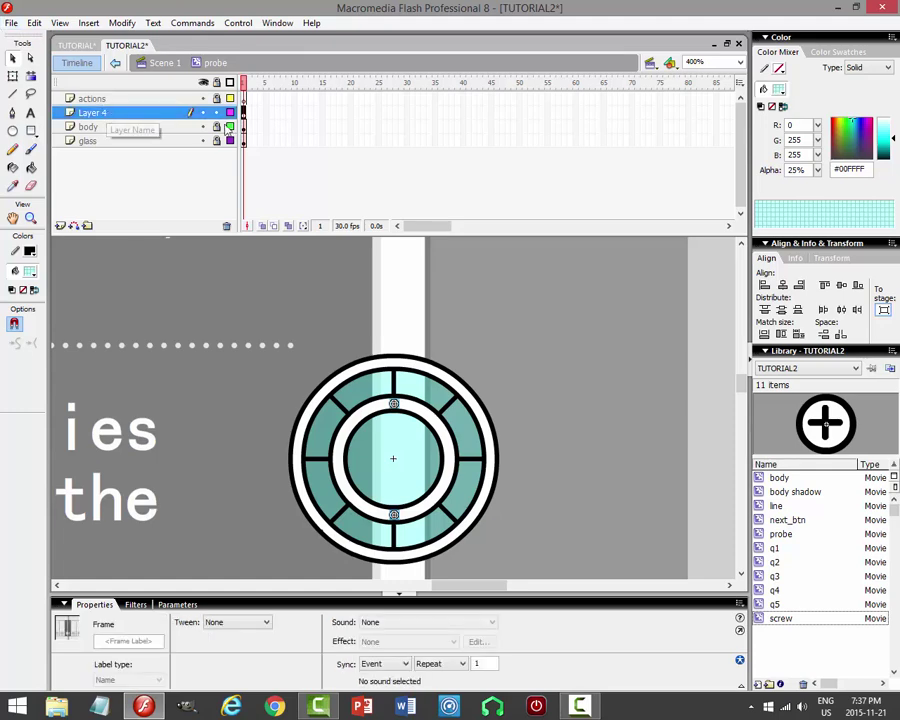
pyautogui.click(34, 22)
pyautogui.click(40, 89)
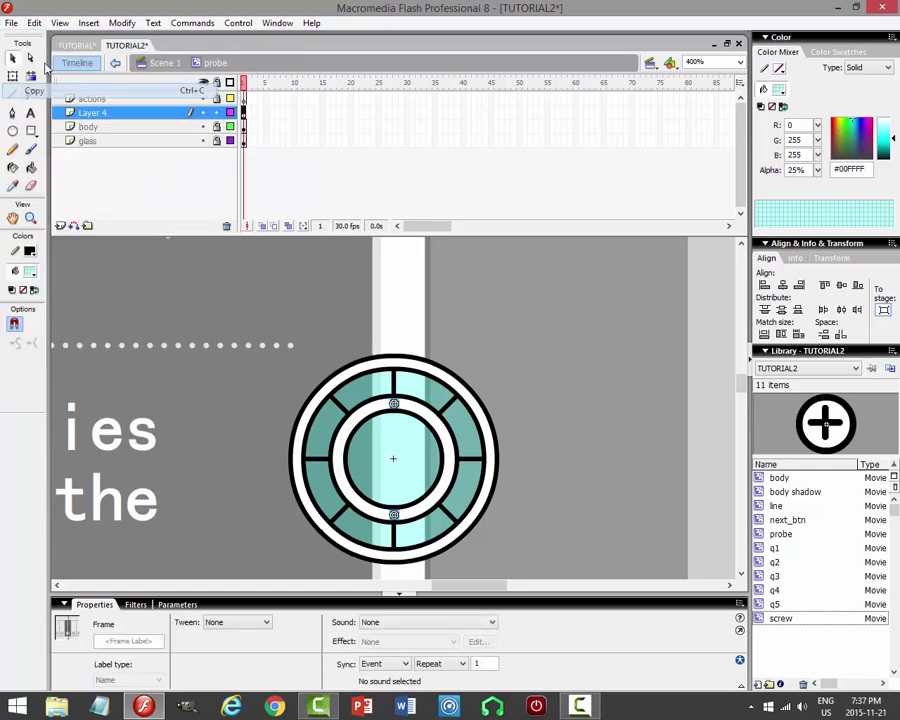
pyautogui.click(34, 22)
pyautogui.click(58, 119)
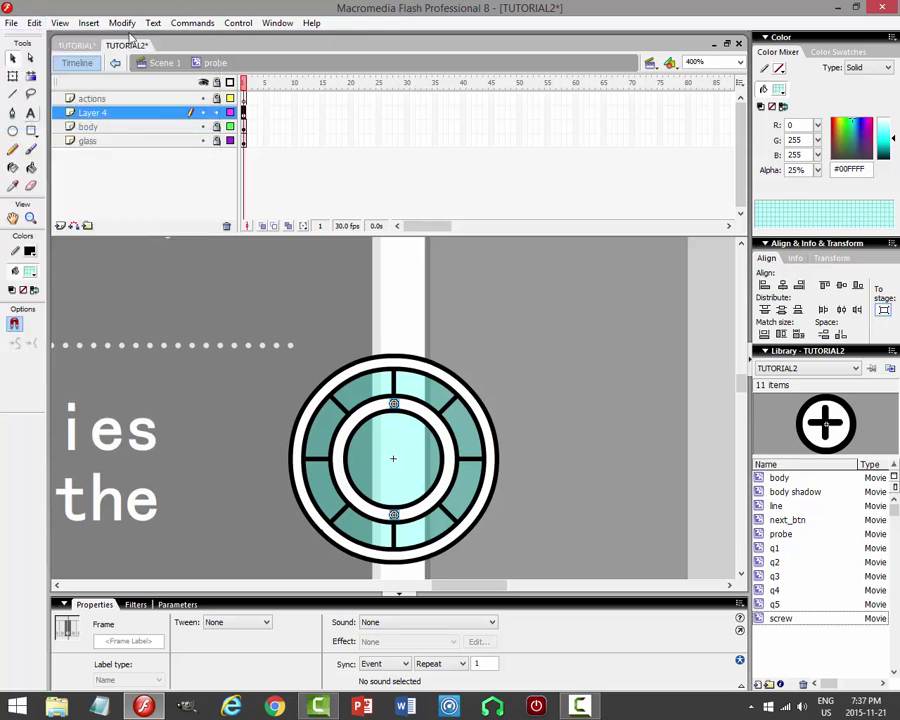
pyautogui.click(122, 22)
pyautogui.moveTo(102, 199)
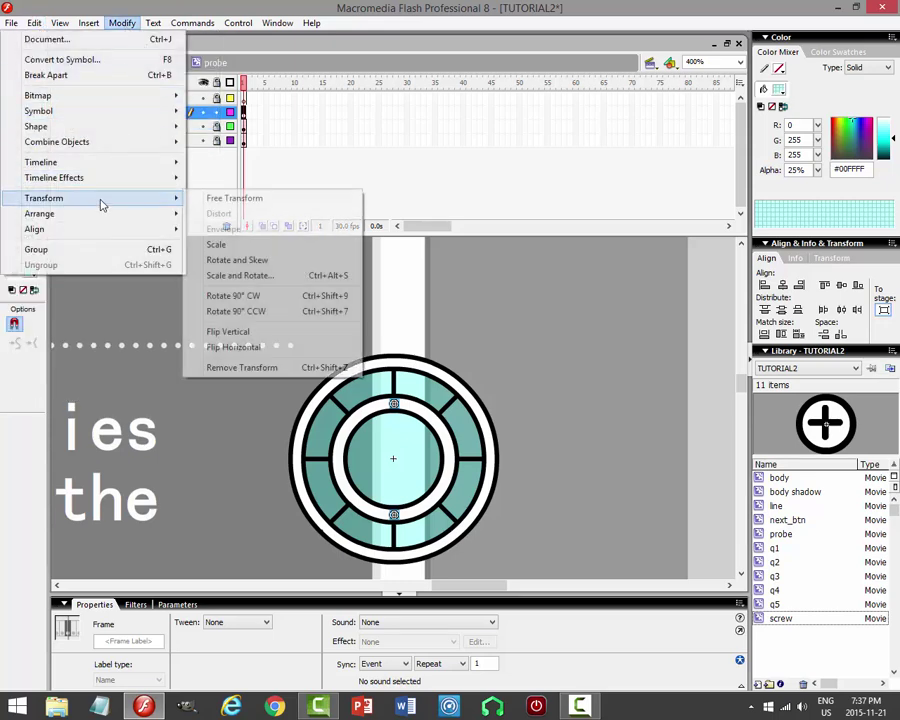
pyautogui.click(240, 295)
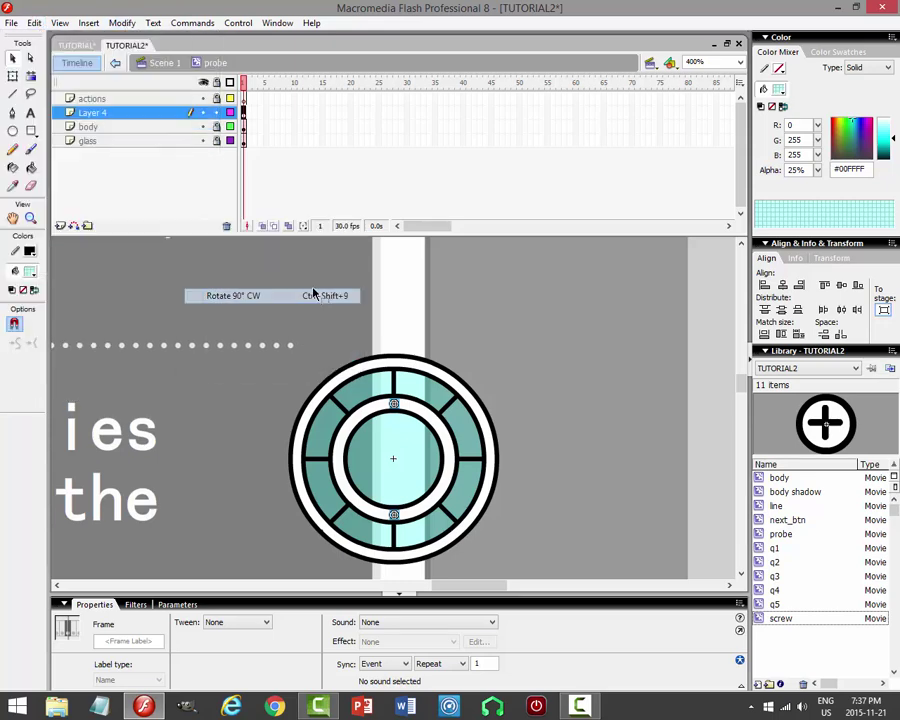
pyautogui.click(562, 343)
# Test the movie to check the probe with its four screws, and close the preview.
pyautogui.click(238, 22)
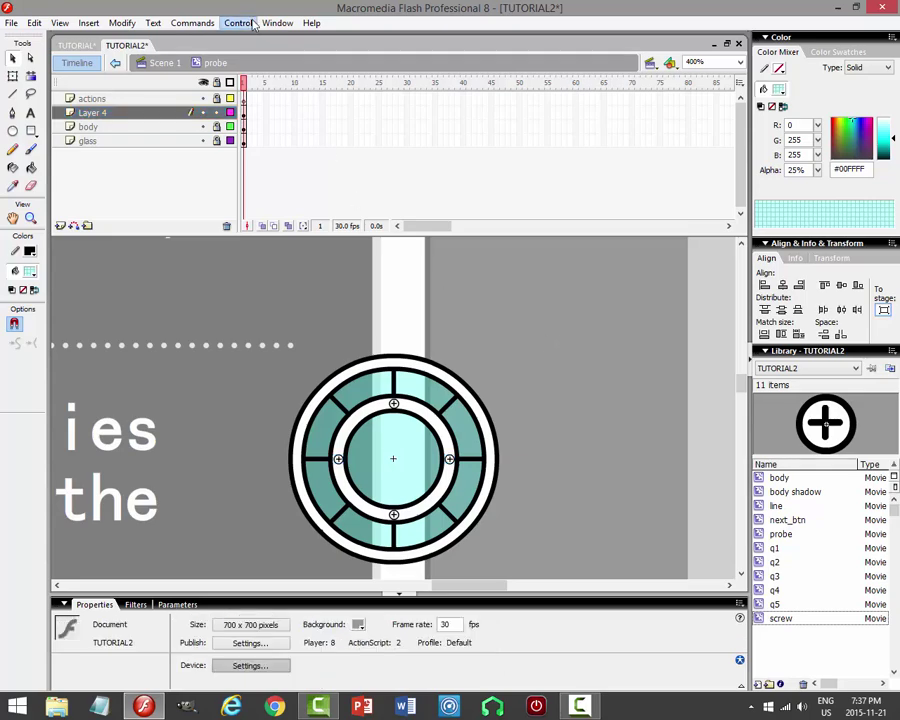
pyautogui.click(62, 124)
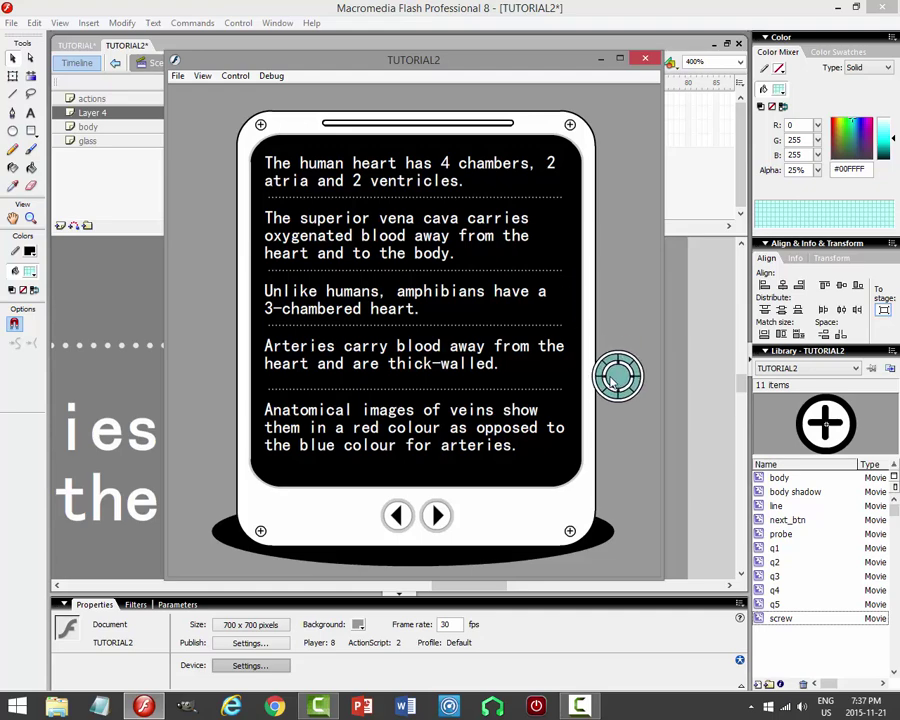
pyautogui.click(644, 58)
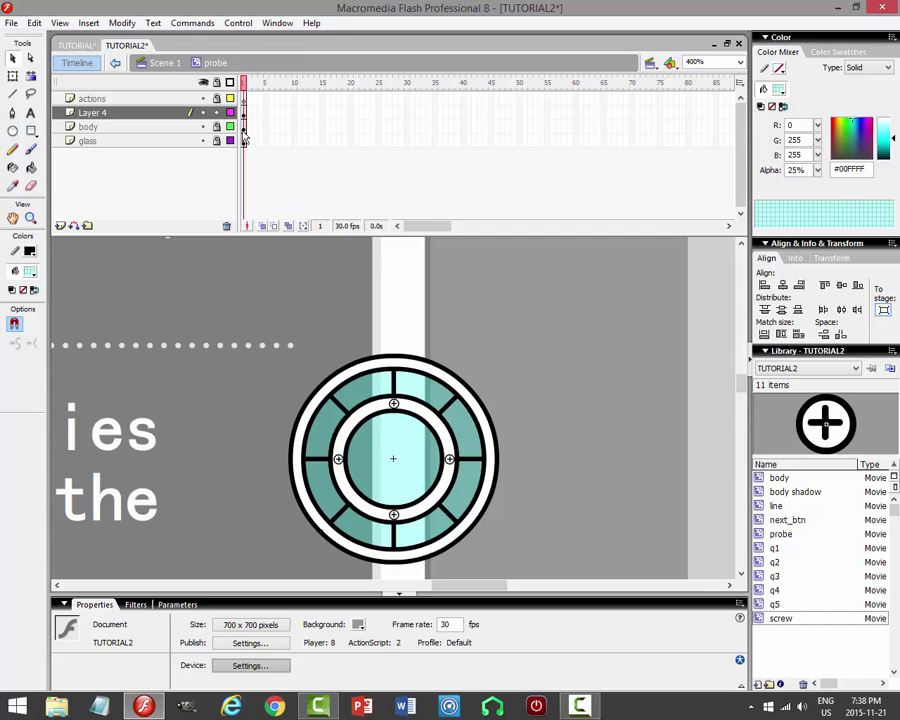
# Rename Layer 4 as screws, lock it and save the document.
pyautogui.doubleClick(165, 114)
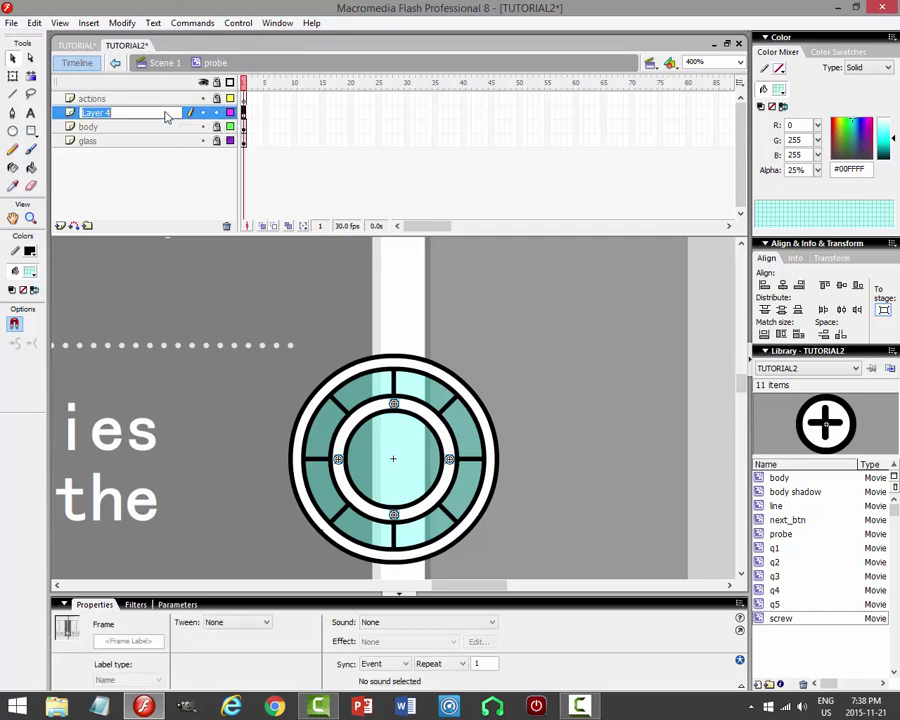
pyautogui.write('screws')
pyautogui.press('Return')
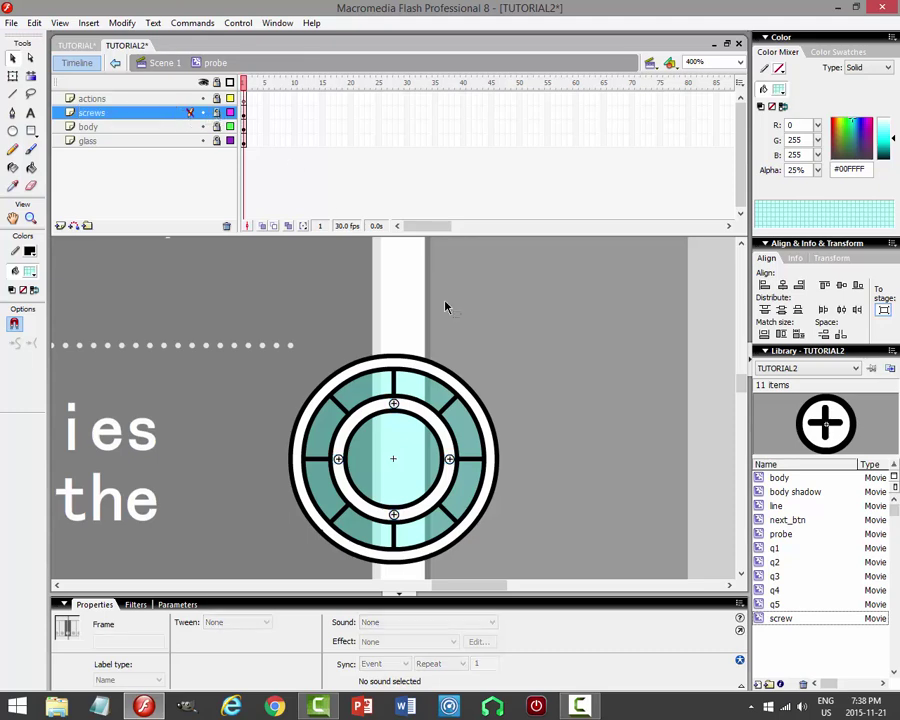
pyautogui.hotkey('ctrl', 's')
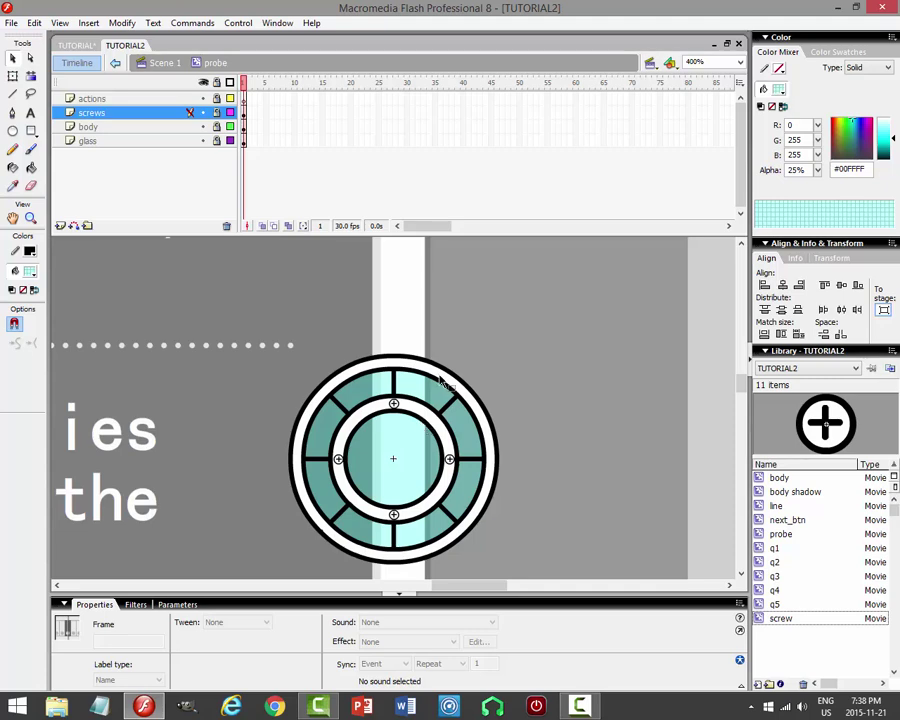
# Add the script stop(); to frame 1 of the probe's actions layer and close the script editor.
pyautogui.click(244, 99)
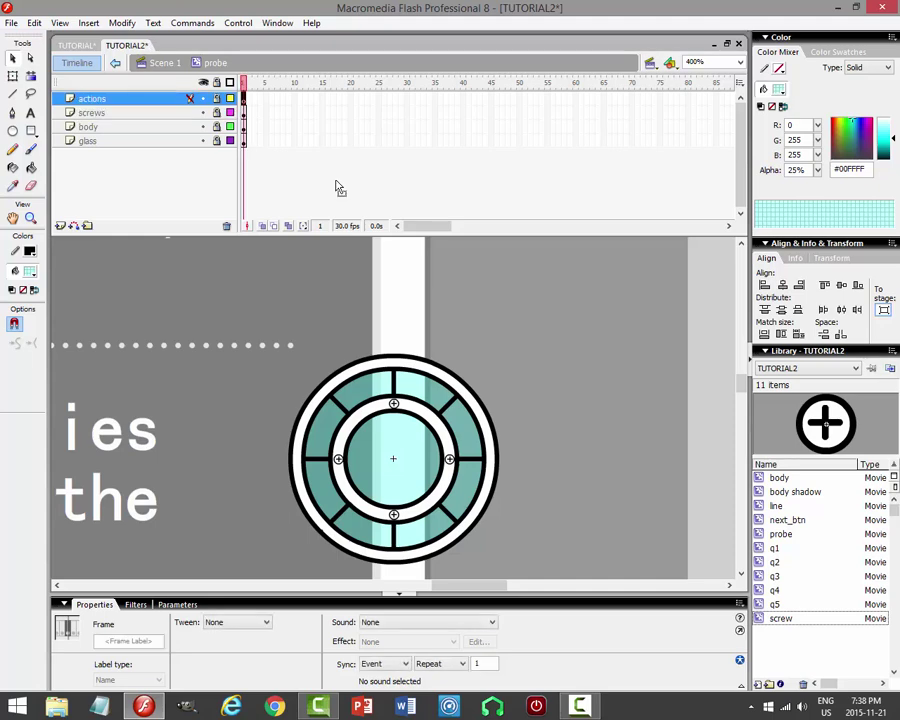
pyautogui.click(277, 22)
pyautogui.click(207, 158)
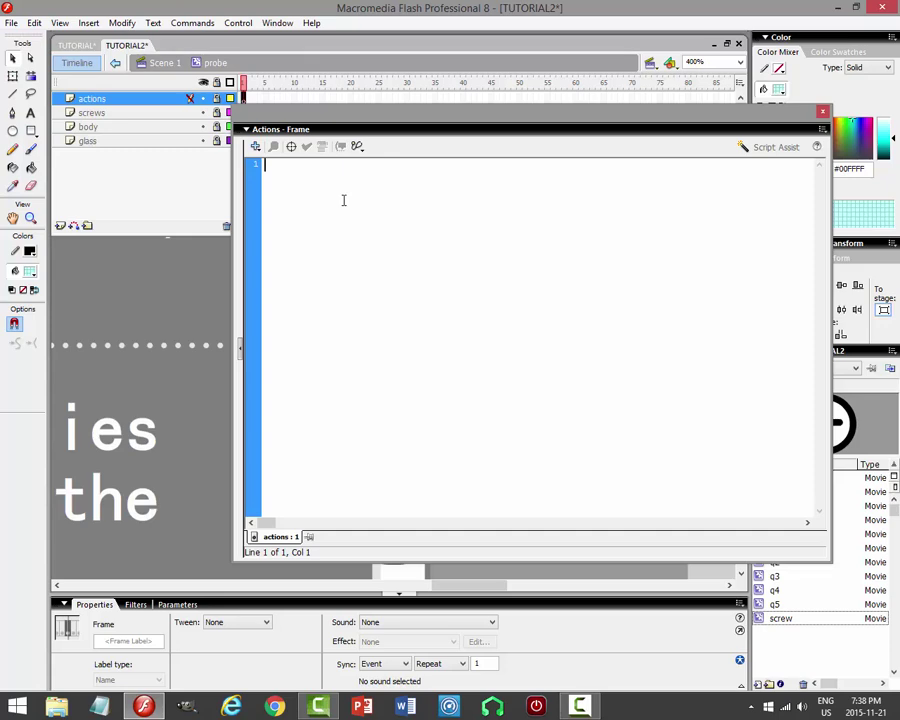
pyautogui.write('stop();')
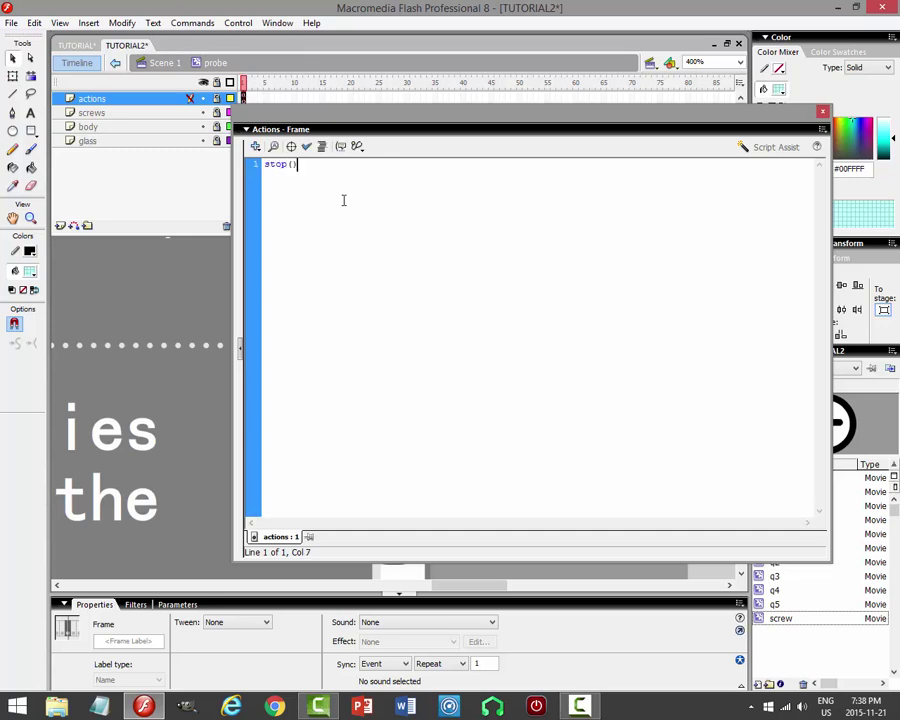
pyautogui.click(540, 707)
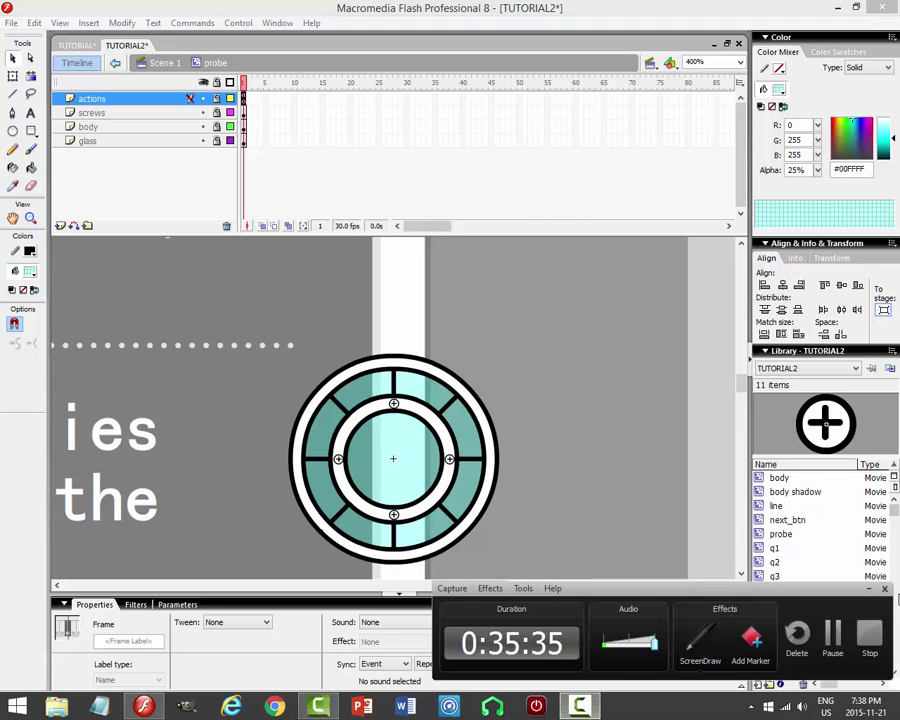
pyautogui.click(614, 425)
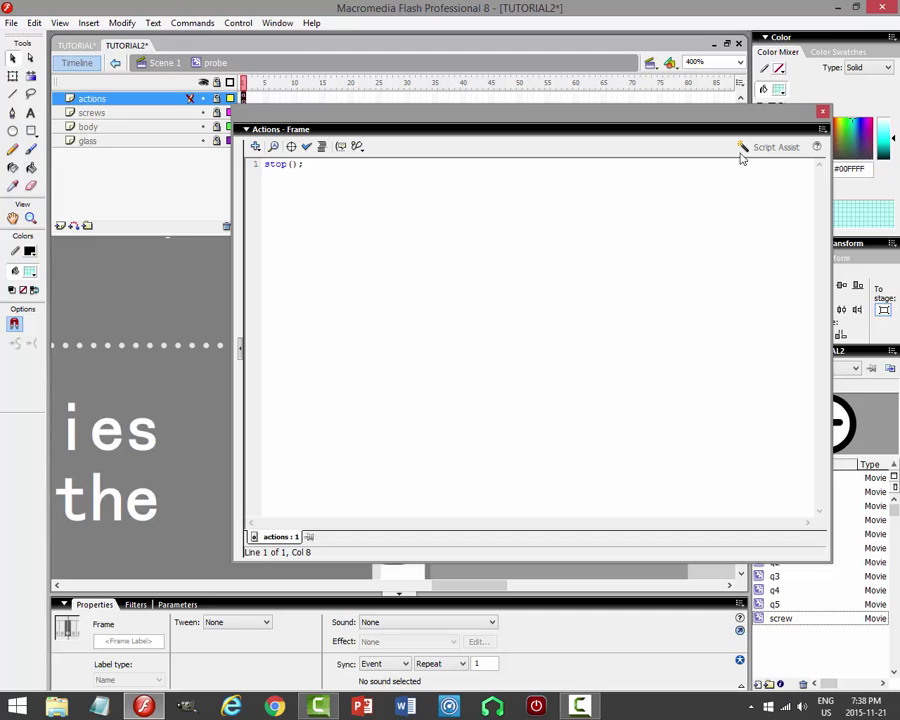
pyautogui.click(821, 111)
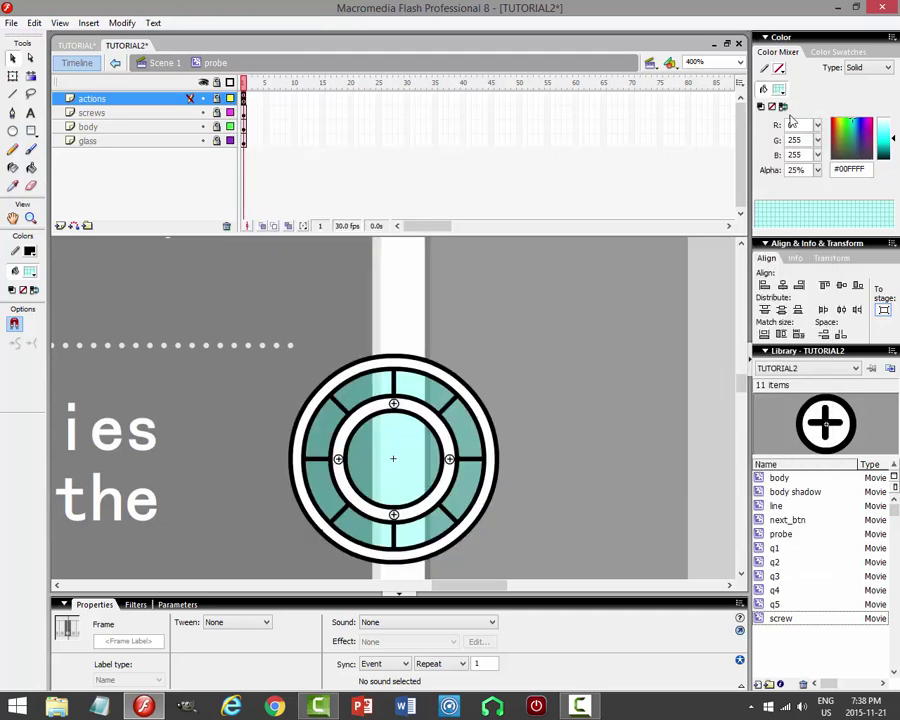
# Extend all four layers of the probe symbol to frame 15.
pyautogui.click(266, 98)
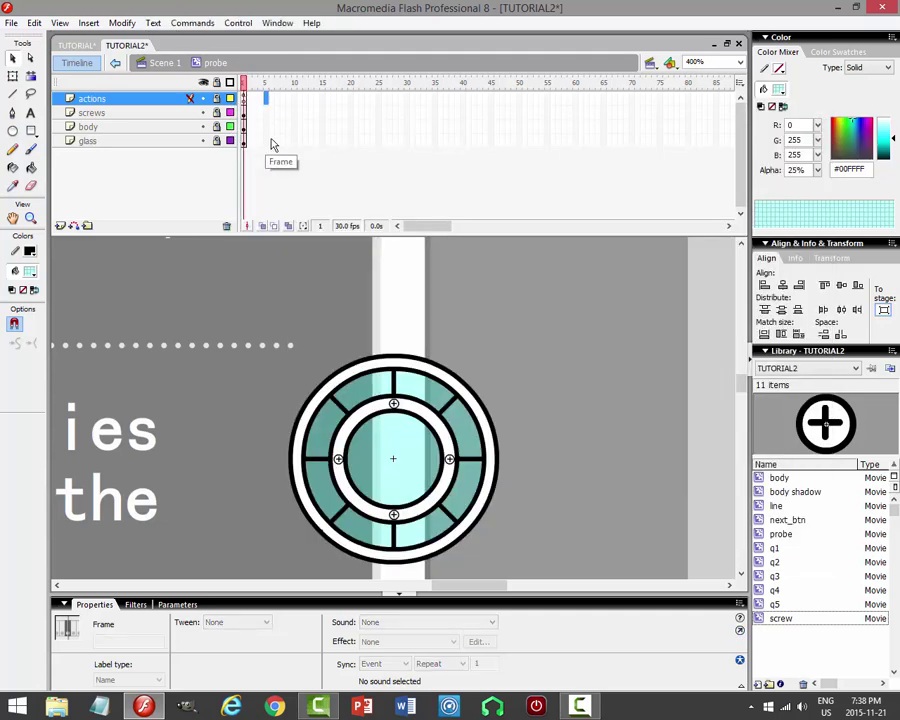
pyautogui.click(321, 98)
pyautogui.keyDown('shift'); pyautogui.click(325, 144); pyautogui.keyUp('shift')
pyautogui.press('F5')
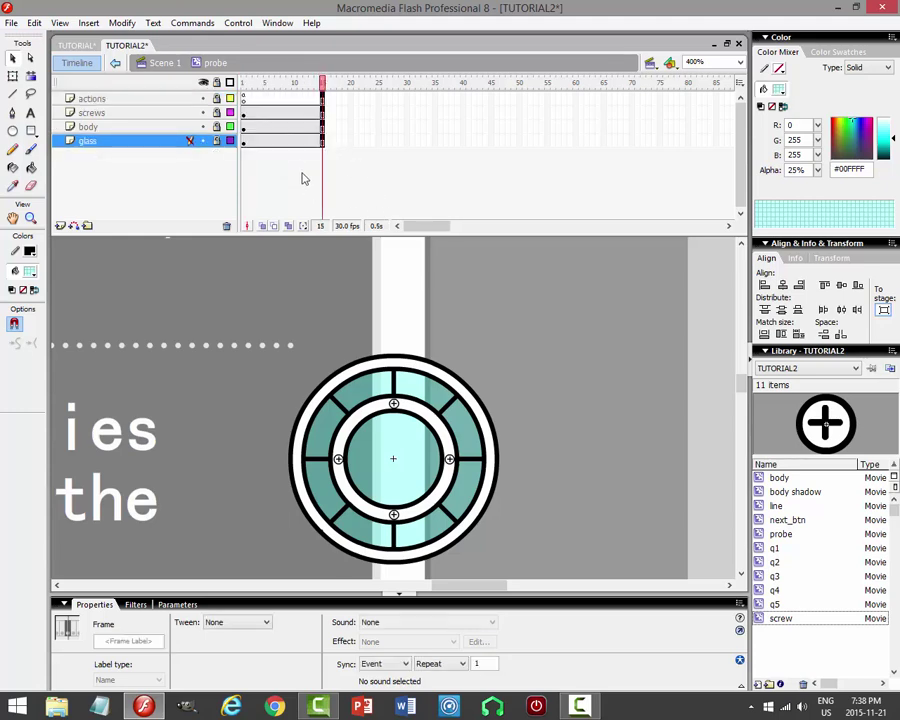
# Put keyframes with the copied stop(); script at frames 5 and 10 of the actions layer.
pyautogui.click(266, 98)
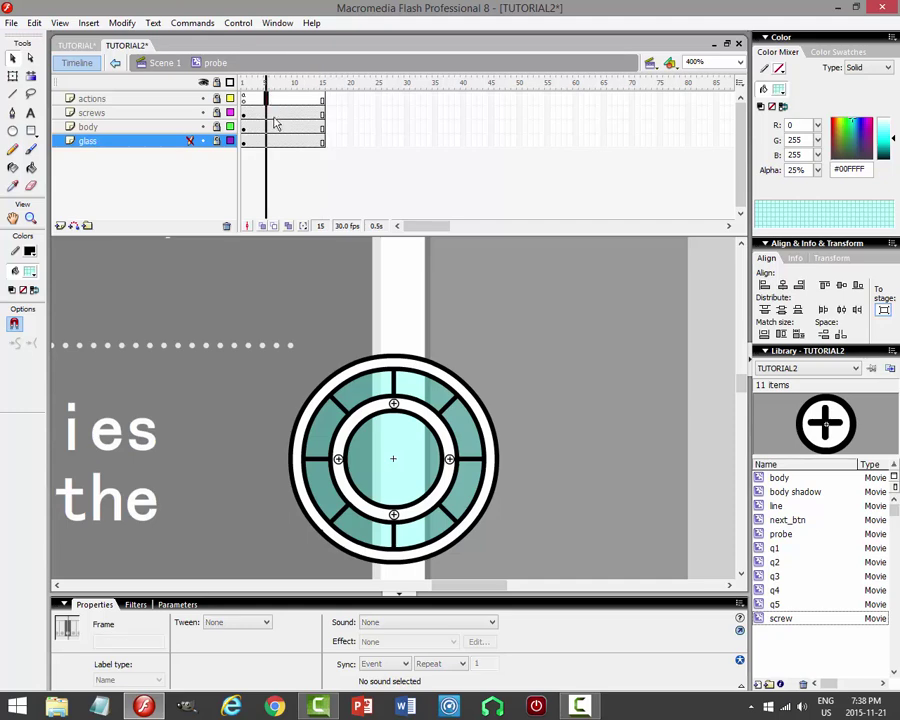
pyautogui.press('F6')
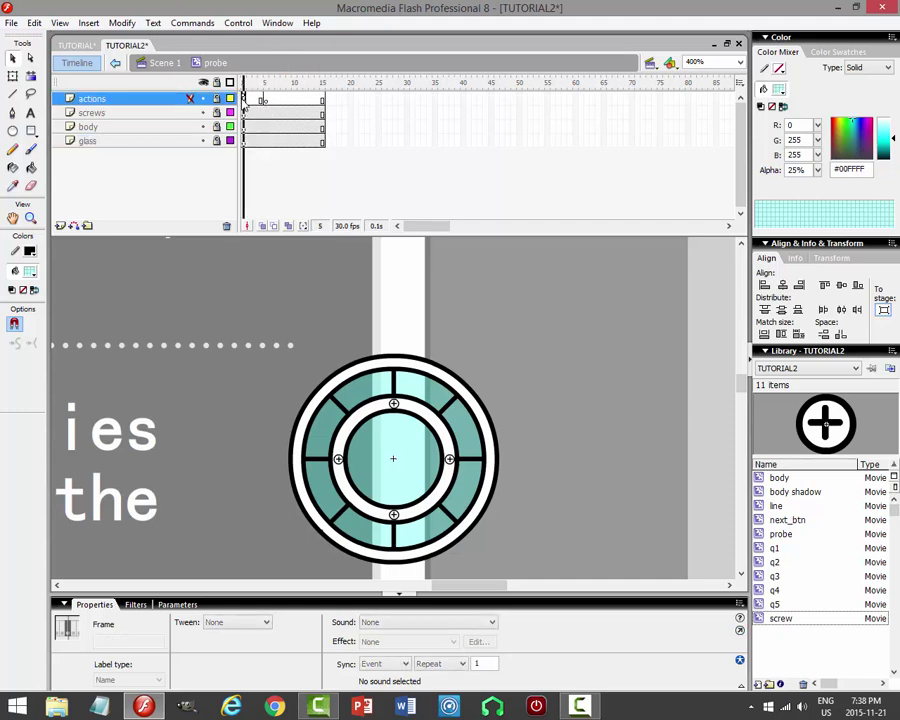
pyautogui.click(246, 99)
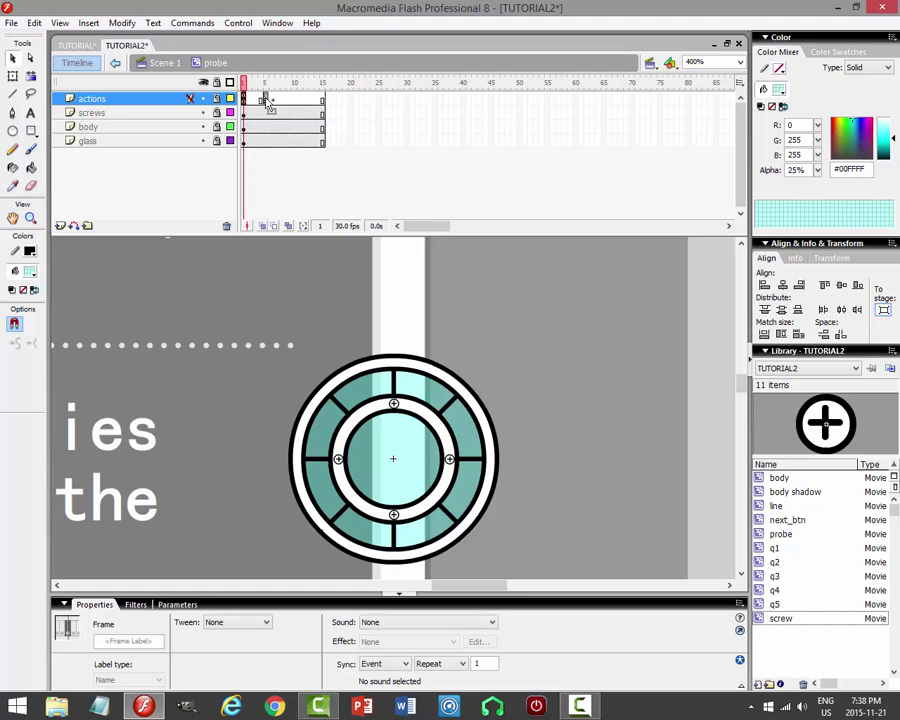
pyautogui.click(266, 103)
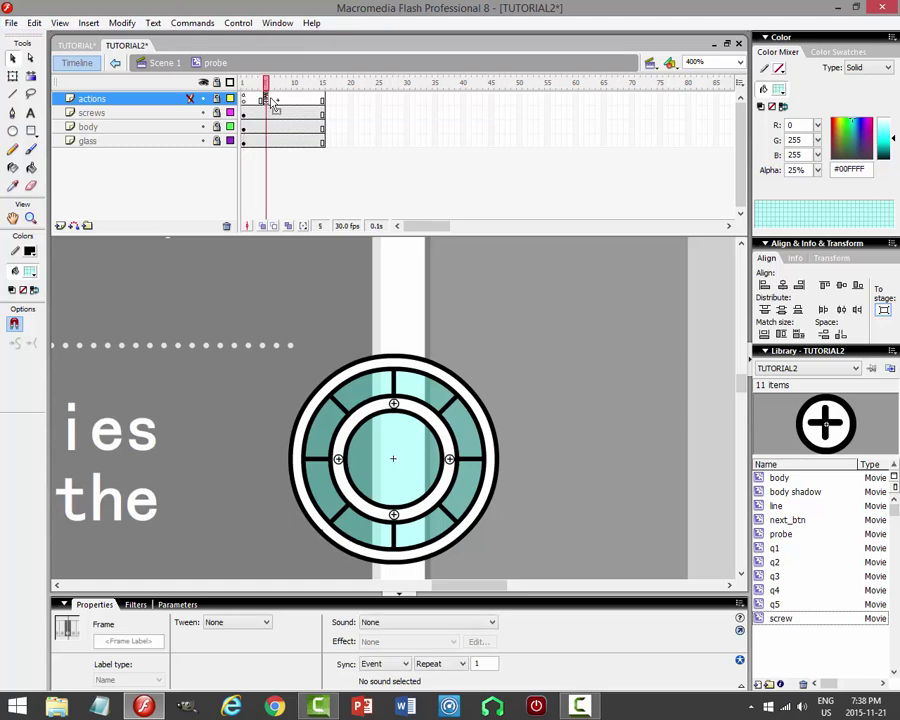
pyautogui.press('Return')
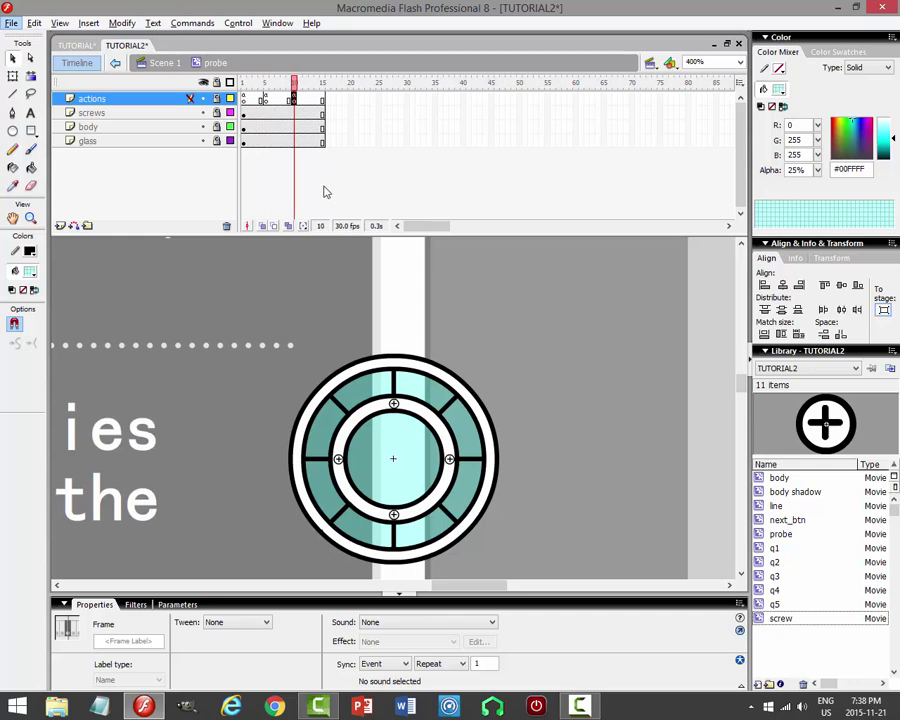
# Insert a keyframe at frame 5 of the glass layer, unlock the layer and fill the glass with green #81F20D at 42% alpha.
pyautogui.click(266, 141)
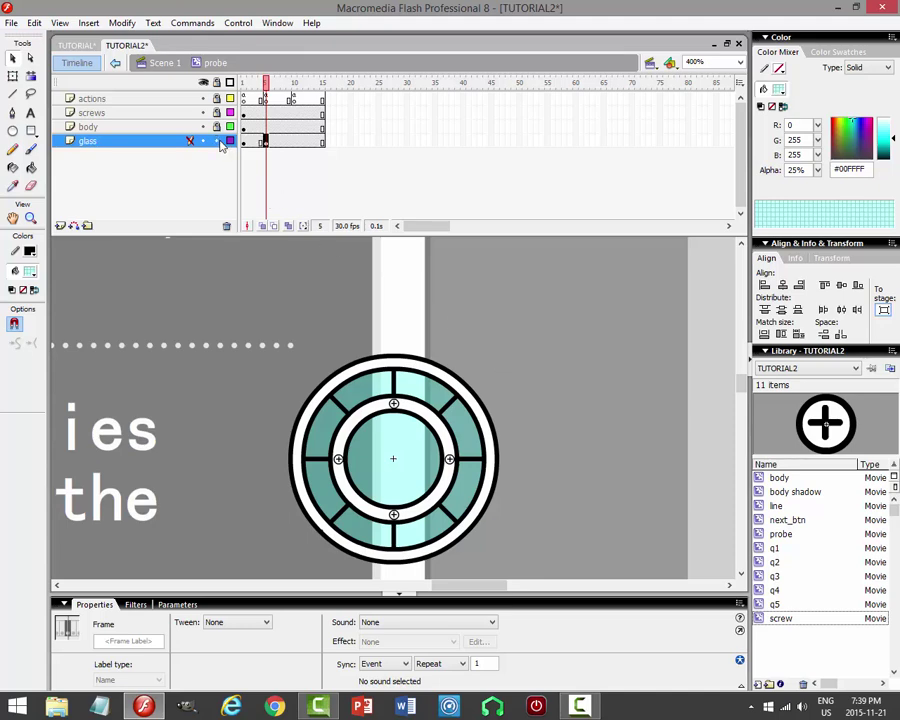
pyautogui.click(555, 321)
pyautogui.click(440, 396)
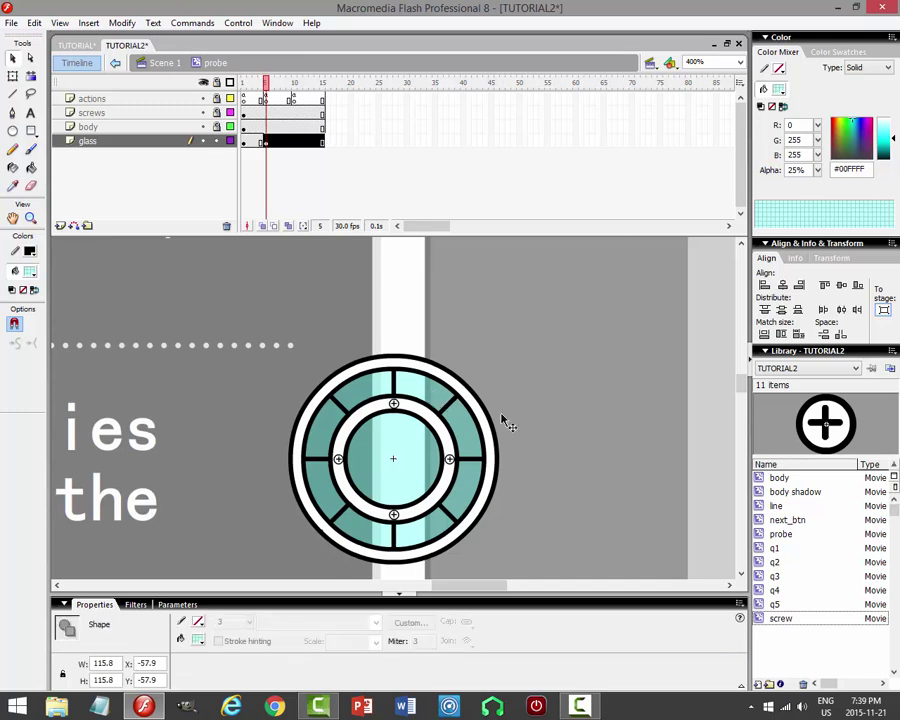
pyautogui.keyDown('shift'); pyautogui.click(408, 450); pyautogui.keyUp('shift')
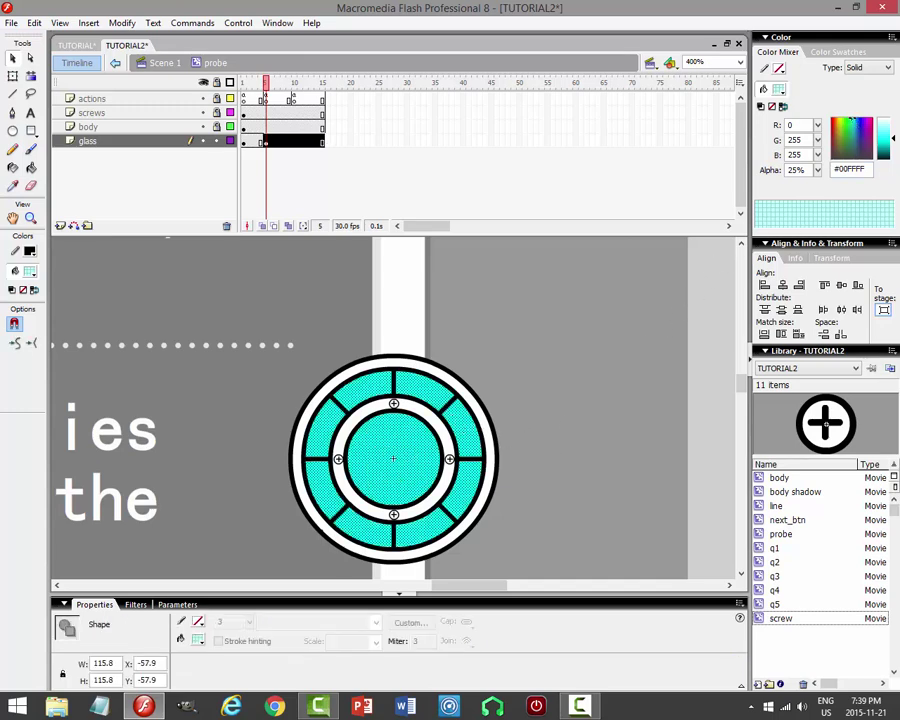
pyautogui.moveTo(852, 125); pyautogui.dragTo(843, 122)
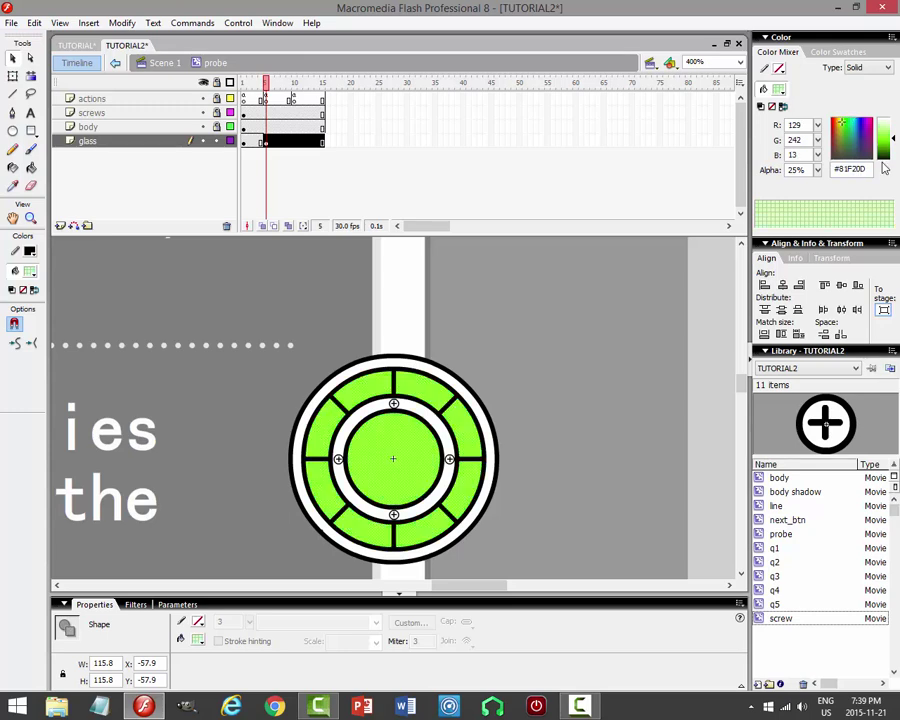
pyautogui.moveTo(817, 170); pyautogui.dragTo(825, 150)
pyautogui.click(407, 255)
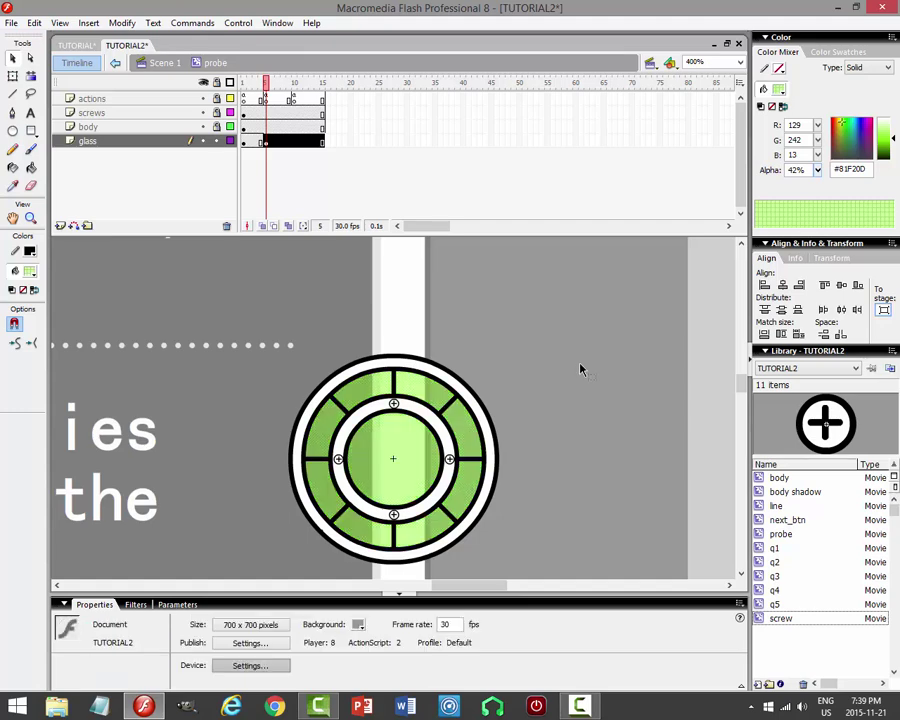
# Darken the glass fill at frame 5 to #56A209.
pyautogui.click(266, 142)
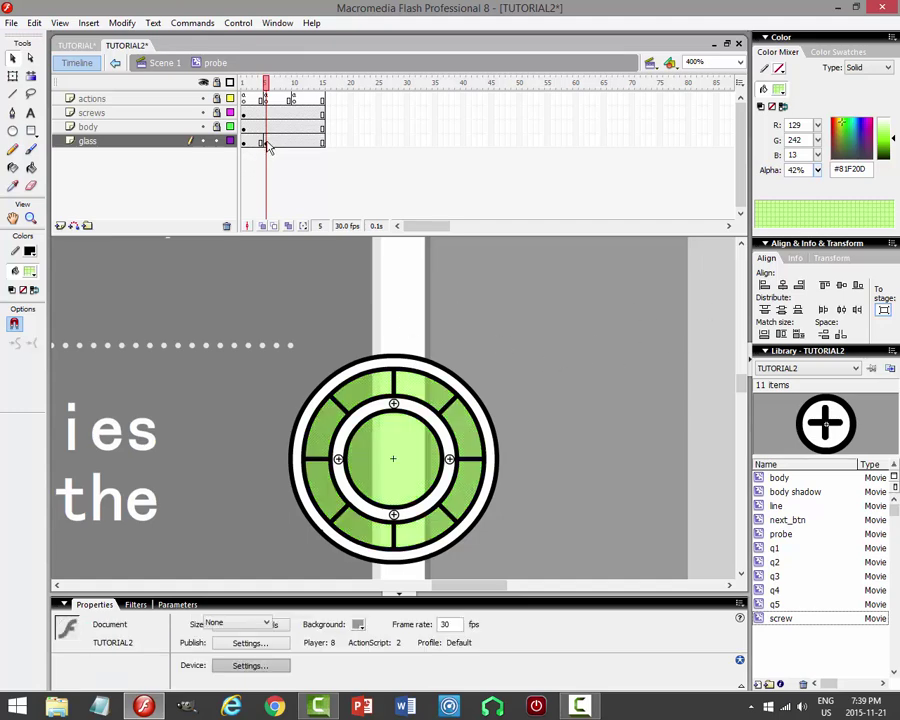
pyautogui.moveTo(895, 143); pyautogui.dragTo(895, 151)
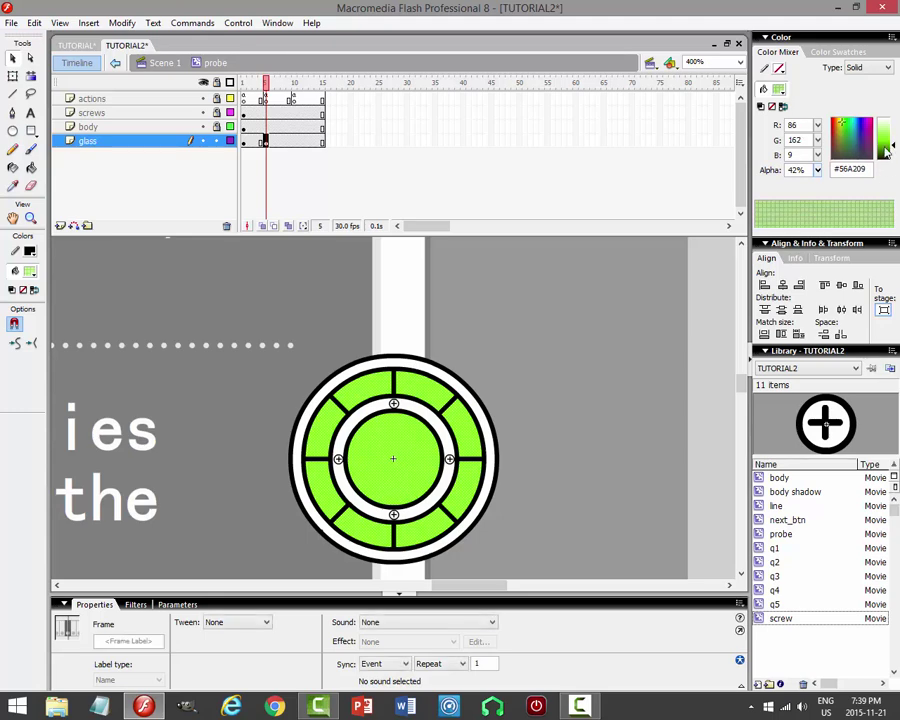
pyautogui.click(624, 291)
pyautogui.click(266, 87)
pyautogui.moveTo(266, 87)
pyautogui.mouseDown()
pyautogui.moveTo(250, 87)
pyautogui.moveTo(276, 90)
pyautogui.mouseUp()
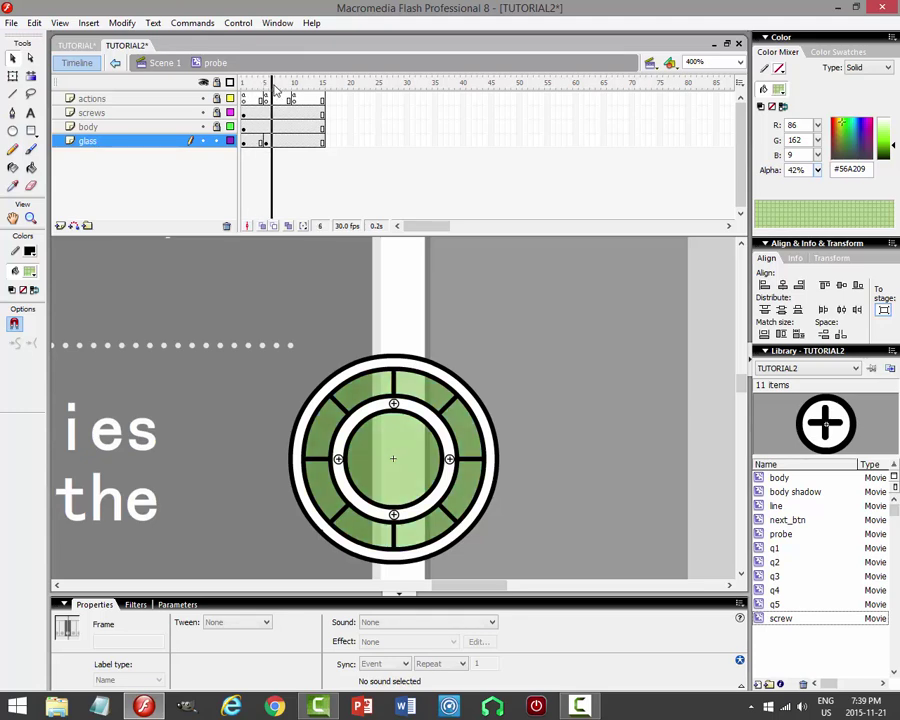
# Recolor the frame 5 glass to green #13D238 at 50% alpha and lock the glass layer.
pyautogui.click(266, 141)
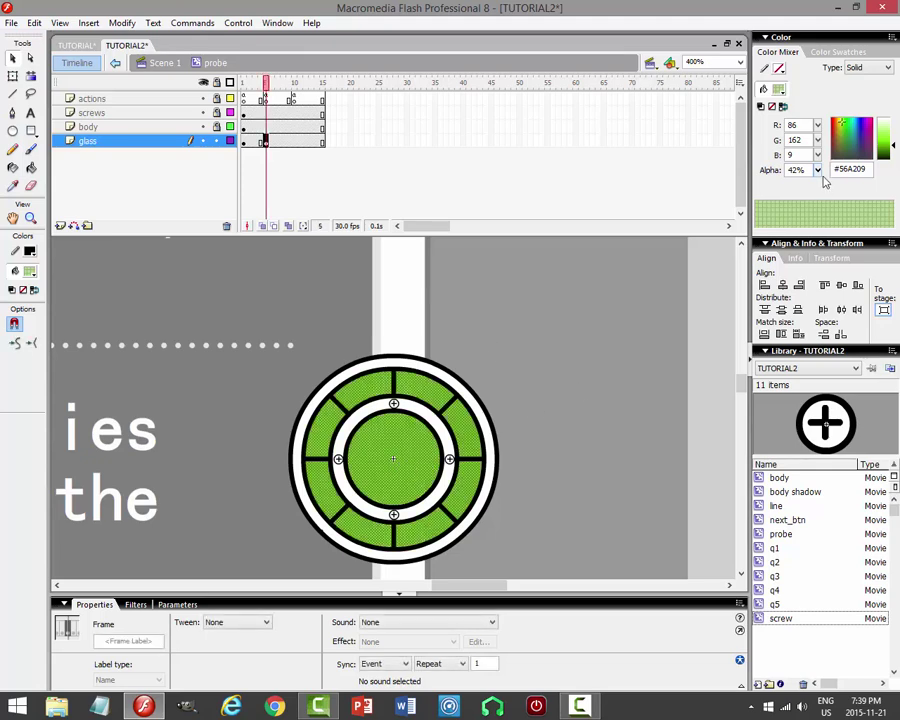
pyautogui.moveTo(818, 172); pyautogui.dragTo(818, 158)
pyautogui.moveTo(894, 147); pyautogui.dragTo(893, 140)
pyautogui.moveTo(840, 122); pyautogui.dragTo(843, 123)
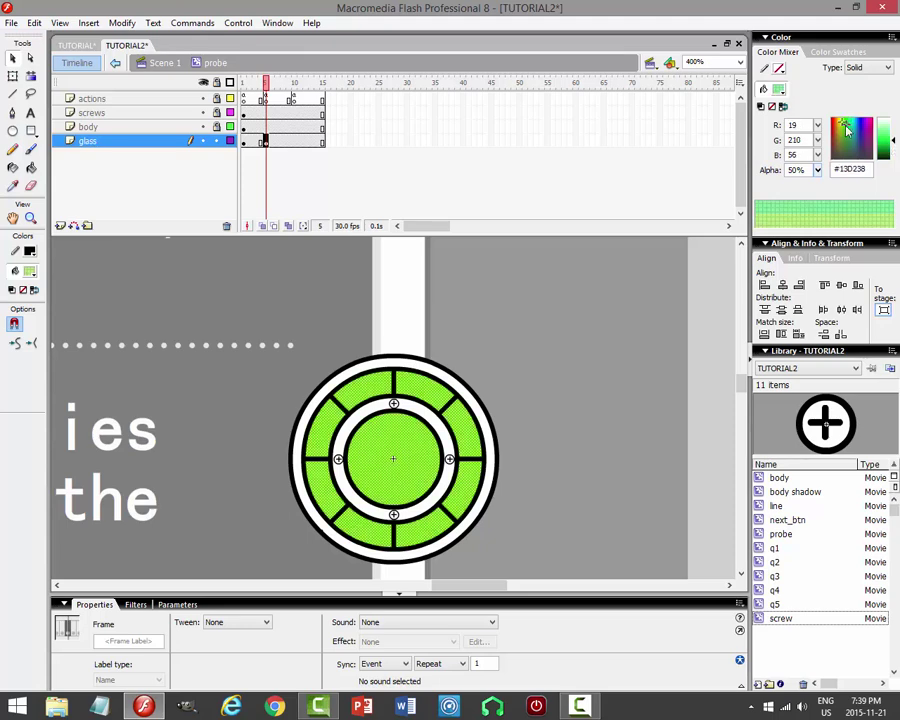
pyautogui.click(548, 367)
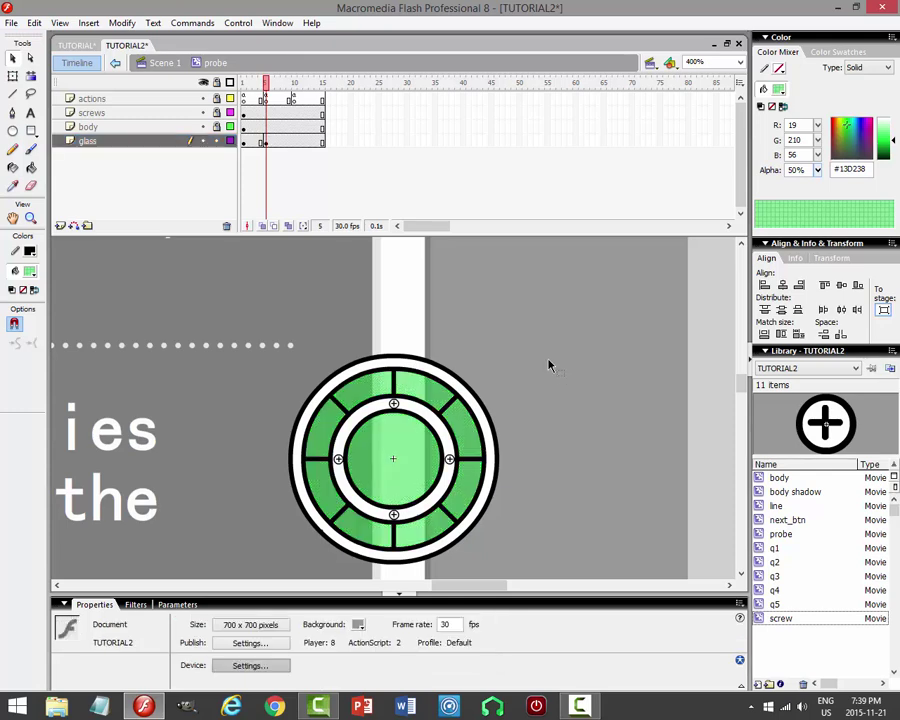
pyautogui.click(217, 143)
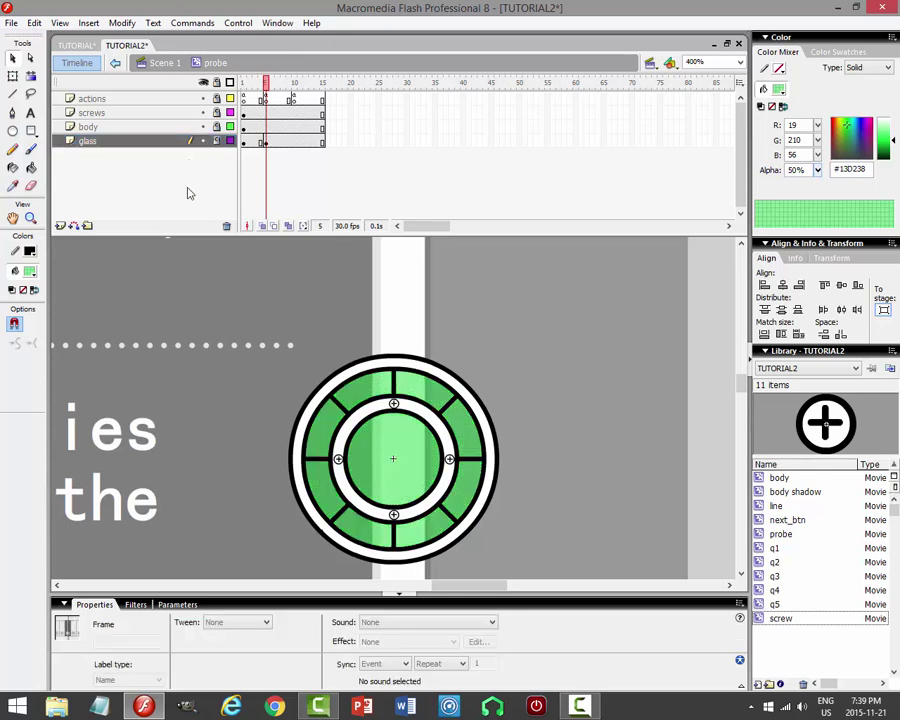
# Add a layer above glass and draw a white oval without outline, about 7 by 24 px, in the empty area above the probe.
pyautogui.click(60, 226)
pyautogui.click(13, 131)
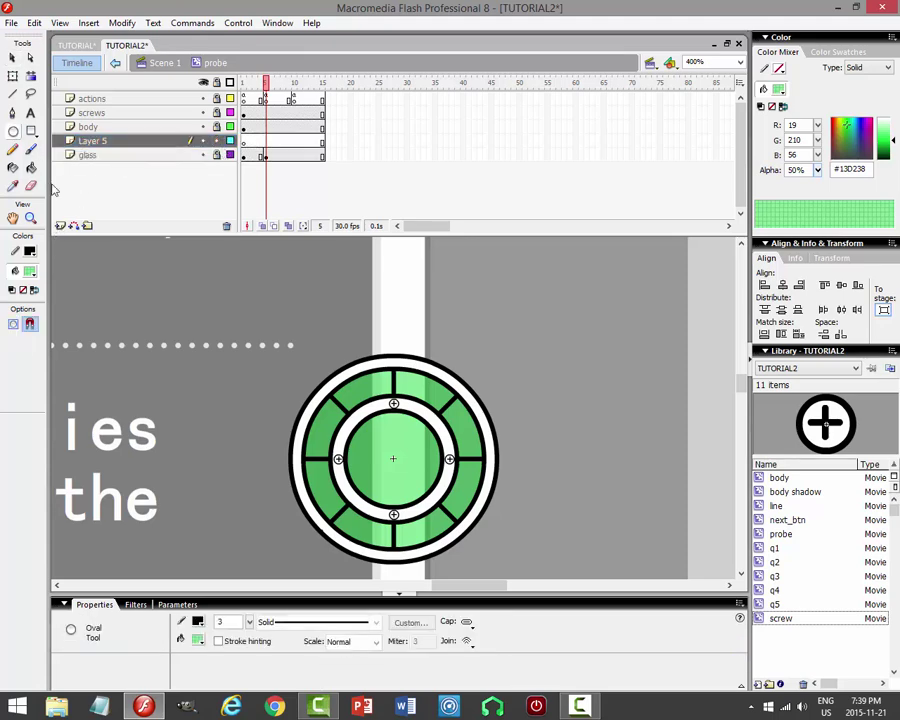
pyautogui.click(30, 251)
pyautogui.click(198, 268)
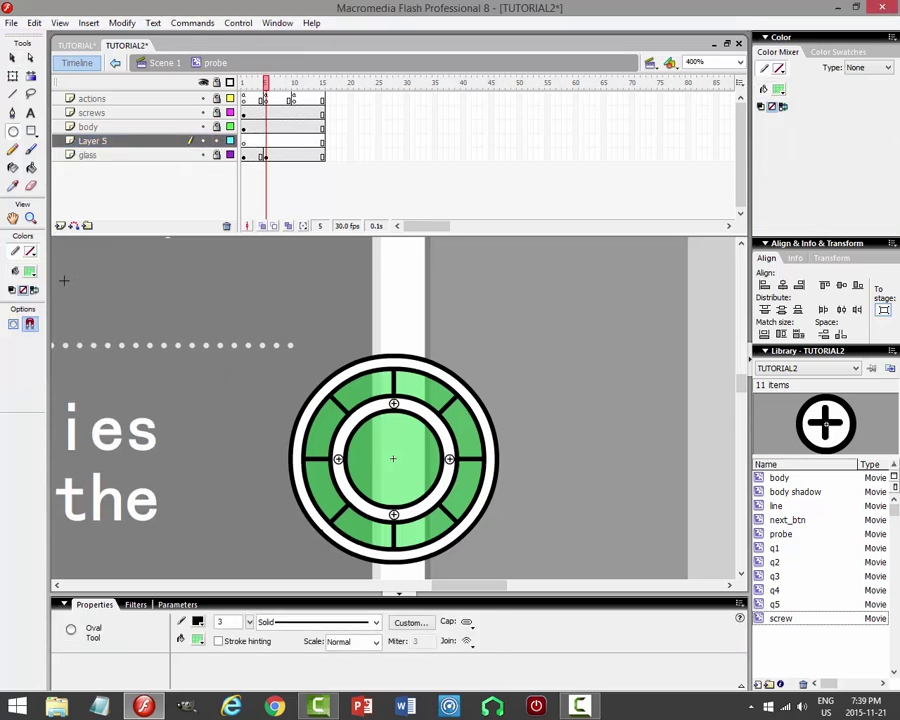
pyautogui.click(30, 272)
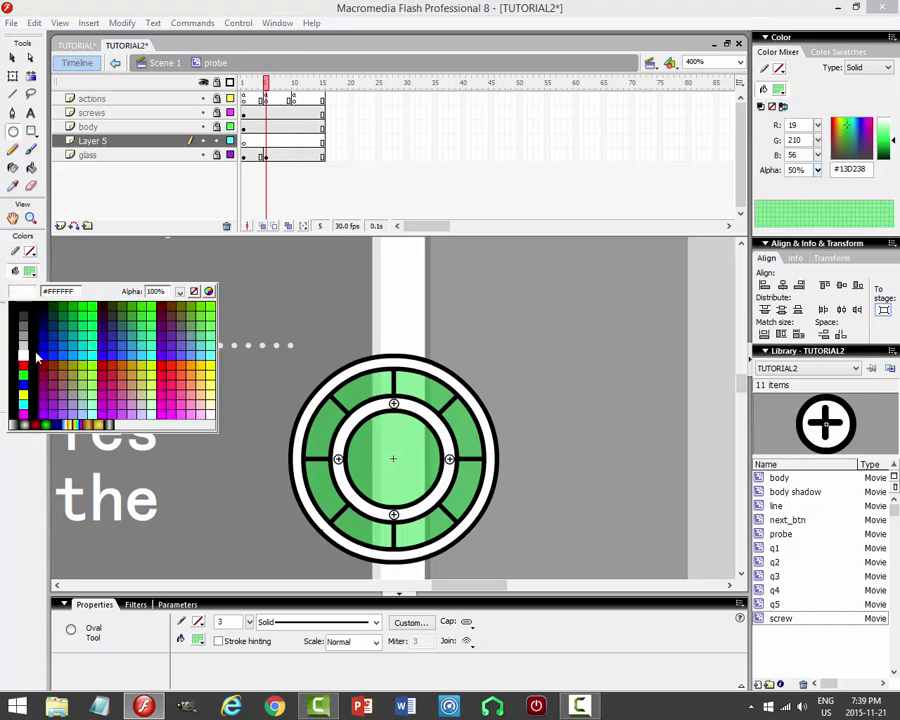
pyautogui.click(263, 301)
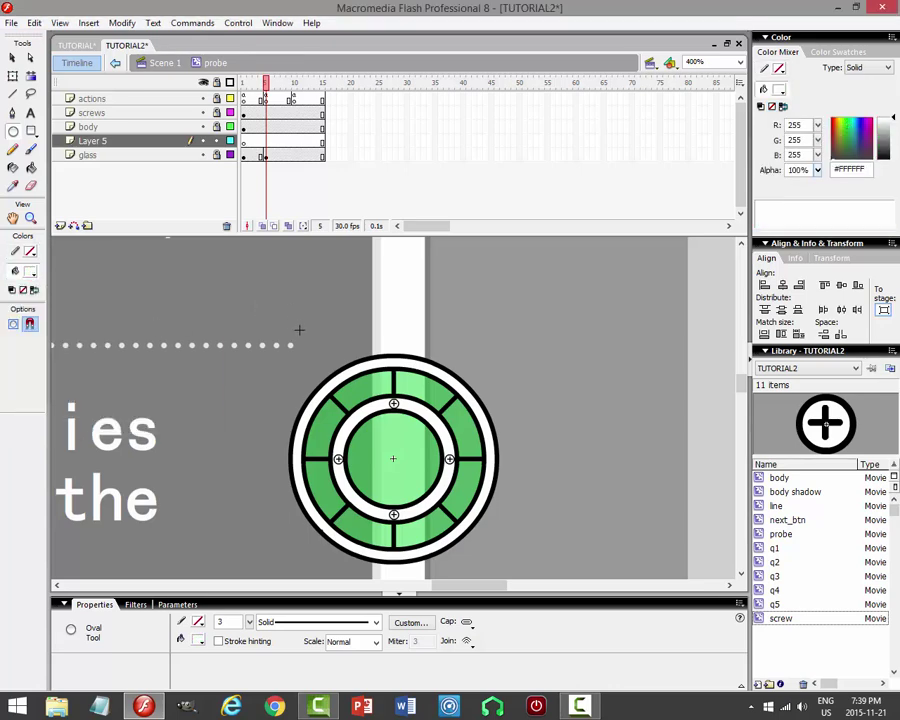
# Rotate the white oval to a diagonal tilt and move it onto the upper-left part of the probe's central glass circle.
pyautogui.click(12, 57)
pyautogui.click(299, 313)
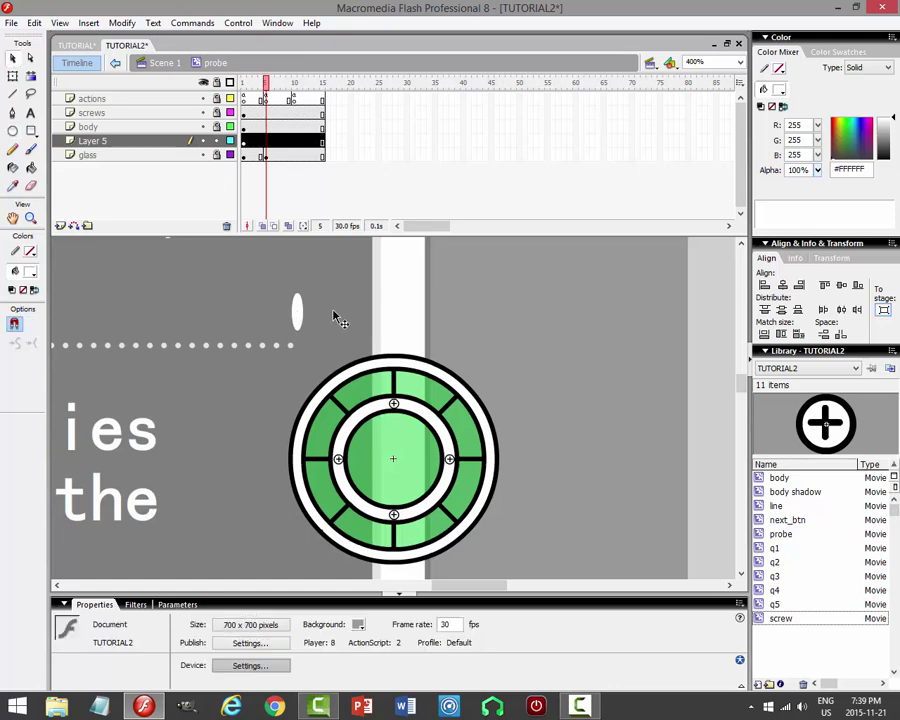
pyautogui.click(13, 75)
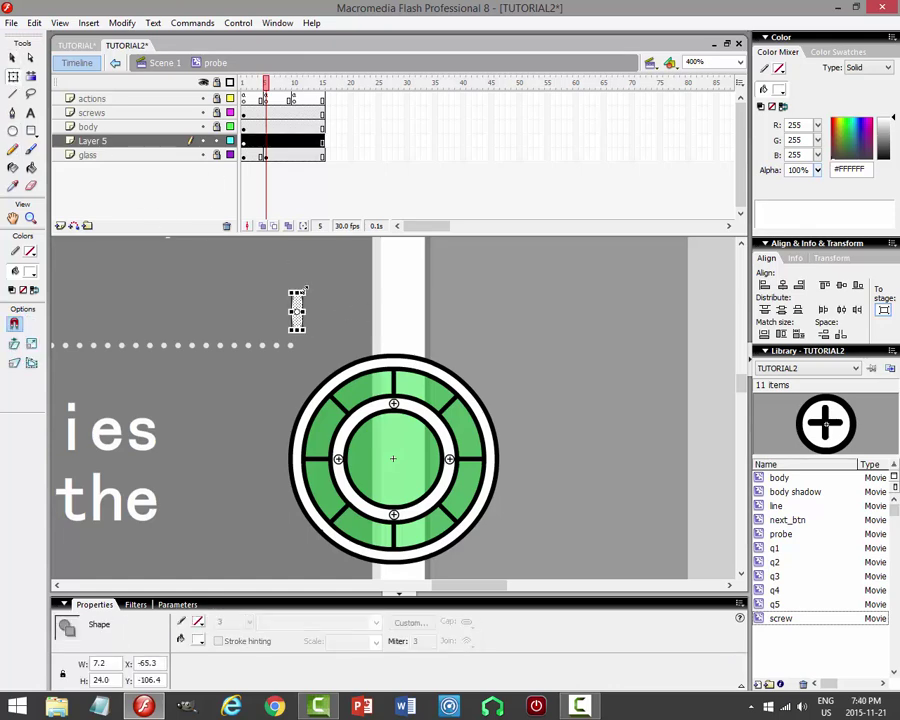
pyautogui.moveTo(310, 292); pyautogui.dragTo(338, 305)
pyautogui.click(12, 57)
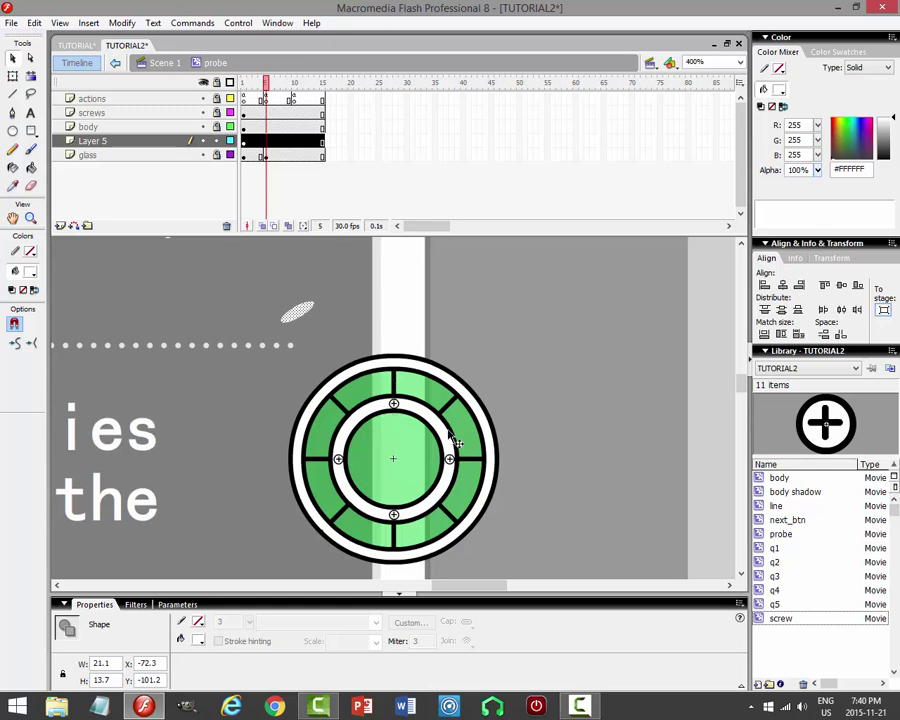
pyautogui.moveTo(297, 312); pyautogui.dragTo(378, 433)
# Thicken the tilted oval slightly to about 21.6 by 15.5 px and set its white fill to 25% alpha.
pyautogui.click(12, 75)
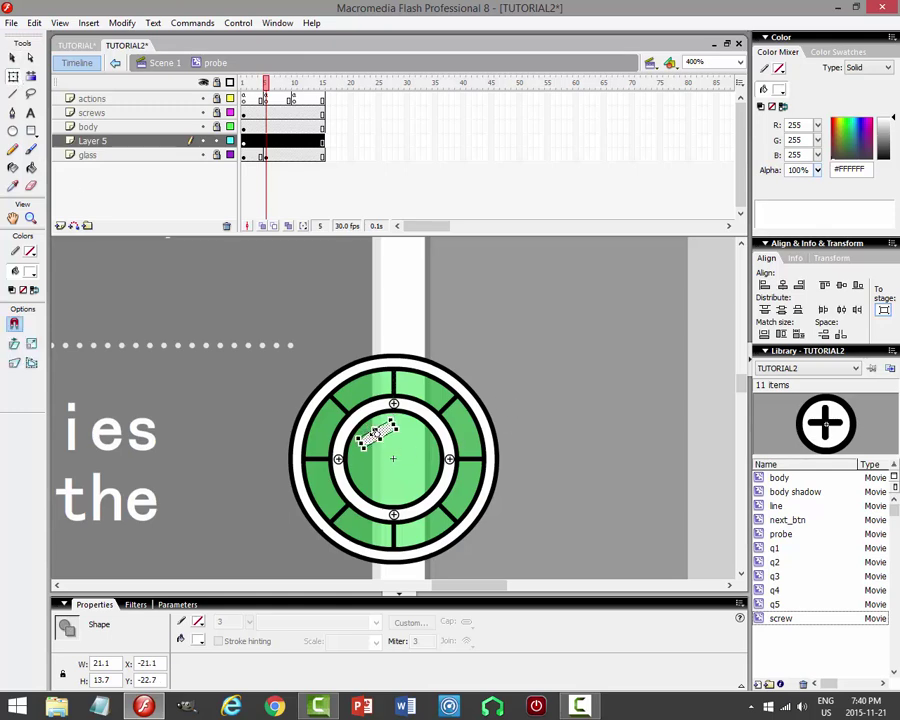
pyautogui.moveTo(397, 424)
pyautogui.mouseDown()
pyautogui.moveTo(390, 420)
pyautogui.moveTo(400, 424)
pyautogui.mouseUp()
pyautogui.click(12, 57)
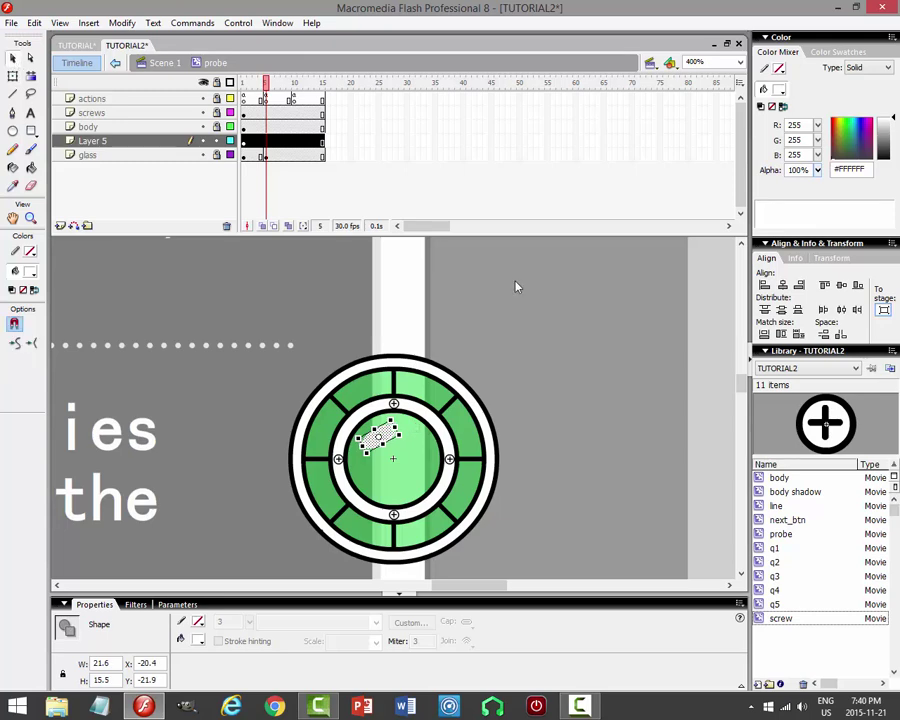
pyautogui.click(817, 170)
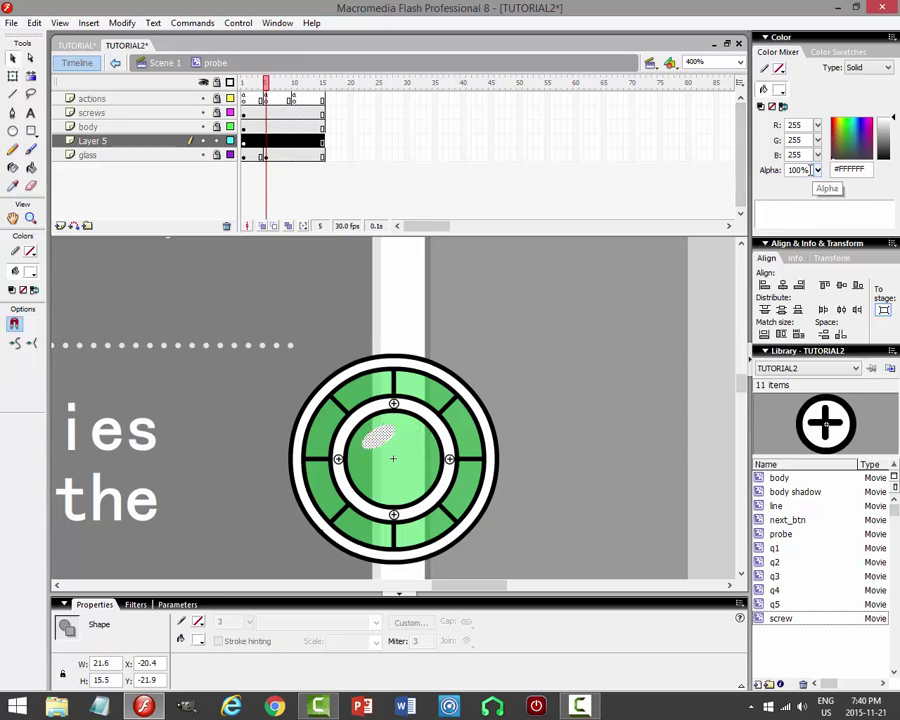
pyautogui.write('25')
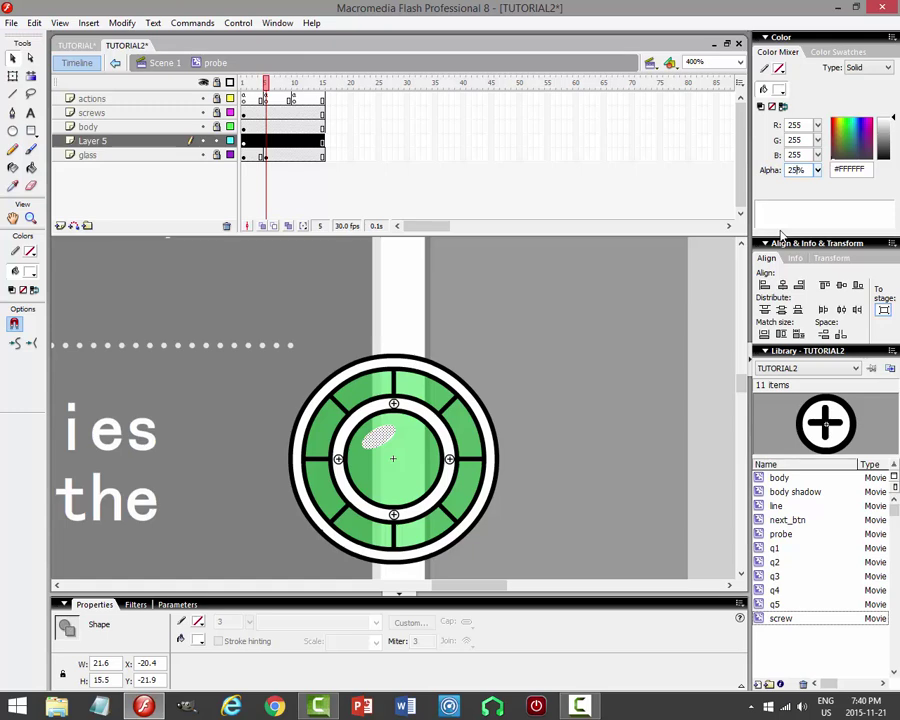
pyautogui.press('Return')
pyautogui.click(502, 350)
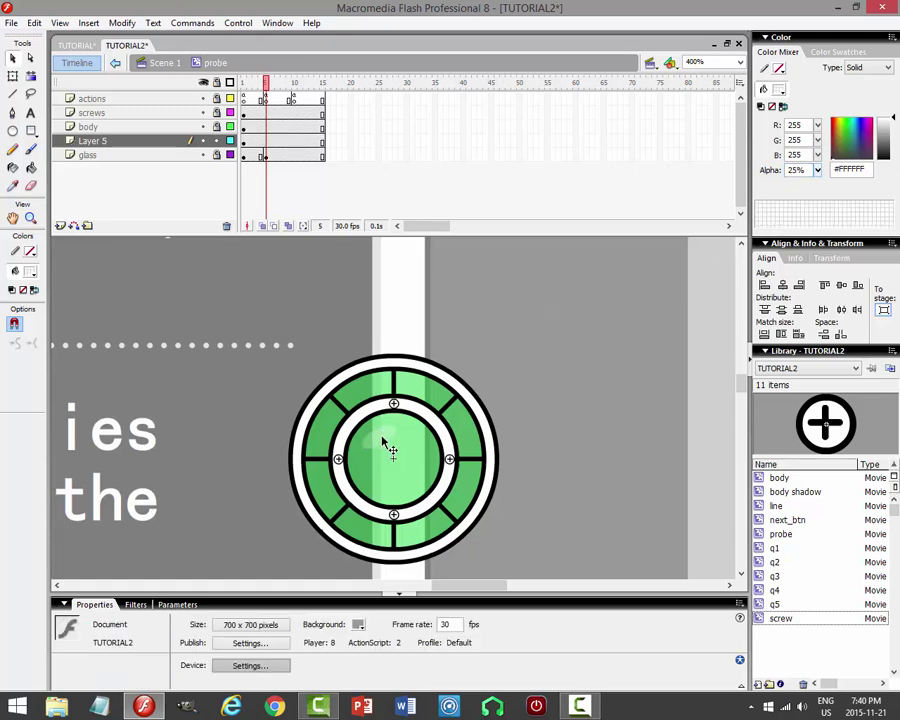
# Insert a keyframe at frame 10 of the glass layer, unlock that layer and lock Layer 5.
pyautogui.click(265, 141)
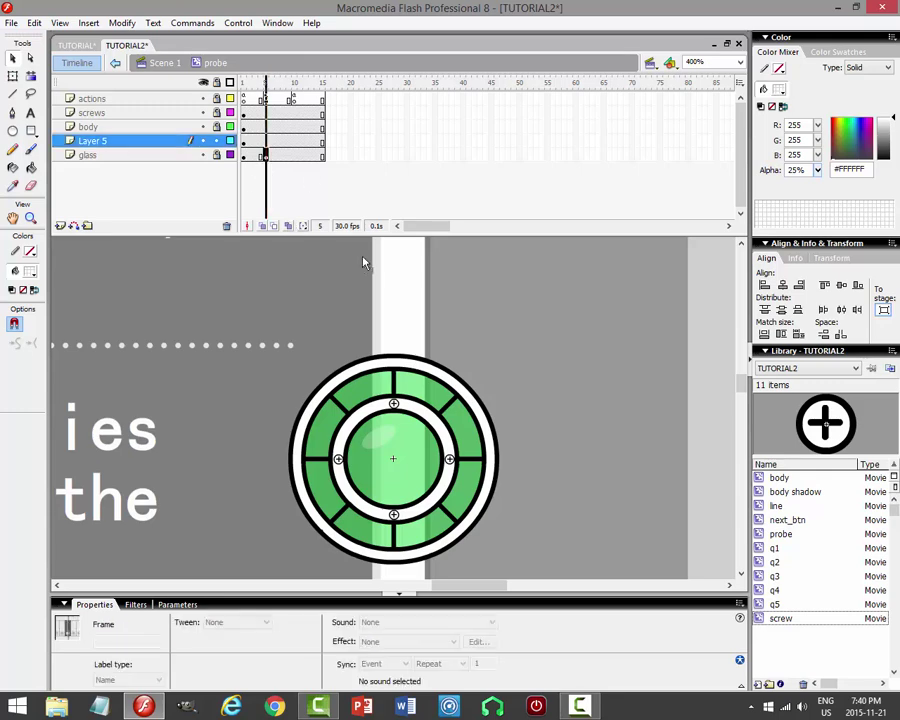
pyautogui.click(265, 155)
pyautogui.click(244, 155)
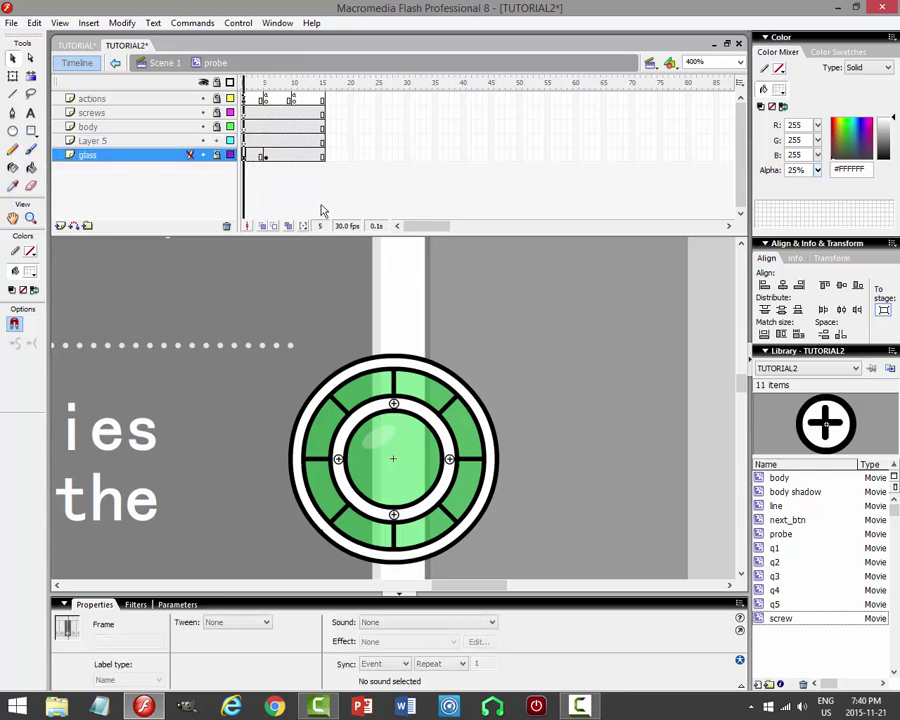
pyautogui.click(264, 156)
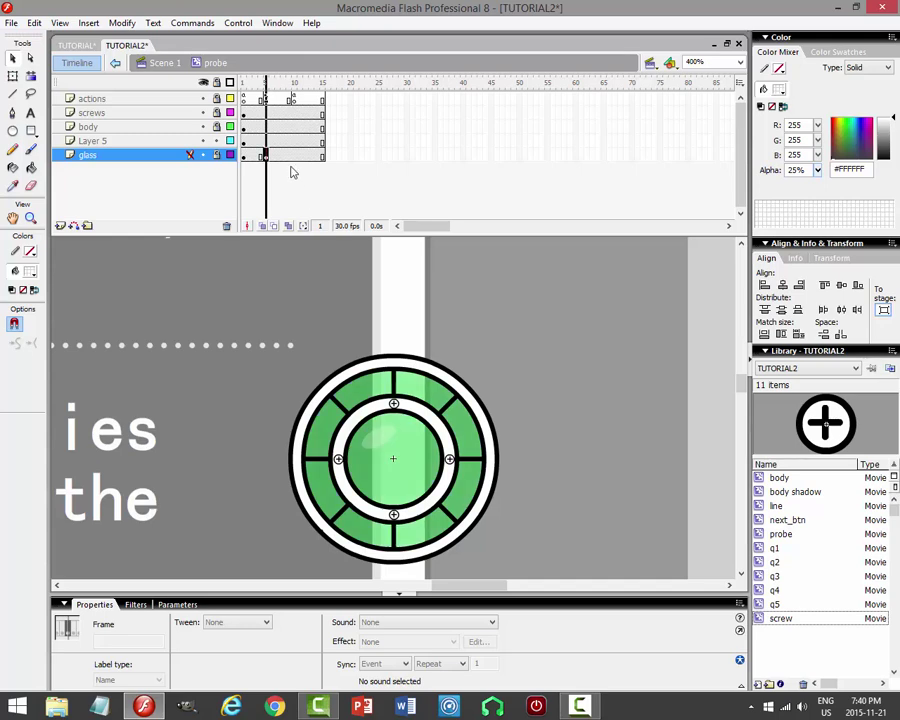
pyautogui.click(294, 156)
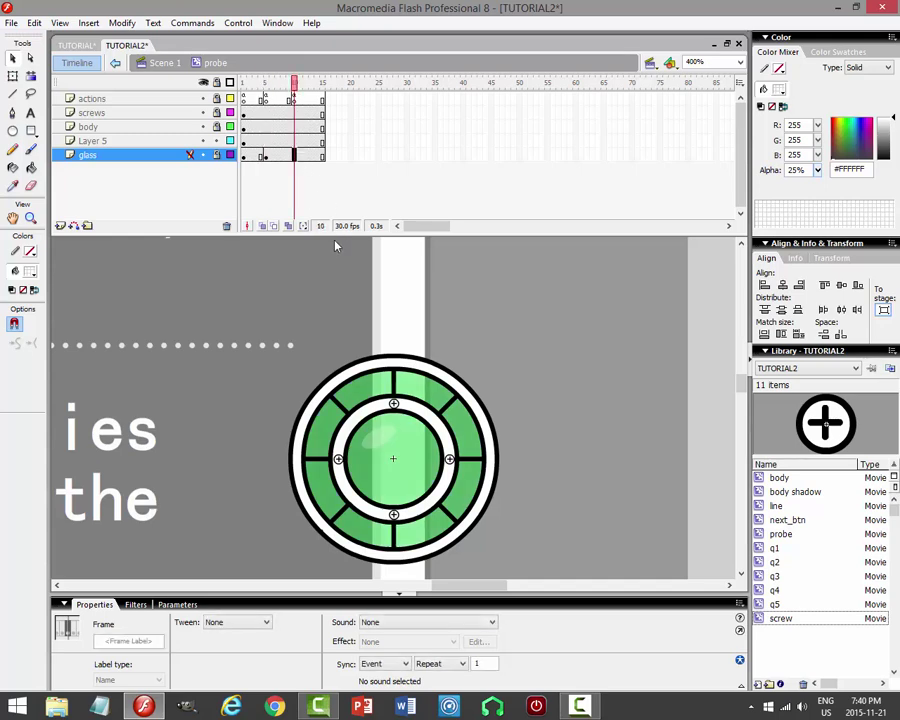
pyautogui.press('F6')
pyautogui.click(215, 156)
# Recolor the glass at frame 10 to red #E60000 and lock the glass layer.
pyautogui.click(294, 156)
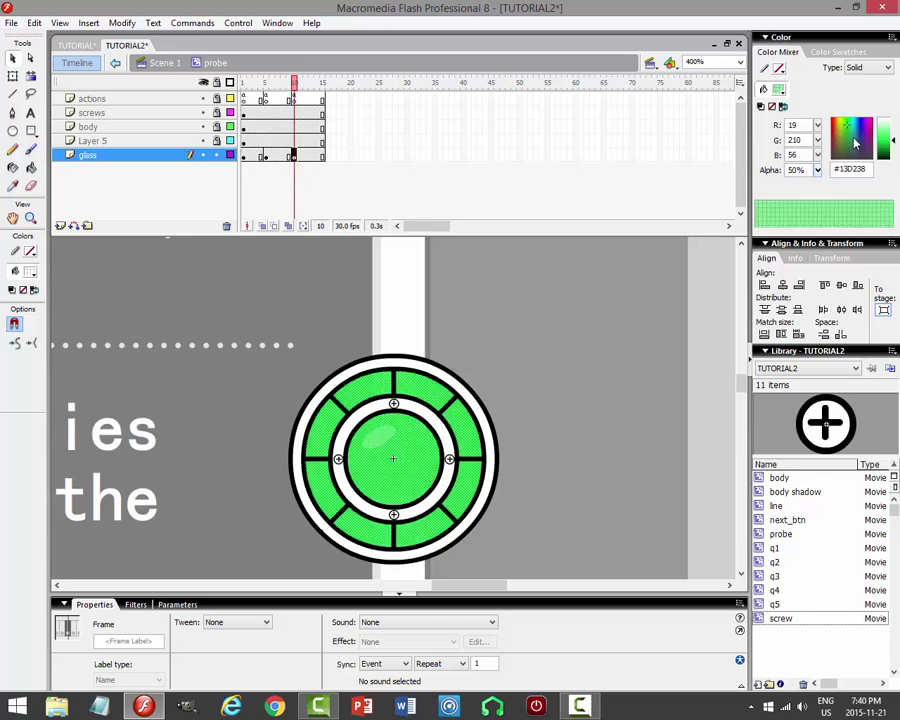
pyautogui.moveTo(848, 128); pyautogui.dragTo(832, 125)
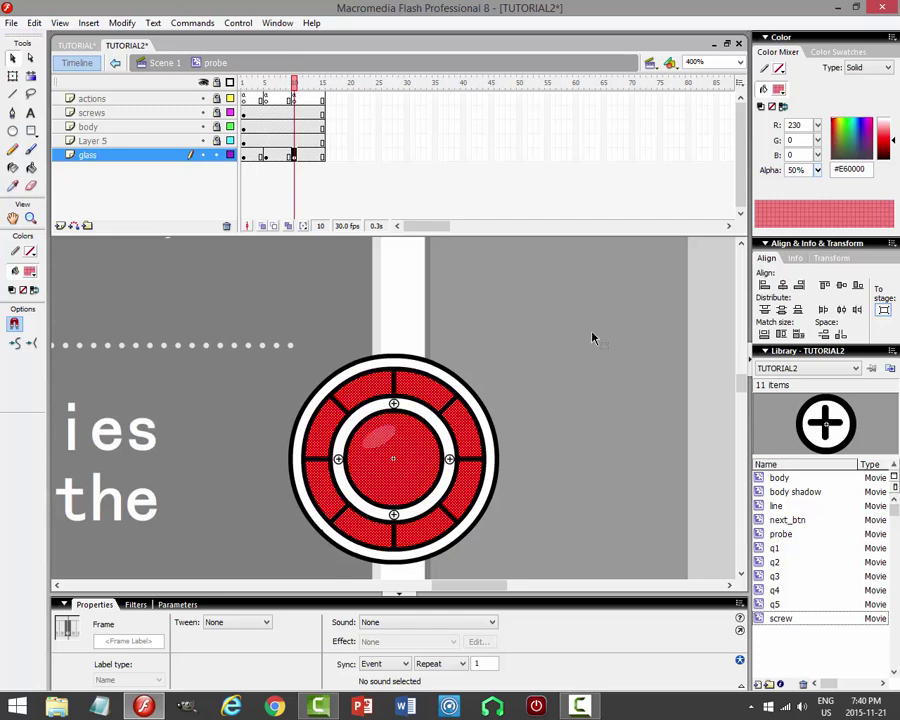
pyautogui.click(590, 348)
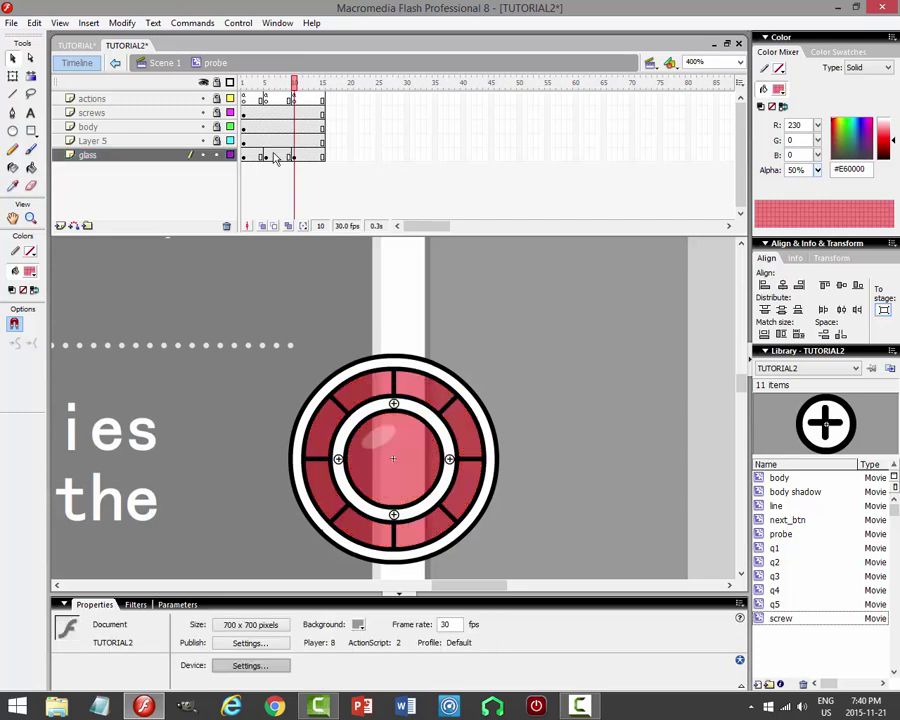
pyautogui.click(217, 158)
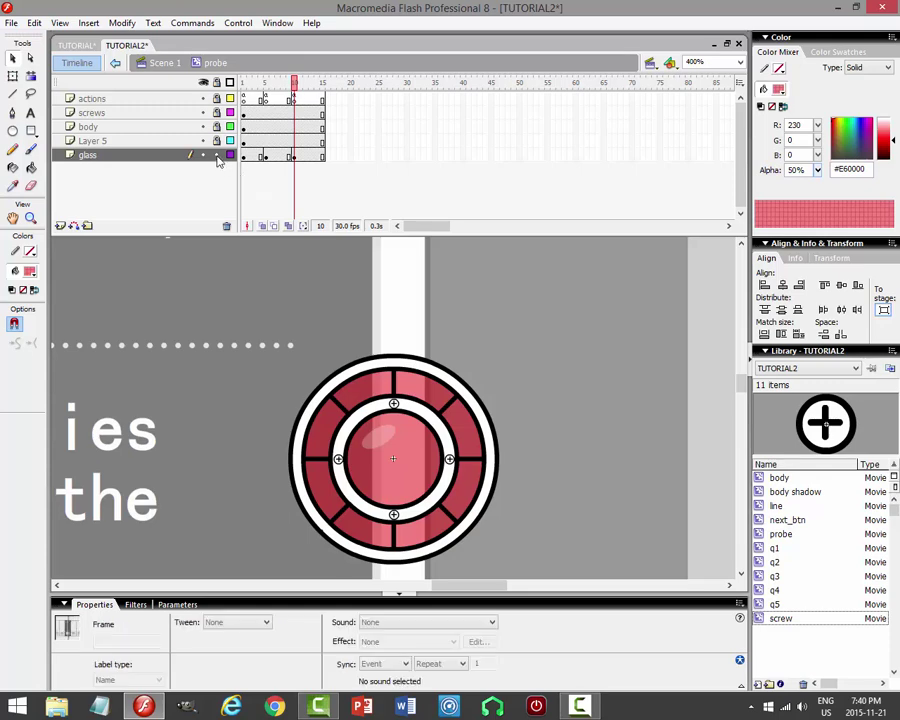
# Rename Layer 5 as highlight and save the document.
pyautogui.click(167, 145)
pyautogui.doubleClick(167, 145)
pyautogui.write('highlight')
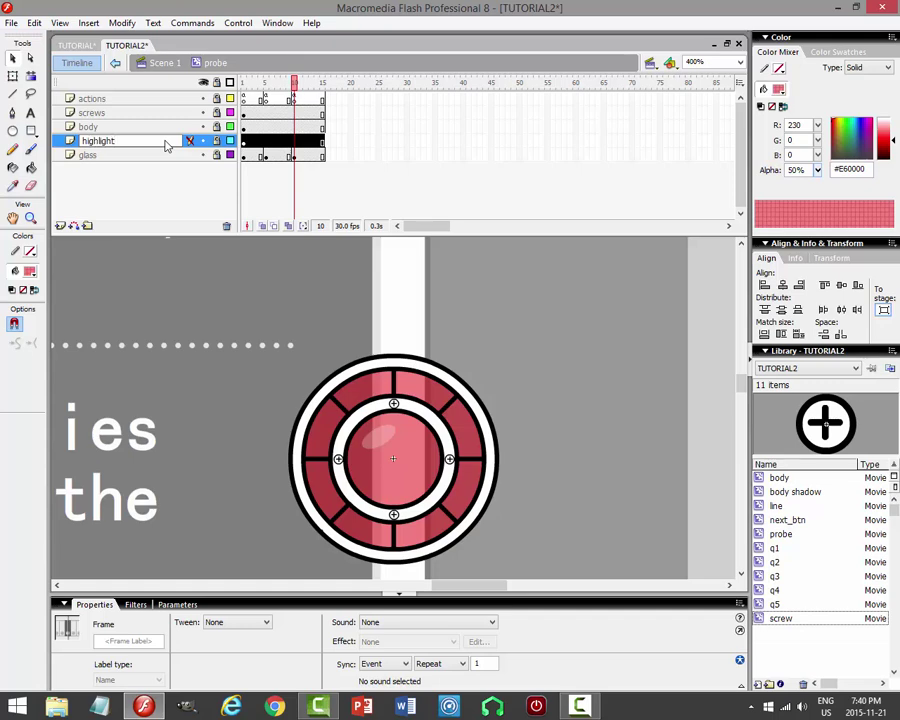
pyautogui.press('Return')
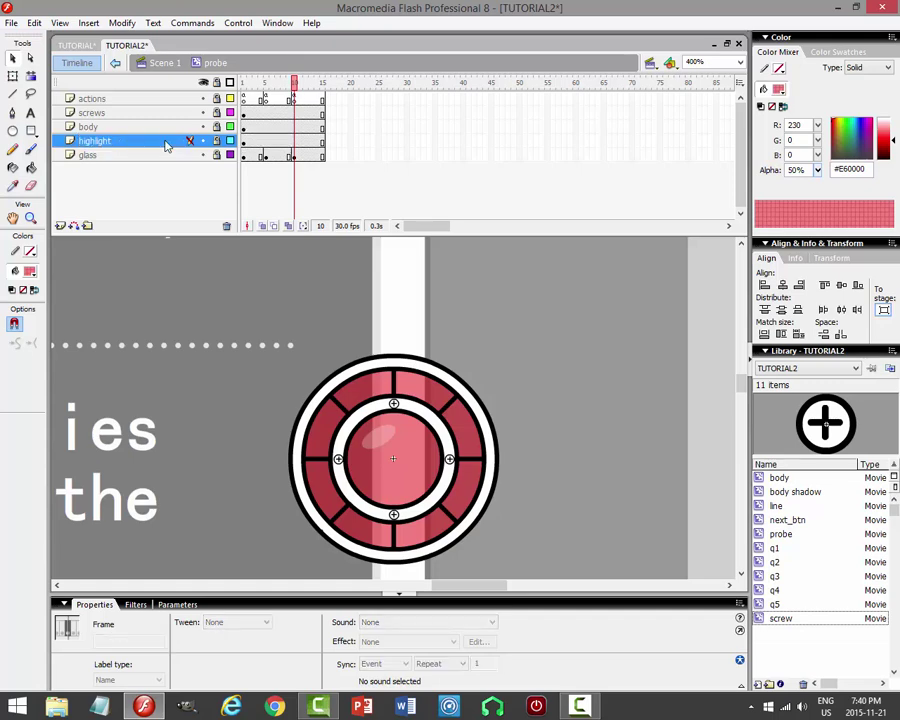
pyautogui.hotkey('ctrl', 's')
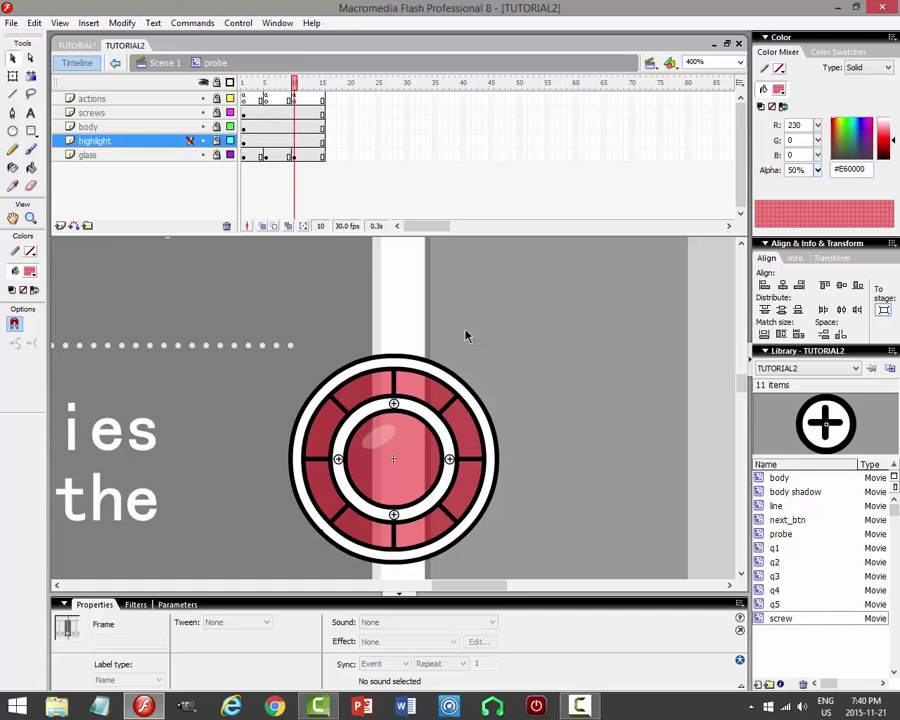
# Add a new layer directly above screws in the probe symbol and name it labels.
pyautogui.click(122, 112)
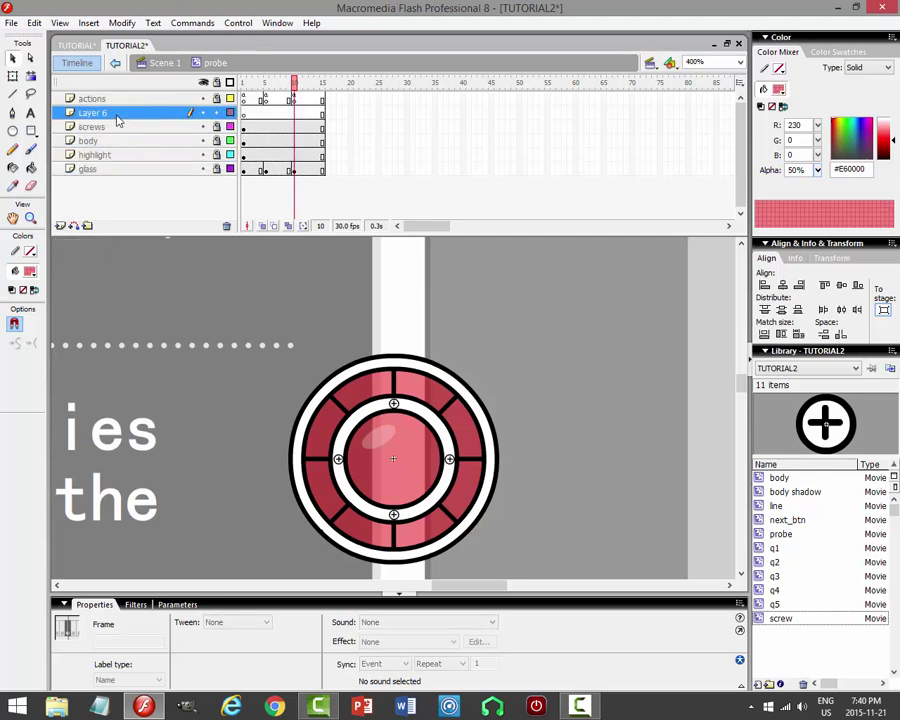
pyautogui.doubleClick(163, 116)
pyautogui.write('labels')
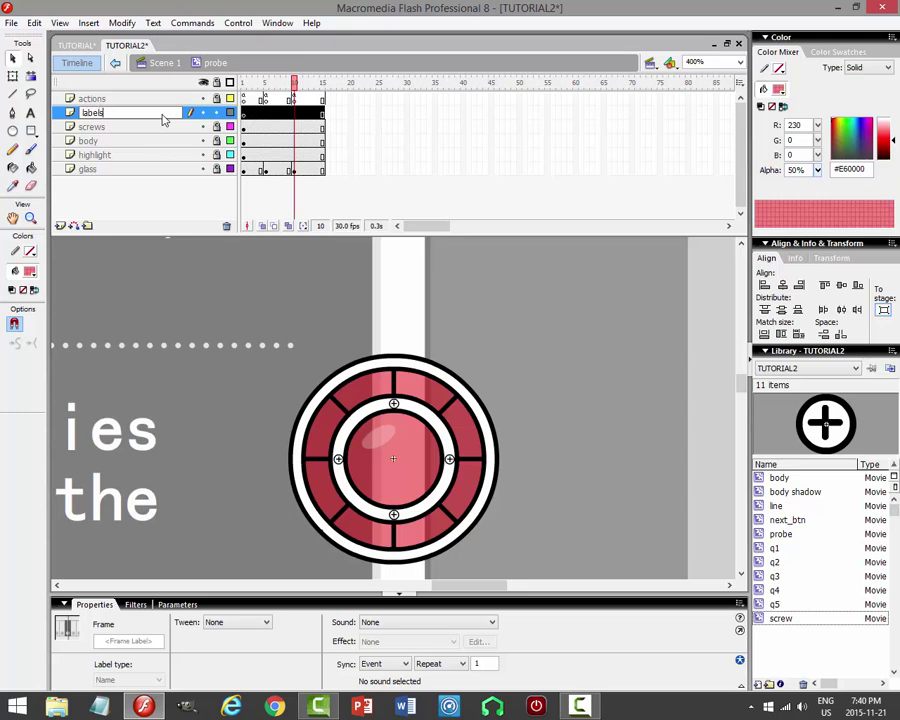
pyautogui.press('Return')
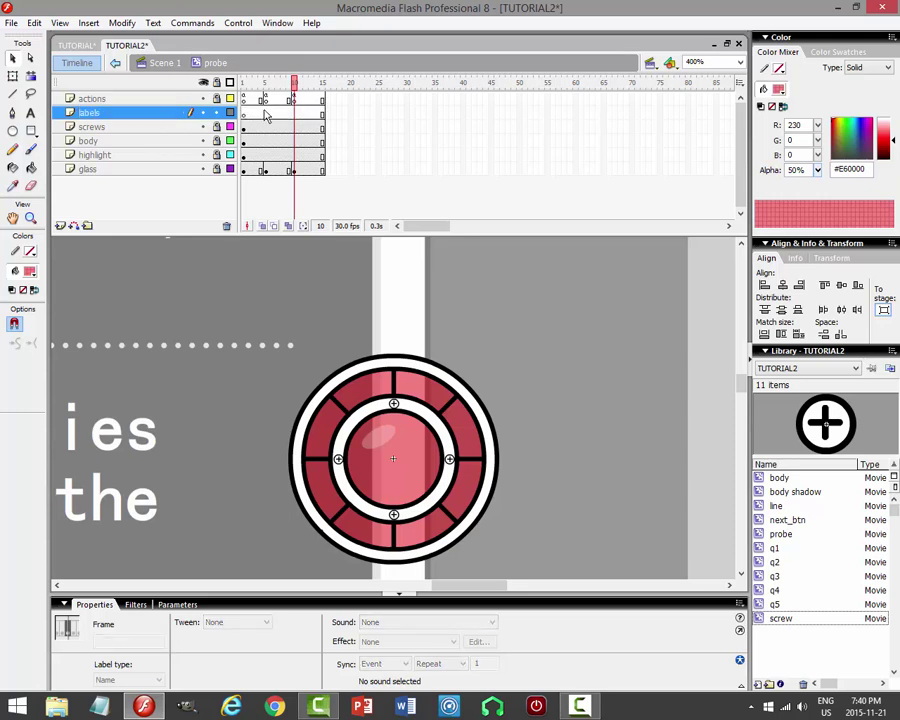
# Insert a keyframe at frame 5 of the labels layer and give it the frame label true.
pyautogui.click(264, 113)
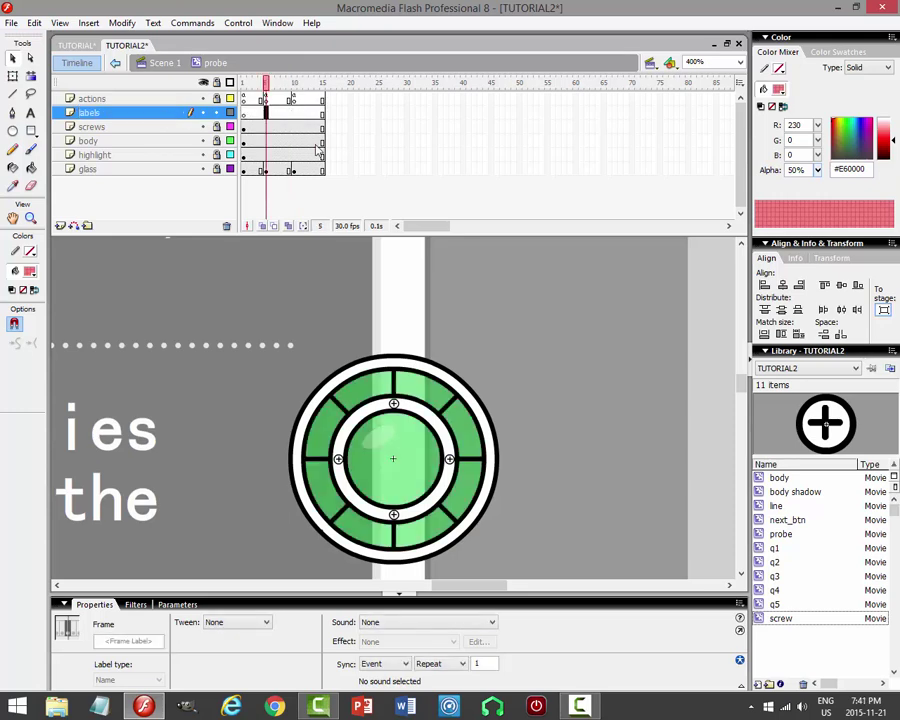
pyautogui.click(137, 640)
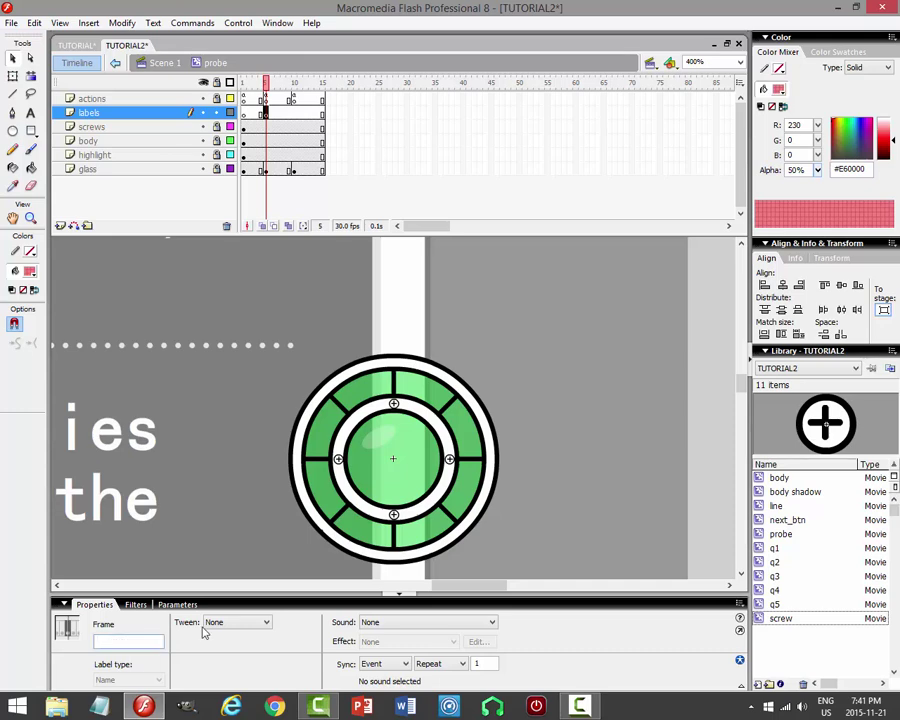
pyautogui.write('true')
pyautogui.press('Return')
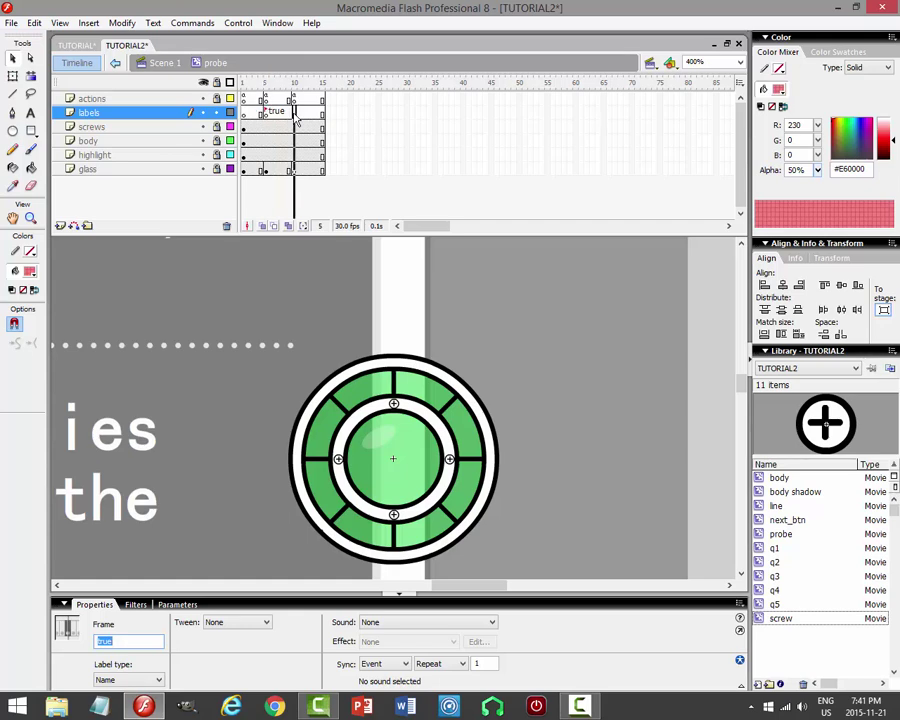
# Insert a keyframe at frame 10 of the labels layer and give it the frame label false.
pyautogui.click(293, 111)
pyautogui.press('F6')
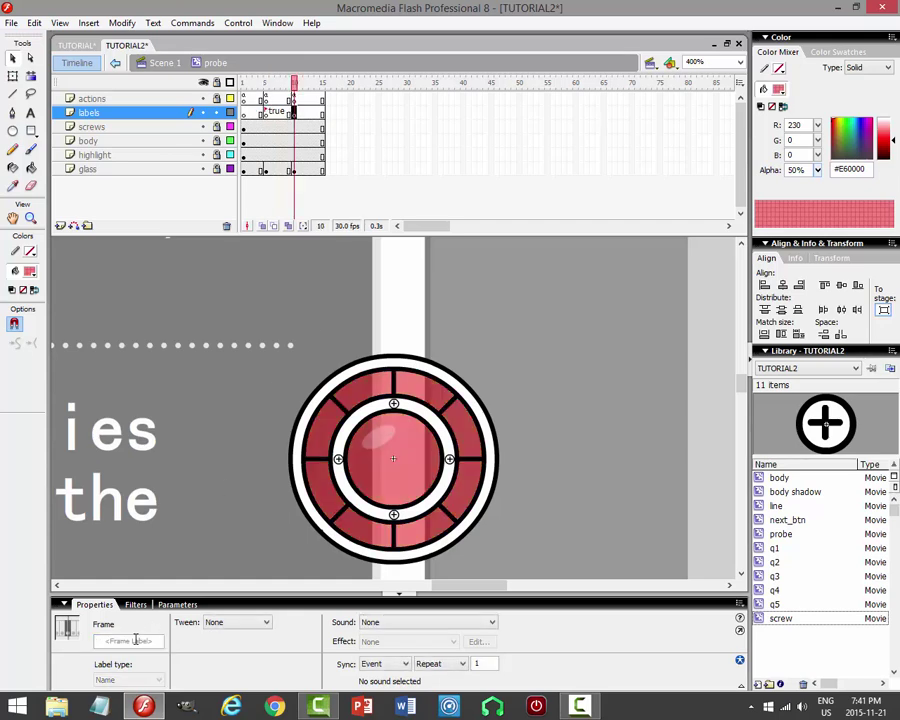
pyautogui.click(133, 642)
pyautogui.write('false')
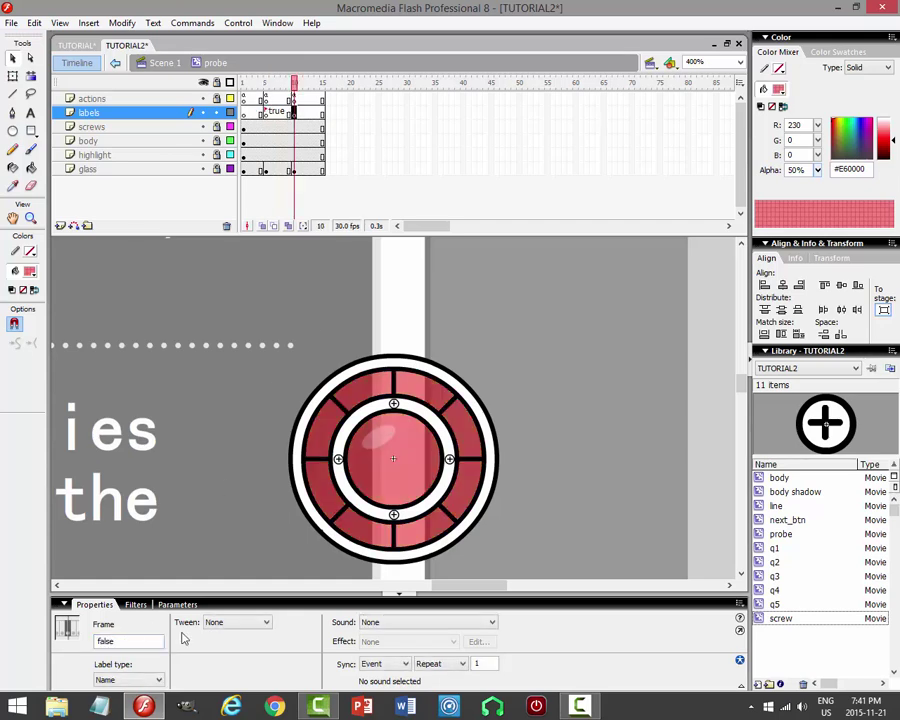
pyautogui.press('Return')
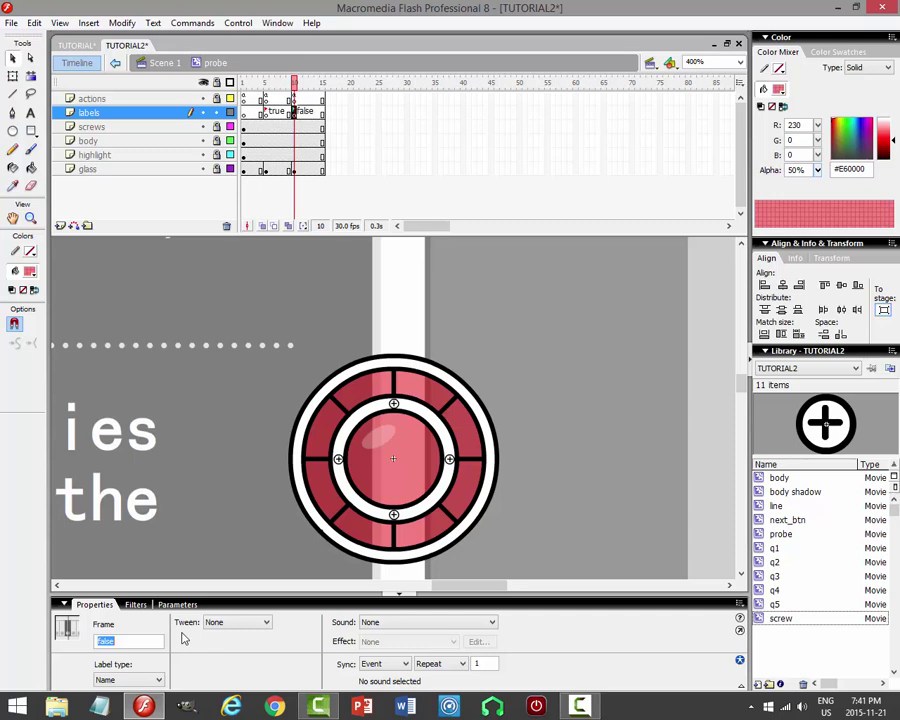
# Return to Scene 1 and test the movie to check how the probe follows the mouse over the questions.
pyautogui.click(160, 67)
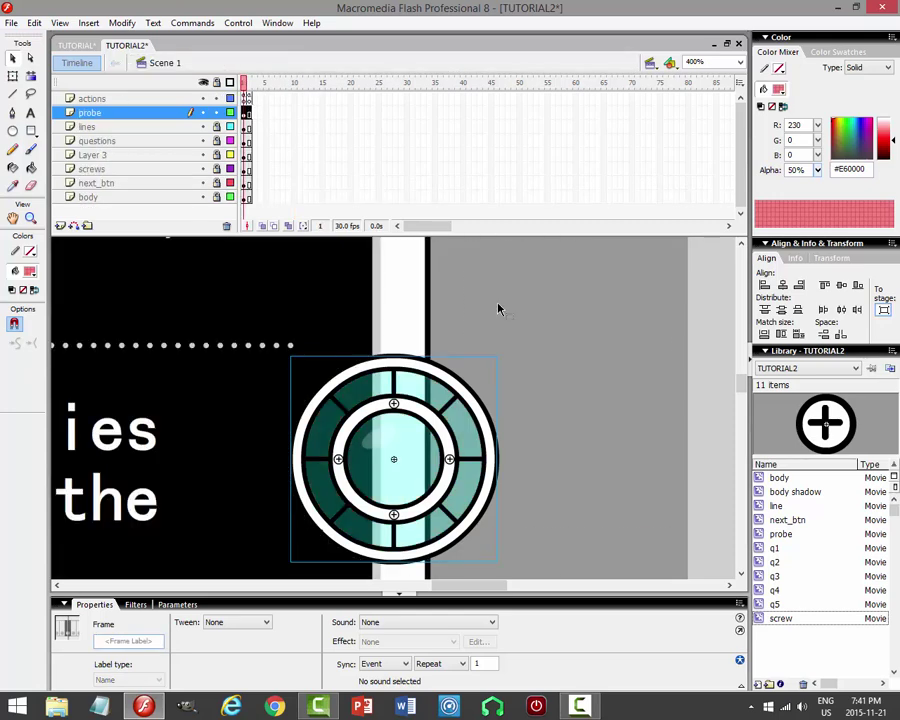
pyautogui.click(240, 23)
pyautogui.click(136, 128)
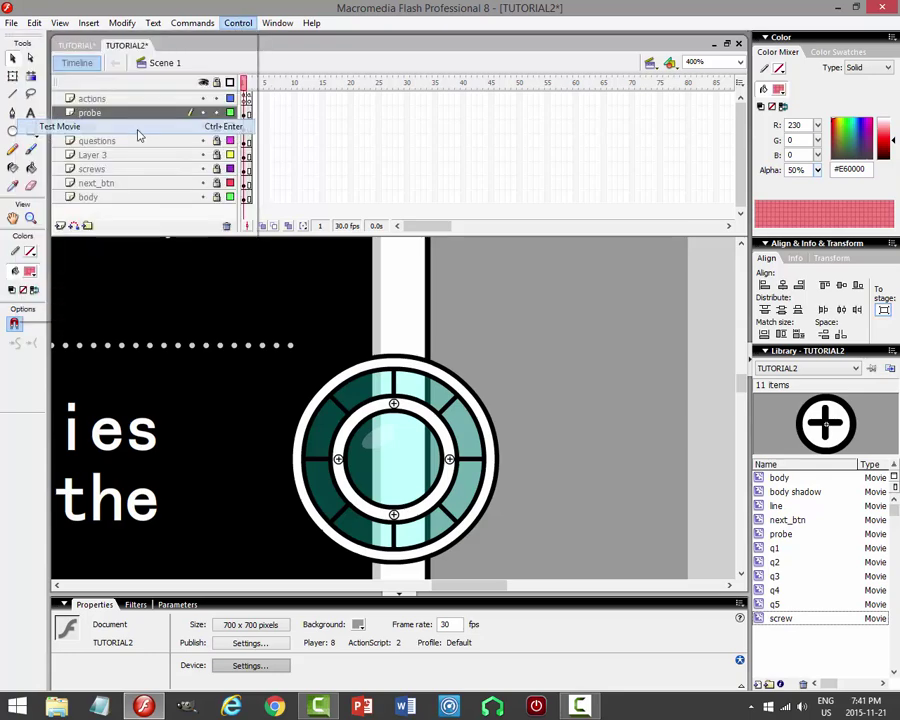
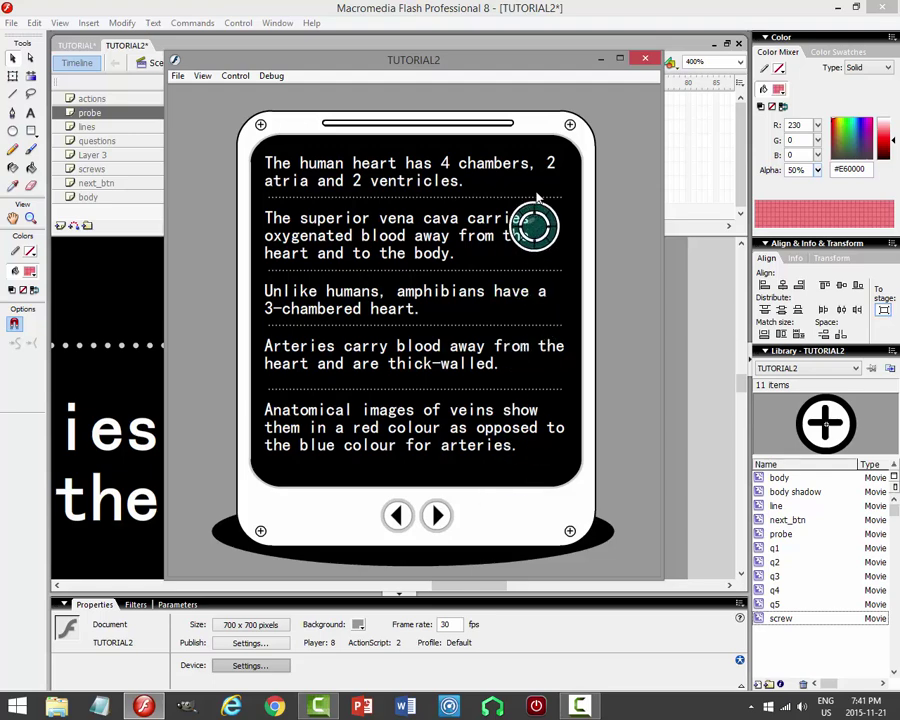
pyautogui.click(647, 59)
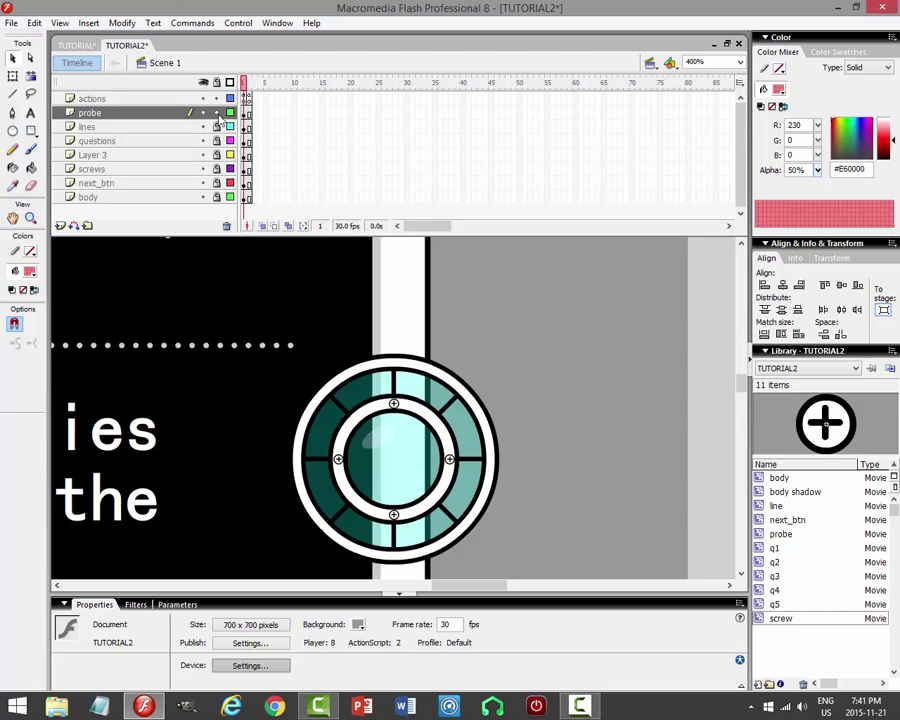
# Lock the probe layer in Scene 1 and save the document.
pyautogui.click(160, 109)
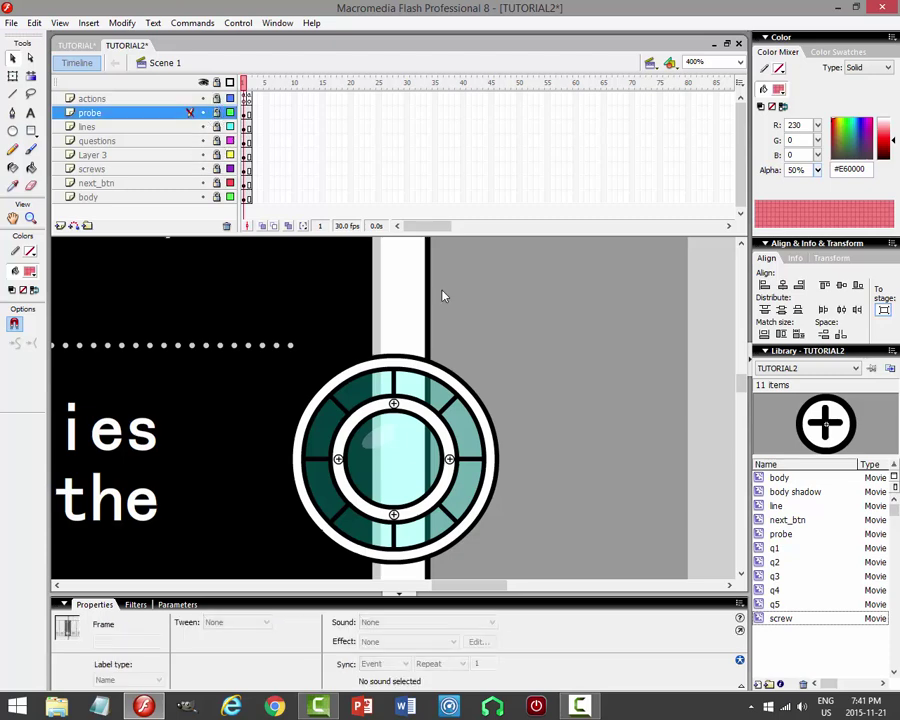
pyautogui.hotkey('ctrl', 's')
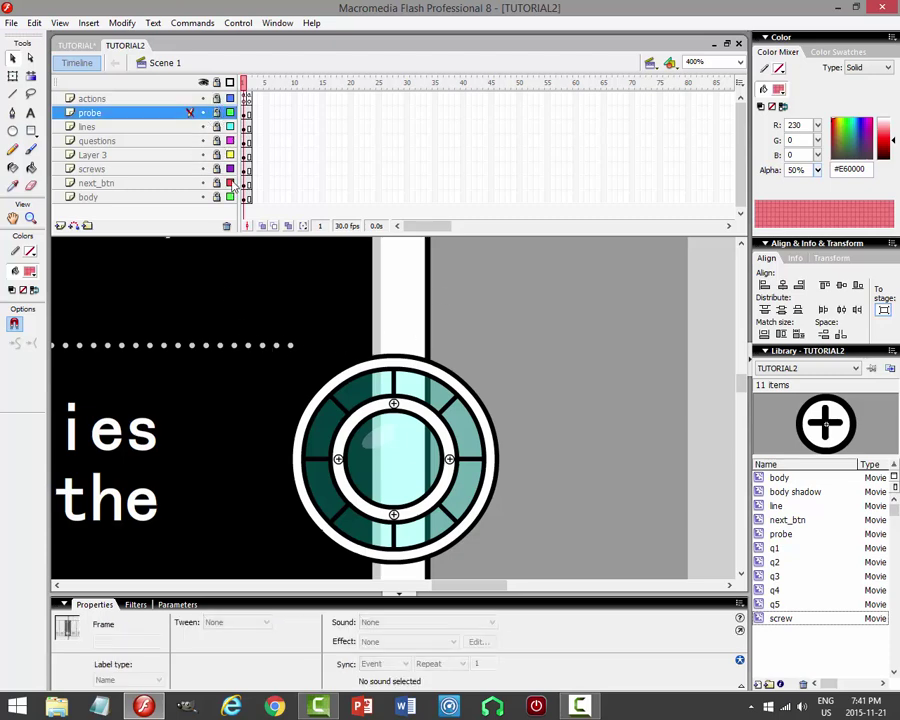
# Fit the whole frame in view and check the first question's instance name, unlocking the questions layer only for this check.
pyautogui.click(214, 142)
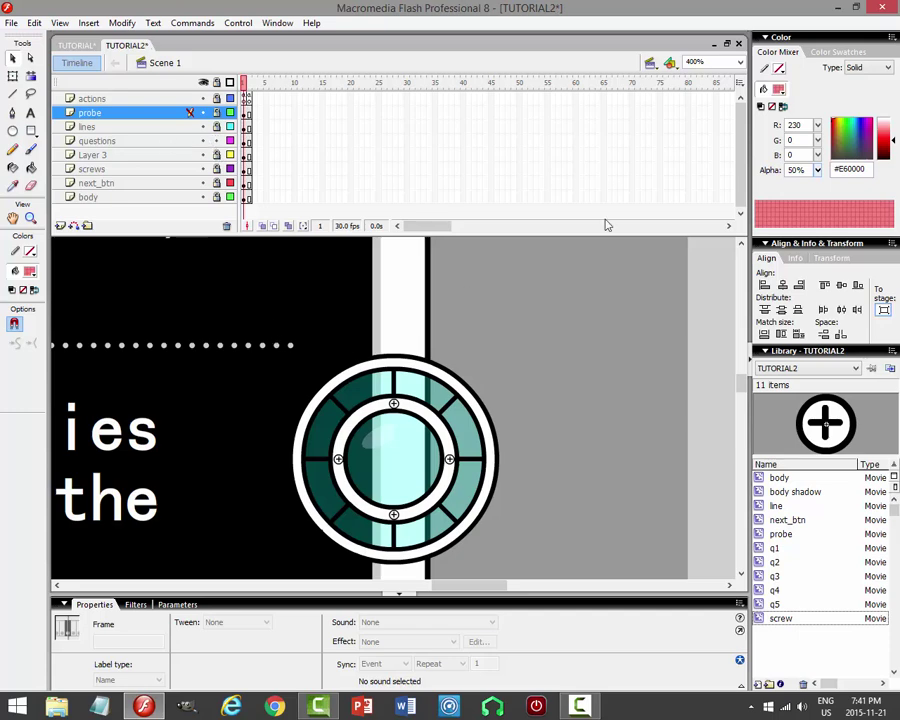
pyautogui.click(741, 62)
pyautogui.click(702, 82)
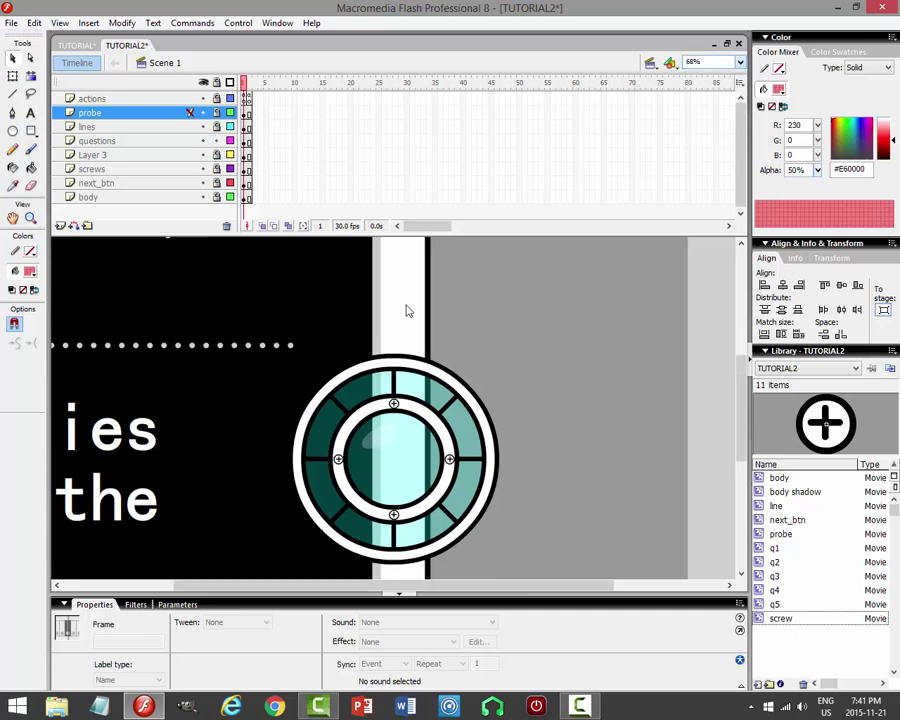
pyautogui.click(322, 294)
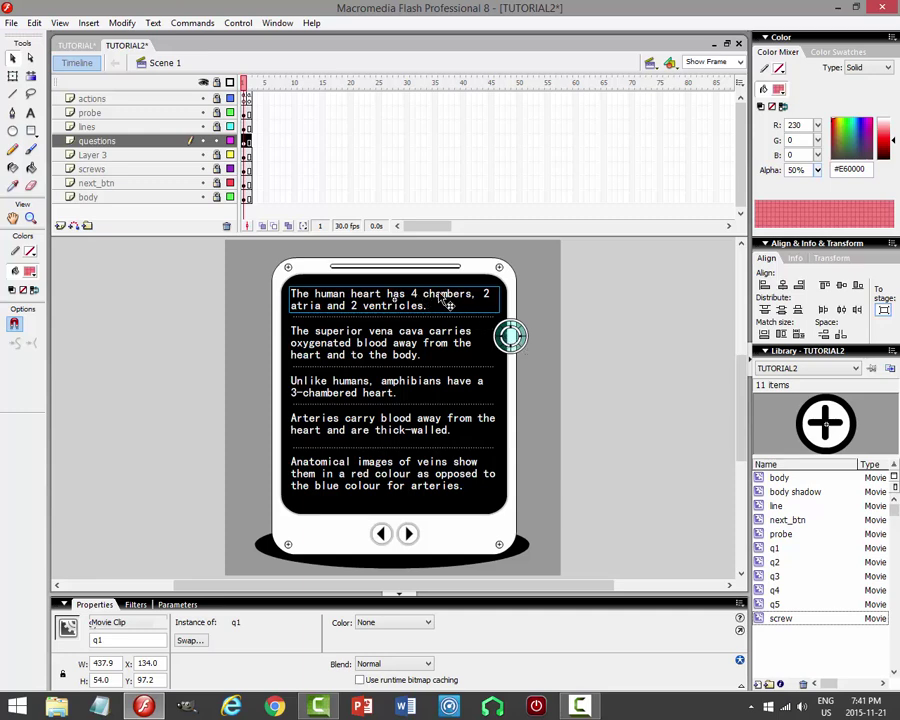
pyautogui.click(220, 142)
pyautogui.click(200, 141)
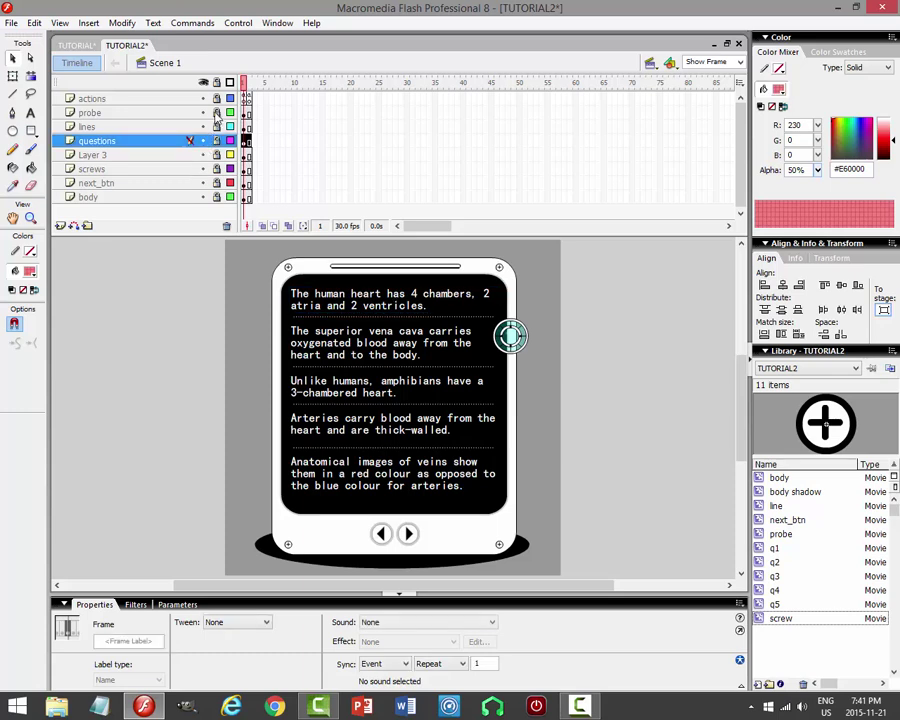
pyautogui.click(509, 335)
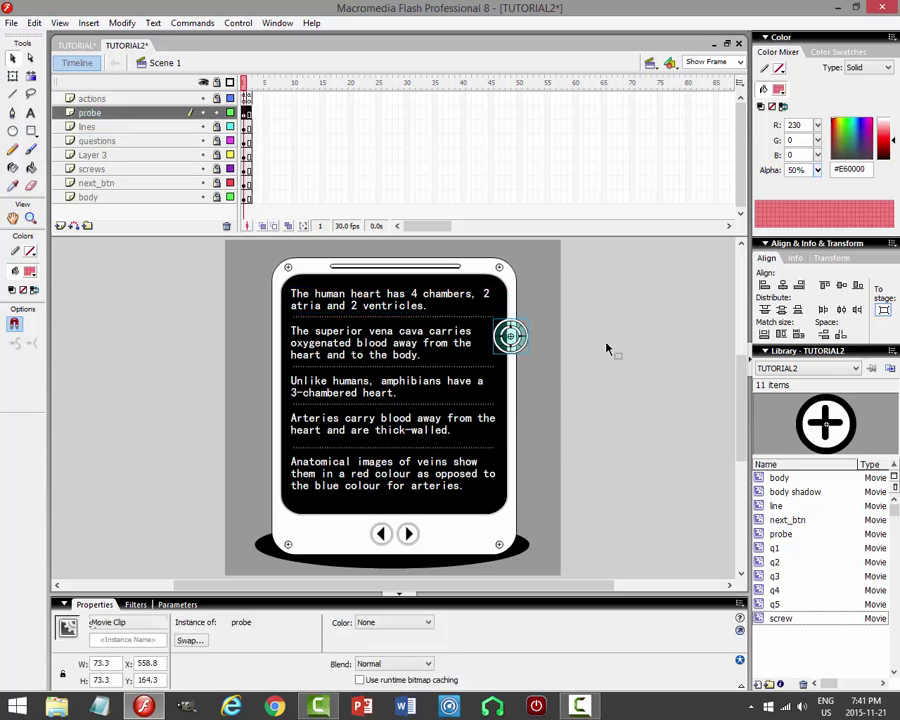
pyautogui.click(278, 23)
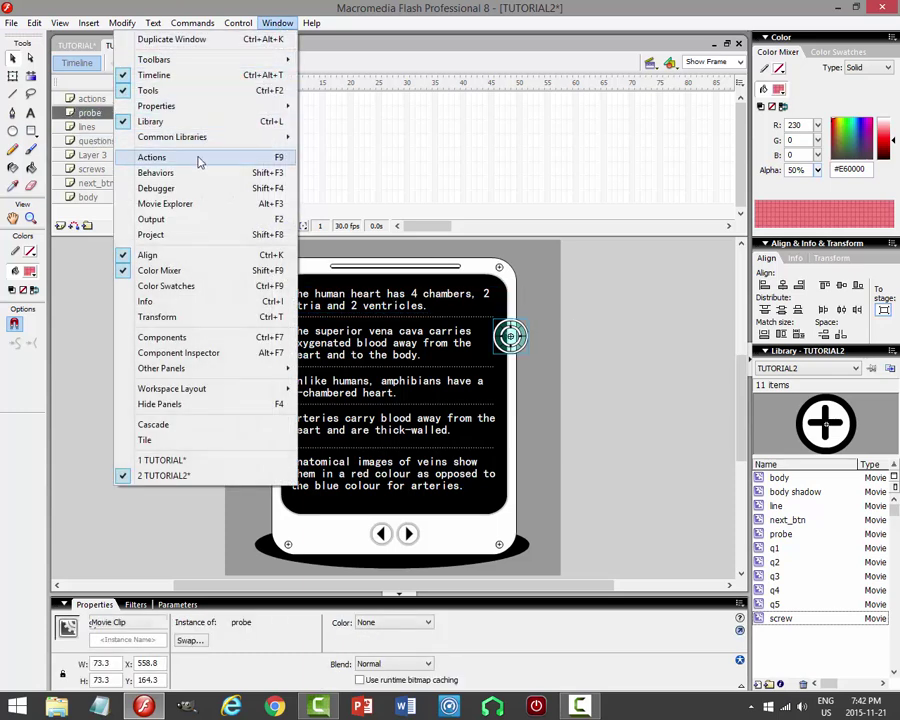
pyautogui.click(256, 156)
pyautogui.press('Return')
pyautogui.press('Return')
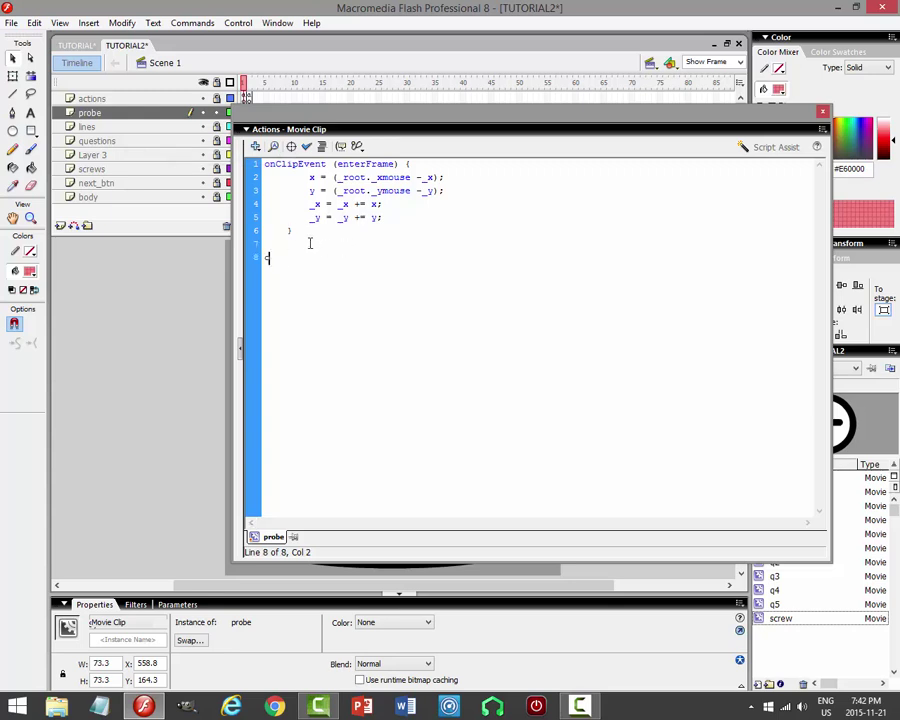
pyautogui.write('onClipEvent (e')
pyautogui.press('Return')
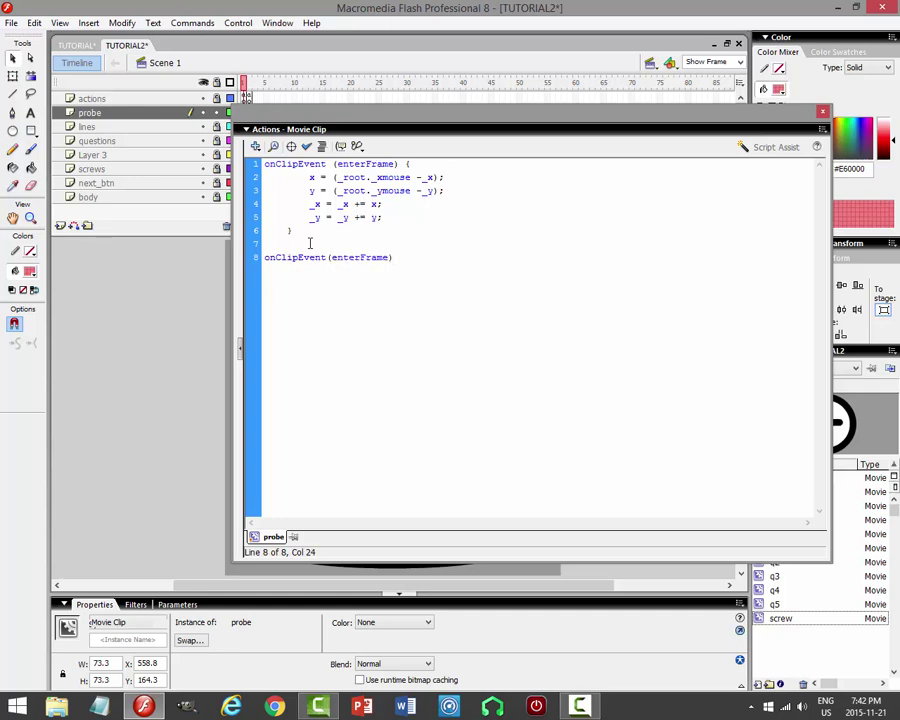
pyautogui.write(') {')
pyautogui.press('Return')
pyautogui.press('Return')
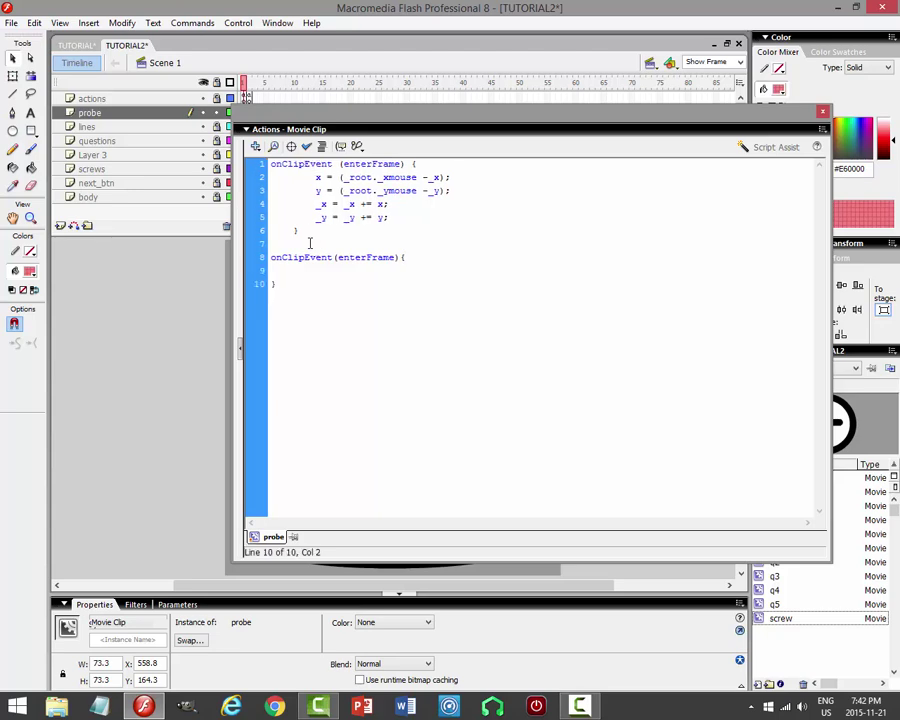
pyautogui.press('Up')
pyautogui.write('if(this')
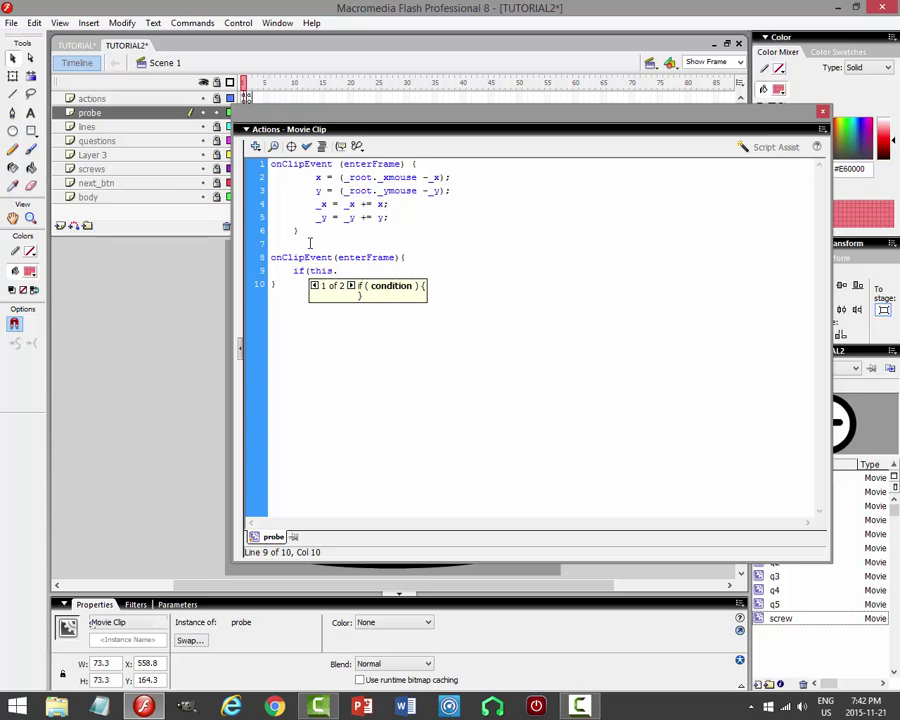
pyautogui.click(293, 305)
pyautogui.moveTo(277, 282); pyautogui.dragTo(273, 262)
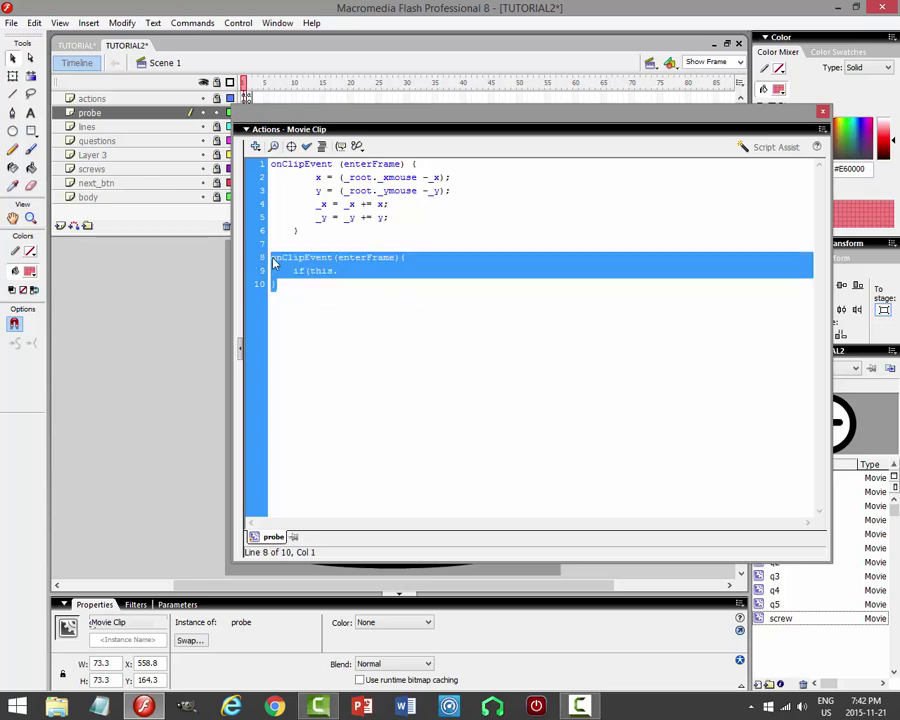
pyautogui.press('Delete')
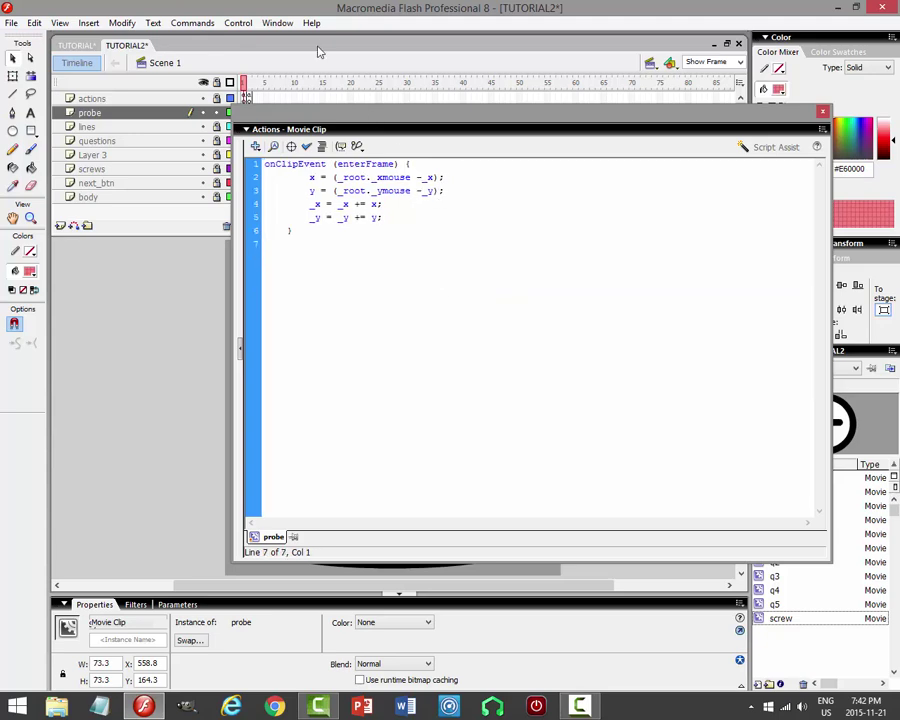
pyautogui.click(277, 22)
pyautogui.click(205, 157)
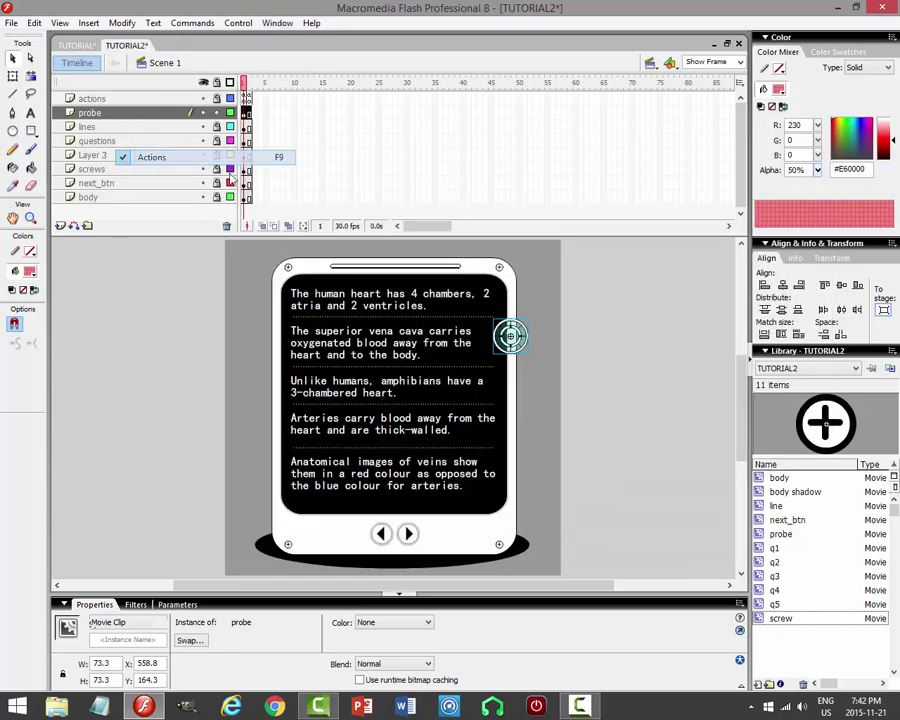
# Open the probe symbol for editing, lock its labels layer and add a new layer directly above glass.
pyautogui.click(617, 373)
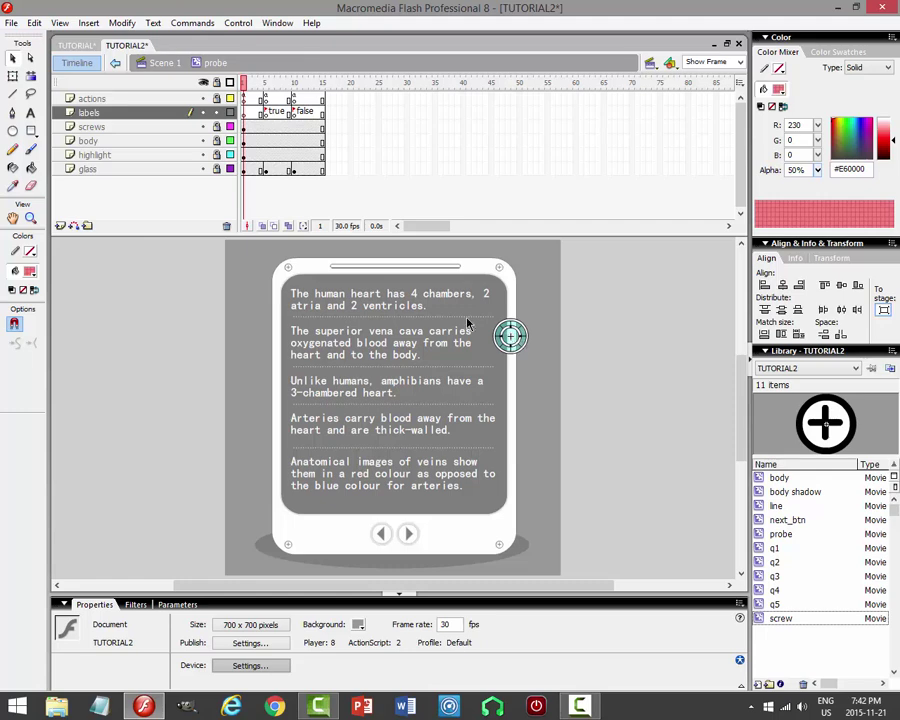
pyautogui.click(215, 113)
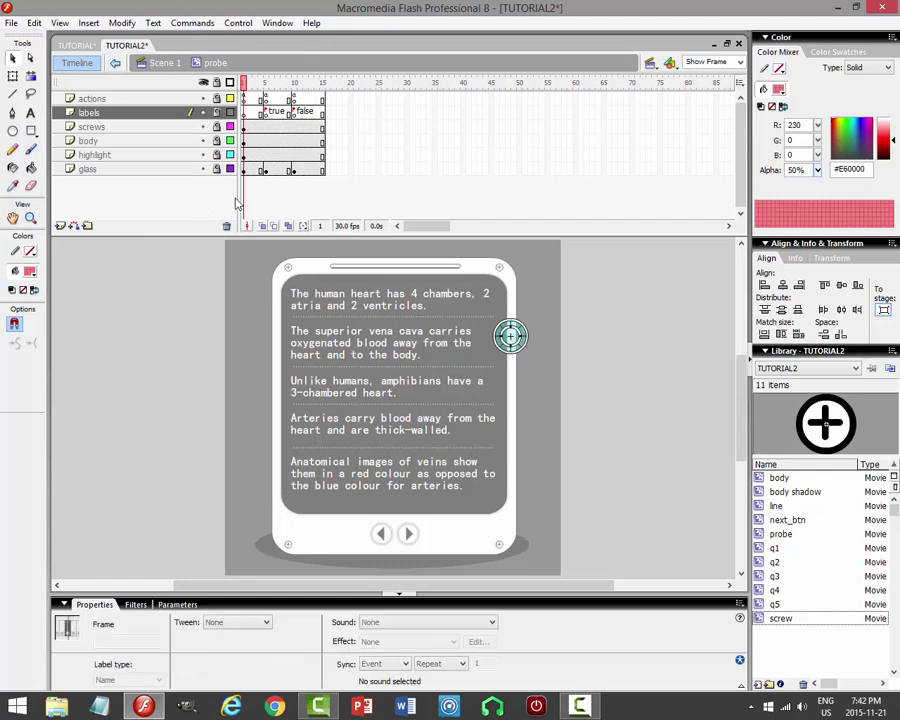
pyautogui.click(125, 170)
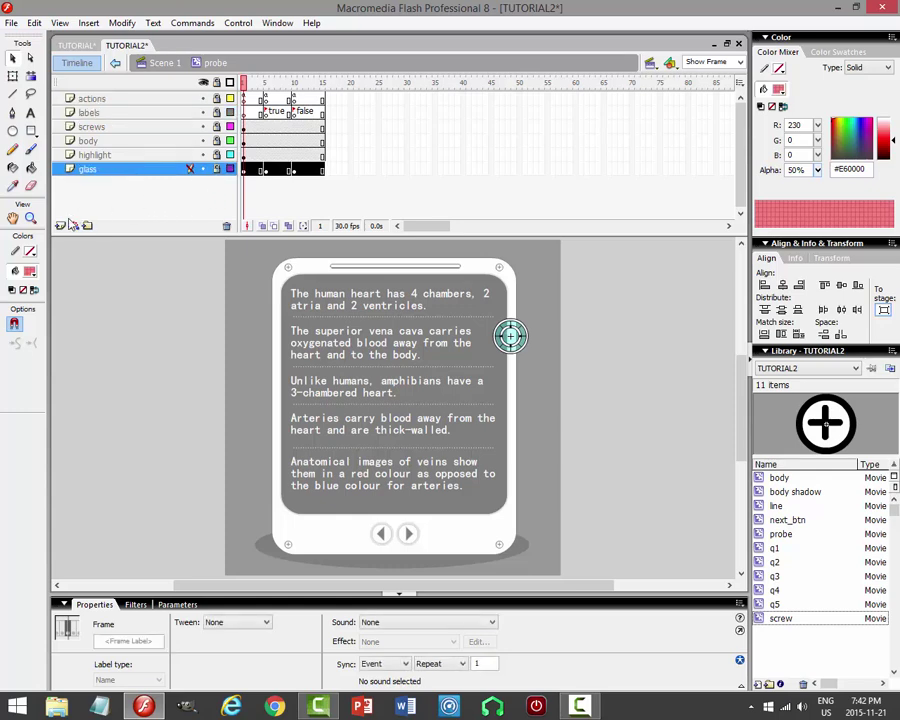
pyautogui.click(59, 228)
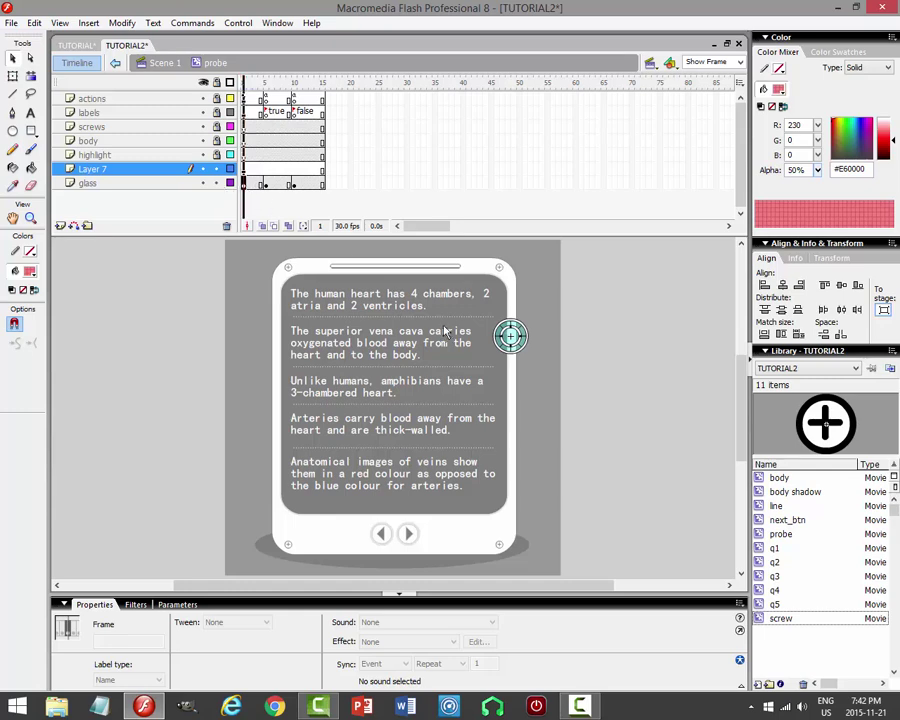
# Copy the cyan circle from the glass layer's first frame and paste it in place on Layer 7, keeping glass locked.
pyautogui.click(244, 185)
pyautogui.click(566, 336)
pyautogui.click(510, 338)
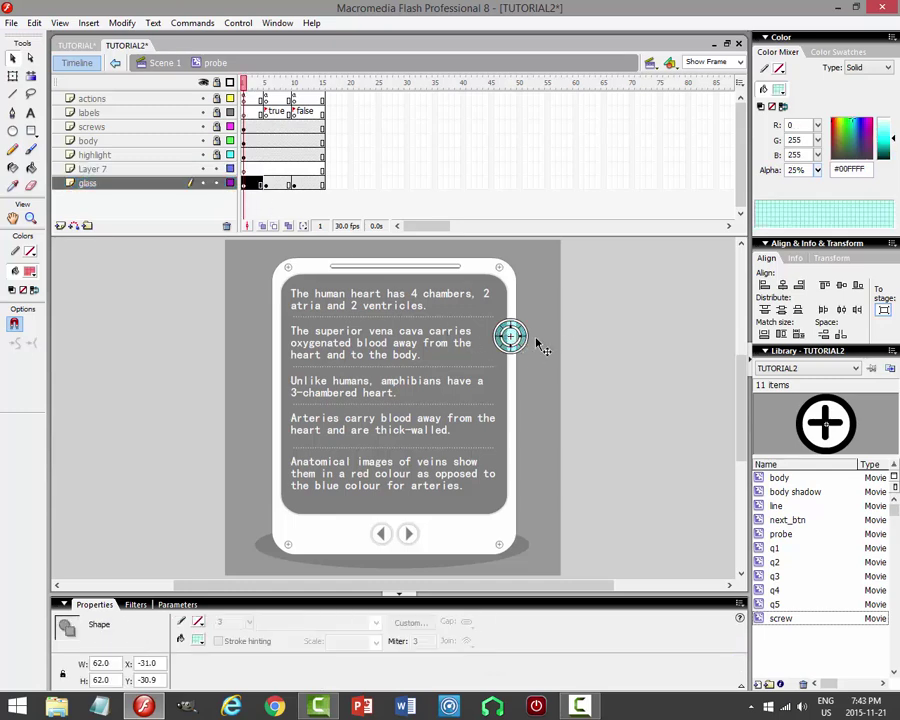
pyautogui.click(34, 22)
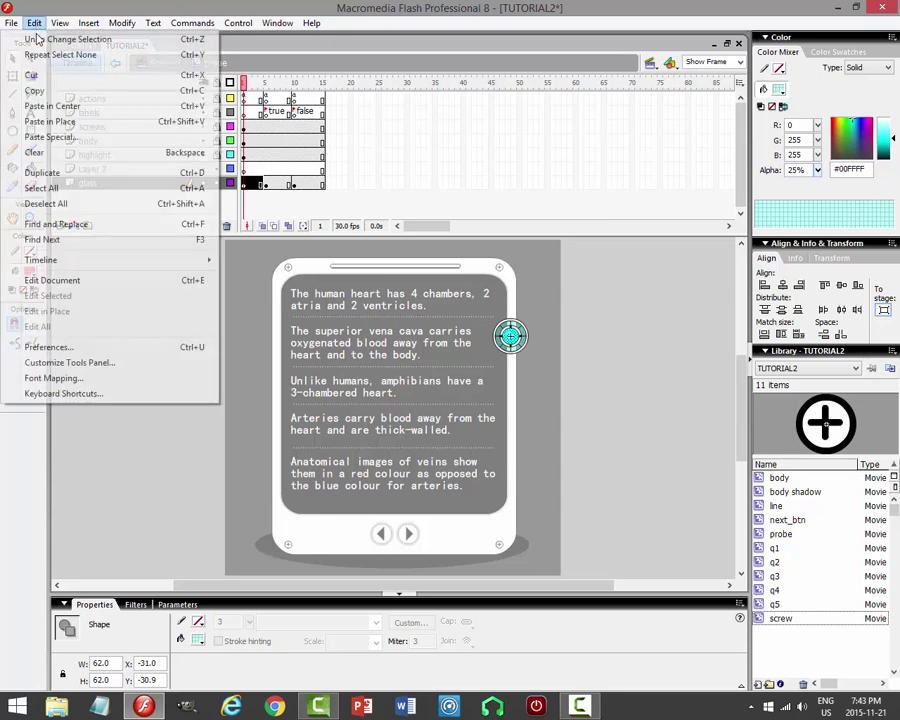
pyautogui.click(36, 88)
pyautogui.click(92, 169)
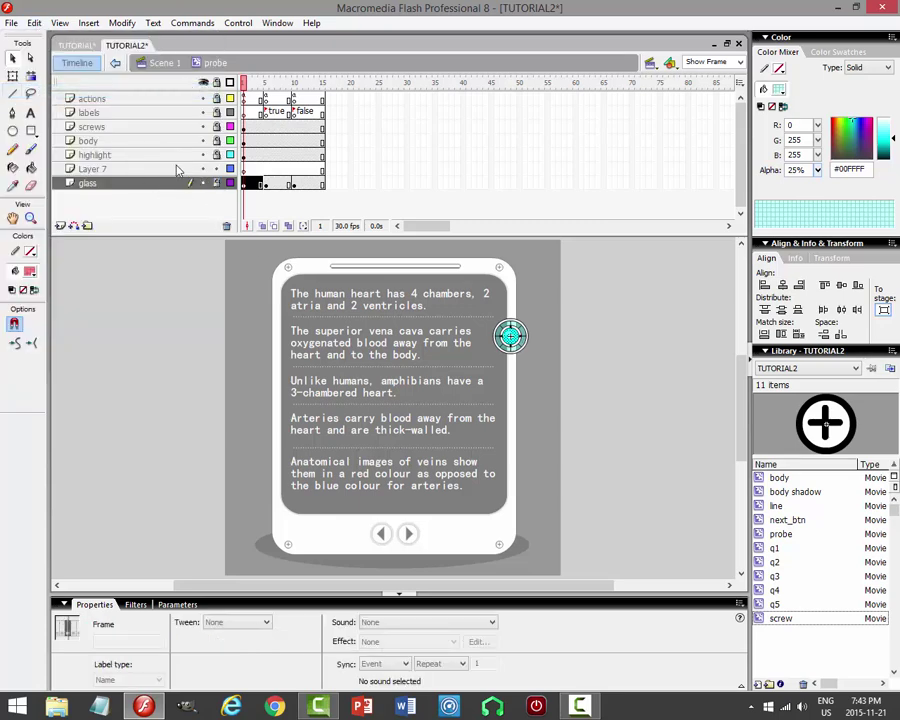
pyautogui.click(34, 22)
pyautogui.click(44, 121)
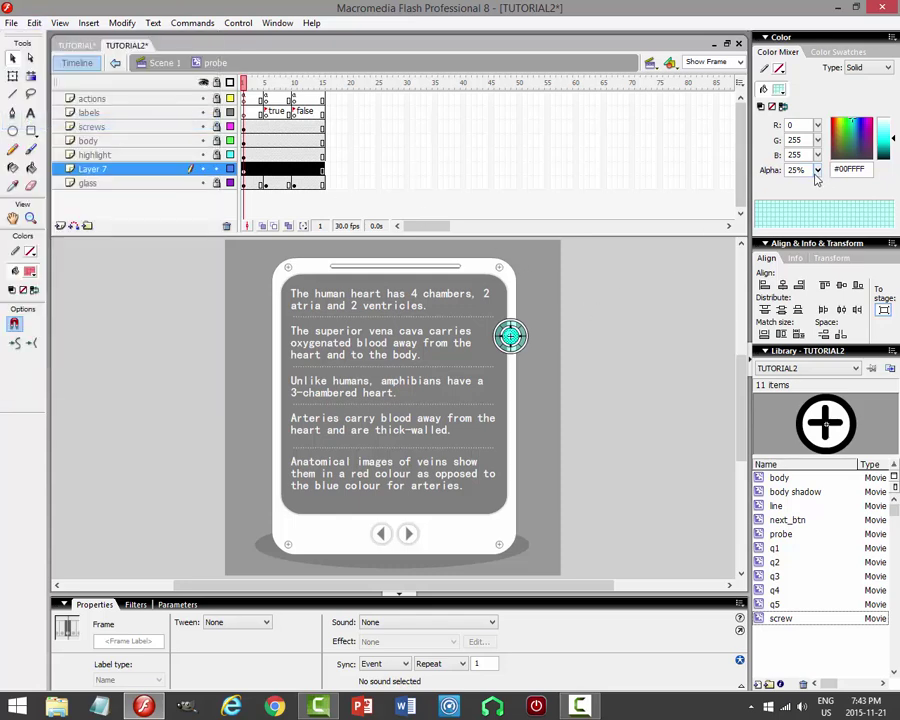
# Set the fill alpha of the pasted circle on Layer 7 to 0%.
pyautogui.moveTo(820, 173); pyautogui.dragTo(820, 200)
pyautogui.click(630, 310)
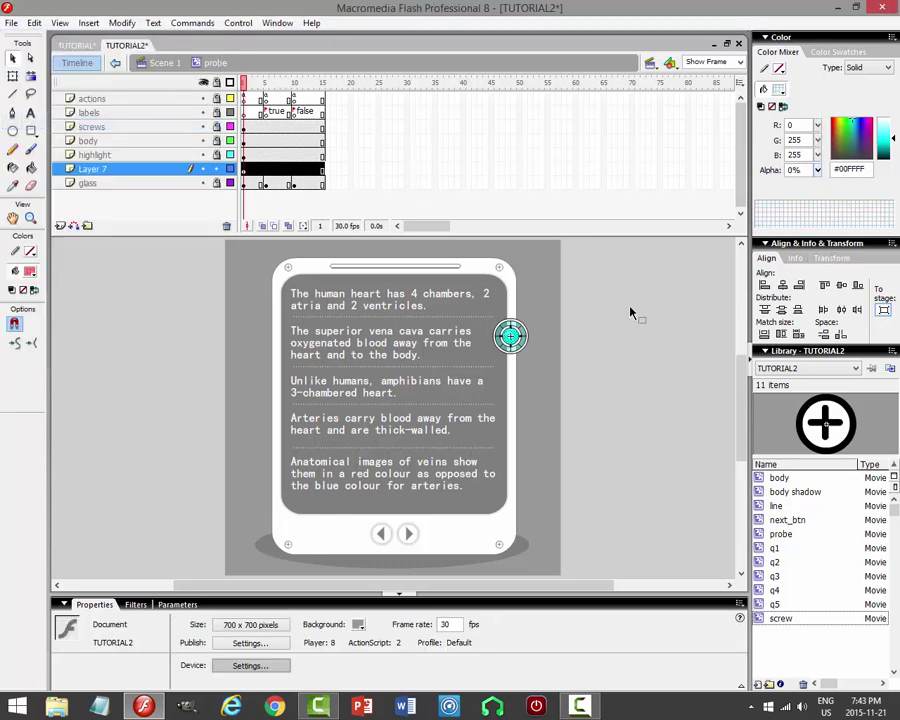
pyautogui.click(512, 337)
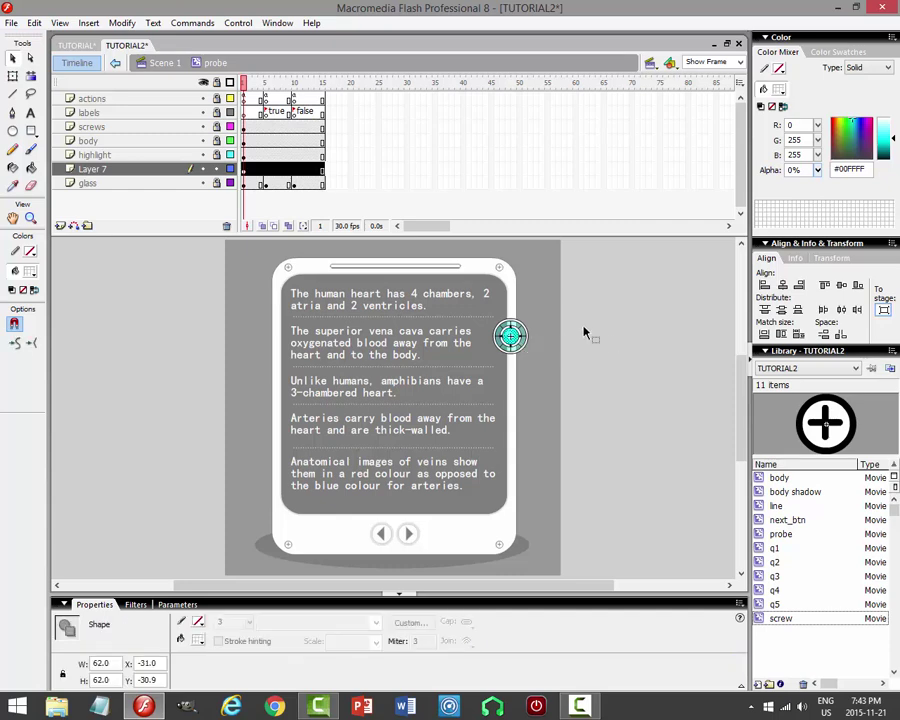
# Convert the transparent circle to a movie clip symbol named probe_zone.
pyautogui.click(122, 22)
pyautogui.click(75, 58)
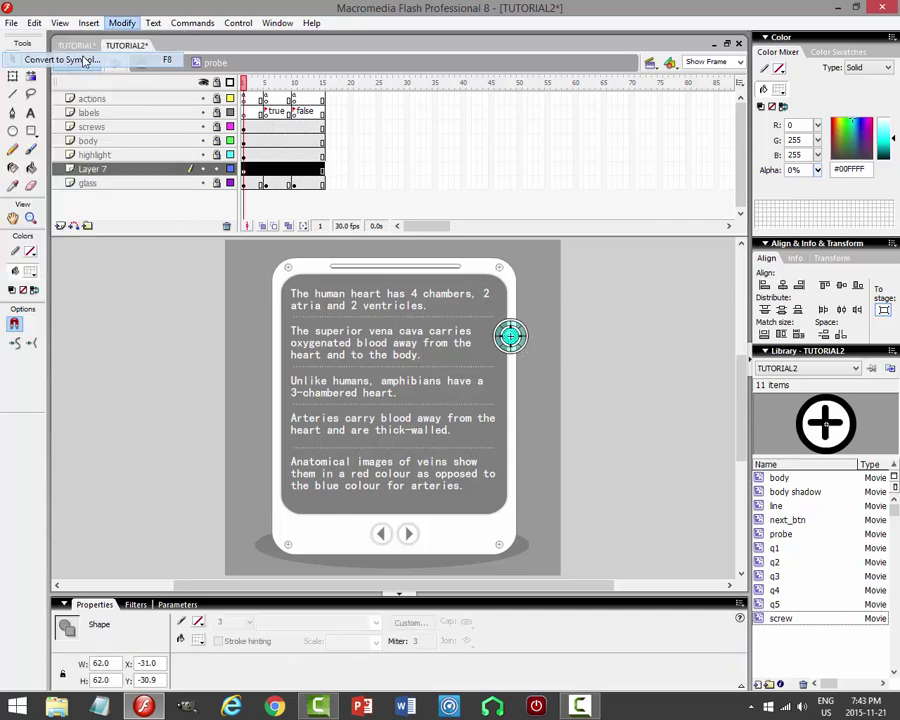
pyautogui.write('probe_z')
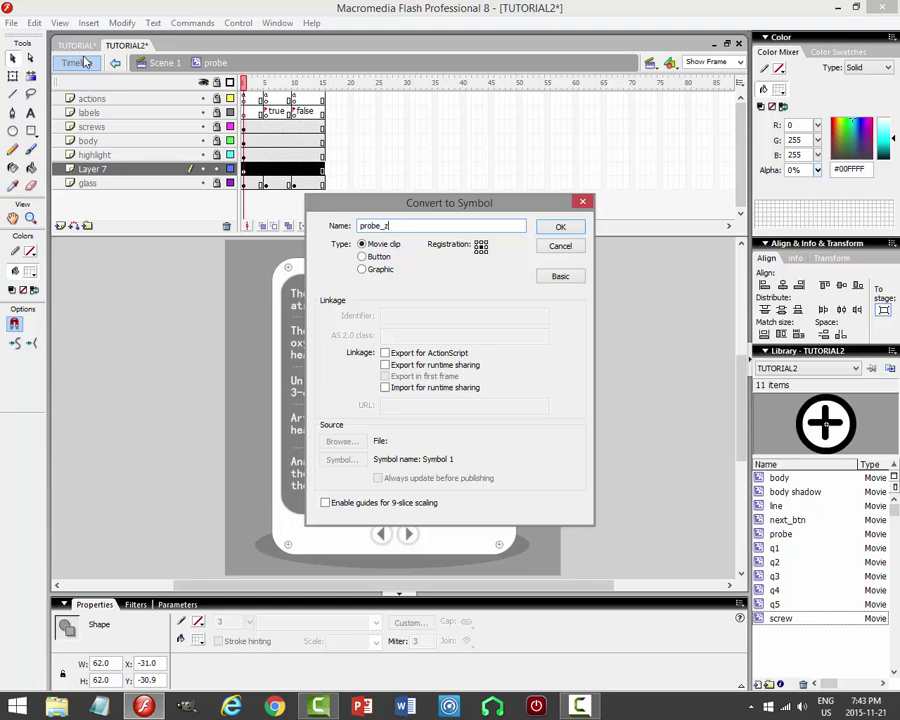
pyautogui.write('one')
pyautogui.press('Return')
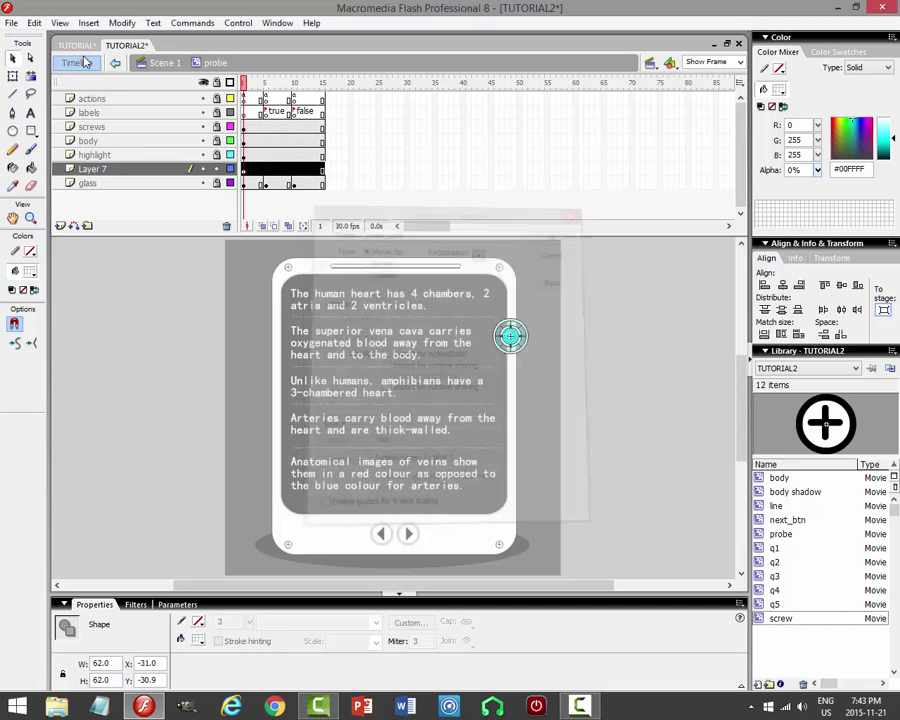
# Rename Layer 7 to probe_zone, lock it and save the document.
pyautogui.click(96, 170)
pyautogui.doubleClick(90, 169)
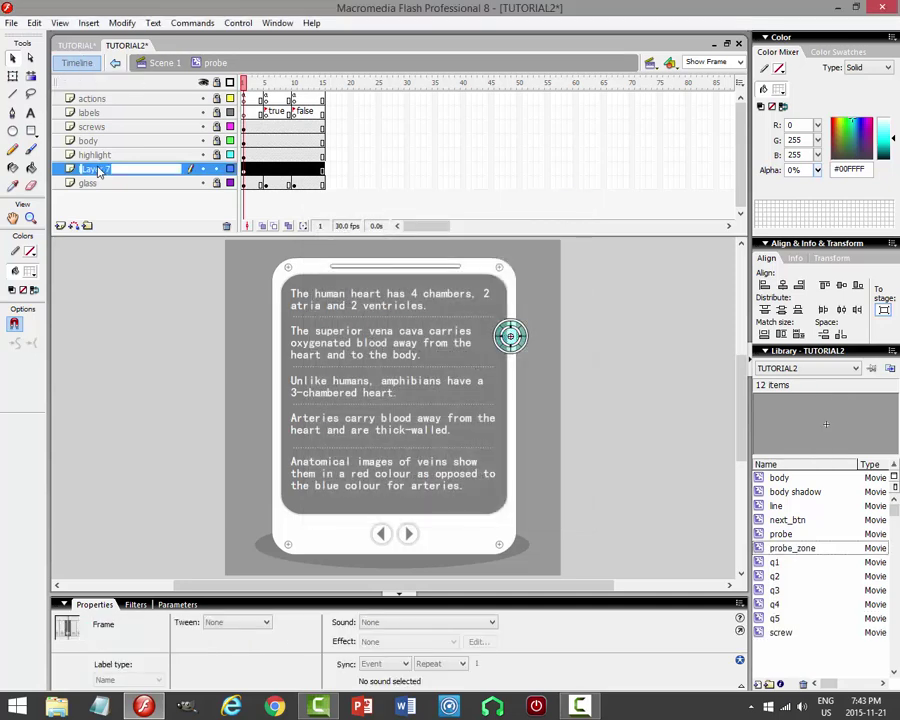
pyautogui.write('probe_zone')
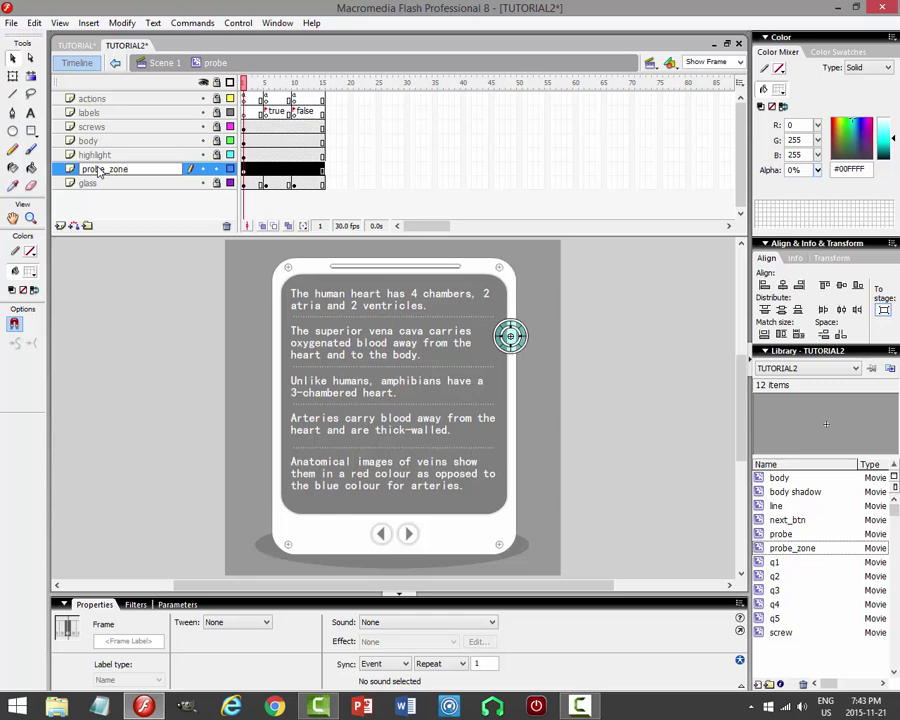
pyautogui.press('Return')
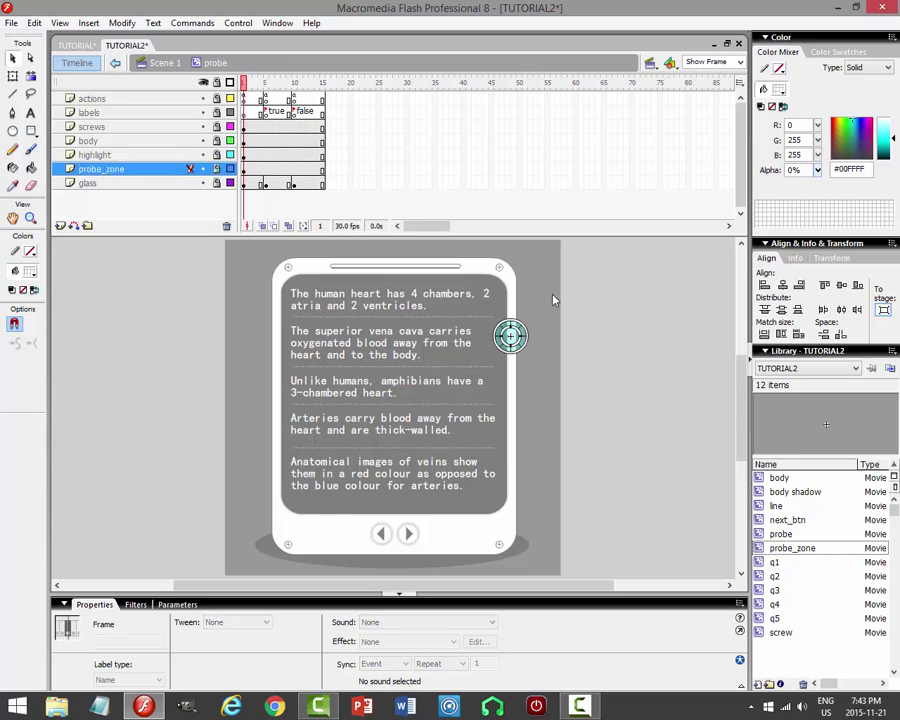
pyautogui.hotkey('ctrl', 's')
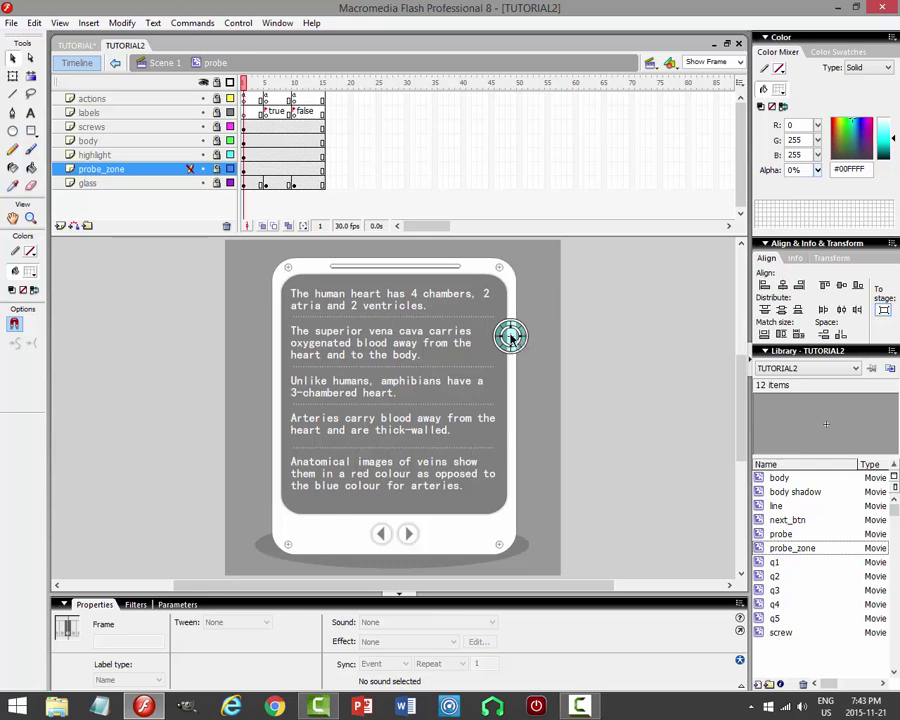
# Reopen the probe symbol from Scene 1, unlock the probe_zone layer and give its clip the instance name probe_zone.
pyautogui.click(162, 62)
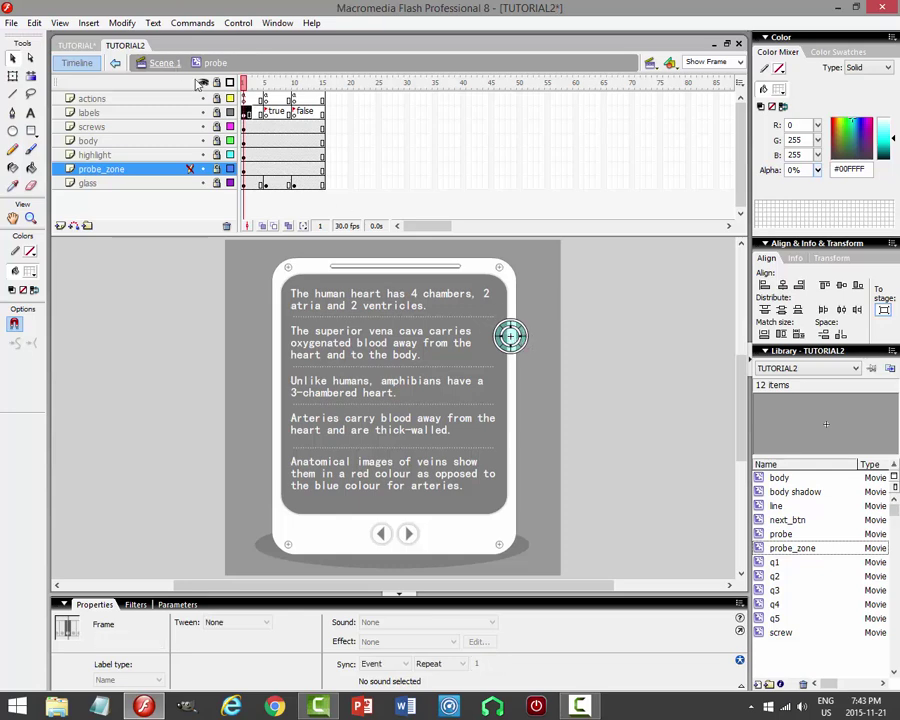
pyautogui.click(512, 338)
pyautogui.doubleClick(510, 336)
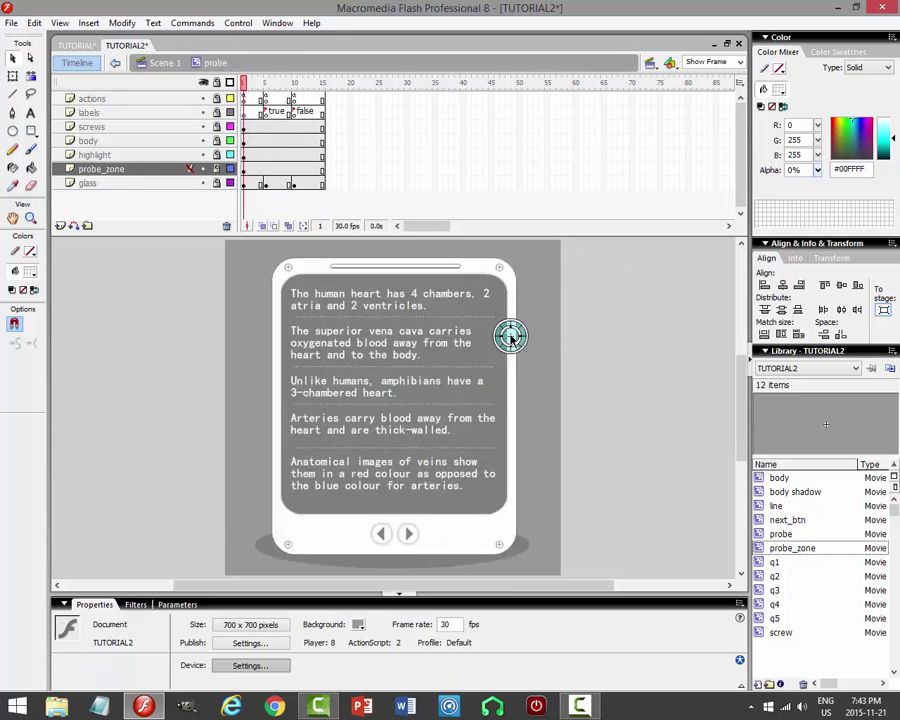
pyautogui.click(244, 169)
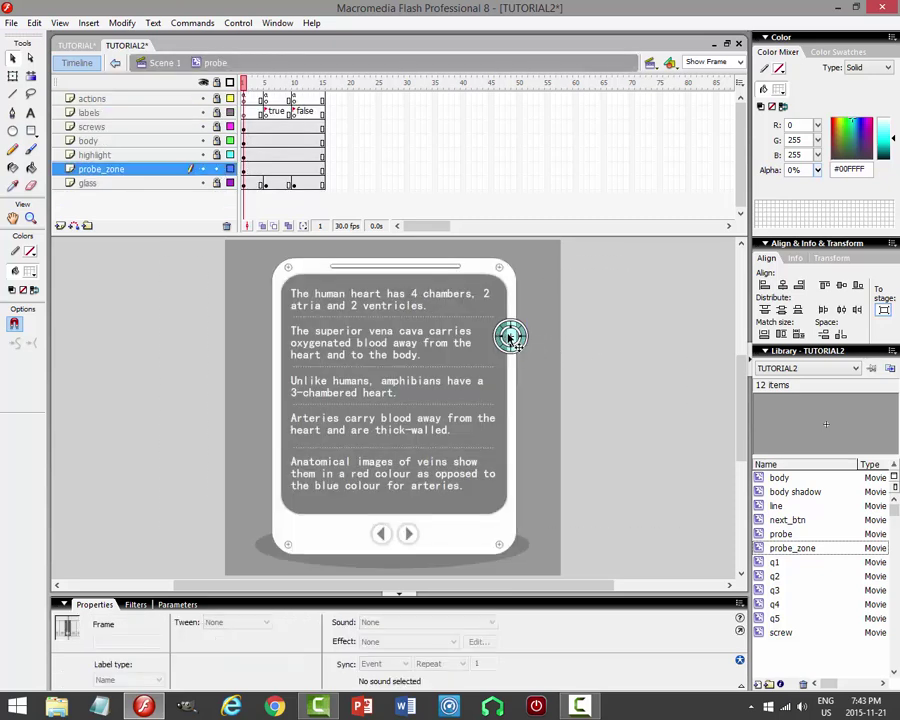
pyautogui.click(160, 640)
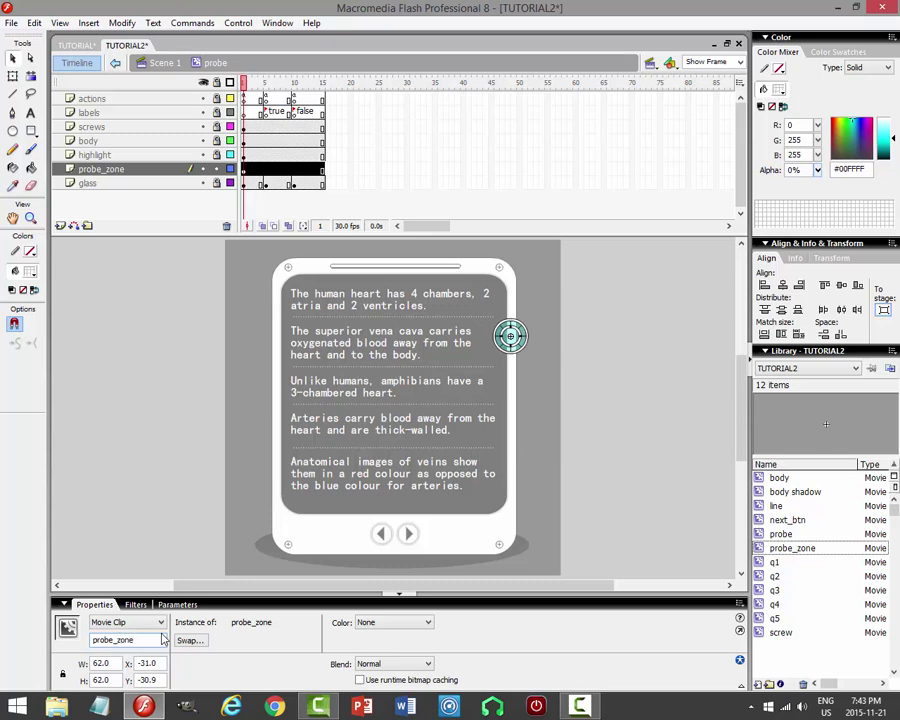
pyautogui.press('Return')
# Return to Scene 1 and give the probe clip the instance name probe.
pyautogui.click(115, 62)
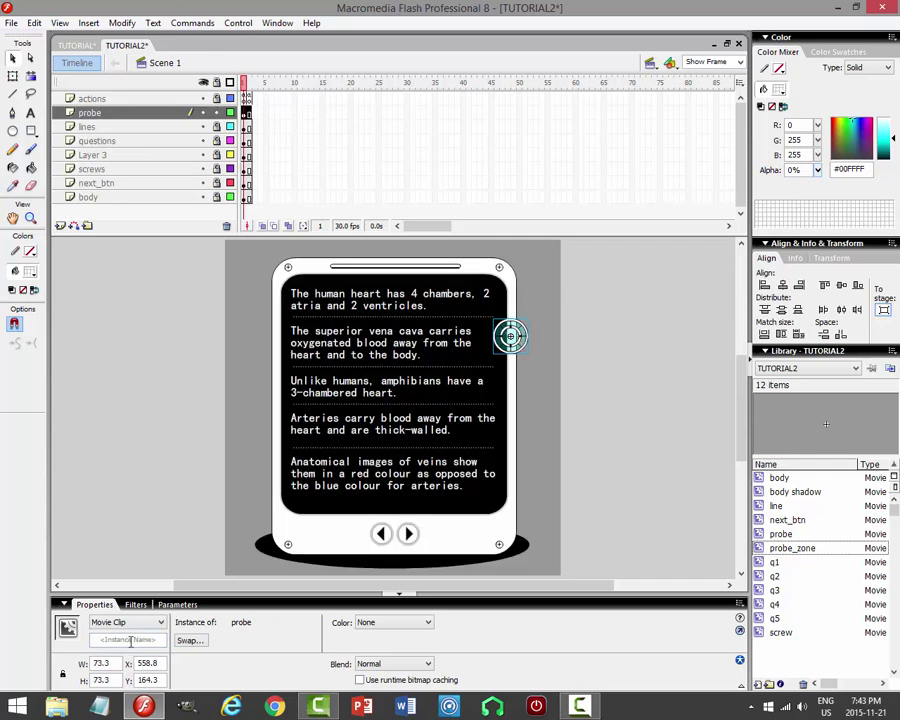
pyautogui.click(130, 640)
pyautogui.write('pr')
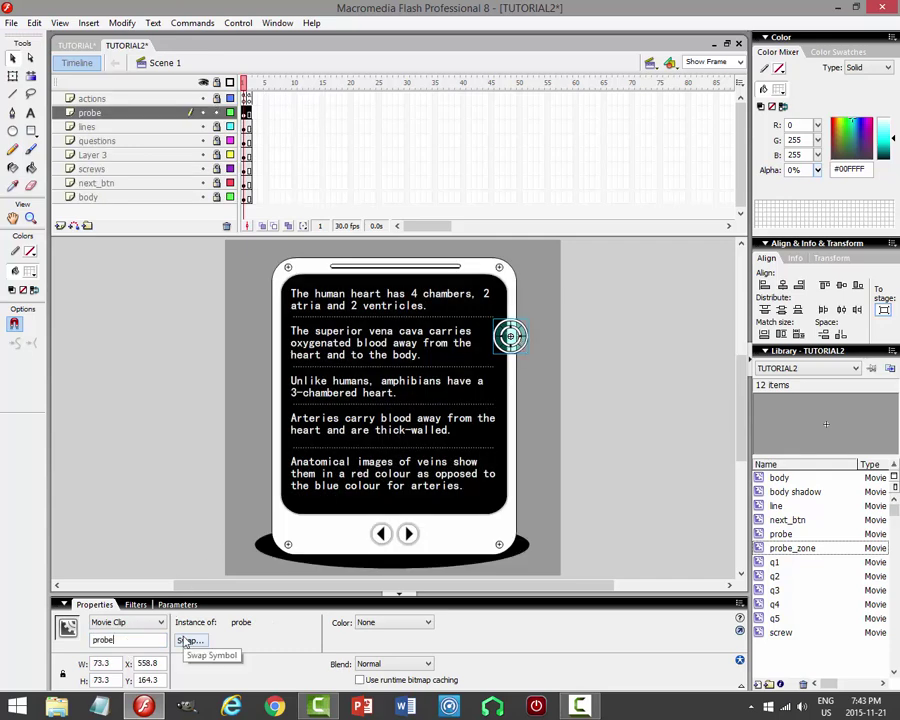
pyautogui.write('obe')
pyautogui.press('Return')
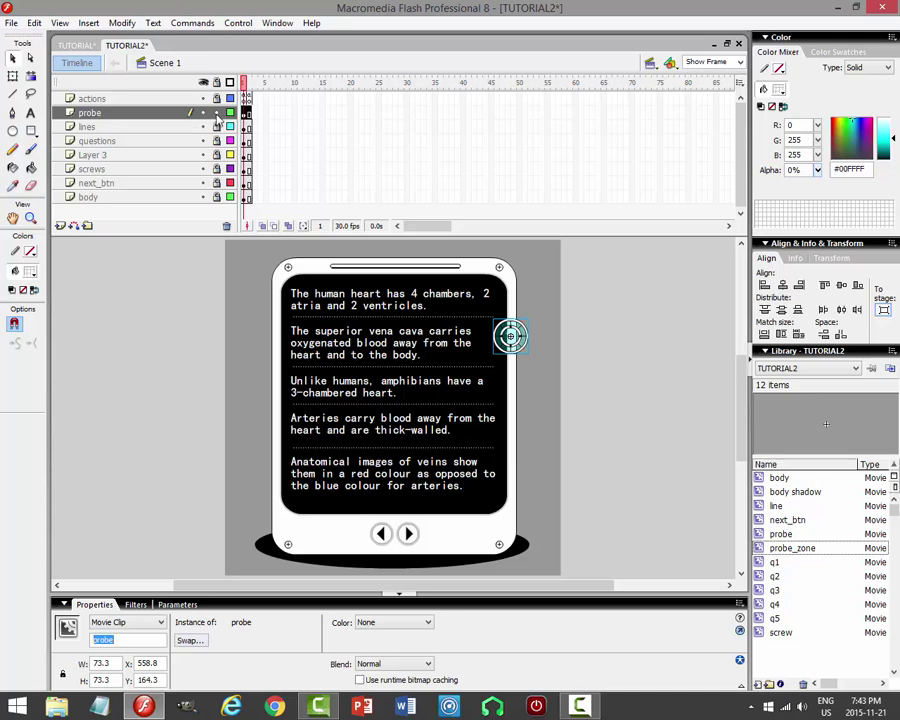
# Open the probe clip's script and add a second, empty onClipEvent(enterFrame) block below the mouse-following code.
pyautogui.click(514, 336)
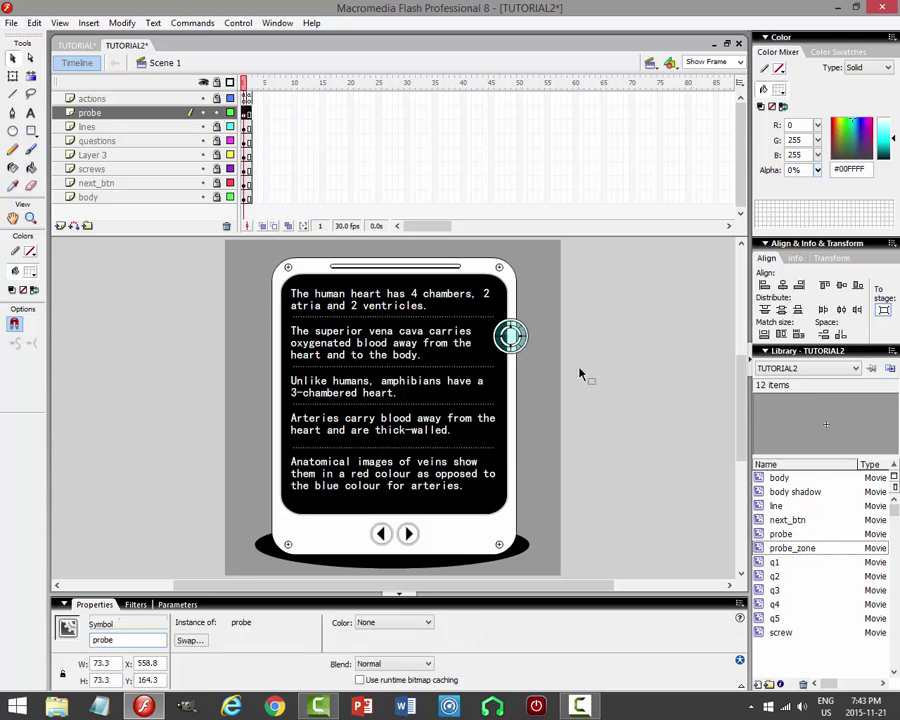
pyautogui.click(266, 25)
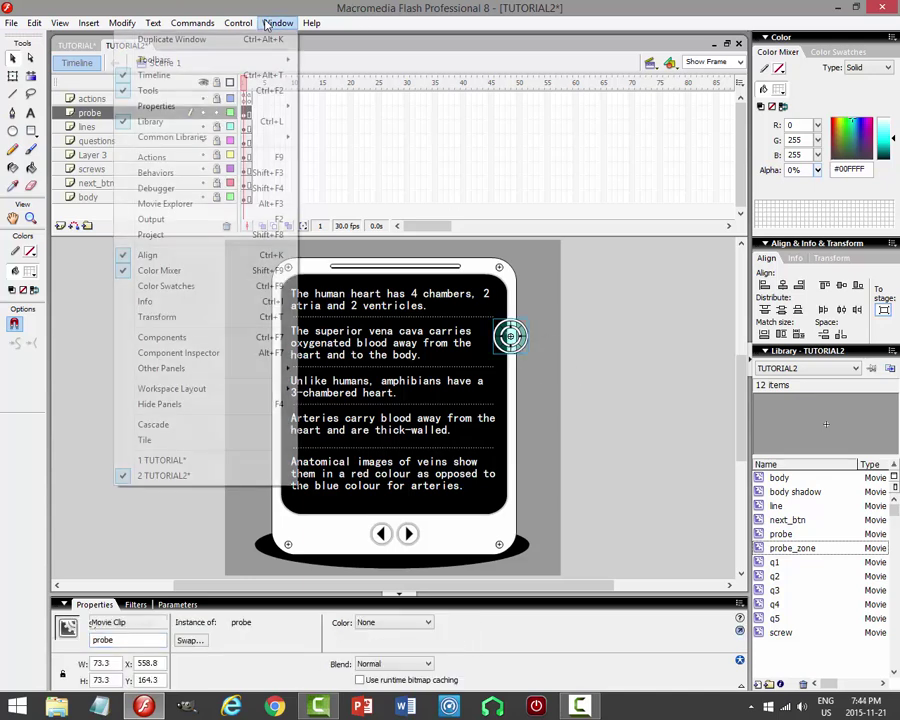
pyautogui.click(195, 157)
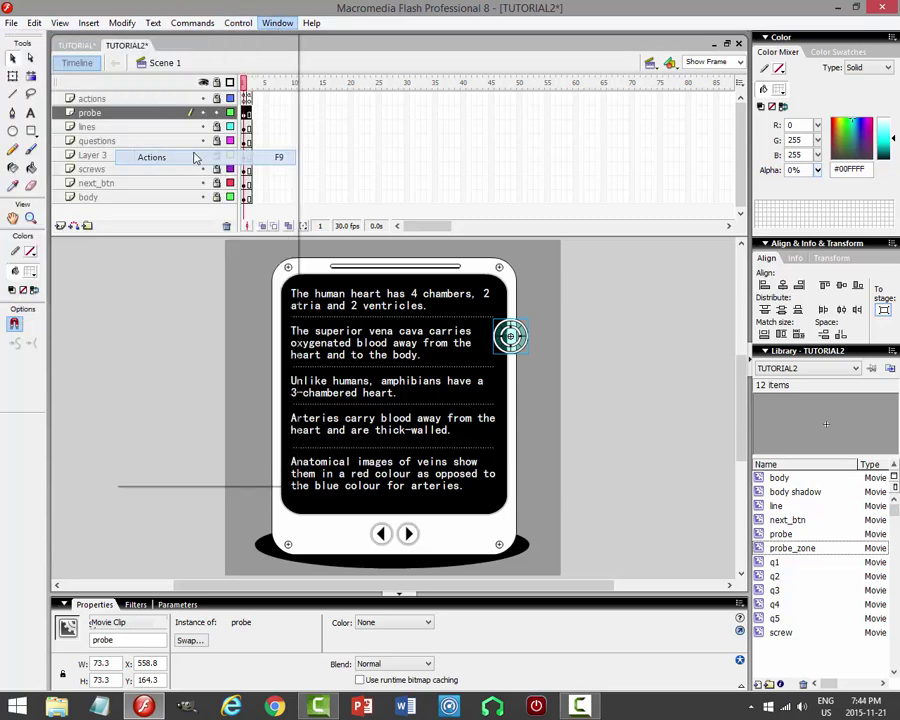
pyautogui.press('Return')
pyautogui.press('Tab')
pyautogui.write('o')
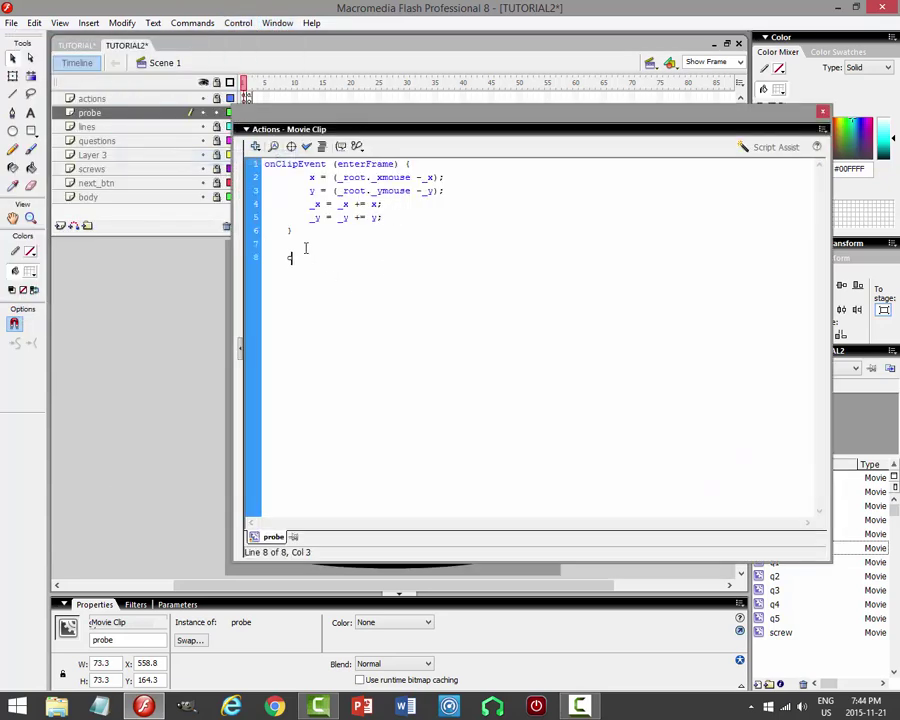
pyautogui.write('nC')
pyautogui.press('BackSpace')
pyautogui.press('BackSpace')
pyautogui.press('BackSpace')
pyautogui.press('BackSpace')
pyautogui.write('onClipEvent(e')
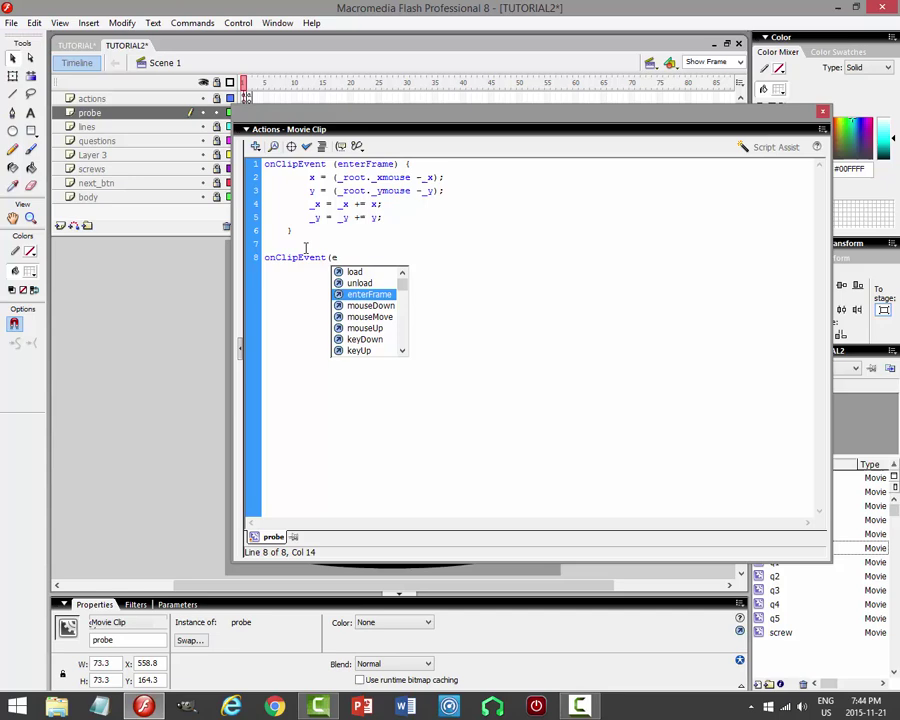
pyautogui.press('Return')
pyautogui.write(')')
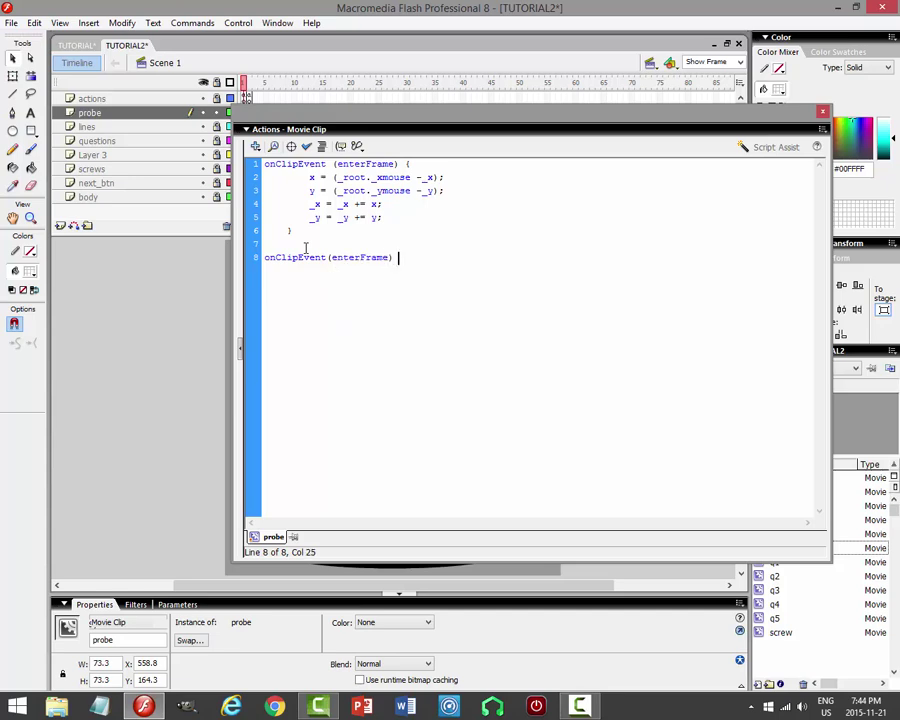
pyautogui.write('{')
pyautogui.press('Return')
pyautogui.press('Return')
pyautogui.write('}')
pyautogui.press('Up')
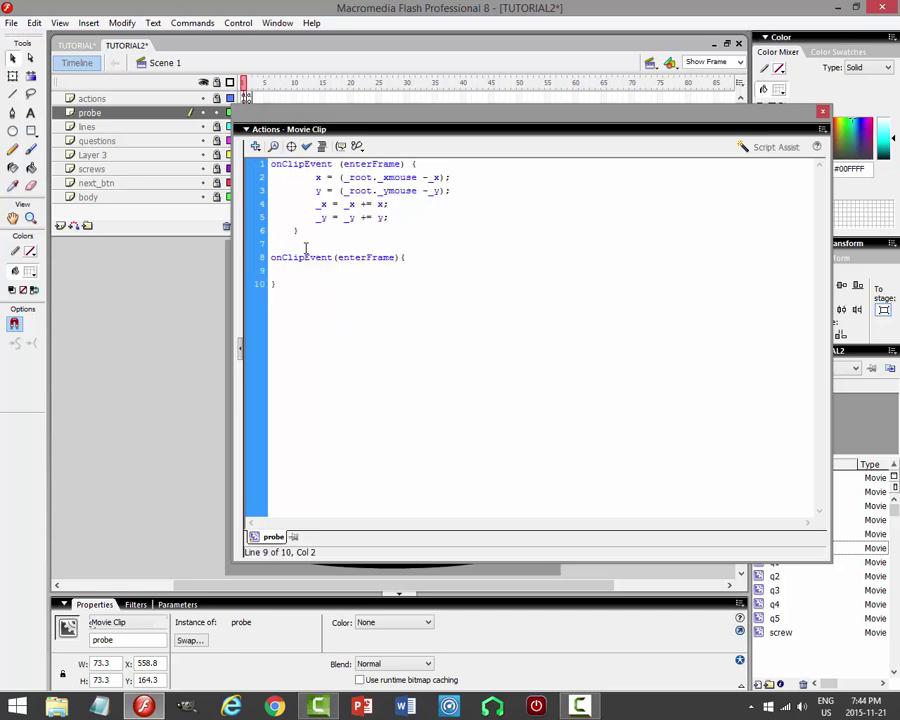
# Inside the new enterFrame block, add an empty if block with the condition _root.probe.probe_zone.hitTest(_root.q1).
pyautogui.write('if(')
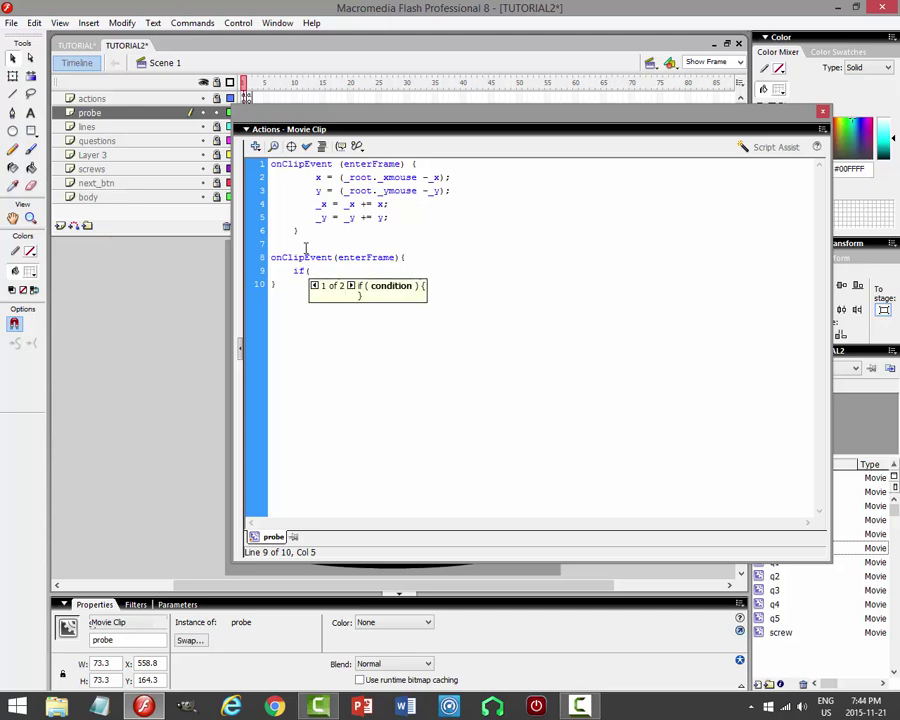
pyautogui.write('_root.')
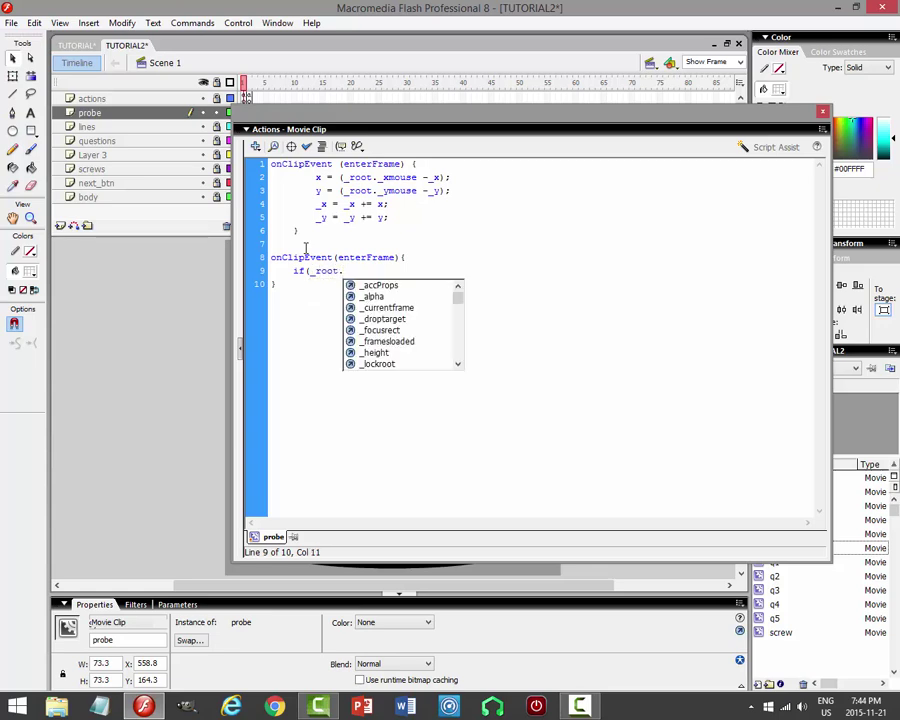
pyautogui.write('probe.probe')
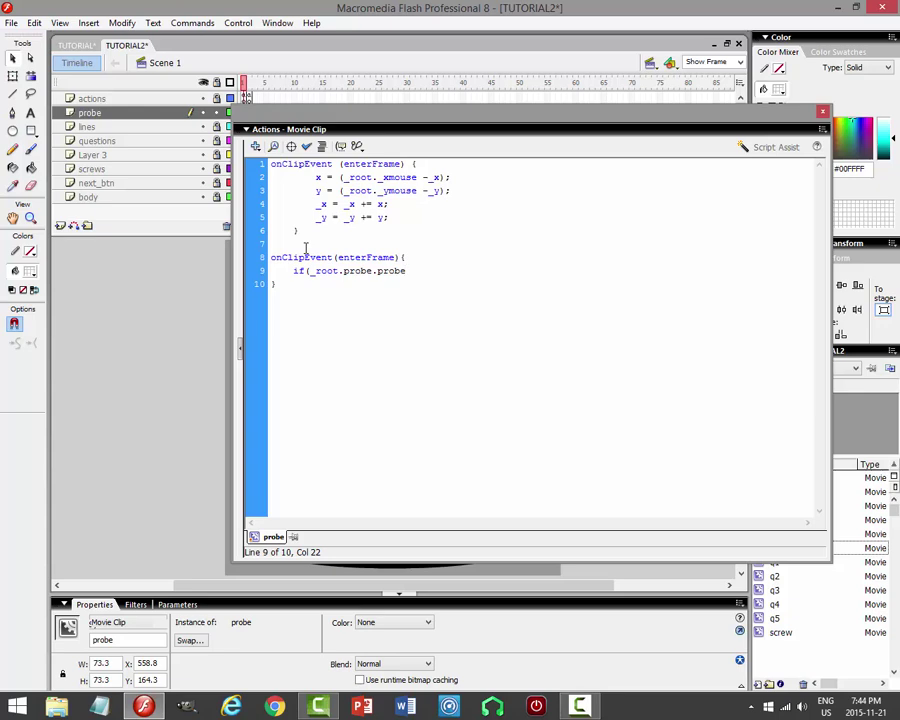
pyautogui.write('_')
pyautogui.write('zone')
pyautogui.write('.hitTest')
pyautogui.write('(_ro')
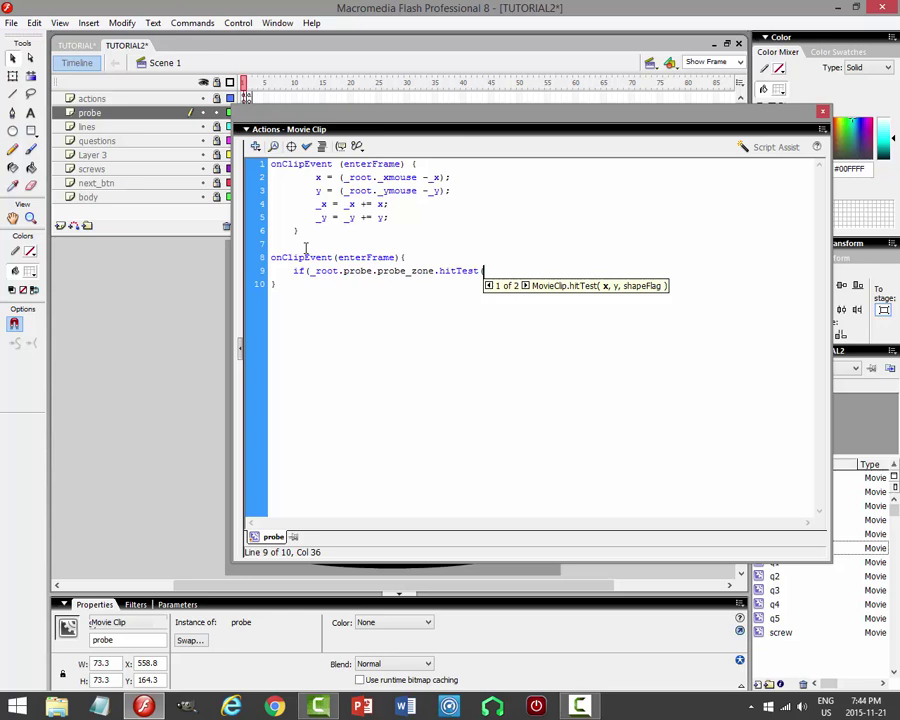
pyautogui.write('ot.q1 ')
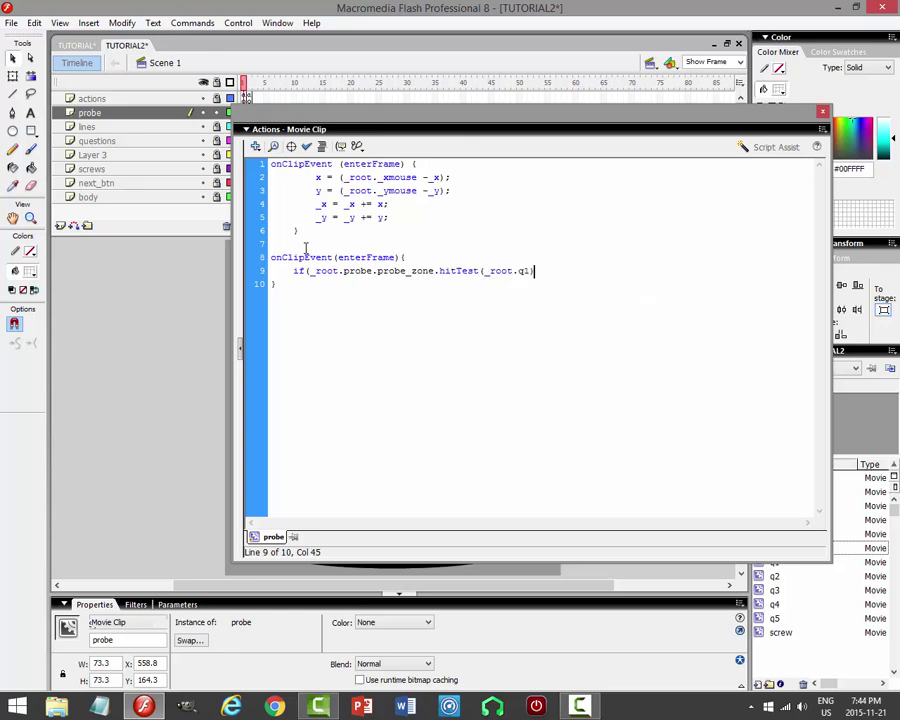
pyautogui.write('){')
pyautogui.press('Return')
pyautogui.press('Return')
pyautogui.write('}')
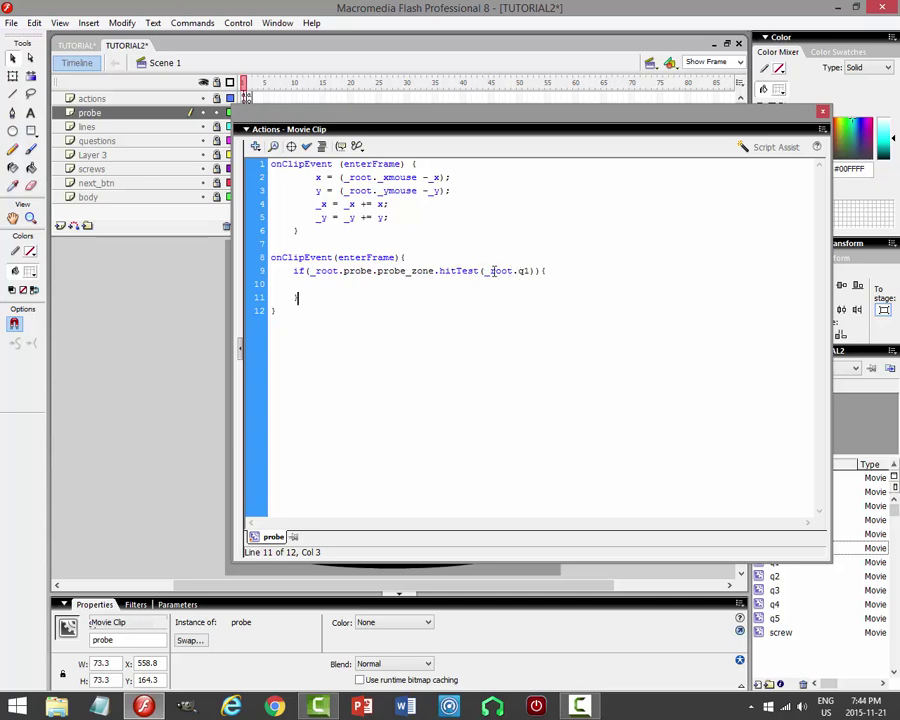
# Inside the q1 if block, add the statement _root.probe.gotoAndStop("true");.
pyautogui.click(372, 285)
pyautogui.write('_root.probe')
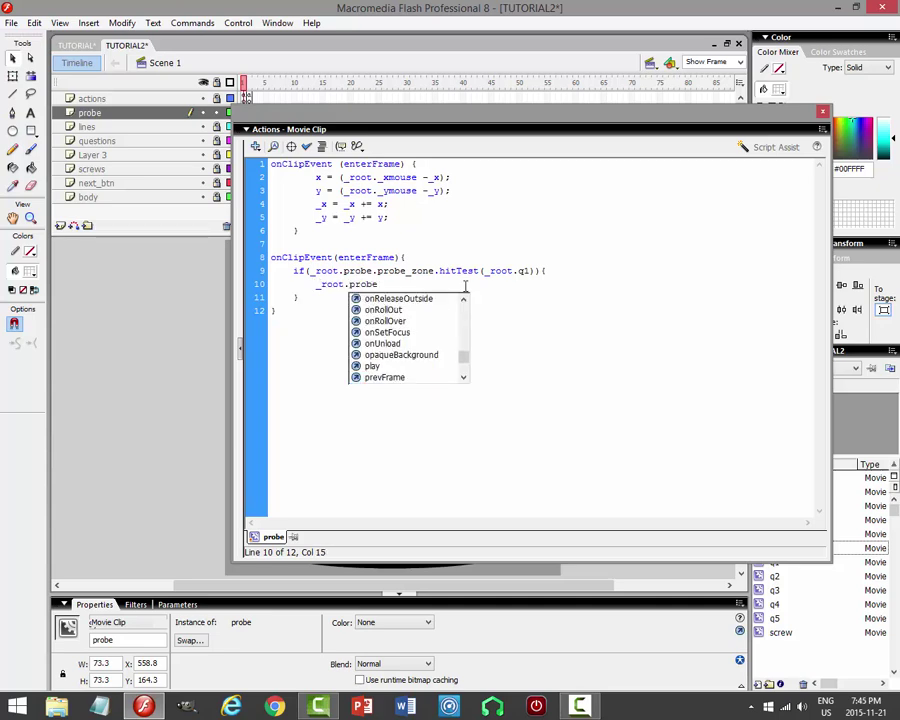
pyautogui.press('BackSpace')
pyautogui.write('.')
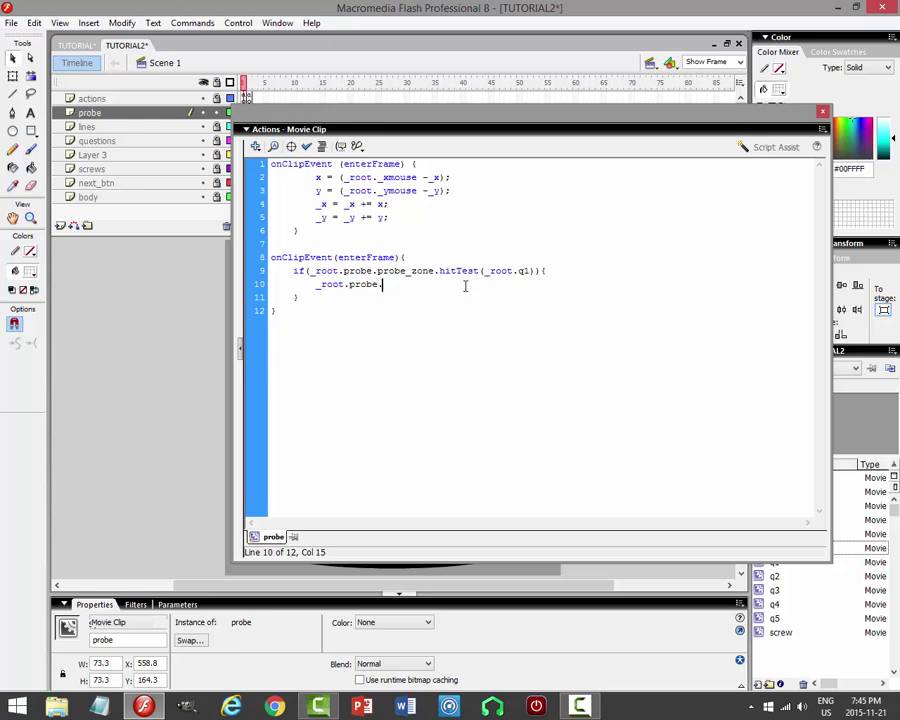
pyautogui.write('gotoAndStop(')
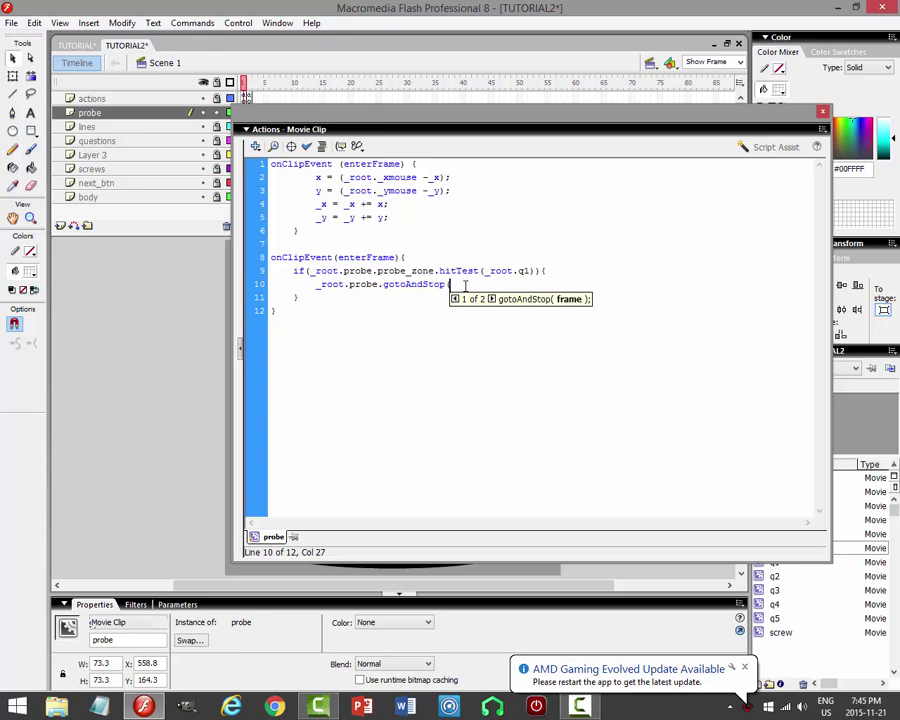
pyautogui.write('"true")')
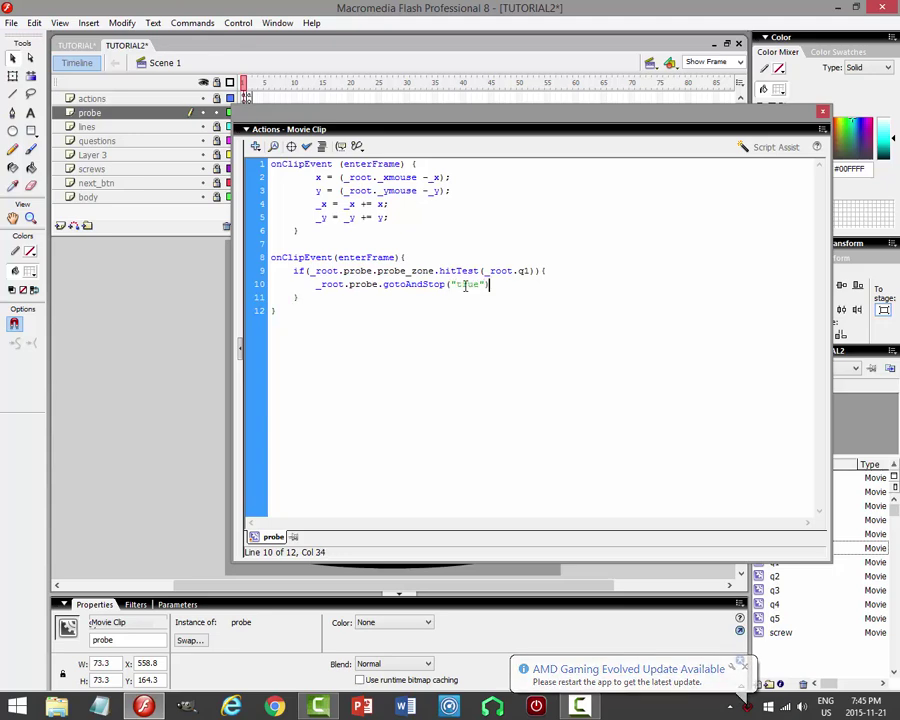
pyautogui.write(';')
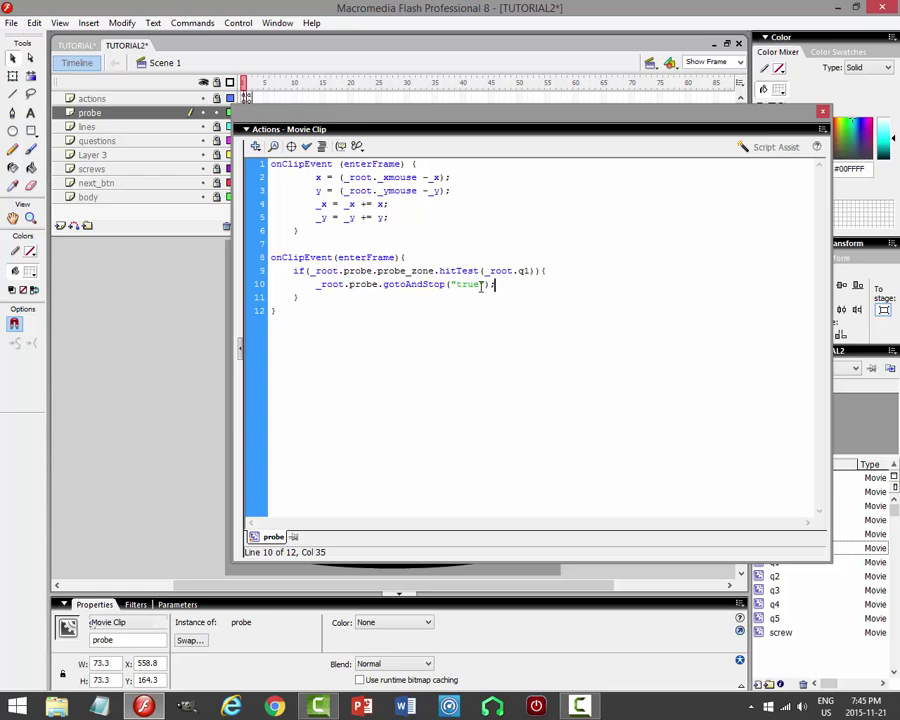
# Check the script's syntax and test the movie to see how the probe reacts over the first question.
pyautogui.click(306, 146)
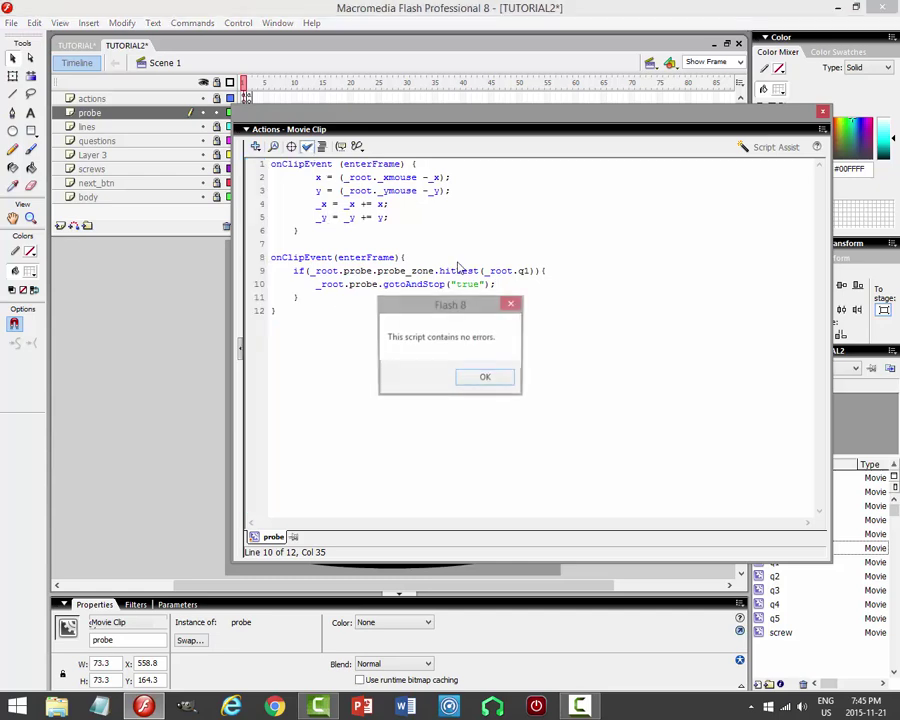
pyautogui.click(485, 376)
pyautogui.hotkey('ctrl', 'Return')
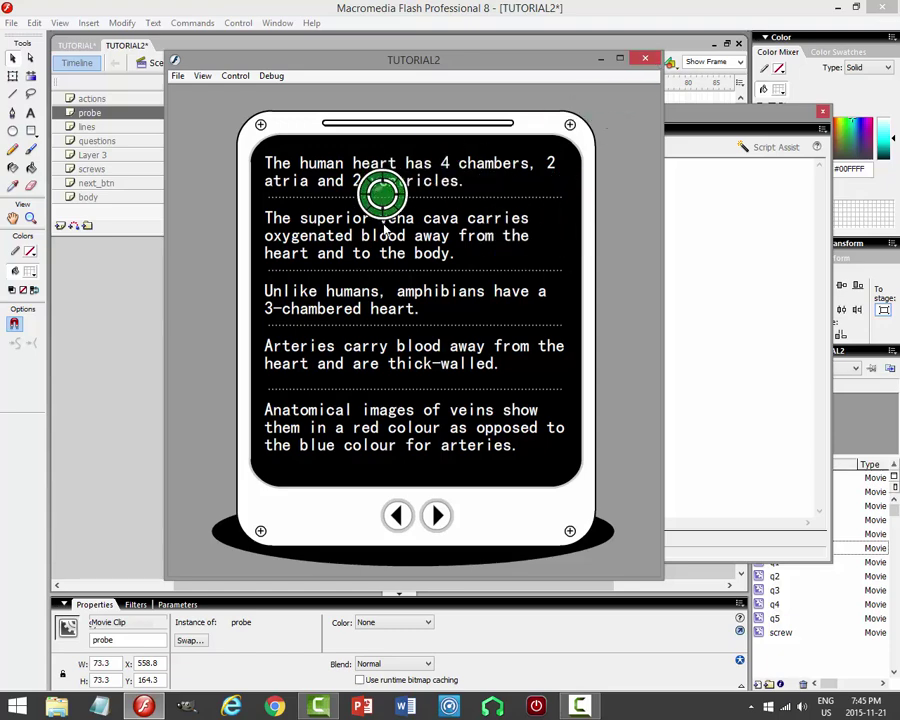
pyautogui.click(645, 59)
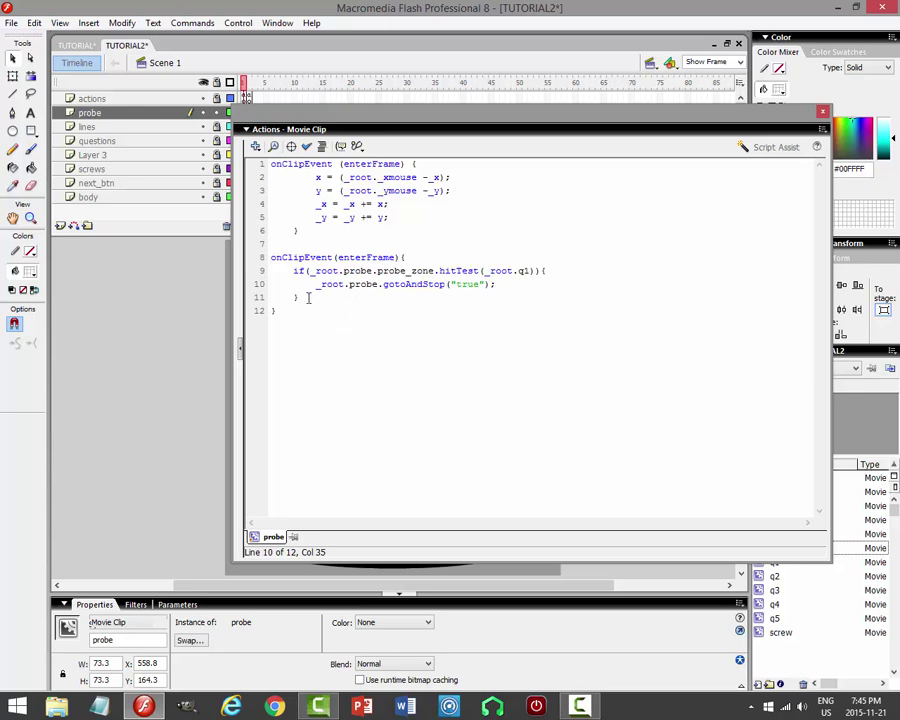
# Copy the q1 if block and paste four copies below it inside the second enterFrame block.
pyautogui.moveTo(308, 298); pyautogui.dragTo(270, 270)
pyautogui.rightClick(346, 285)
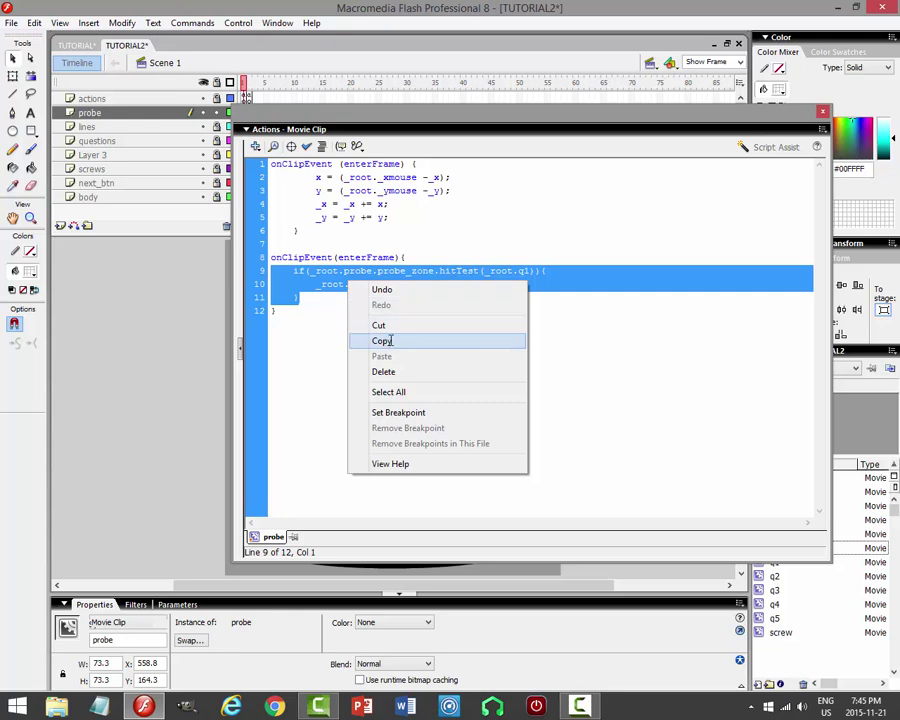
pyautogui.click(389, 341)
pyautogui.click(378, 298)
pyautogui.press('Return')
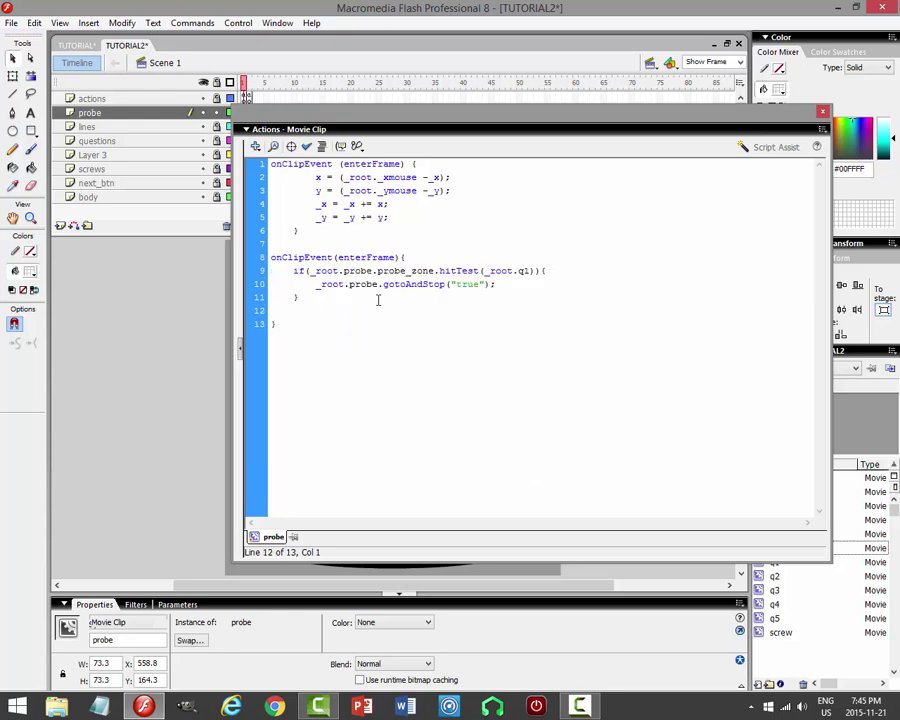
pyautogui.hotkey('ctrl', 'v')
pyautogui.press('Return')
pyautogui.hotkey('ctrl', 'v')
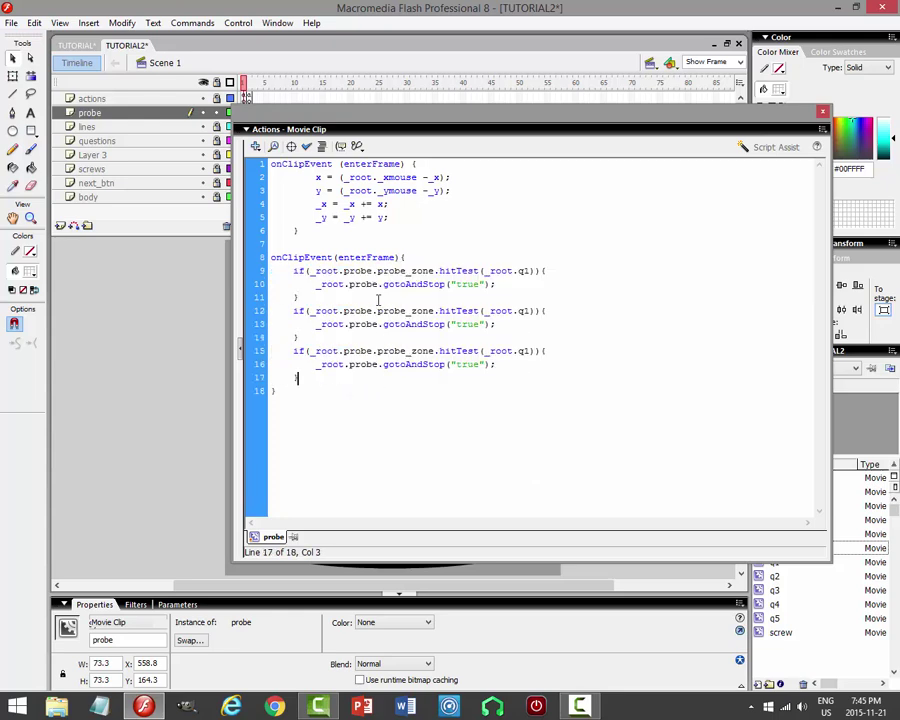
pyautogui.press('Return')
pyautogui.hotkey('ctrl', 'v')
pyautogui.press('Return')
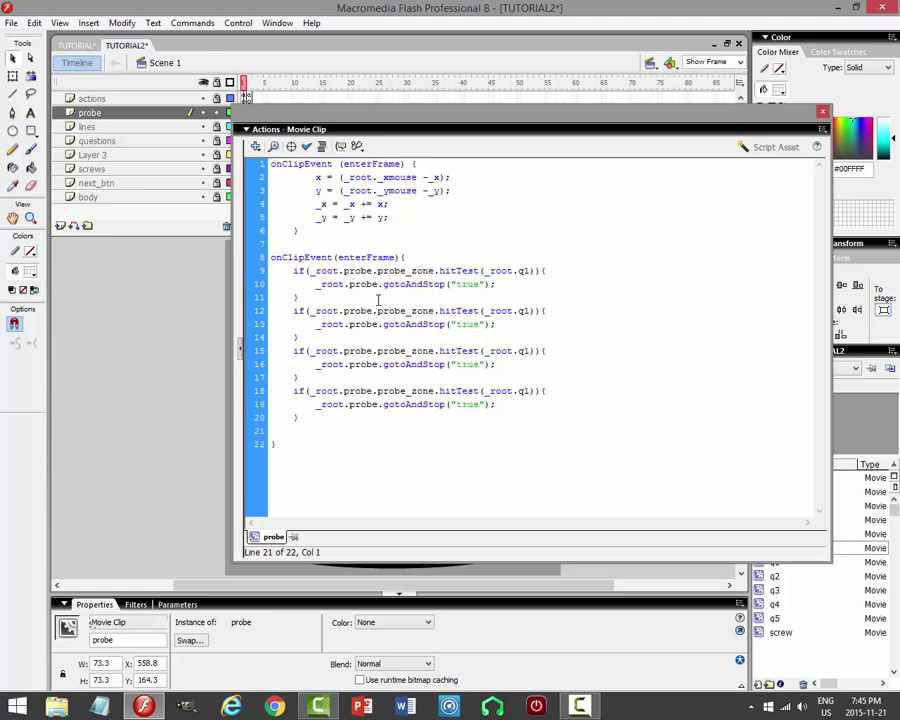
pyautogui.hotkey('ctrl', 'v')
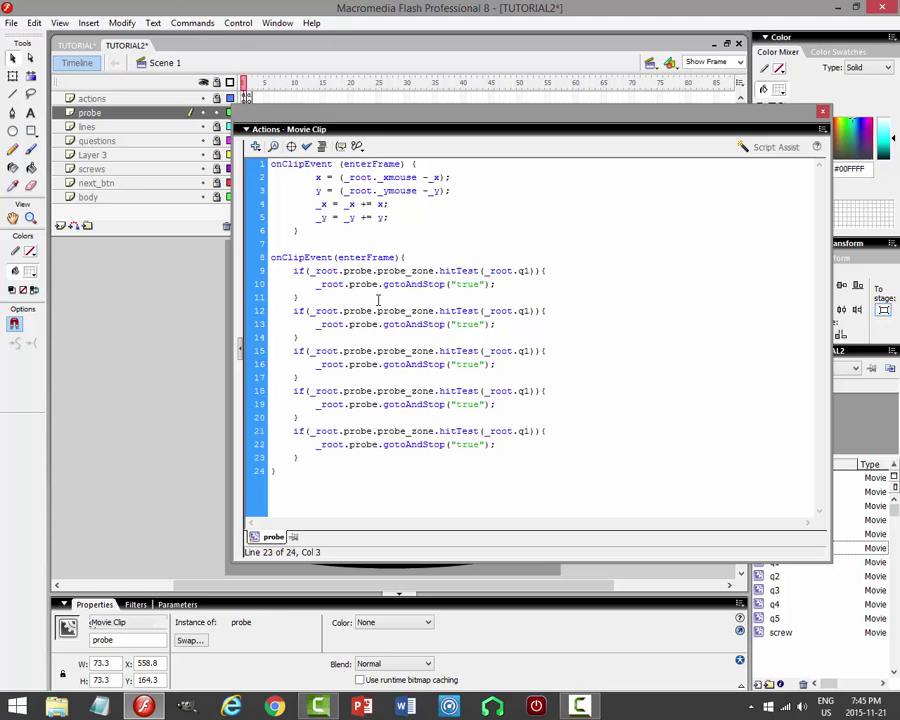
# Change the hitTest targets in the four copied if blocks to q2, q3, q4 and q5.
pyautogui.click(530, 311)
pyautogui.press('BackSpace')
pyautogui.write('2')
pyautogui.press('Down')
pyautogui.press('Down')
pyautogui.press('Down')
pyautogui.click(527, 391)
pyautogui.press('BackSpace')
pyautogui.write('4')
pyautogui.click(530, 431)
pyautogui.press('BackSpace')
pyautogui.write('5')
# Add an else block containing _root.probe.gotoAndStop(1); after the q5 if block and test the movie.
pyautogui.click(295, 457)
pyautogui.press('Right')
pyautogui.write('else{')
pyautogui.press('Return')
pyautogui.press('Return')
pyautogui.write('_')
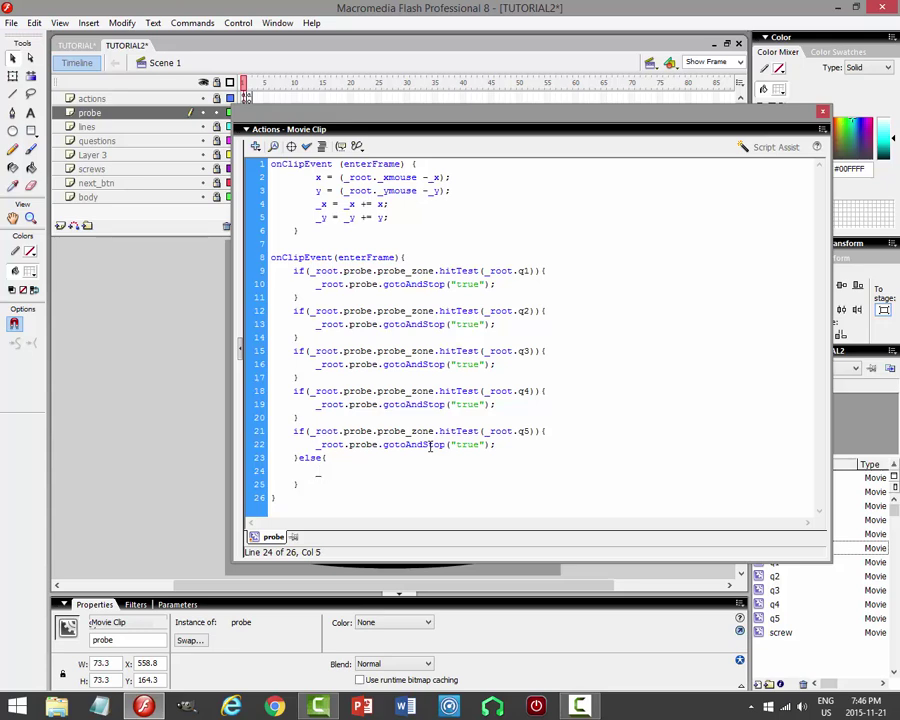
pyautogui.write('root.probe')
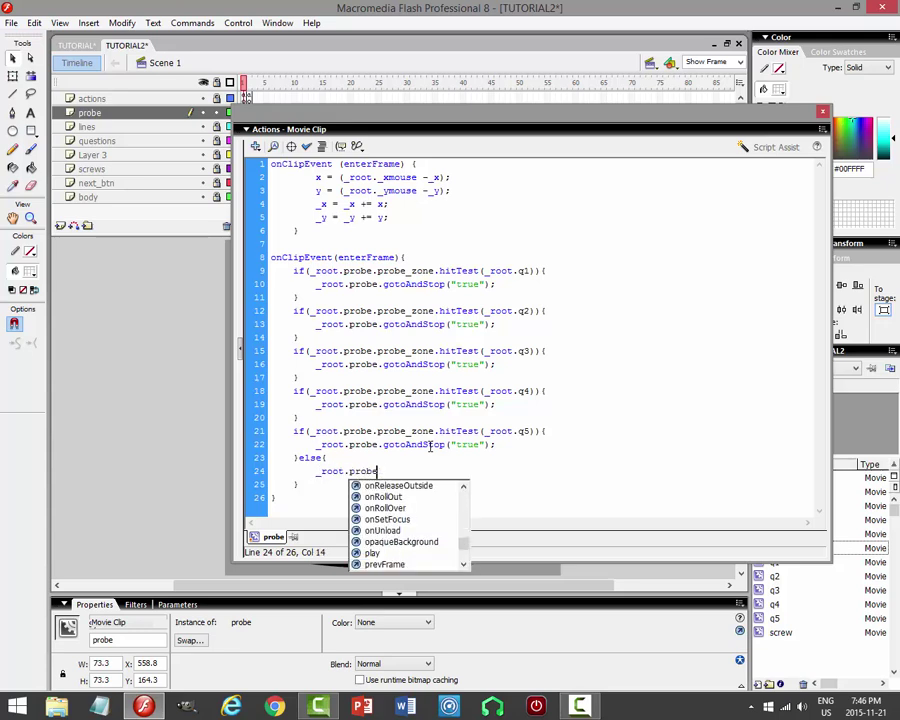
pyautogui.write('.gotoAndS')
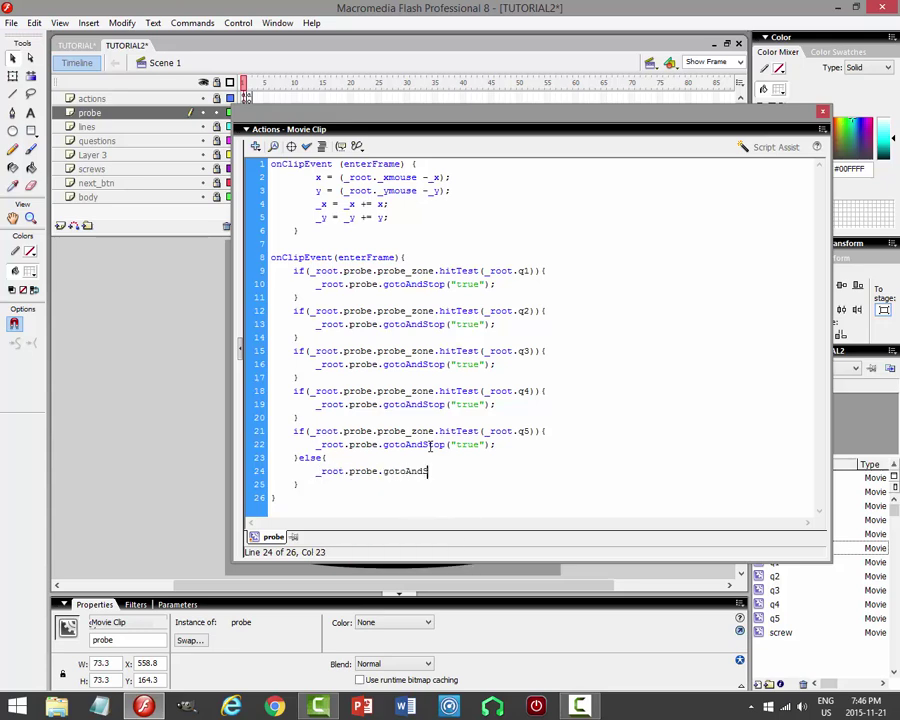
pyautogui.write('top(1')
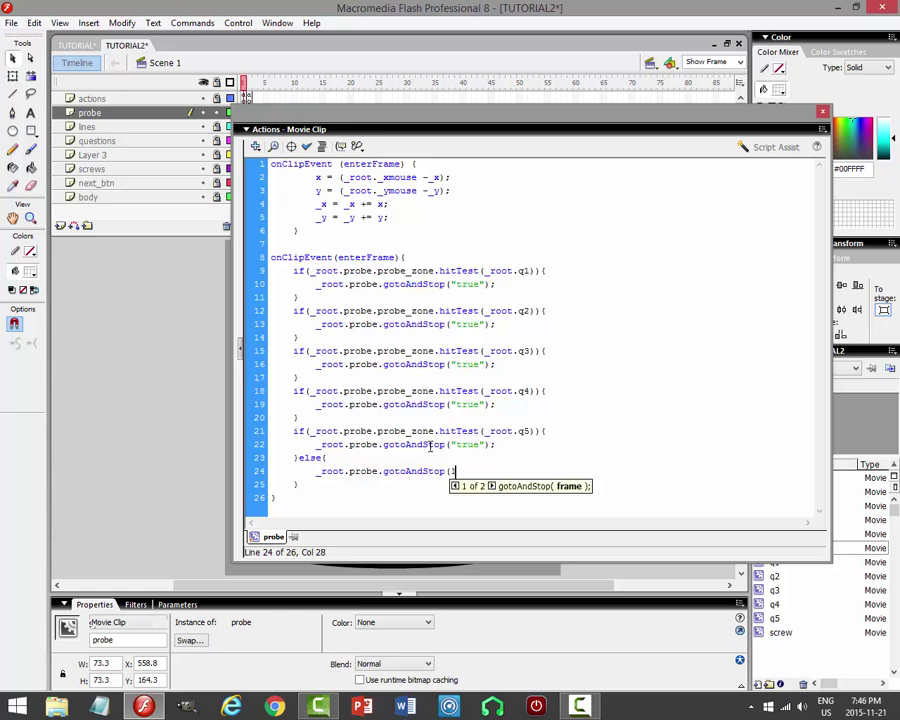
pyautogui.write(')')
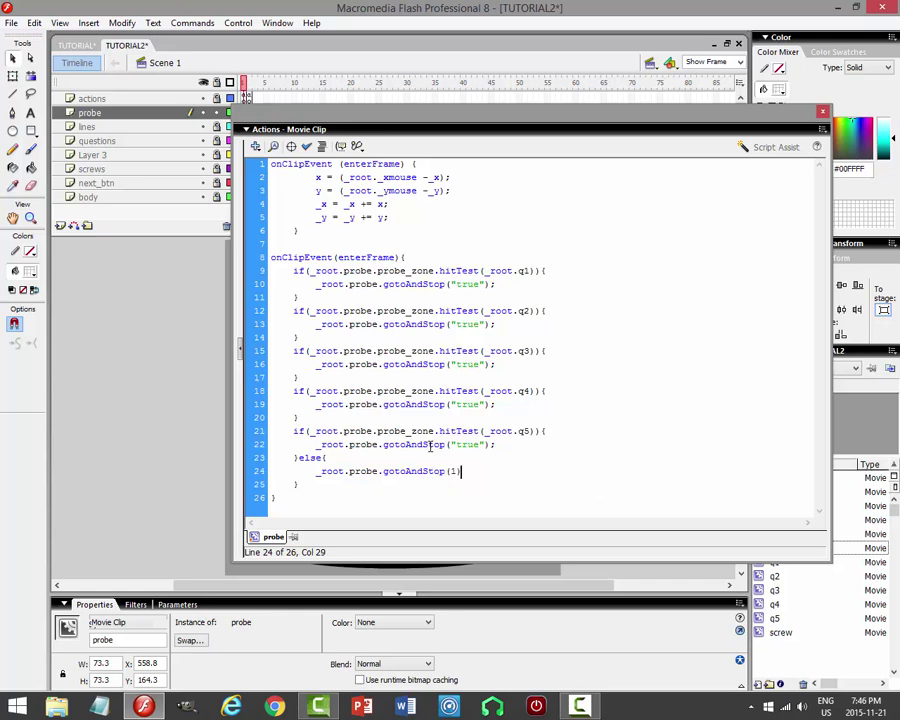
pyautogui.write(';')
pyautogui.hotkey('ctrl', 'Return')
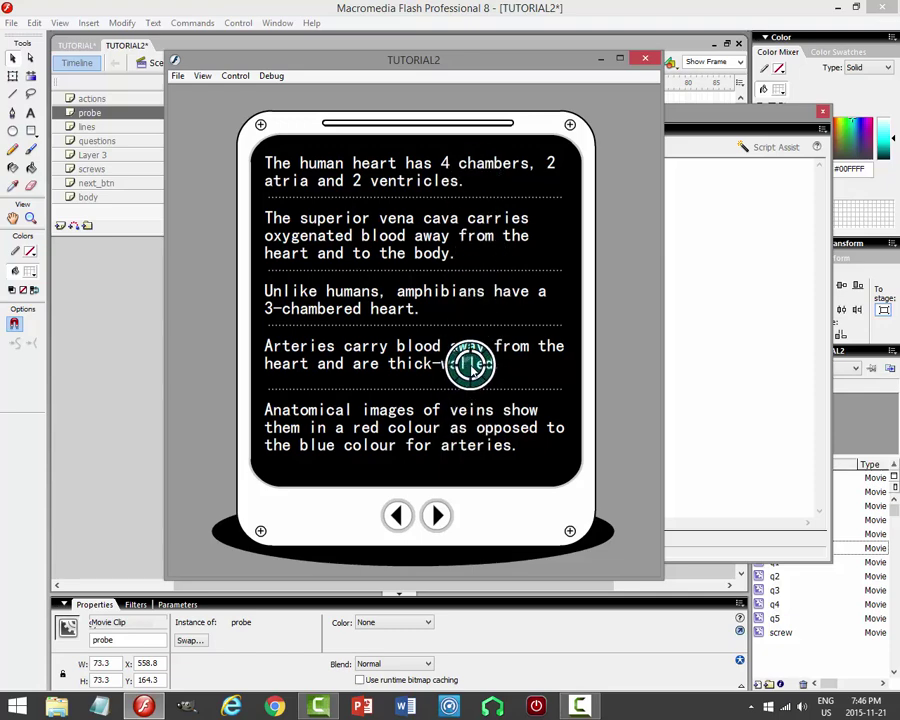
pyautogui.click(645, 59)
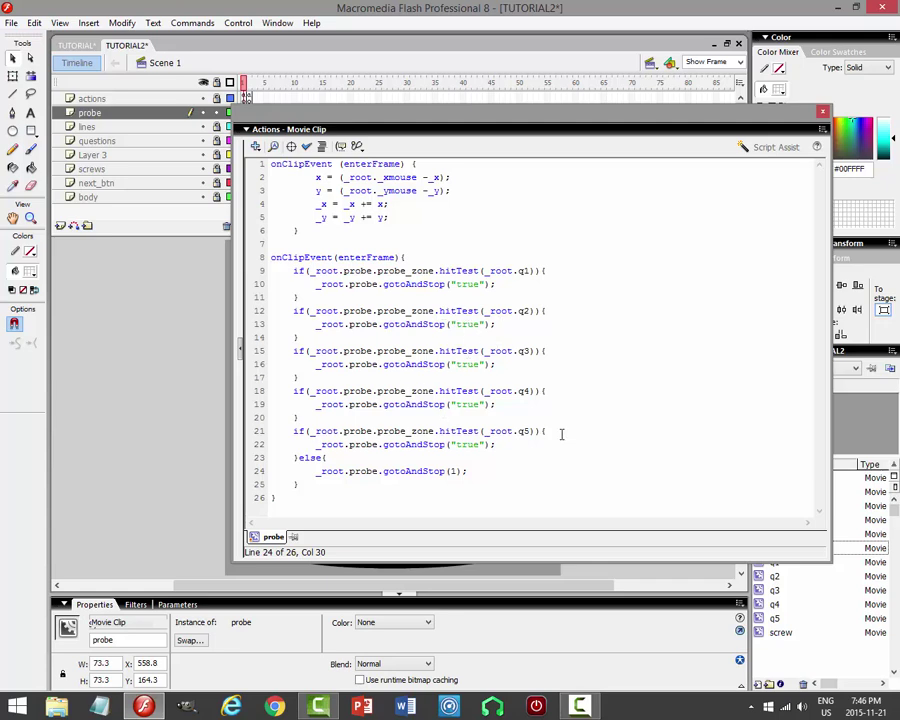
pyautogui.click(822, 111)
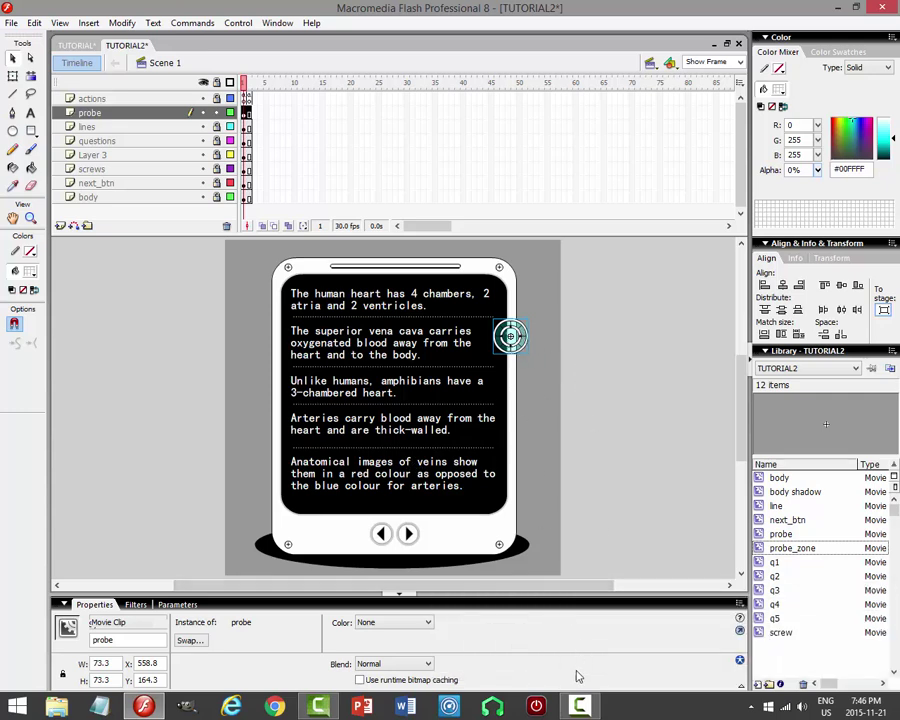
pyautogui.click(579, 704)
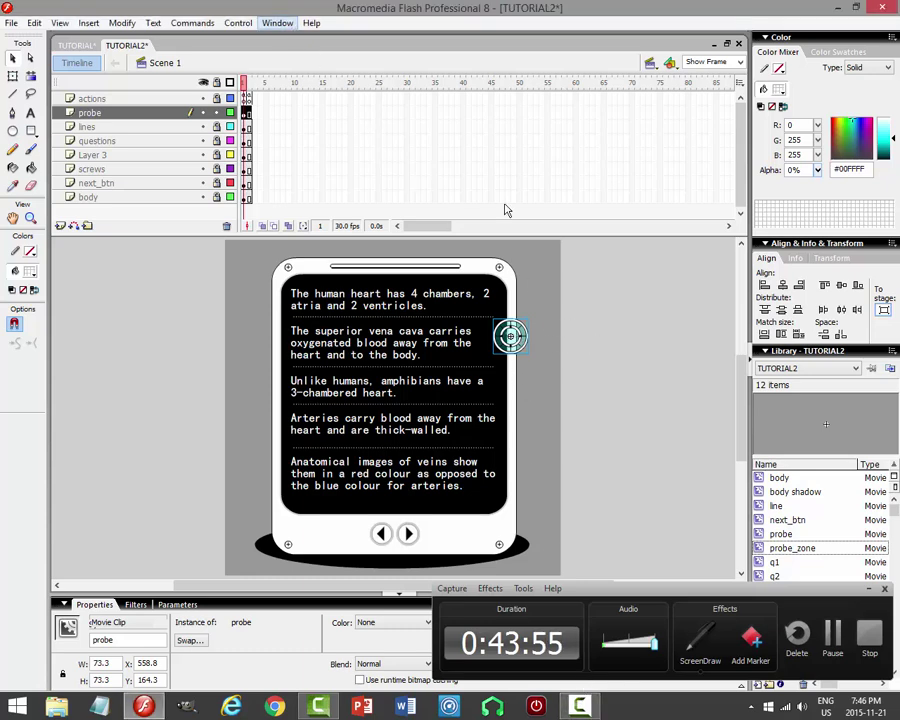
pyautogui.click(271, 18)
pyautogui.click(277, 22)
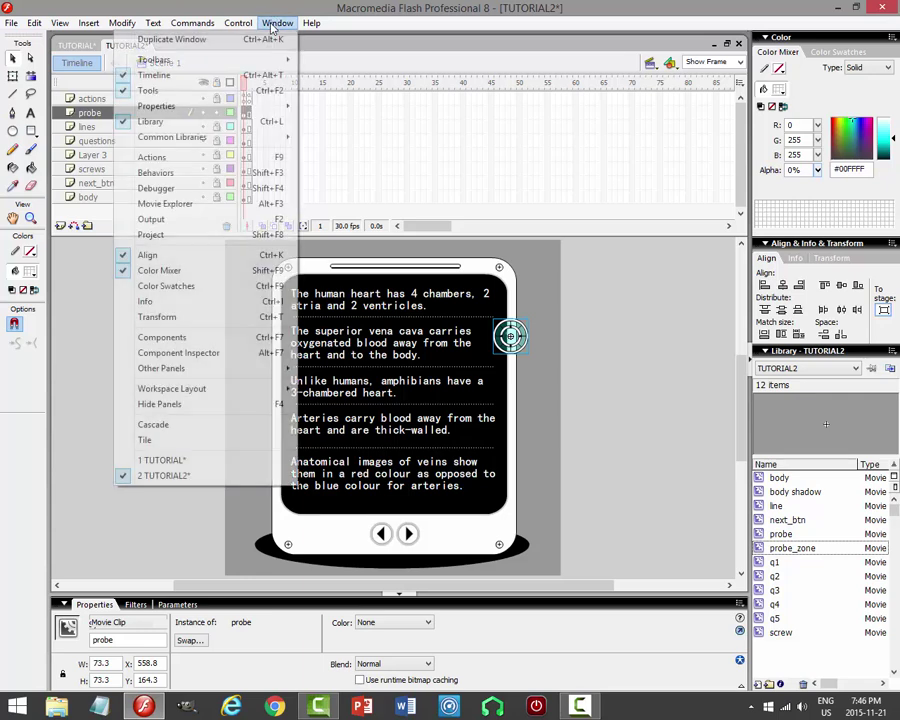
pyautogui.click(150, 155)
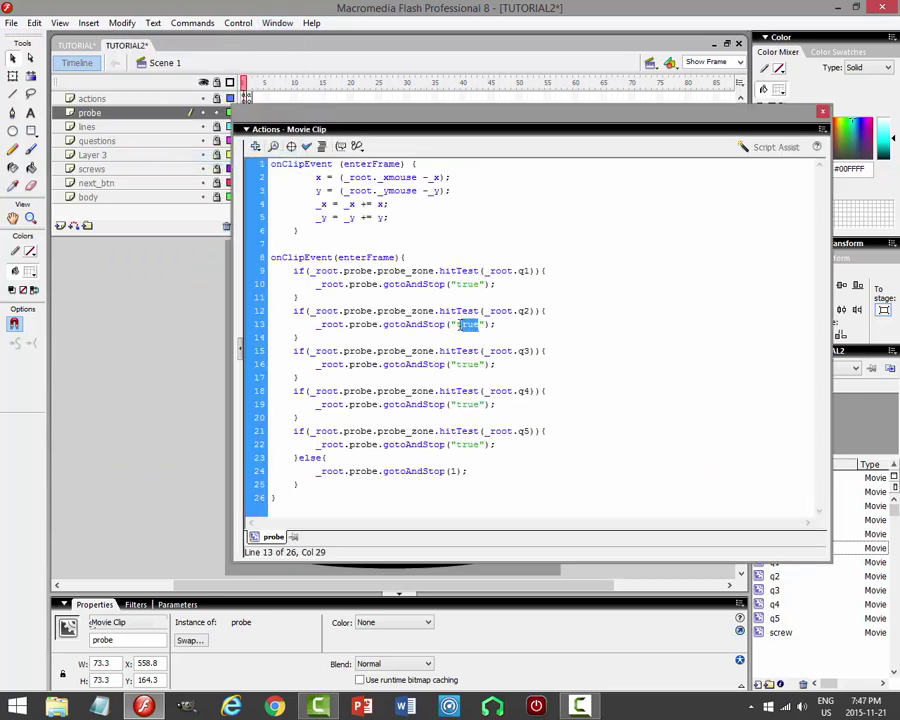
# Change the gotoAndStop frame label to "false" in the q2 and q5 blocks and test the movie.
pyautogui.press('BackSpace')
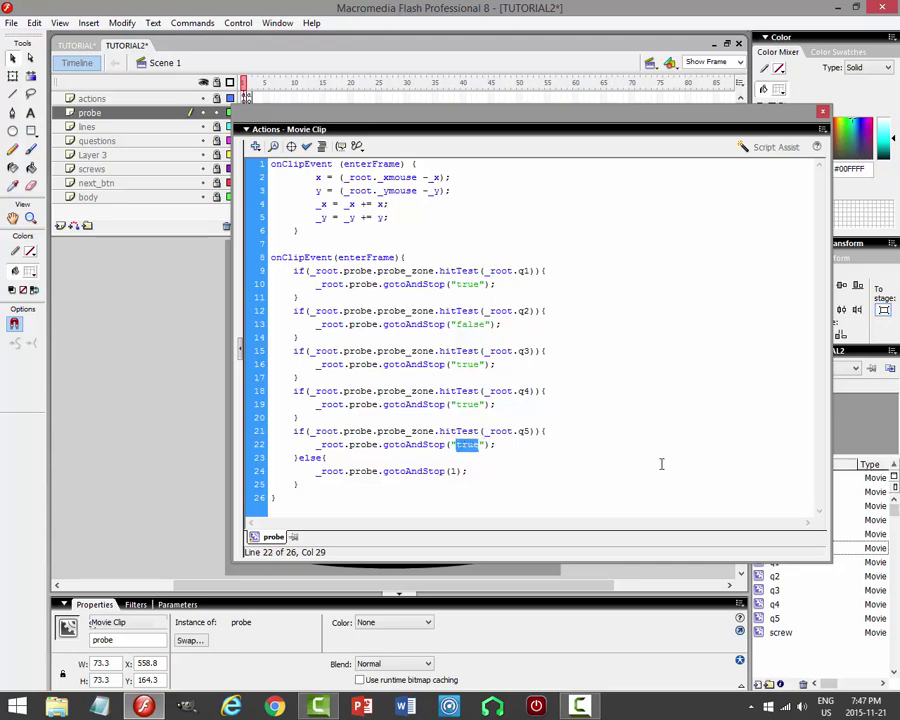
pyautogui.write('fals')
pyautogui.hotkey('ctrl', 'Return')
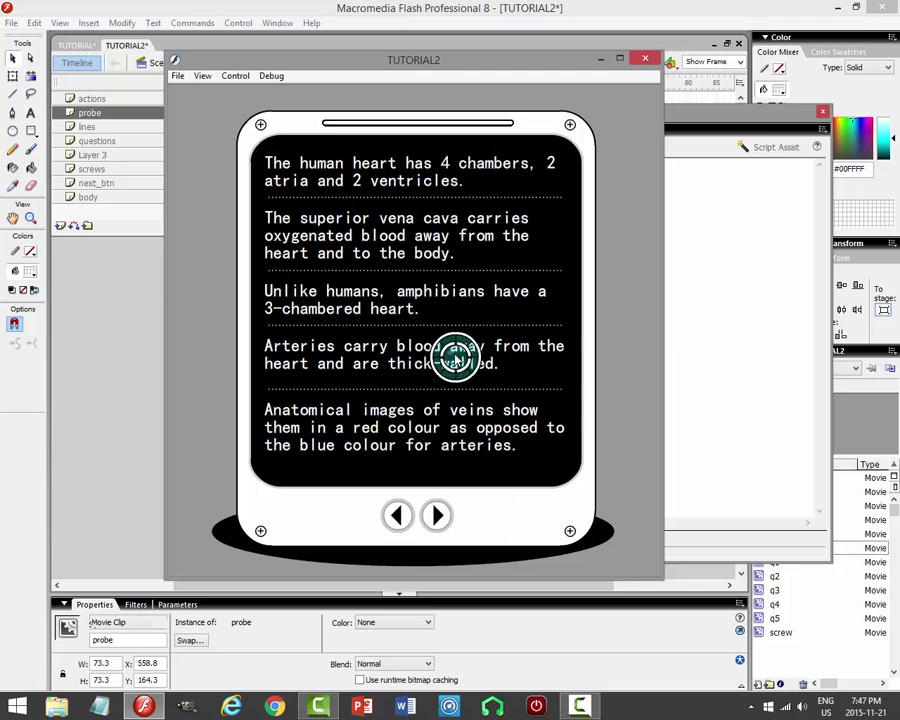
pyautogui.click(646, 60)
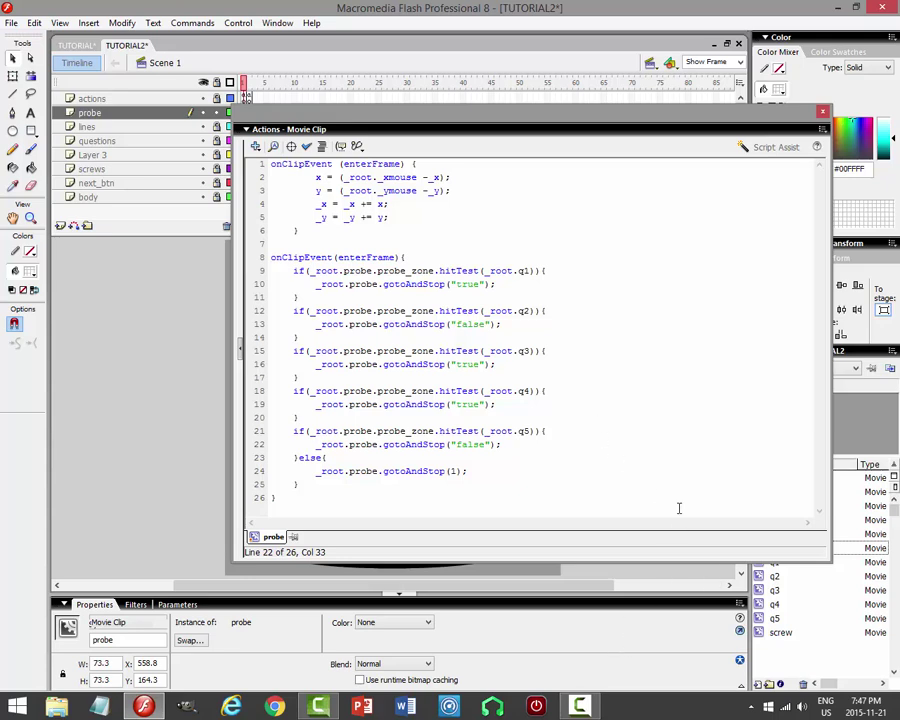
pyautogui.press('End')
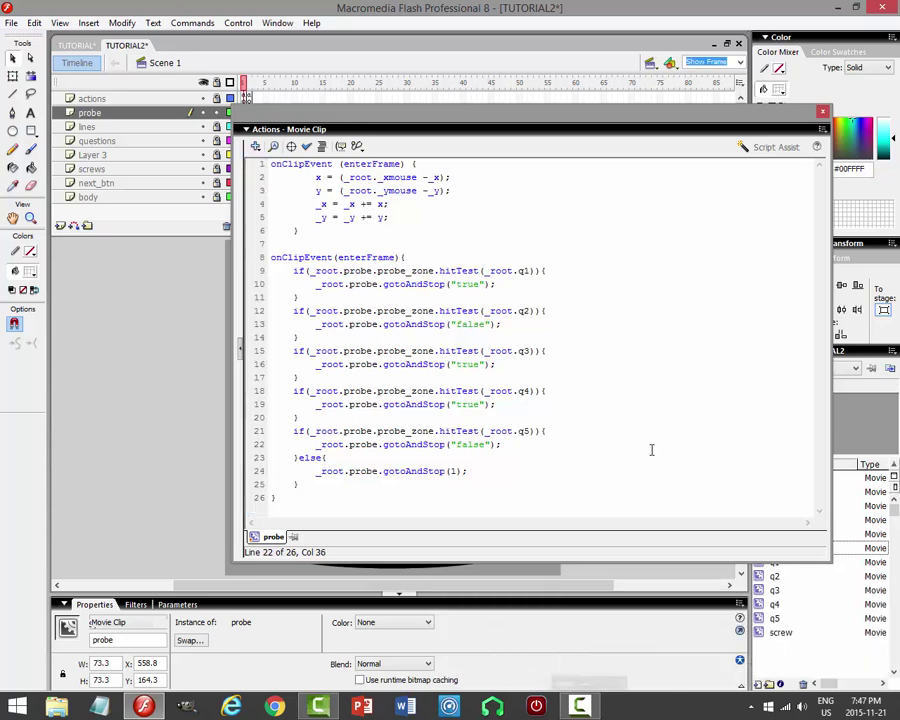
# Turn the q2, q3, q4 and q5 if statements into else if statements.
pyautogui.click(590, 705)
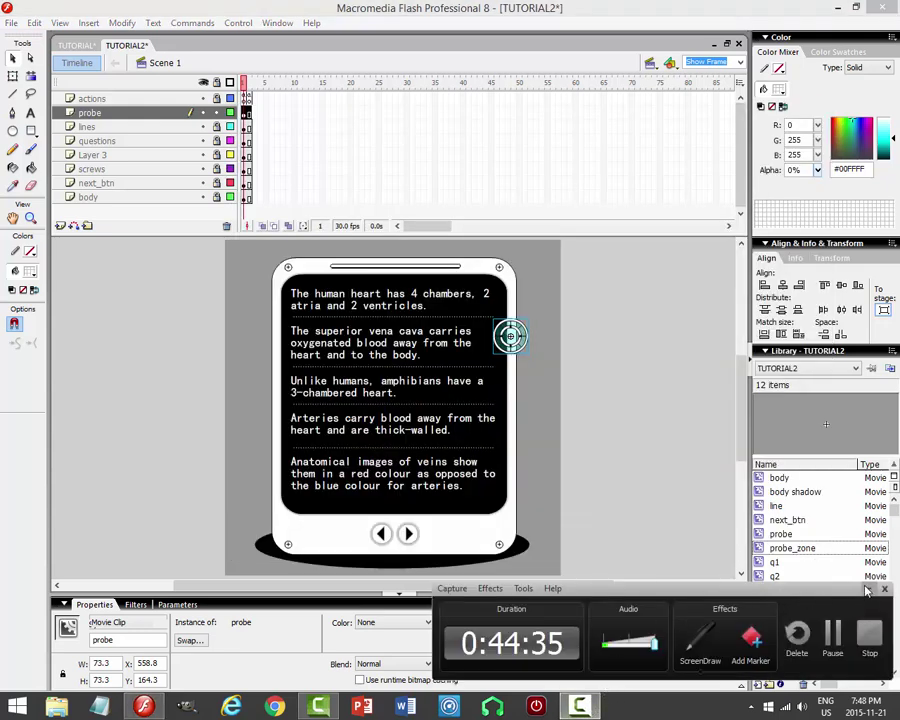
pyautogui.click(640, 546)
pyautogui.click(293, 311)
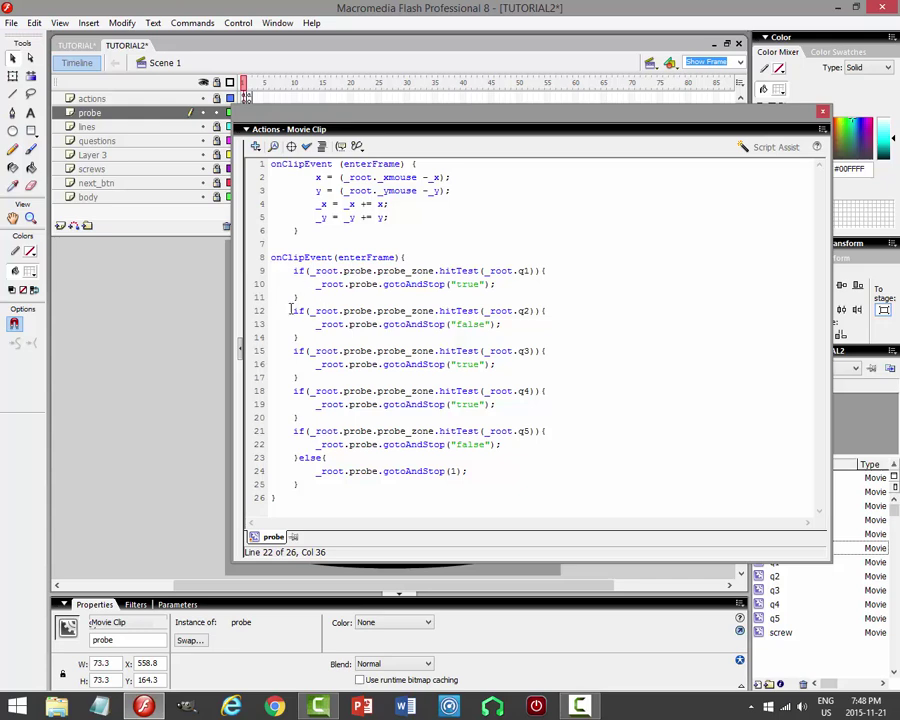
pyautogui.write('else ')
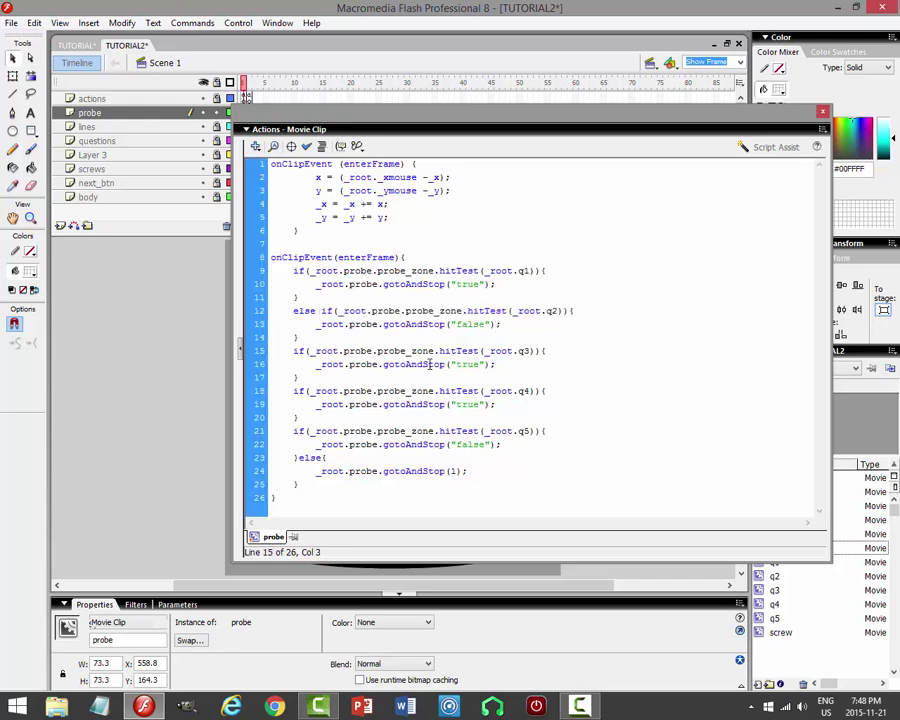
pyautogui.write('else ')
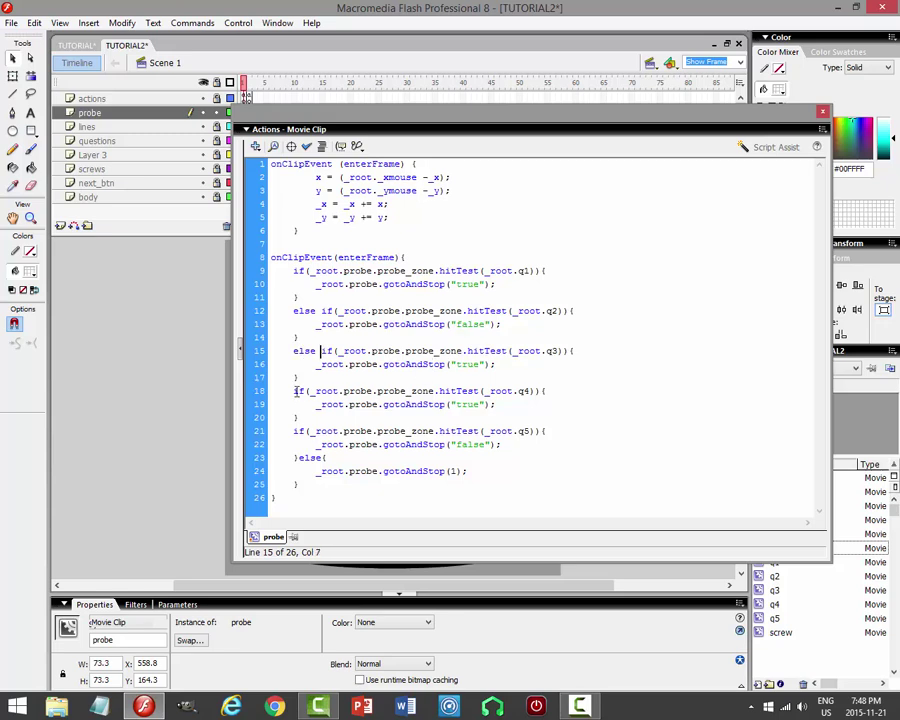
pyautogui.write('else')
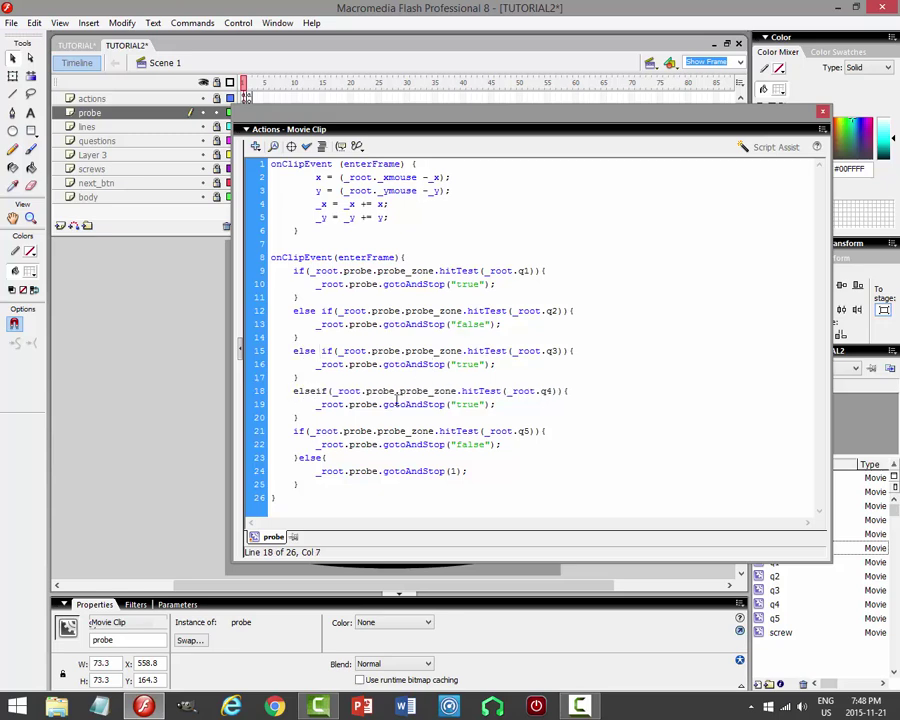
pyautogui.click(295, 431)
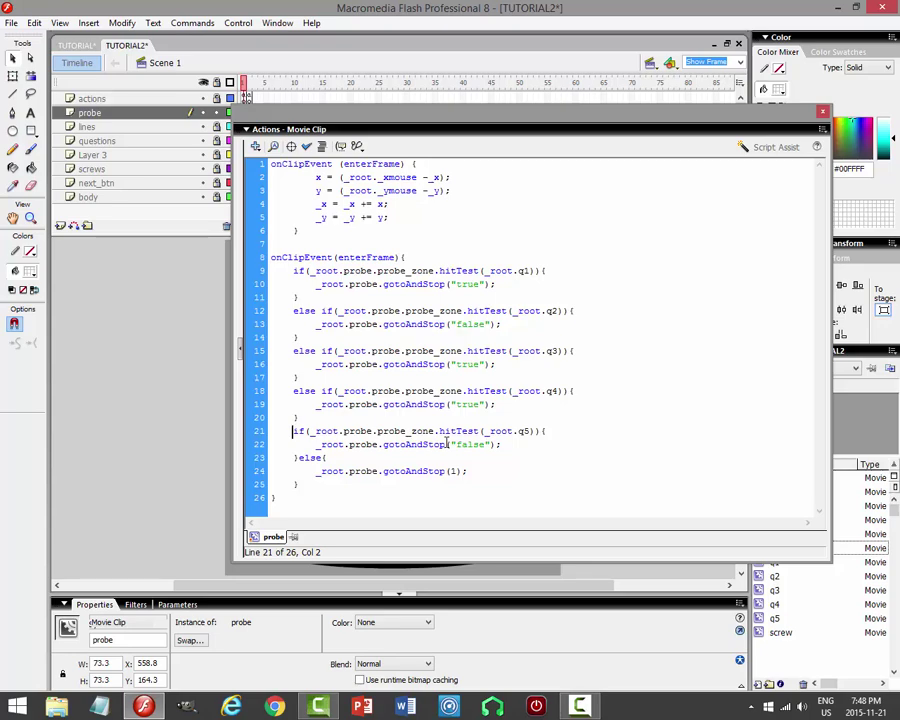
pyautogui.write('else')
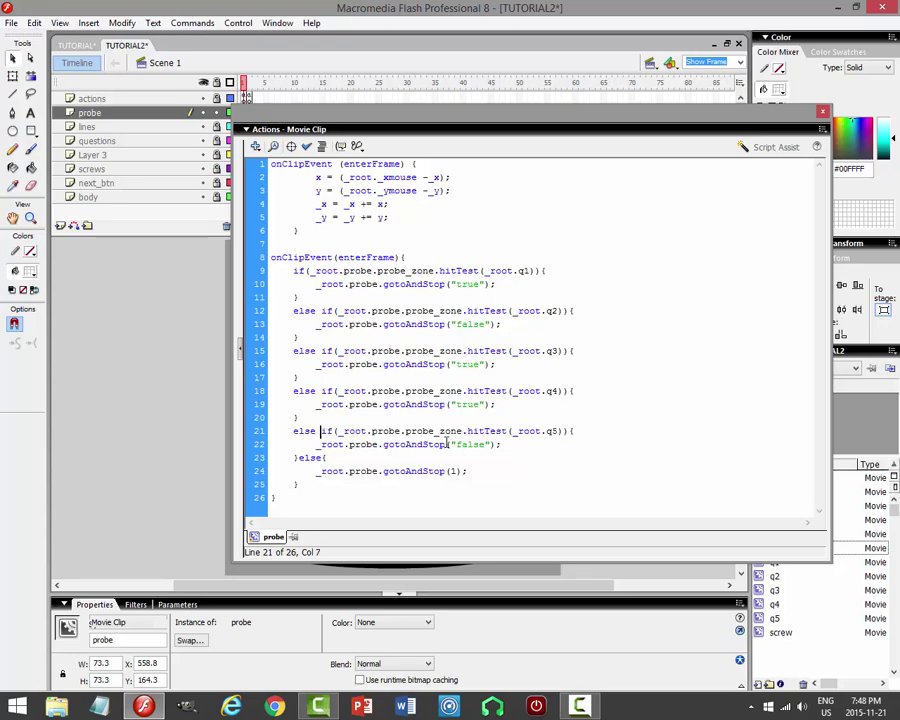
# Test the movie to check the probe over the questions, and close the probe's script.
pyautogui.hotkey('ctrl', 'Return')
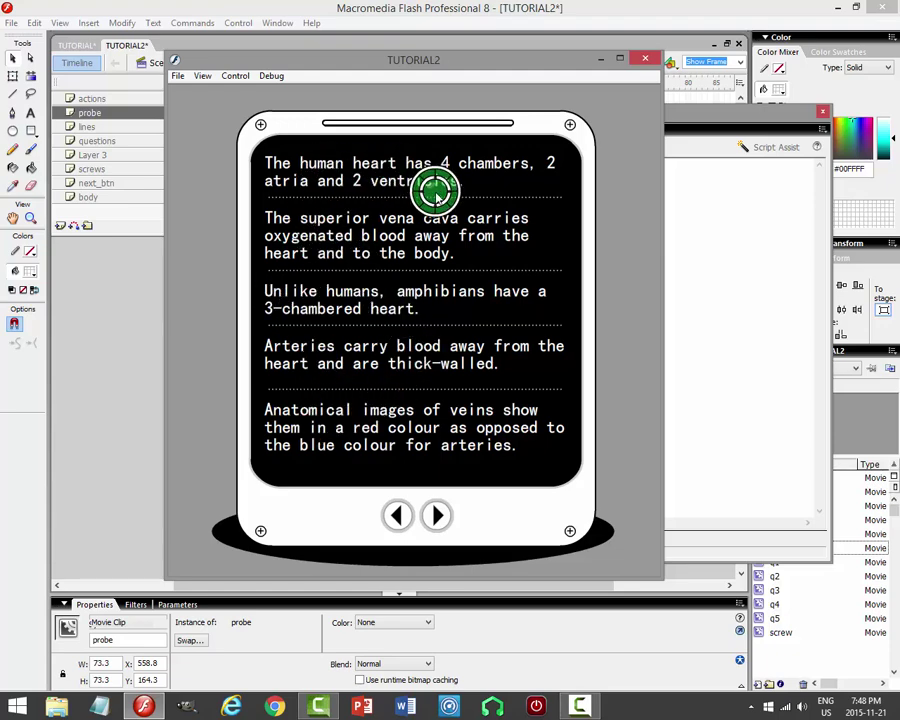
pyautogui.click(651, 62)
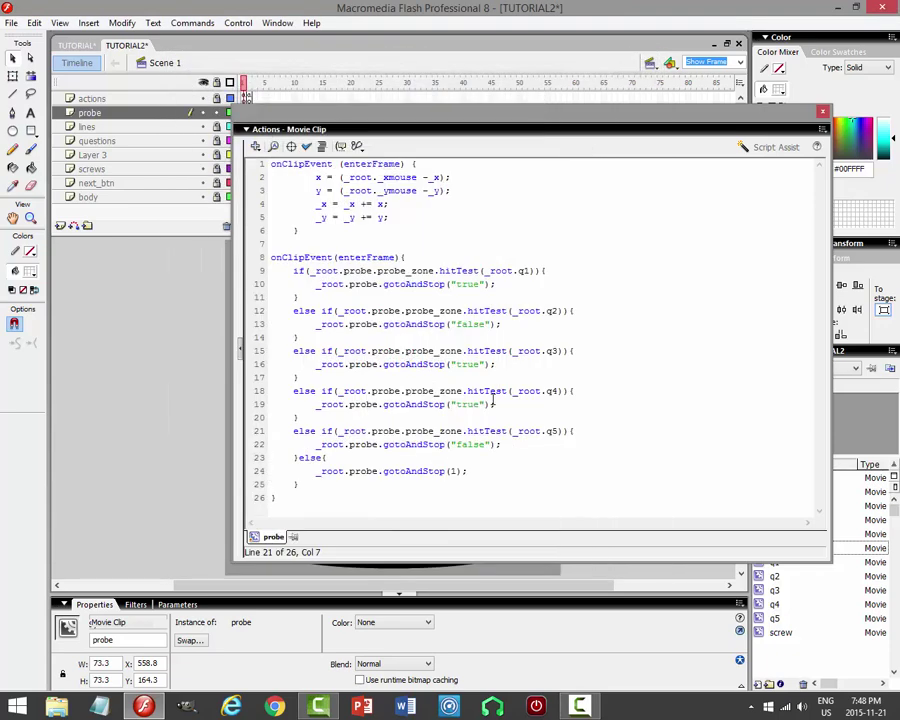
pyautogui.click(821, 111)
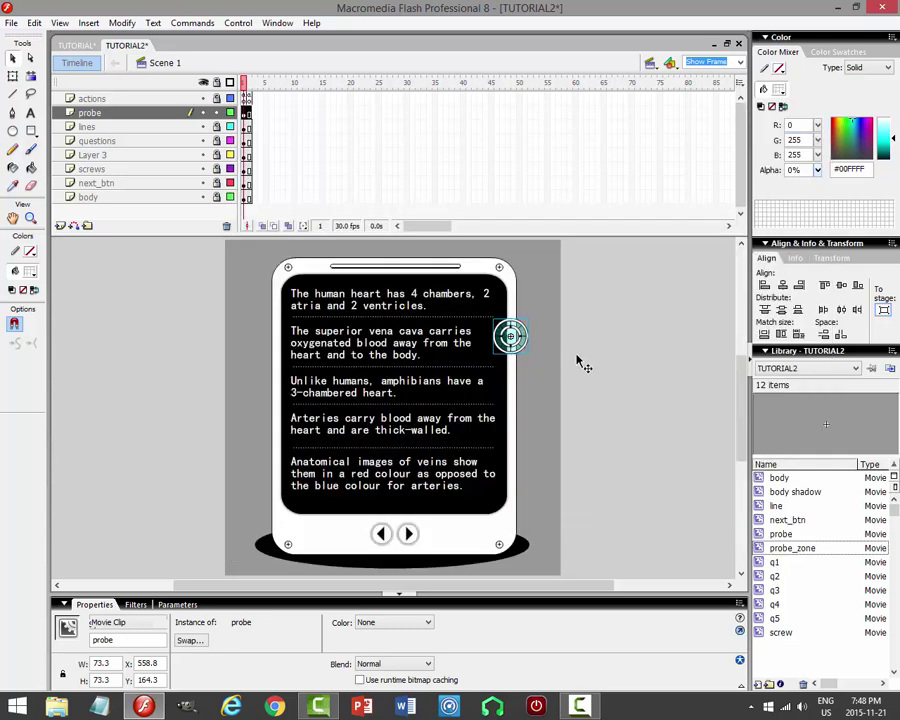
# Scale the probe instance to 80% and test the movie.
pyautogui.click(122, 22)
pyautogui.moveTo(94, 197)
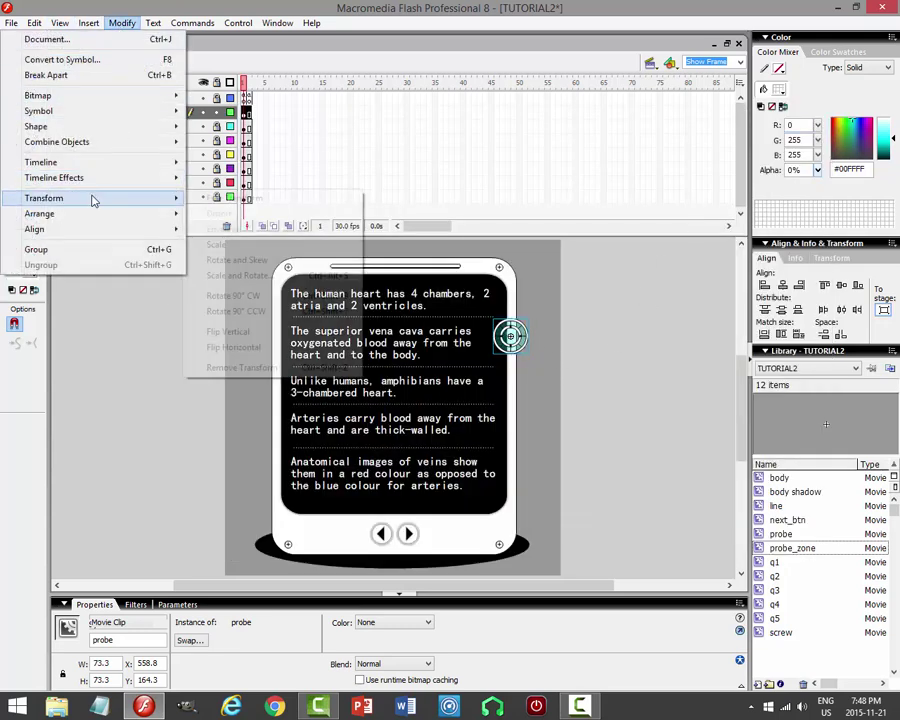
pyautogui.click(240, 275)
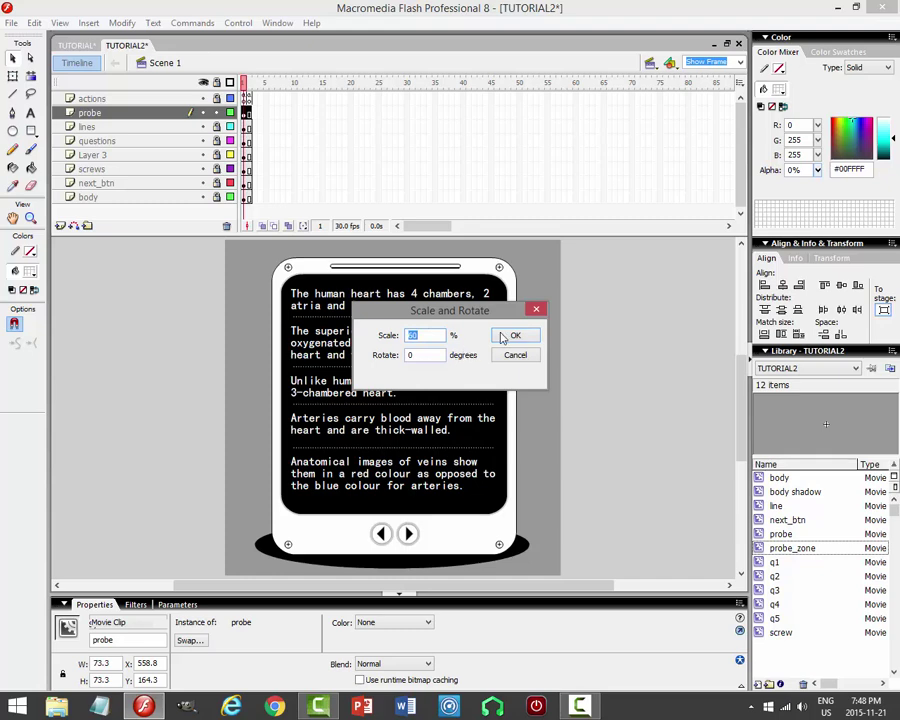
pyautogui.write('80')
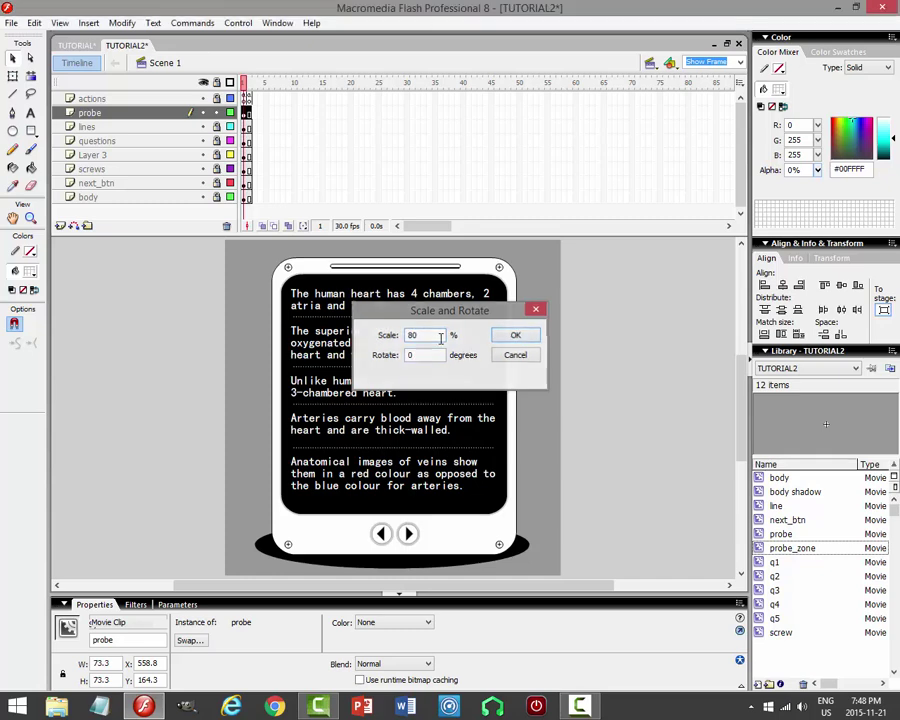
pyautogui.press('Return')
pyautogui.click(238, 22)
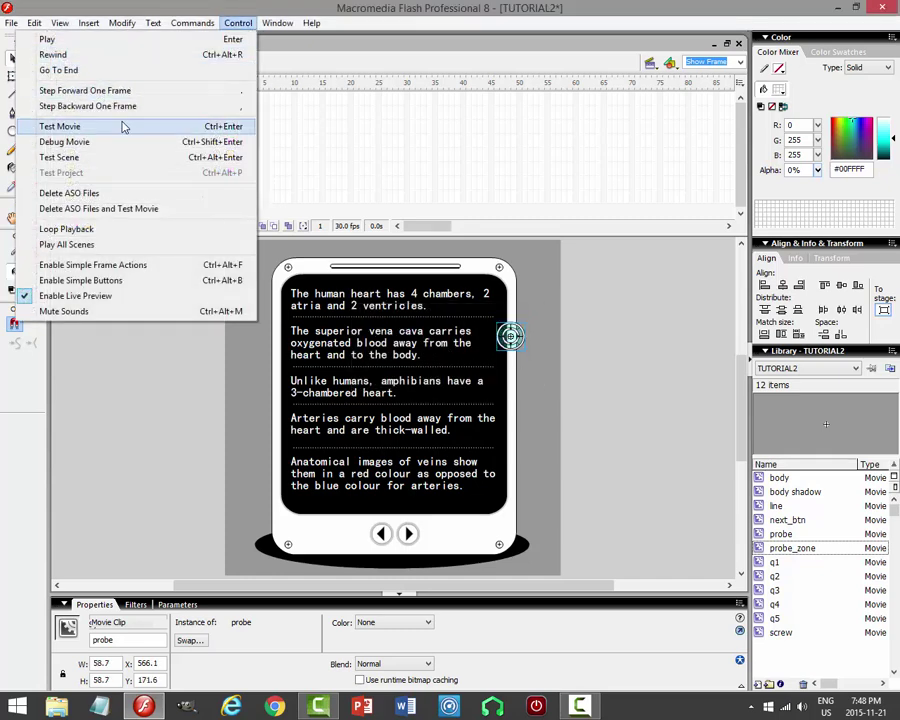
pyautogui.click(124, 124)
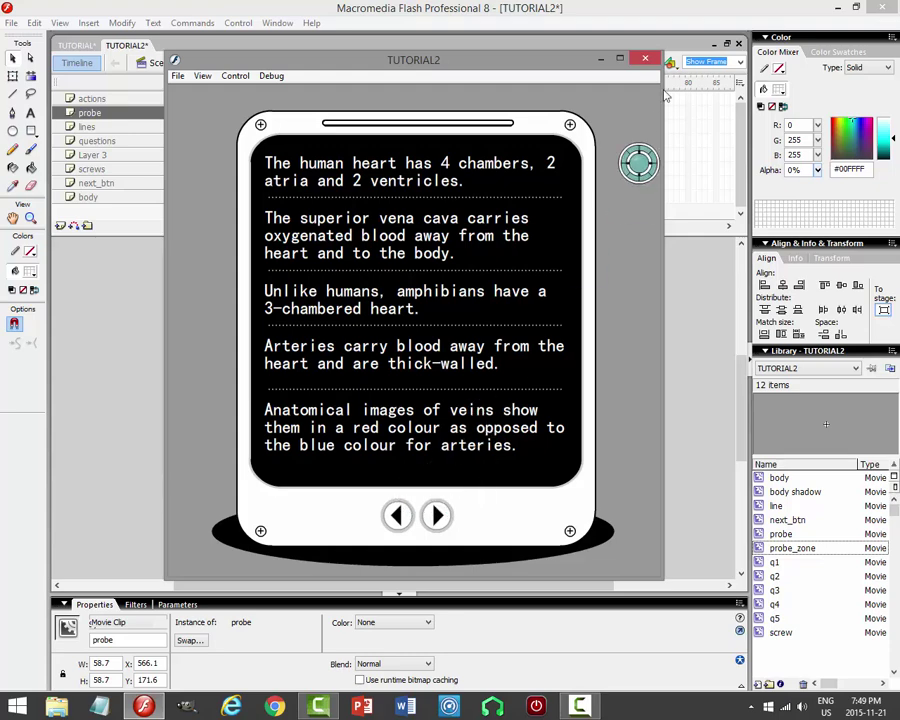
pyautogui.click(645, 59)
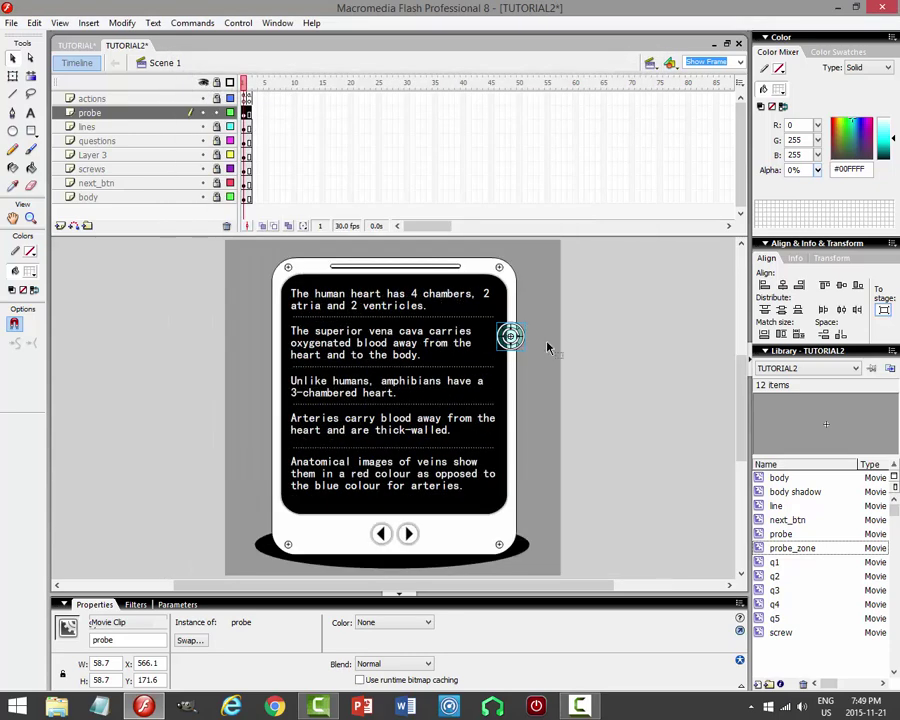
# Save the document and lock the probe layer.
pyautogui.hotkey('ctrl', 's')
pyautogui.click(216, 115)
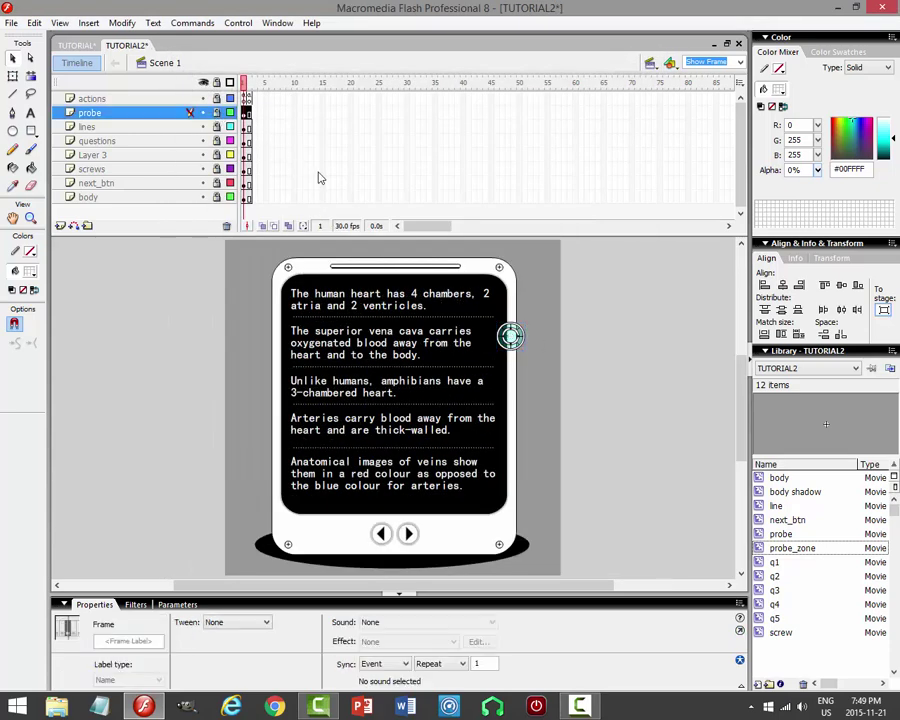
pyautogui.click(618, 316)
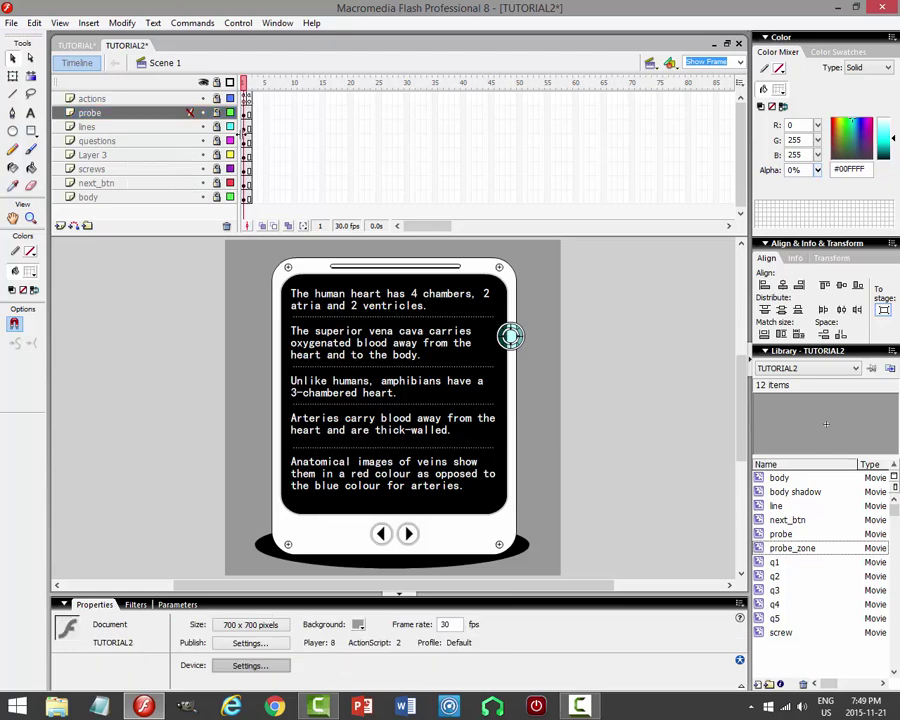
# Unlock the questions layer and give it its own keyframe at frame 2.
pyautogui.click(157, 141)
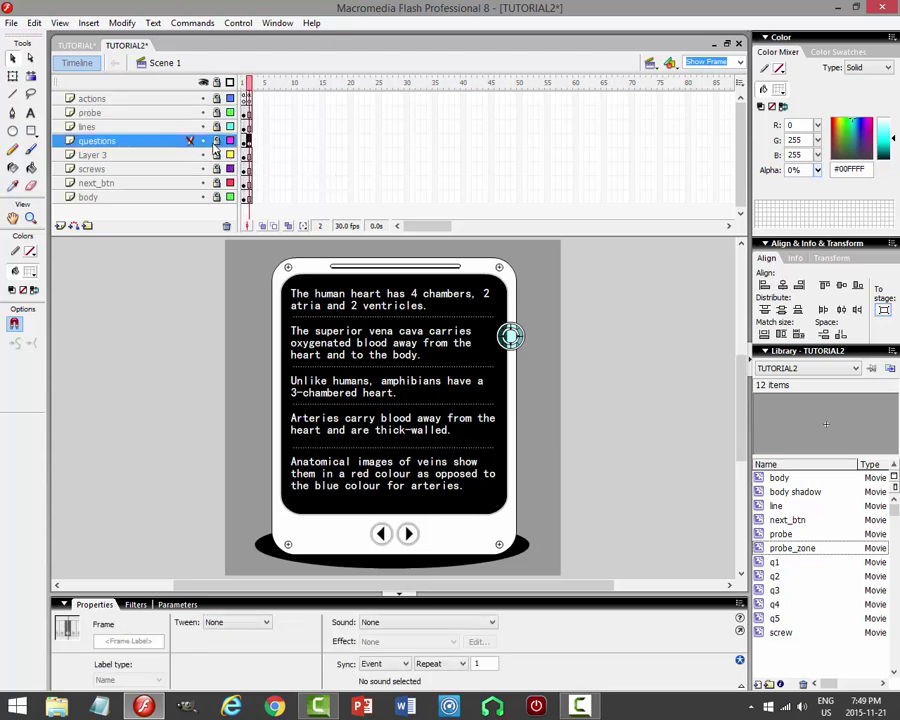
pyautogui.click(381, 303)
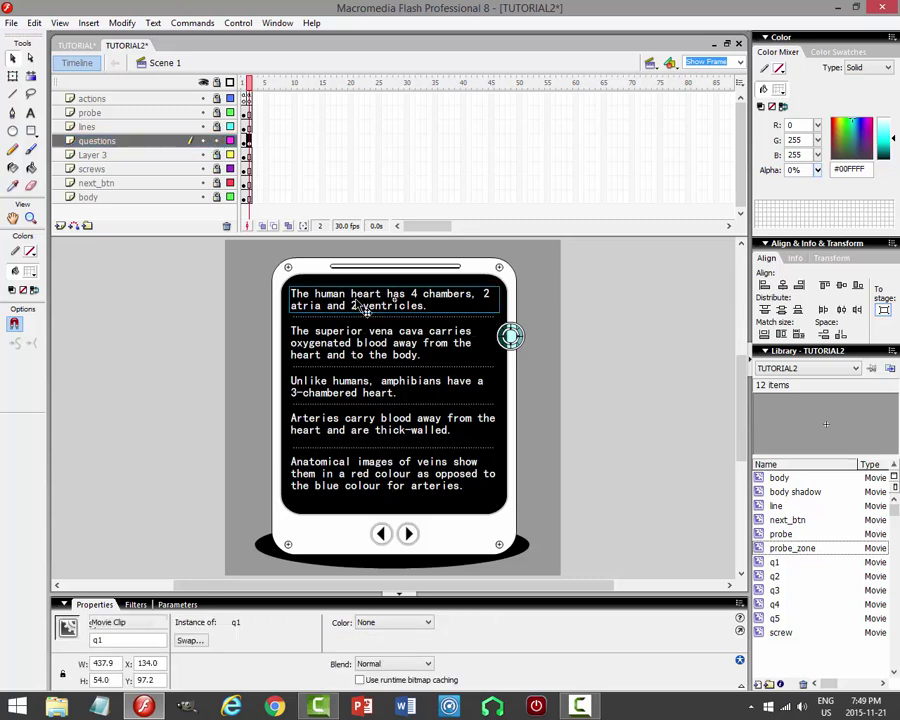
pyautogui.click(247, 141)
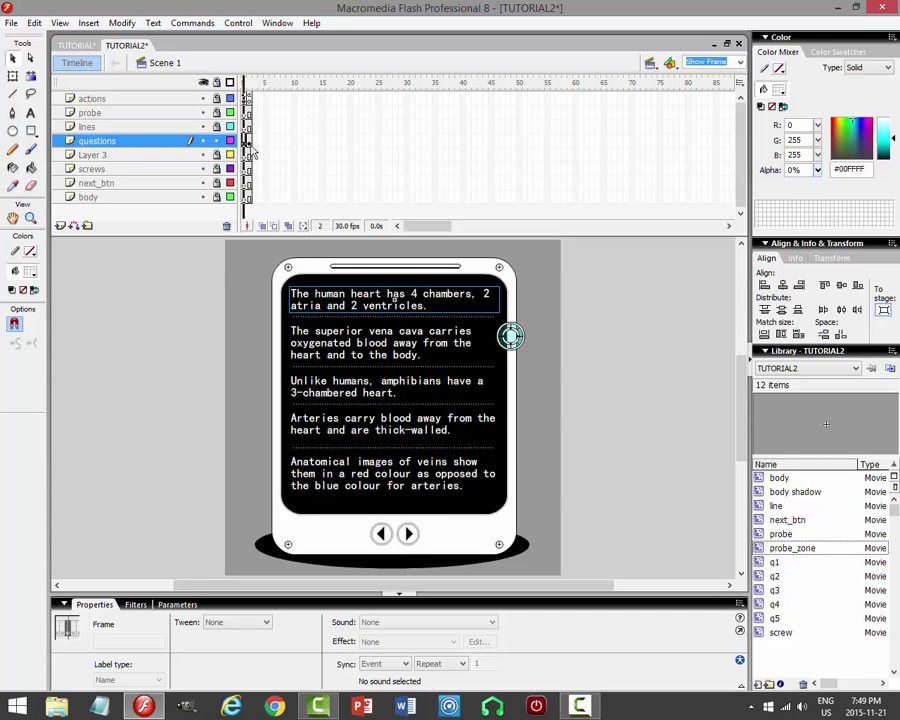
pyautogui.click(244, 141)
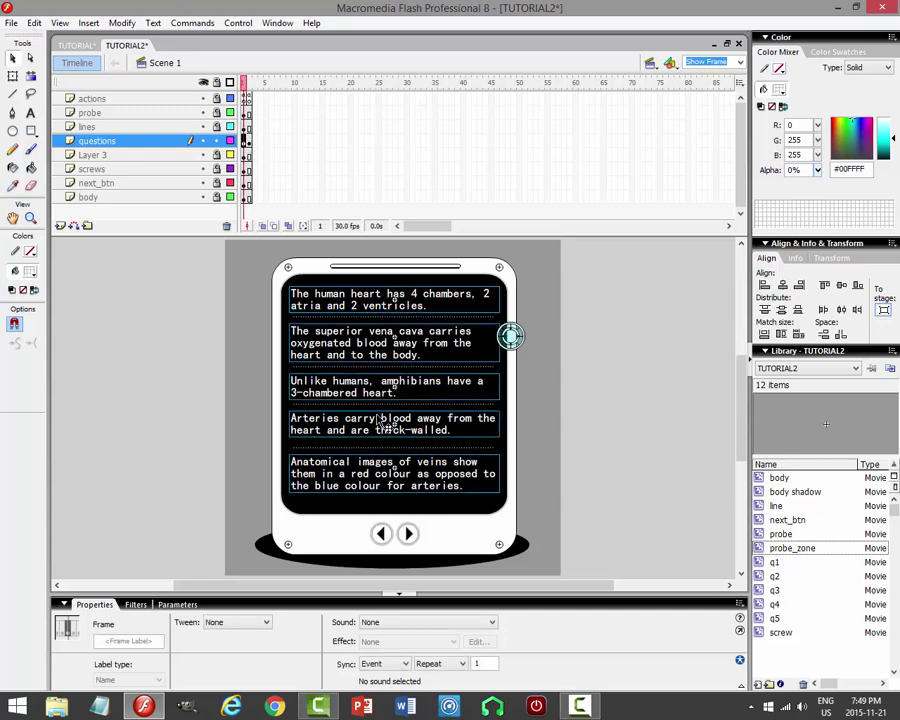
pyautogui.click(624, 375)
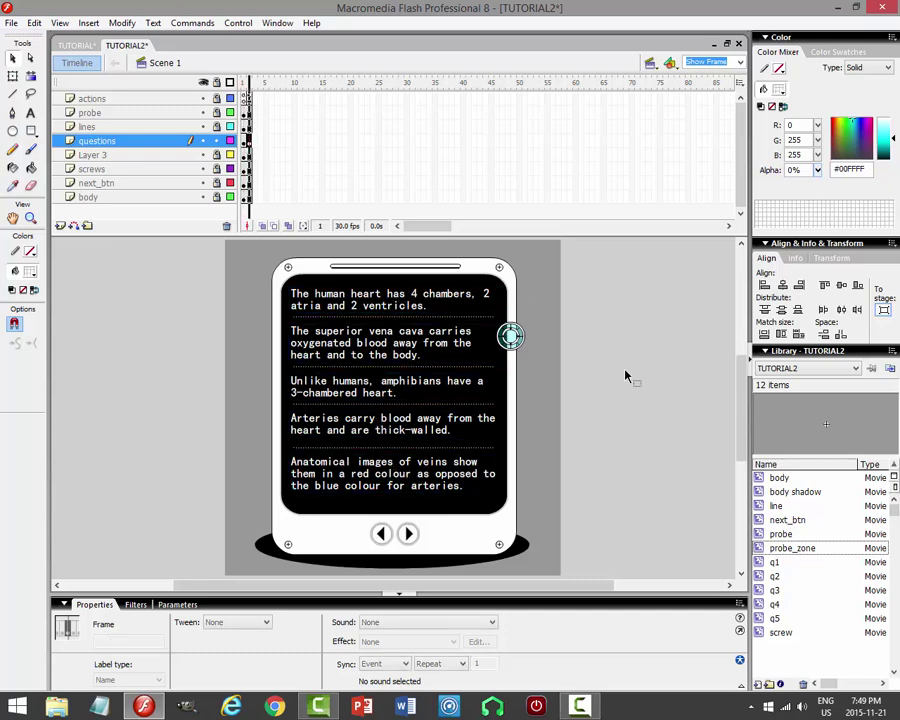
pyautogui.click(625, 375)
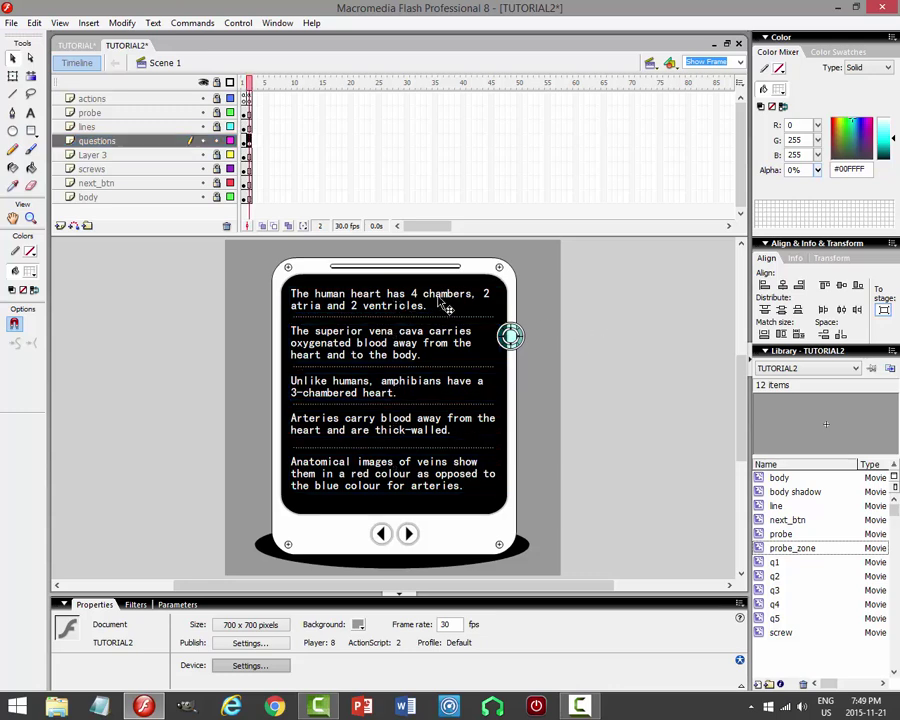
# Duplicate the first question's symbol on frame 2 as q6 and rename its instance to match.
pyautogui.click(437, 298)
pyautogui.rightClick(437, 296)
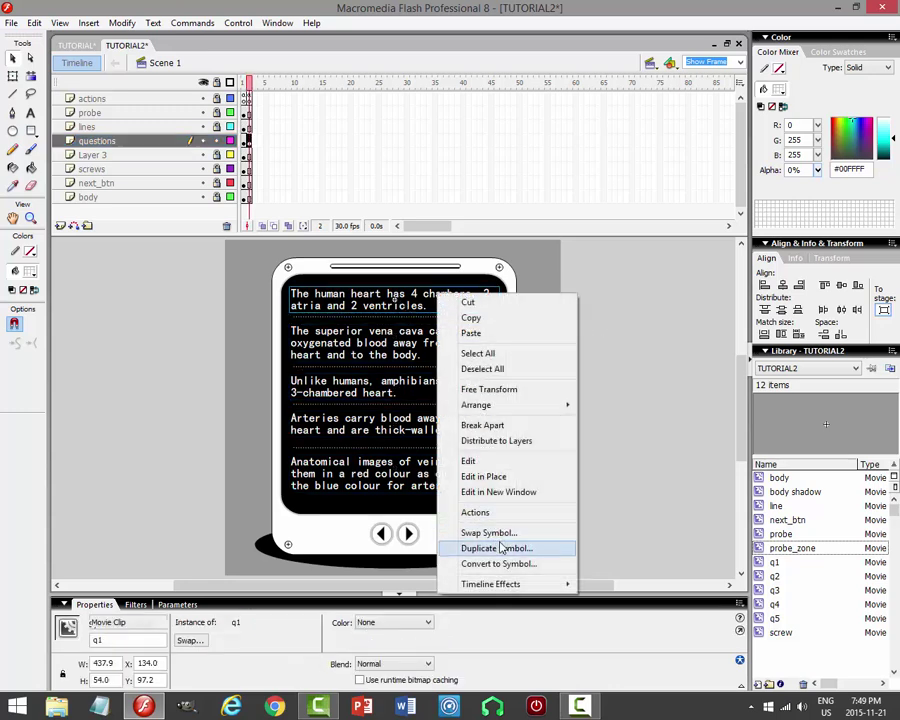
pyautogui.click(497, 548)
pyautogui.moveTo(454, 357); pyautogui.dragTo(419, 357)
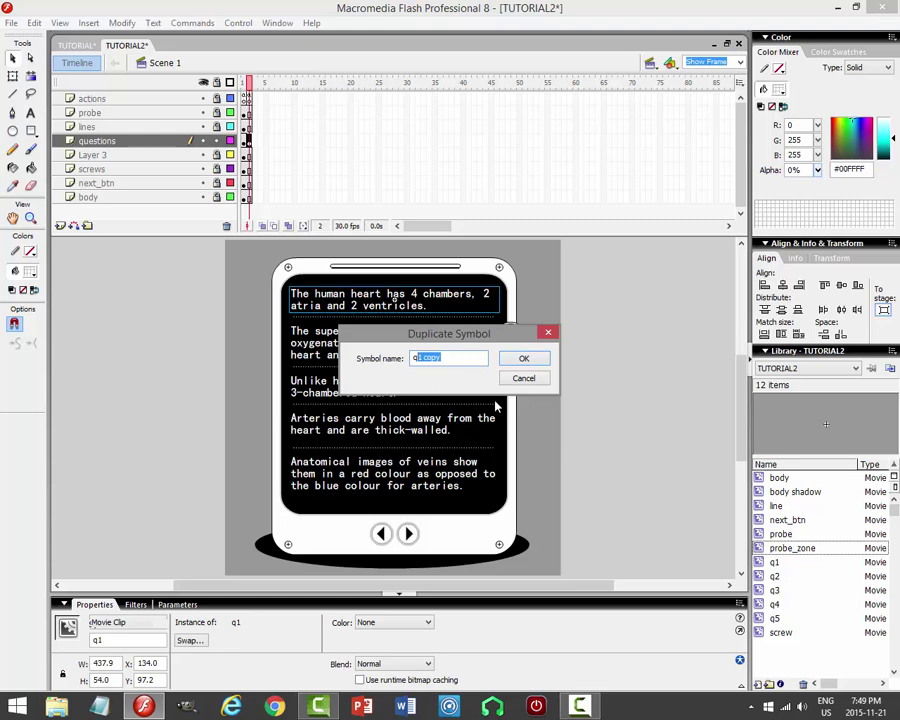
pyautogui.press('Return')
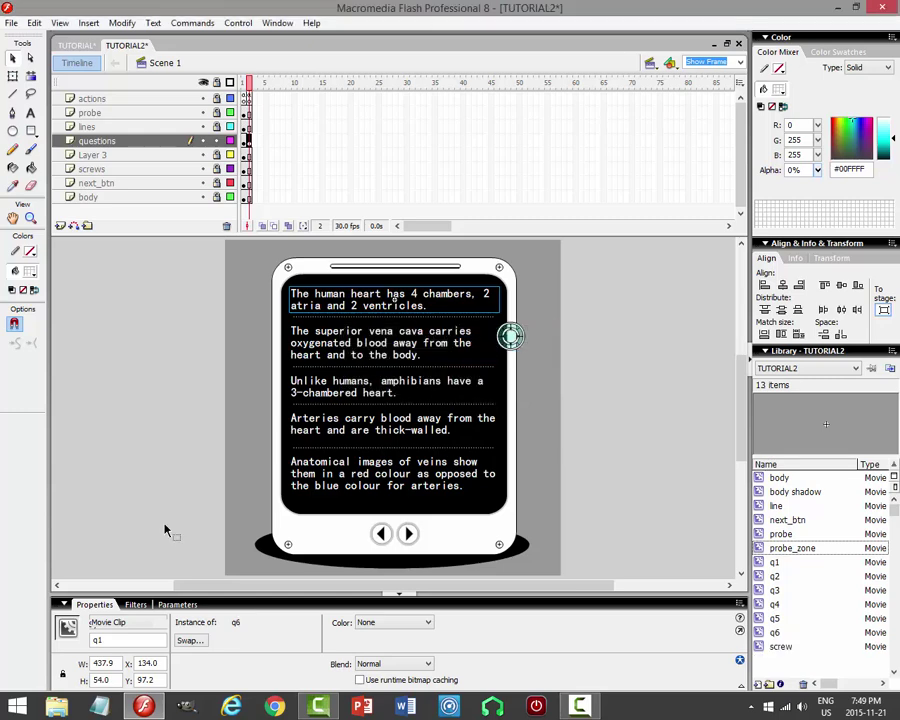
pyautogui.click(118, 641)
# Duplicate the superior vena cava question's symbol as q7 and name the instance q7.
pyautogui.click(385, 343)
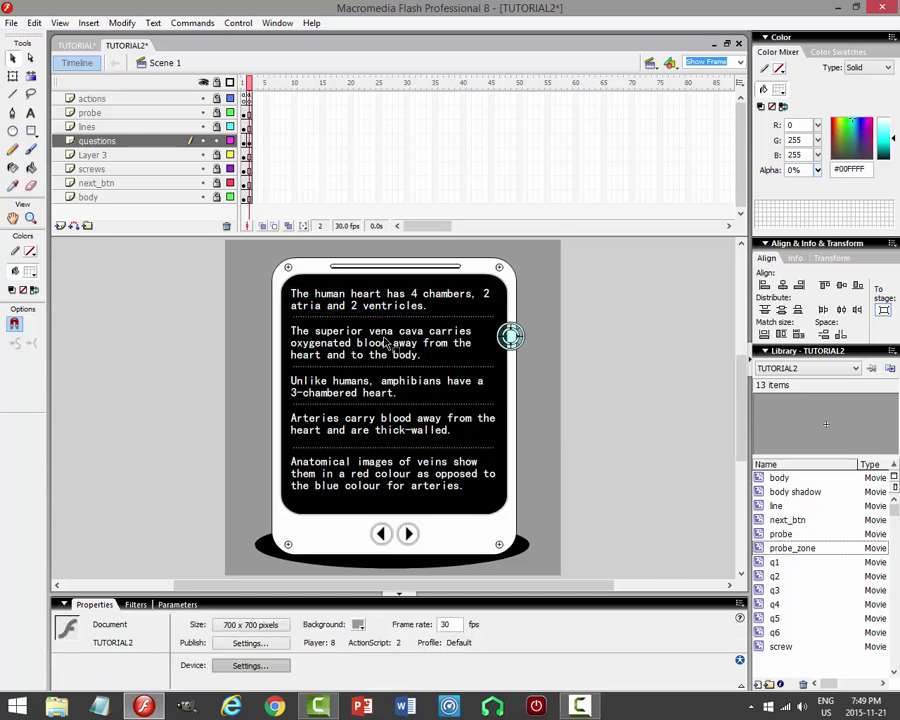
pyautogui.click(388, 340)
pyautogui.rightClick(385, 336)
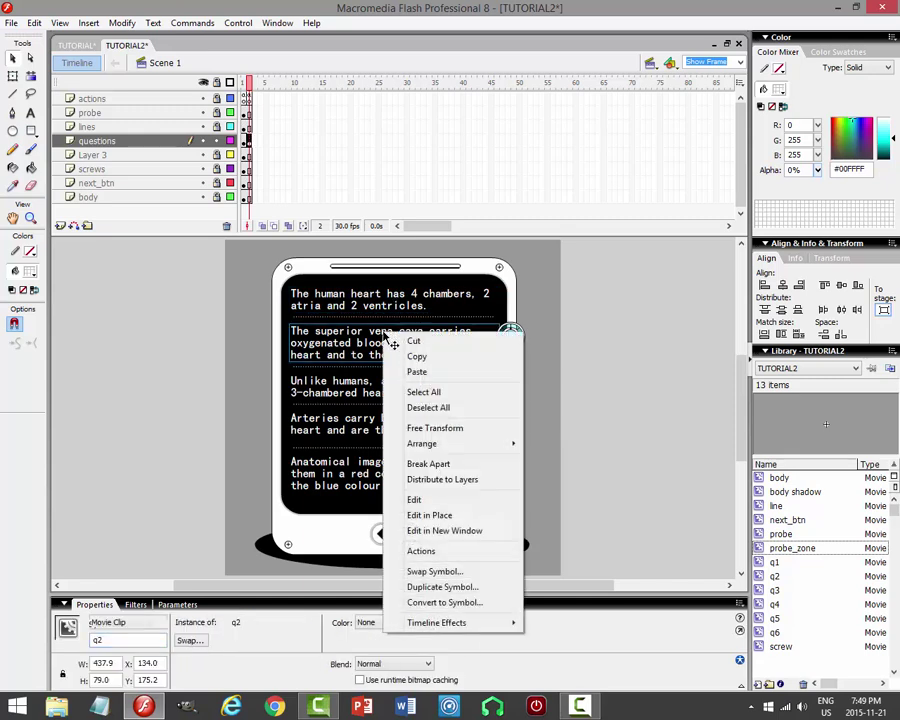
pyautogui.click(442, 586)
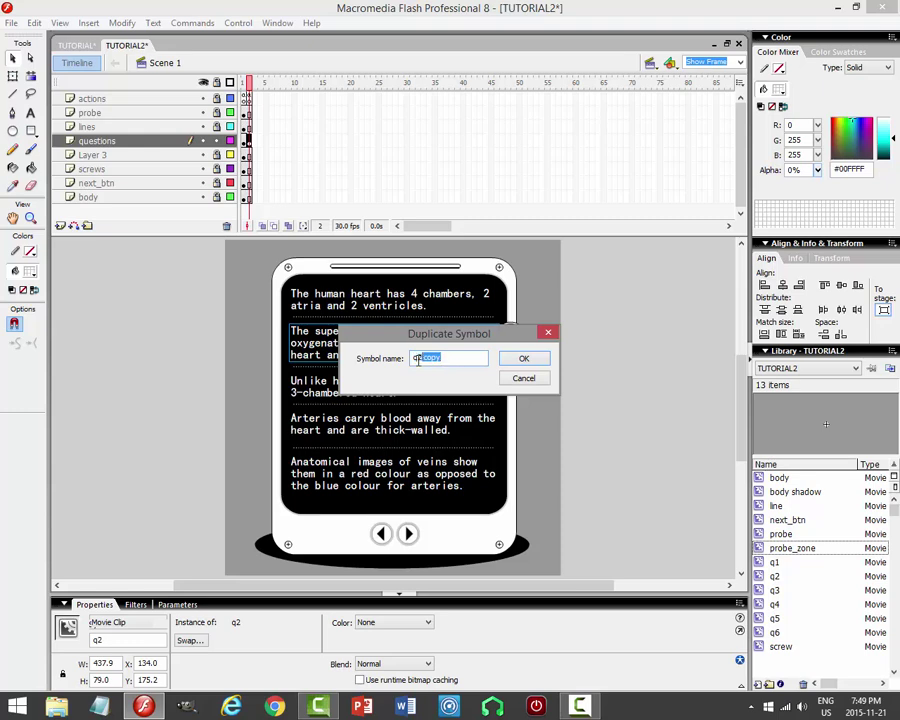
pyautogui.write('q7')
pyautogui.press('Return')
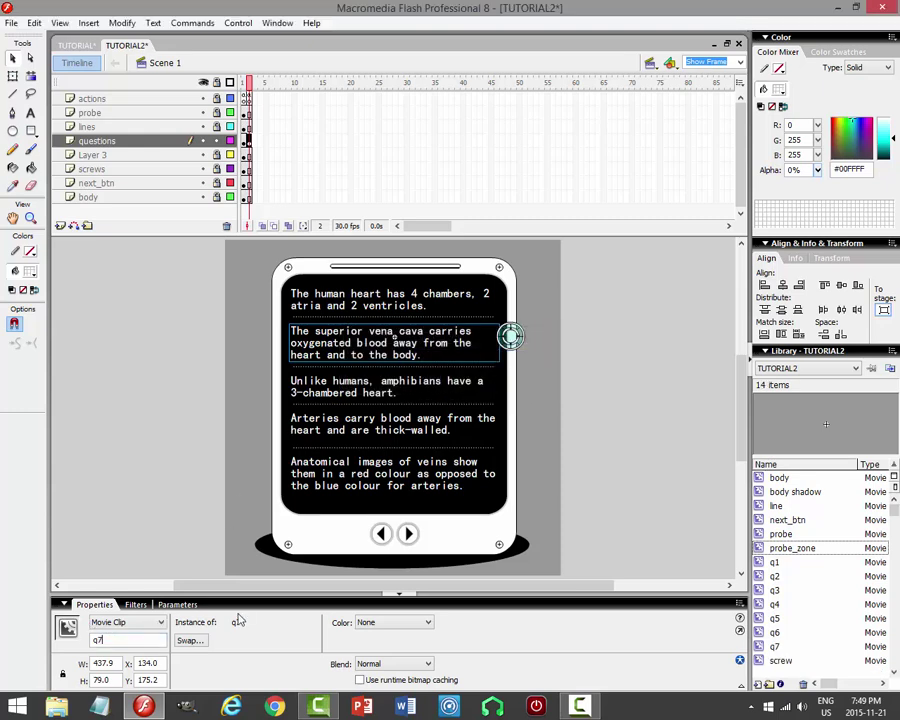
# Duplicate the amphibians question's symbol as q8 and name the instance q8.
pyautogui.click(346, 393)
pyautogui.rightClick(340, 387)
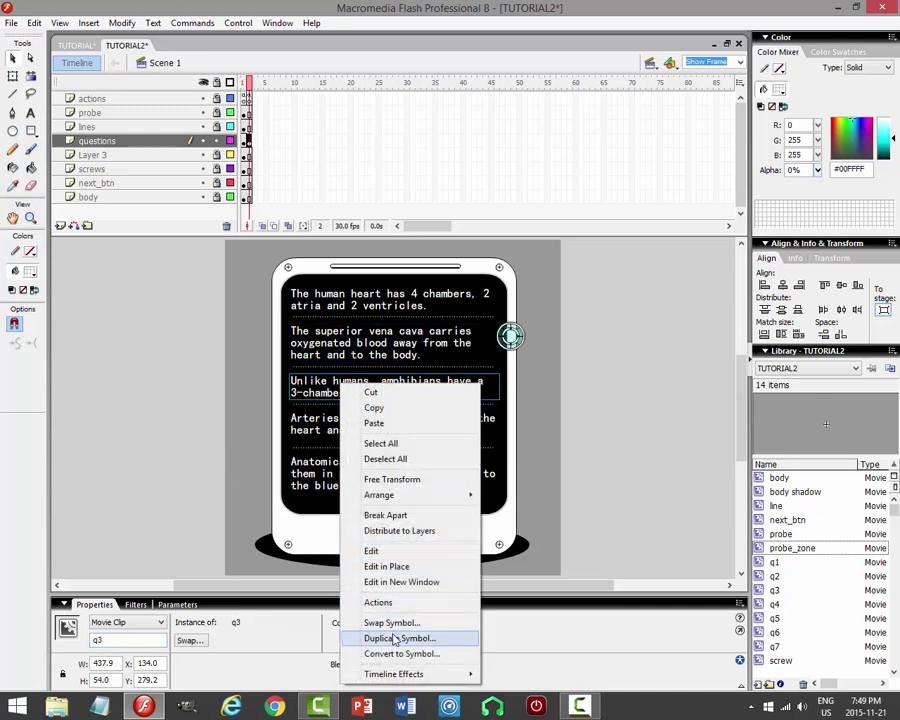
pyautogui.click(400, 522)
pyautogui.click(447, 359)
pyautogui.moveTo(447, 359); pyautogui.dragTo(421, 361)
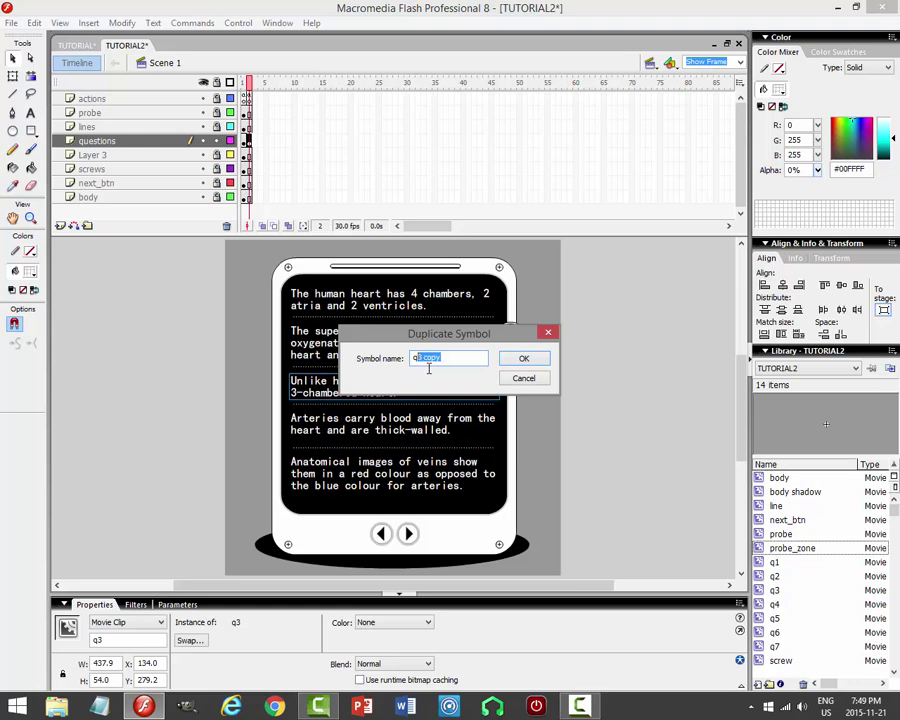
pyautogui.write('8')
pyautogui.press('Return')
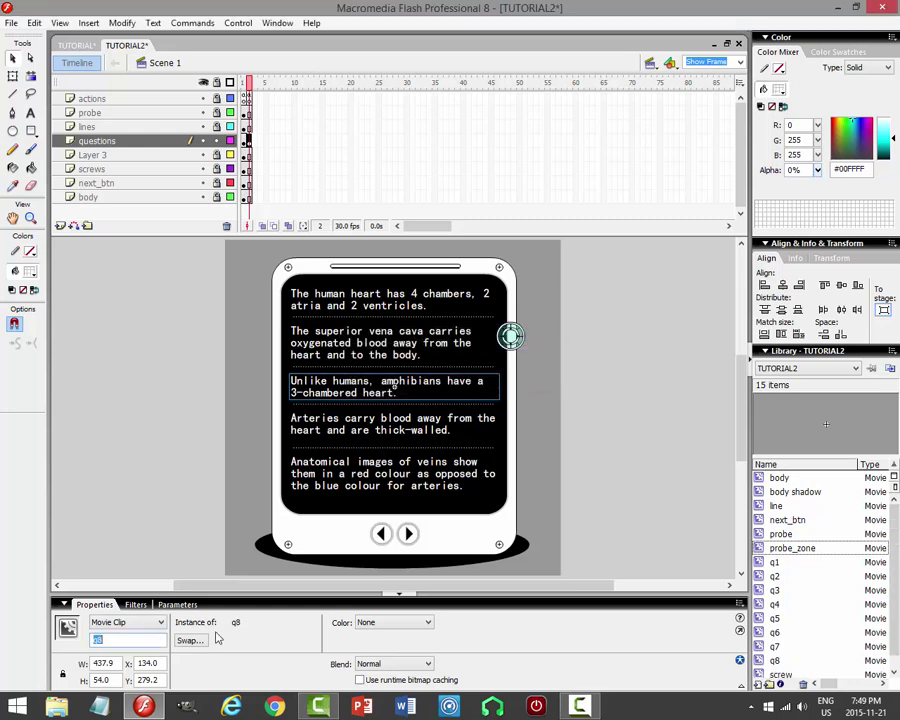
# Duplicate the arteries question's symbol as q9 and name the instance q9.
pyautogui.click(412, 436)
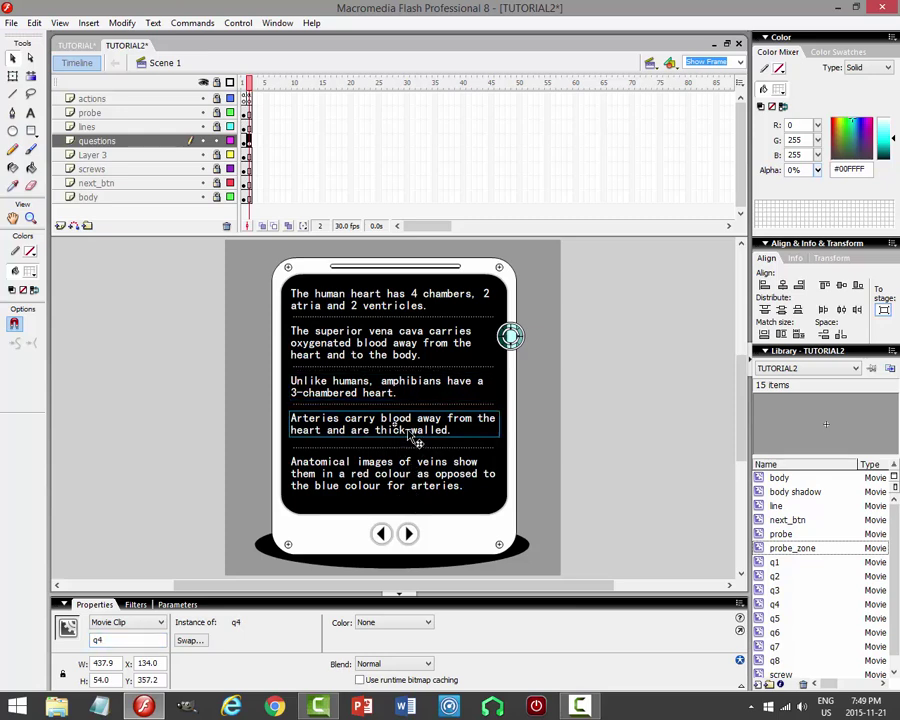
pyautogui.rightClick(410, 432)
pyautogui.click(478, 381)
pyautogui.click(454, 359)
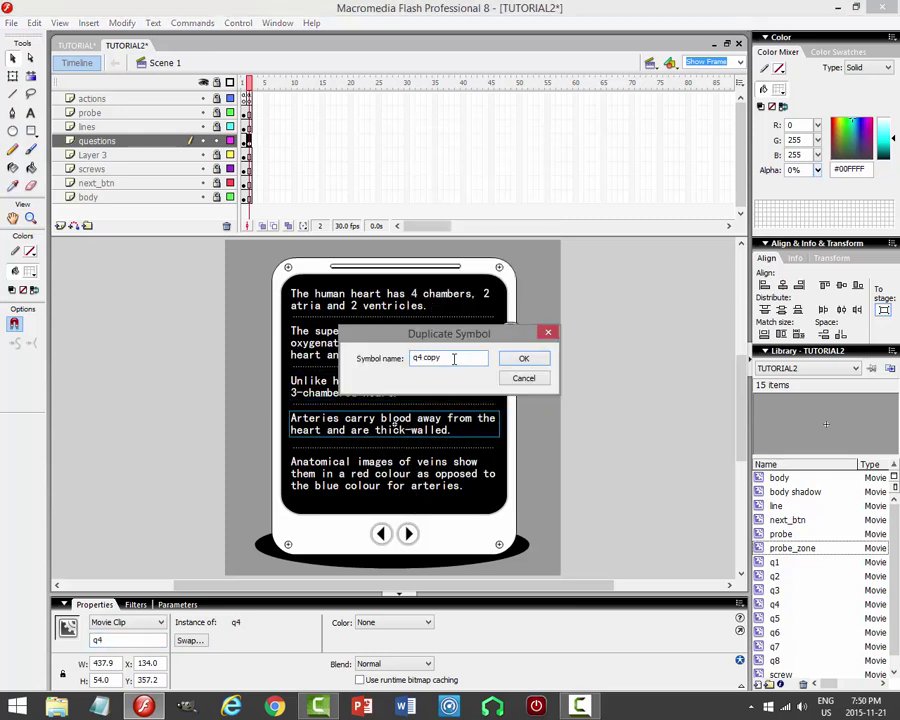
pyautogui.write('9')
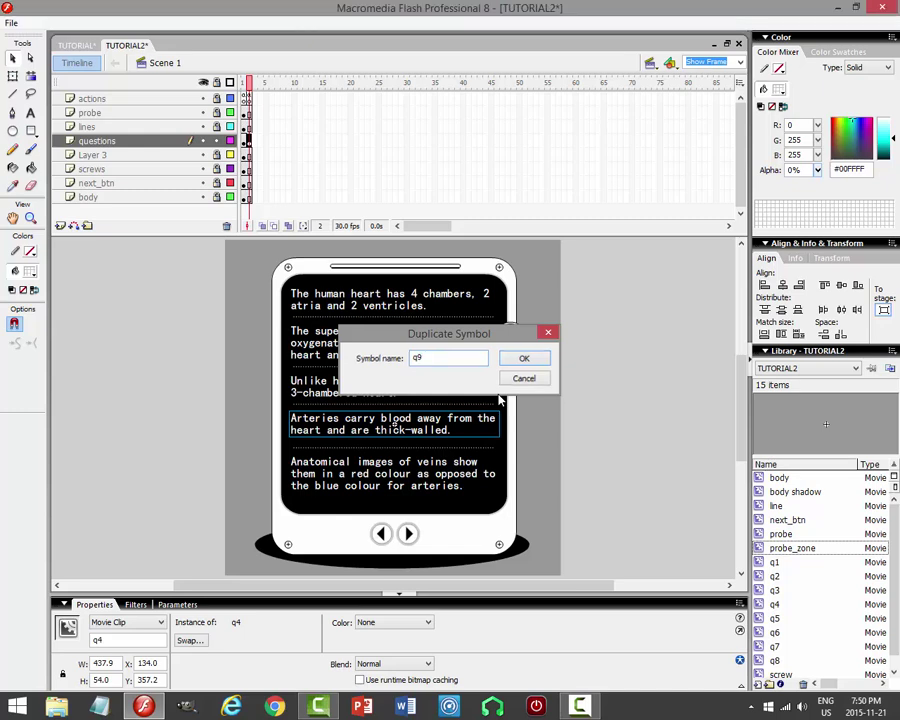
pyautogui.press('Return')
pyautogui.click(110, 643)
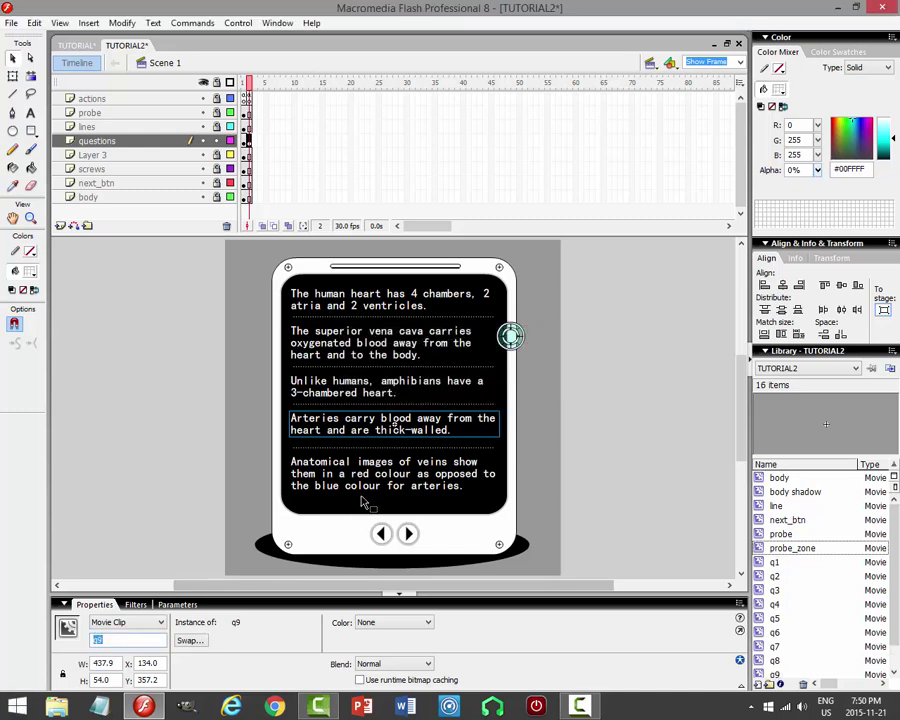
# Duplicate the anatomical images question's symbol as q10 and name the instance q10.
pyautogui.click(383, 490)
pyautogui.rightClick(383, 493)
pyautogui.click(434, 436)
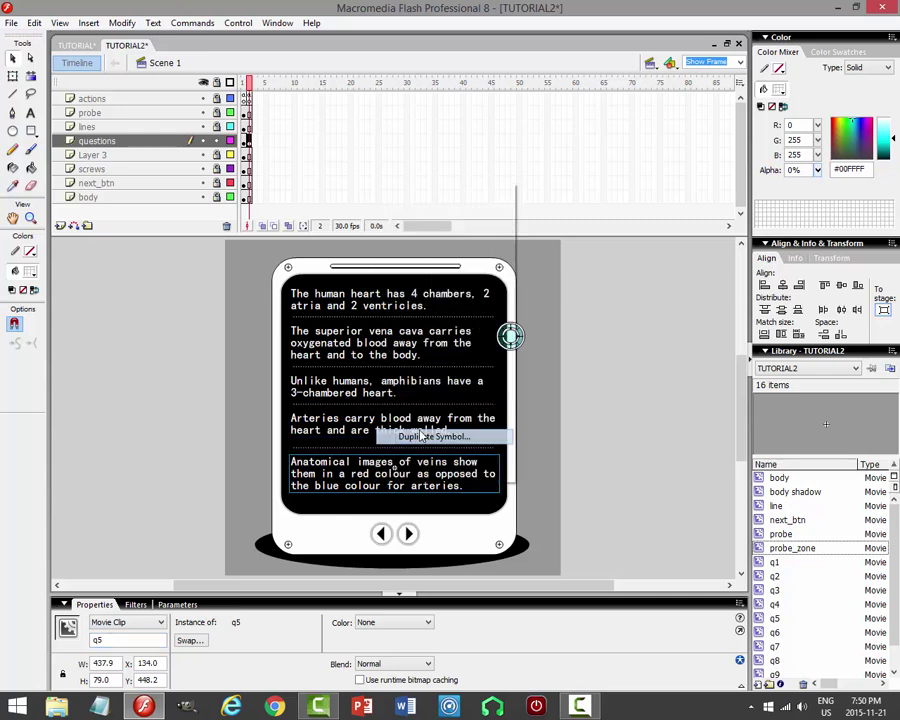
pyautogui.click(449, 357)
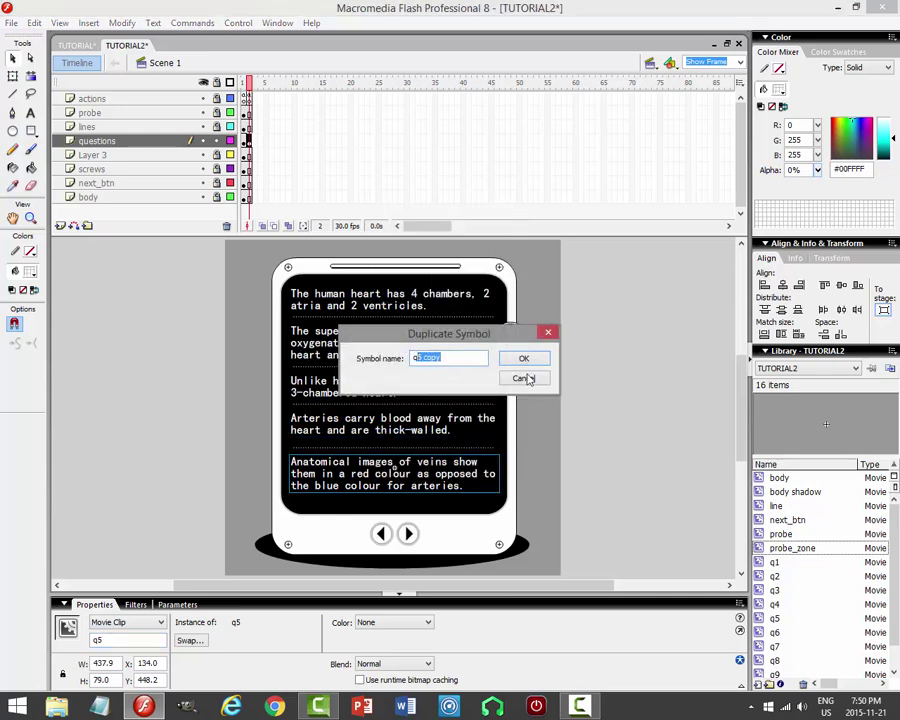
pyautogui.press('Return')
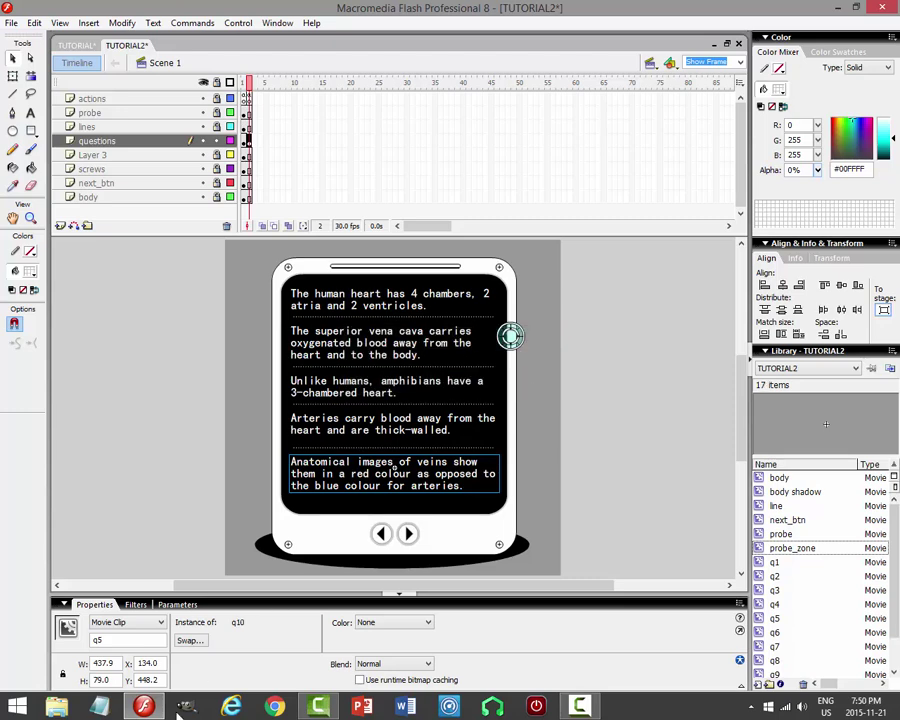
pyautogui.click(110, 640)
pyautogui.press('BackSpace')
pyautogui.write('10')
pyautogui.press('Return')
pyautogui.click(689, 416)
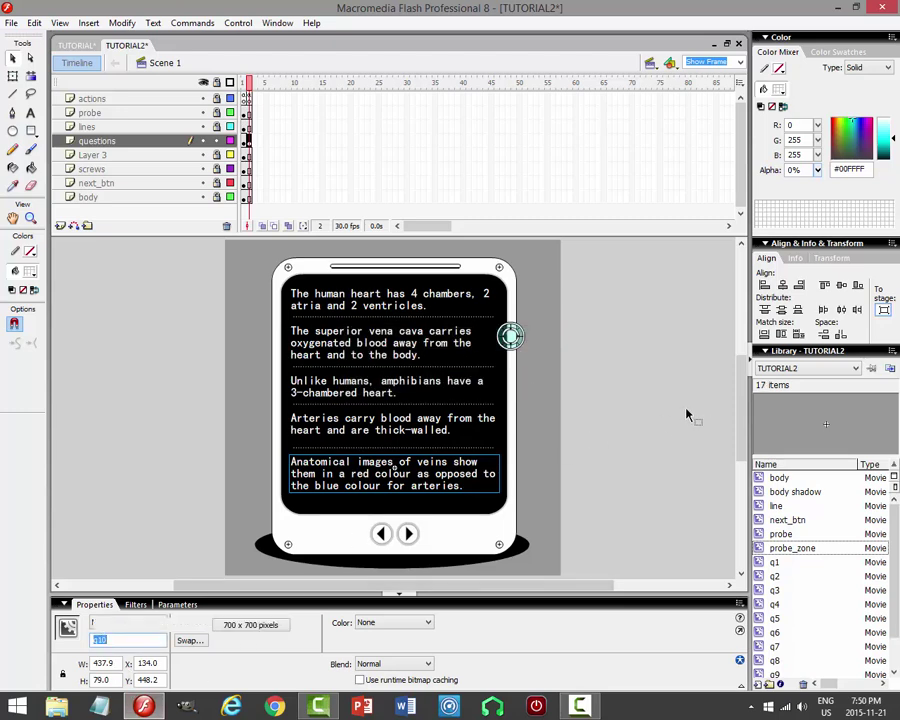
# Save the document and replace the q6 question's text with "The first layer of a blood vessel is the tunica media.".
pyautogui.hotkey('ctrl', 's')
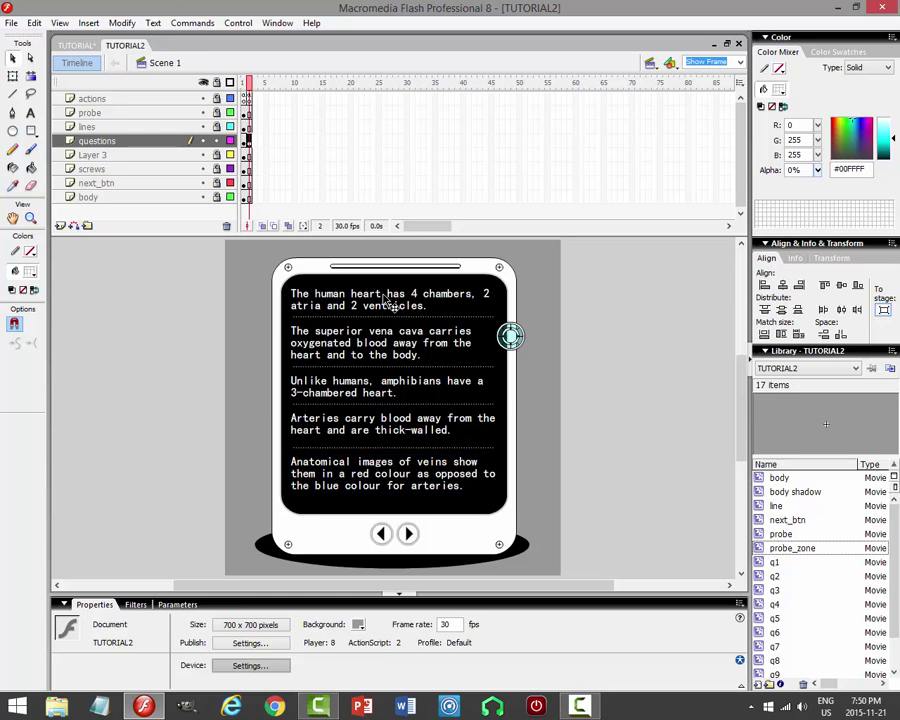
pyautogui.click(362, 297)
pyautogui.doubleClick(408, 310)
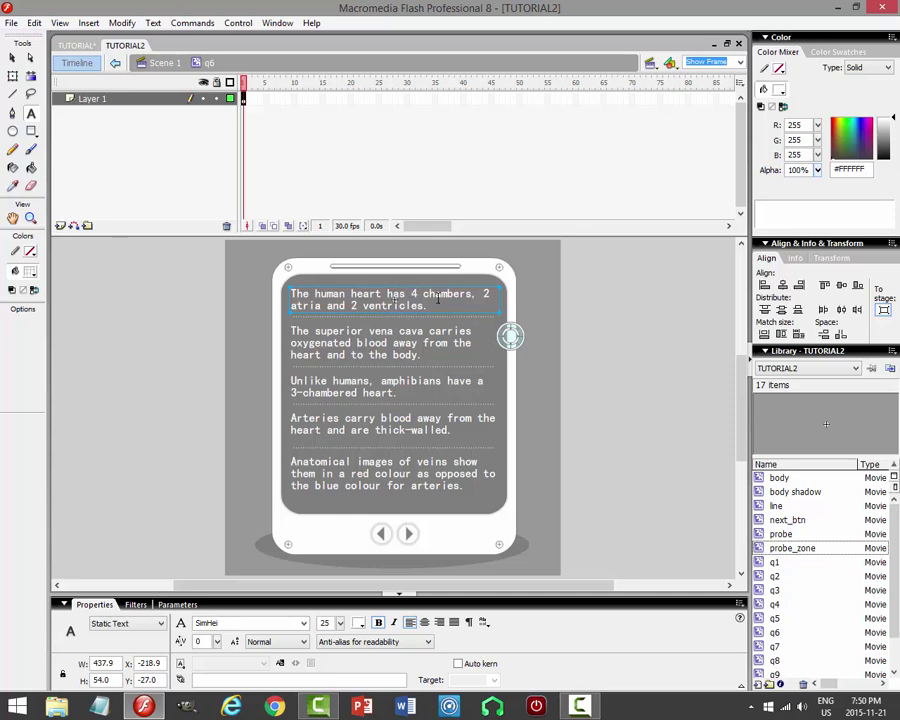
pyautogui.hotkey('ctrl', 'z')
pyautogui.hotkey('ctrl', 'a')
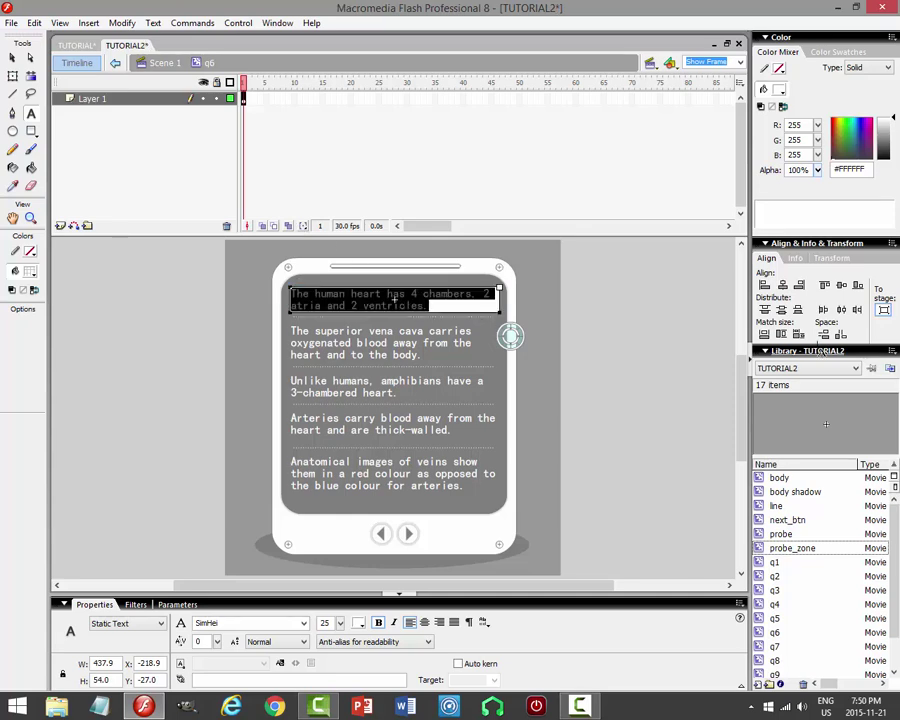
pyautogui.press('BackSpace')
pyautogui.write('the')
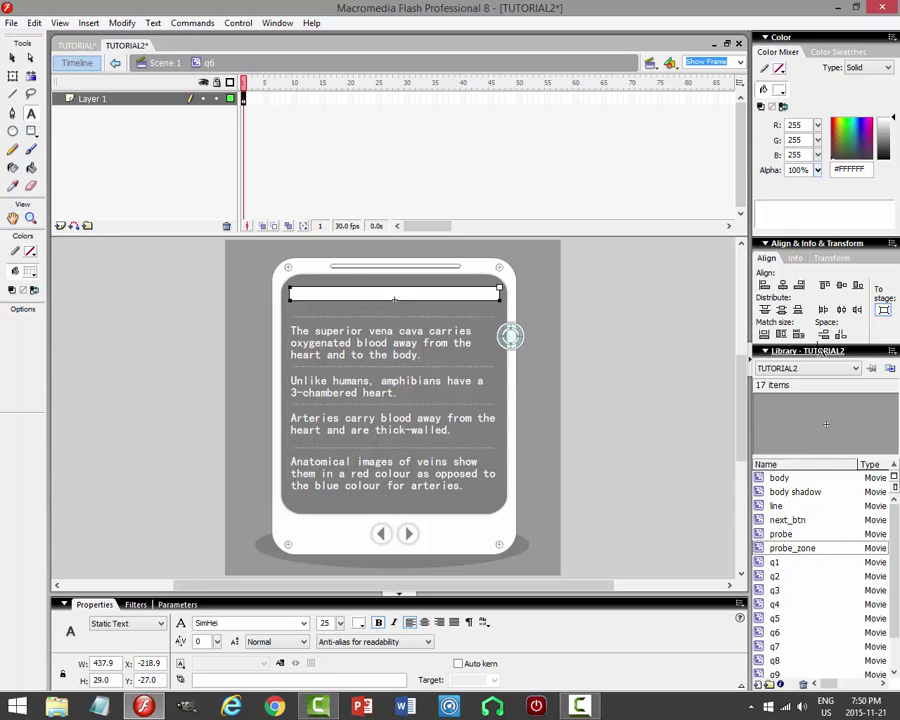
pyautogui.write(' first layer of a blood')
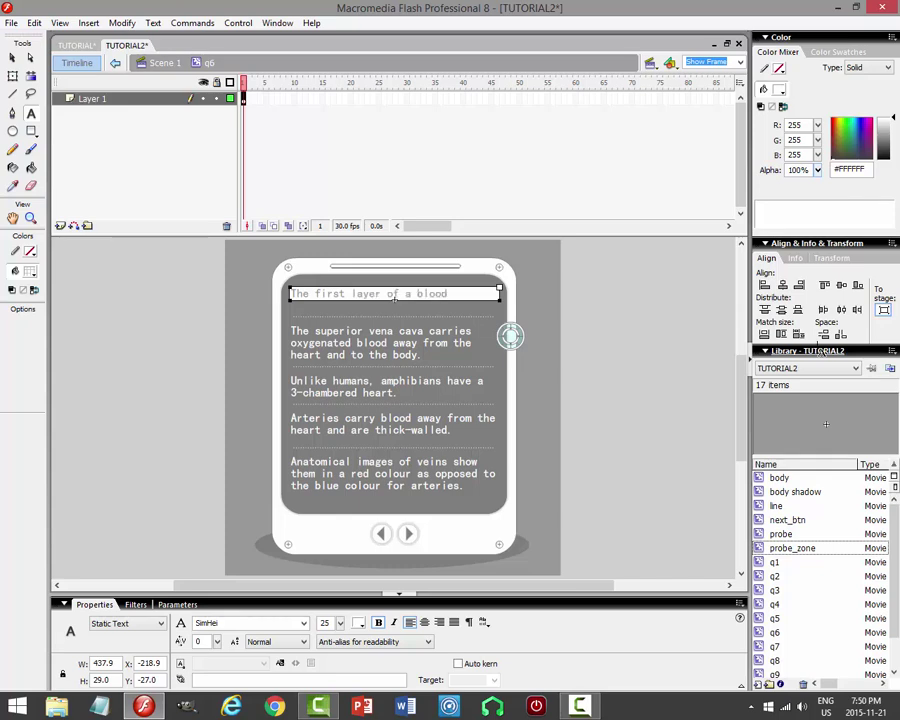
pyautogui.write(' vessel is th')
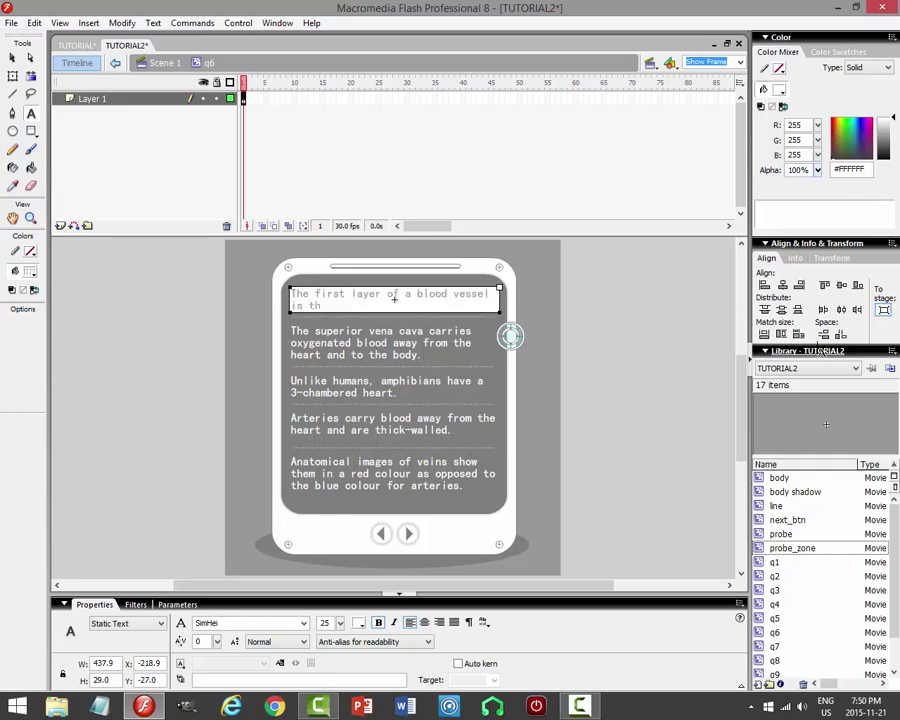
pyautogui.write('e tunica media.')
pyautogui.click(162, 62)
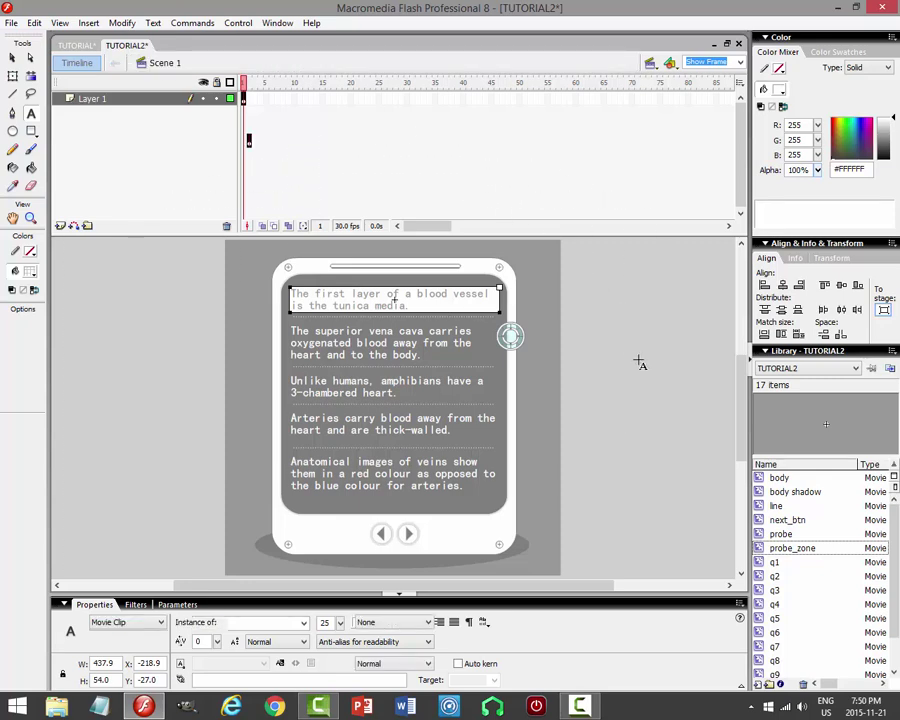
pyautogui.press('v')
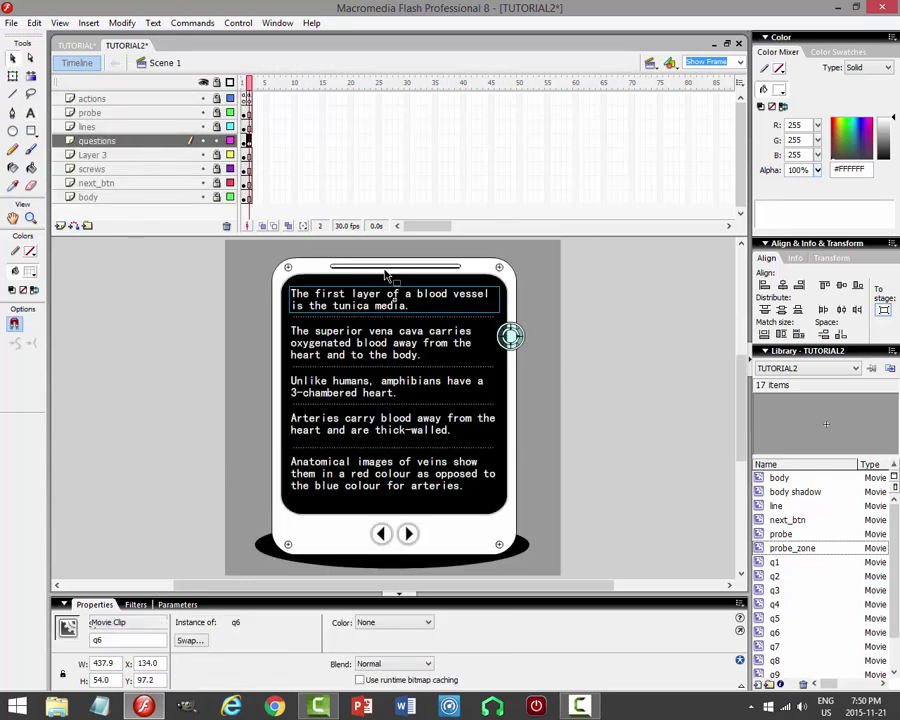
# Replace the superior vena cava text in q7 with "Normal human blood pressure is about 80/120 mm Hg.".
pyautogui.click(398, 344)
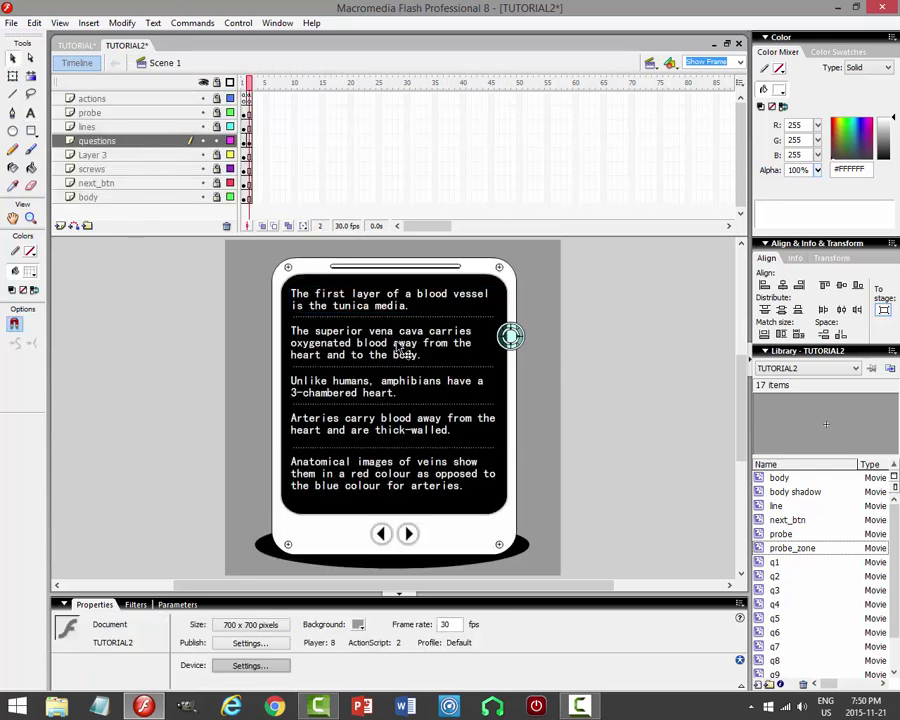
pyautogui.click(400, 348)
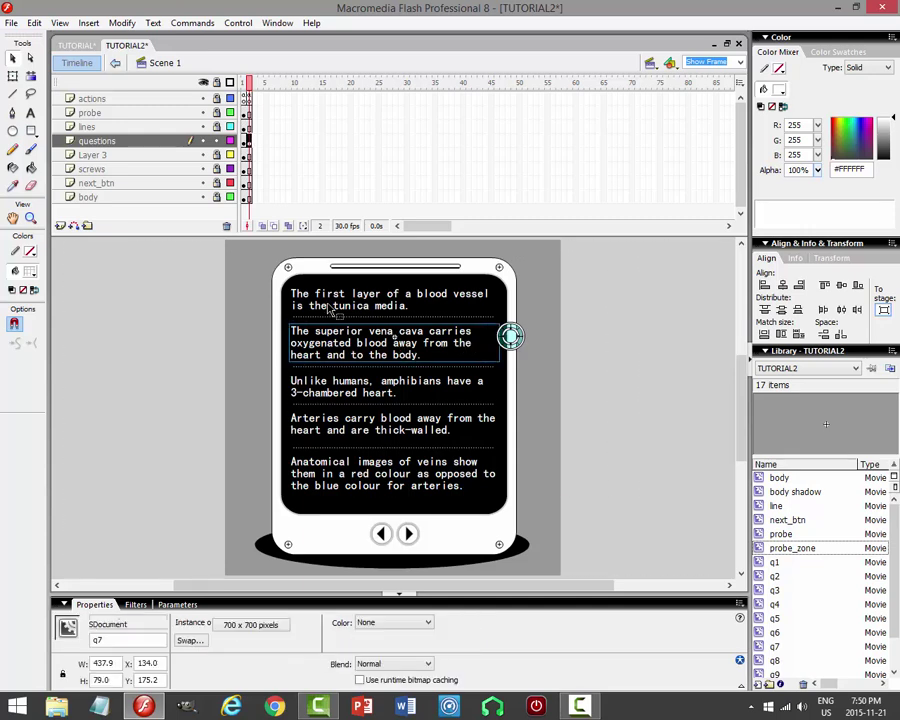
pyautogui.doubleClick(380, 338)
pyautogui.press('t')
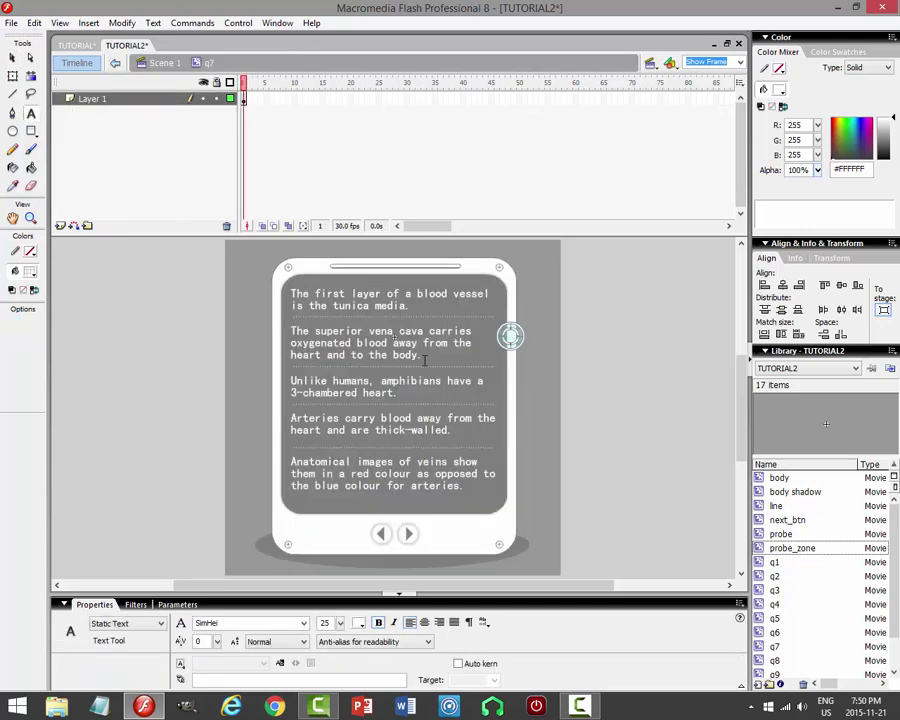
pyautogui.moveTo(290, 329); pyautogui.dragTo(502, 354)
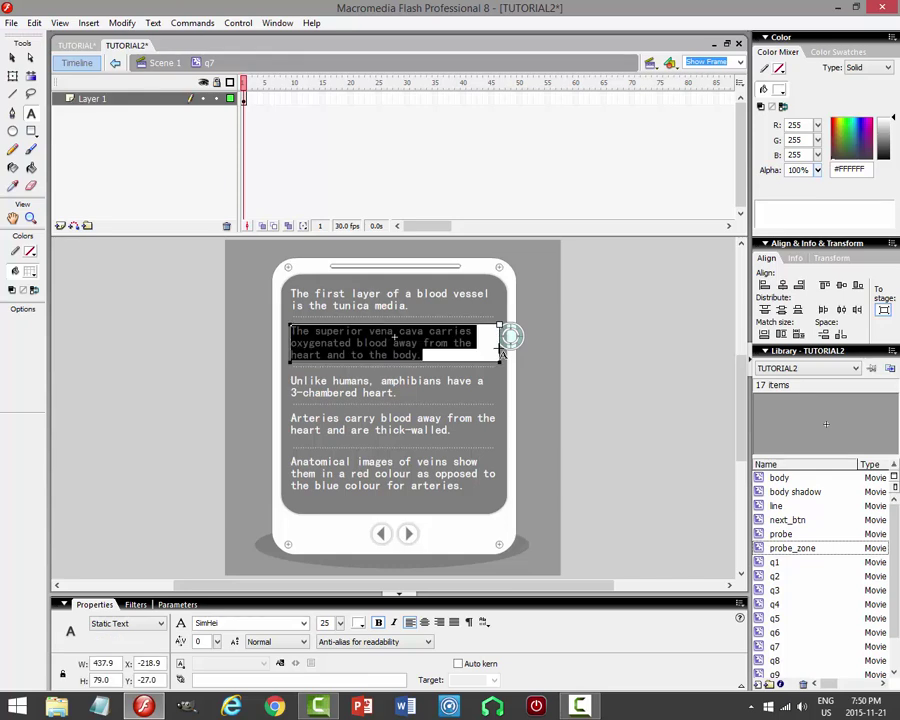
pyautogui.write('Normal huma')
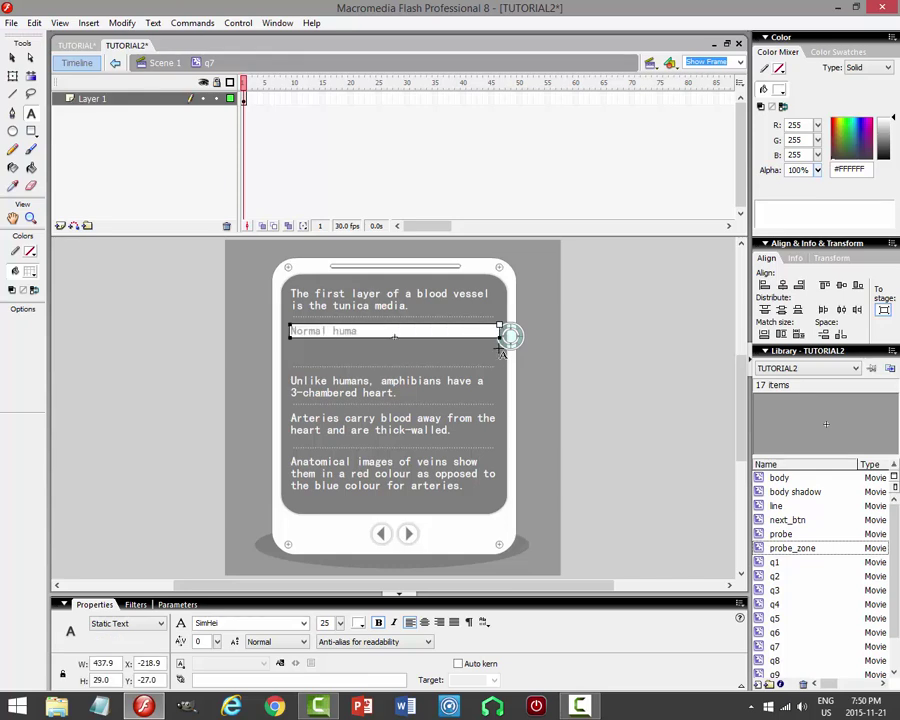
pyautogui.write('n blood pressure is about 8')
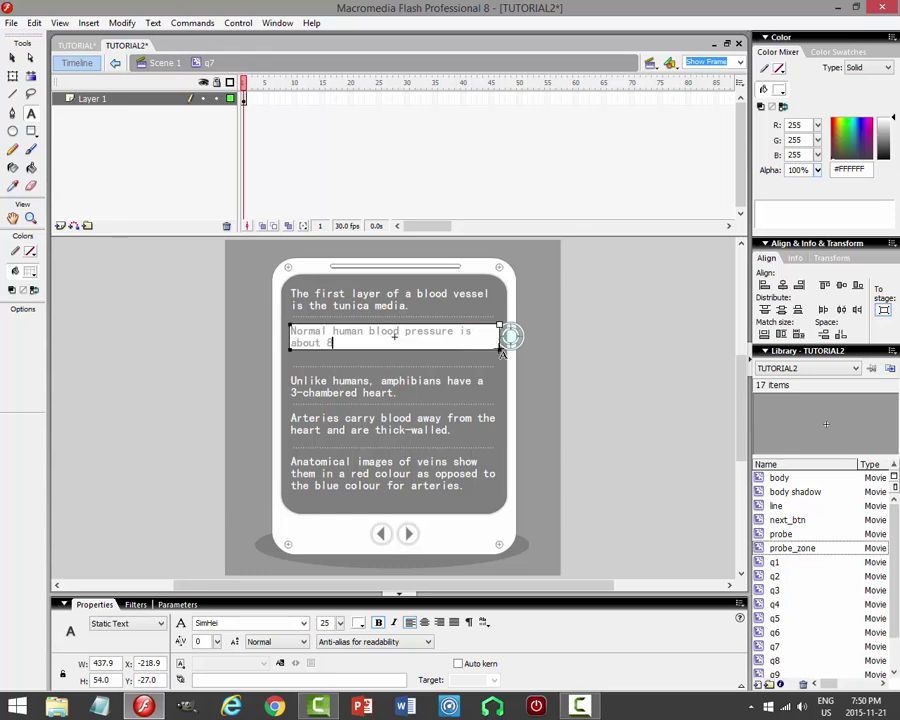
pyautogui.write('0/')
pyautogui.write('120 mm')
# Complete the q7 question with the sentence "Hypotention occurs when it is higher." and return to the main scene.
pyautogui.write('ote')
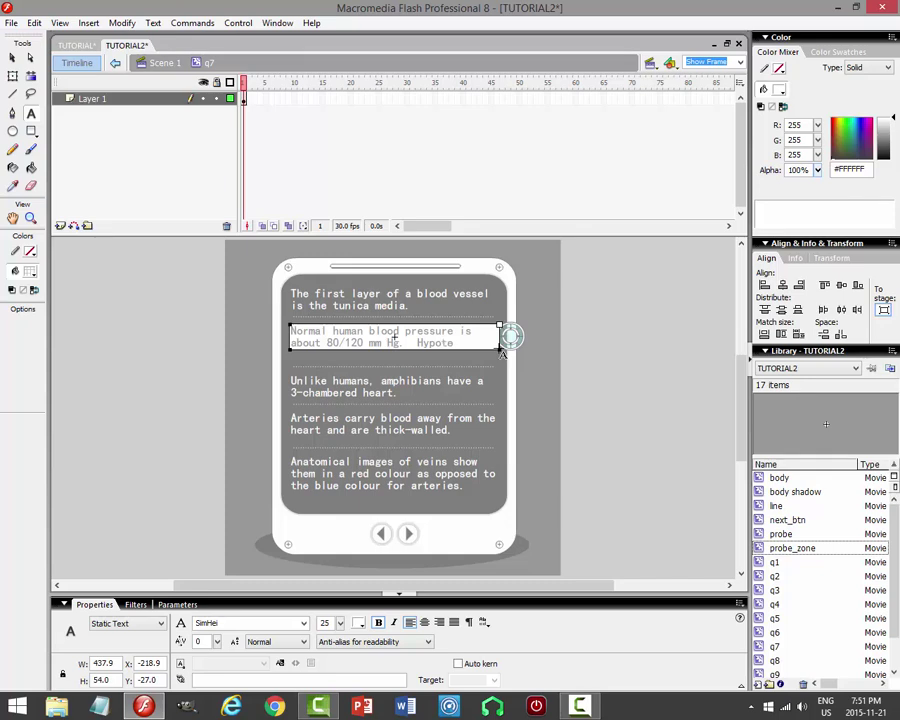
pyautogui.write('ntion occurs when ')
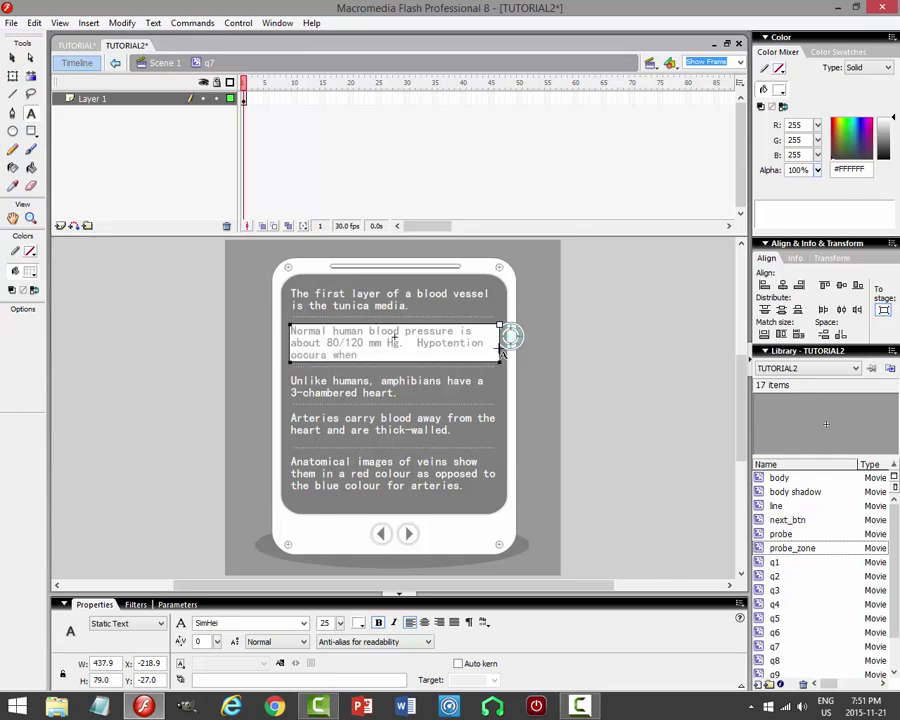
pyautogui.write('it is hifgher')
pyautogui.write('her than')
pyautogui.write(' this.')
pyautogui.press('BackSpace')
pyautogui.press('BackSpace')
pyautogui.press('BackSpace')
pyautogui.press('BackSpace')
pyautogui.press('BackSpace')
pyautogui.press('BackSpace')
pyautogui.write('r.')
pyautogui.click(13, 58)
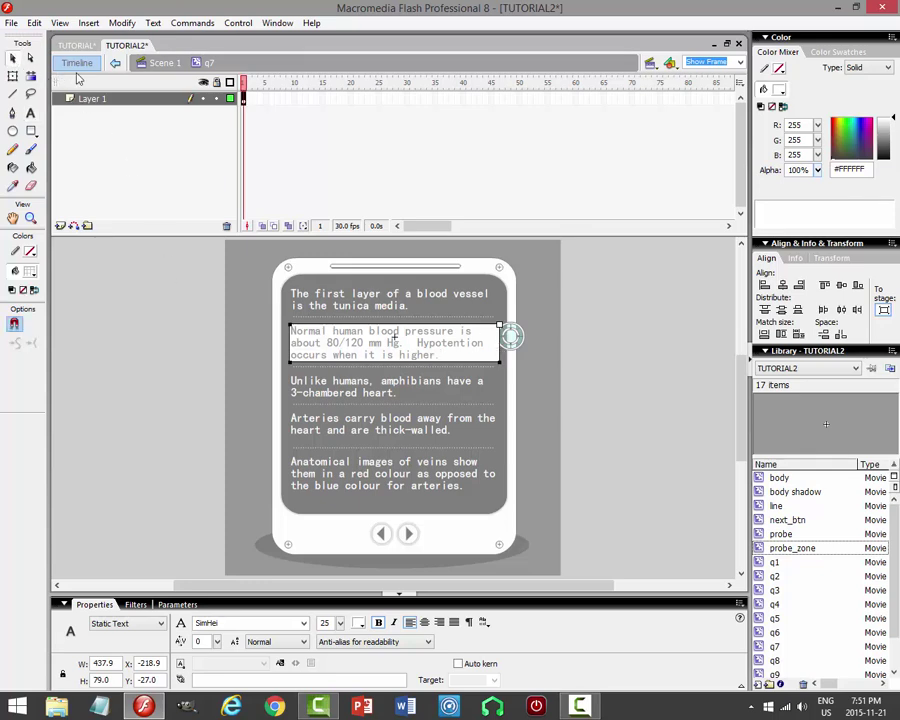
pyautogui.click(152, 63)
pyautogui.click(631, 375)
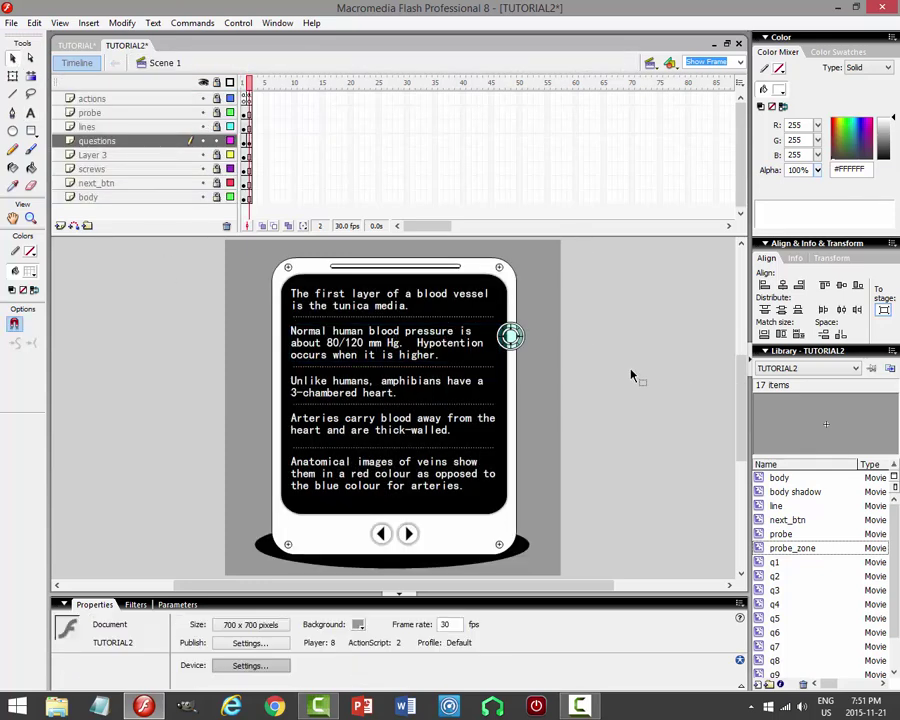
# Replace the amphibians text in q8 with "The septum of the heart prevents mixing of oxy and deoxy blood." and return to the main scene.
pyautogui.click(412, 390)
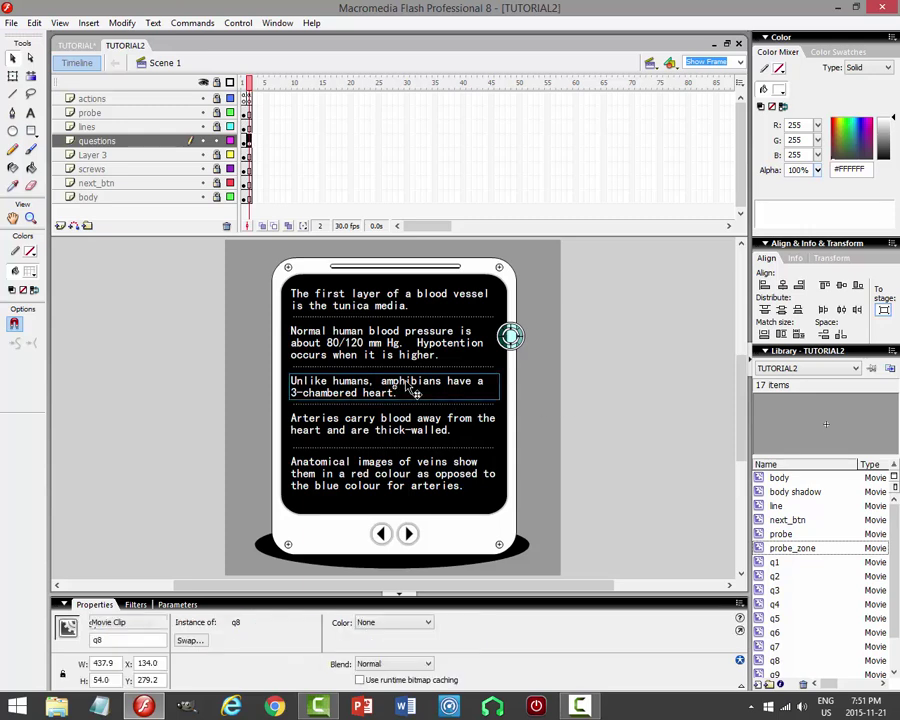
pyautogui.doubleClick(413, 390)
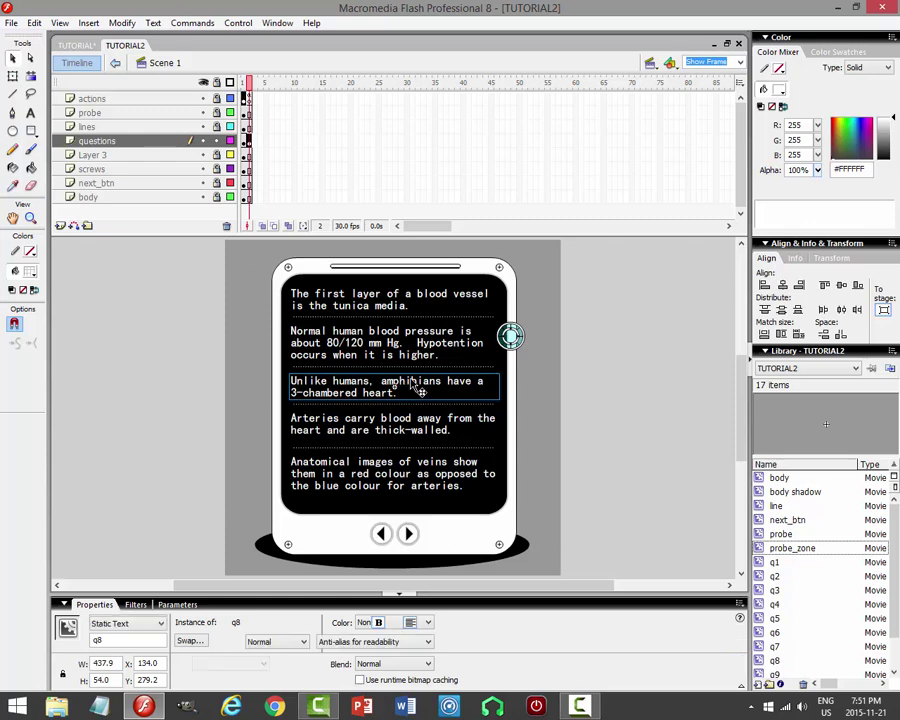
pyautogui.click(31, 113)
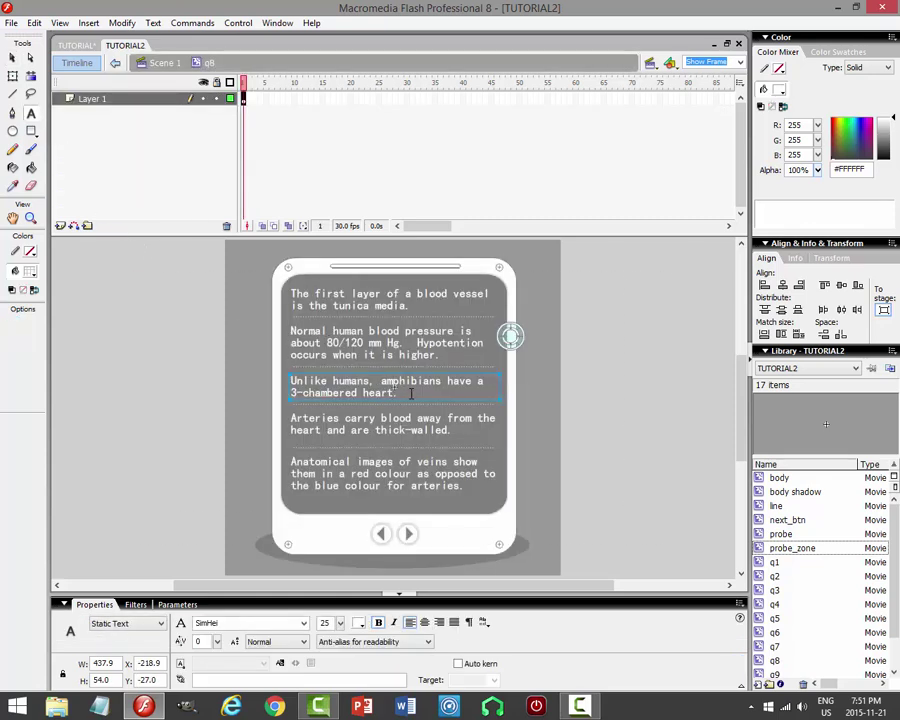
pyautogui.moveTo(398, 393); pyautogui.dragTo(283, 372)
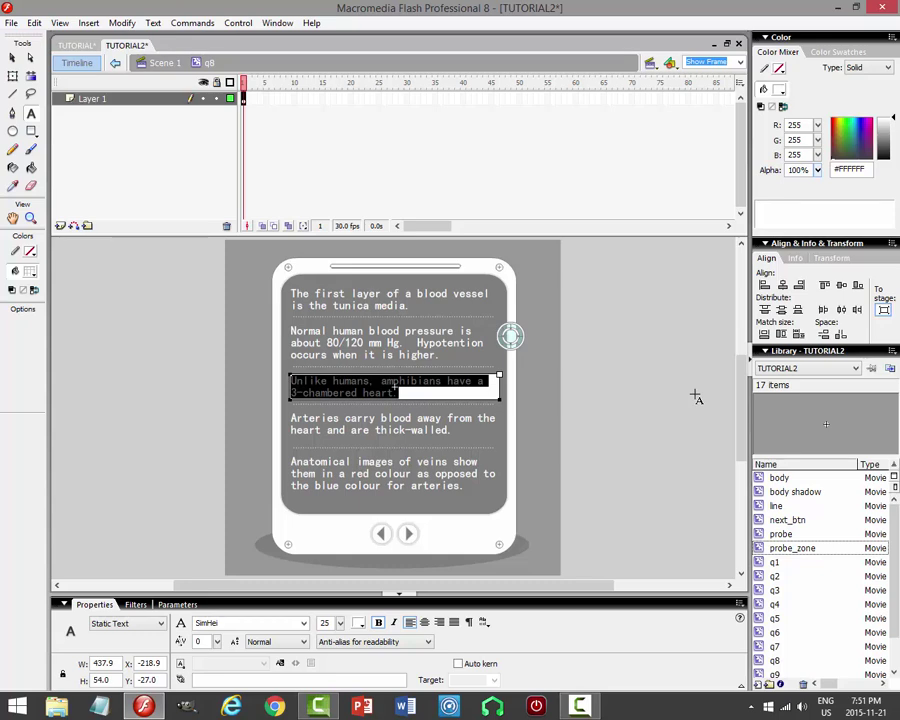
pyautogui.press('BackSpace')
pyautogui.write('The septum')
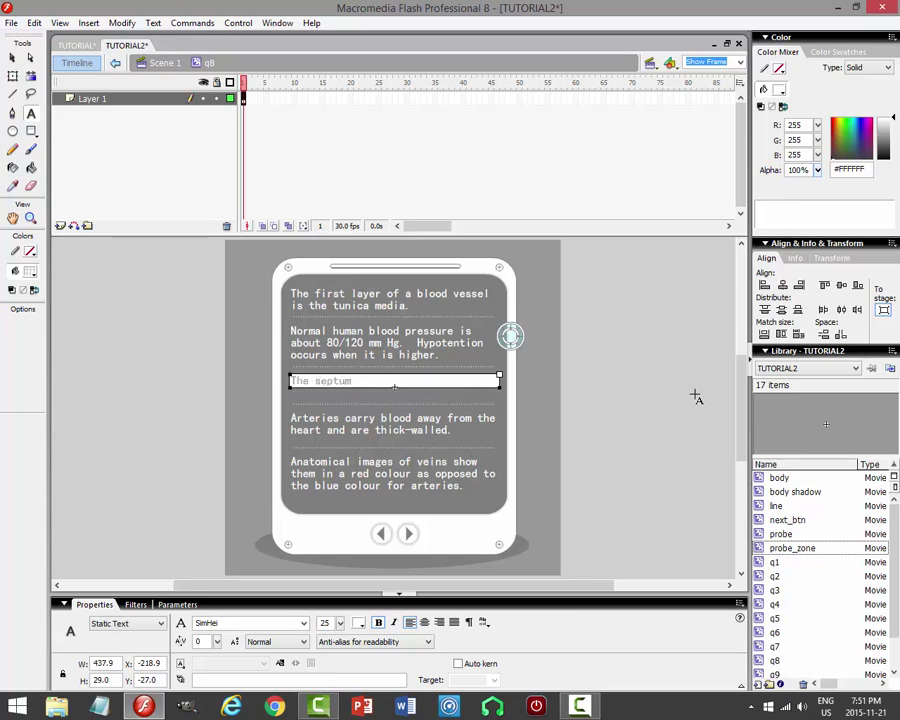
pyautogui.write(' of the heart prevents mixing o')
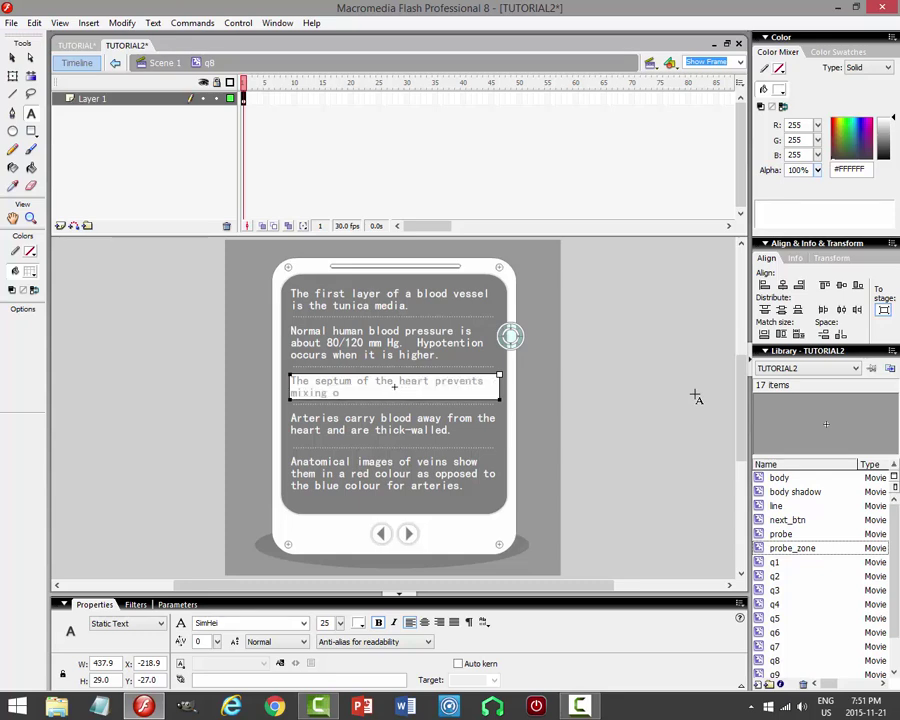
pyautogui.write('f oxy and deoxy blood.')
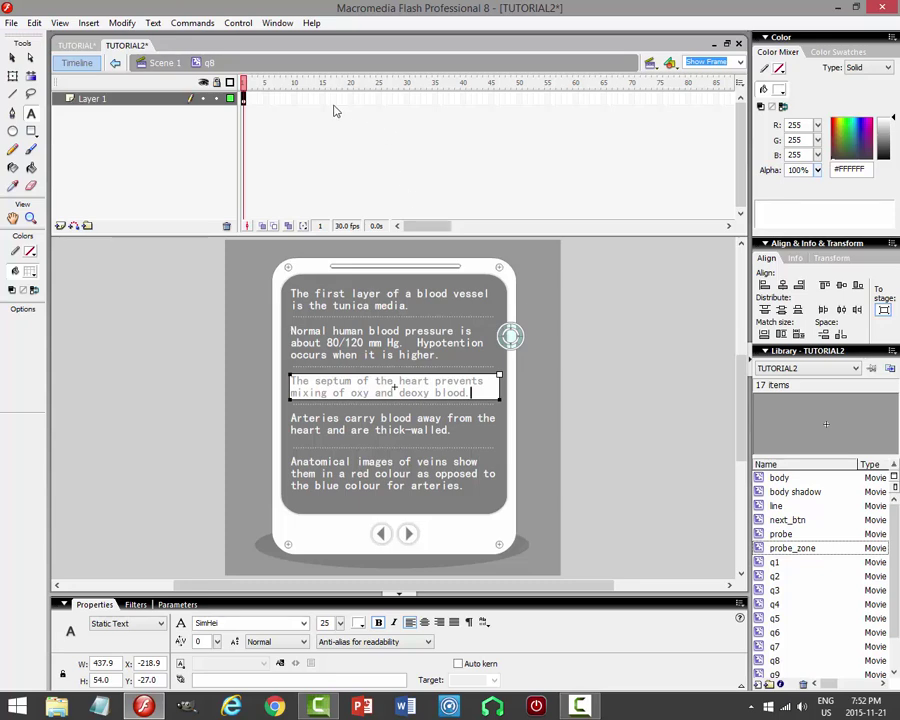
pyautogui.click(163, 63)
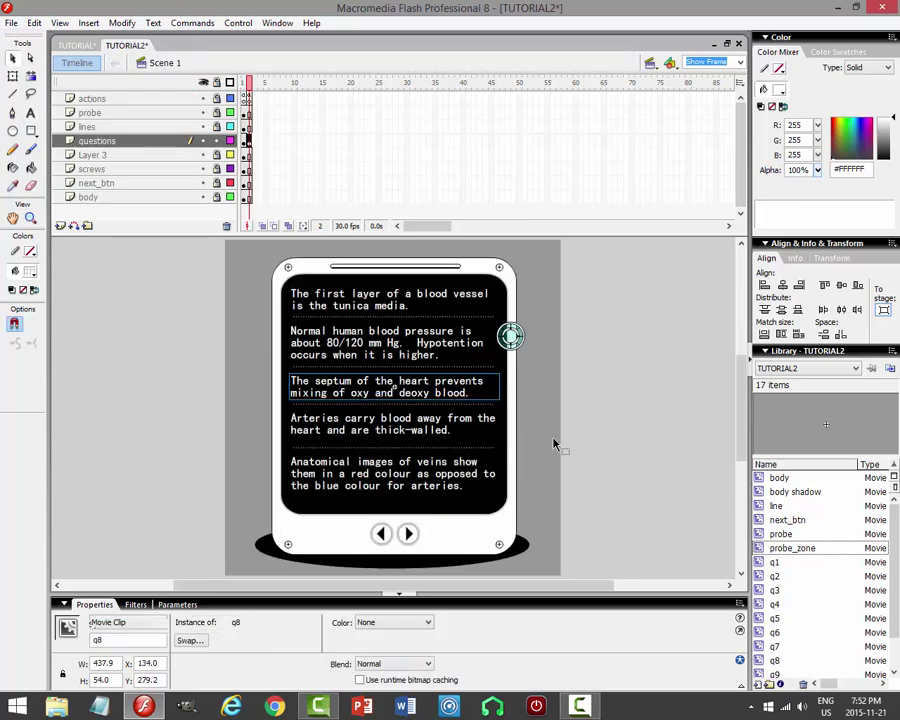
# Replace the arteries text in q9 with "Capillaries are the smallest blood vessels and are only one cell thick." and return to the main scene.
pyautogui.doubleClick(395, 428)
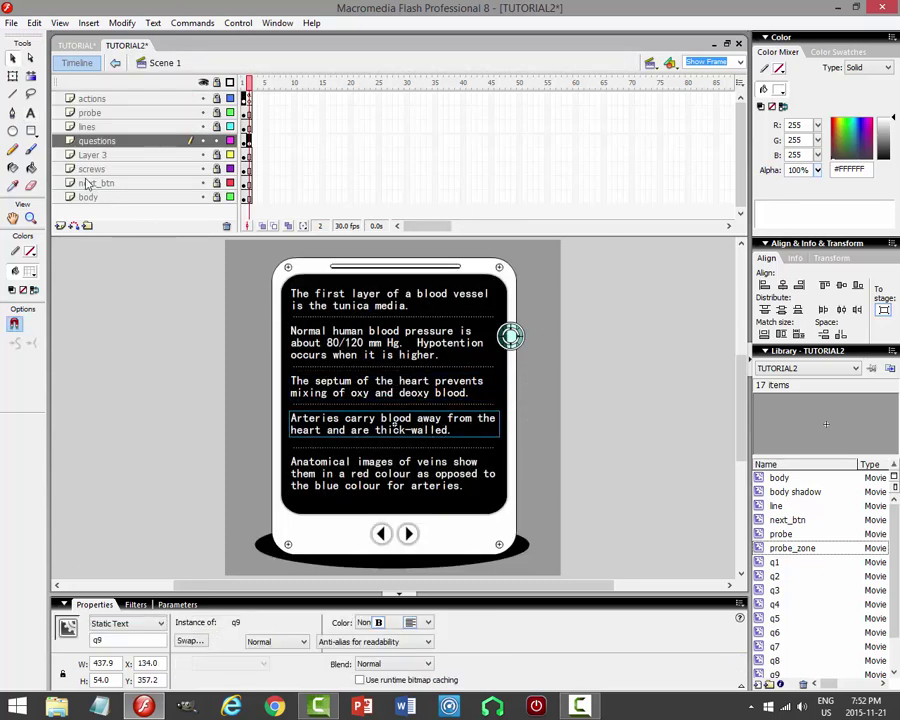
pyautogui.doubleClick(395, 428)
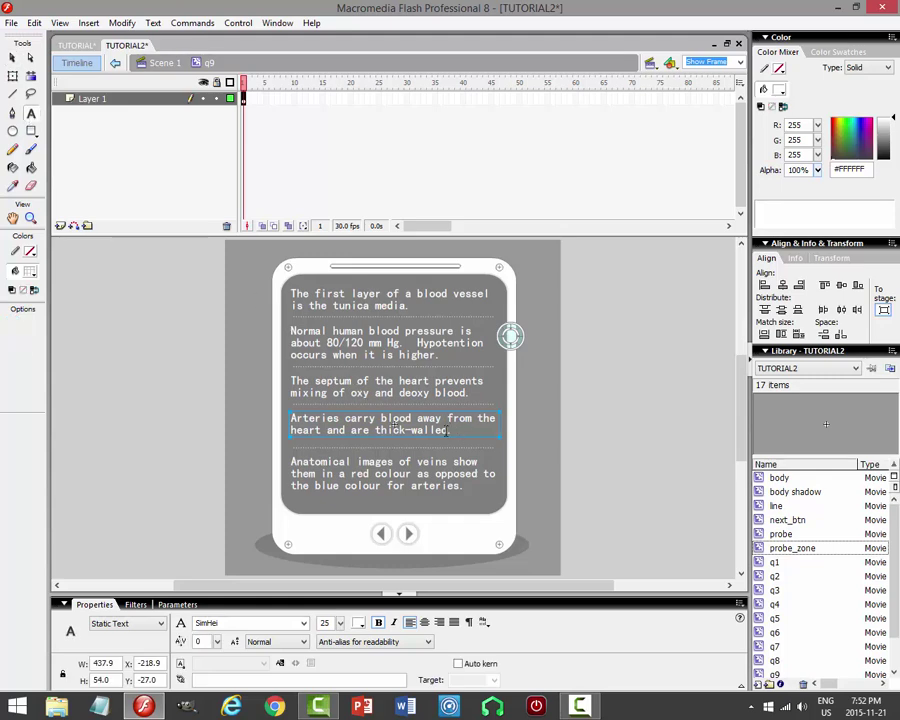
pyautogui.moveTo(289, 417); pyautogui.dragTo(557, 432)
pyautogui.write('C')
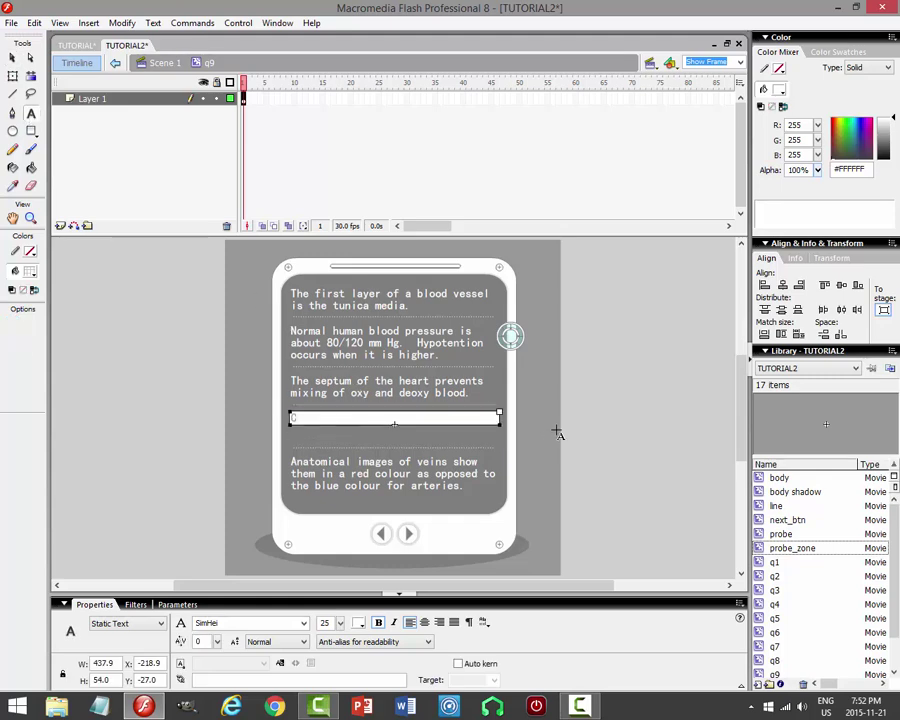
pyautogui.write('apillaries are the smalles')
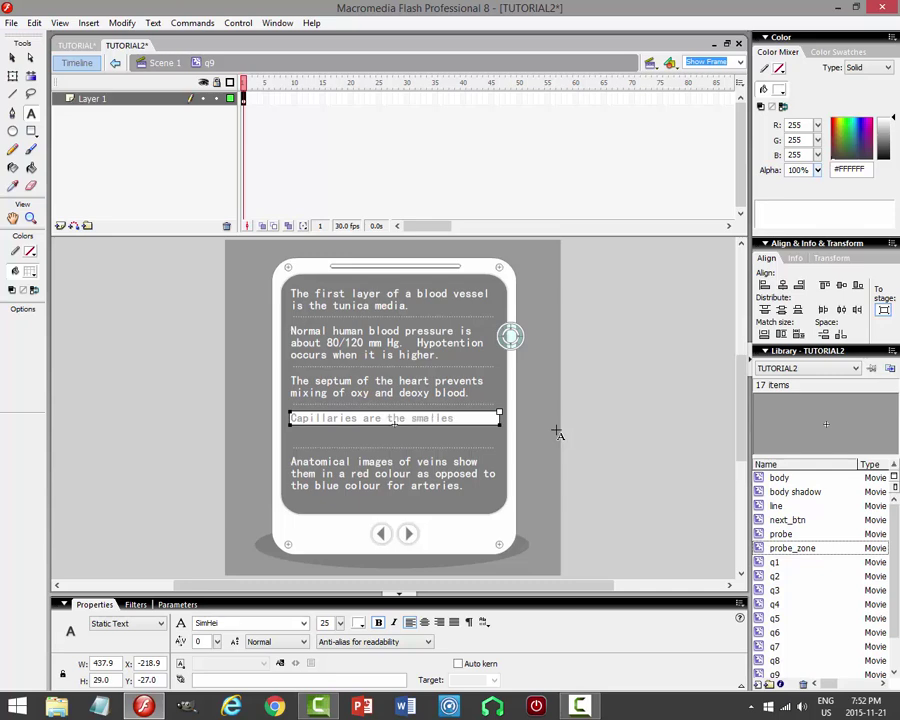
pyautogui.write('t blood vessels an')
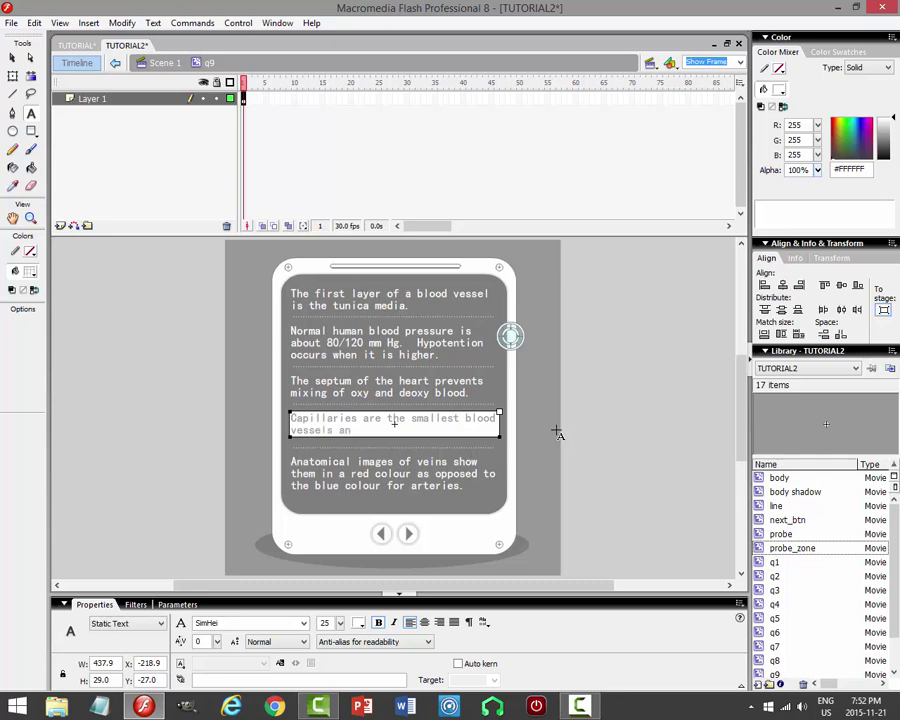
pyautogui.write('d are only one cell thick.')
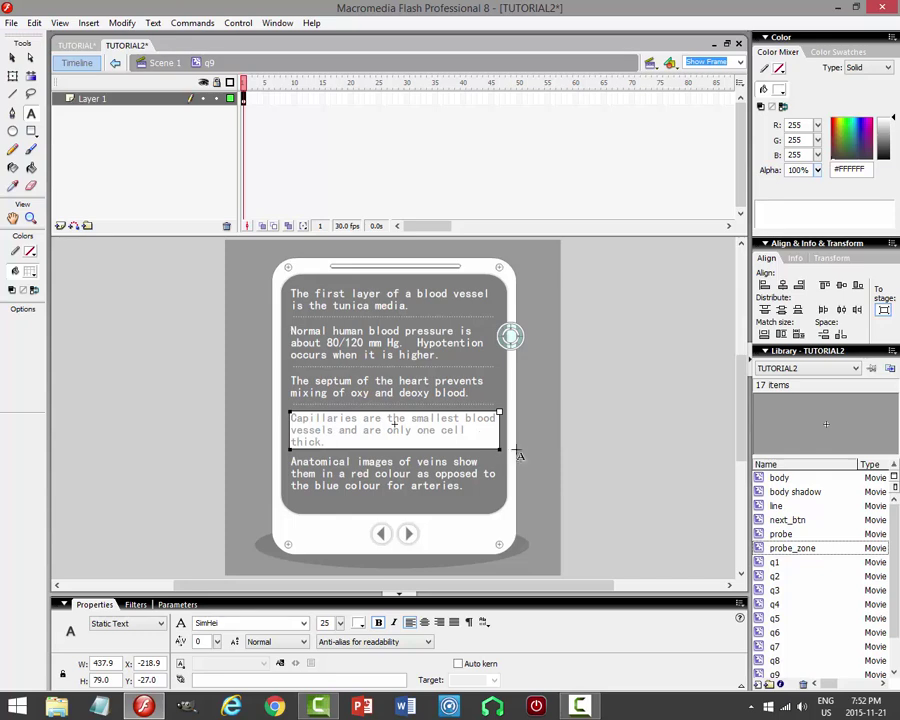
pyautogui.click(13, 56)
pyautogui.click(150, 64)
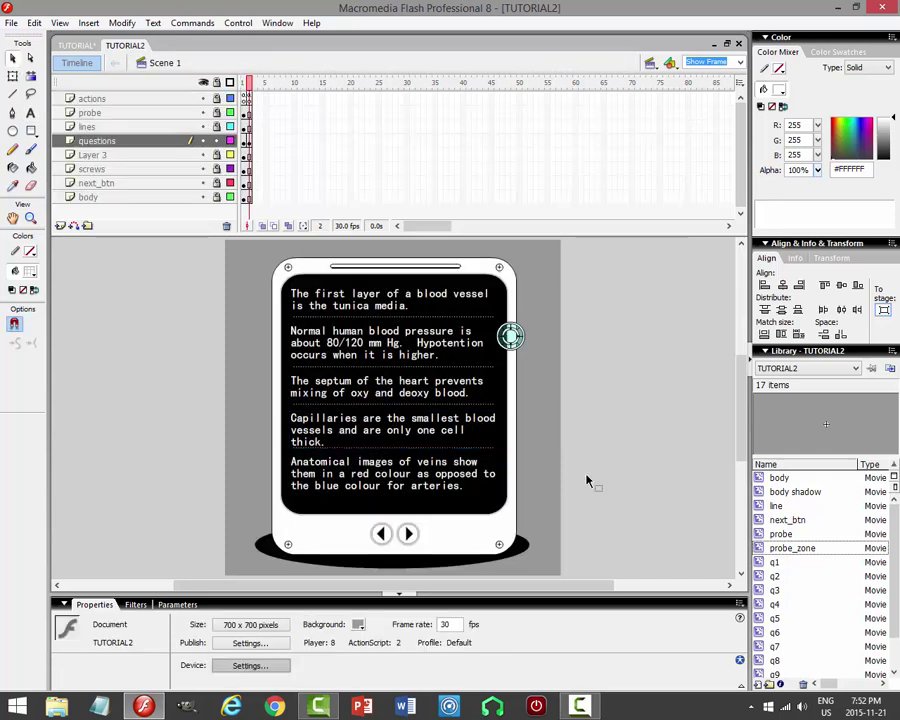
# Replace the anatomical images text in q10 with "This was an amazing tutorial on the circulatory system." and return to the main scene.
pyautogui.click(480, 474)
pyautogui.doubleClick(506, 480)
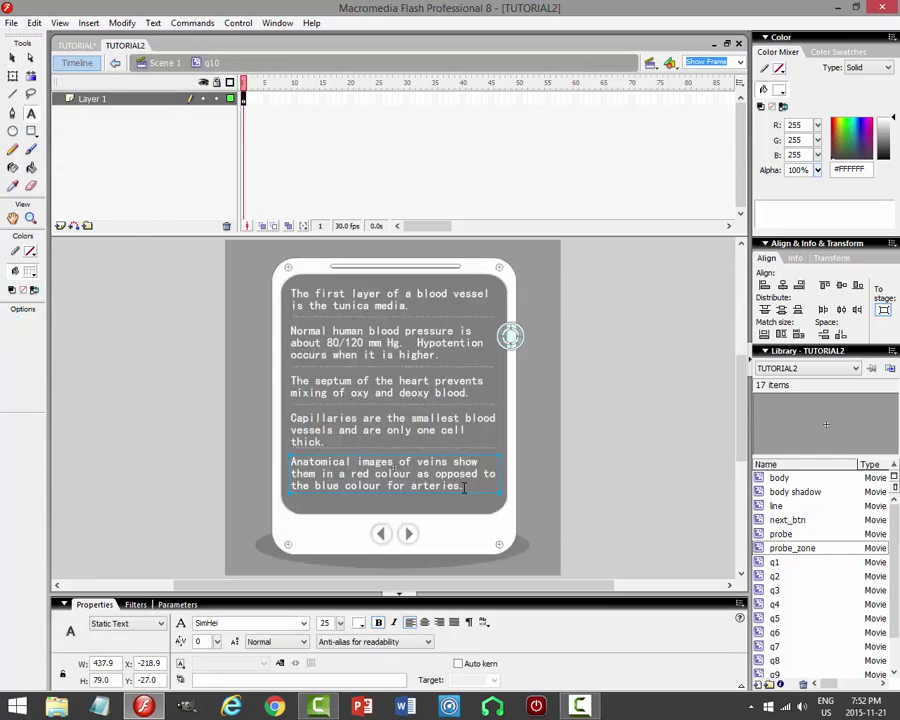
pyautogui.moveTo(463, 487); pyautogui.dragTo(259, 457)
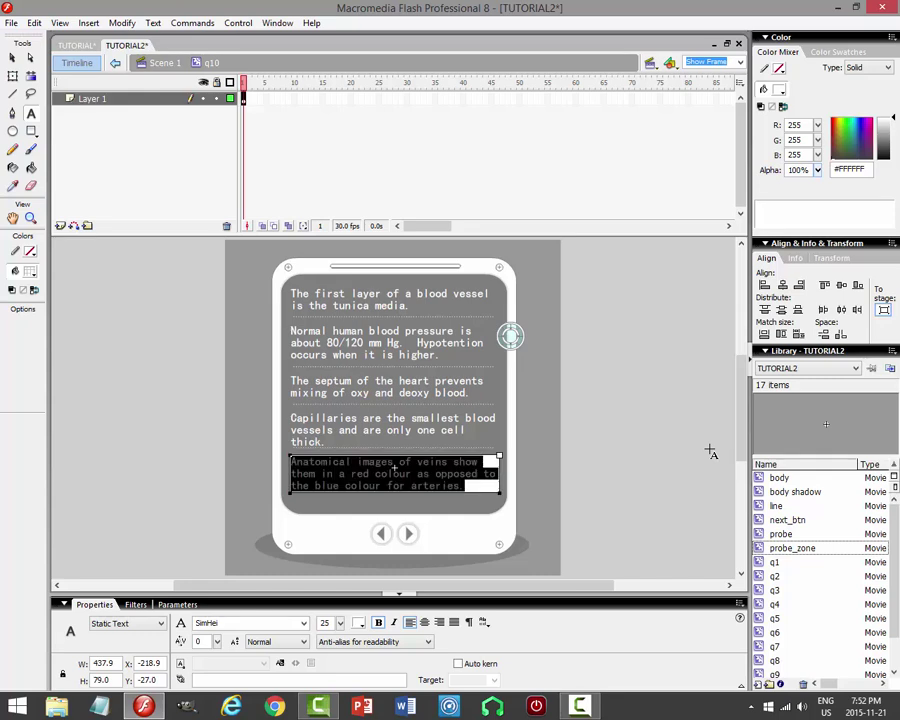
pyautogui.press('BackSpace')
pyautogui.write('This wa')
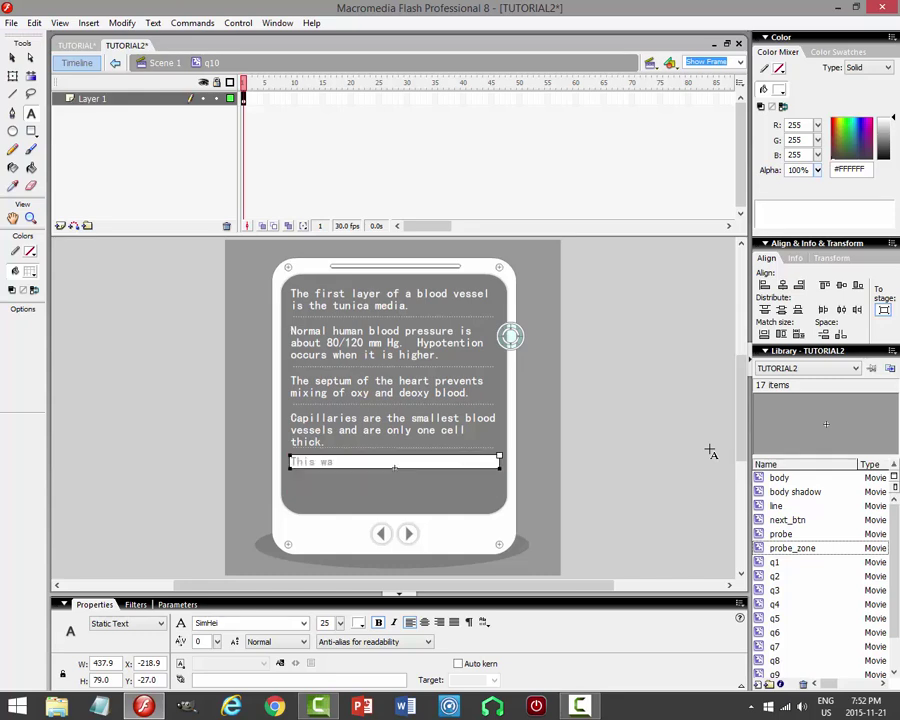
pyautogui.write('s an amazing tutorial on the ')
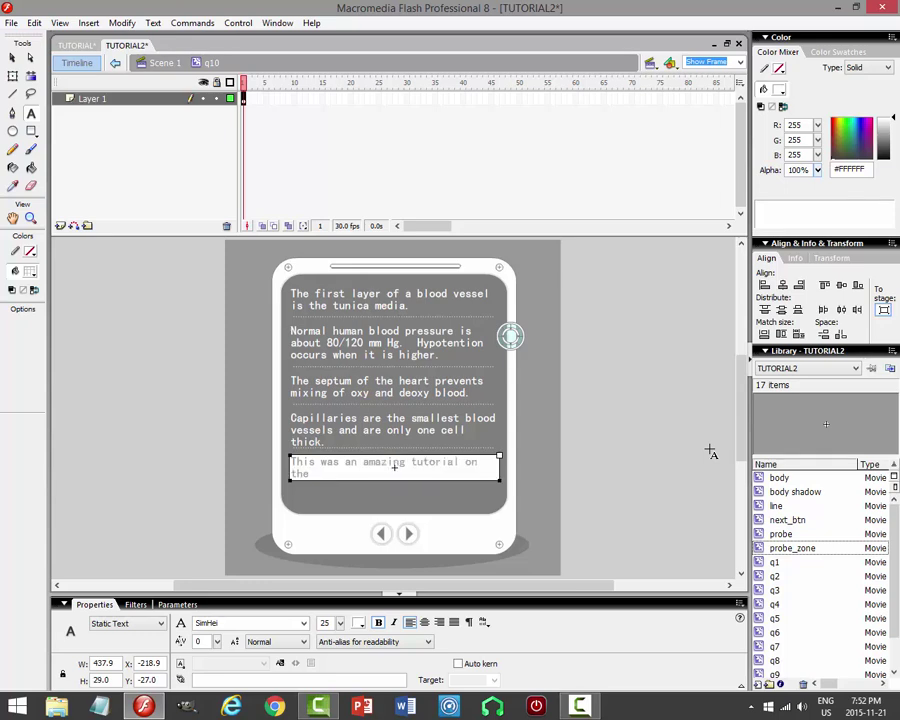
pyautogui.write('circulatory system.')
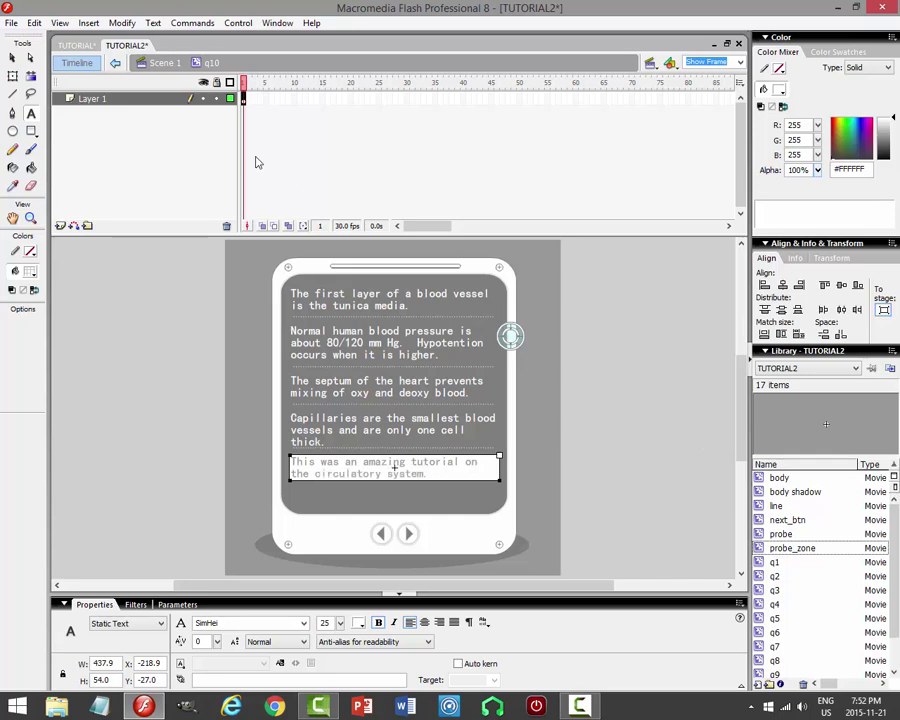
pyautogui.click(12, 57)
pyautogui.click(155, 65)
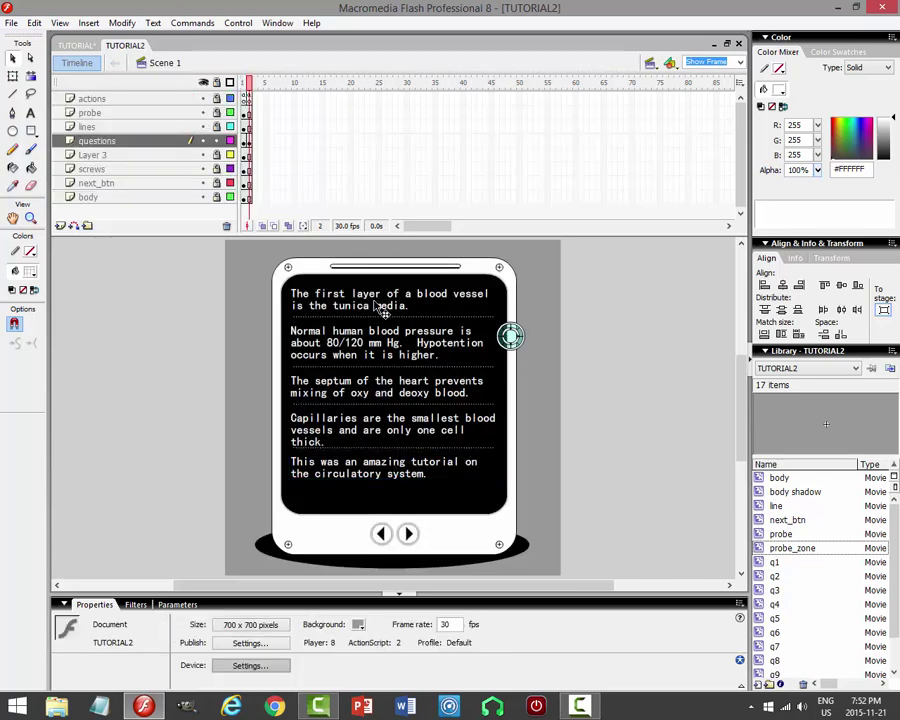
# Lock the questions layer, unlock the probe layer, and open the script of the probe instance.
pyautogui.click(442, 306)
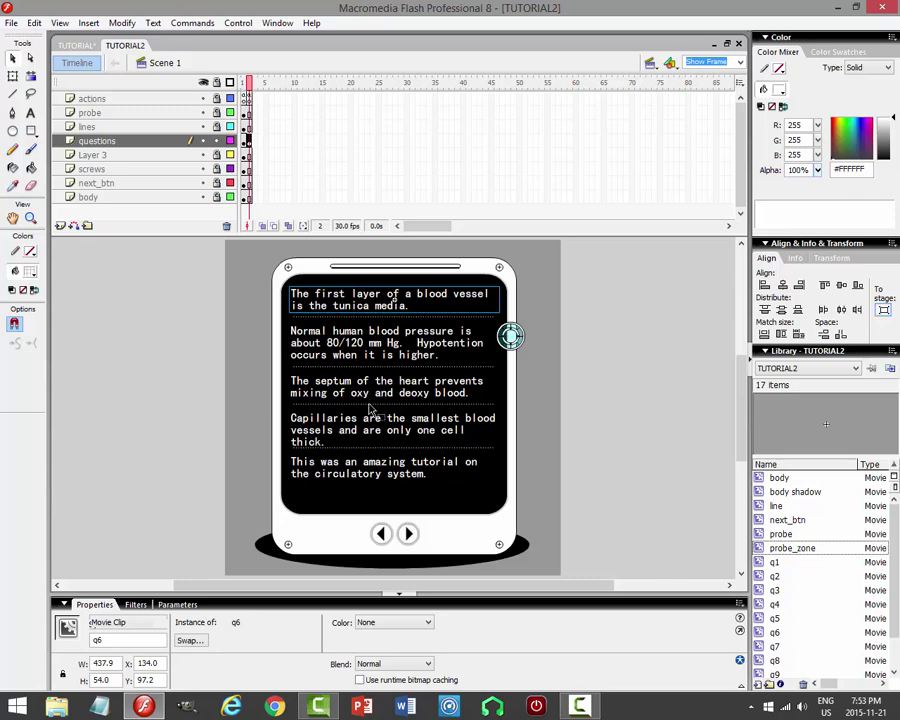
pyautogui.click(252, 256)
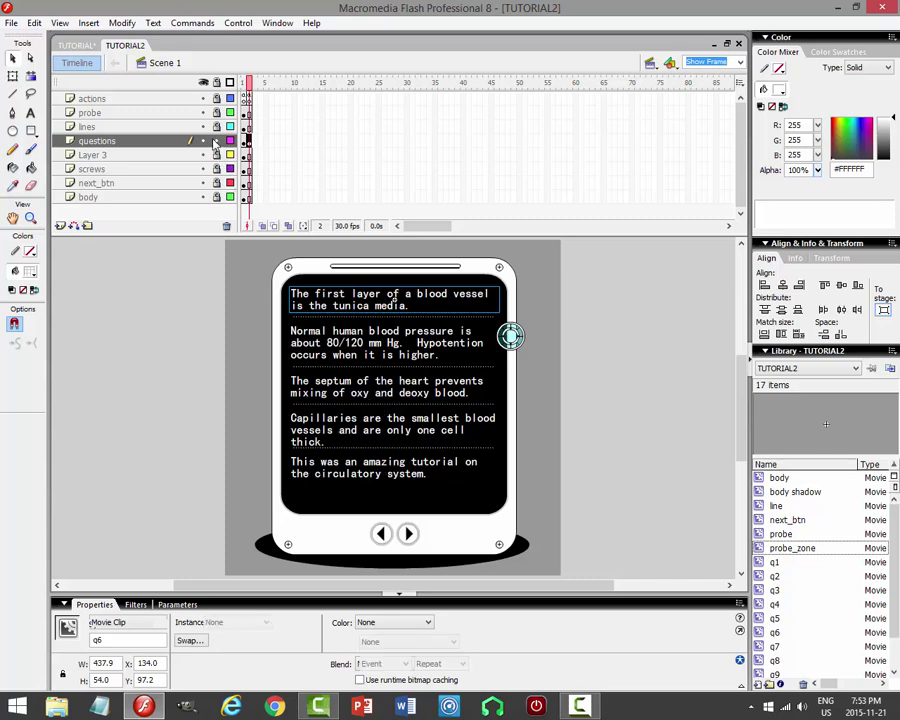
pyautogui.click(510, 336)
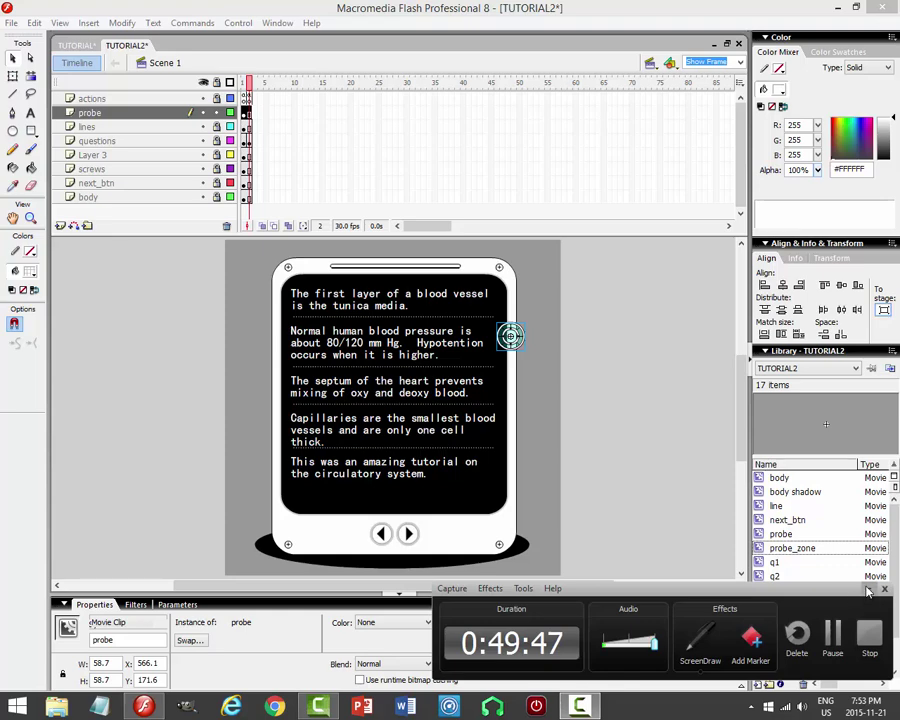
pyautogui.click(277, 22)
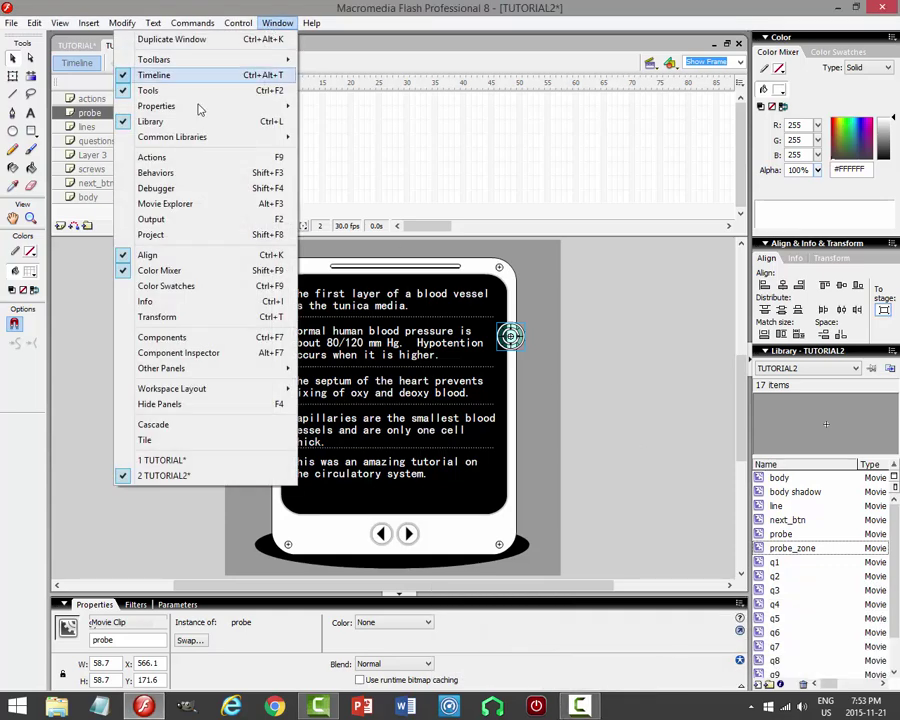
pyautogui.click(176, 156)
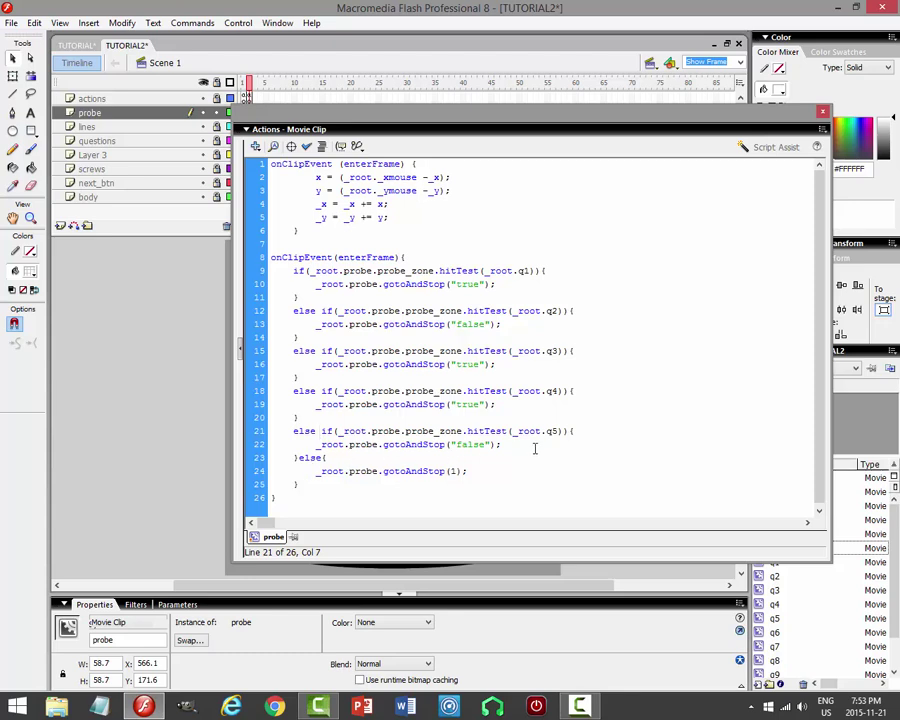
# Copy the q2 to q5 hit-test branches and paste the duplicates below the q5 gotoAndStop line.
pyautogui.moveTo(501, 444); pyautogui.dragTo(272, 311)
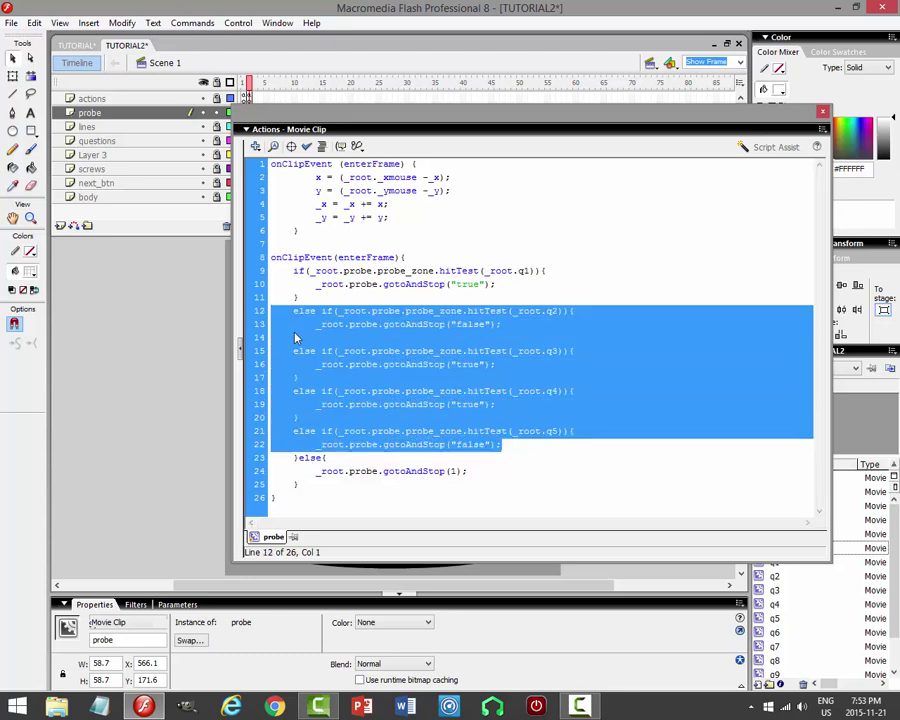
pyautogui.rightClick(335, 332)
pyautogui.click(367, 386)
pyautogui.click(548, 448)
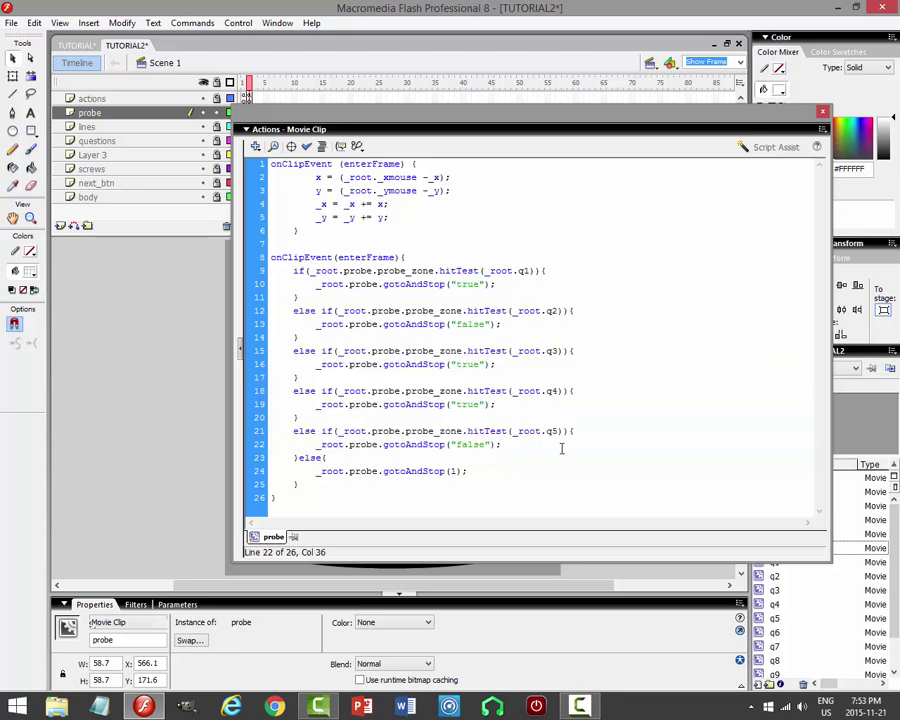
pyautogui.press('Return')
pyautogui.hotkey('ctrl', 'v')
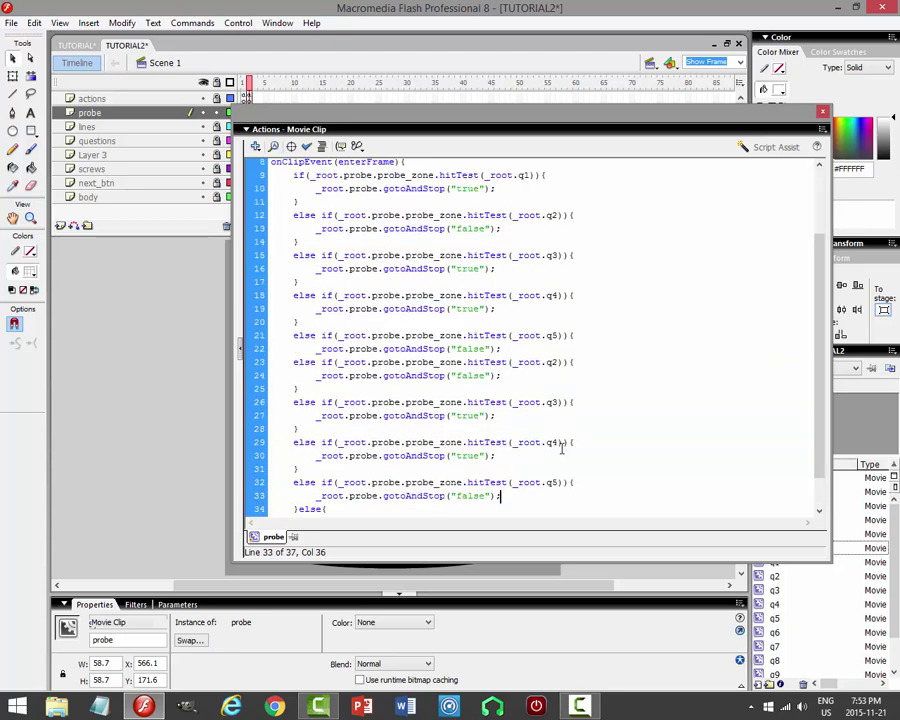
# Renumber the targets of the four duplicated hit-test branches to q6, q7, q8 and q9.
pyautogui.click(557, 363)
pyautogui.press('BackSpace')
pyautogui.write('6')
pyautogui.click(561, 402)
pyautogui.press('BackSpace')
pyautogui.write('7')
pyautogui.click(559, 442)
pyautogui.press('BackSpace')
pyautogui.write('8')
pyautogui.click(559, 482)
pyautogui.press('BackSpace')
pyautogui.write('9')
# Duplicate the two-line q9 hit-test branch directly below itself and remove the leftover blank line before the final else.
pyautogui.click(547, 496)
pyautogui.moveTo(252, 478); pyautogui.dragTo(327, 484)
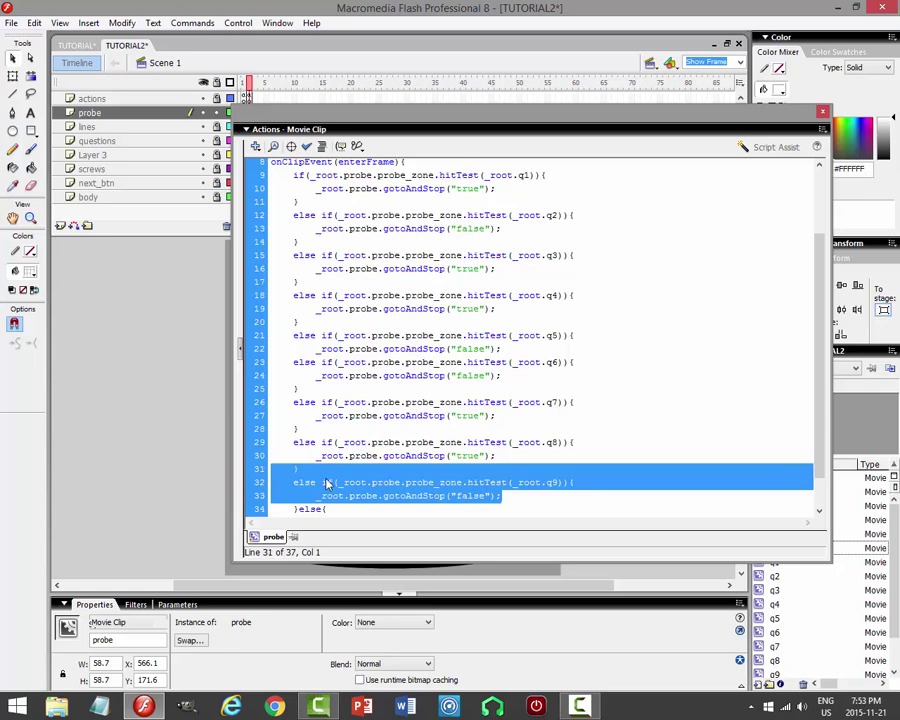
pyautogui.click(513, 495)
pyautogui.moveTo(513, 495); pyautogui.dragTo(268, 482)
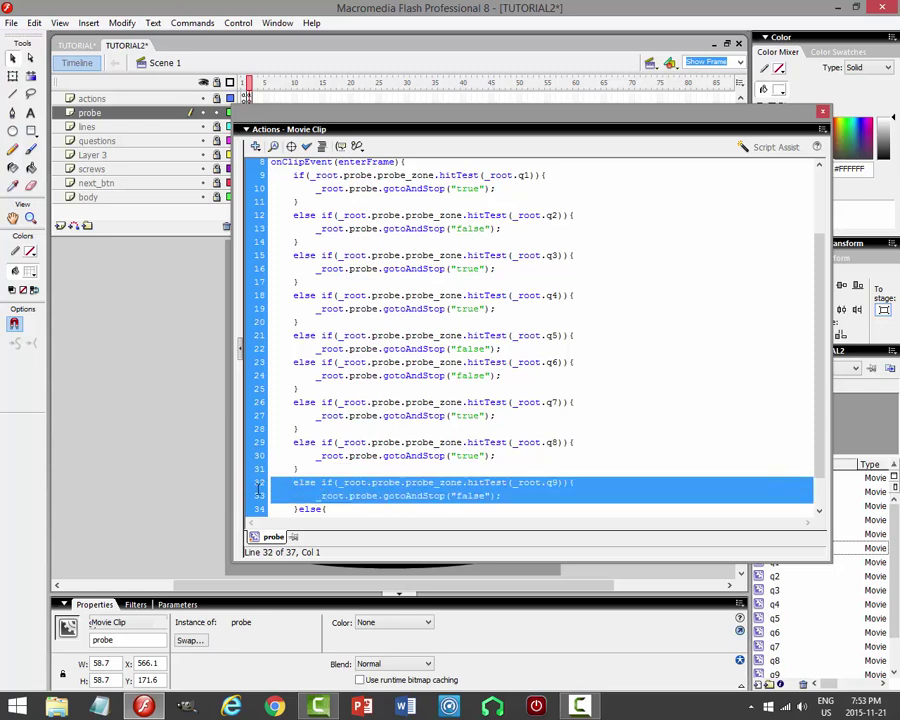
pyautogui.rightClick(307, 485)
pyautogui.click(345, 544)
pyautogui.click(545, 498)
pyautogui.press('Return')
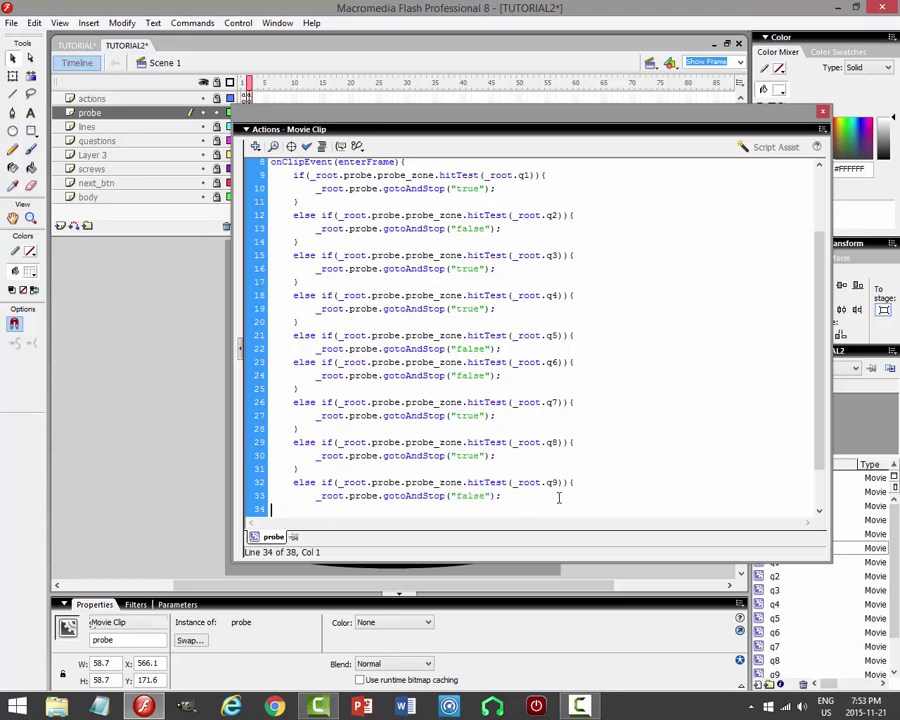
pyautogui.hotkey('ctrl', 'v')
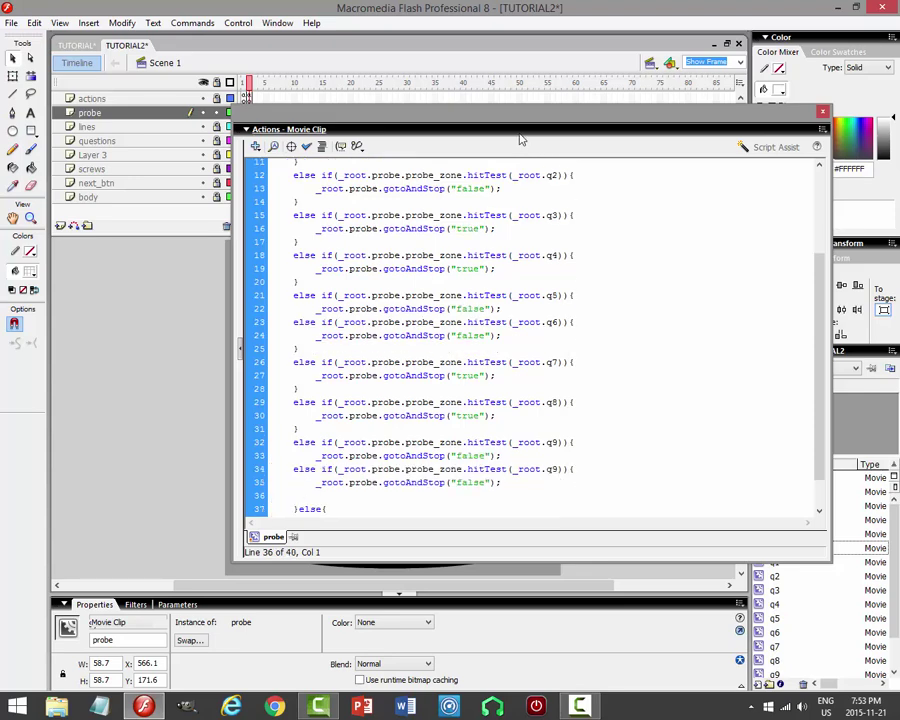
pyautogui.moveTo(510, 103); pyautogui.dragTo(513, 44)
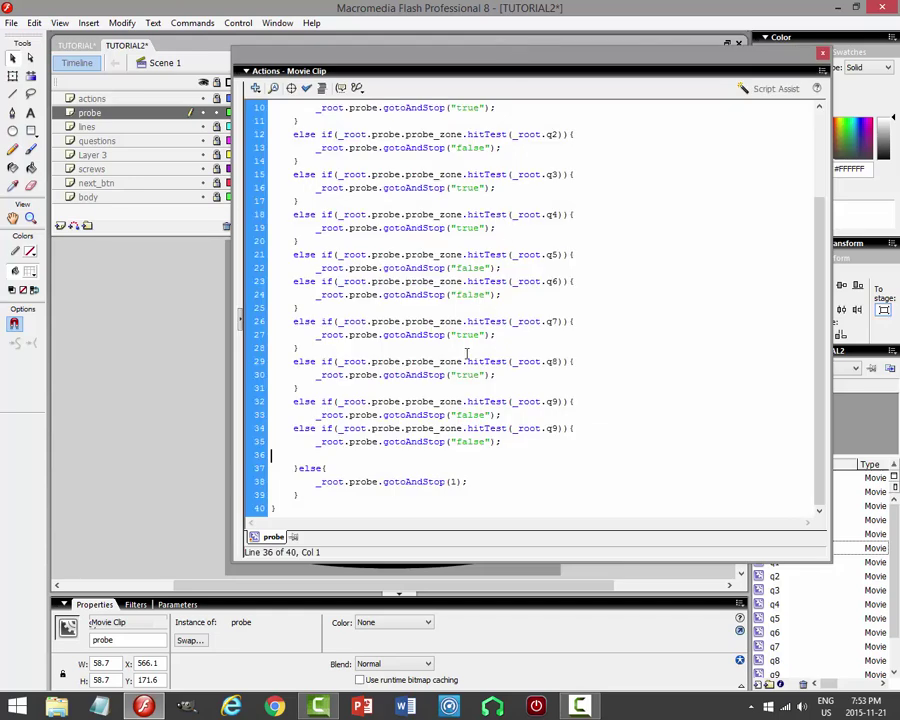
pyautogui.press('BackSpace')
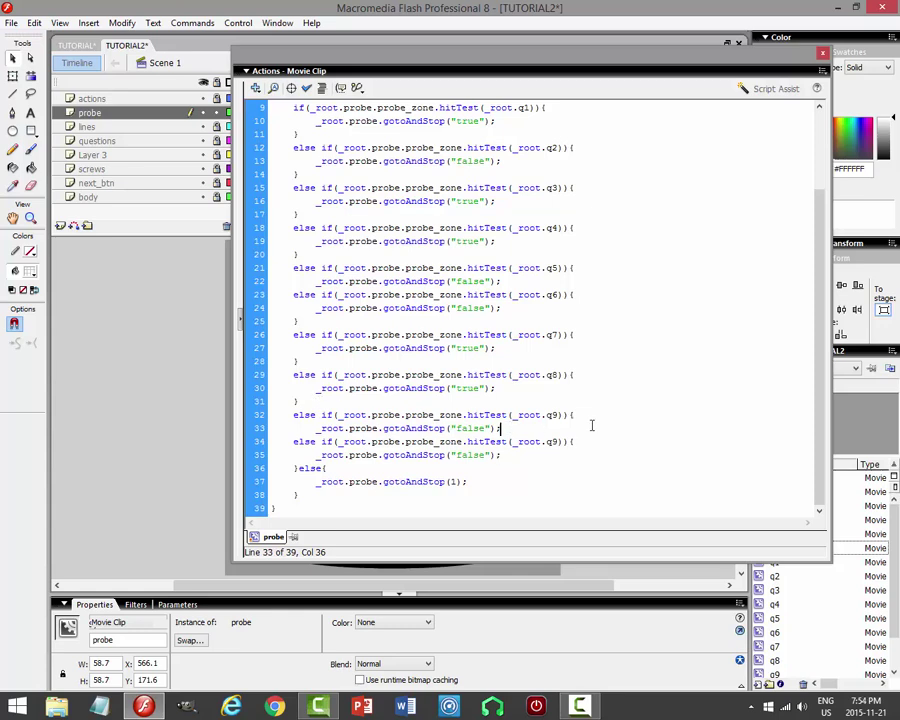
# Add a closing brace after the first q9 branch and change the target of the duplicated branch to q10.
pyautogui.press('Return')
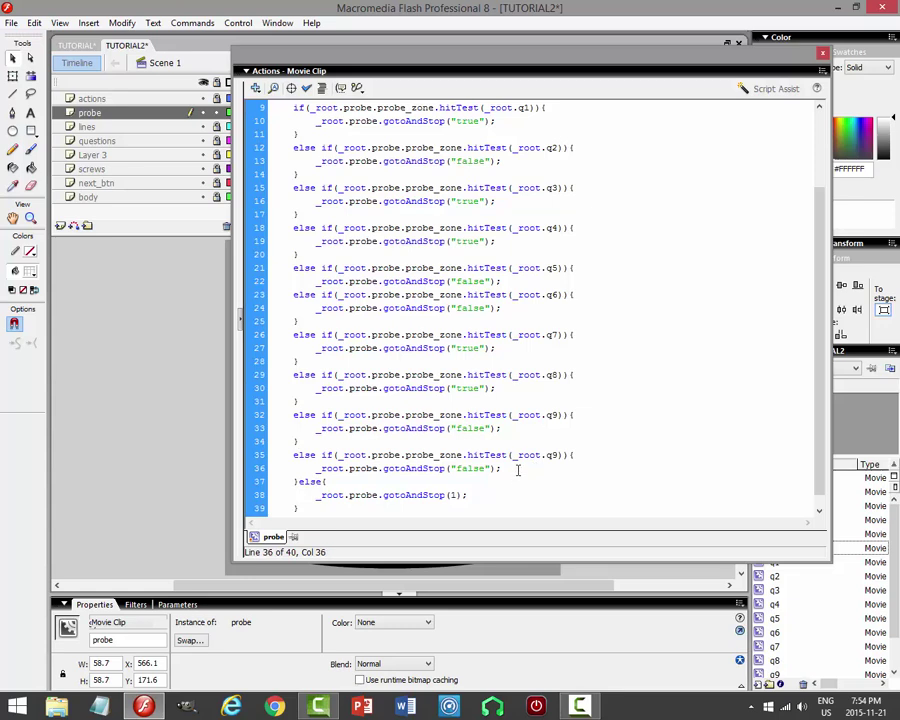
pyautogui.press('Return')
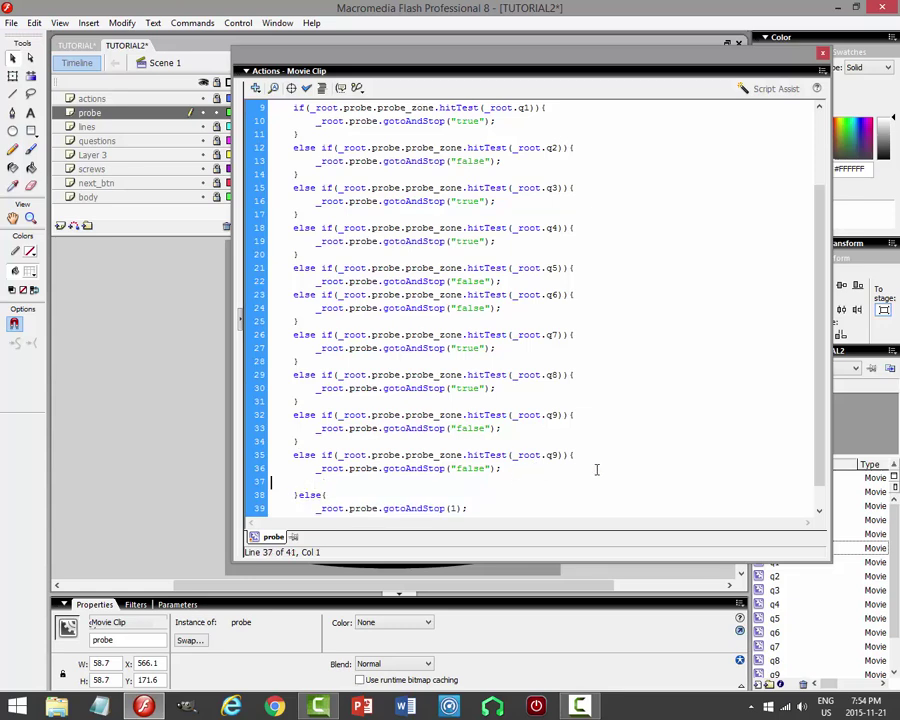
pyautogui.press('BackSpace')
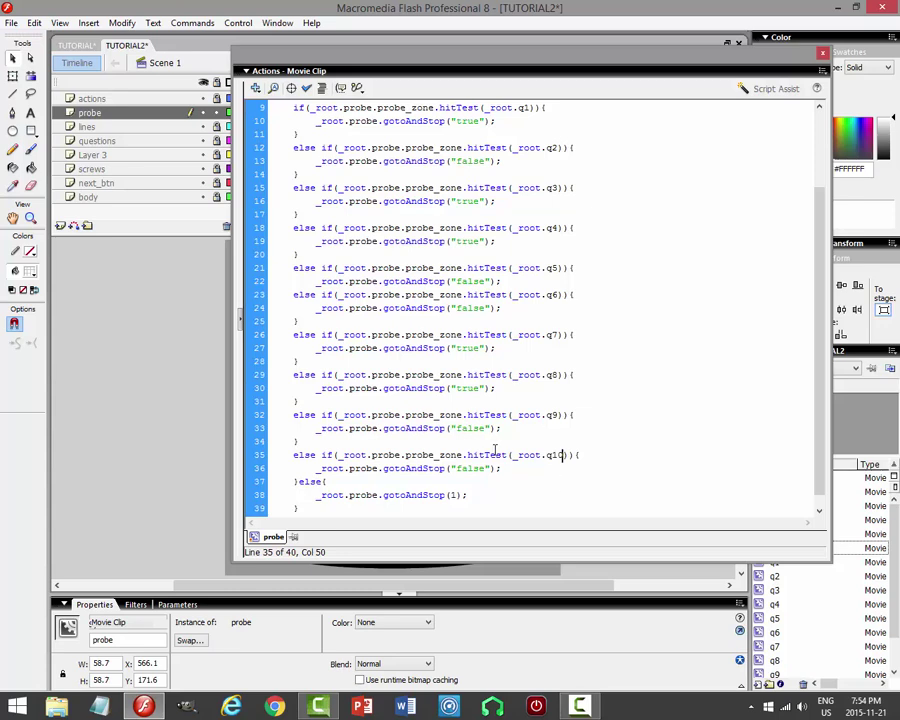
# Set the gotoAndStop label of the q9 branch to "true" and that of the q7 branch to "false".
pyautogui.moveTo(483, 428); pyautogui.dragTo(460, 429)
pyautogui.write('tru')
pyautogui.moveTo(479, 349); pyautogui.dragTo(457, 349)
pyautogui.write('false')
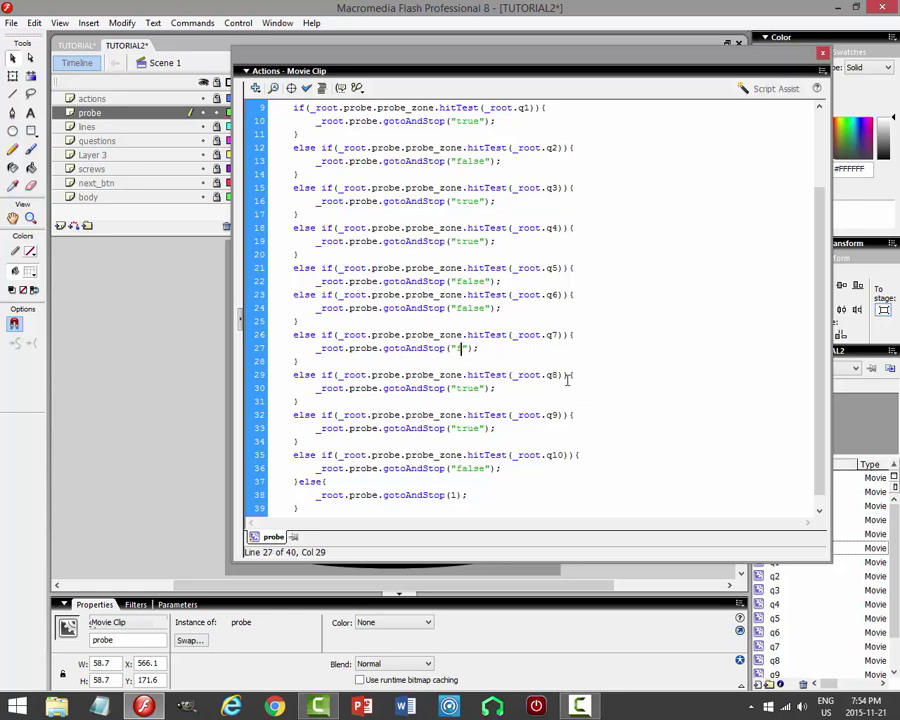
# Close the q5 branch with a brace, and save the document after checking the script's syntax.
pyautogui.click(539, 281)
pyautogui.press('Return')
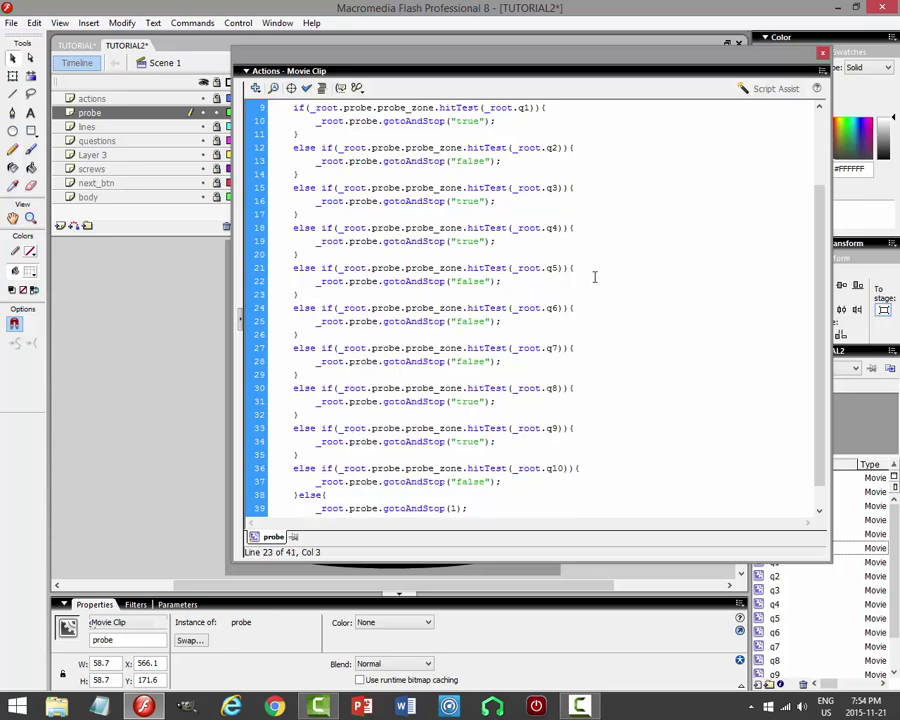
pyautogui.click(306, 88)
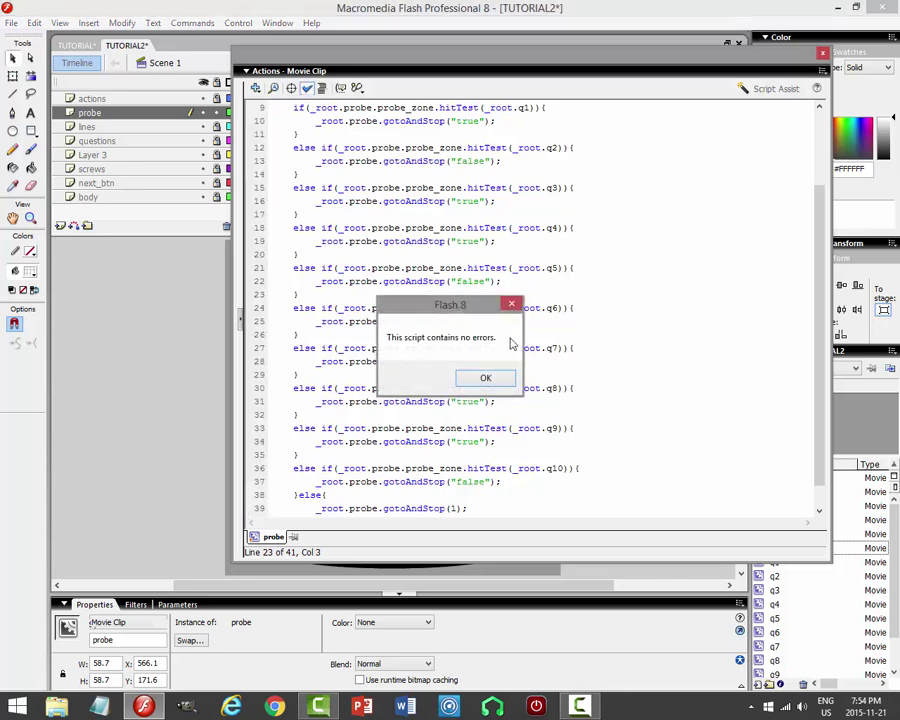
pyautogui.click(485, 380)
pyautogui.hotkey('ctrl', 's')
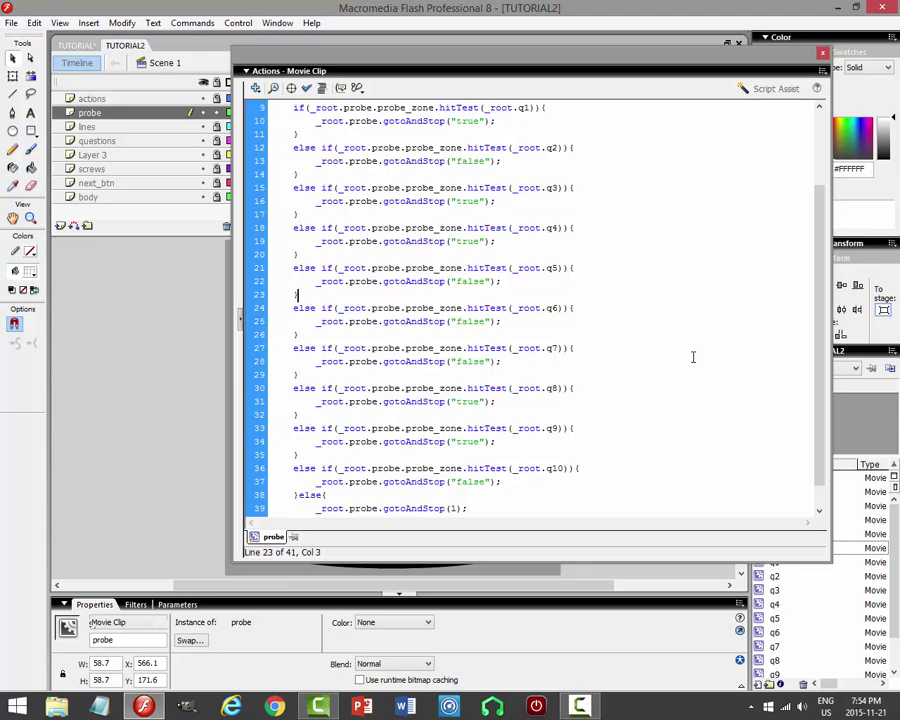
# Test the movie by paging back and forth between both question frames and moving the probe over the questions.
pyautogui.hotkey('ctrl', 'Return')
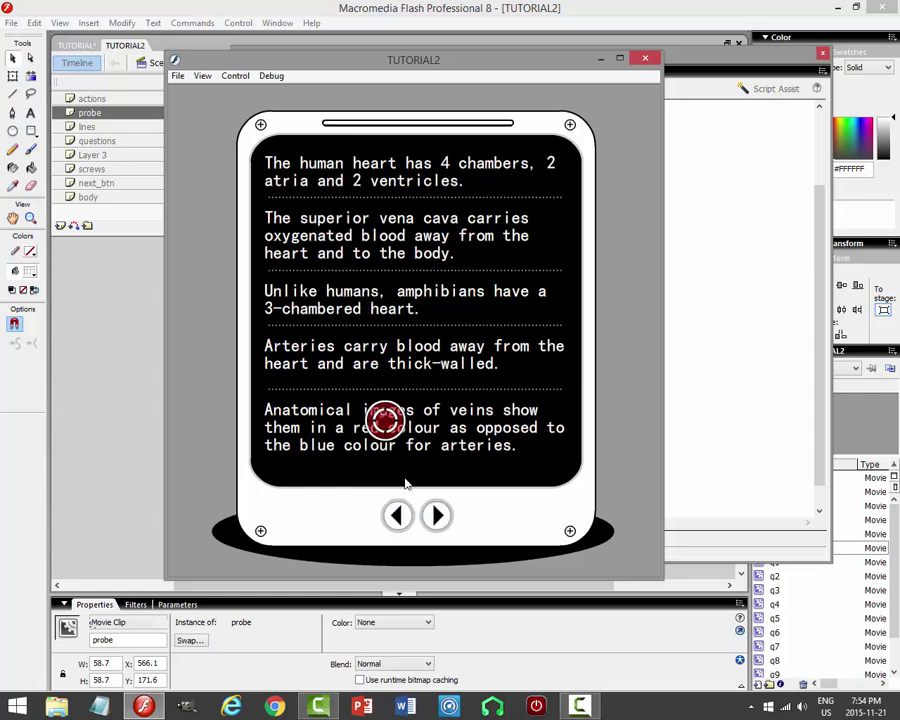
pyautogui.click(435, 515)
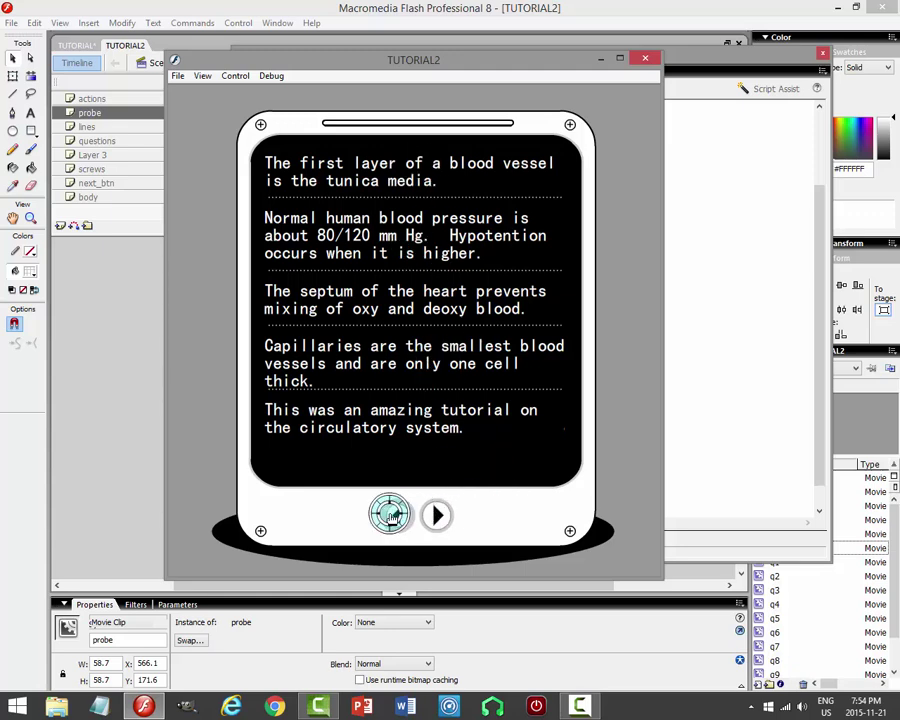
pyautogui.click(390, 514)
pyautogui.click(435, 515)
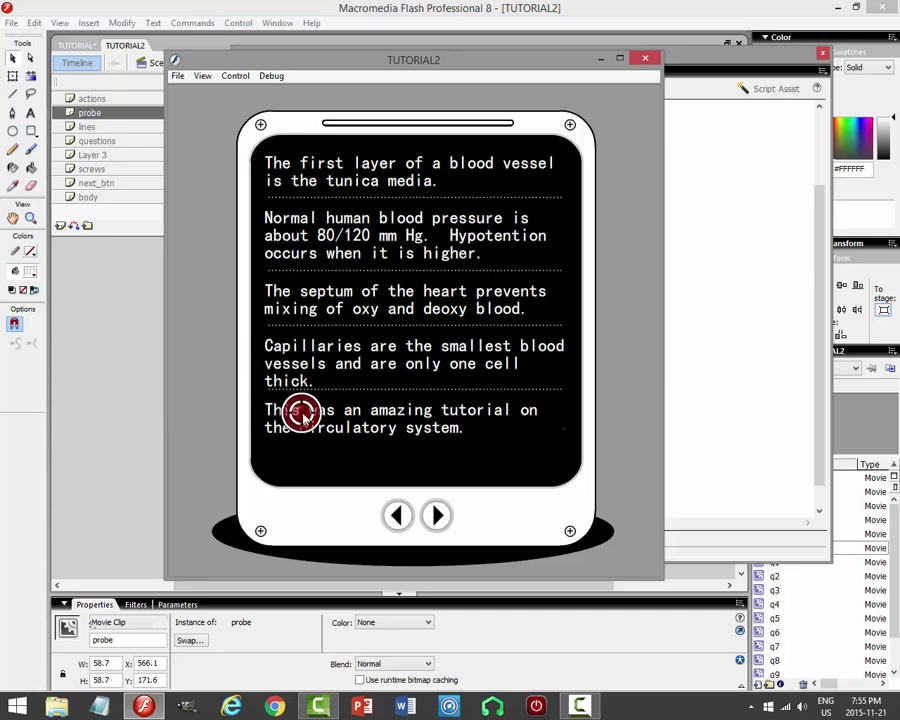
pyautogui.click(396, 514)
pyautogui.click(440, 516)
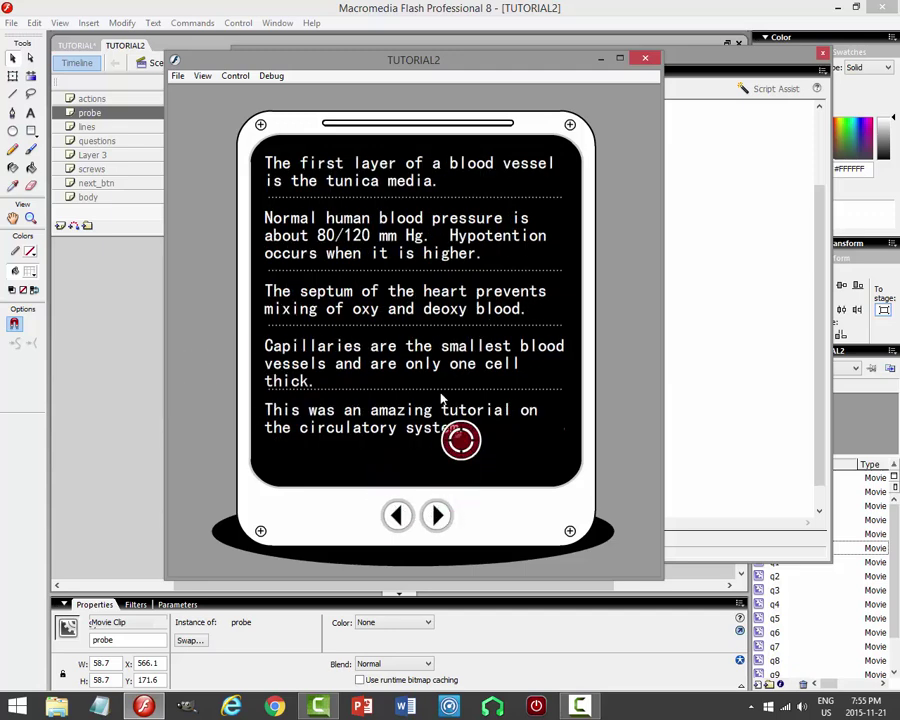